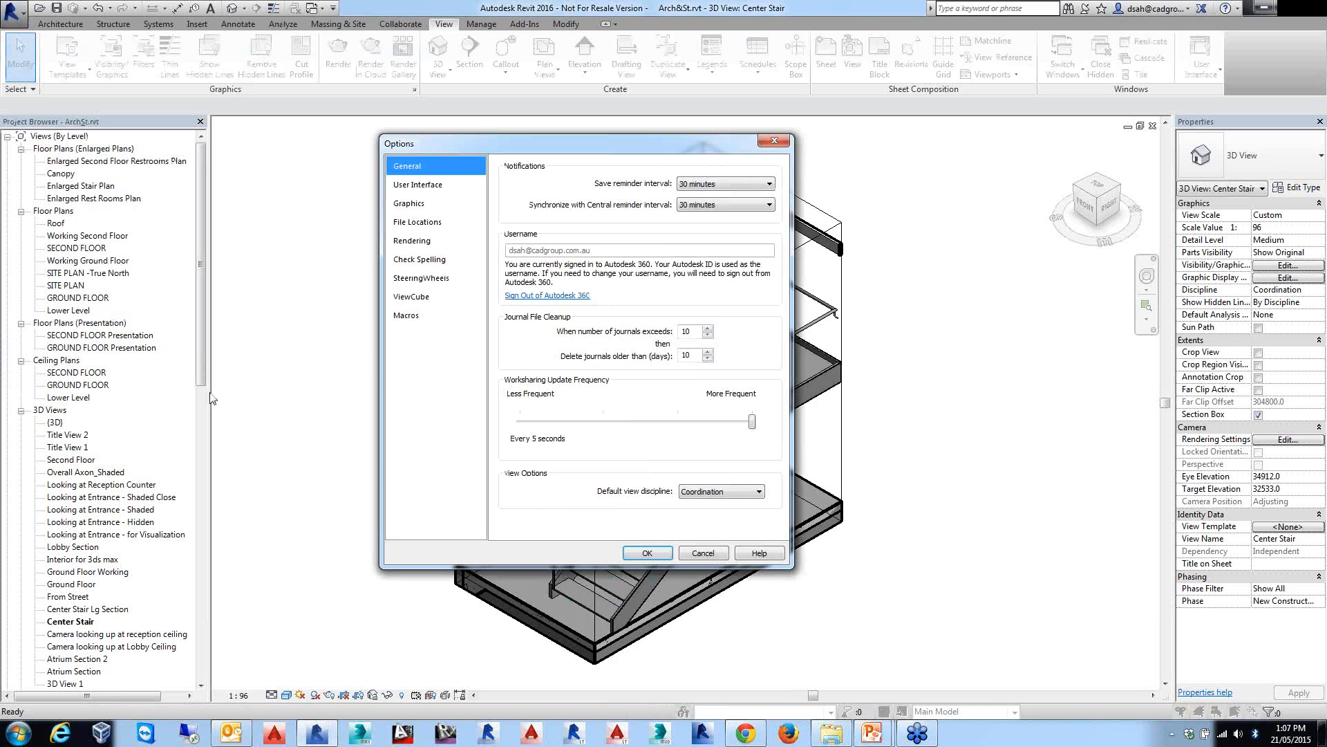
Set the graphics background color to grey RGB 128-128-128 in Options and apply it to the Center Stair view.
{"action": "left_click", "coordinate": [411, 204]}
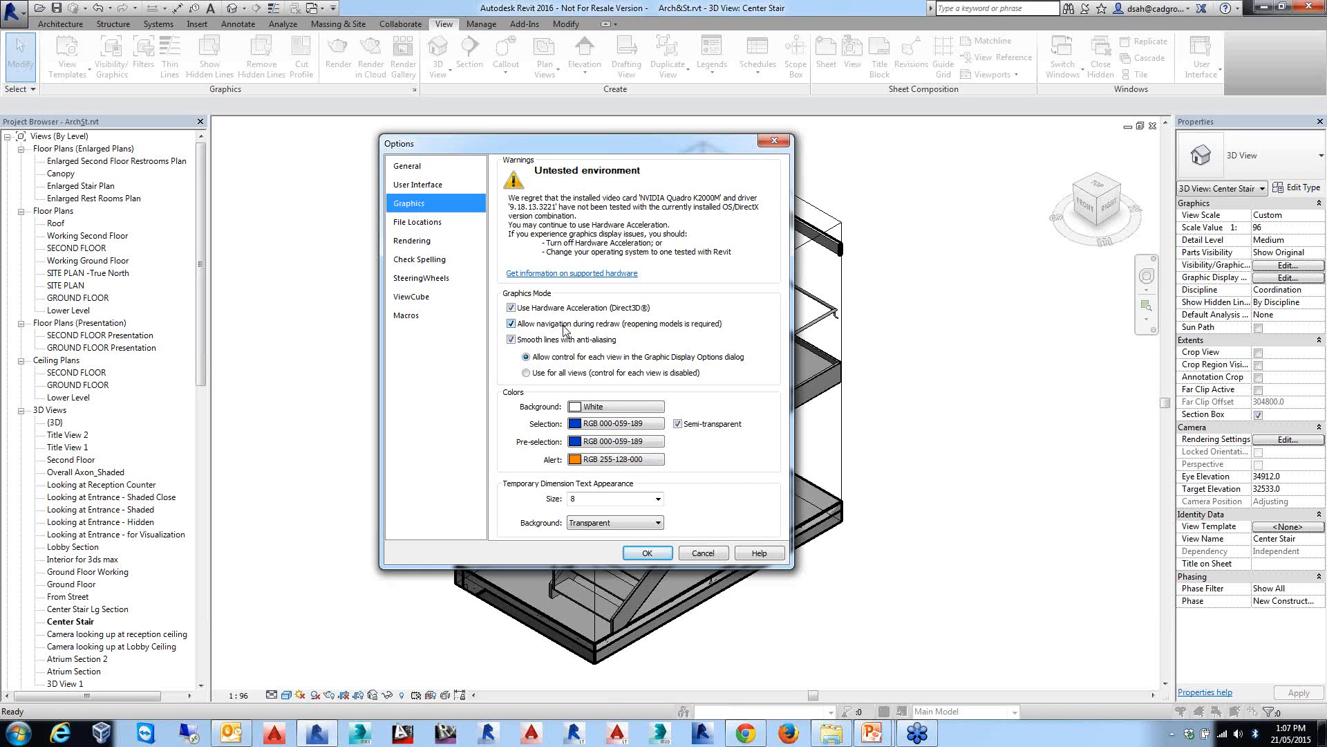
{"action": "left_click", "coordinate": [641, 412]}
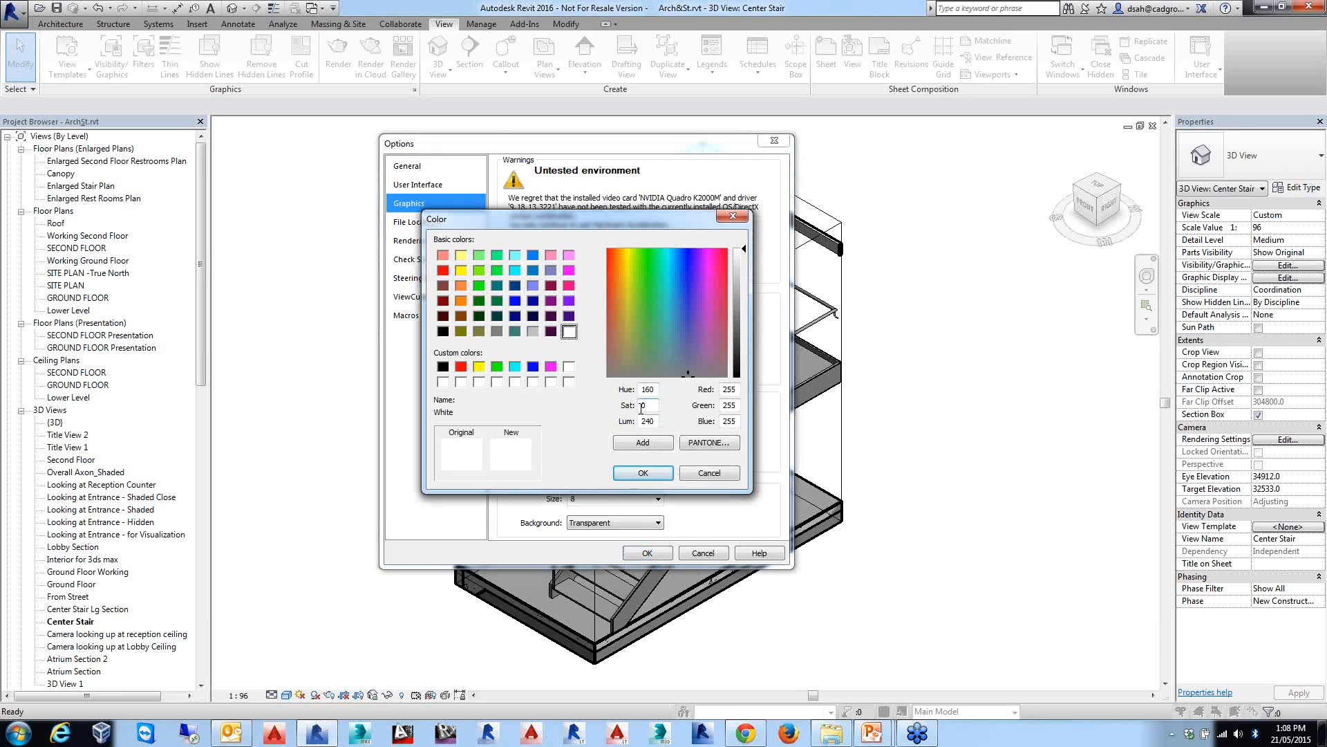
{"action": "left_click", "coordinate": [666, 296]}
{"action": "left_click", "coordinate": [497, 331]}
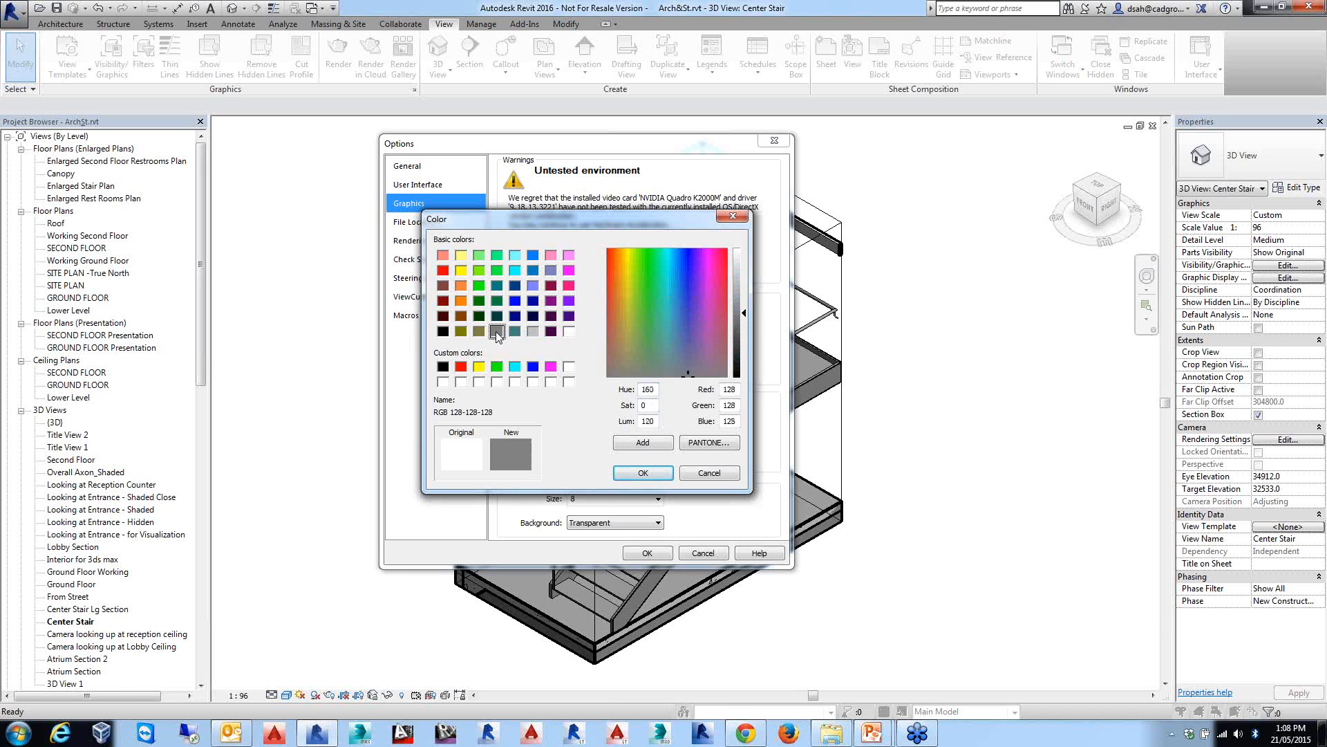
{"action": "left_click", "coordinate": [627, 475]}
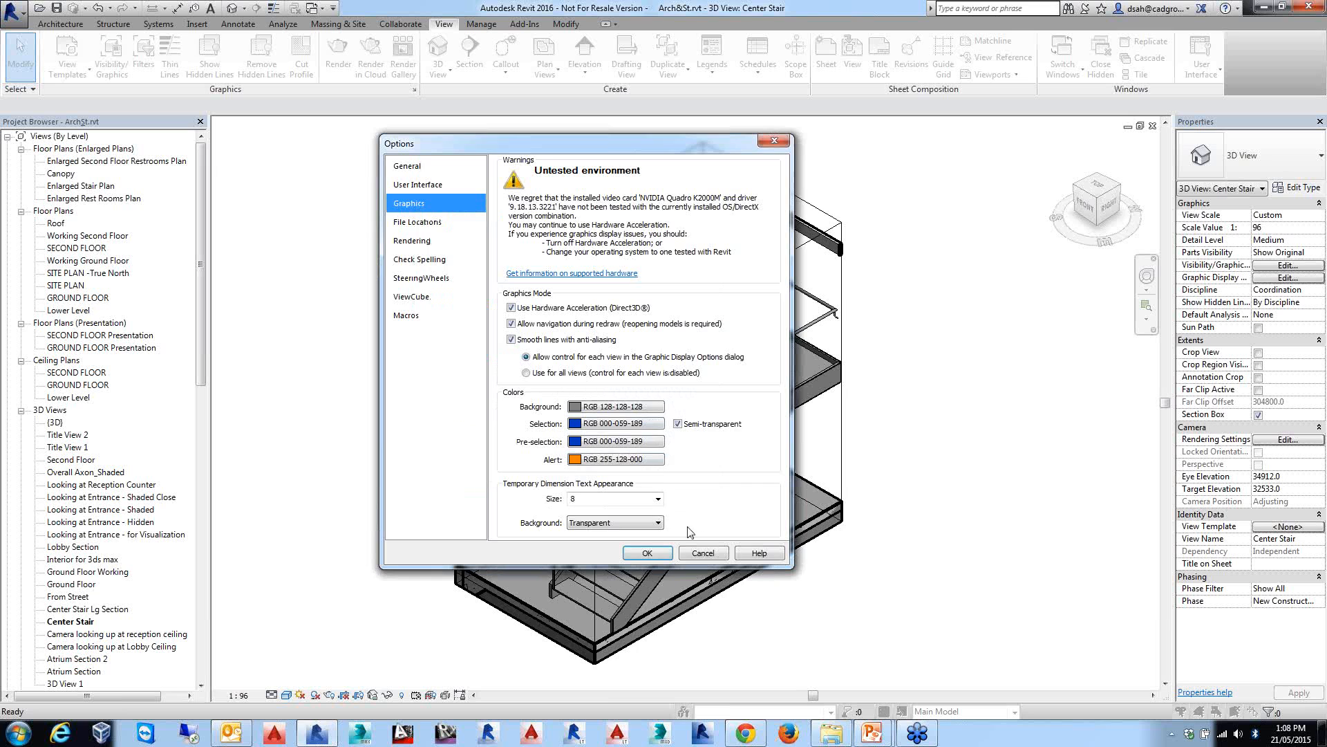
{"action": "left_click", "coordinate": [656, 552]}
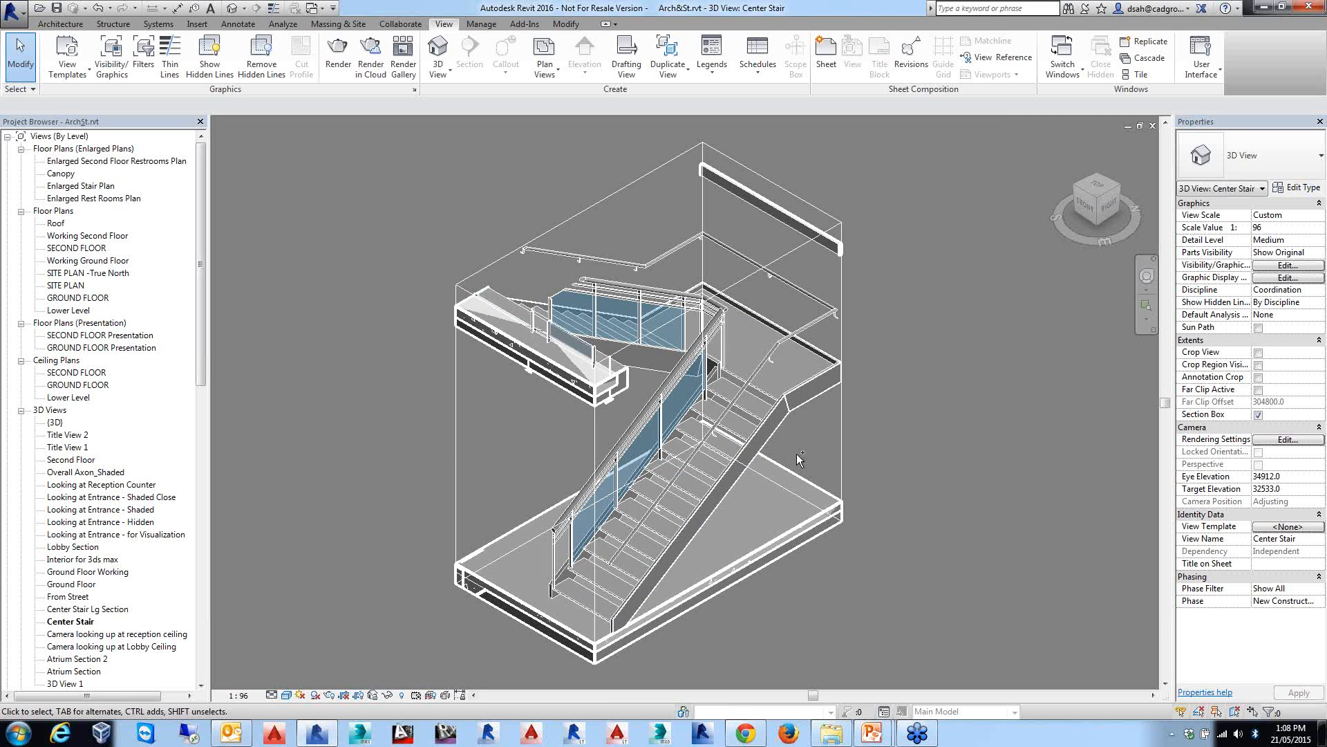
{"action": "middle_click_drag", "start_coordinate": [797, 454], "coordinate": [832, 448]}
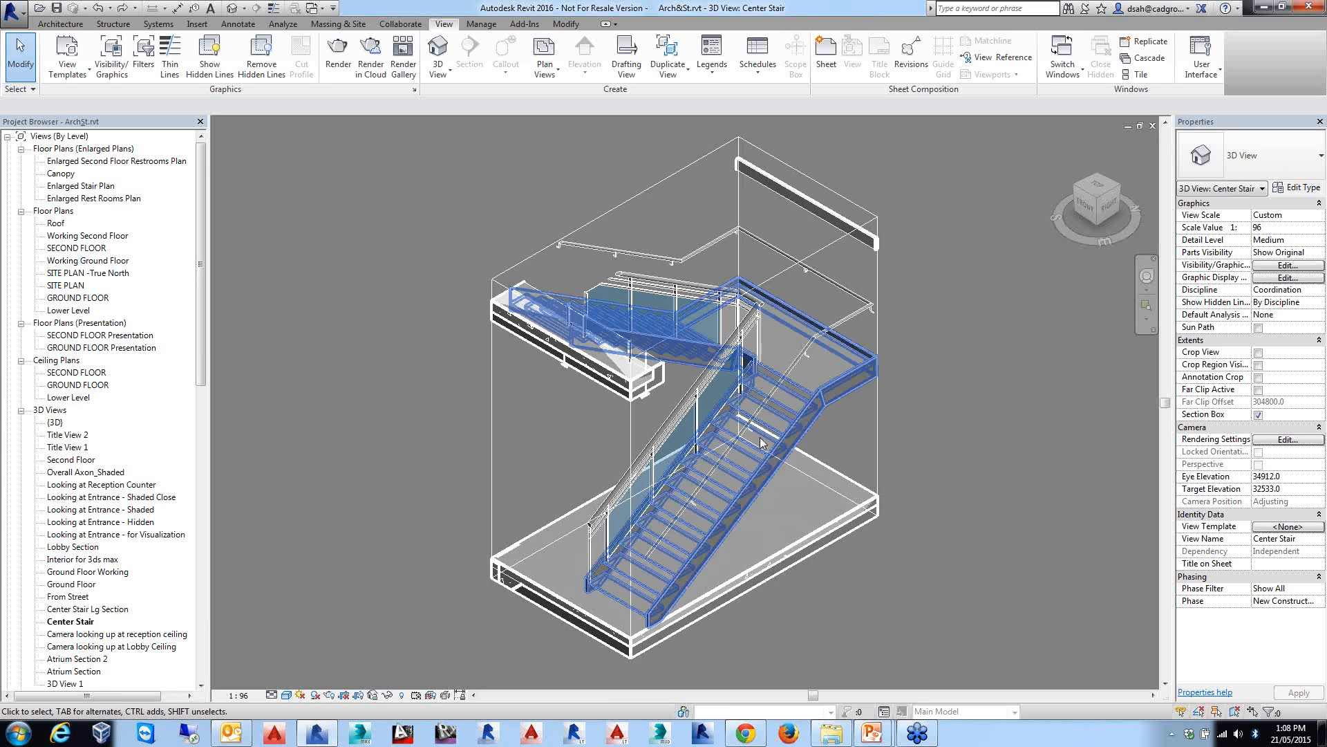
Set the graphics background color back to white in Options and apply it.
{"action": "left_click", "coordinate": [14, 10]}
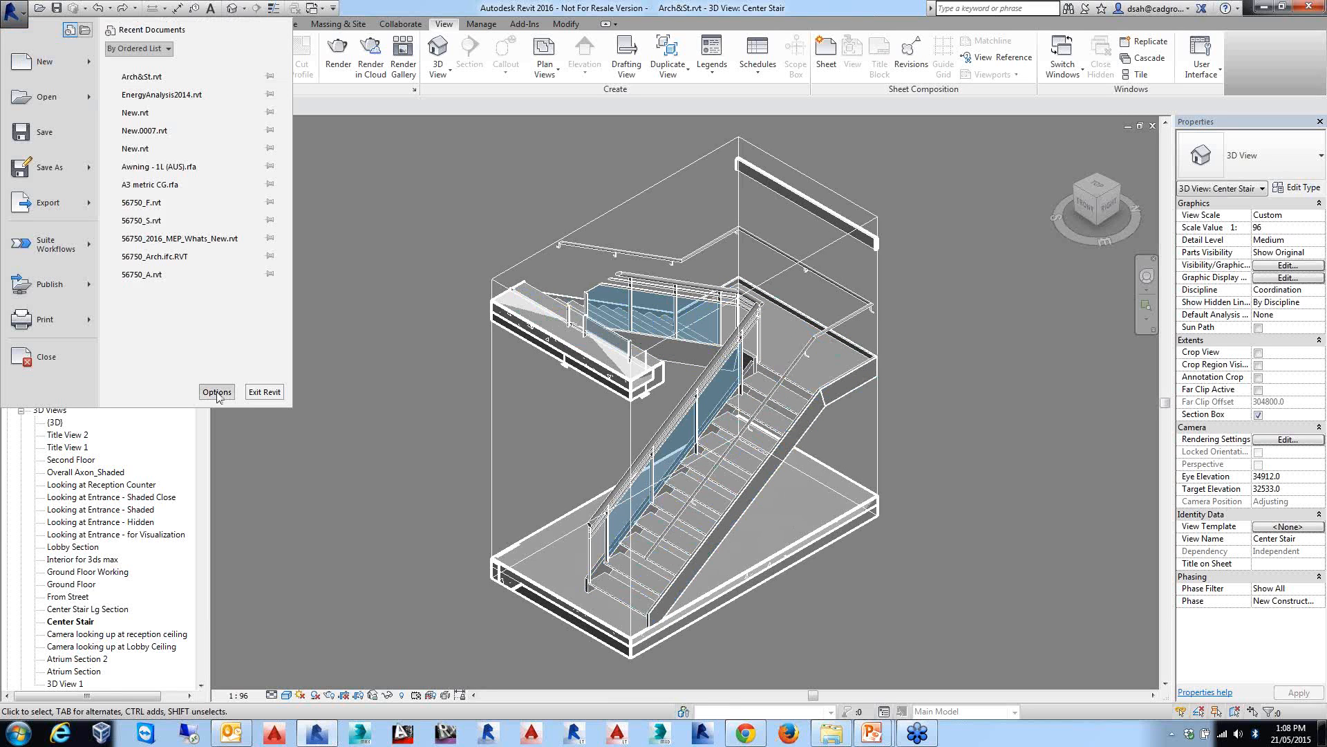
{"action": "left_click", "coordinate": [217, 392]}
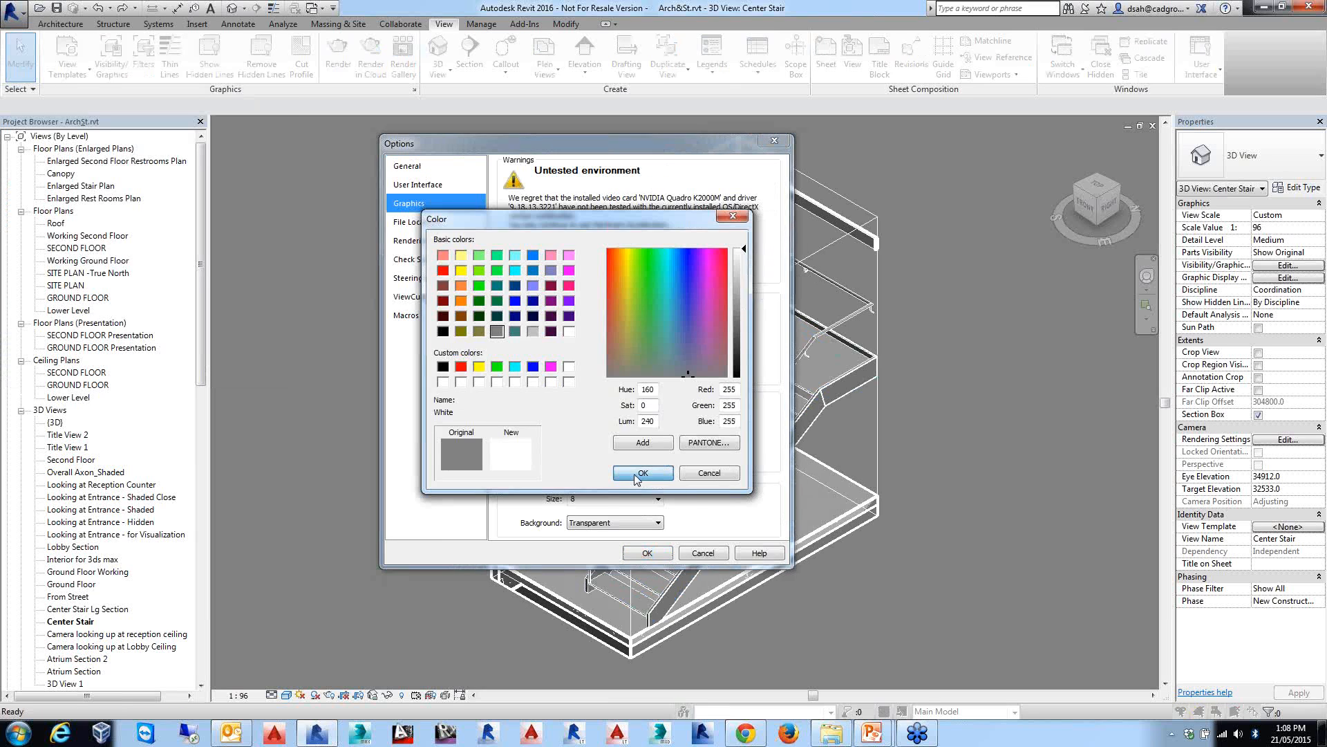
{"action": "left_click", "coordinate": [633, 468]}
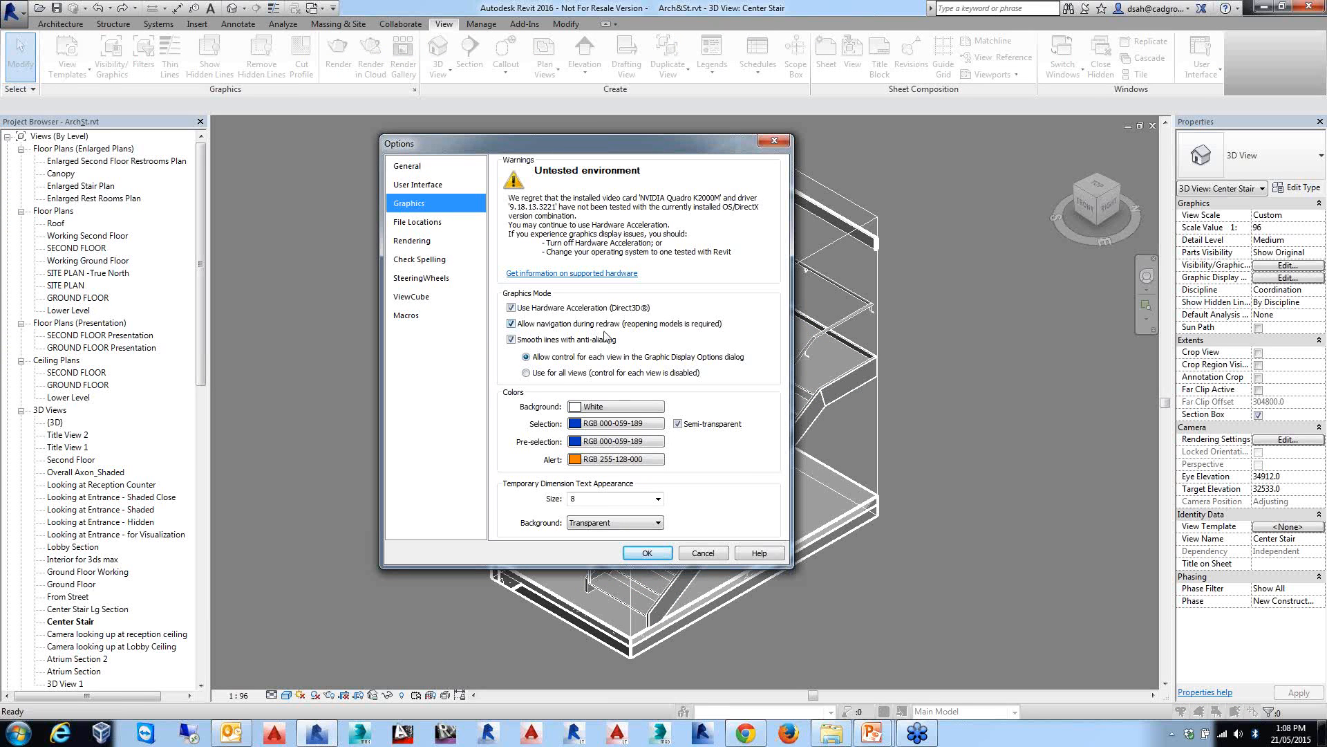
{"action": "left_click", "coordinate": [642, 555]}
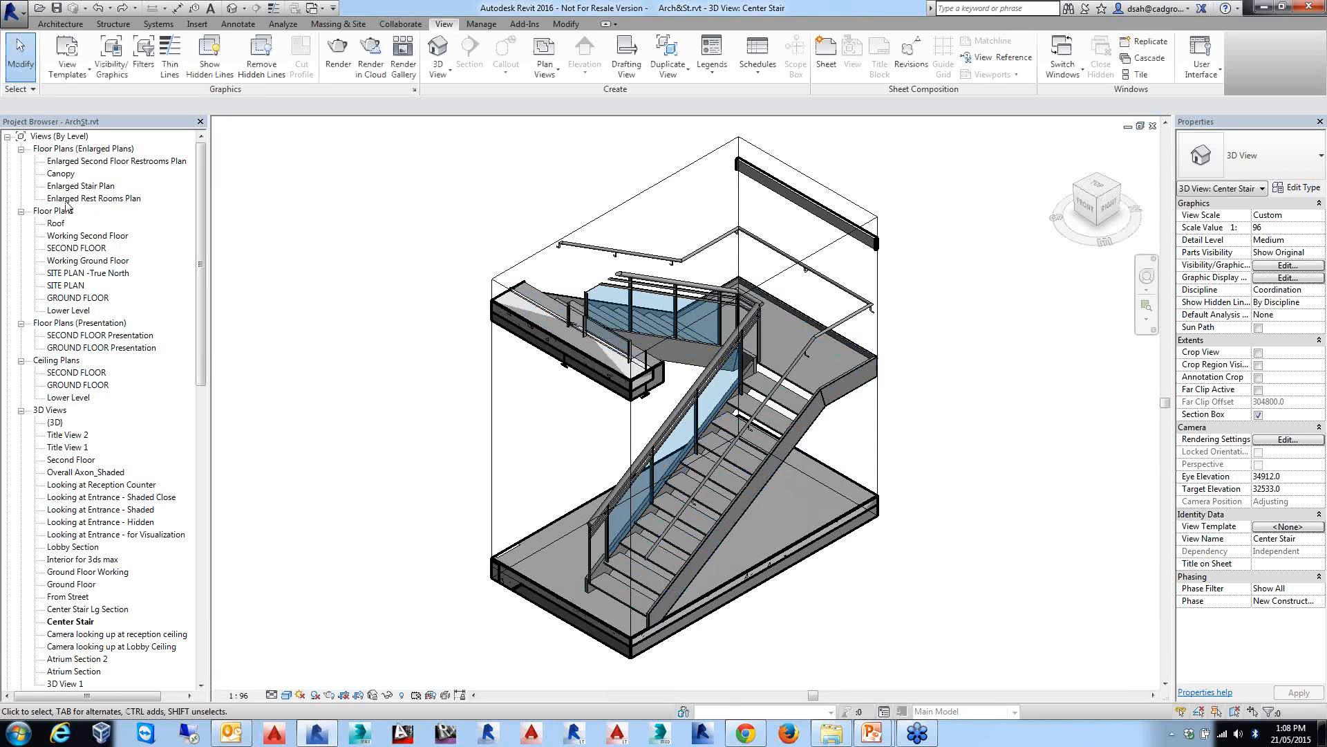
Open the GROUND FLOOR plan and examine its rooms, furniture, tags and revision clouds up close and as a whole.
{"action": "double_click", "coordinate": [76, 298]}
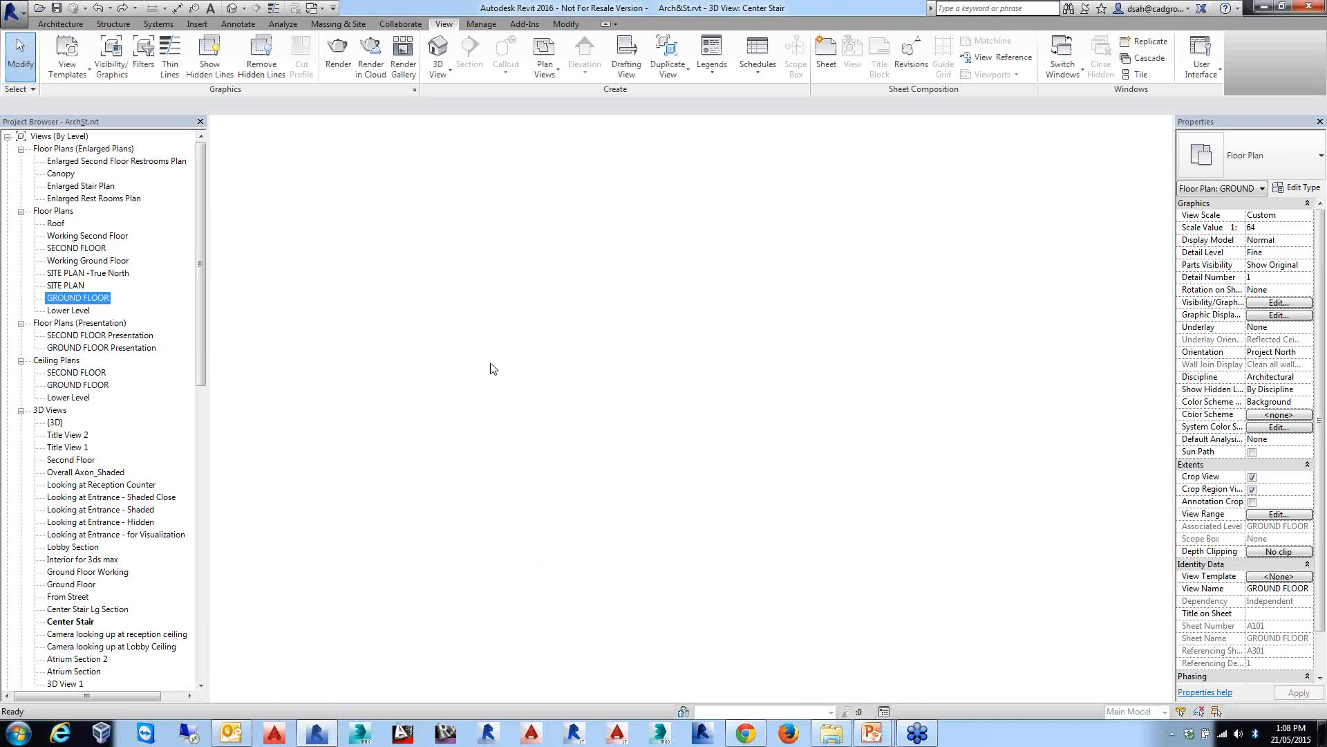
{"action": "scroll", "coordinate": [410, 375], "scroll_direction": "up", "scroll_amount": 8}
{"action": "scroll", "coordinate": [410, 376], "scroll_direction": "up", "scroll_amount": 2}
{"action": "middle_click_drag", "start_coordinate": [563, 396], "coordinate": [1002, 440]}
{"action": "scroll", "coordinate": [1003, 440], "scroll_direction": "down", "scroll_amount": 3}
{"action": "middle_click_drag", "start_coordinate": [661, 412], "coordinate": [583, 403]}
{"action": "scroll", "coordinate": [487, 358], "scroll_direction": "up", "scroll_amount": 1}
{"action": "scroll", "coordinate": [756, 443], "scroll_direction": "up", "scroll_amount": 6}
{"action": "scroll", "coordinate": [756, 443], "scroll_direction": "up", "scroll_amount": 1}
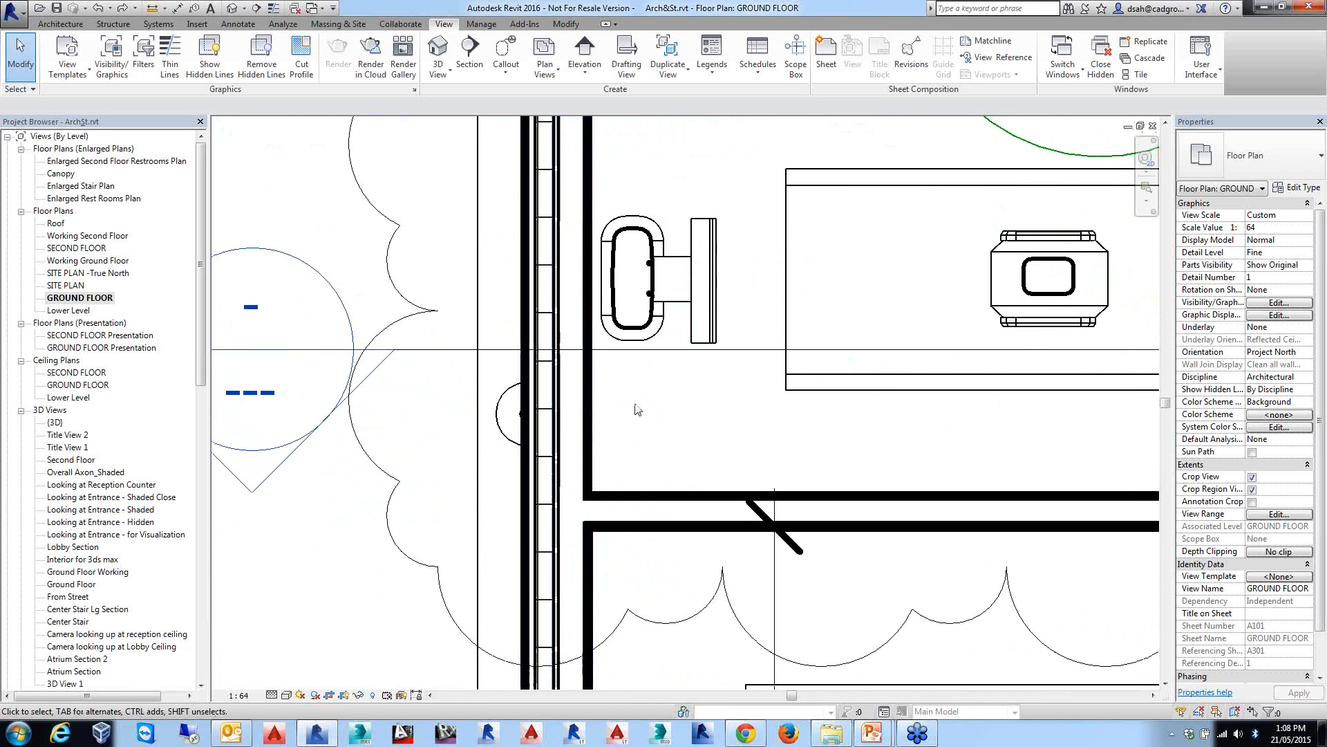
{"action": "middle_click_drag", "start_coordinate": [631, 410], "coordinate": [492, 414]}
{"action": "scroll", "coordinate": [525, 405], "scroll_direction": "down", "scroll_amount": 1}
{"action": "scroll", "coordinate": [492, 414], "scroll_direction": "down", "scroll_amount": 5}
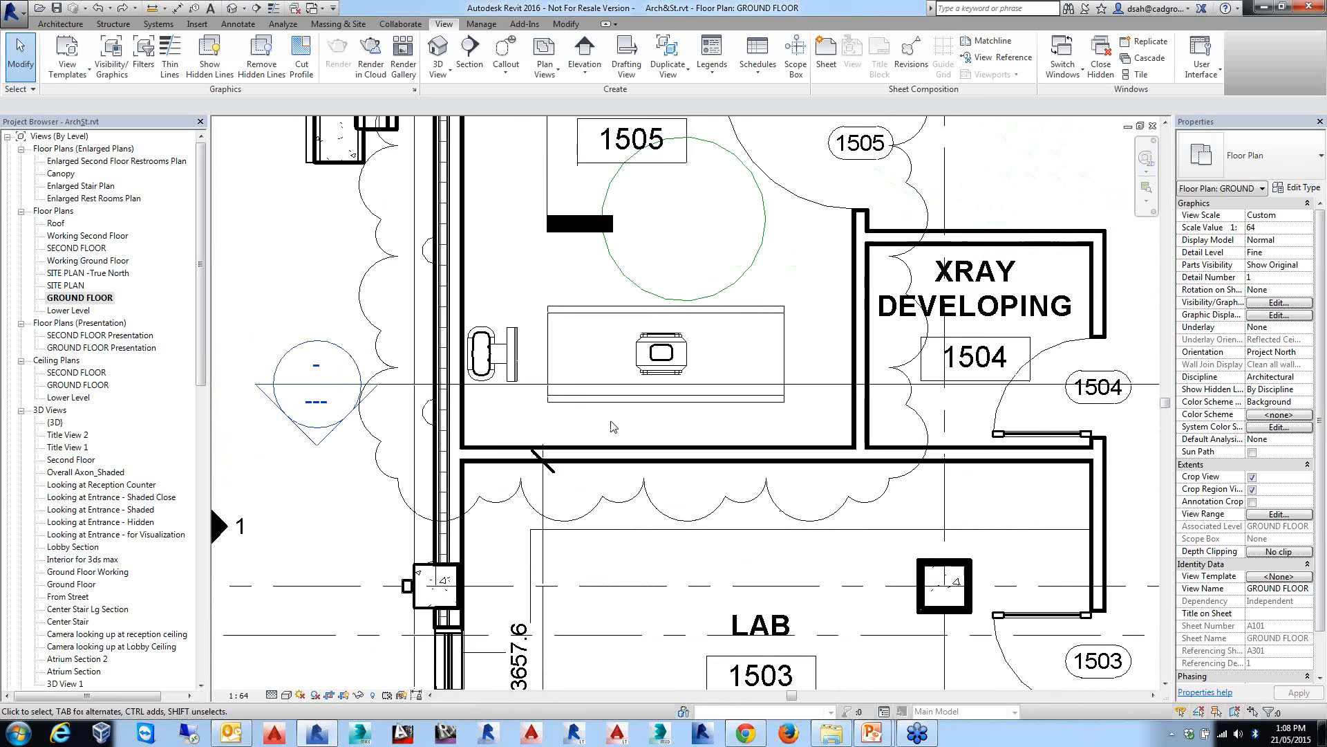
{"action": "scroll", "coordinate": [611, 427], "scroll_direction": "down", "scroll_amount": 7}
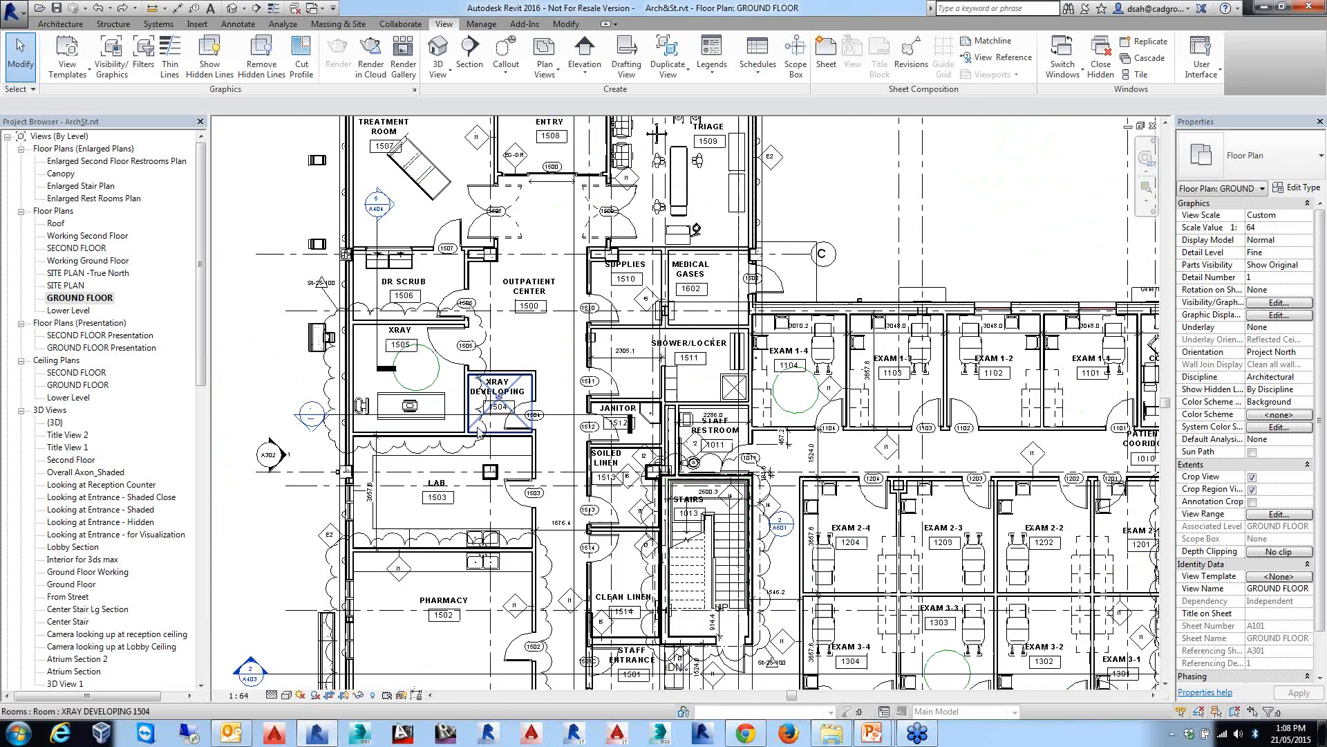
{"action": "scroll", "coordinate": [610, 427], "scroll_direction": "down", "scroll_amount": 3}
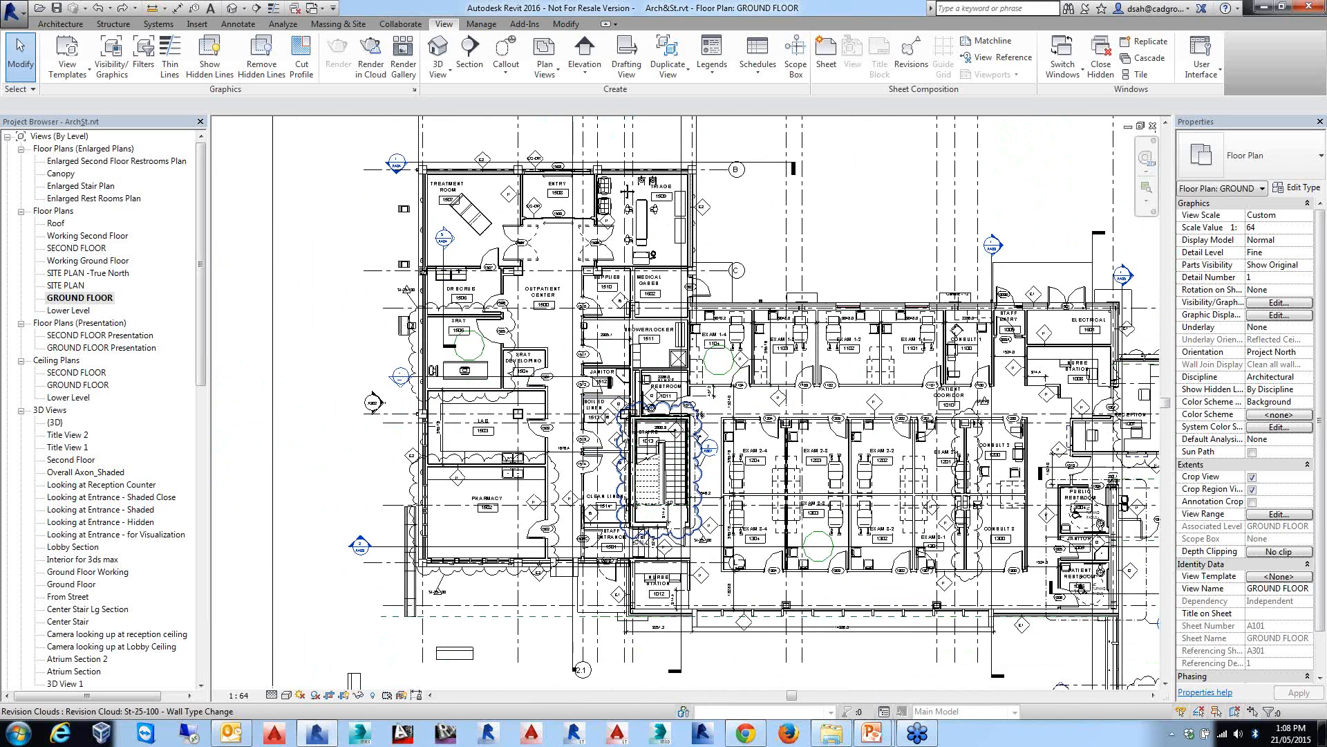
{"action": "middle_click_drag", "start_coordinate": [700, 413], "coordinate": [739, 417]}
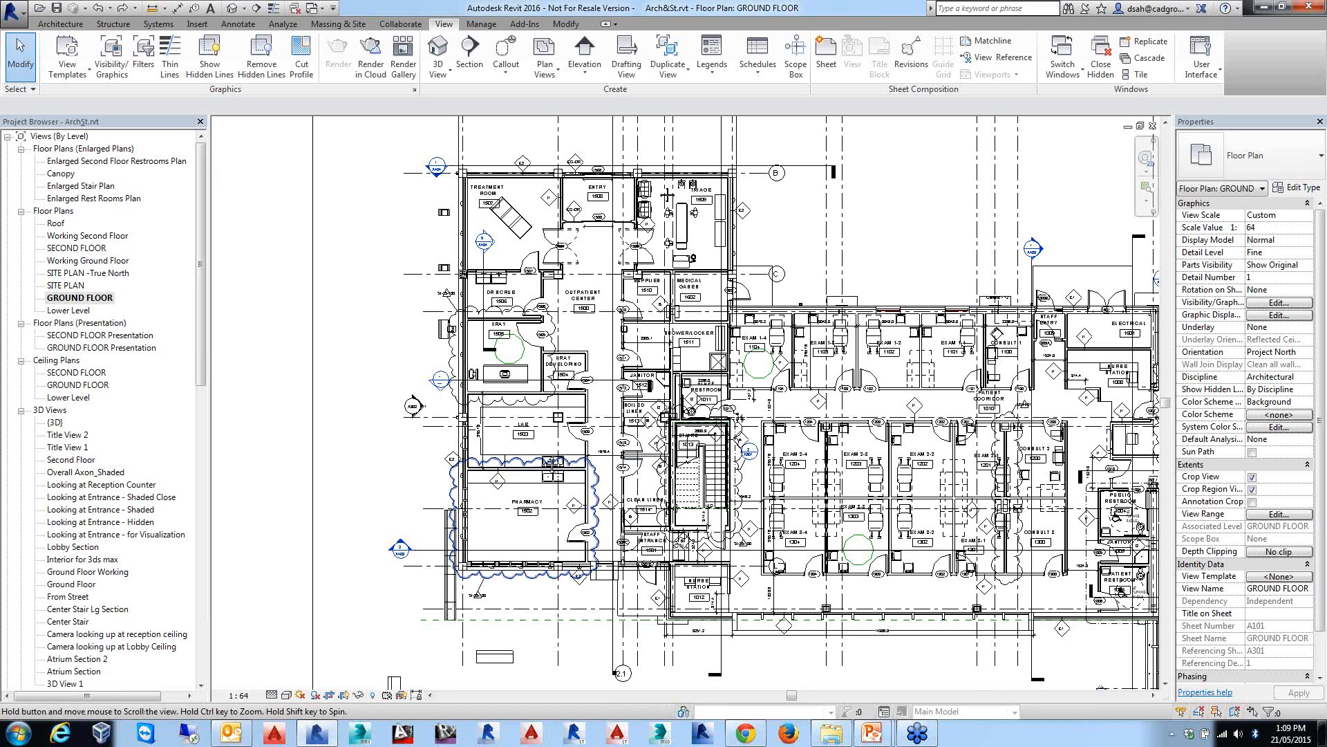
{"action": "middle_click_drag", "start_coordinate": [691, 401], "coordinate": [581, 372]}
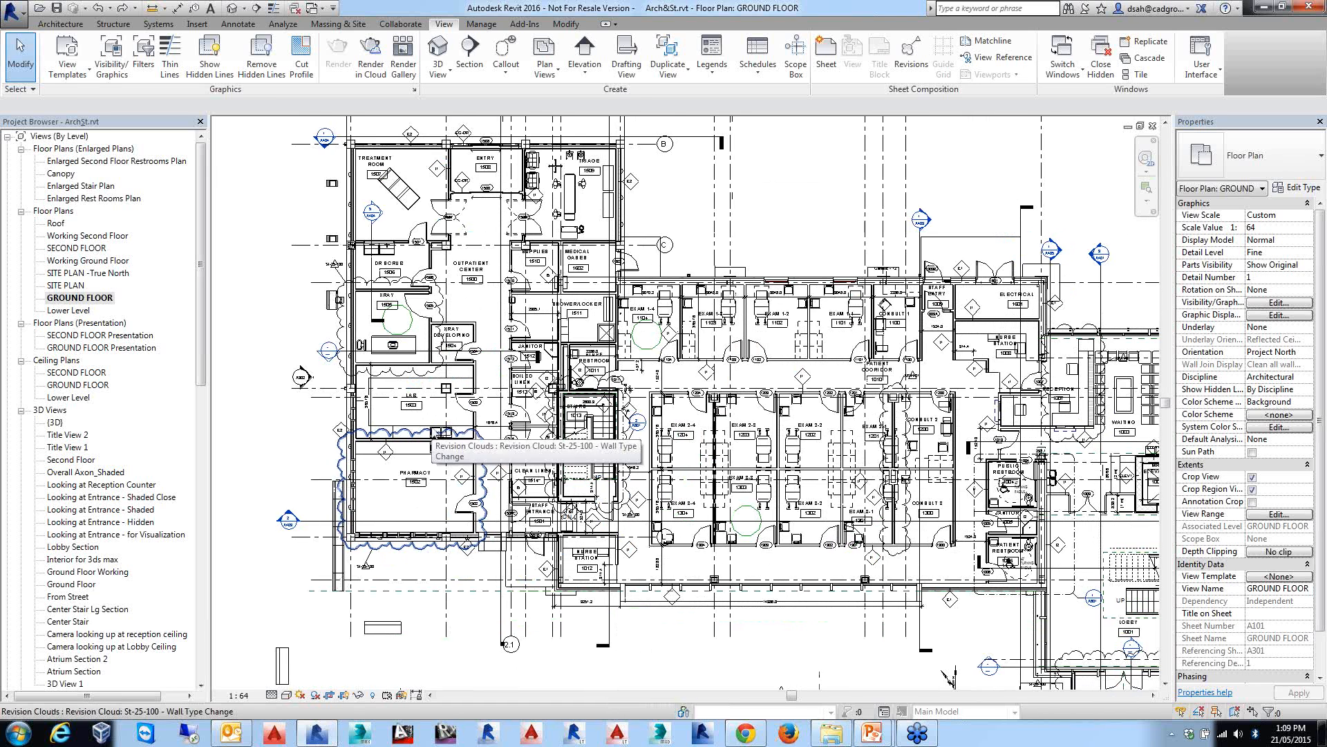
{"action": "middle_click_drag", "start_coordinate": [486, 419], "coordinate": [456, 419]}
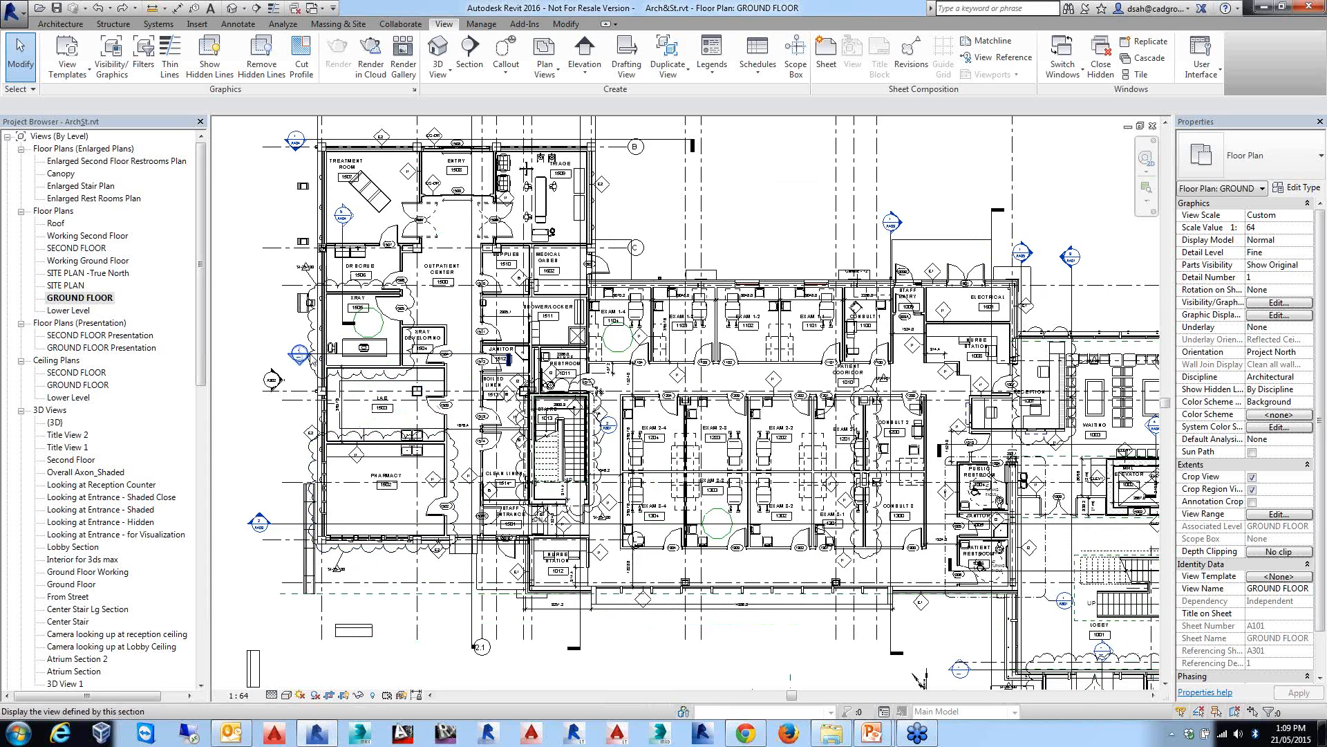
Open the SITE PLAN view and examine the building with its surrounding streets.
{"action": "left_click", "coordinate": [66, 286]}
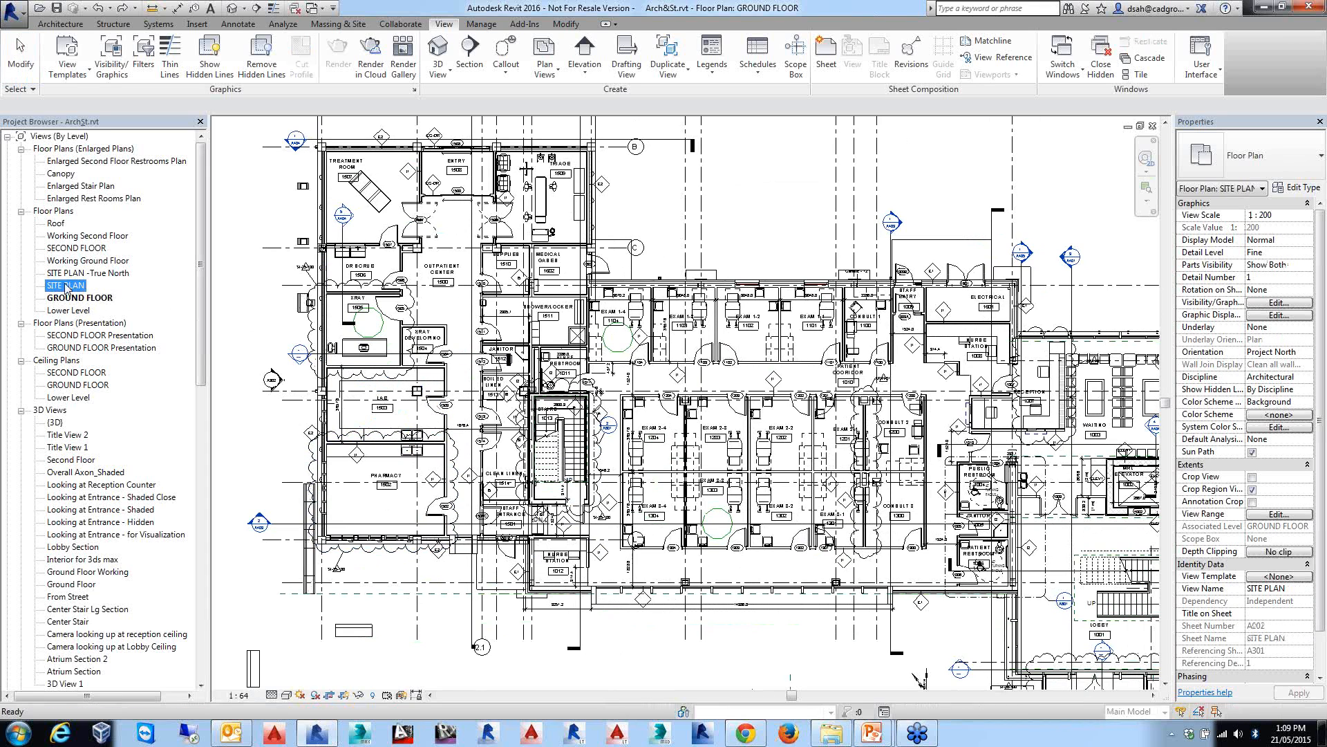
{"action": "double_click", "coordinate": [66, 286]}
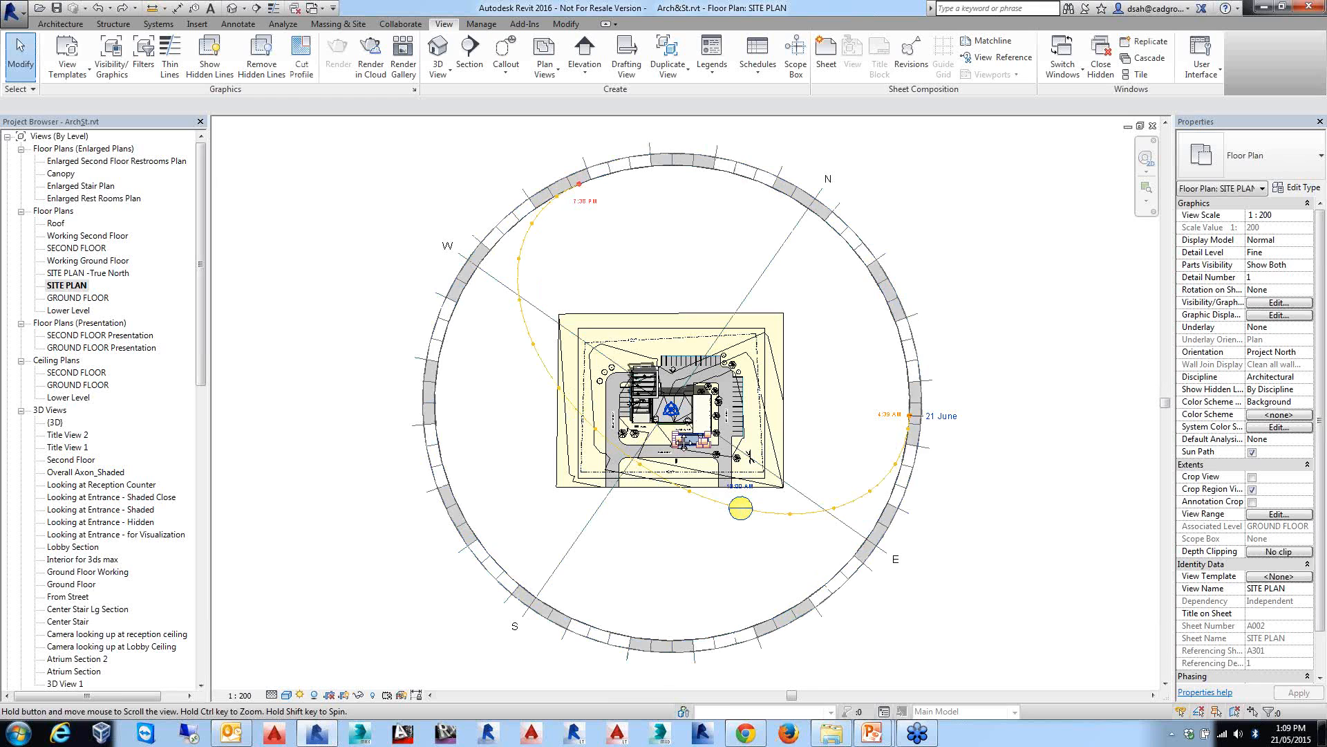
{"action": "scroll", "coordinate": [678, 436], "scroll_direction": "up", "scroll_amount": 3}
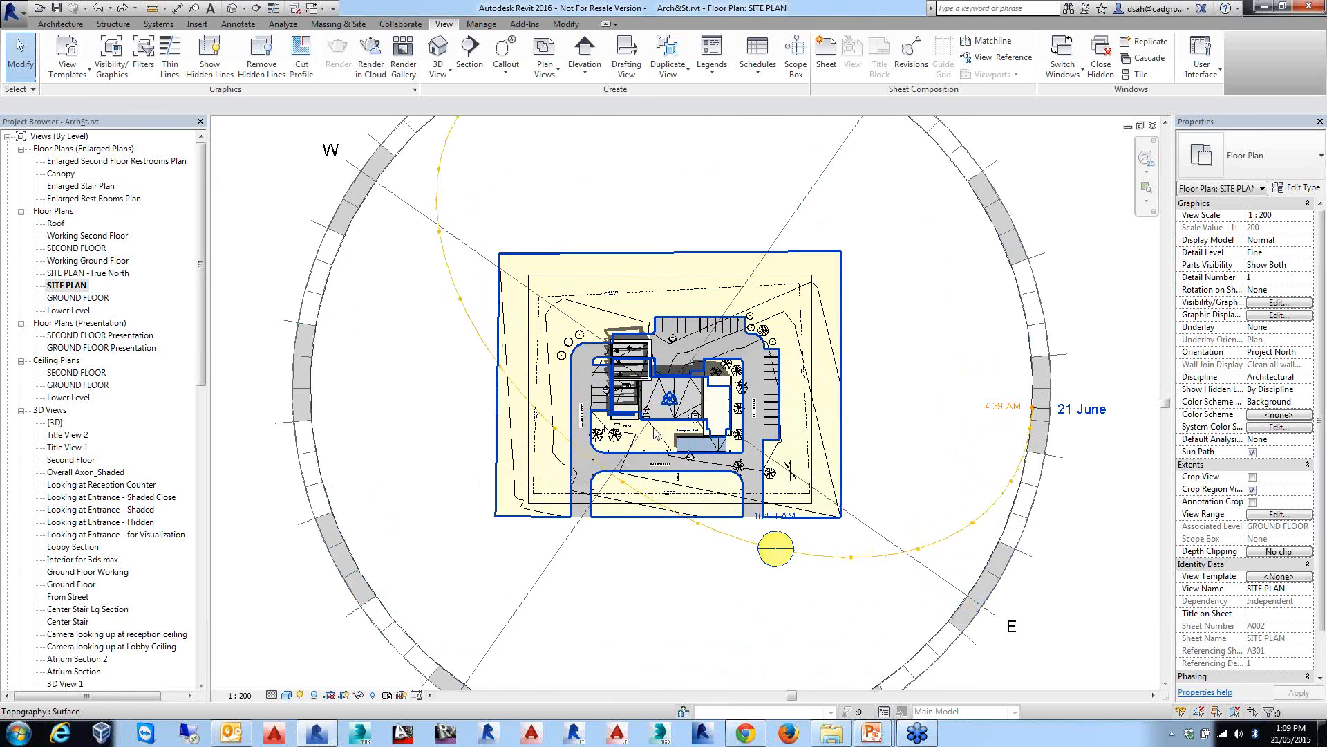
{"action": "scroll", "coordinate": [655, 433], "scroll_direction": "up", "scroll_amount": 3}
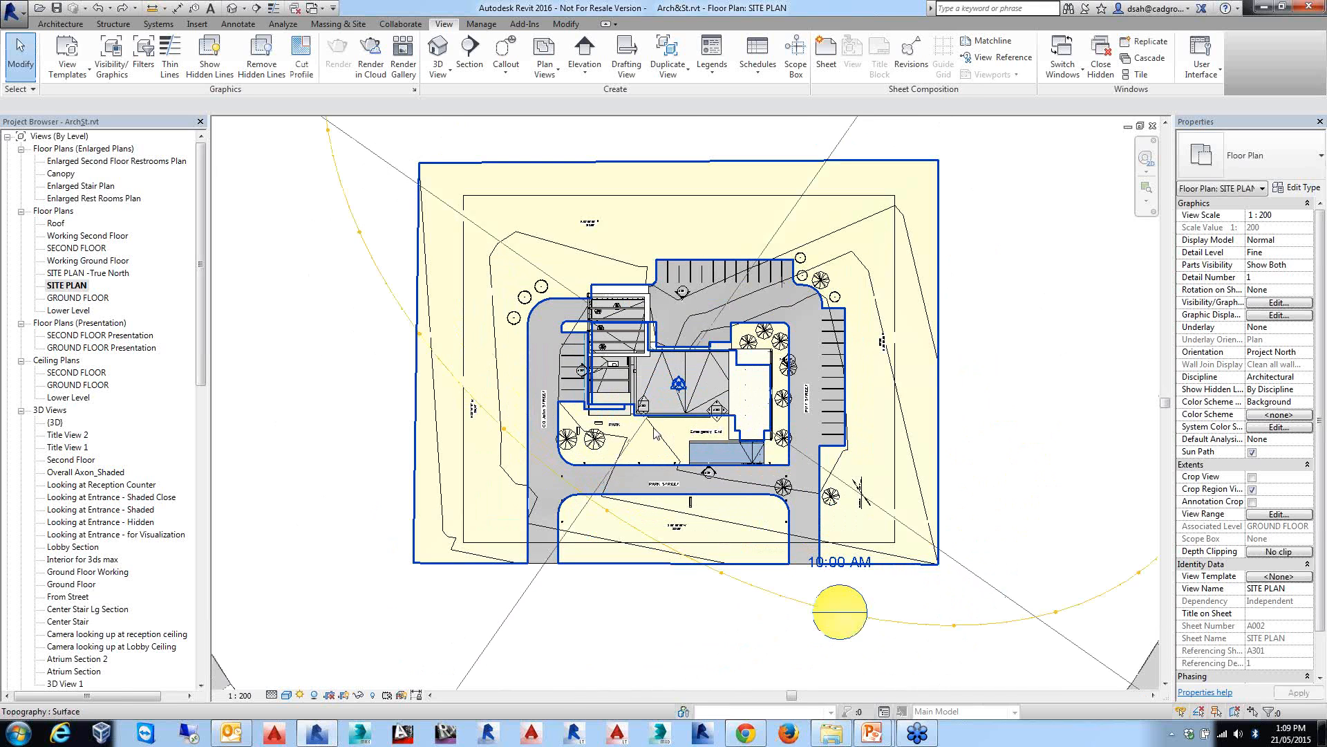
{"action": "scroll", "coordinate": [655, 434], "scroll_direction": "up", "scroll_amount": 4}
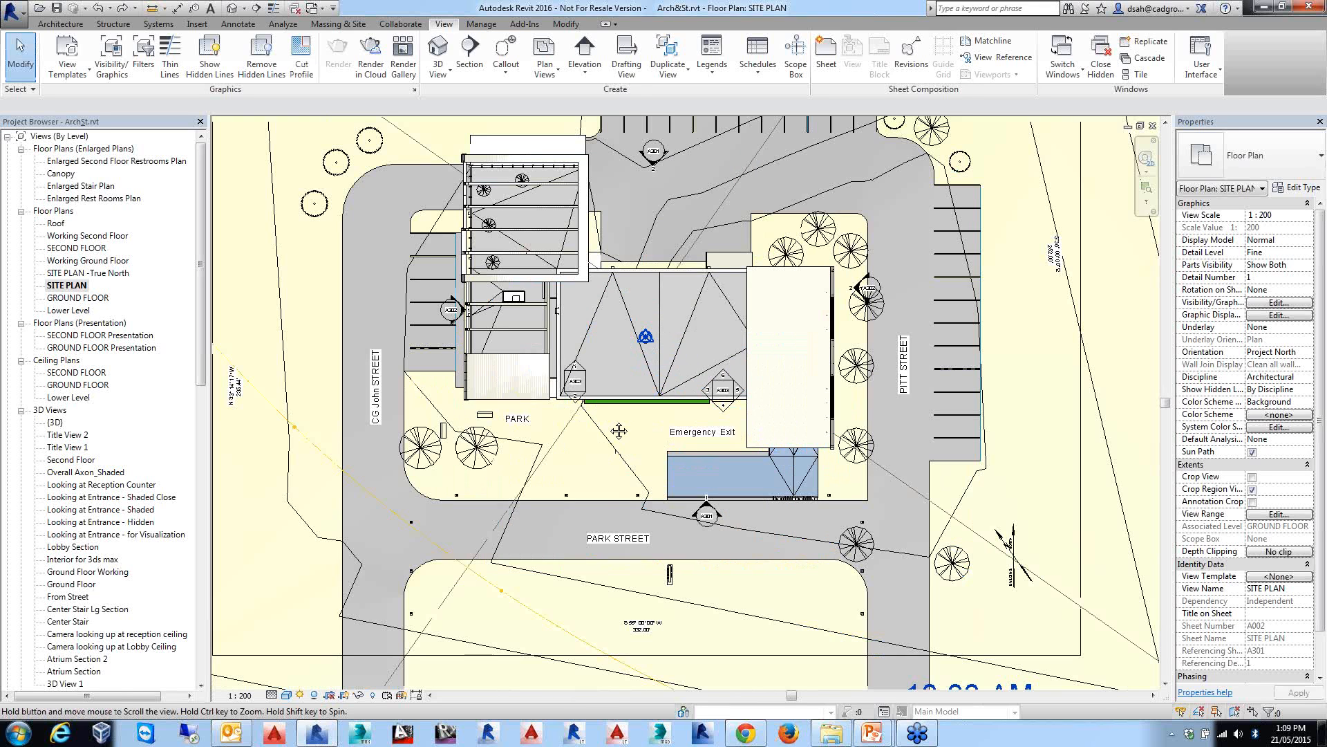
{"action": "scroll", "coordinate": [619, 430], "scroll_direction": "up", "scroll_amount": 1}
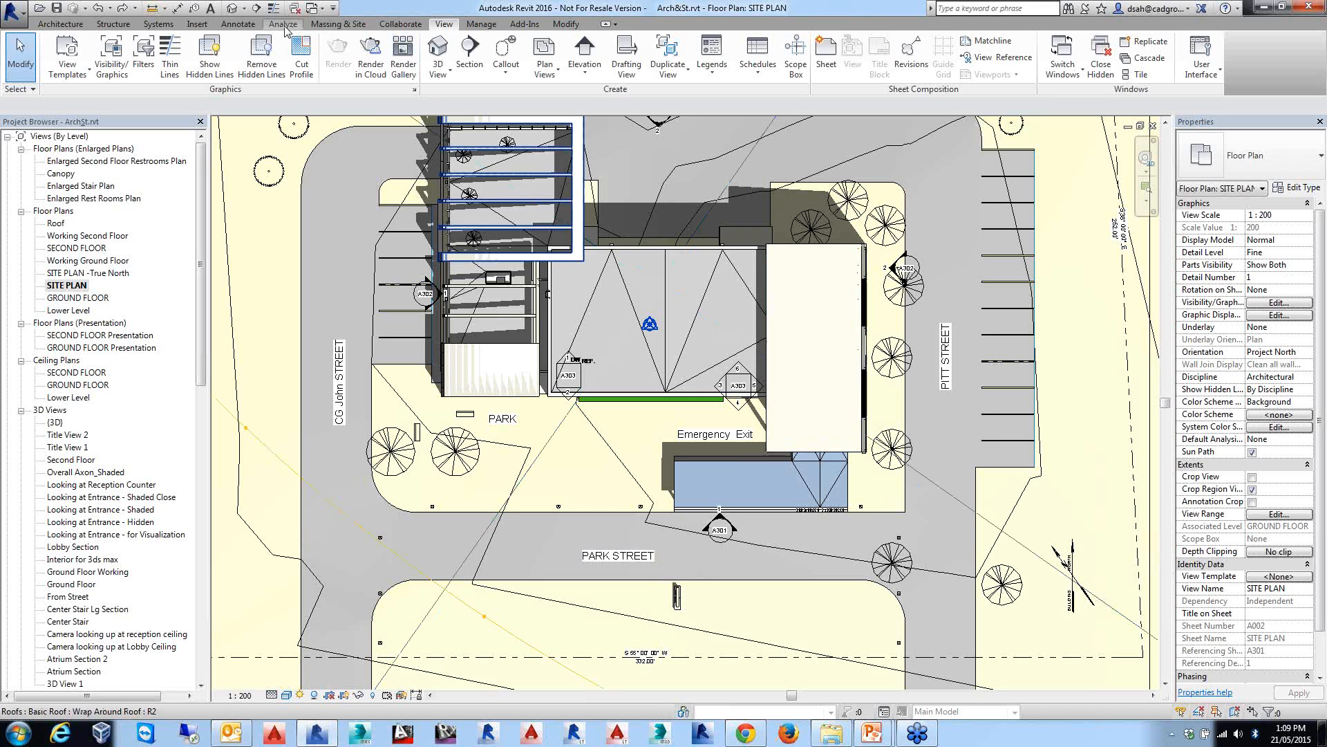
Review the rotation angle choices of Rotate Project North for the site plan, and cancel without rotating.
{"action": "left_click", "coordinate": [482, 26]}
{"action": "left_click", "coordinate": [738, 78]}
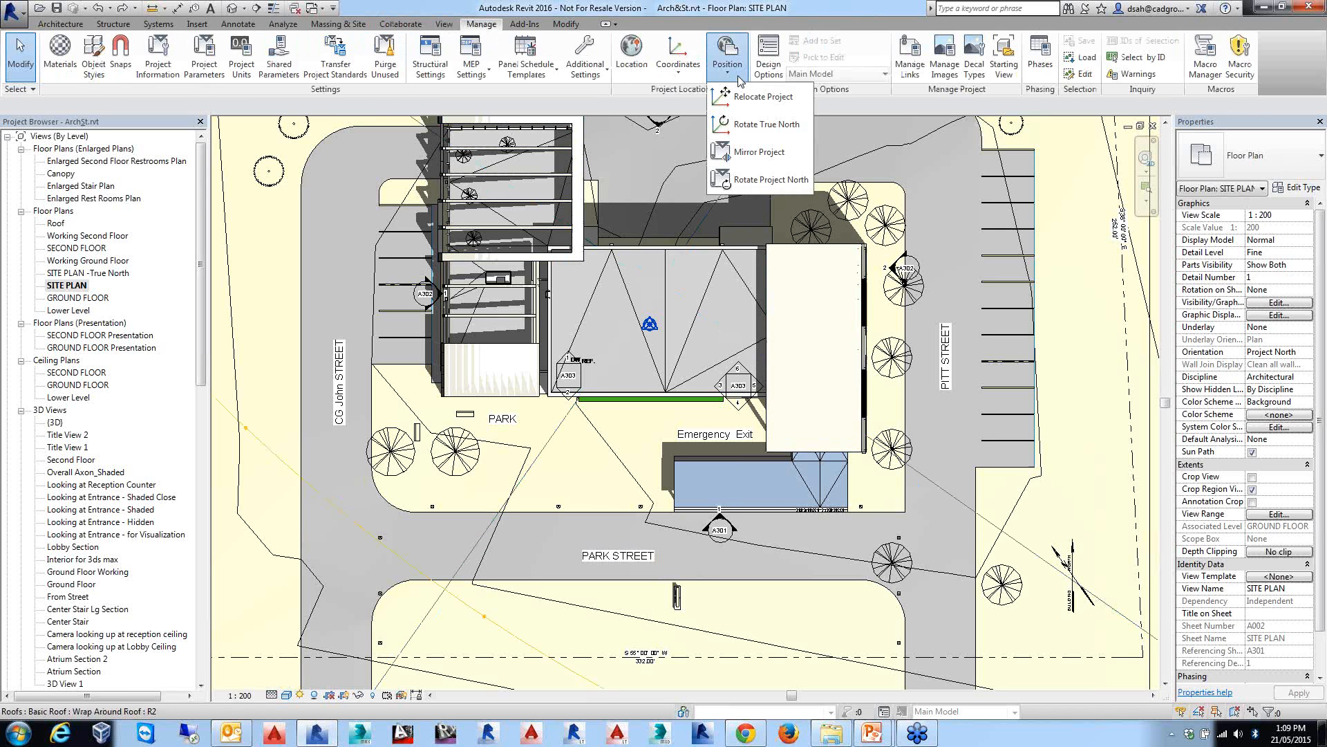
{"action": "left_click", "coordinate": [753, 182]}
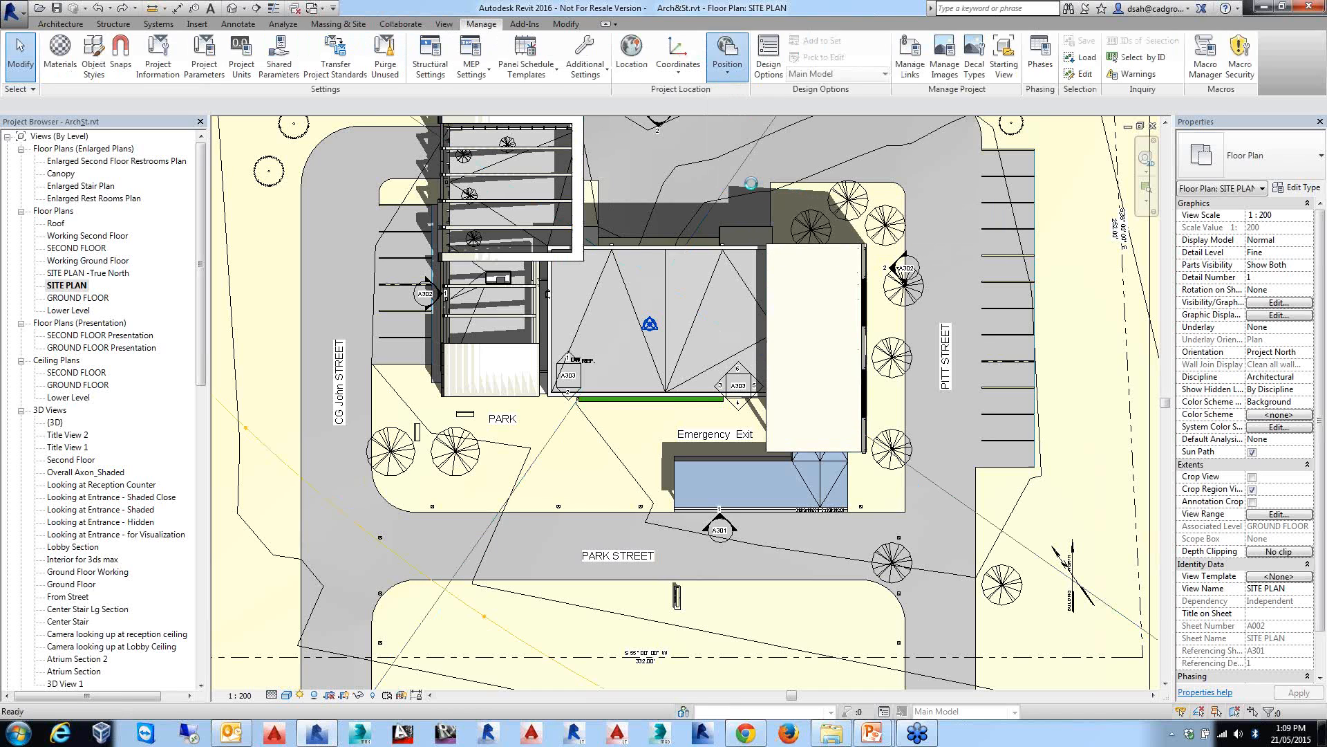
{"action": "left_click_drag", "start_coordinate": [674, 204], "coordinate": [788, 169]}
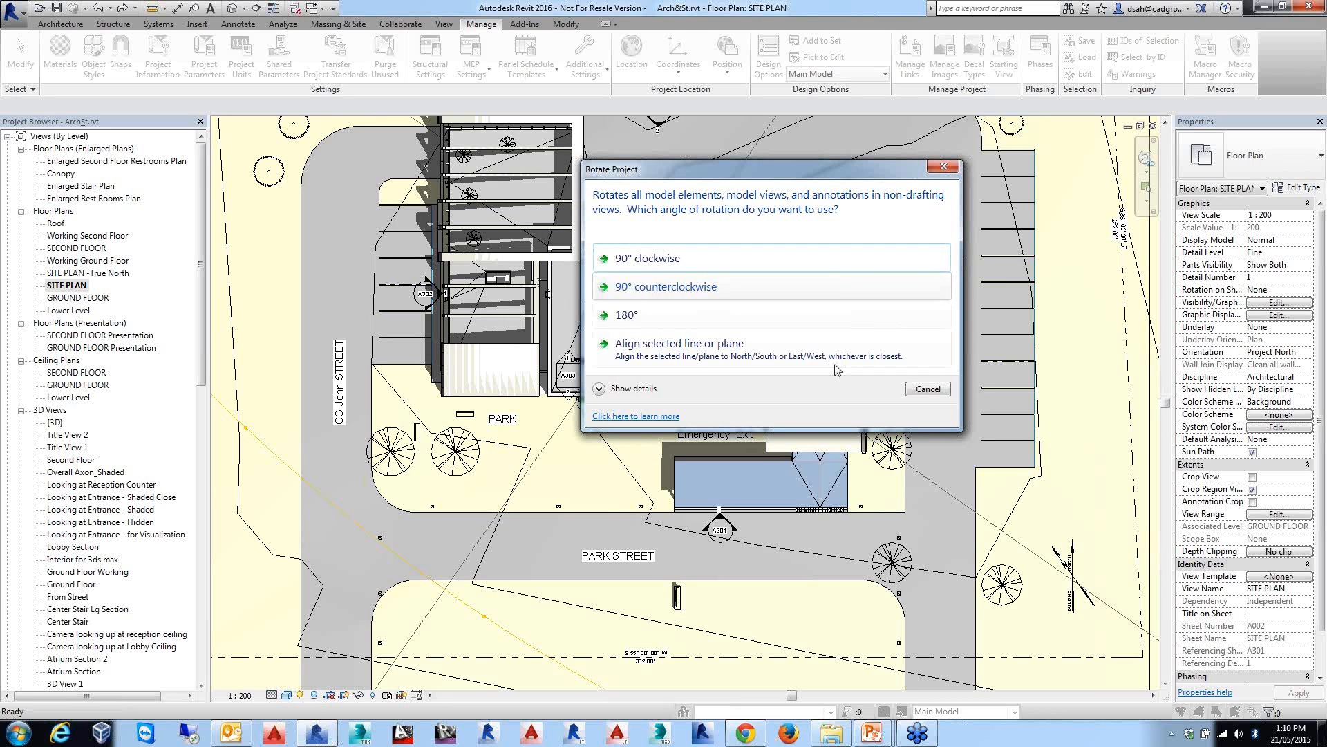
{"action": "left_click", "coordinate": [927, 389]}
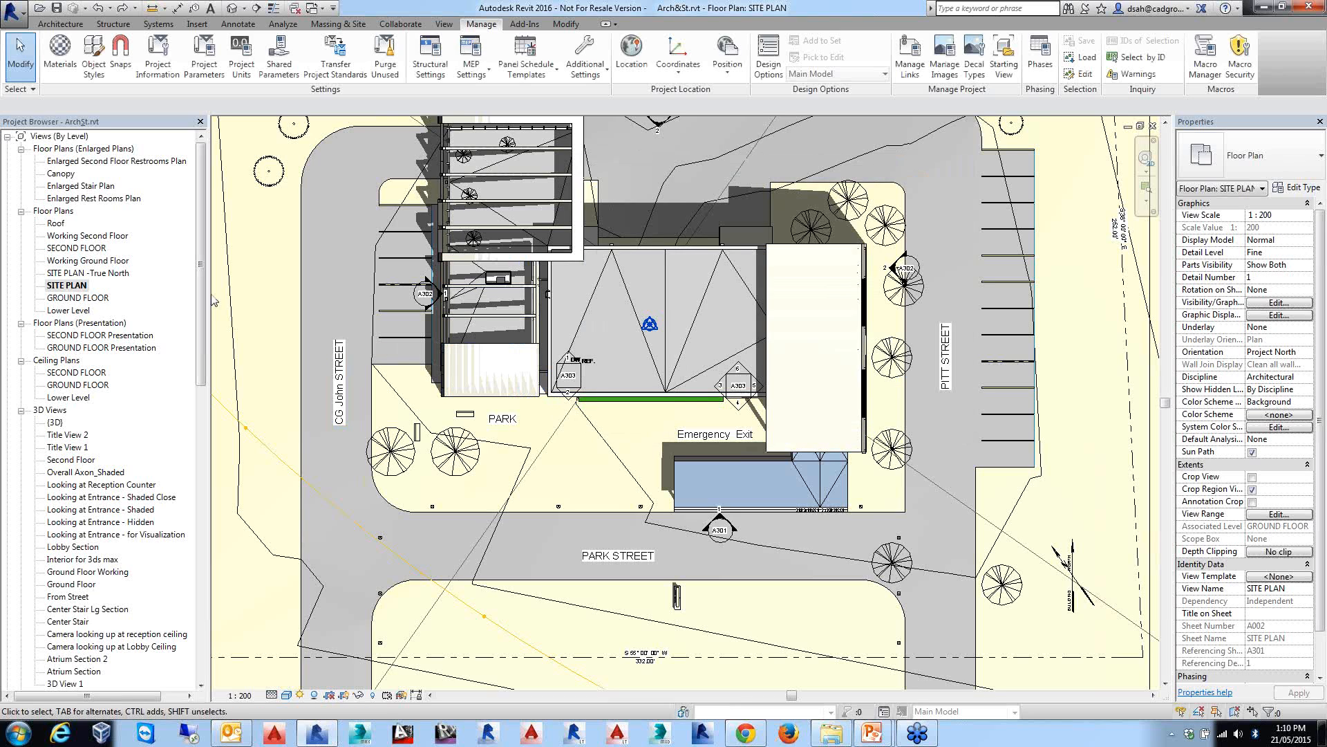
Place a rectangular callout around the Treatment Room's upper-left corner in the GROUND FLOOR plan.
{"action": "left_click", "coordinate": [67, 302]}
{"action": "double_click", "coordinate": [67, 302]}
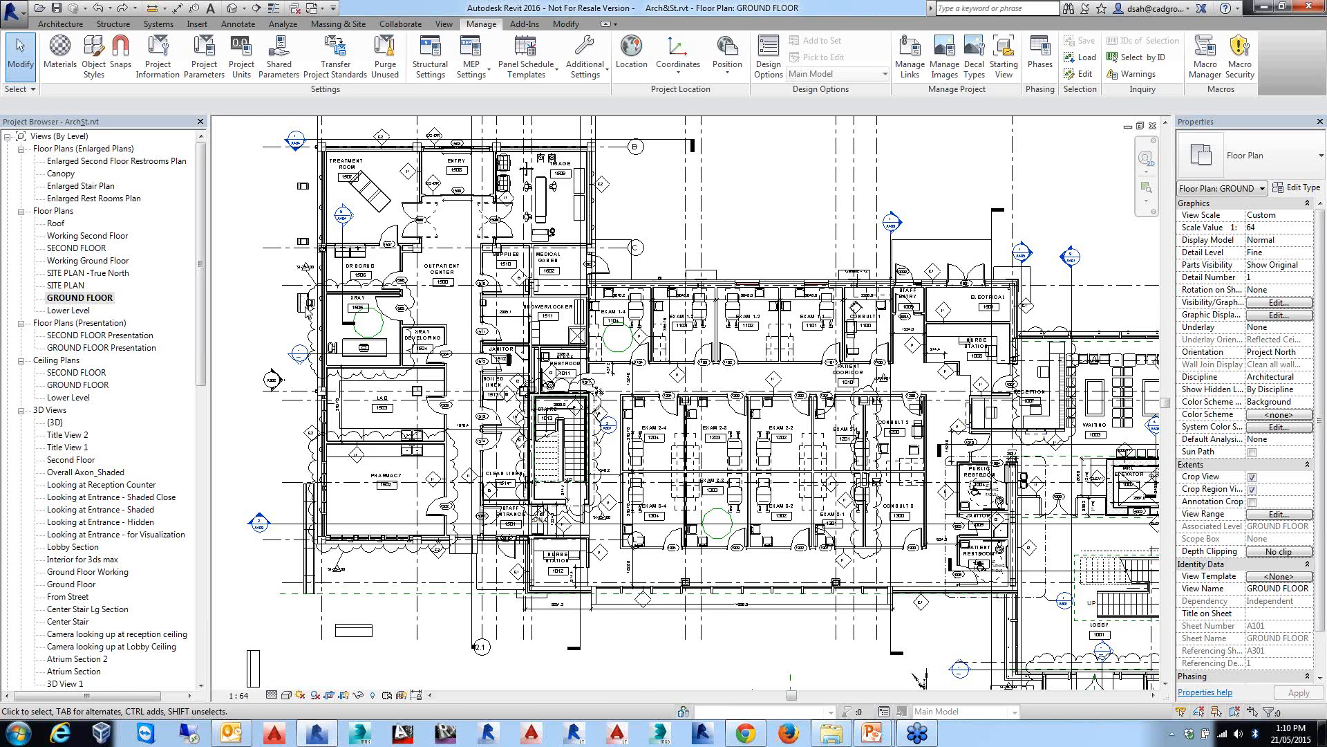
{"action": "middle_click_drag", "start_coordinate": [309, 309], "coordinate": [426, 398]}
{"action": "left_click", "coordinate": [444, 24]}
{"action": "left_click", "coordinate": [506, 72]}
{"action": "left_click", "coordinate": [513, 96]}
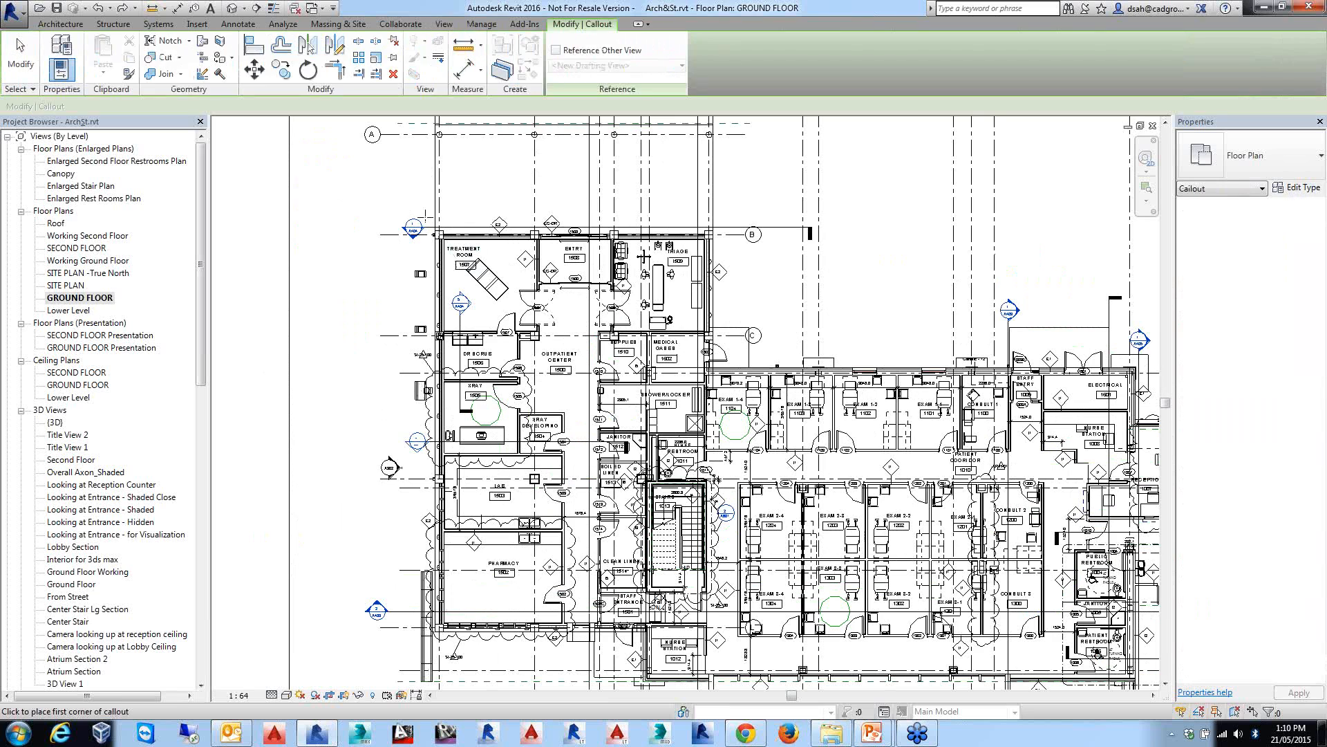
{"action": "left_click", "coordinate": [423, 212]}
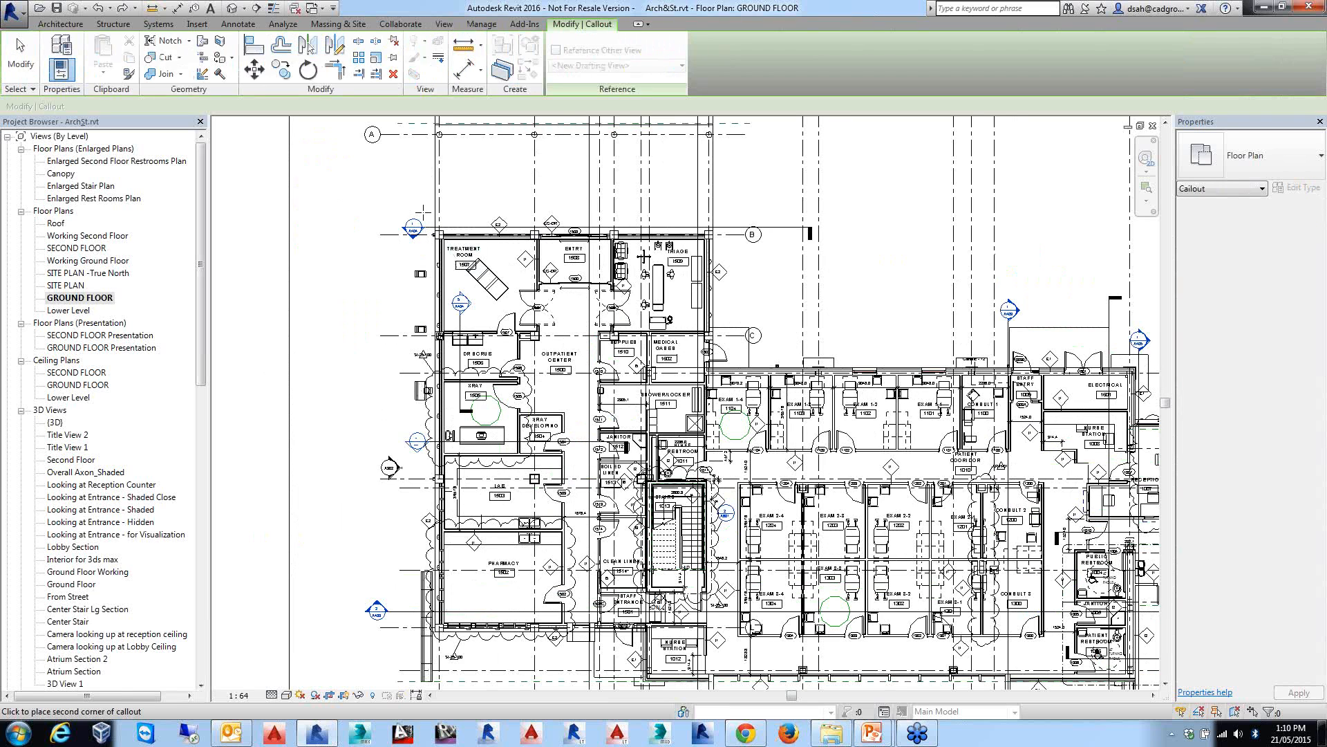
{"action": "left_click", "coordinate": [477, 261]}
{"action": "key", "text": "Escape"}
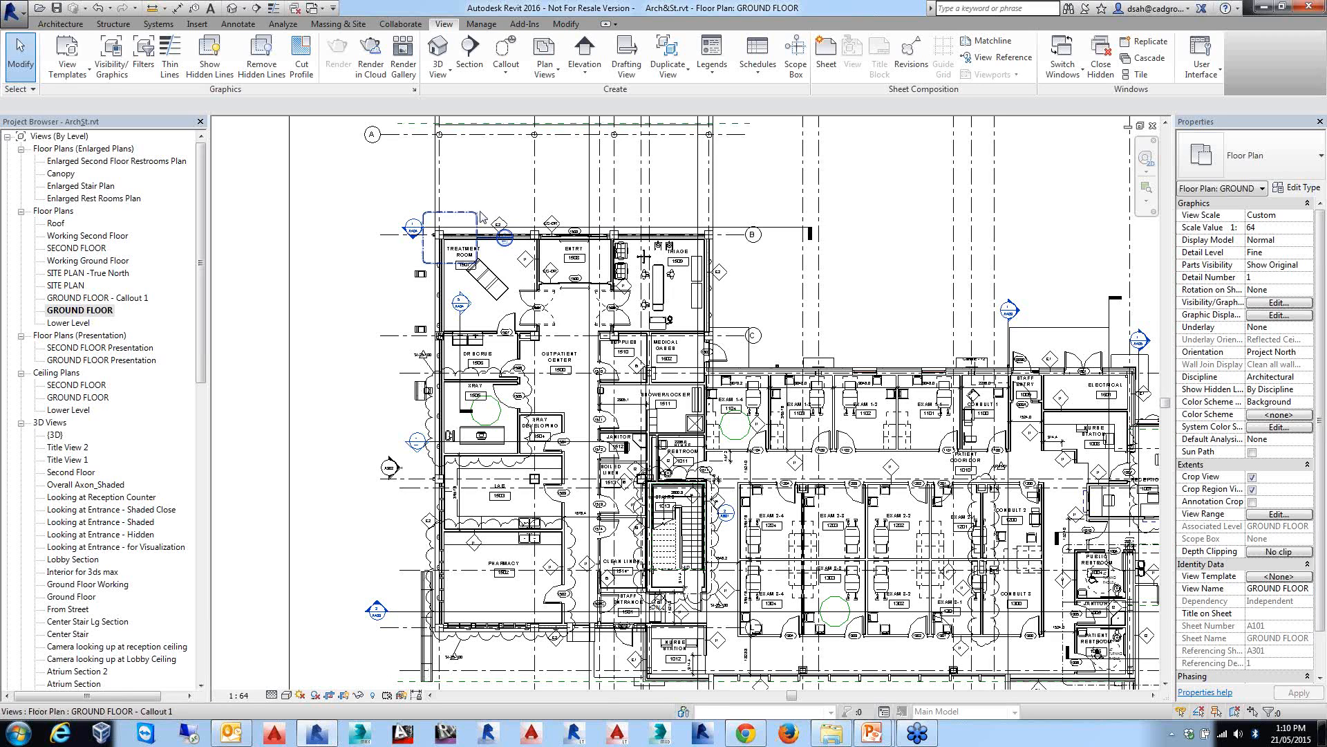
Rotate Project North 90° counterclockwise from the GROUND FLOOR plan and accept the warnings without deleting the opening cut.
{"action": "left_click", "coordinate": [494, 28]}
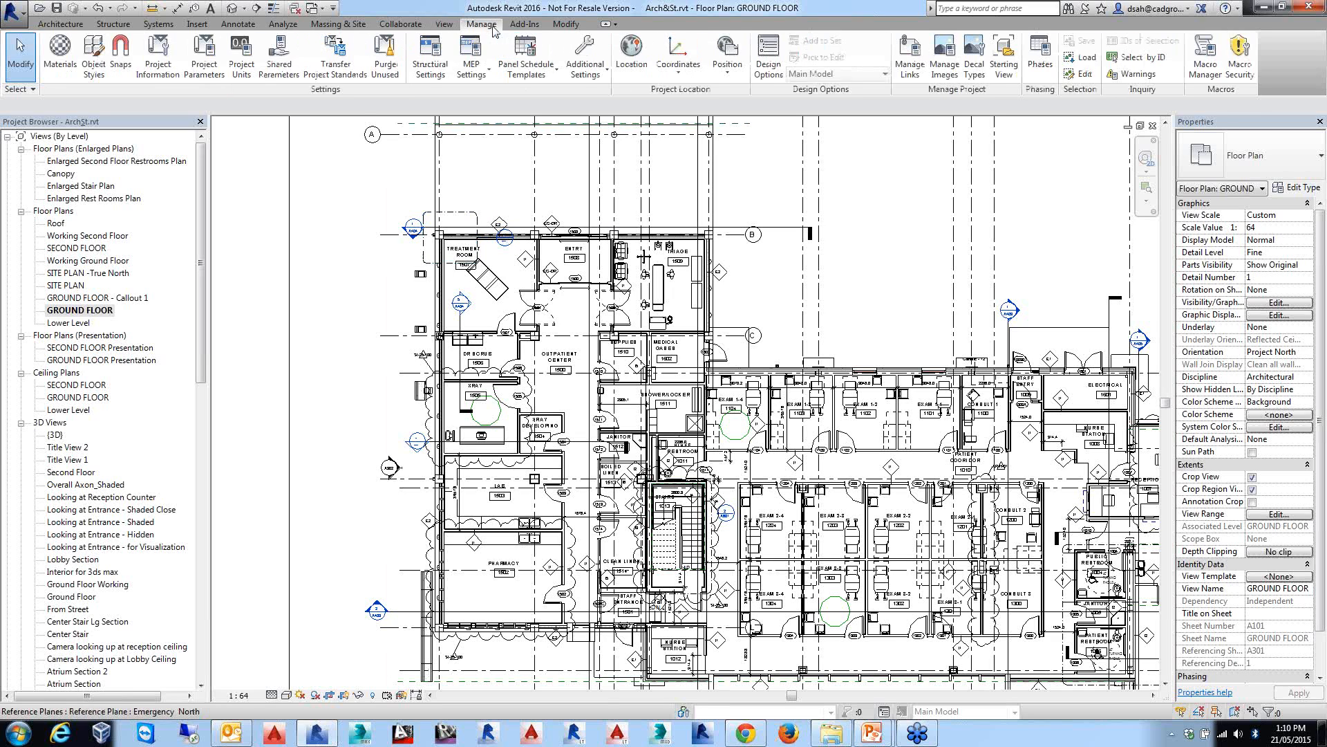
{"action": "left_click", "coordinate": [728, 55]}
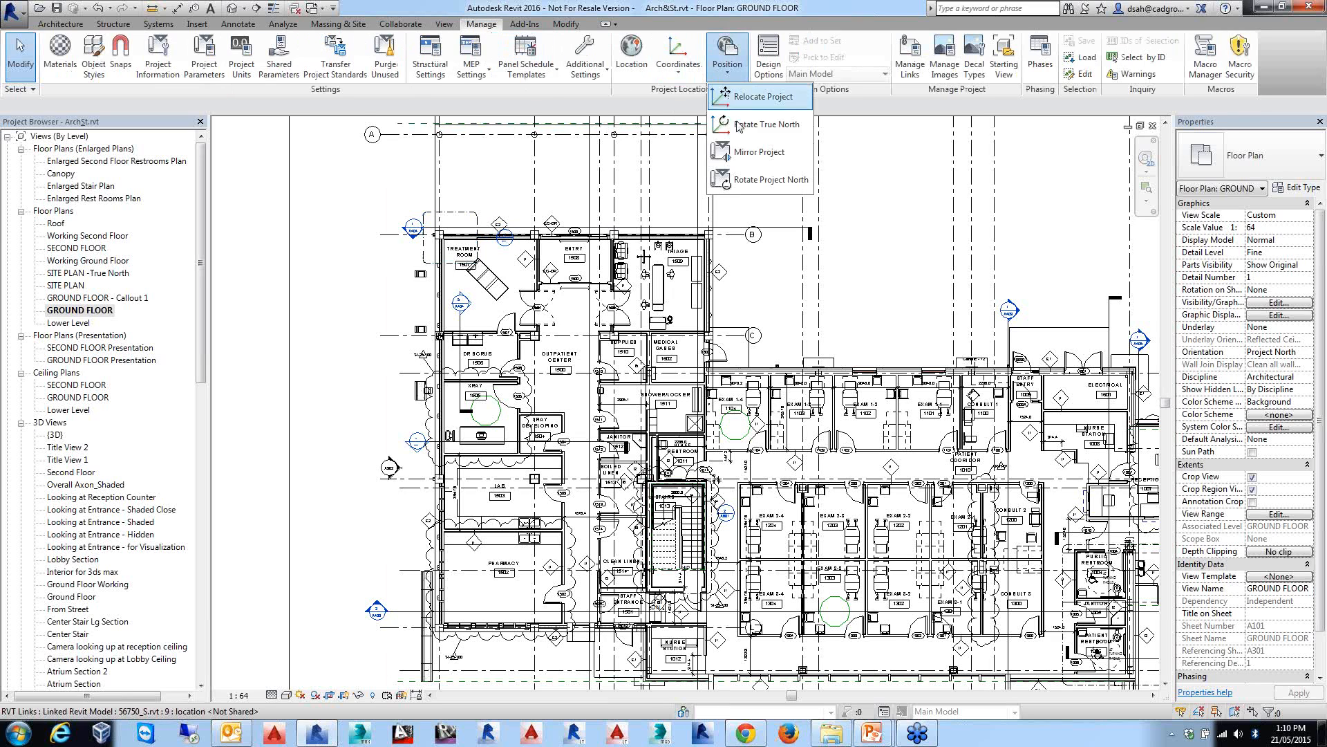
{"action": "left_click", "coordinate": [743, 181]}
{"action": "left_click_drag", "start_coordinate": [669, 213], "coordinate": [772, 190]}
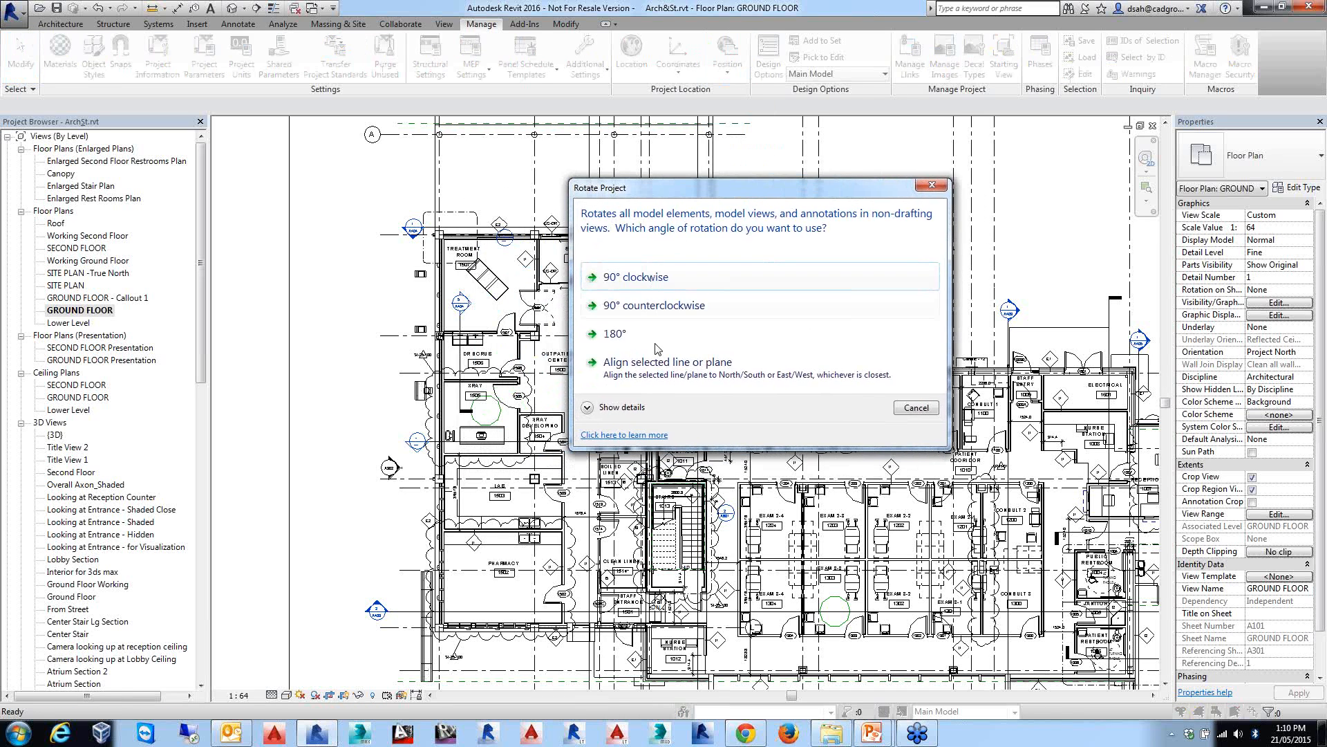
{"action": "left_click", "coordinate": [622, 307]}
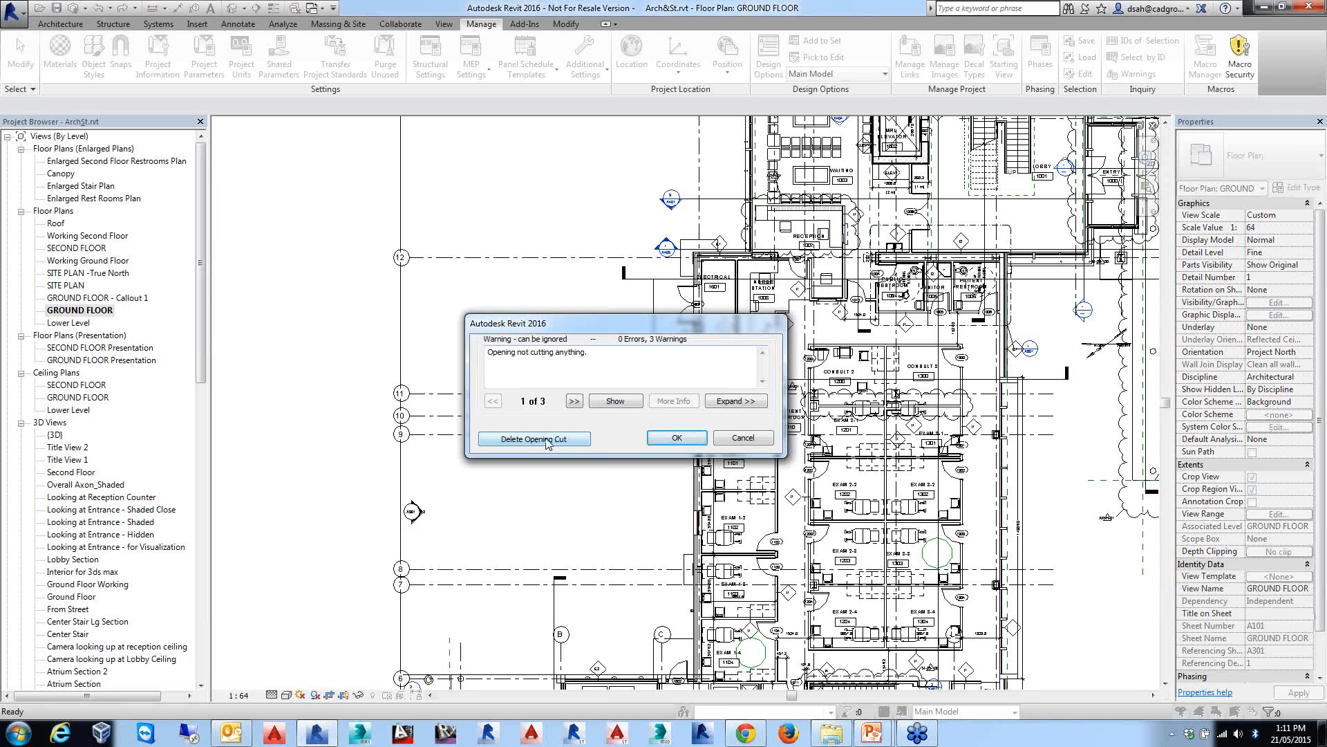
{"action": "left_click", "coordinate": [662, 439]}
Examine the rotated GROUND FLOOR plan as a whole and the callout at the Treatment Room's corner up close.
{"action": "middle_click_drag", "start_coordinate": [632, 417], "coordinate": [546, 277]}
{"action": "scroll", "coordinate": [610, 423], "scroll_direction": "down", "scroll_amount": 1}
{"action": "scroll", "coordinate": [541, 346], "scroll_direction": "down", "scroll_amount": 1}
{"action": "scroll", "coordinate": [547, 276], "scroll_direction": "down", "scroll_amount": 2}
{"action": "scroll", "coordinate": [537, 294], "scroll_direction": "up", "scroll_amount": 1}
{"action": "middle_click_drag", "start_coordinate": [547, 531], "coordinate": [554, 528]}
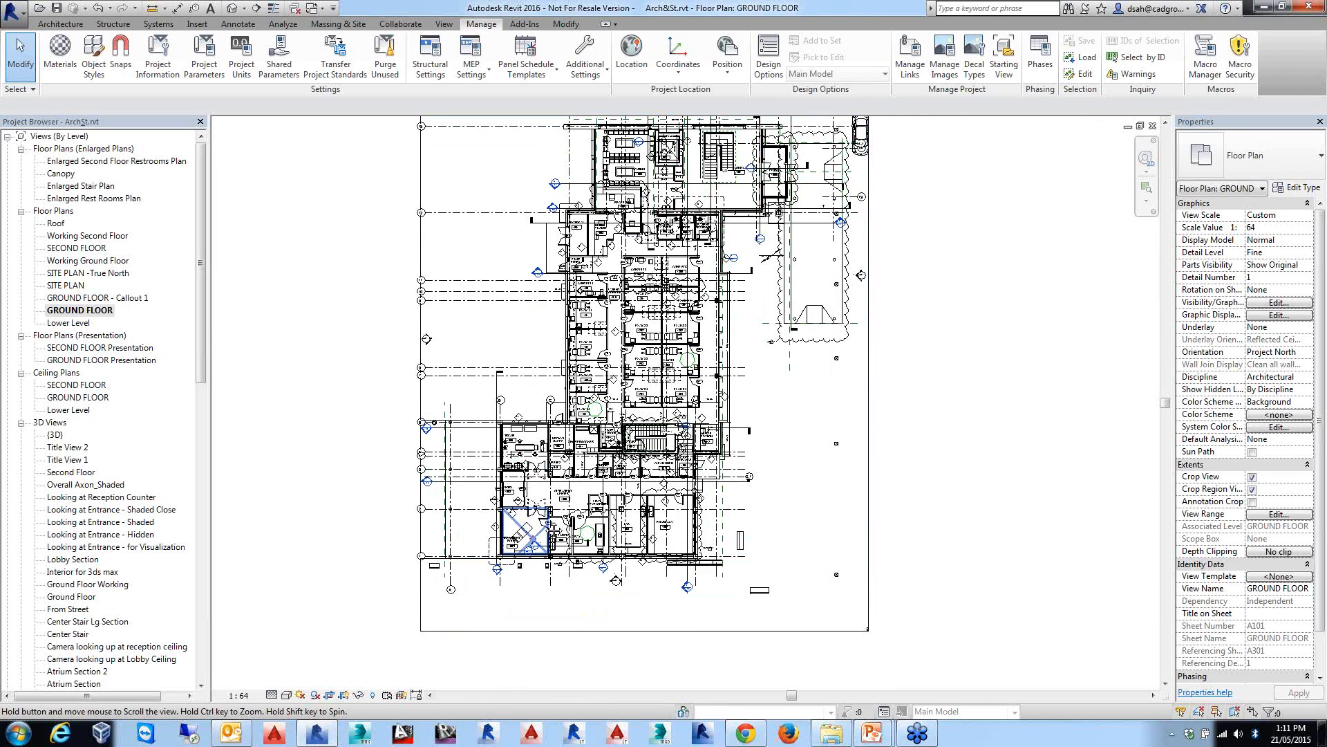
{"action": "scroll", "coordinate": [546, 533], "scroll_direction": "up", "scroll_amount": 1}
{"action": "scroll", "coordinate": [520, 553], "scroll_direction": "up", "scroll_amount": 1}
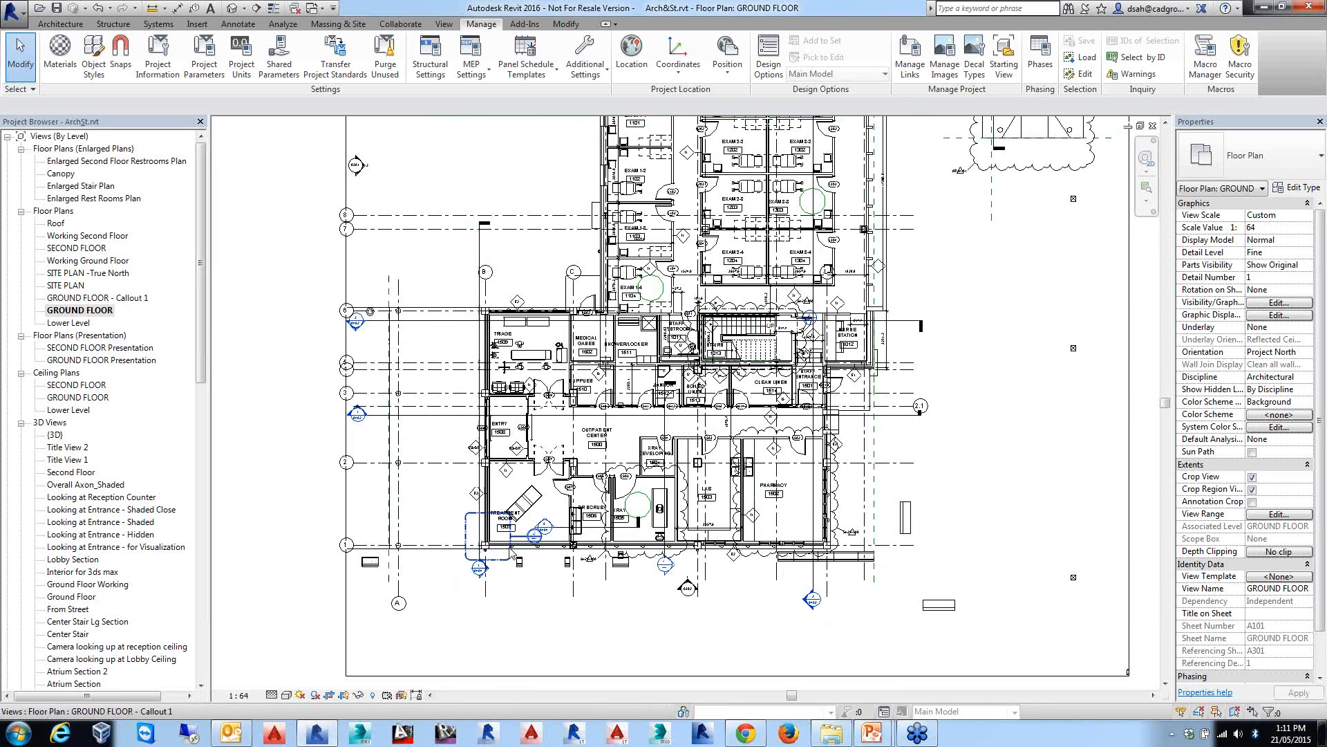
Open the SITE PLAN view and check the orientation of the building, street labels, Emergency Exit text and north arrow after the rotation.
{"action": "left_click", "coordinate": [111, 310]}
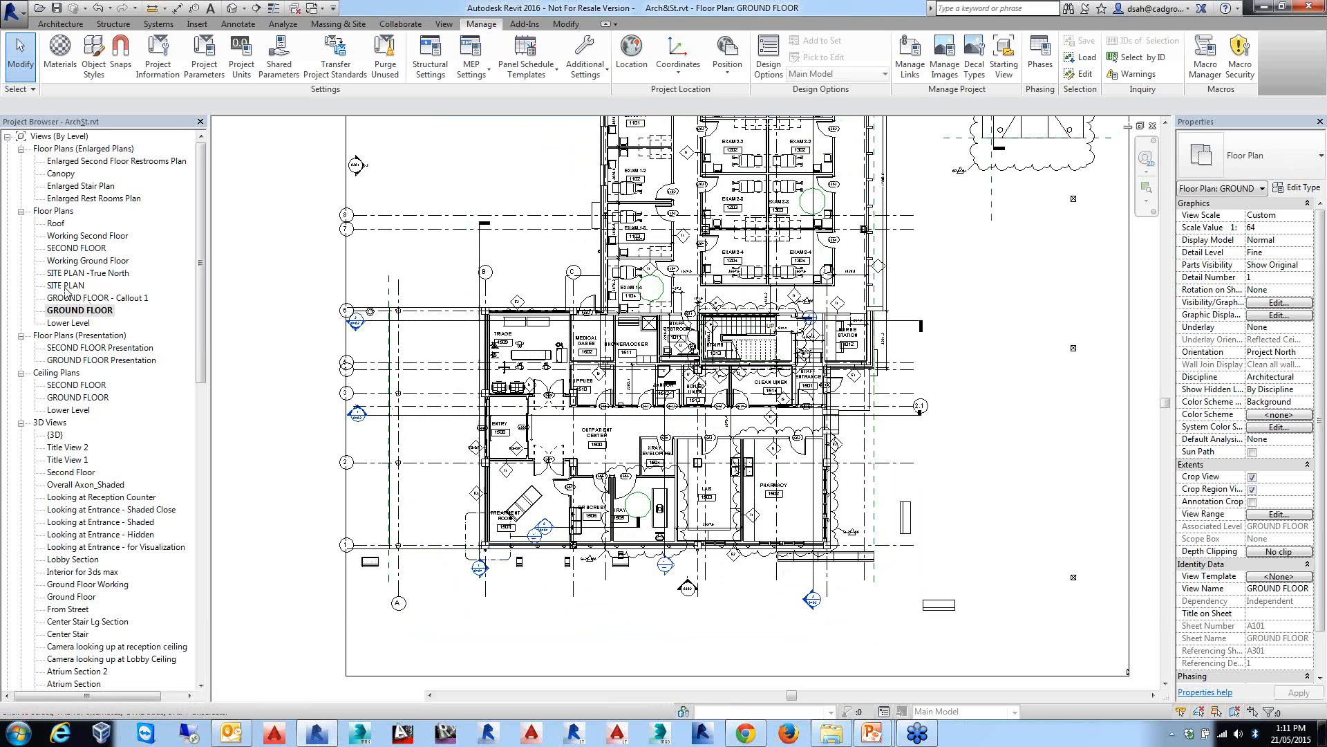
{"action": "double_click", "coordinate": [66, 286]}
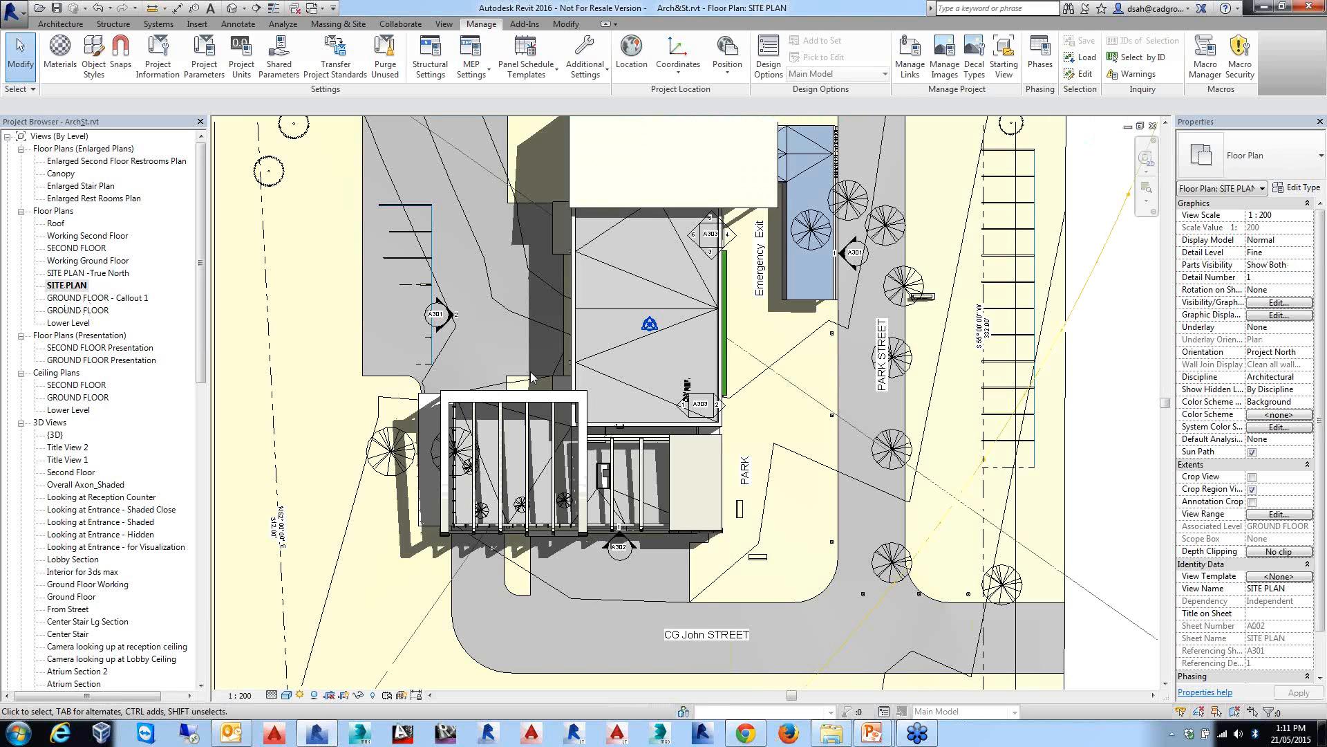
{"action": "middle_click_drag", "start_coordinate": [534, 377], "coordinate": [529, 415]}
{"action": "scroll", "coordinate": [529, 415], "scroll_direction": "down", "scroll_amount": 1}
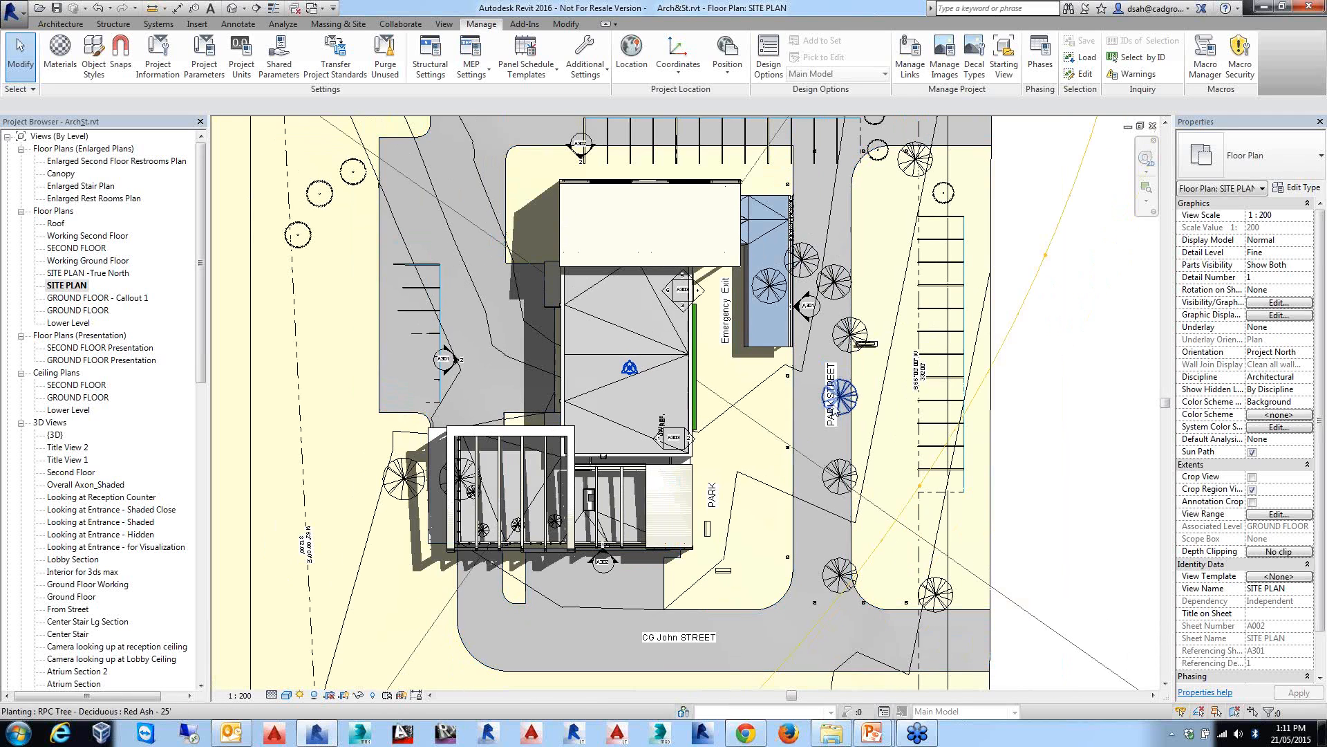
{"action": "mouse_move", "coordinate": [718, 495]}
{"action": "middle_mouse_down"}
{"action": "mouse_move", "coordinate": [735, 467]}
{"action": "mouse_move", "coordinate": [713, 514]}
{"action": "middle_mouse_up"}
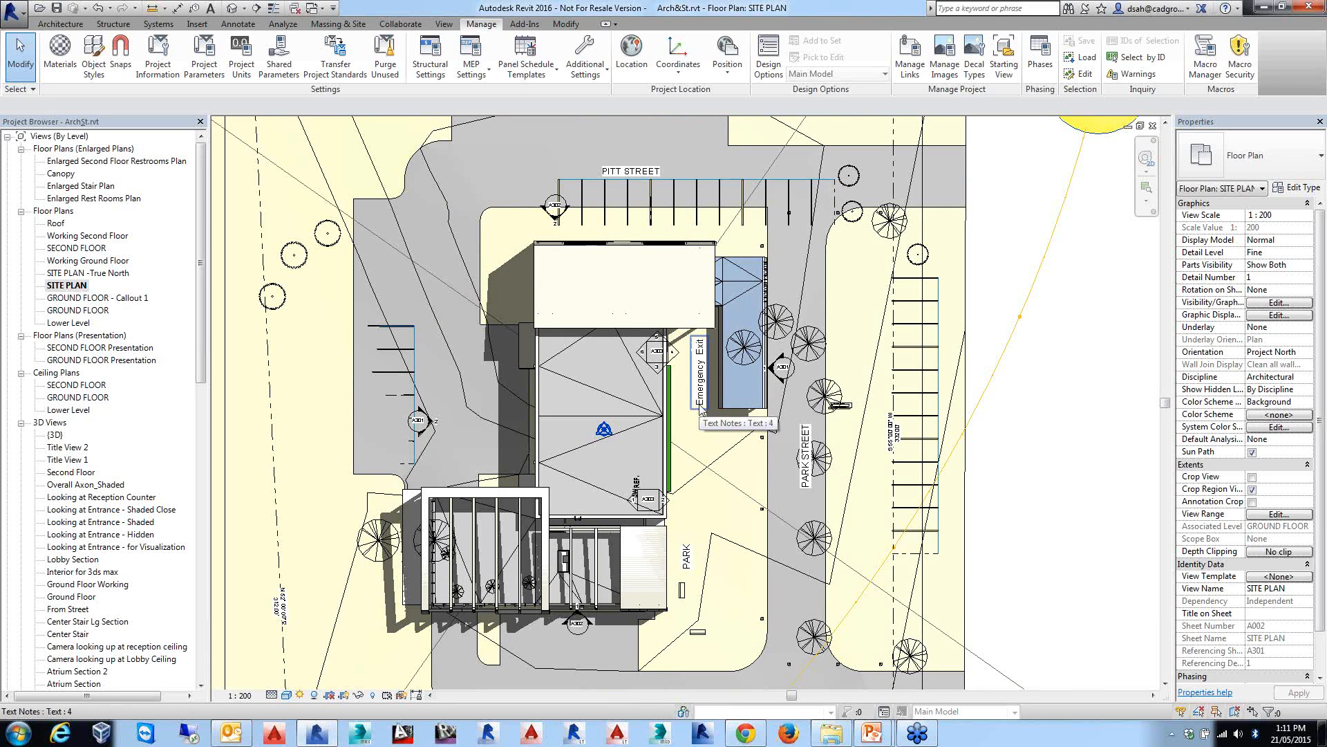
{"action": "scroll", "coordinate": [680, 404], "scroll_direction": "down", "scroll_amount": 1}
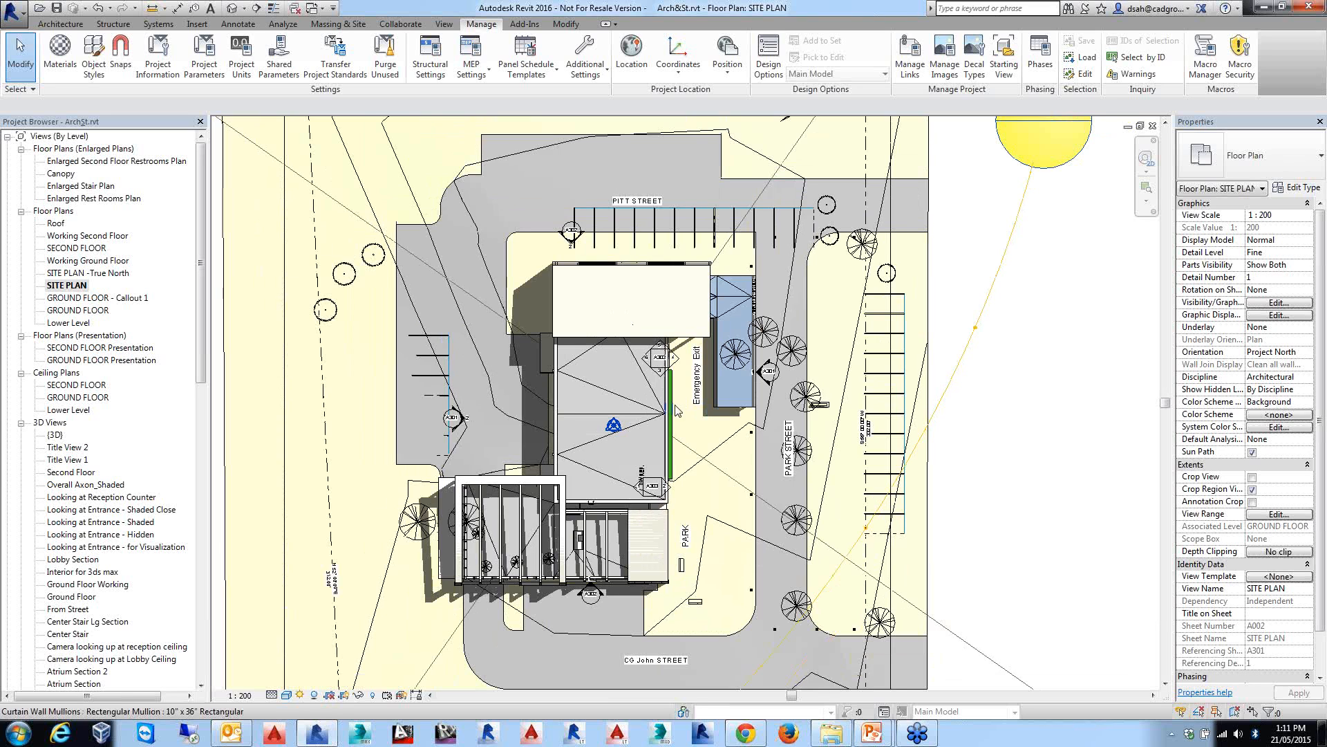
{"action": "middle_click_drag", "start_coordinate": [670, 394], "coordinate": [660, 369]}
{"action": "scroll", "coordinate": [661, 368], "scroll_direction": "down", "scroll_amount": 1}
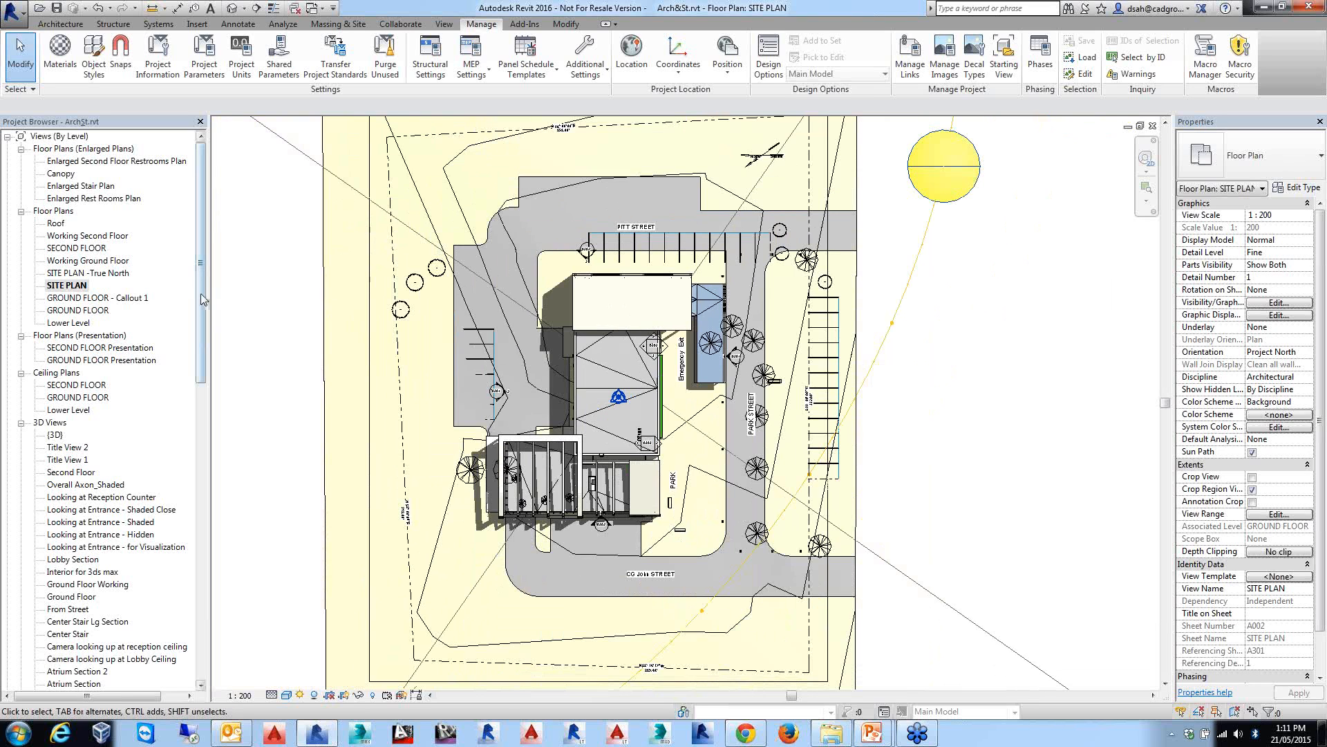
Open sheet A101 containing the GROUND FLOOR plan and examine how the rotated plan sits within the title block.
{"action": "mouse_move", "coordinate": [200, 289]}
{"action": "left_mouse_down"}
{"action": "mouse_move", "coordinate": [215, 515]}
{"action": "mouse_move", "coordinate": [204, 267]}
{"action": "left_mouse_up"}
{"action": "left_click", "coordinate": [85, 312]}
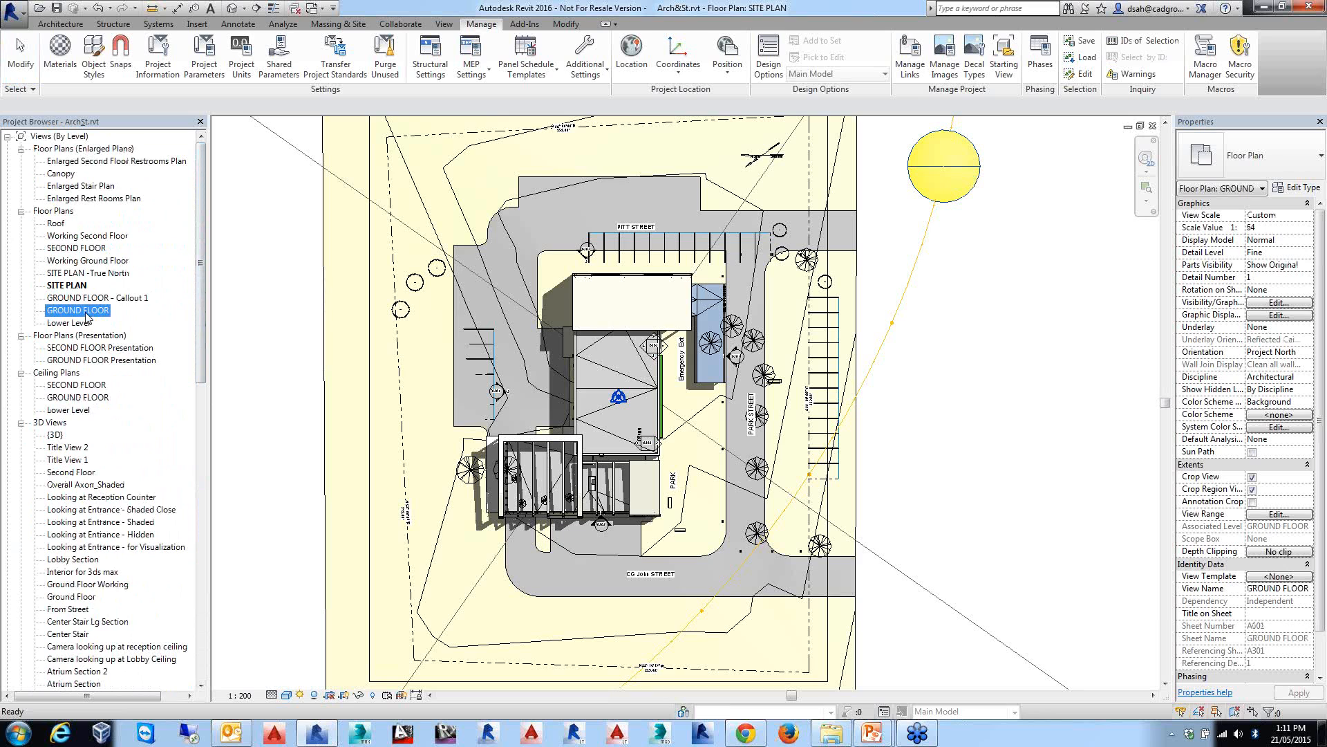
{"action": "right_click", "coordinate": [86, 316]}
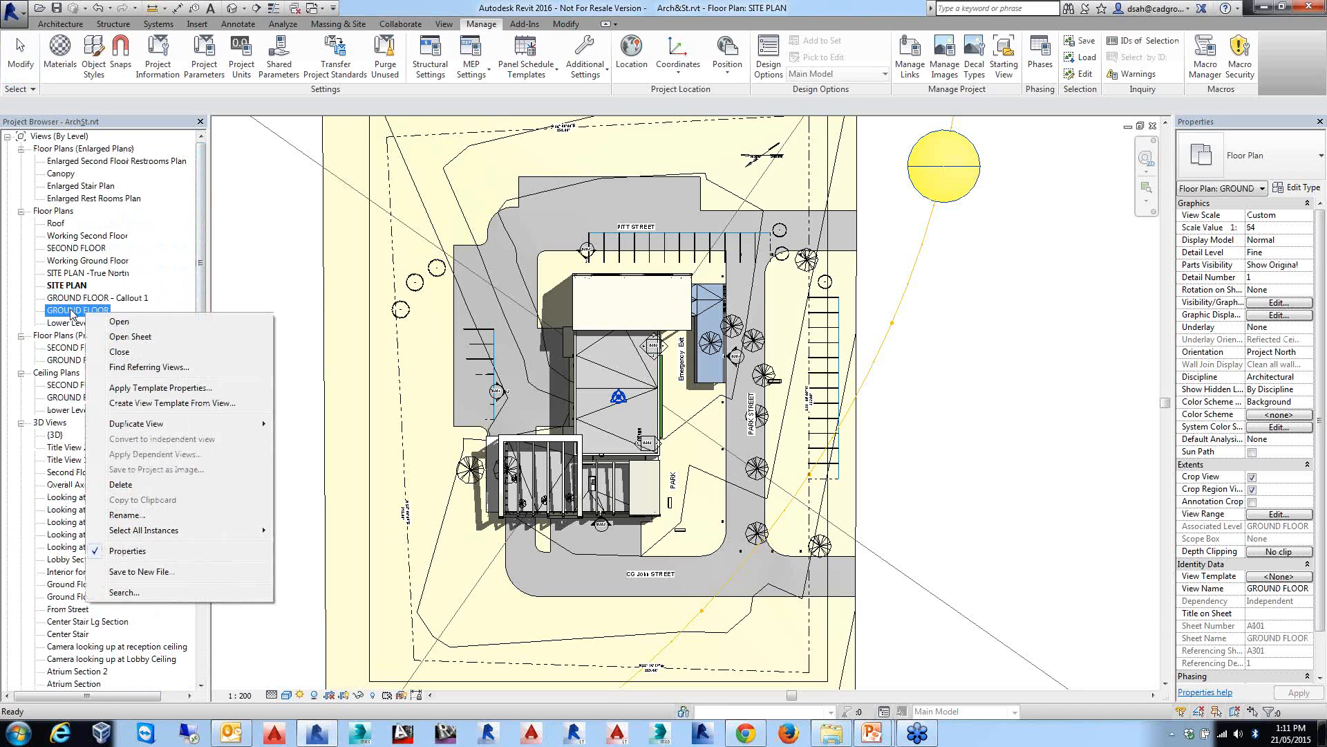
{"action": "left_click", "coordinate": [121, 339]}
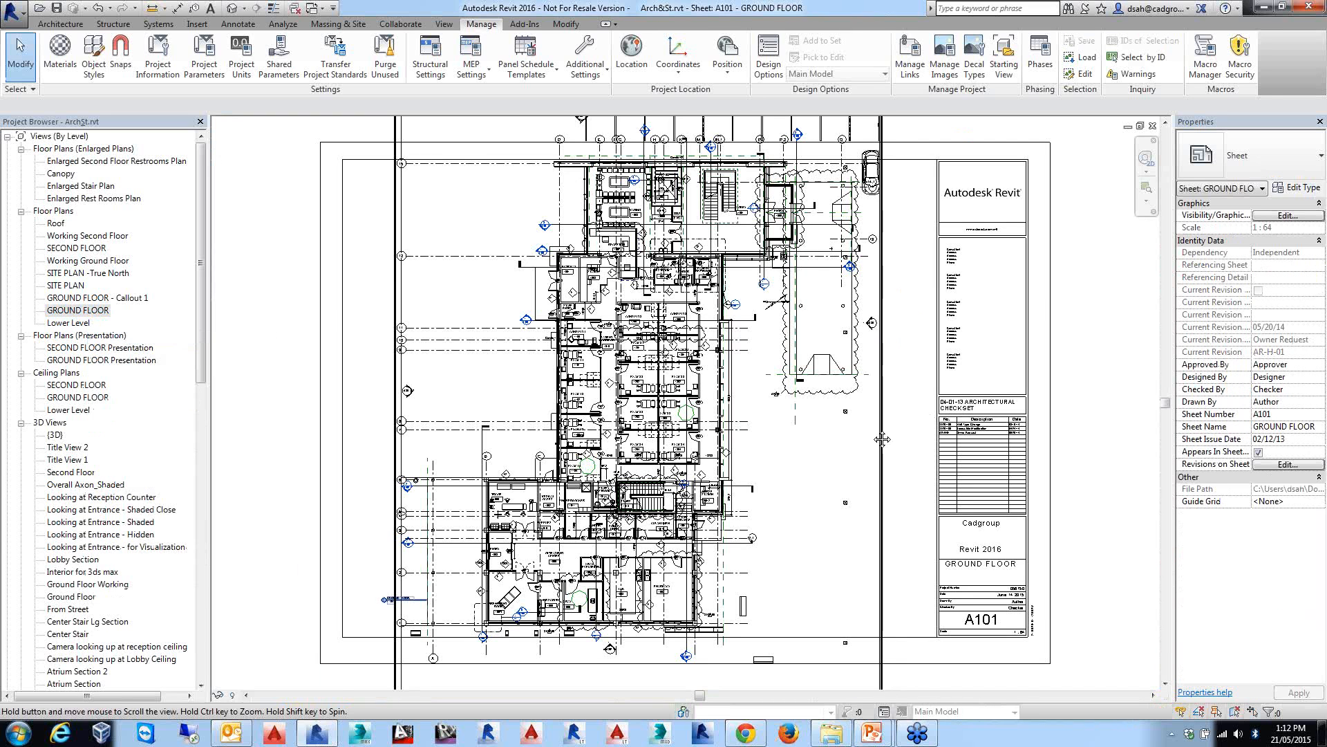
{"action": "scroll", "coordinate": [840, 423], "scroll_direction": "down", "scroll_amount": 1}
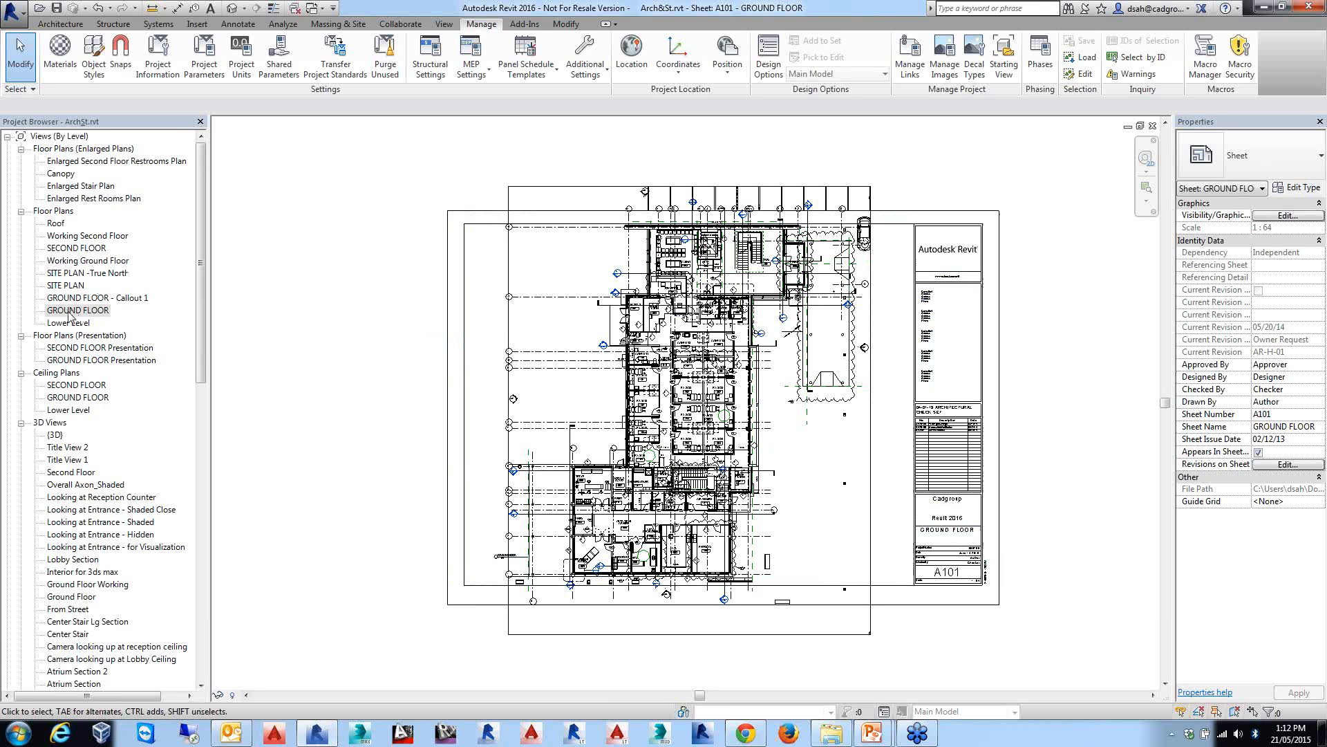
{"action": "middle_click_drag", "start_coordinate": [797, 352], "coordinate": [797, 353]}
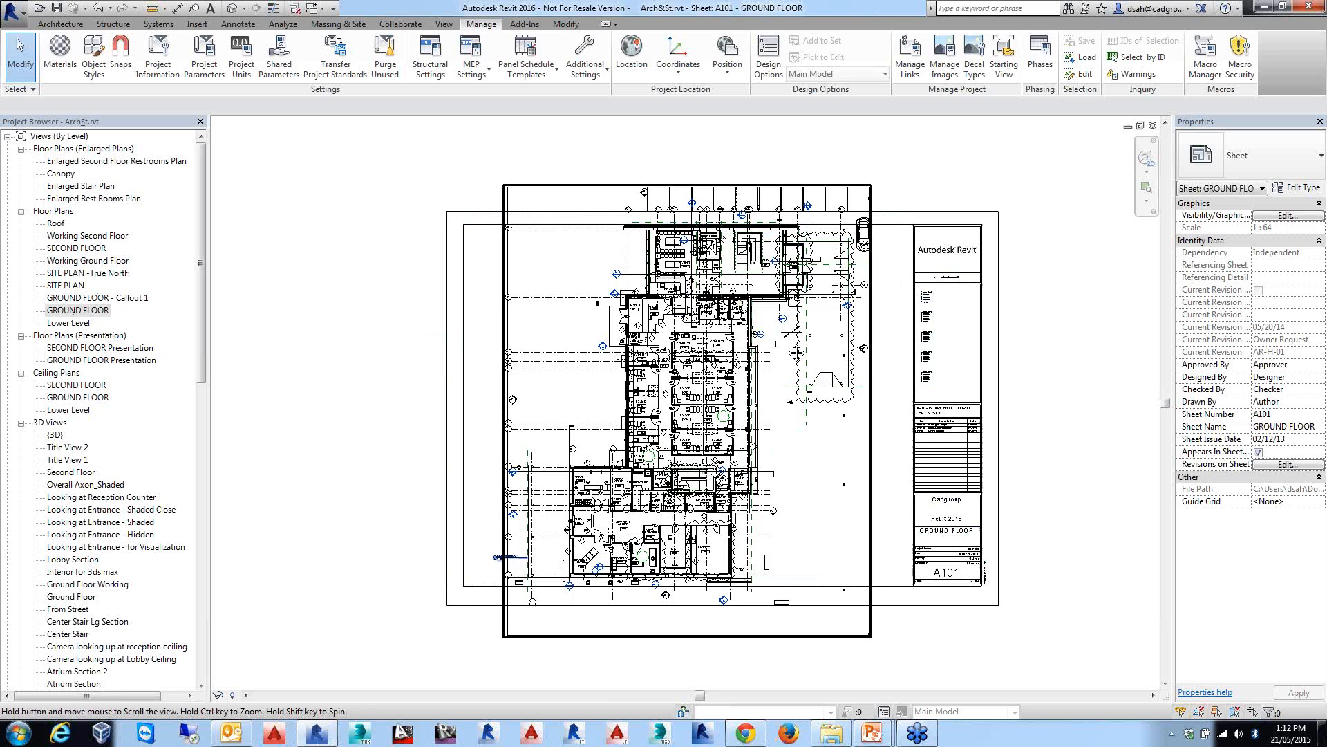
{"action": "middle_click_drag", "start_coordinate": [797, 352], "coordinate": [747, 360]}
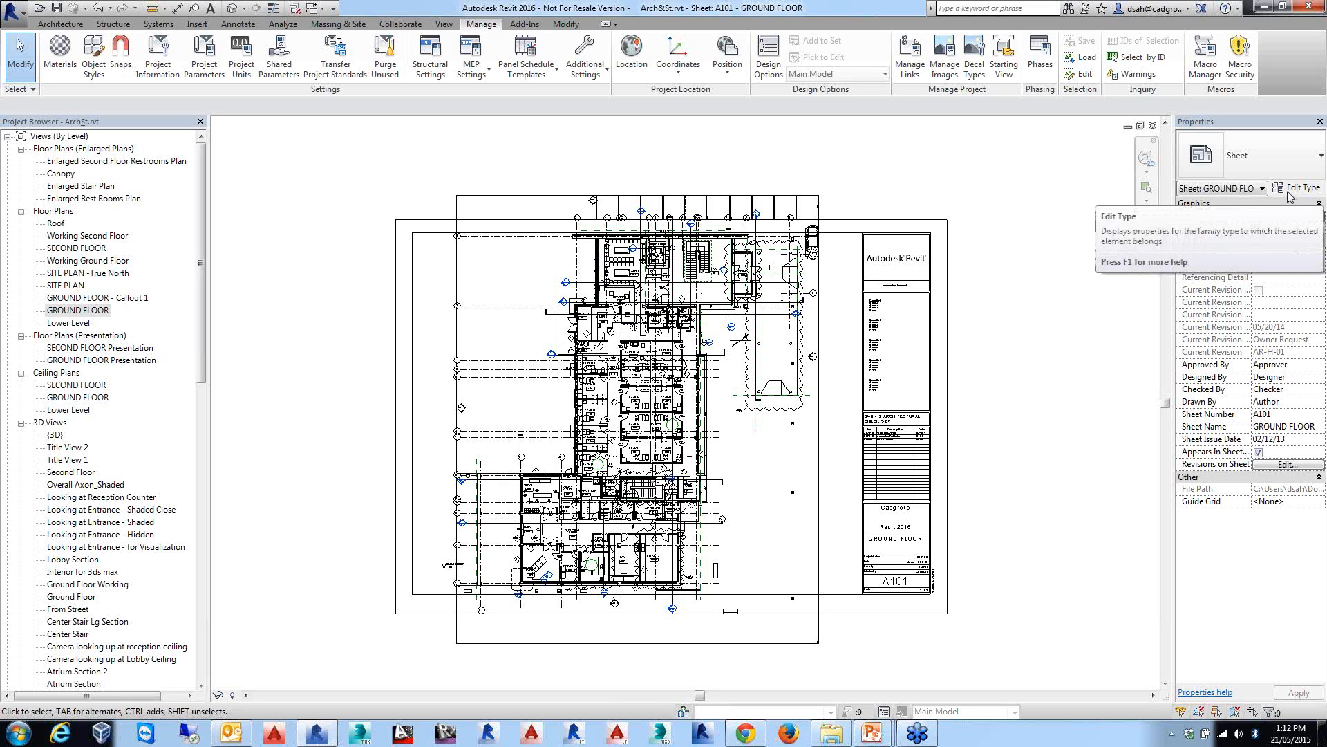
{"action": "middle_click_drag", "start_coordinate": [833, 296], "coordinate": [824, 297]}
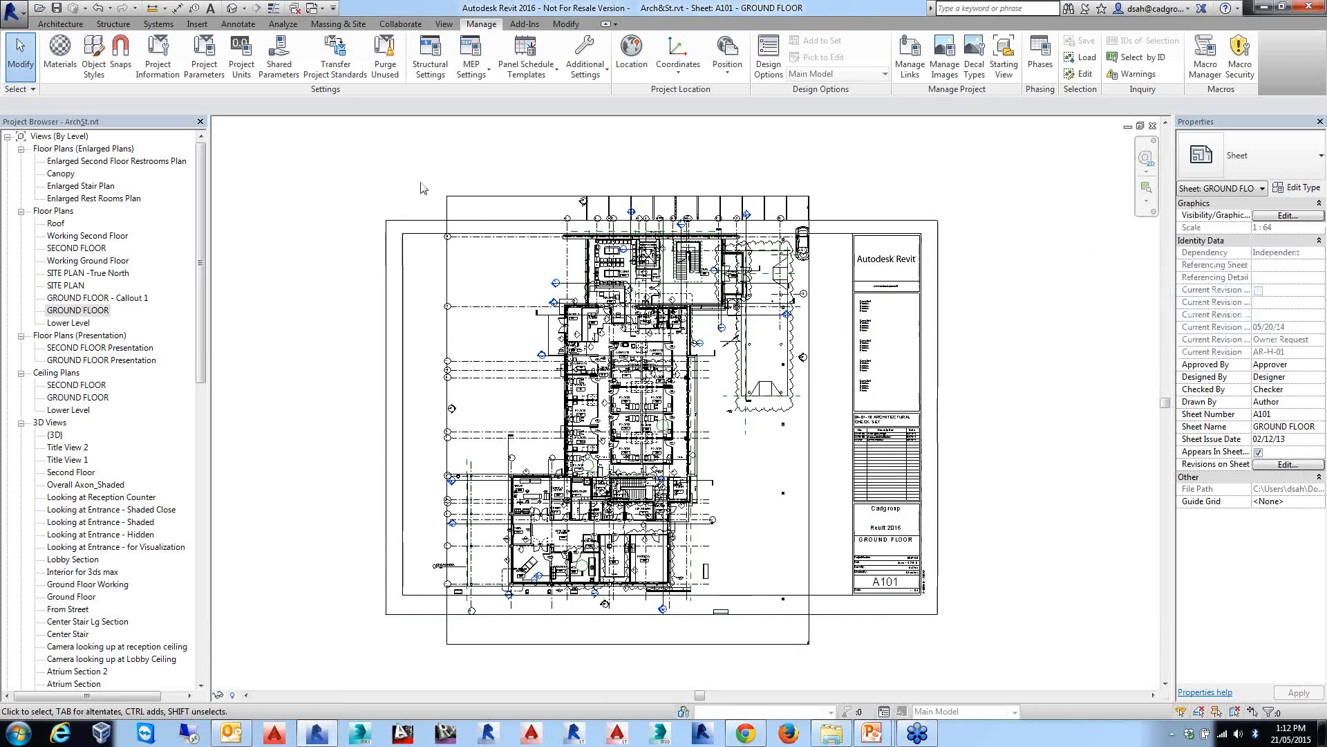
Reopen the GROUND FLOOR plan from the sheet and bring the exam rooms and outpatient area into view.
{"action": "left_click", "coordinate": [57, 25]}
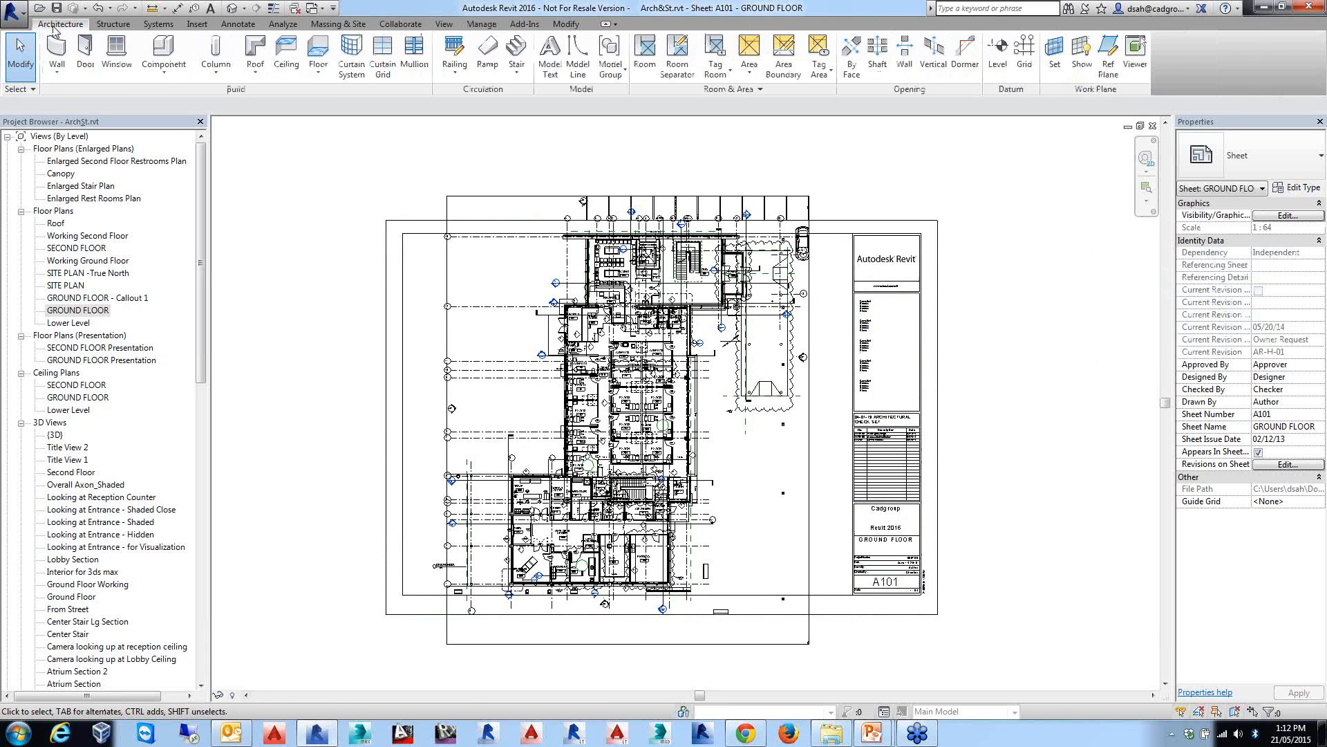
{"action": "double_click", "coordinate": [77, 309]}
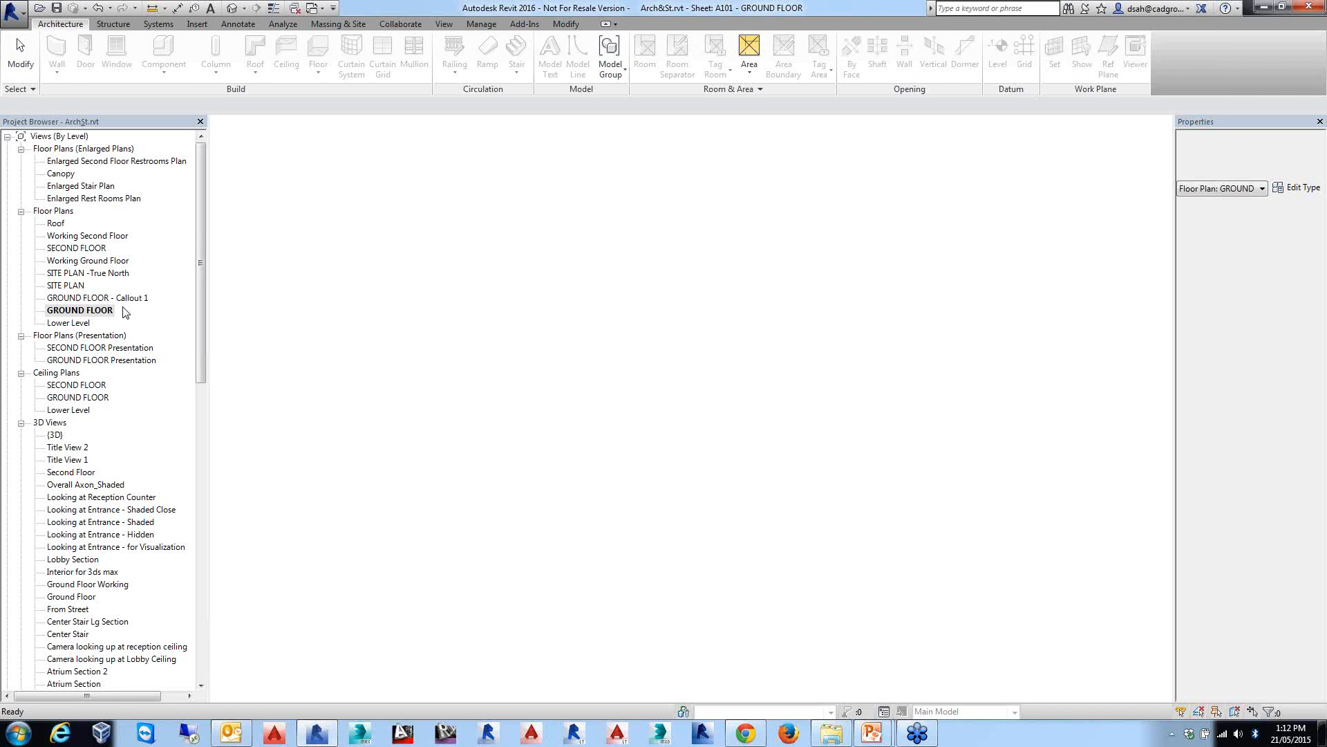
{"action": "middle_click_drag", "start_coordinate": [482, 321], "coordinate": [487, 425]}
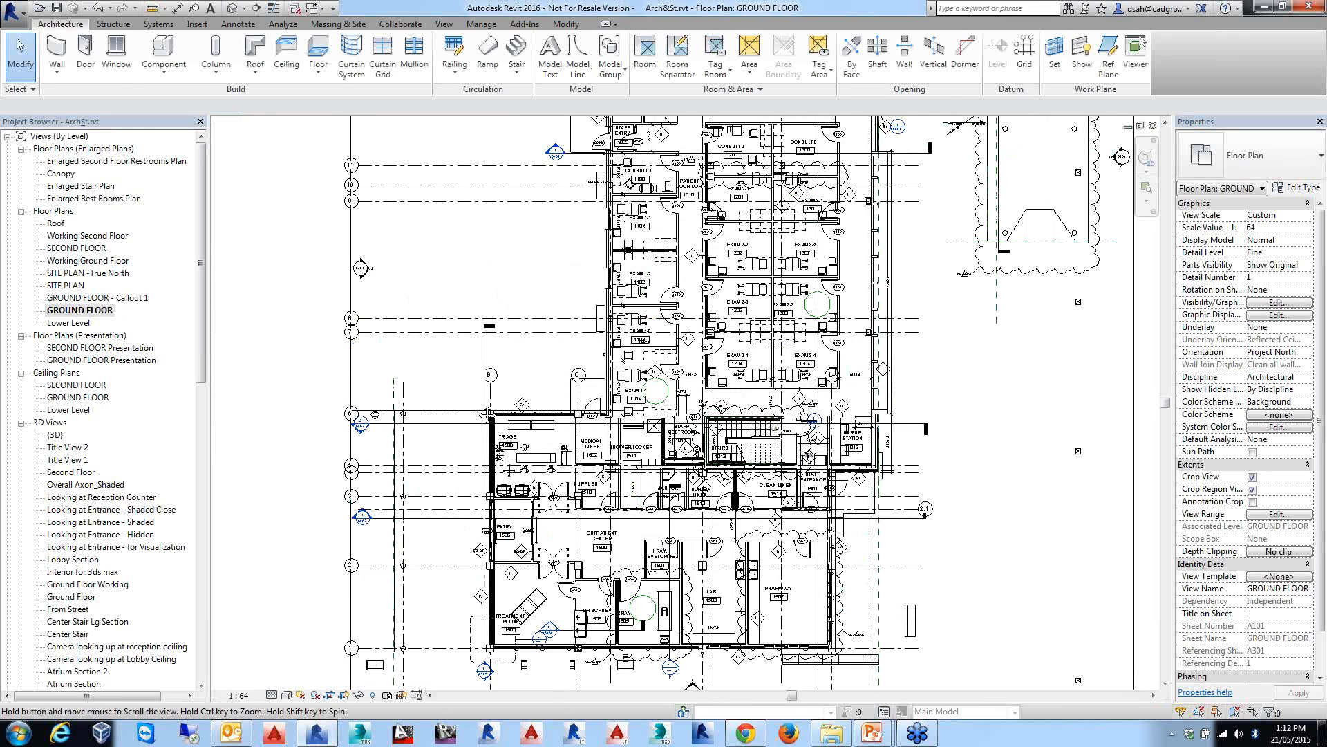
Start placing a door, search the available door types for "do", and leave the command without placing one.
{"action": "left_click", "coordinate": [94, 75]}
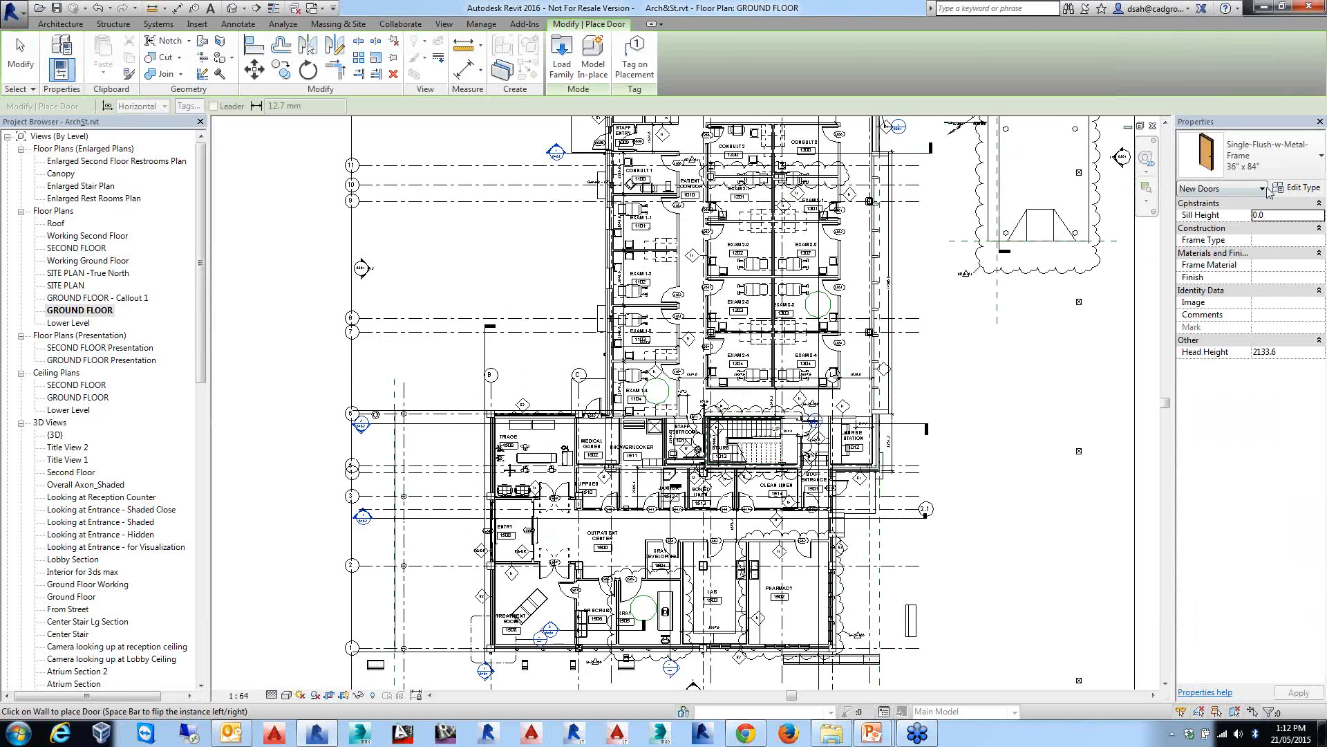
{"action": "left_click", "coordinate": [1276, 173]}
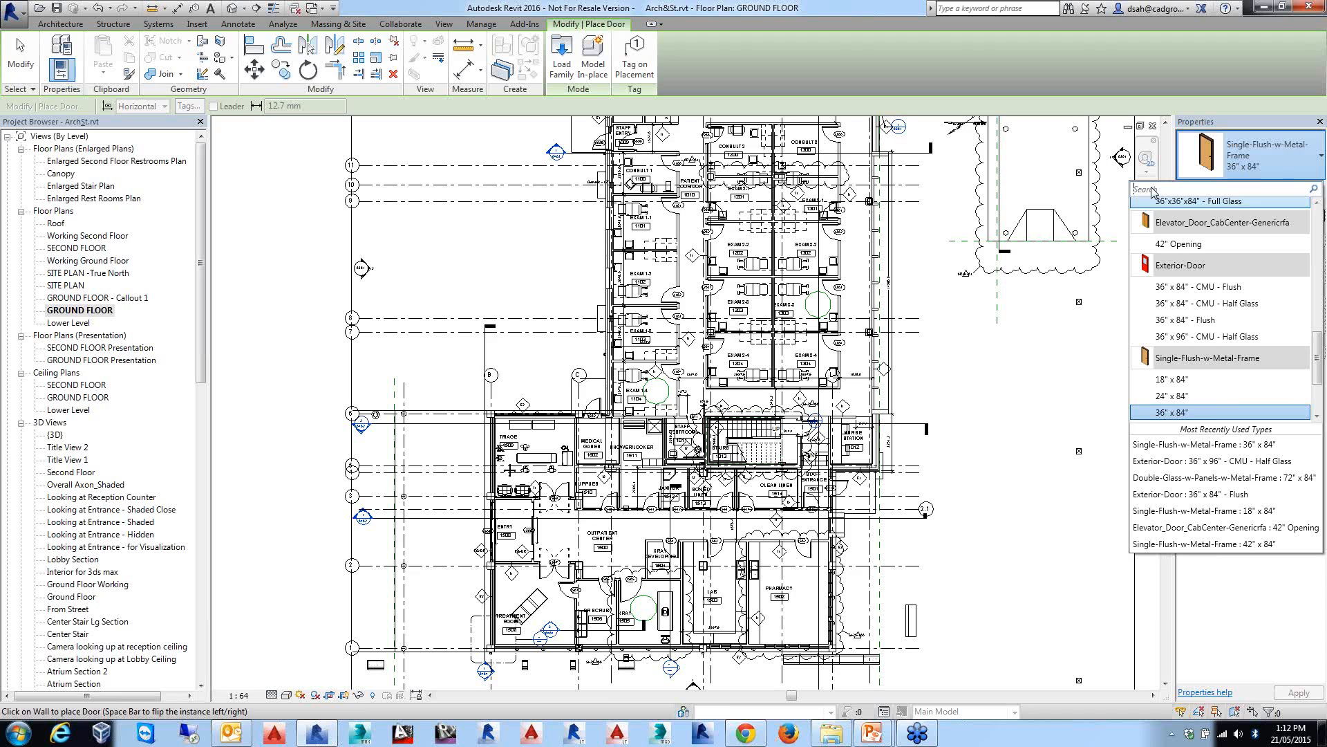
{"action": "type", "text": "dou"}
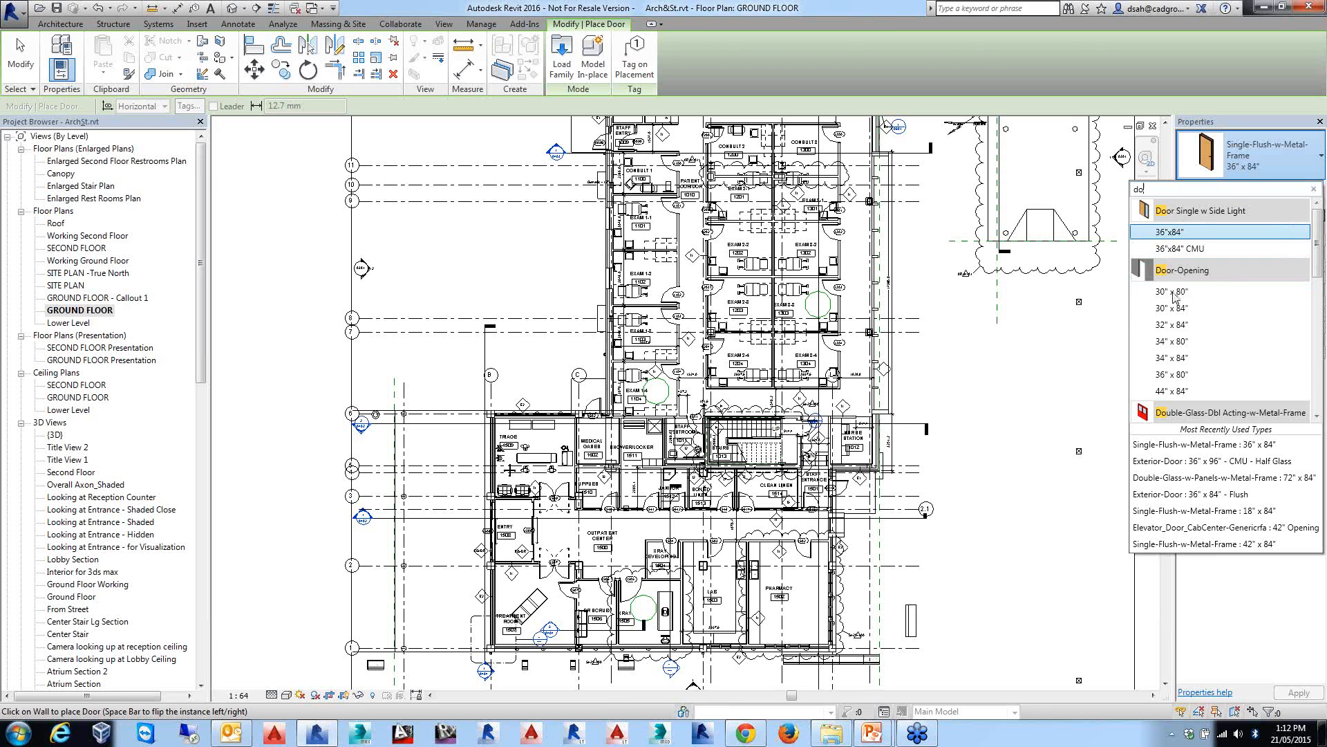
{"action": "key", "text": "Escape"}
{"action": "key", "text": "Escape"}
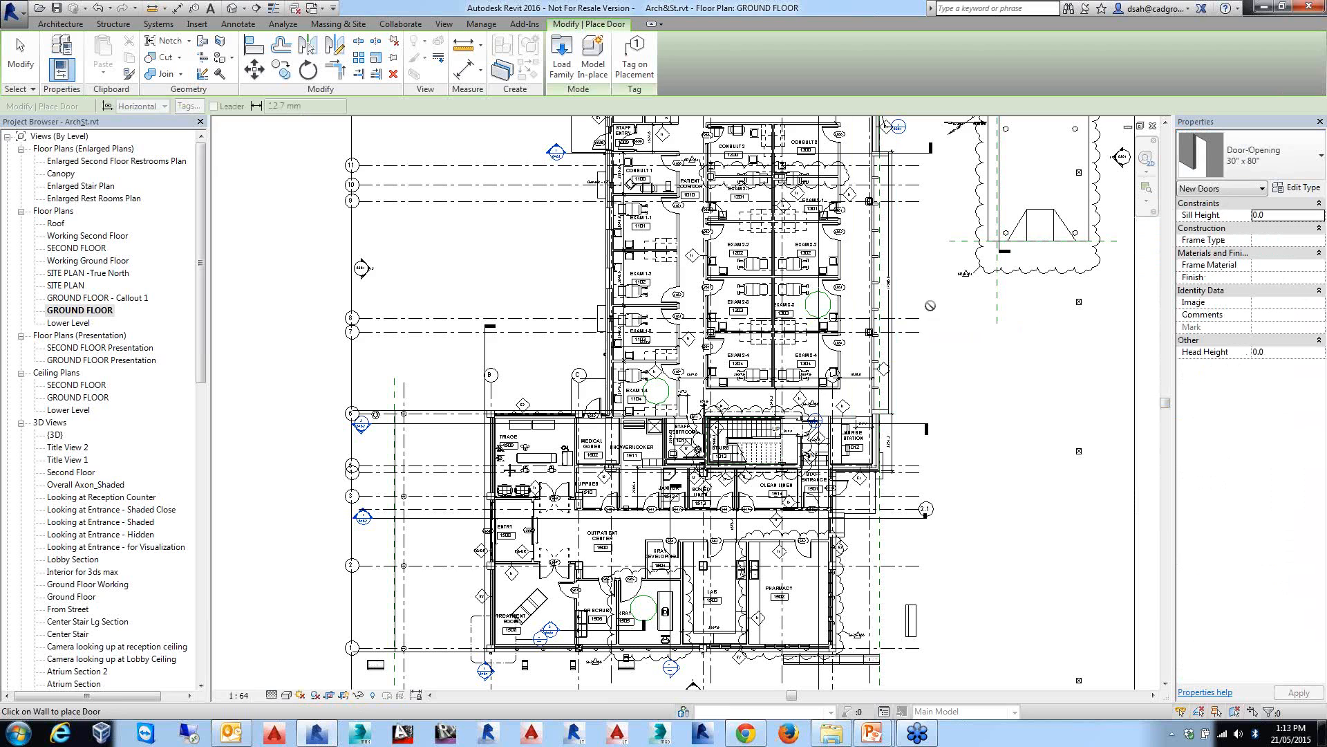
{"action": "key", "text": "Escape"}
{"action": "key", "text": "Escape"}
Examine the stairs and the surrounding rooms of the outpatient wing in the GROUND FLOOR plan up close.
{"action": "middle_click_drag", "start_coordinate": [929, 319], "coordinate": [925, 320]}
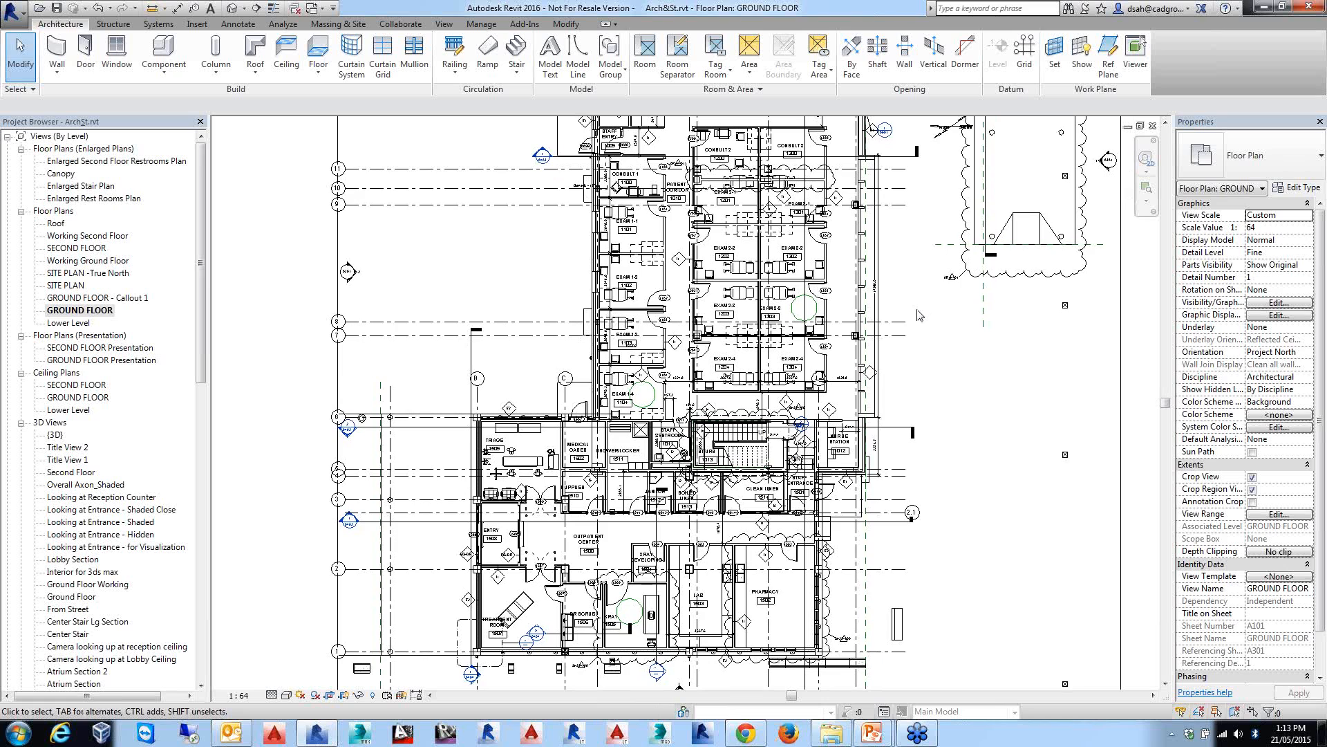
{"action": "middle_click_drag", "start_coordinate": [899, 318], "coordinate": [893, 342]}
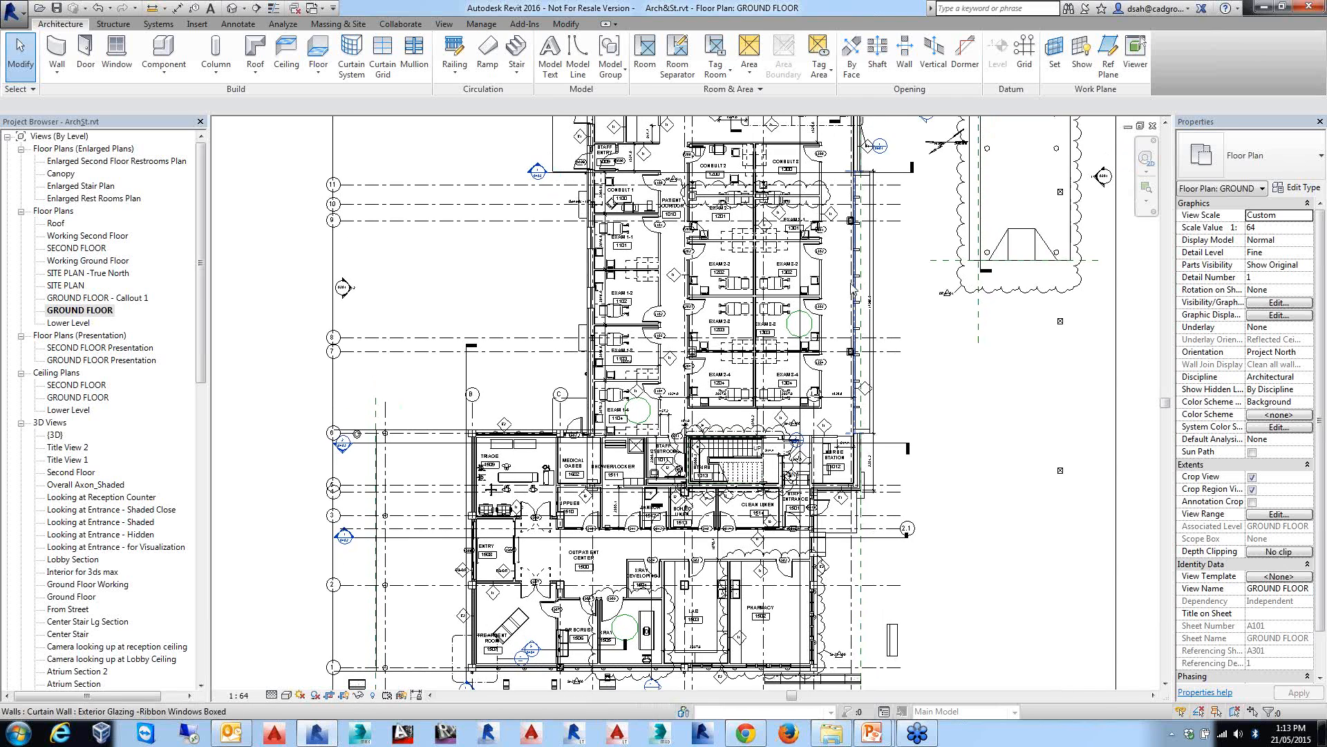
{"action": "middle_click_drag", "start_coordinate": [855, 289], "coordinate": [796, 320]}
{"action": "scroll", "coordinate": [790, 311], "scroll_direction": "down", "scroll_amount": 2}
{"action": "scroll", "coordinate": [707, 456], "scroll_direction": "up", "scroll_amount": 5}
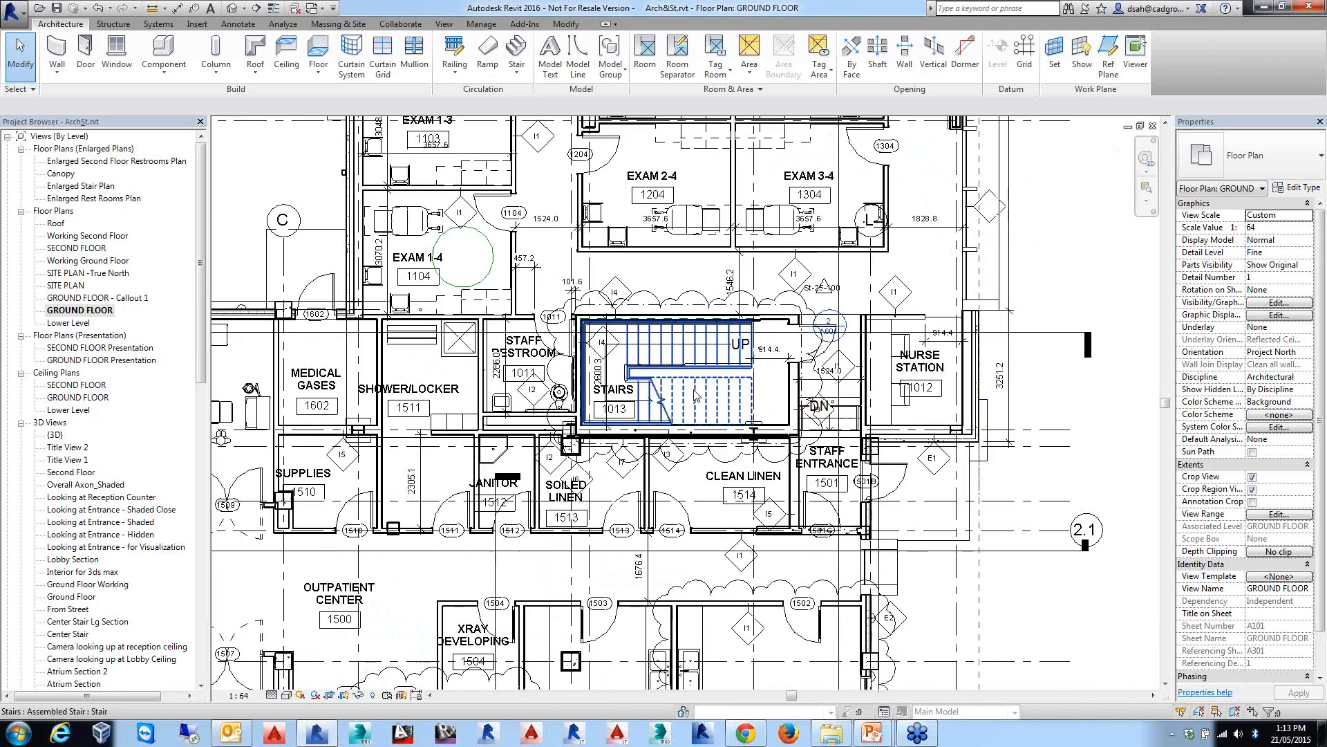
{"action": "scroll", "coordinate": [694, 396], "scroll_direction": "up", "scroll_amount": 2}
{"action": "scroll", "coordinate": [695, 395], "scroll_direction": "down", "scroll_amount": 1}
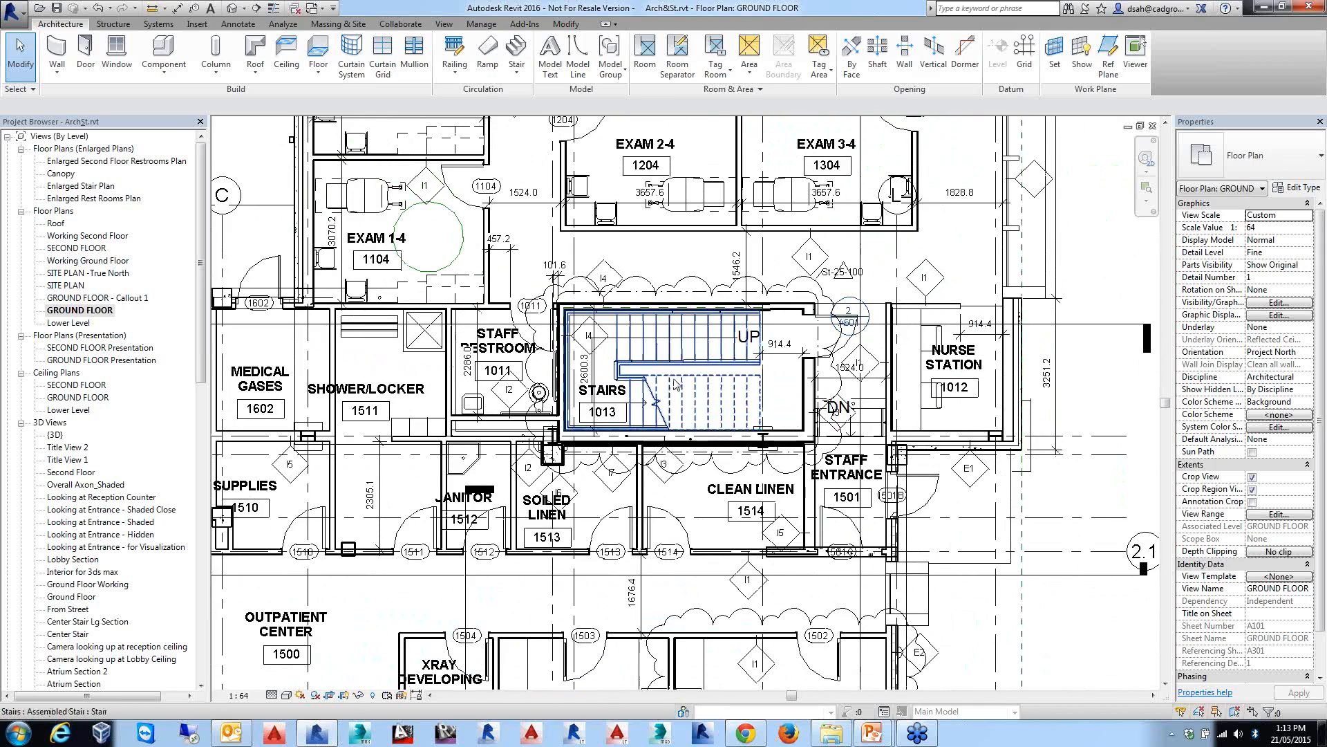
{"action": "scroll", "coordinate": [521, 279], "scroll_direction": "down", "scroll_amount": 2}
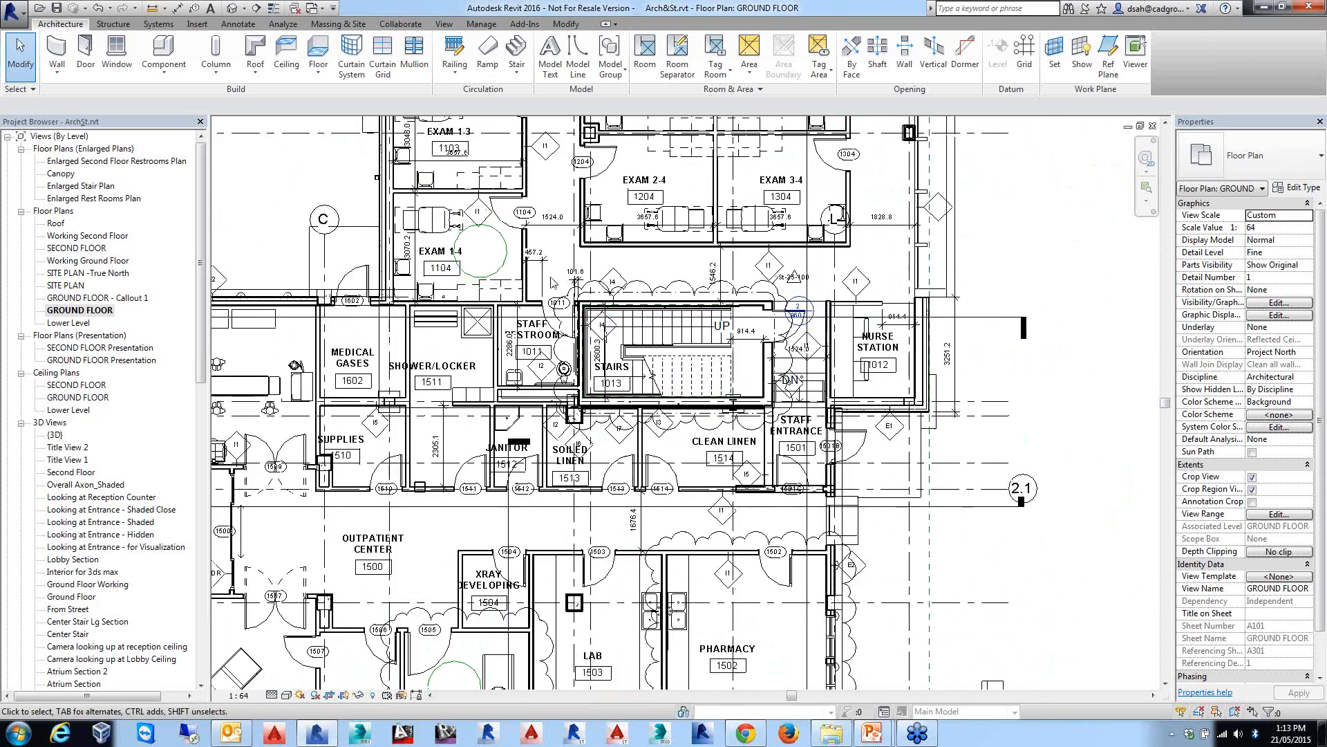
{"action": "middle_click_drag", "start_coordinate": [577, 287], "coordinate": [705, 191]}
{"action": "scroll", "coordinate": [675, 236], "scroll_direction": "down", "scroll_amount": 1}
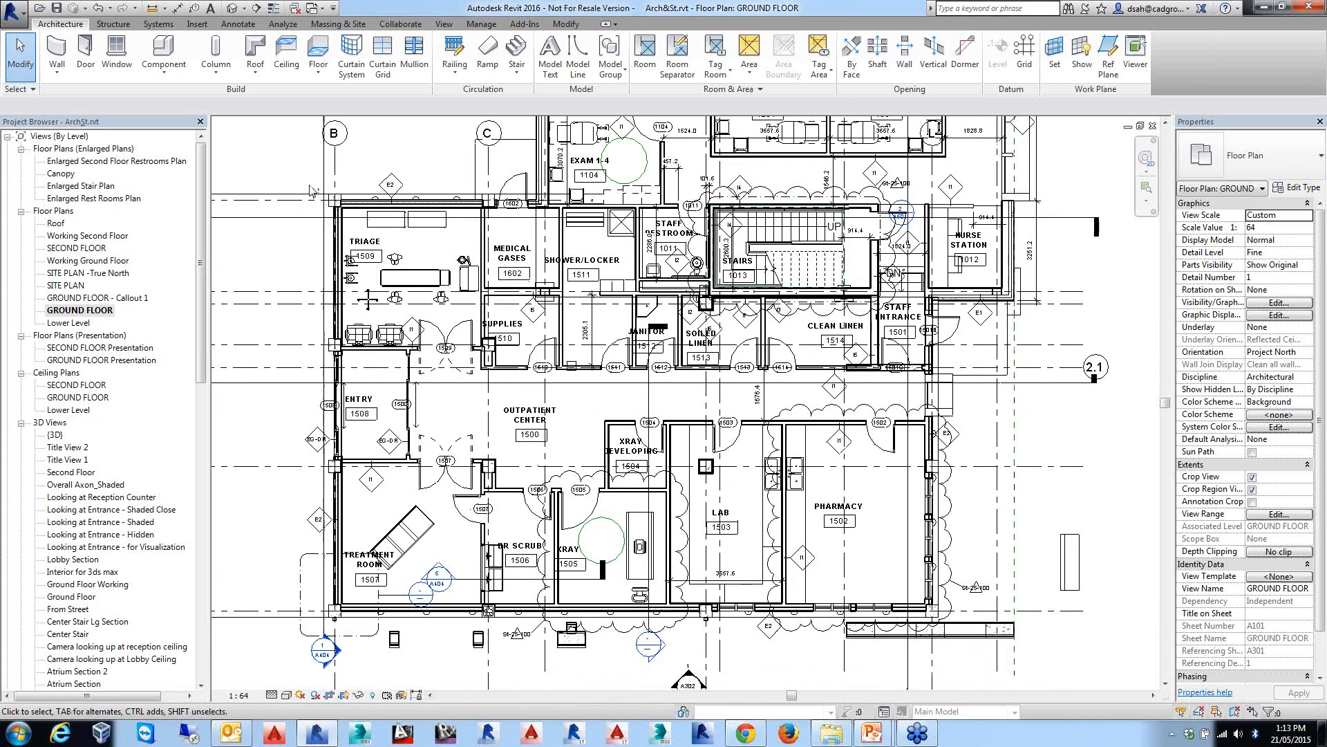
Select the outpatient wing's elements from Triage to Pharmacy and create a 3D Selection Box view around them.
{"action": "mouse_move", "coordinate": [384, 285]}
{"action": "left_mouse_down"}
{"action": "mouse_move", "coordinate": [674, 513]}
{"action": "mouse_move", "coordinate": [871, 624]}
{"action": "mouse_move", "coordinate": [1046, 645]}
{"action": "left_mouse_up"}
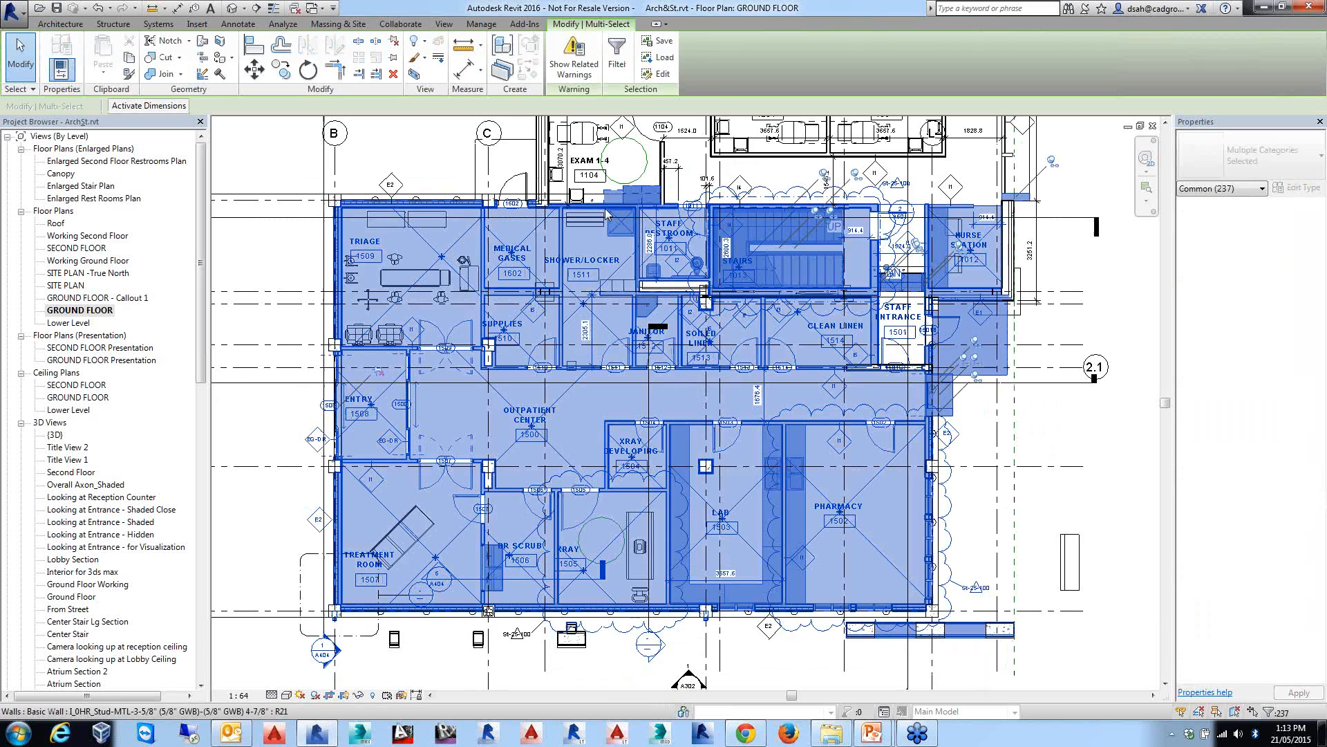
{"action": "left_click", "coordinate": [415, 77]}
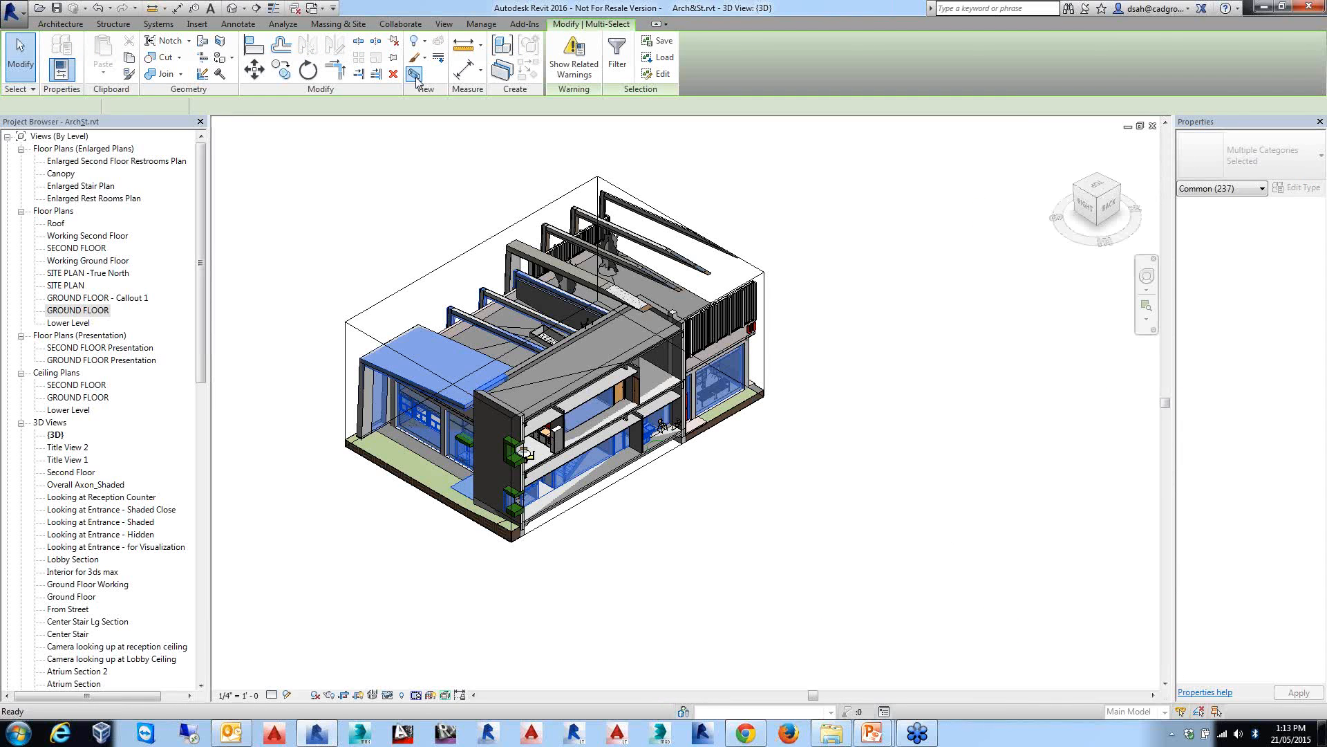
{"action": "middle_click_drag", "start_coordinate": [563, 322], "coordinate": [674, 372]}
{"action": "scroll", "coordinate": [581, 329], "scroll_direction": "up", "scroll_amount": 2}
{"action": "scroll", "coordinate": [674, 372], "scroll_direction": "up", "scroll_amount": 1}
{"action": "middle_click_drag", "start_coordinate": [673, 372], "coordinate": [663, 345]}
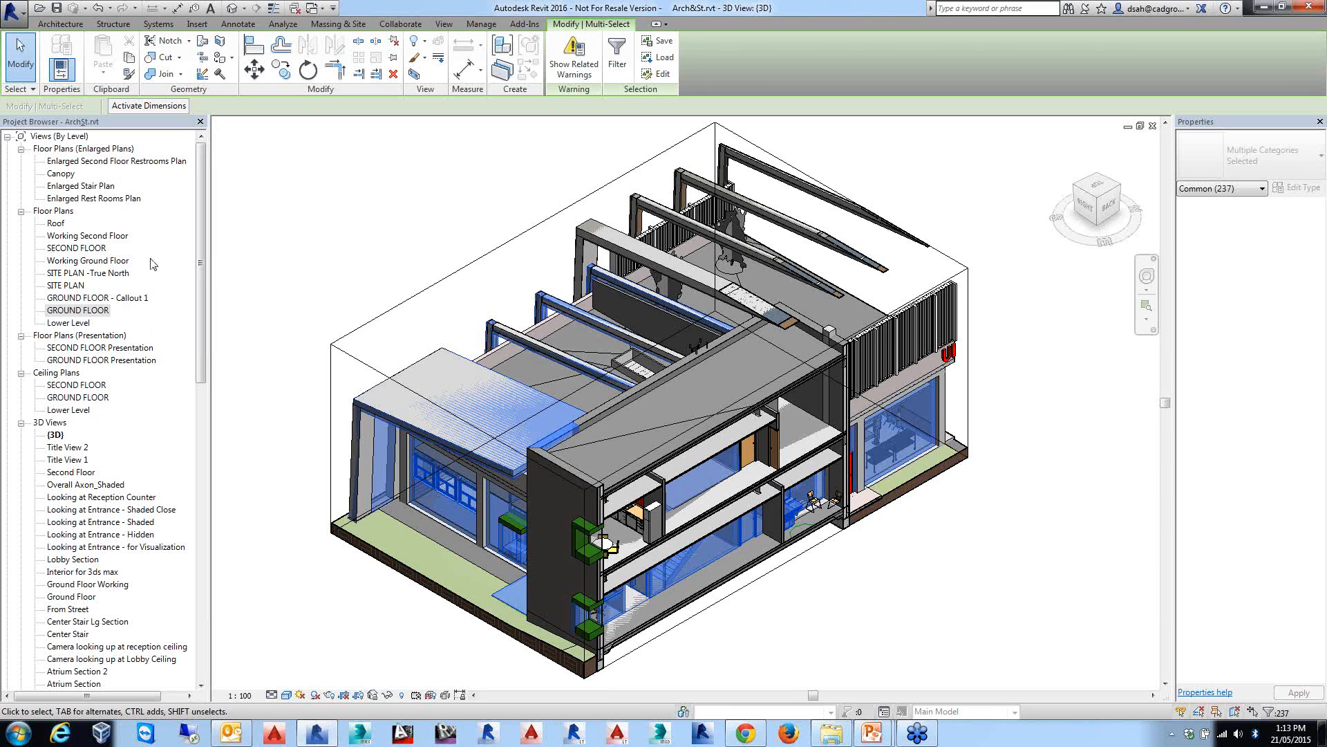
Return to the GROUND FLOOR plan and clear the selection of the outpatient wing's elements.
{"action": "double_click", "coordinate": [78, 310]}
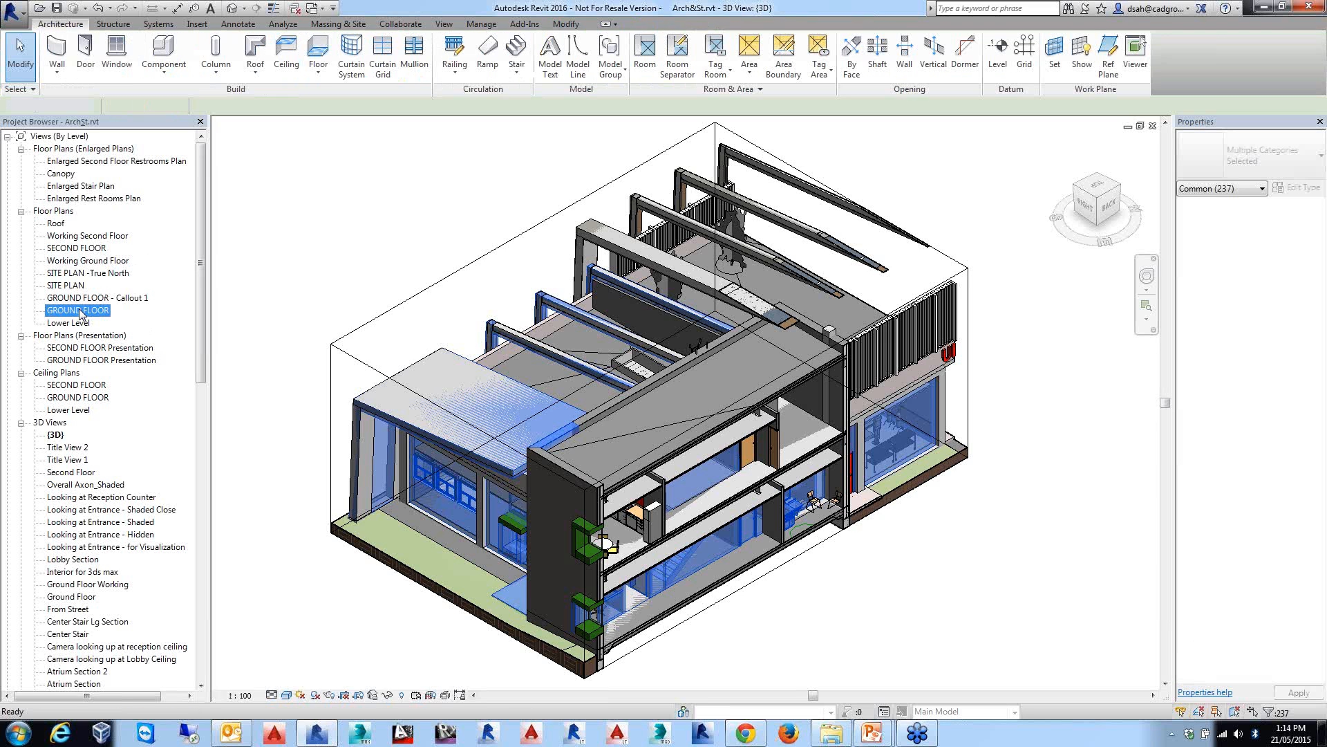
{"action": "left_click", "coordinate": [1066, 443]}
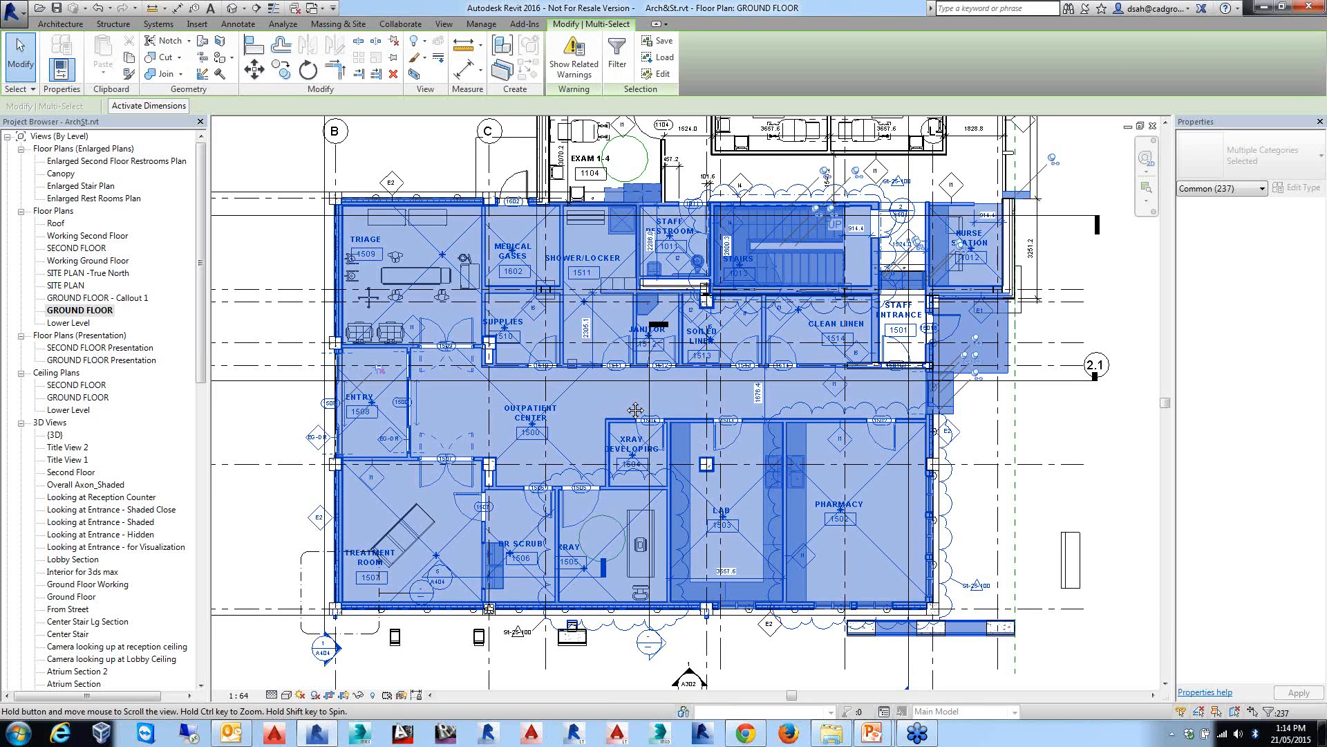
{"action": "key", "text": "Escape"}
{"action": "middle_click_drag", "start_coordinate": [1025, 416], "coordinate": [1011, 483]}
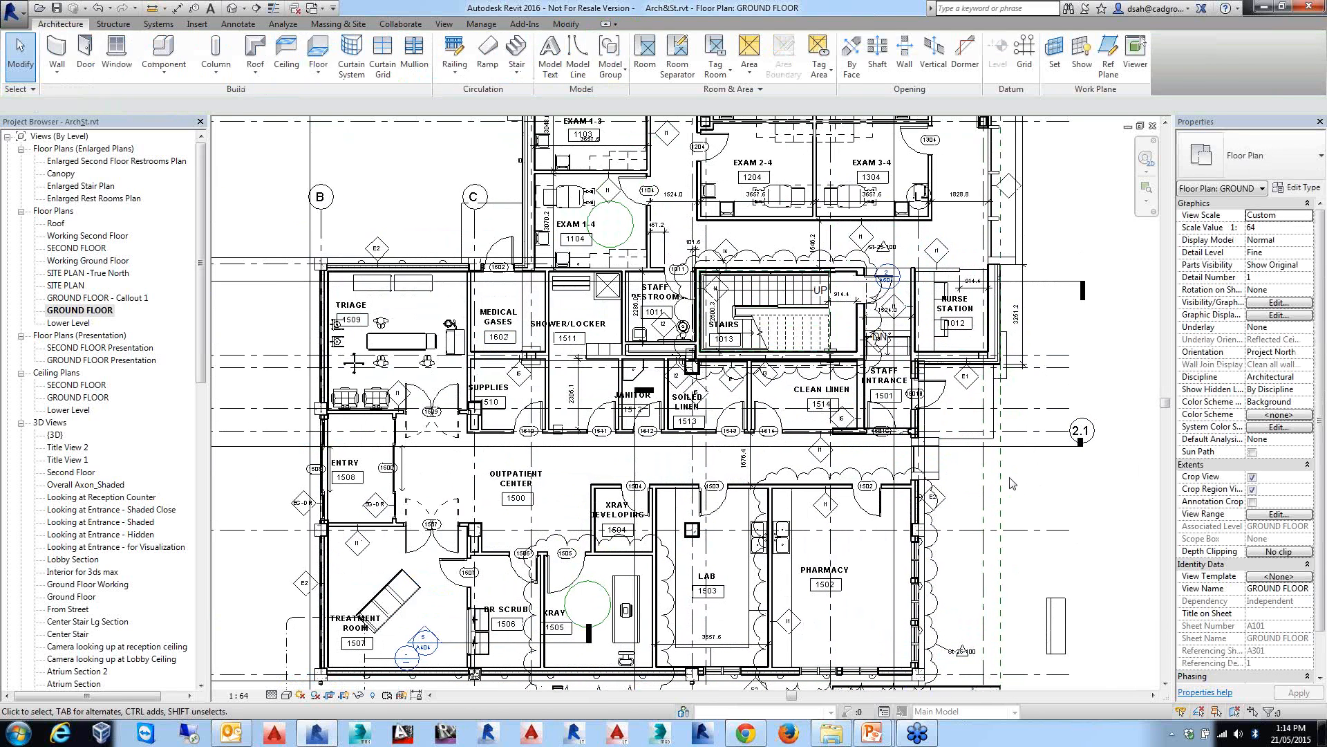
{"action": "middle_click_drag", "start_coordinate": [1011, 483], "coordinate": [1010, 484]}
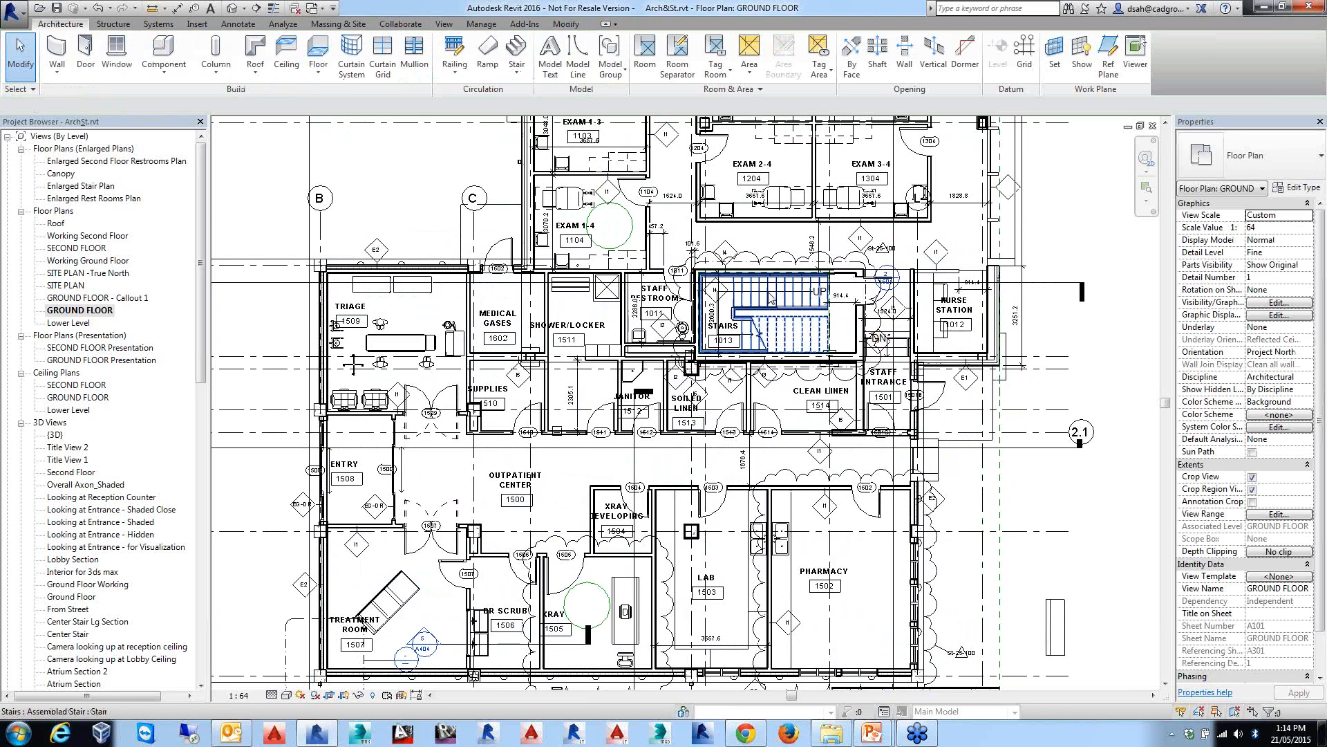
Create a 3D Selection Box view around the assembled stair in room STAIRS 1013.
{"action": "left_click", "coordinate": [770, 298]}
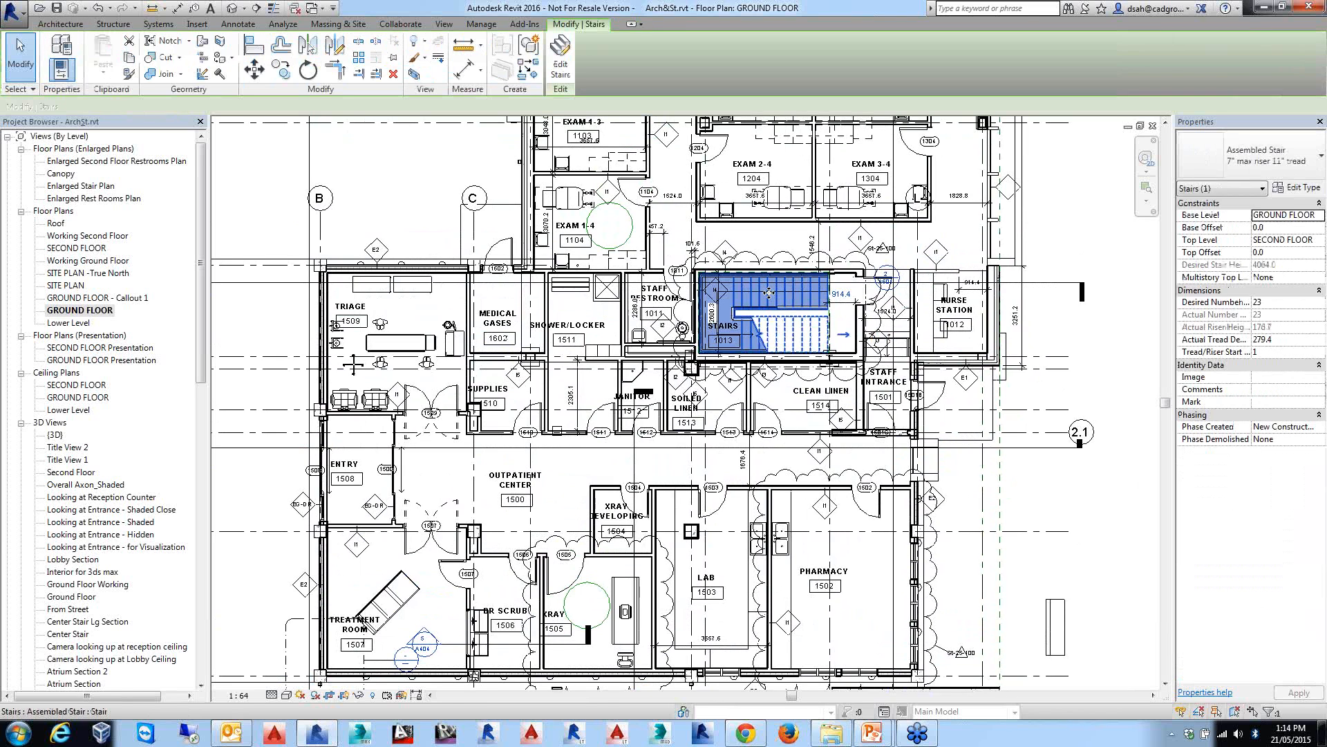
{"action": "key", "text": "b"}
{"action": "key", "text": "x"}
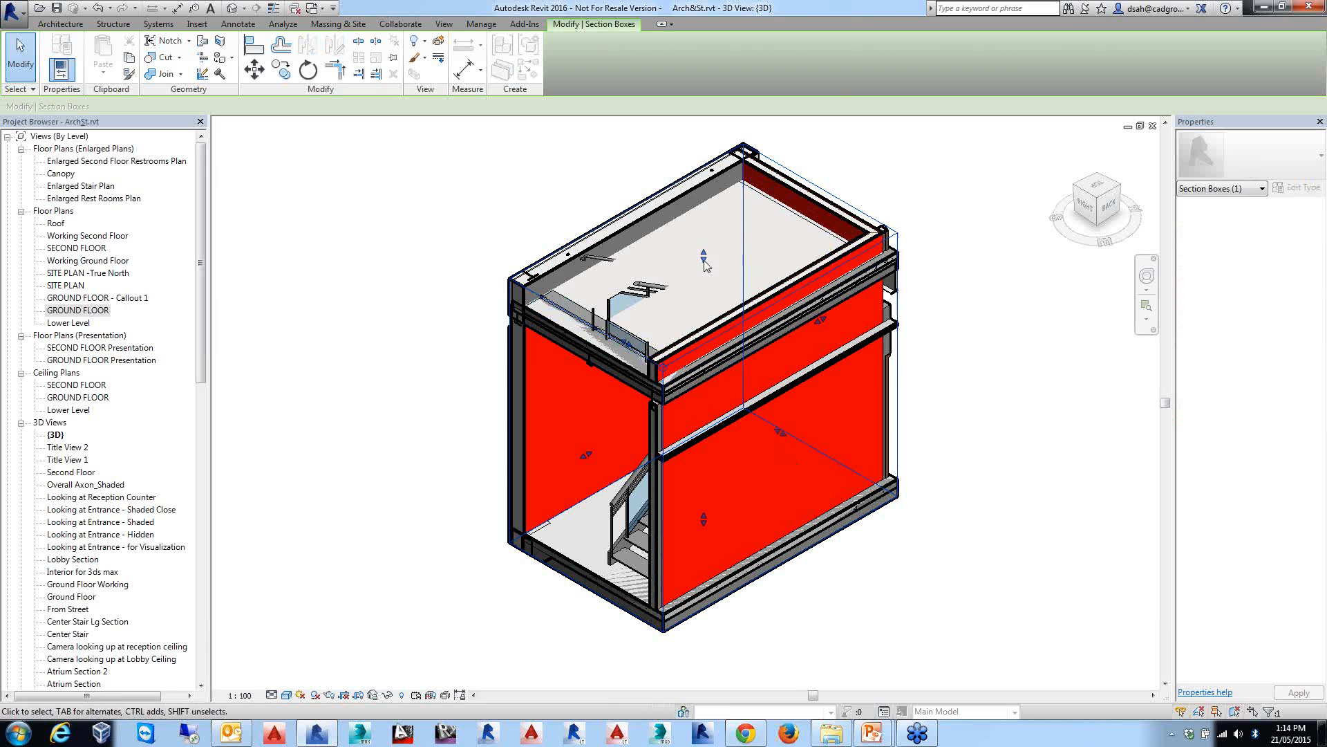
Lower the section box's top face to expose the staircase, and turn the 3D view to face its open side.
{"action": "left_click_drag", "start_coordinate": [703, 255], "coordinate": [704, 291]}
{"action": "middle_click_drag", "start_coordinate": [588, 436], "coordinate": [828, 438], "text": "shift"}
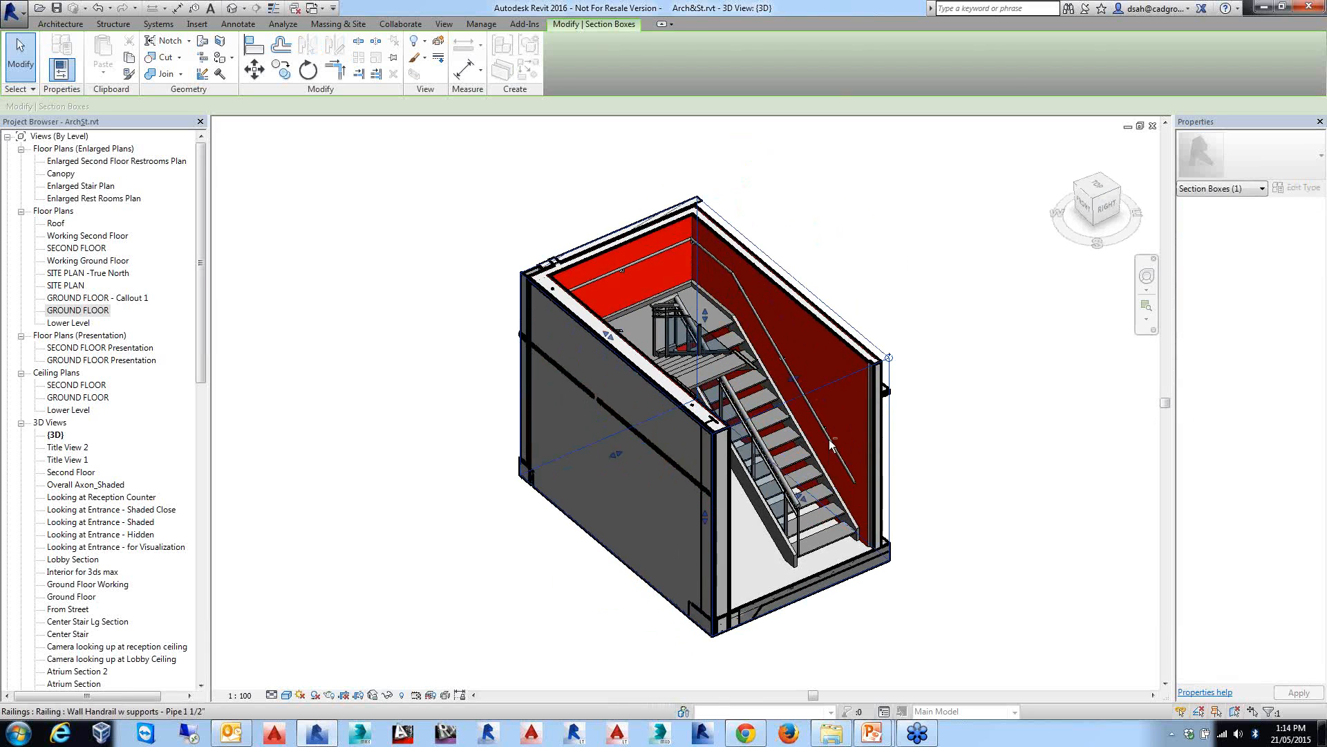
{"action": "left_click", "coordinate": [946, 454]}
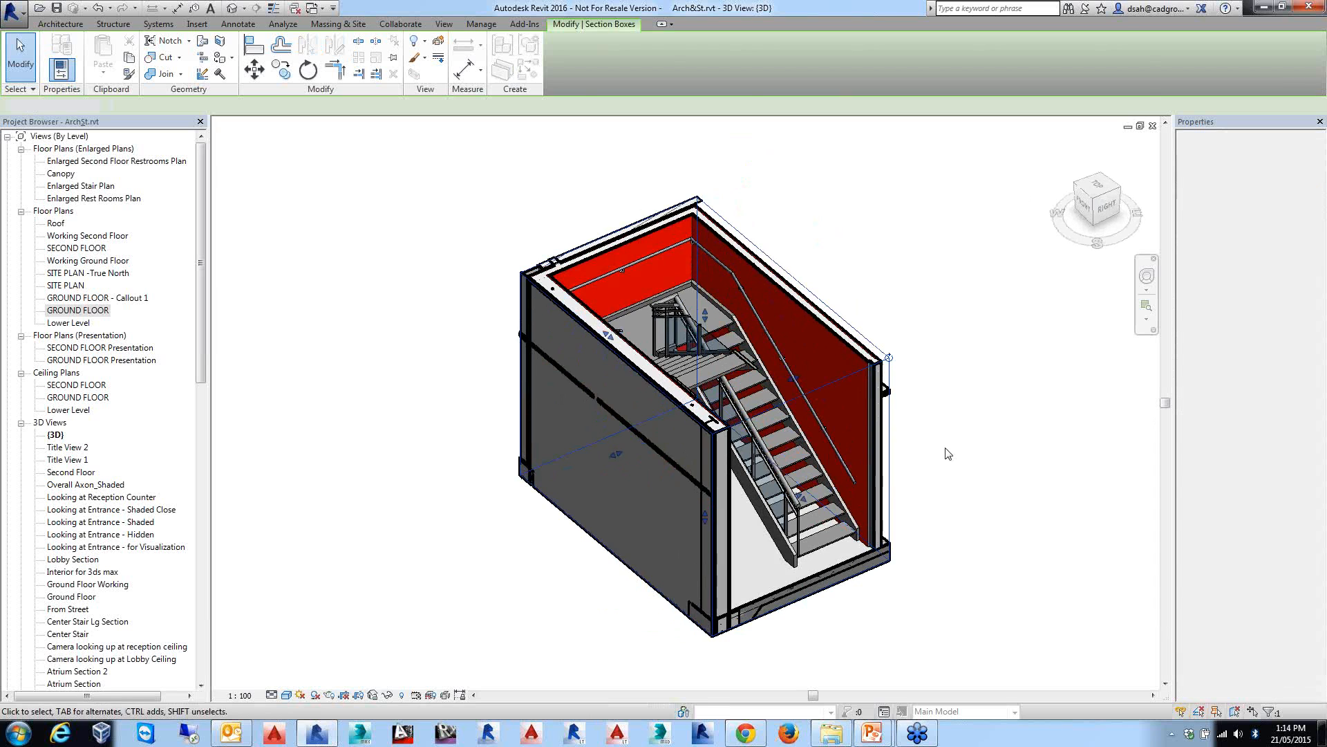
{"action": "middle_click_drag", "start_coordinate": [916, 450], "coordinate": [876, 444]}
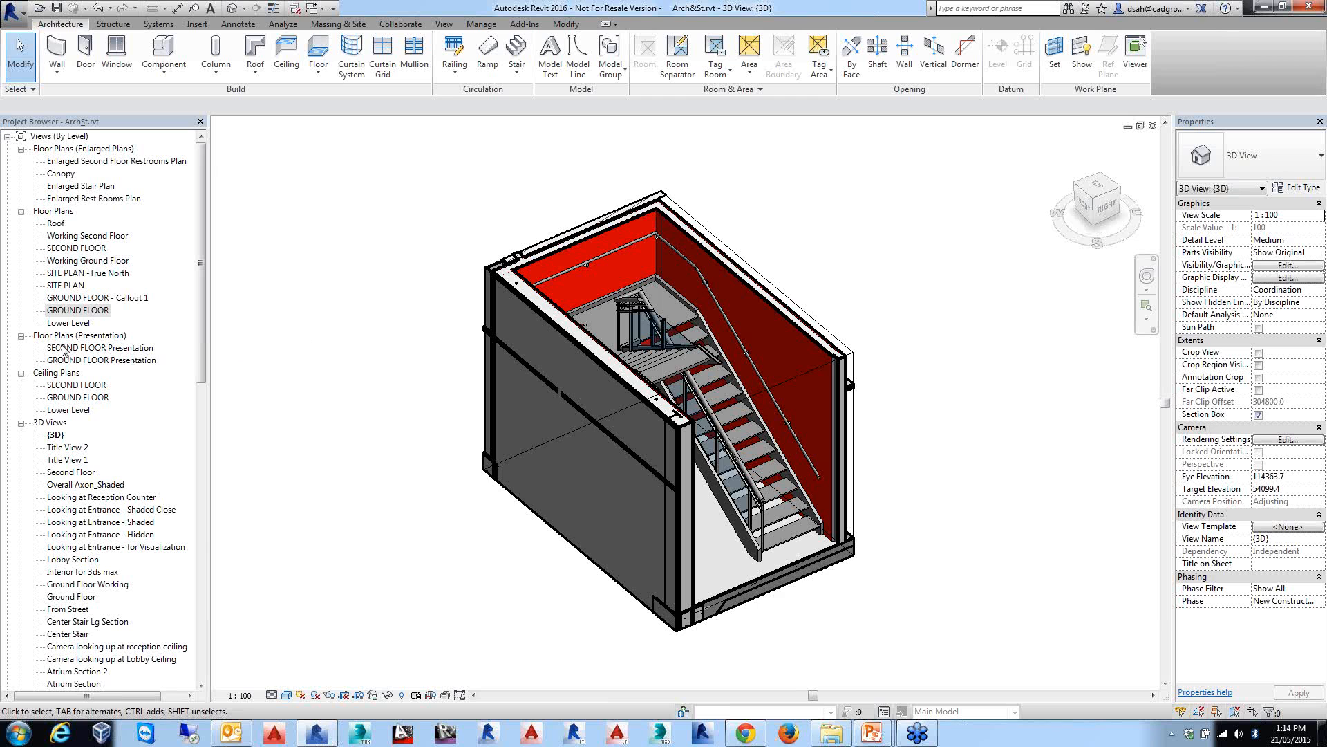
In the GROUND FLOOR plan, place a perspective camera southeast of the building, aimed northwest across it with a 1750.0 offset.
{"action": "double_click", "coordinate": [67, 315]}
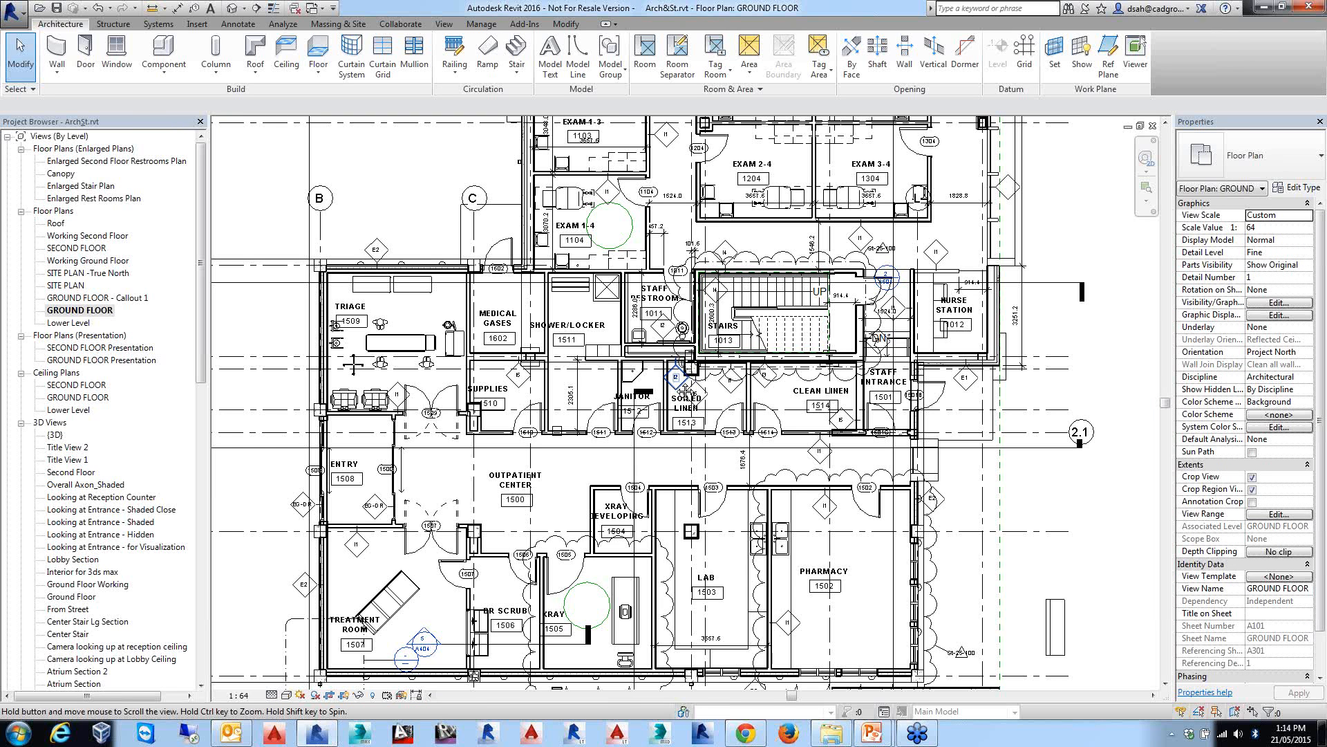
{"action": "scroll", "coordinate": [687, 388], "scroll_direction": "down", "scroll_amount": 3}
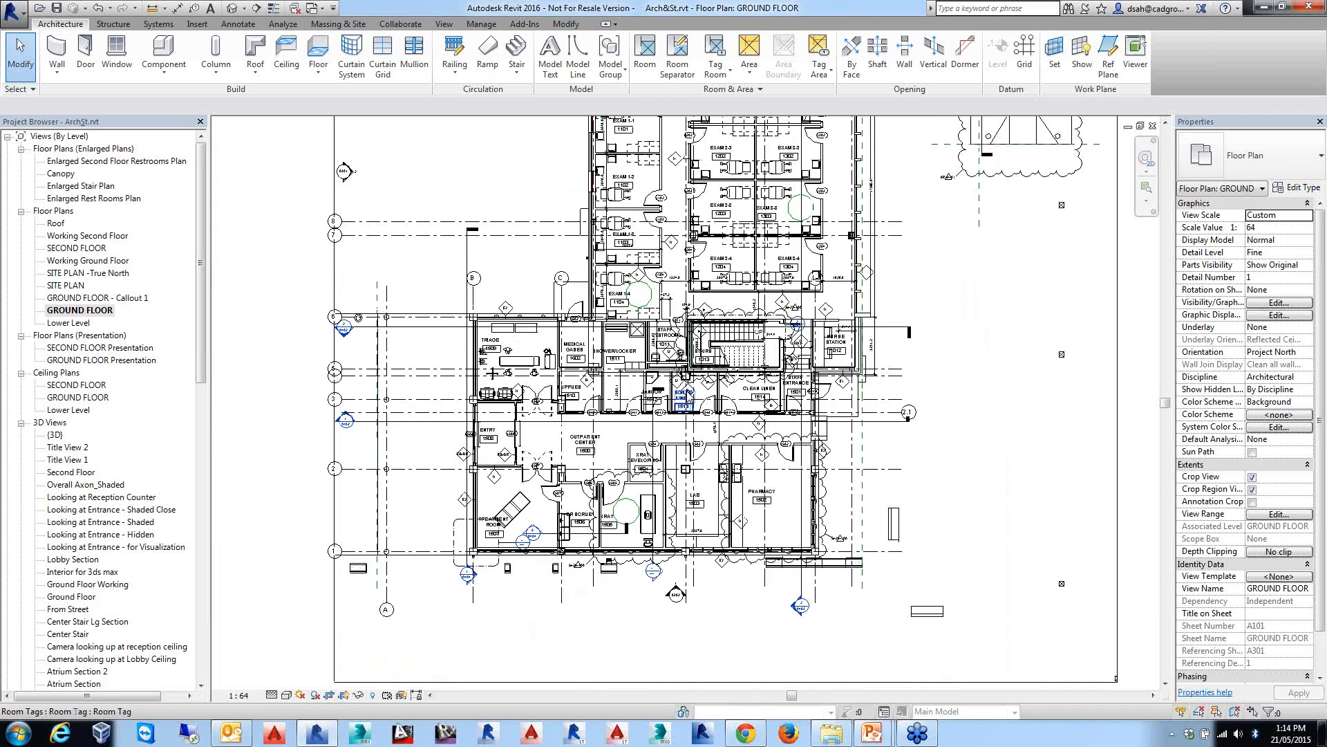
{"action": "scroll", "coordinate": [688, 395], "scroll_direction": "down", "scroll_amount": 1}
{"action": "middle_click_drag", "start_coordinate": [687, 395], "coordinate": [651, 472]}
{"action": "left_click", "coordinate": [243, 8]}
{"action": "left_click", "coordinate": [261, 41]}
{"action": "left_click", "coordinate": [927, 659]}
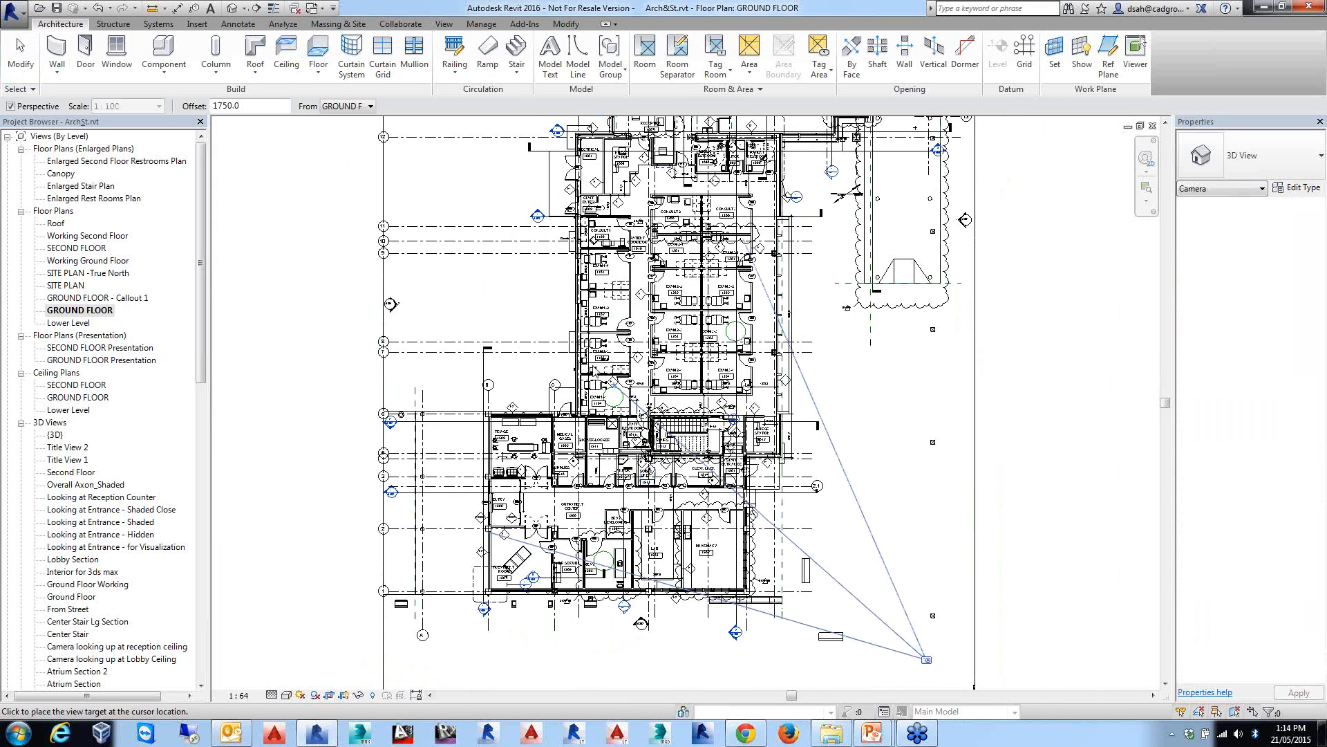
{"action": "left_click", "coordinate": [446, 230]}
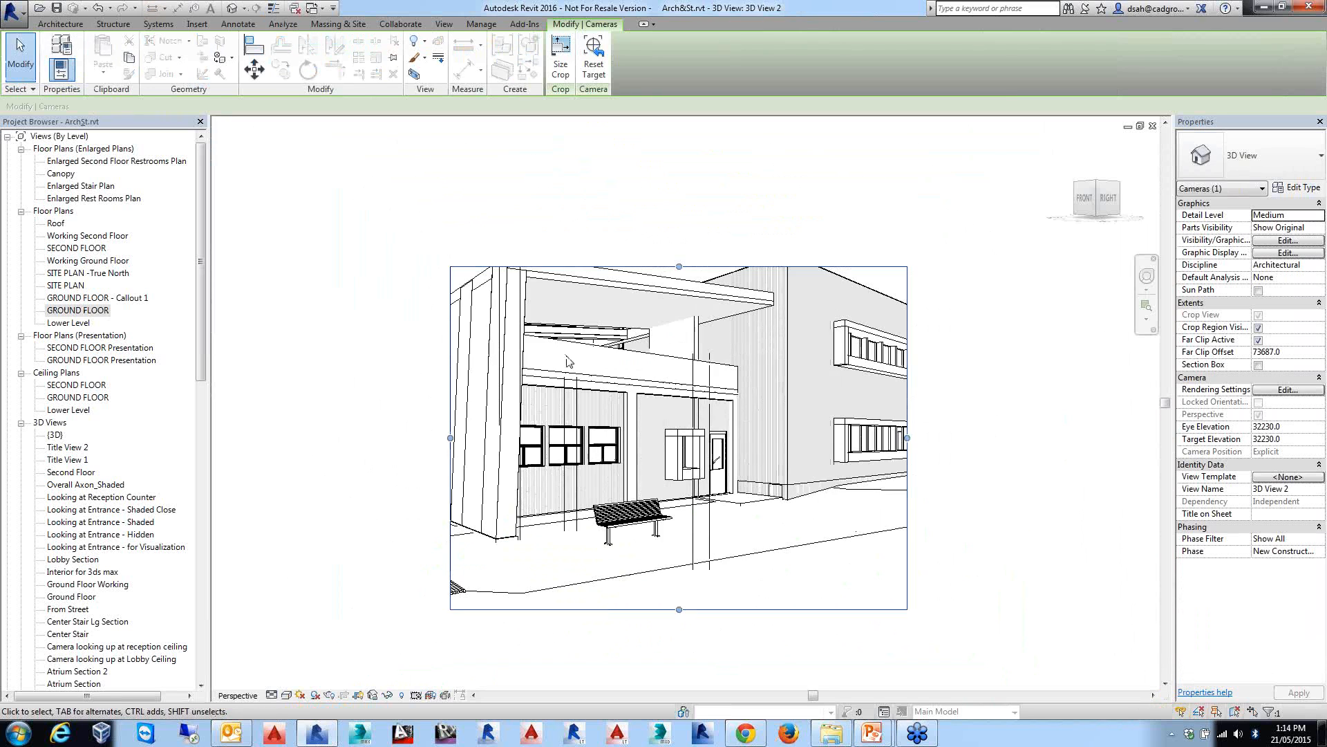
Widen the new camera view's crop region on both sides and extend it upward to include the whole building.
{"action": "left_click_drag", "start_coordinate": [908, 438], "coordinate": [1003, 421]}
{"action": "left_click_drag", "start_coordinate": [487, 410], "coordinate": [347, 401]}
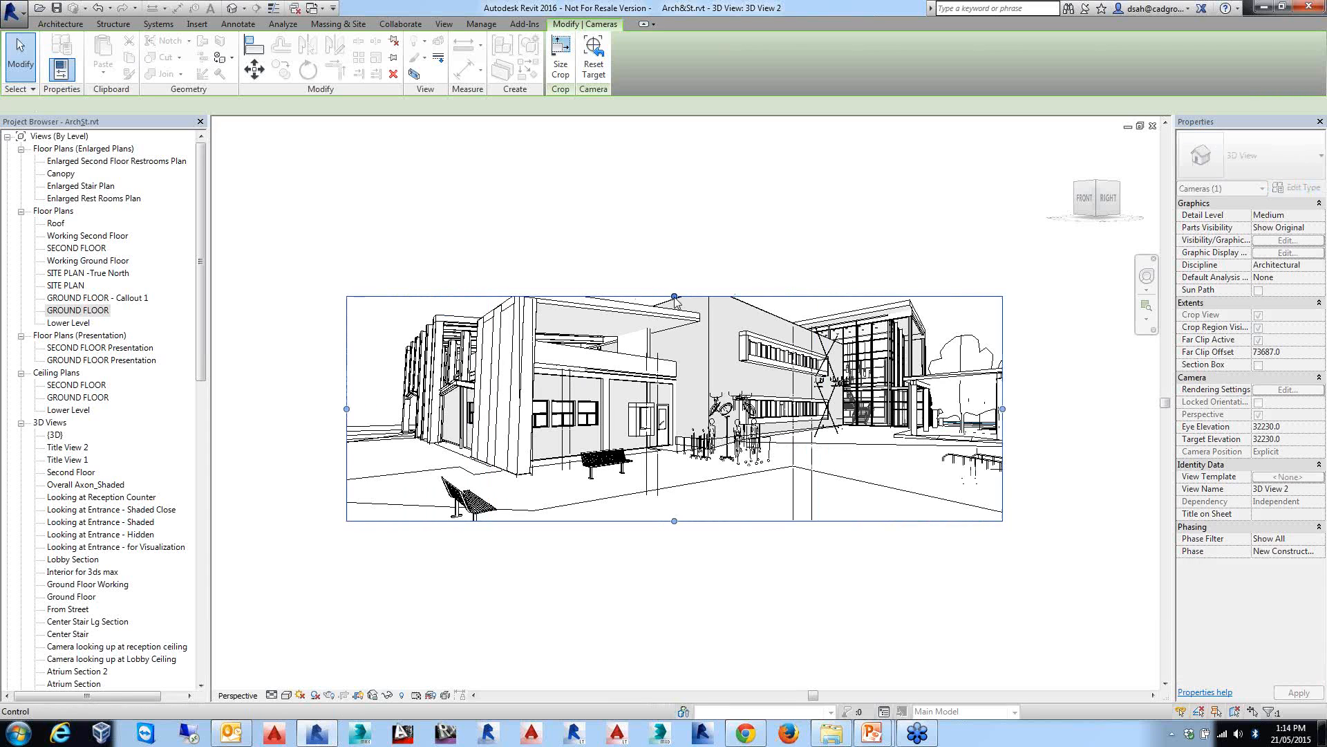
{"action": "left_click_drag", "start_coordinate": [674, 296], "coordinate": [674, 208]}
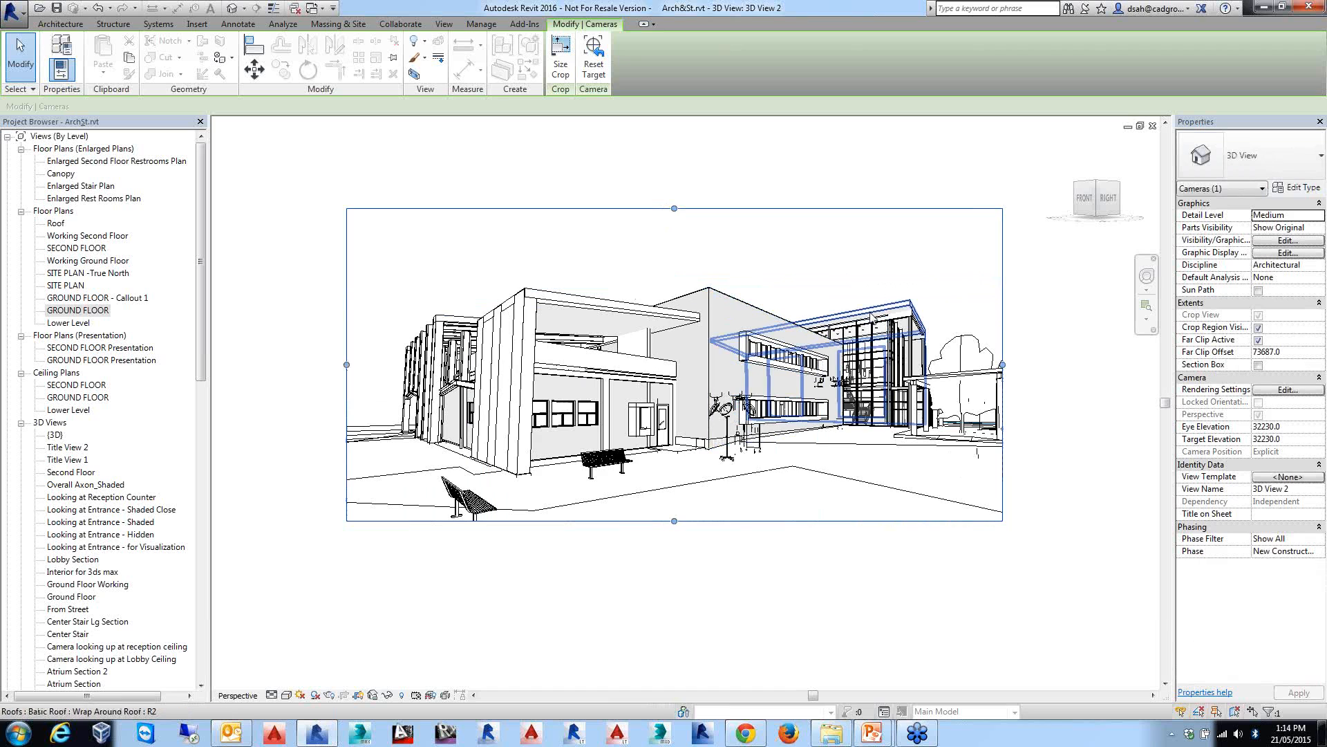
Toggle the camera view to Parallel-3D and orbit it to look down on the building from a higher angle.
{"action": "right_click", "coordinate": [1090, 202]}
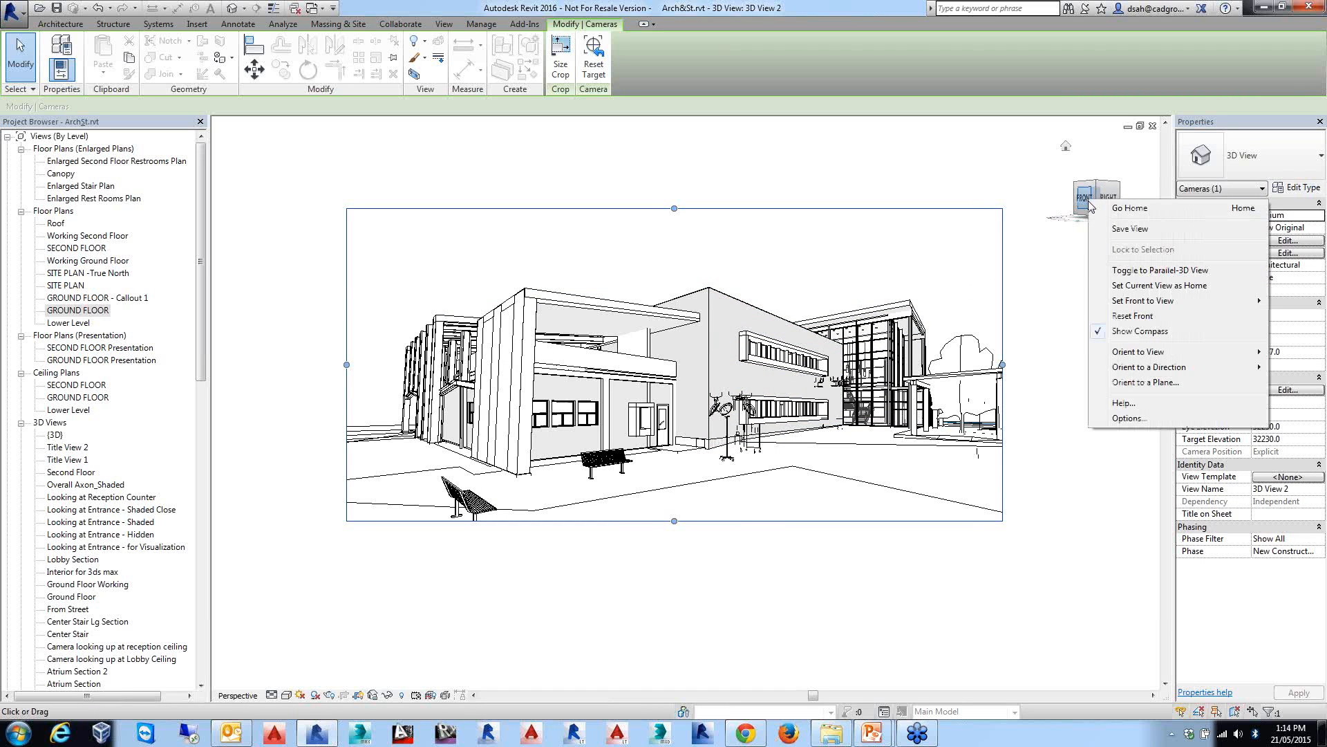
{"action": "left_click", "coordinate": [1137, 271]}
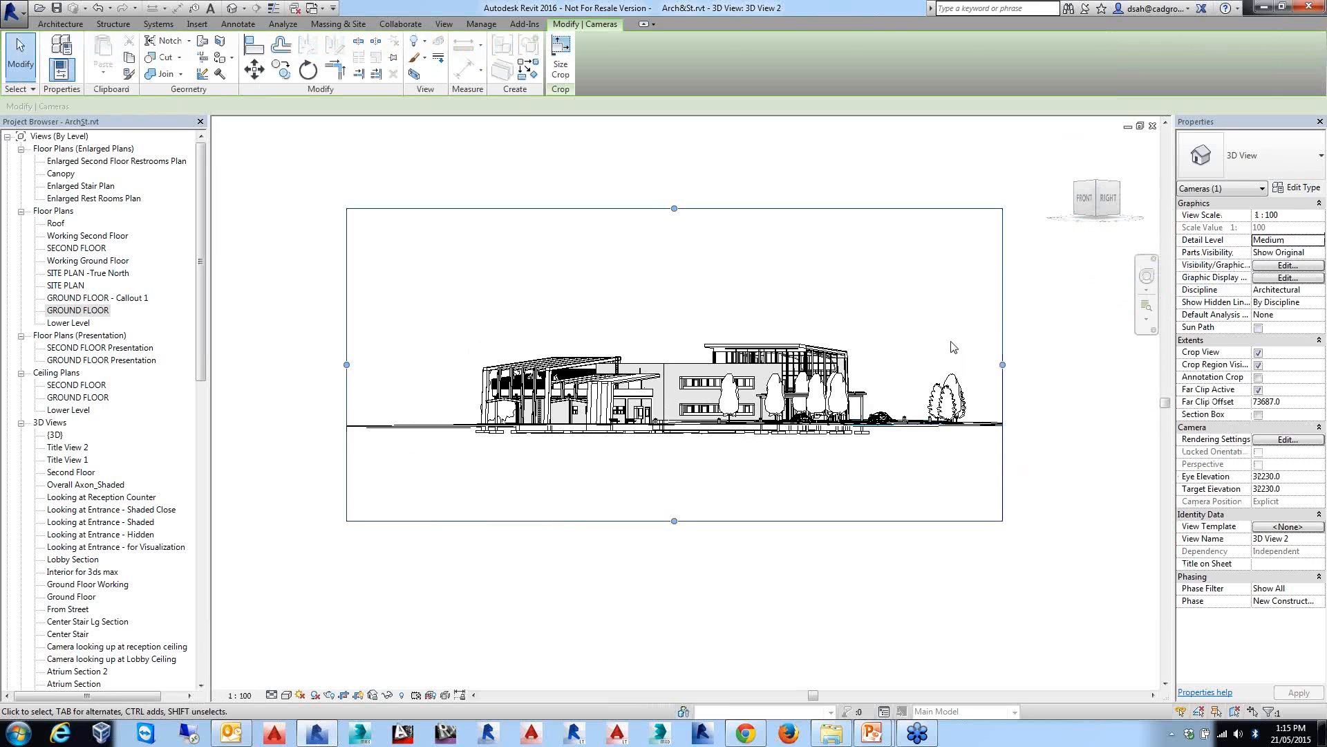
{"action": "middle_click_drag", "start_coordinate": [866, 376], "coordinate": [805, 422], "text": "shift"}
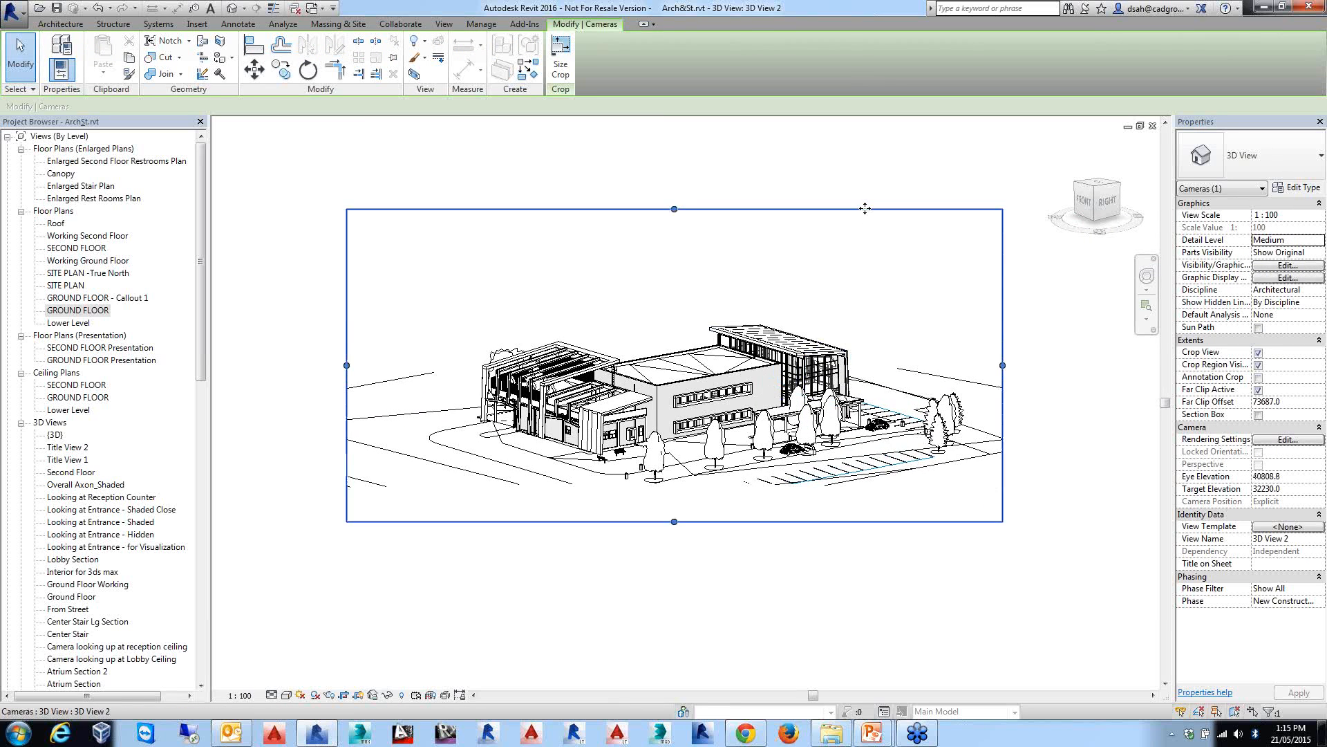
Toggle the orbited camera view back to Perspective-3D.
{"action": "right_click", "coordinate": [1087, 205]}
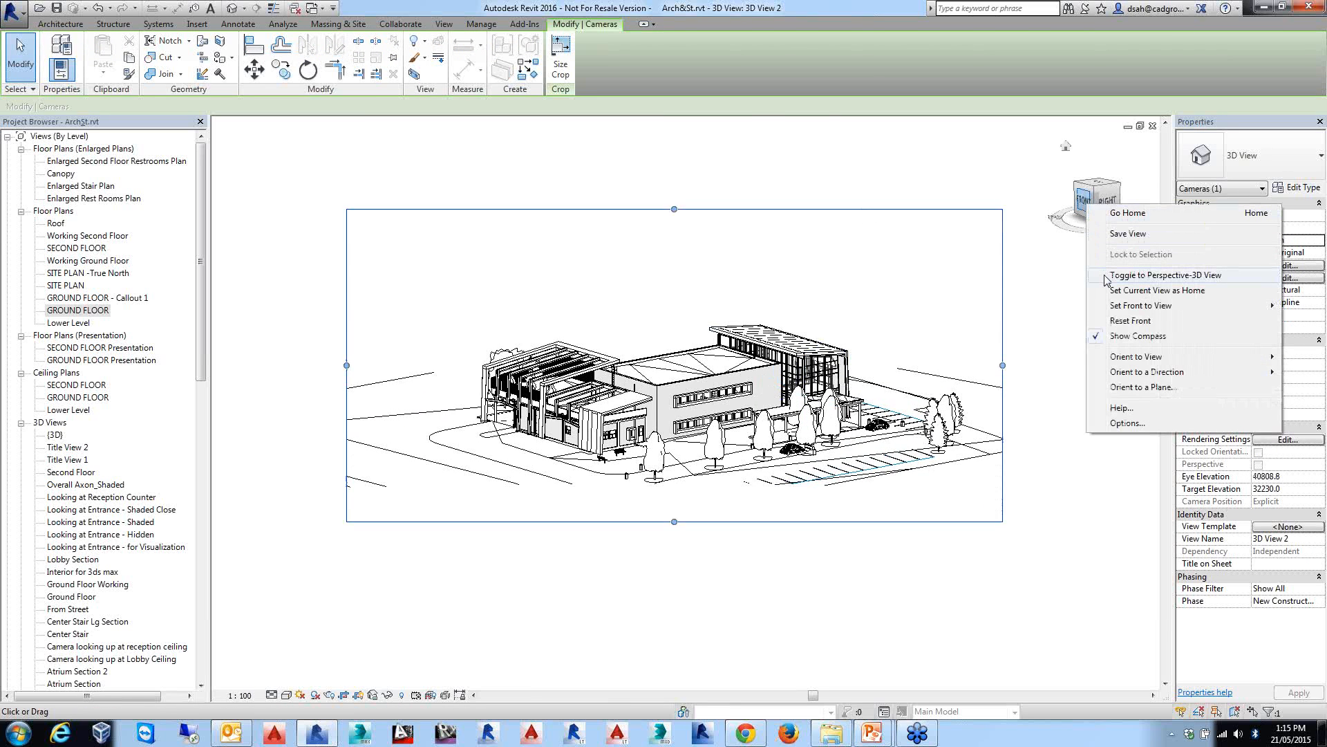
{"action": "left_click", "coordinate": [1141, 275]}
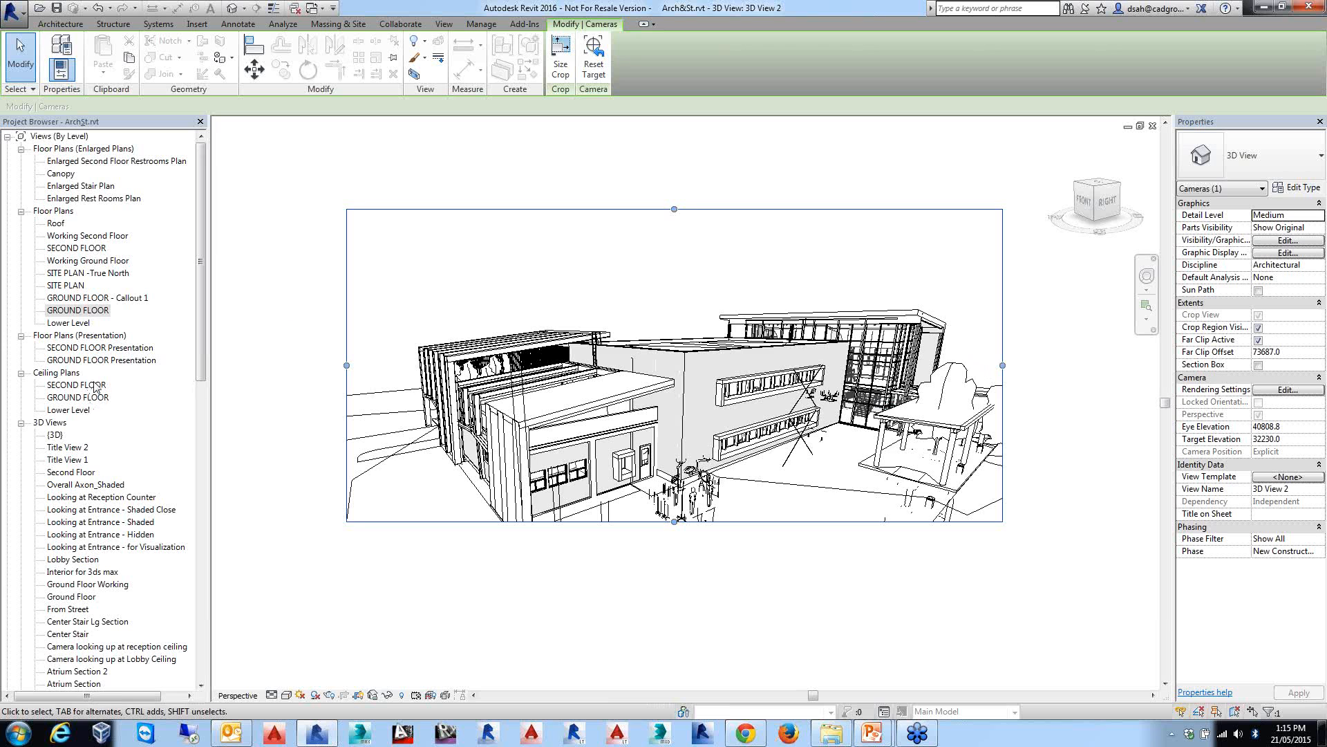
Open the default {3D} view and check whether it can be toggled to Perspective-3D.
{"action": "double_click", "coordinate": [54, 435]}
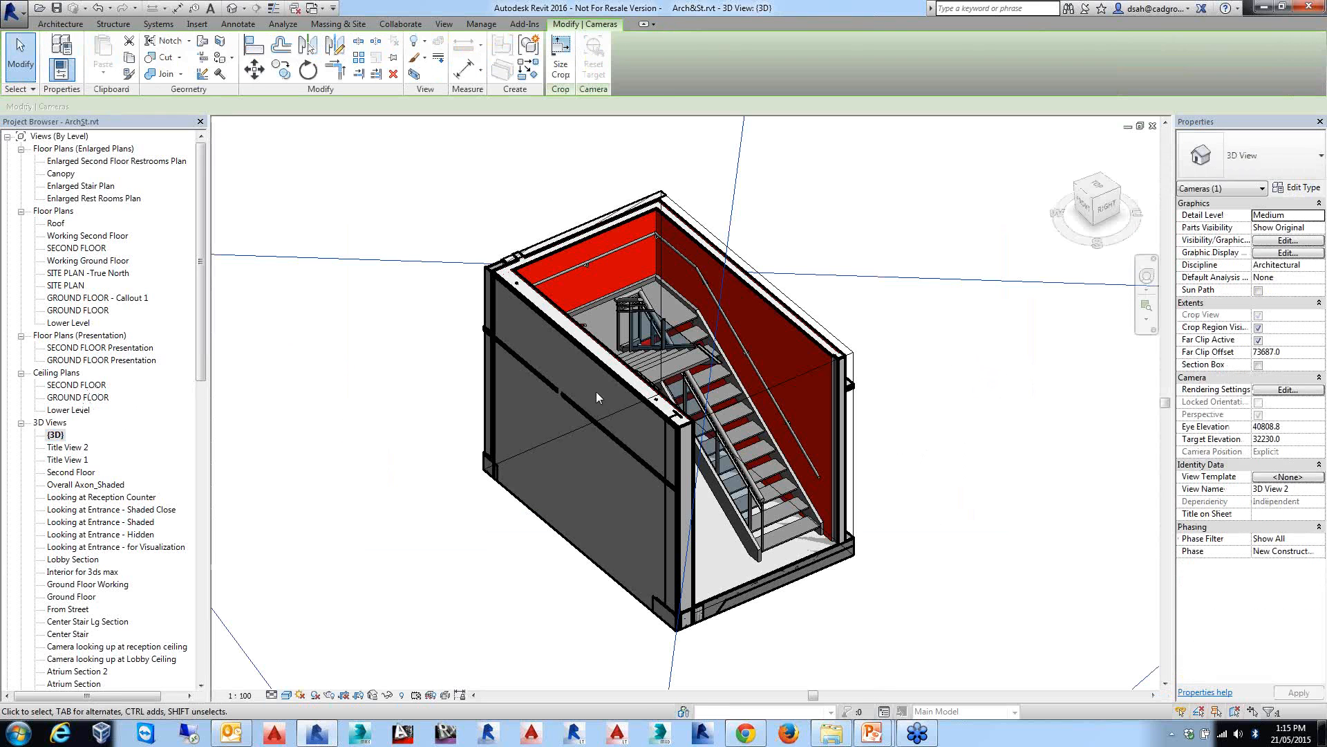
{"action": "scroll", "coordinate": [791, 343], "scroll_direction": "down", "scroll_amount": 5}
{"action": "left_click", "coordinate": [910, 385]}
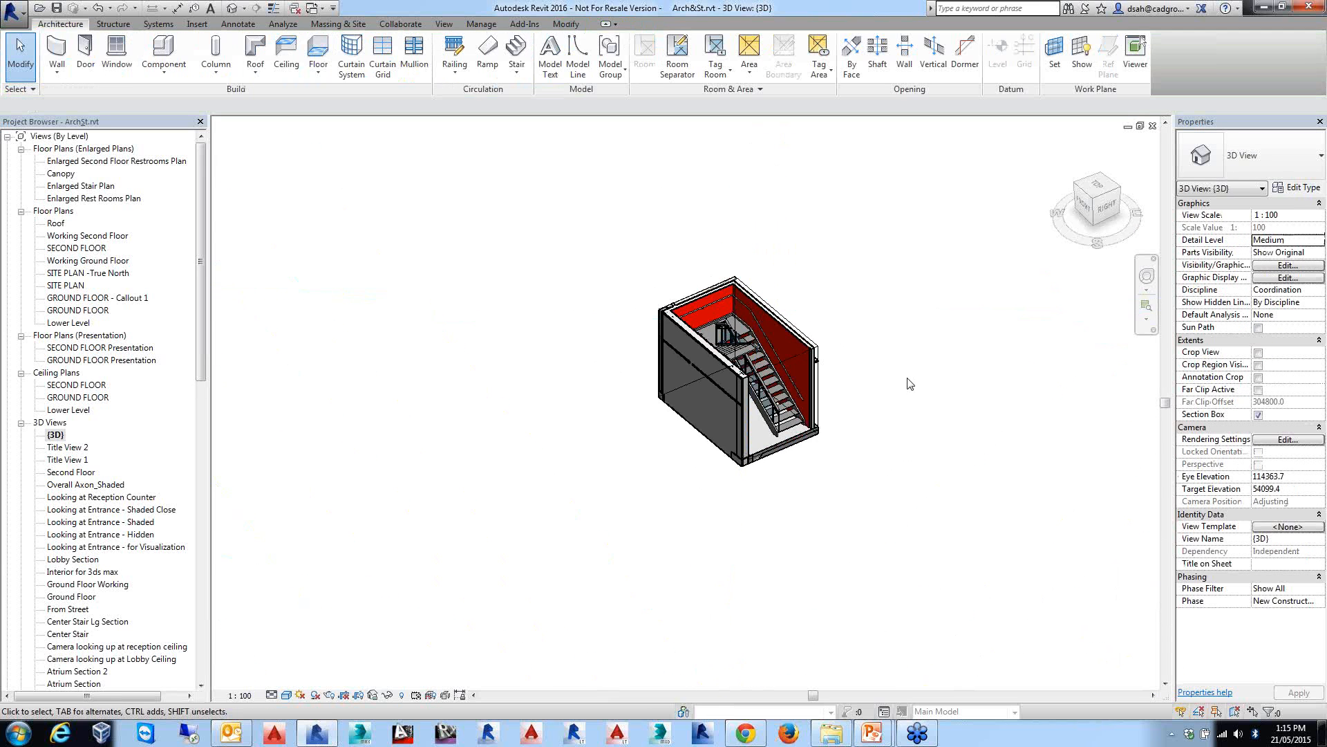
{"action": "right_click", "coordinate": [1087, 213]}
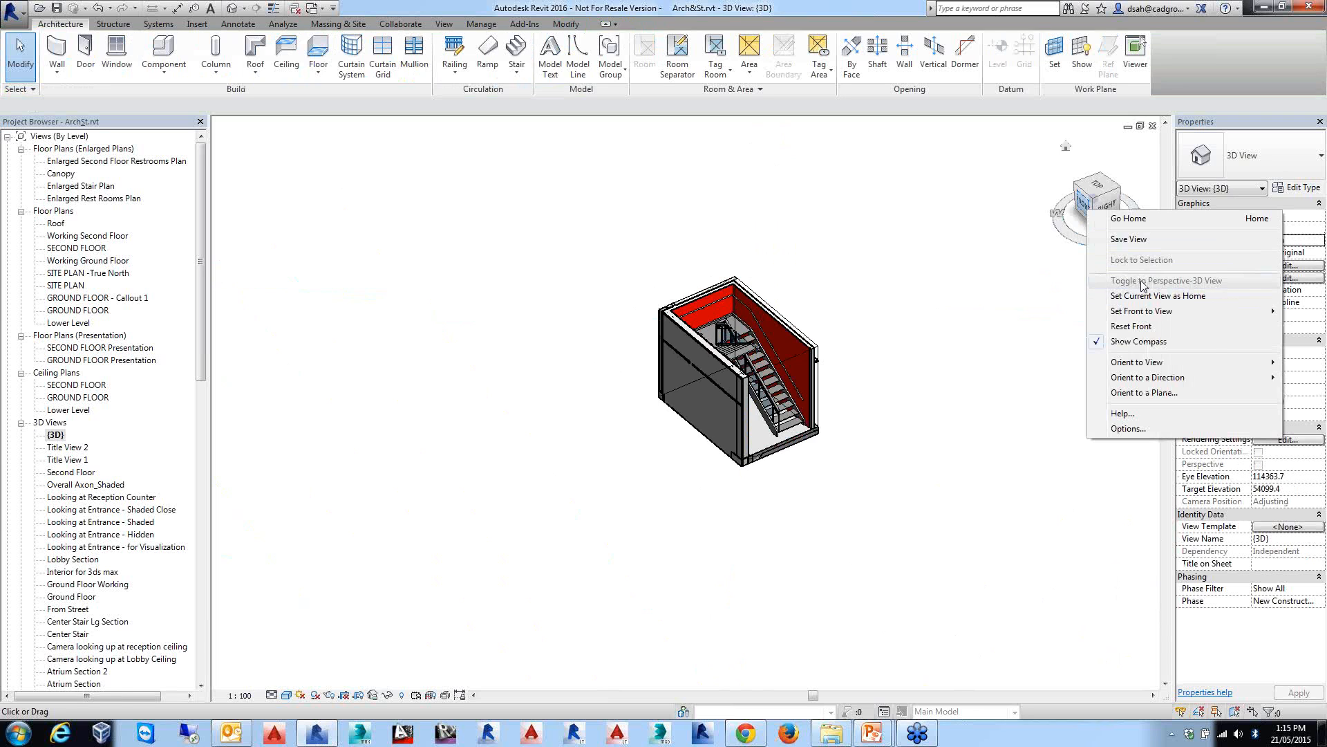
{"action": "left_click", "coordinate": [880, 311]}
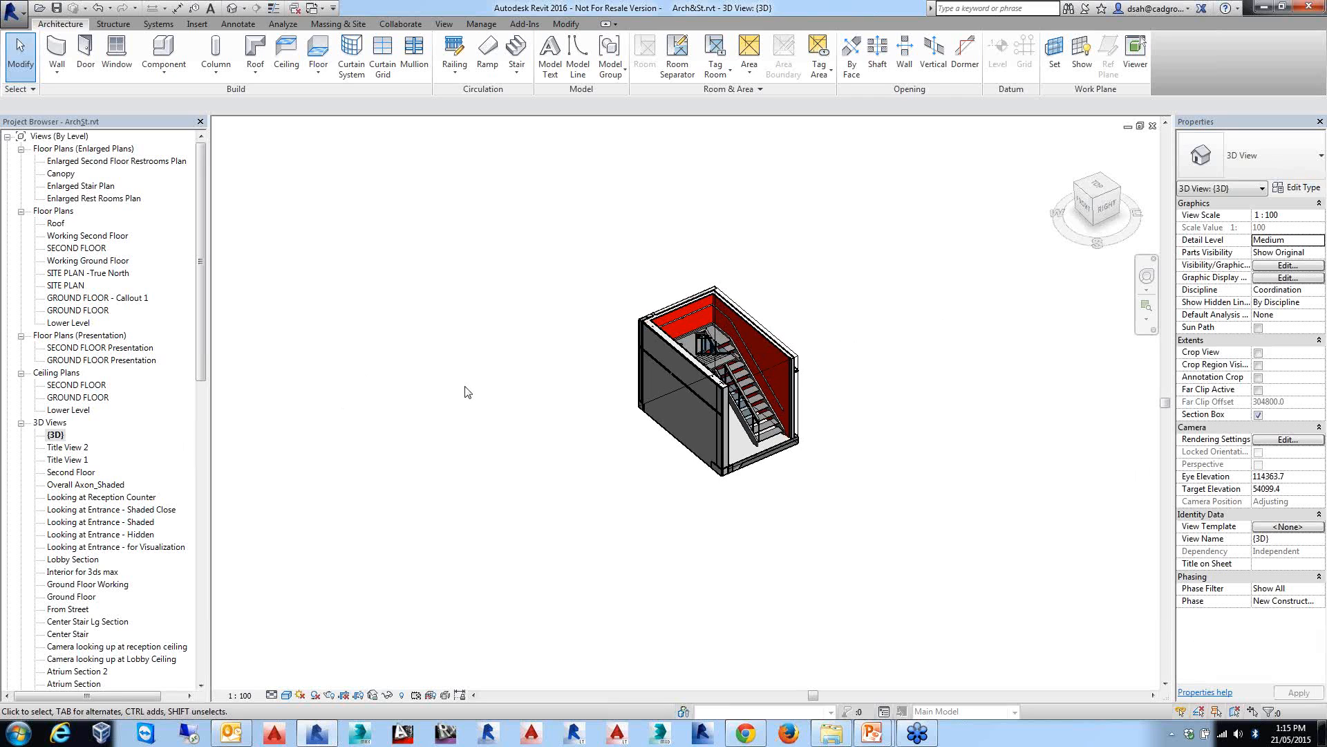
{"action": "middle_click_drag", "start_coordinate": [543, 388], "coordinate": [521, 394]}
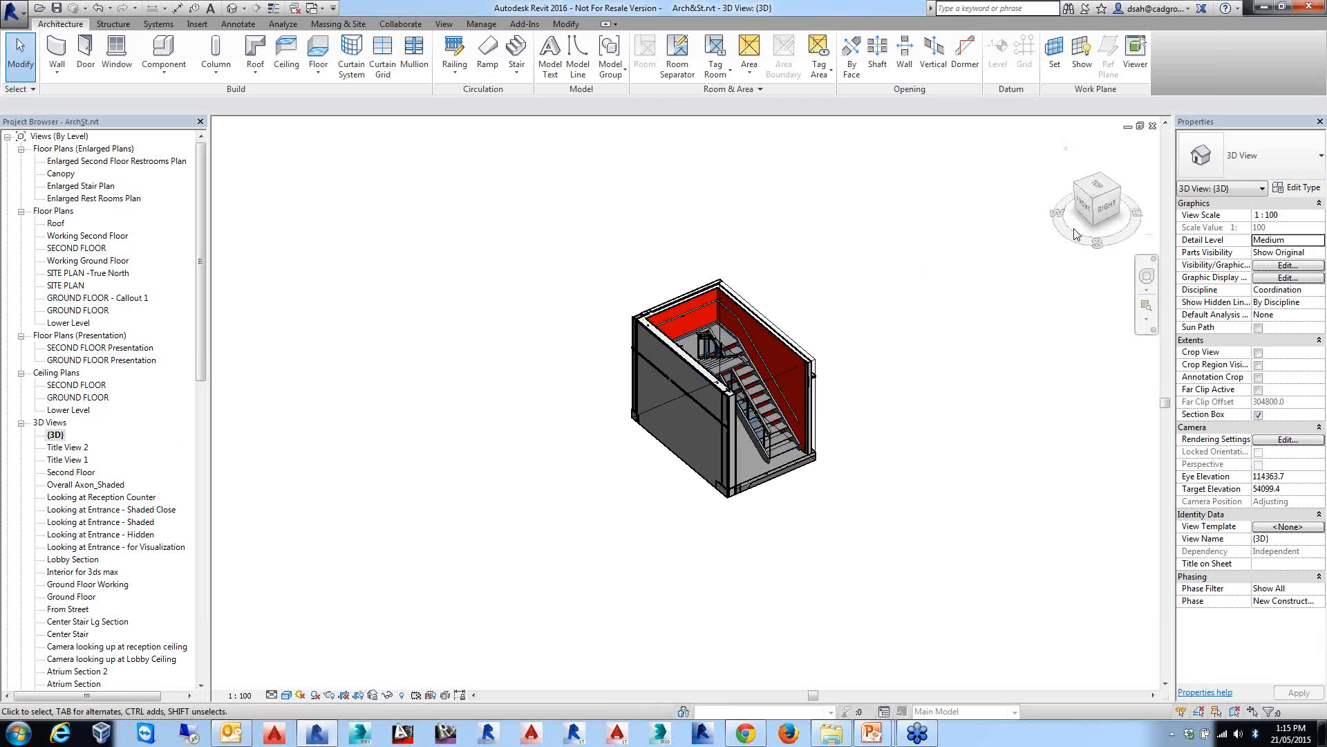
{"action": "middle_click_drag", "start_coordinate": [516, 403], "coordinate": [507, 396]}
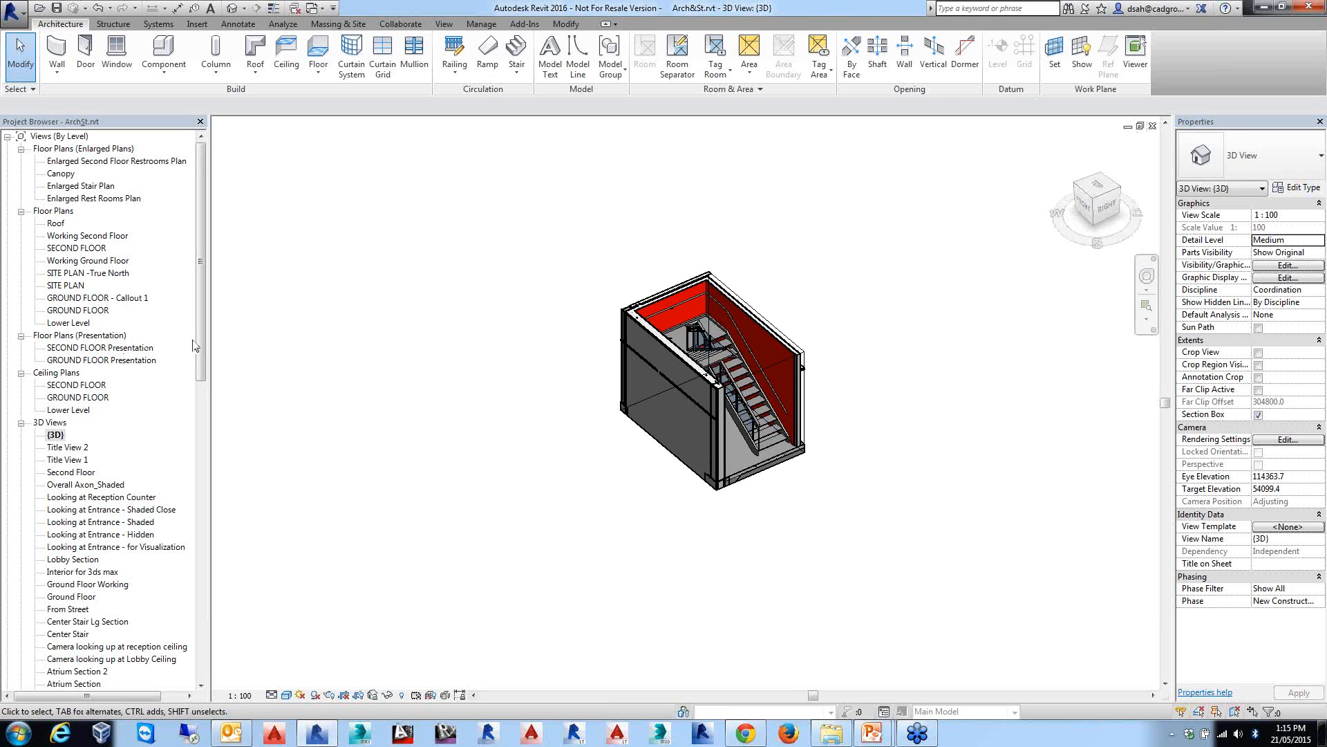
Open the From Street 3D view and bring up its Rendering settings beside the model.
{"action": "left_click_drag", "start_coordinate": [201, 327], "coordinate": [201, 466]}
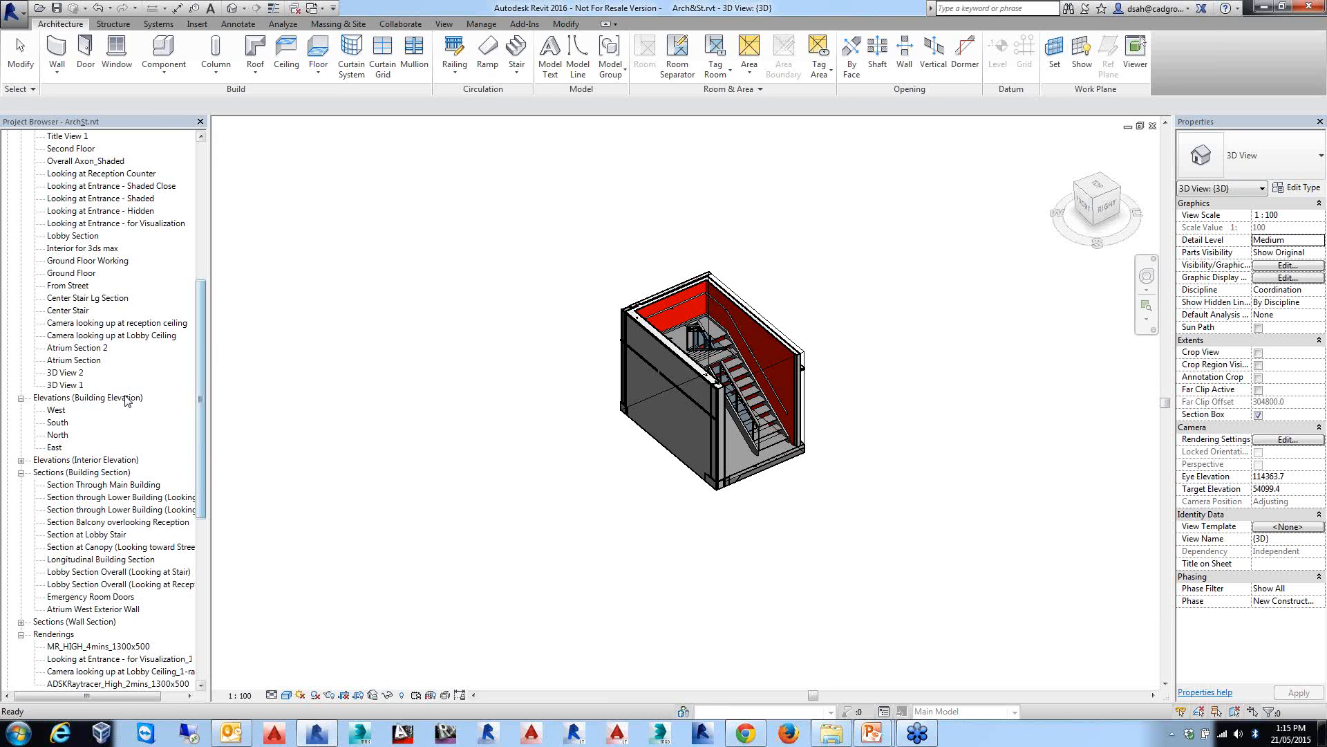
{"action": "double_click", "coordinate": [67, 285]}
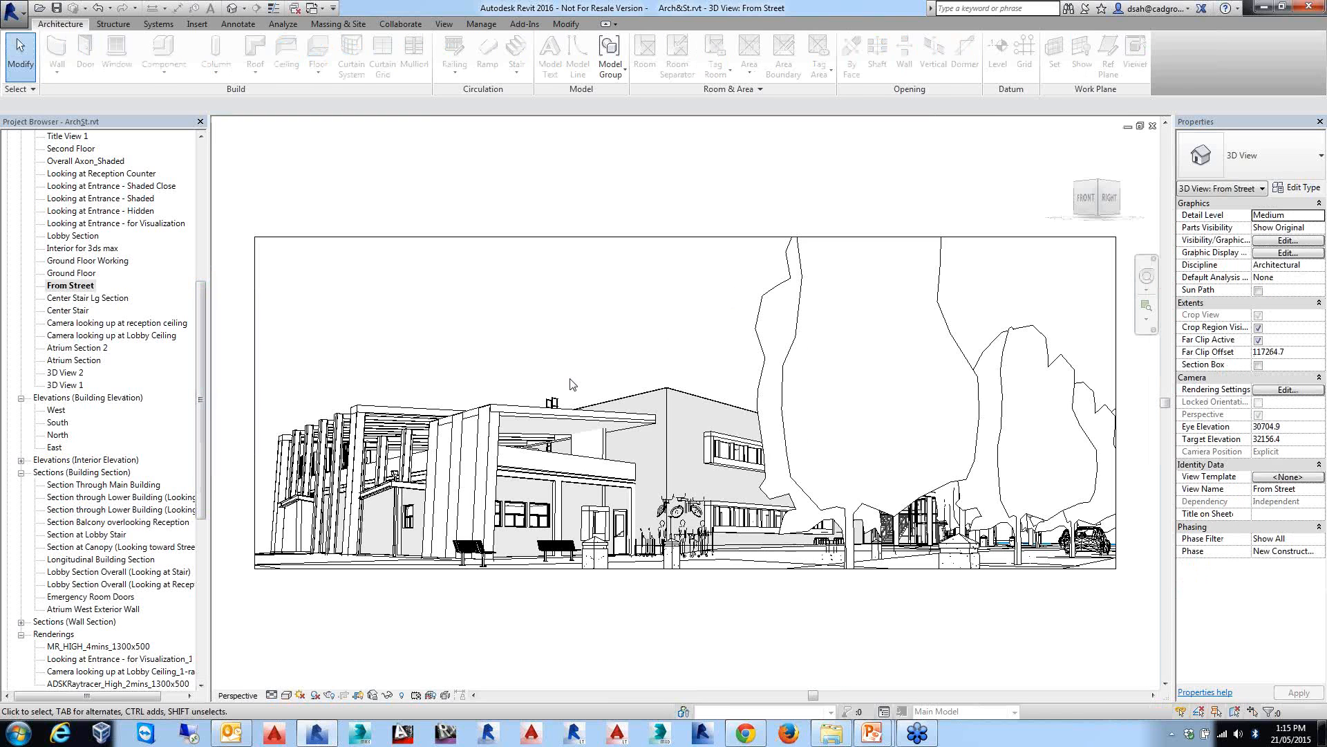
{"action": "left_click", "coordinate": [331, 697]}
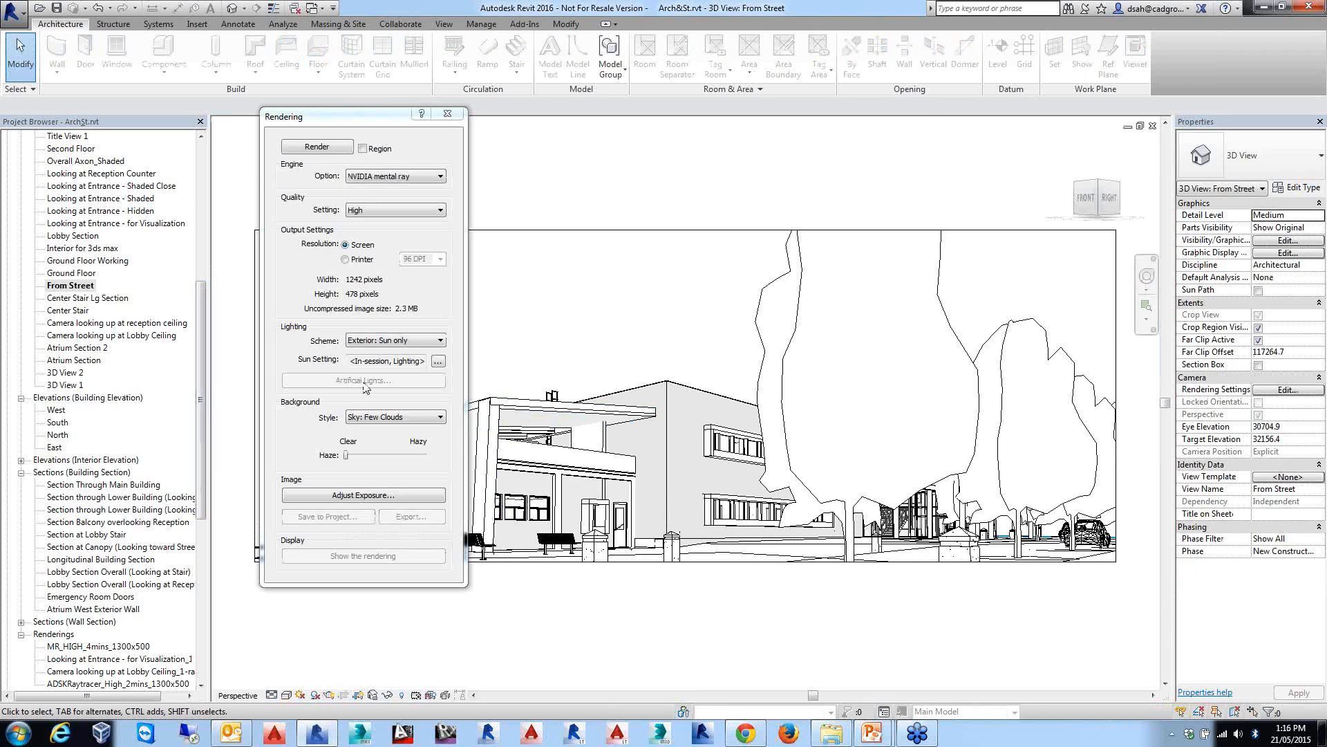
{"action": "left_click_drag", "start_coordinate": [362, 117], "coordinate": [166, 107]}
Review the available render engines, keep NVIDIA mental ray, and close the Rendering settings.
{"action": "left_click", "coordinate": [245, 167]}
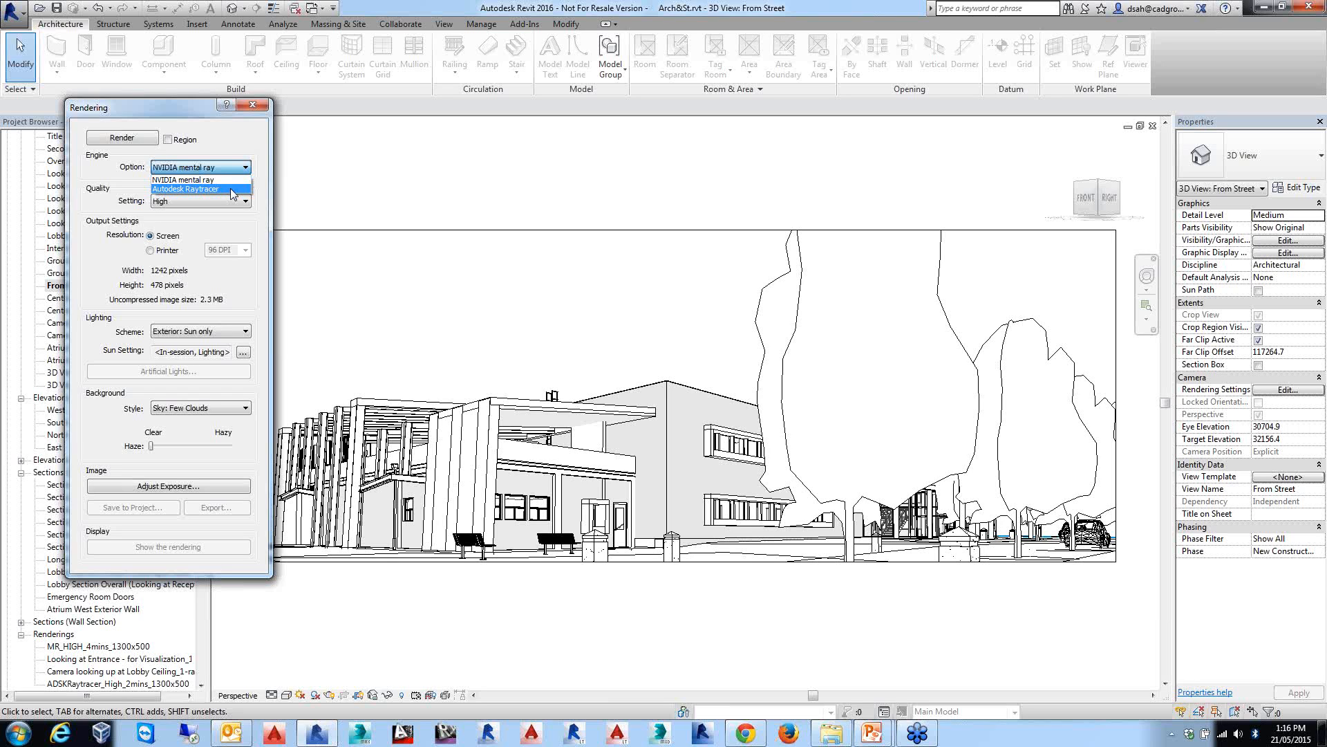
{"action": "left_click", "coordinate": [242, 179]}
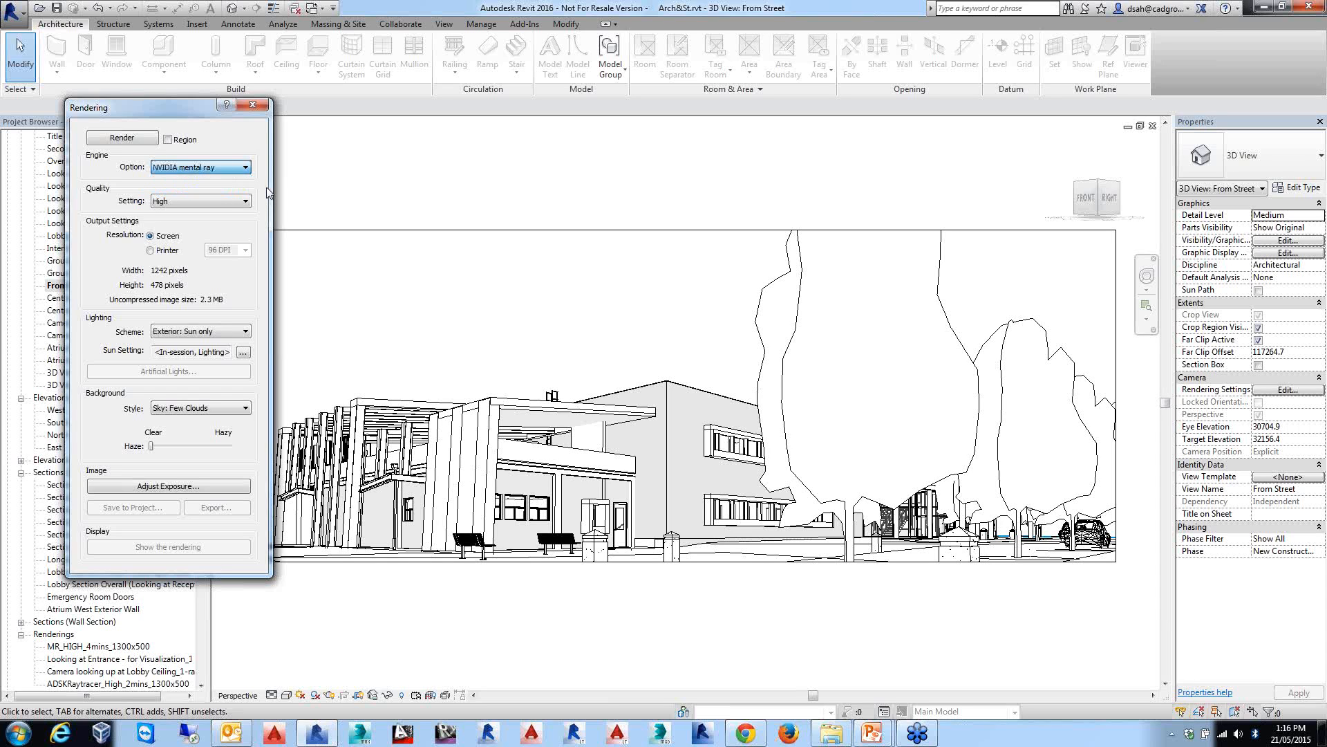
{"action": "left_click", "coordinate": [242, 172]}
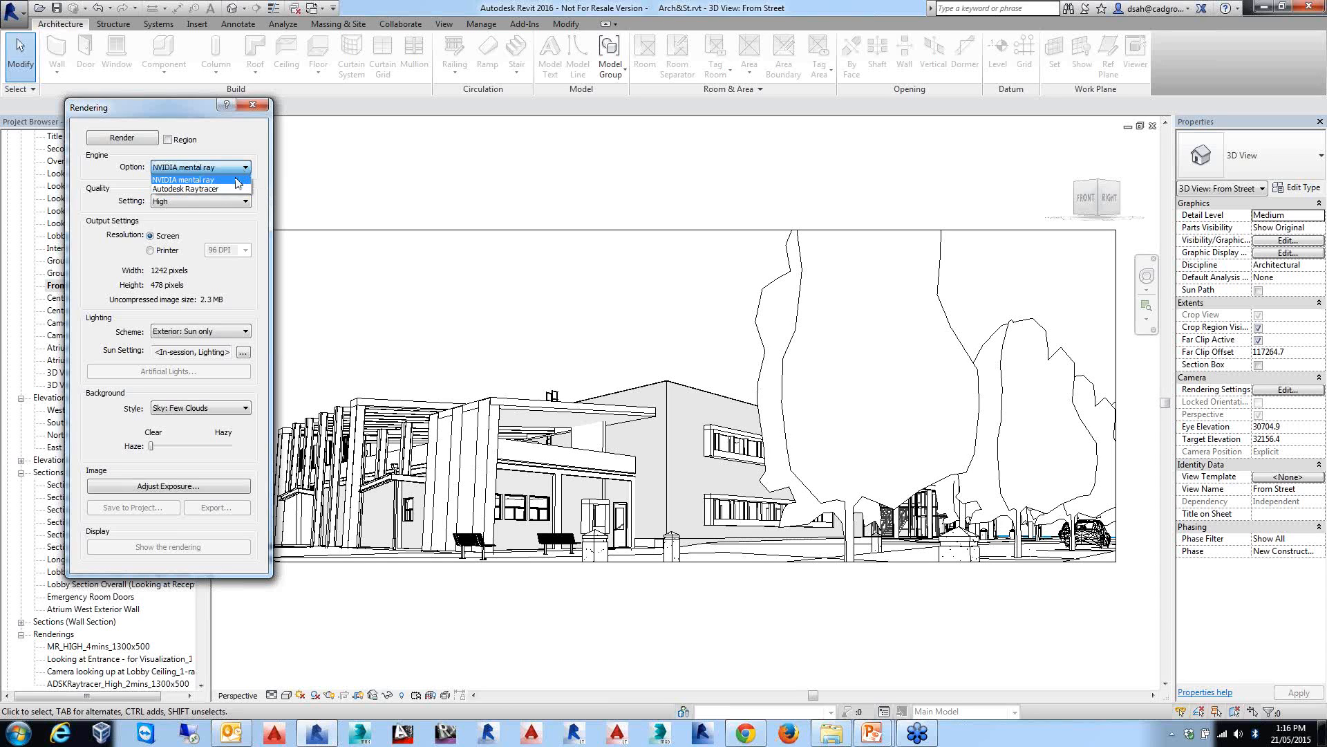
{"action": "left_click", "coordinate": [243, 153]}
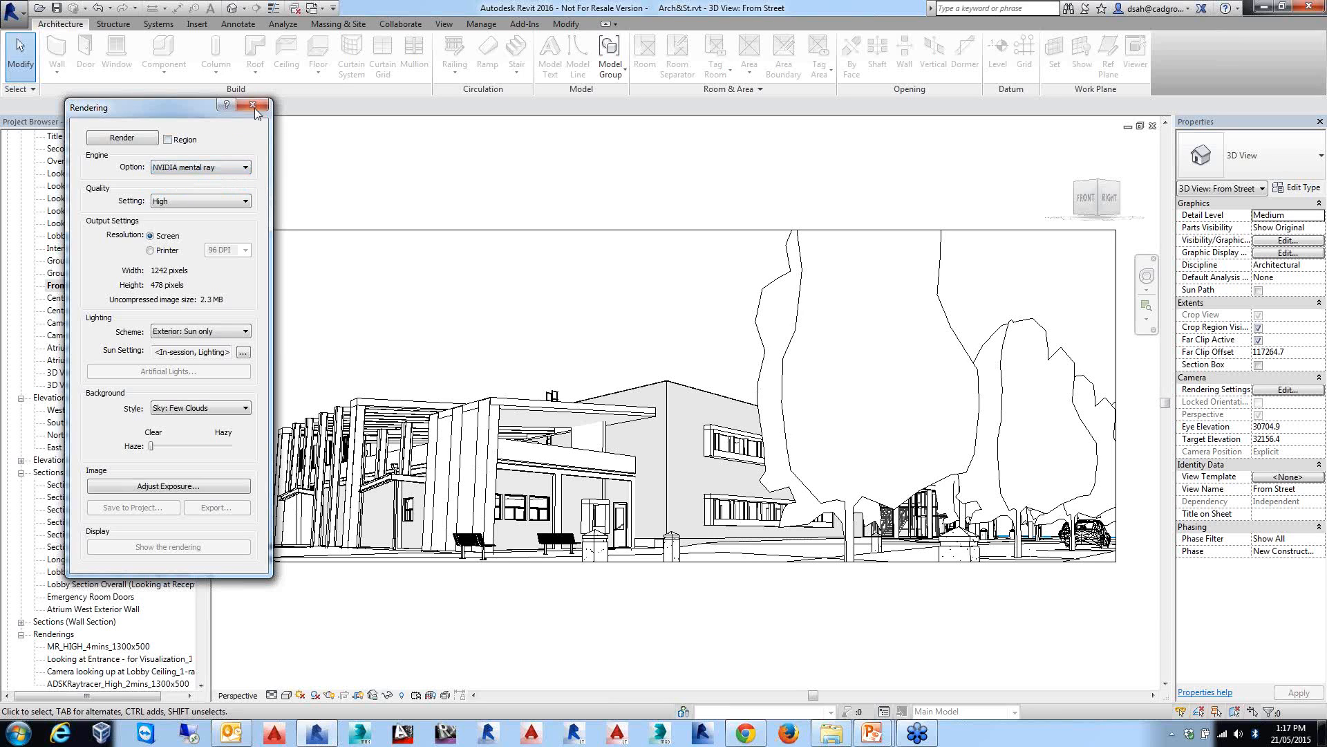
{"action": "left_click", "coordinate": [257, 107]}
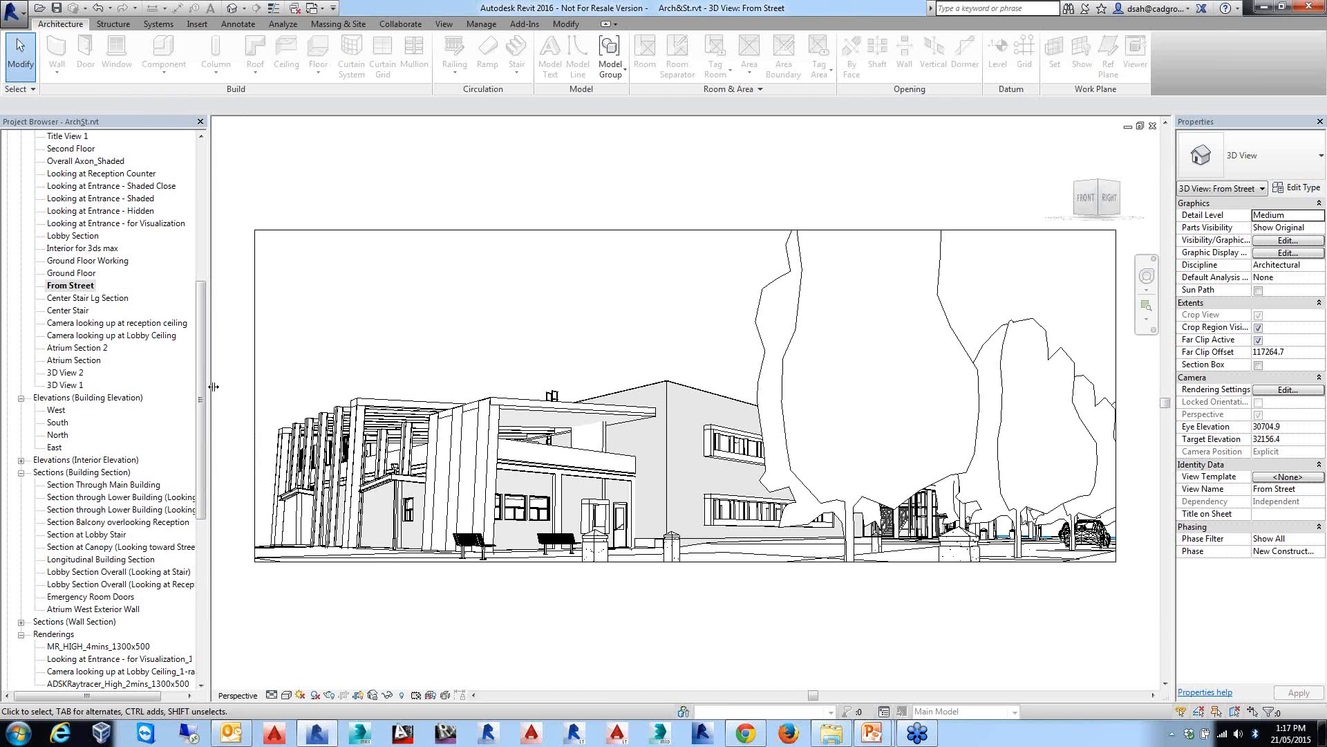
Open sheet A407 - Exterior Rendering and compare the MR_HIGH_4mins and ADSKRaytracer_High_2mins renderings up close.
{"action": "left_click_drag", "start_coordinate": [202, 366], "coordinate": [201, 528]}
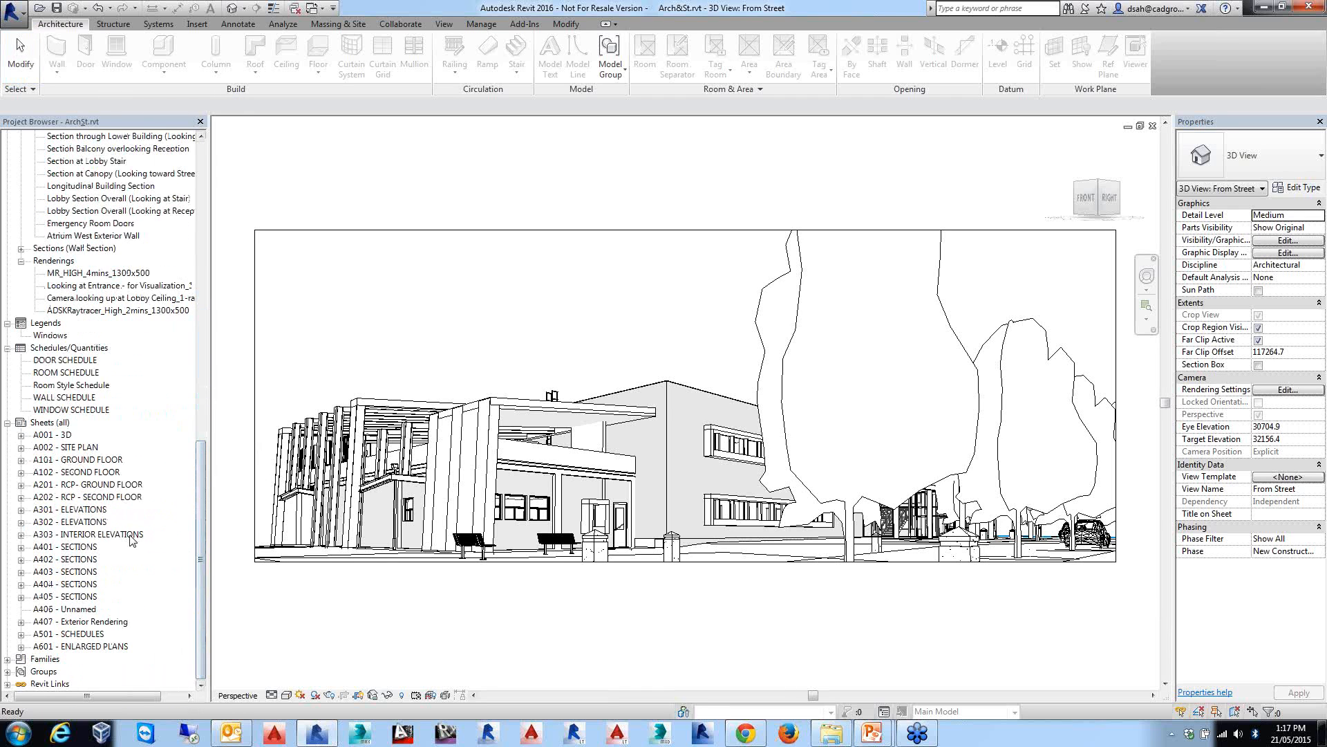
{"action": "double_click", "coordinate": [101, 622]}
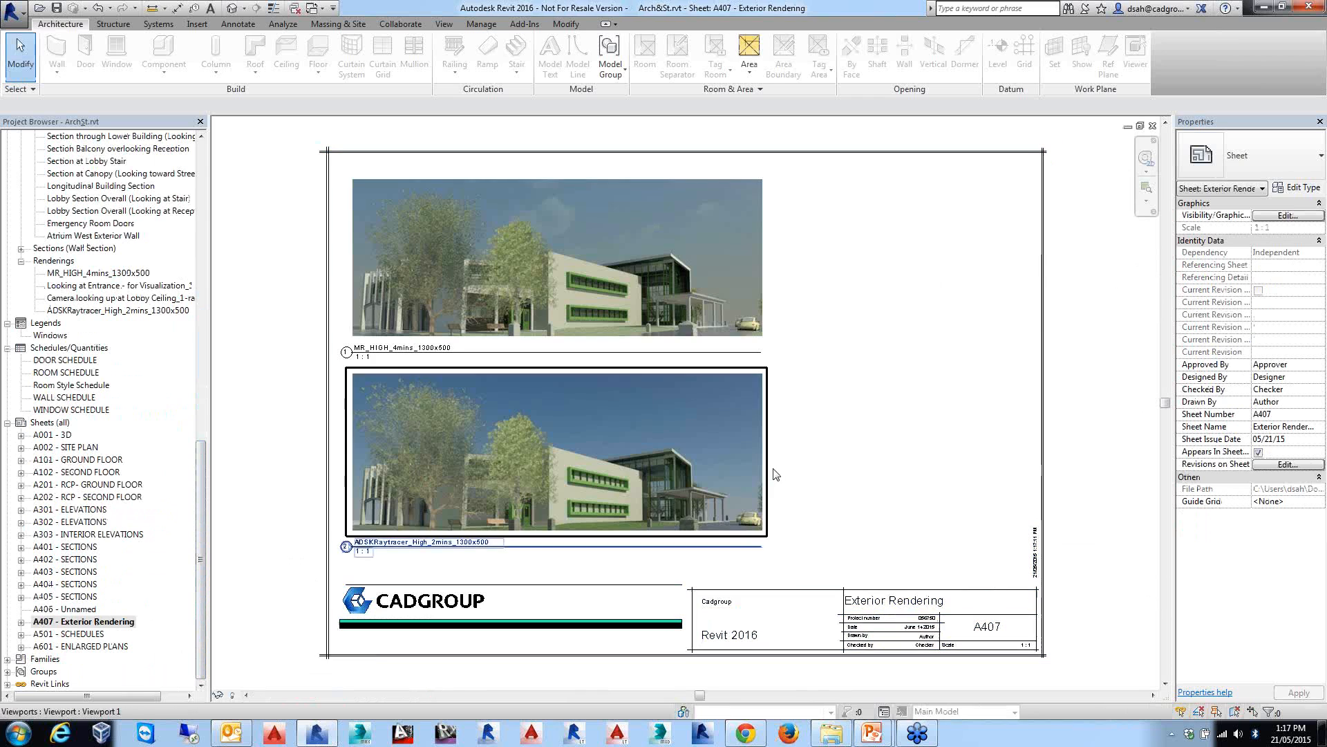
{"action": "scroll", "coordinate": [788, 471], "scroll_direction": "up", "scroll_amount": 2}
{"action": "middle_click_drag", "start_coordinate": [791, 480], "coordinate": [798, 501]}
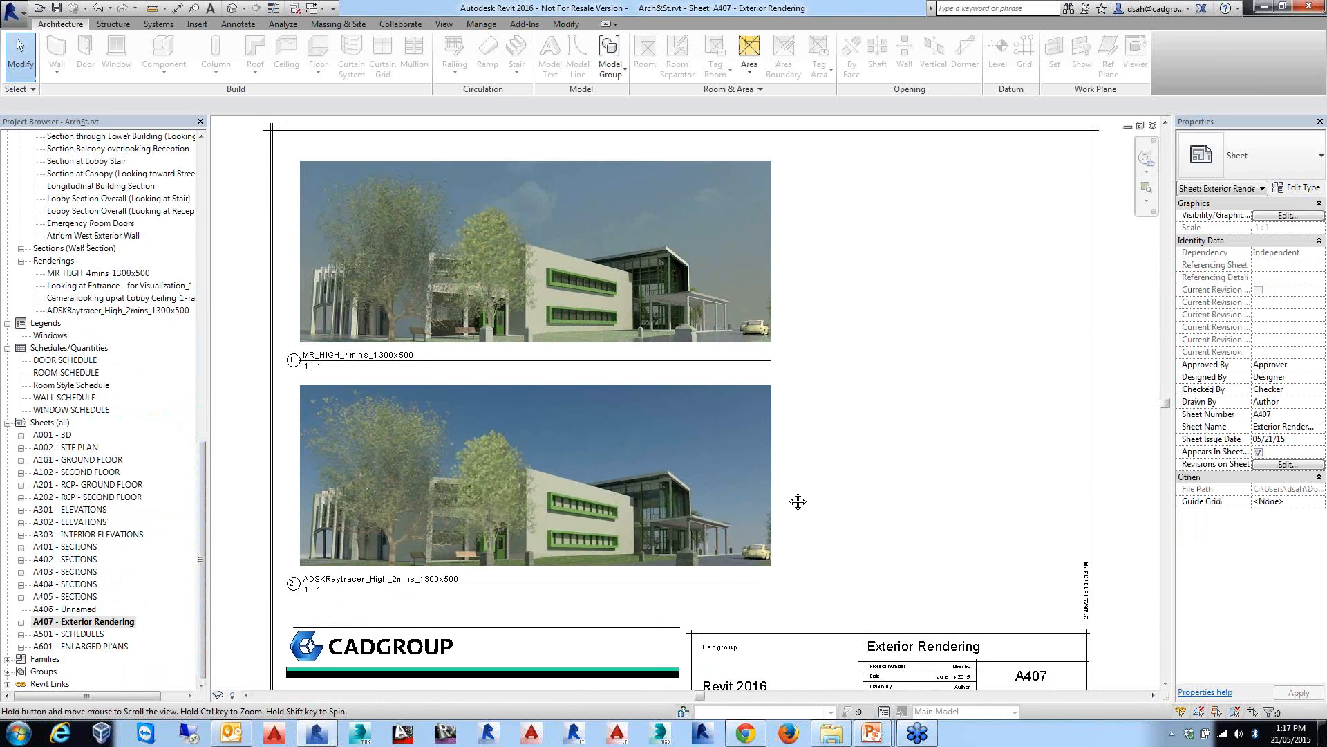
{"action": "scroll", "coordinate": [798, 500], "scroll_direction": "up", "scroll_amount": 1}
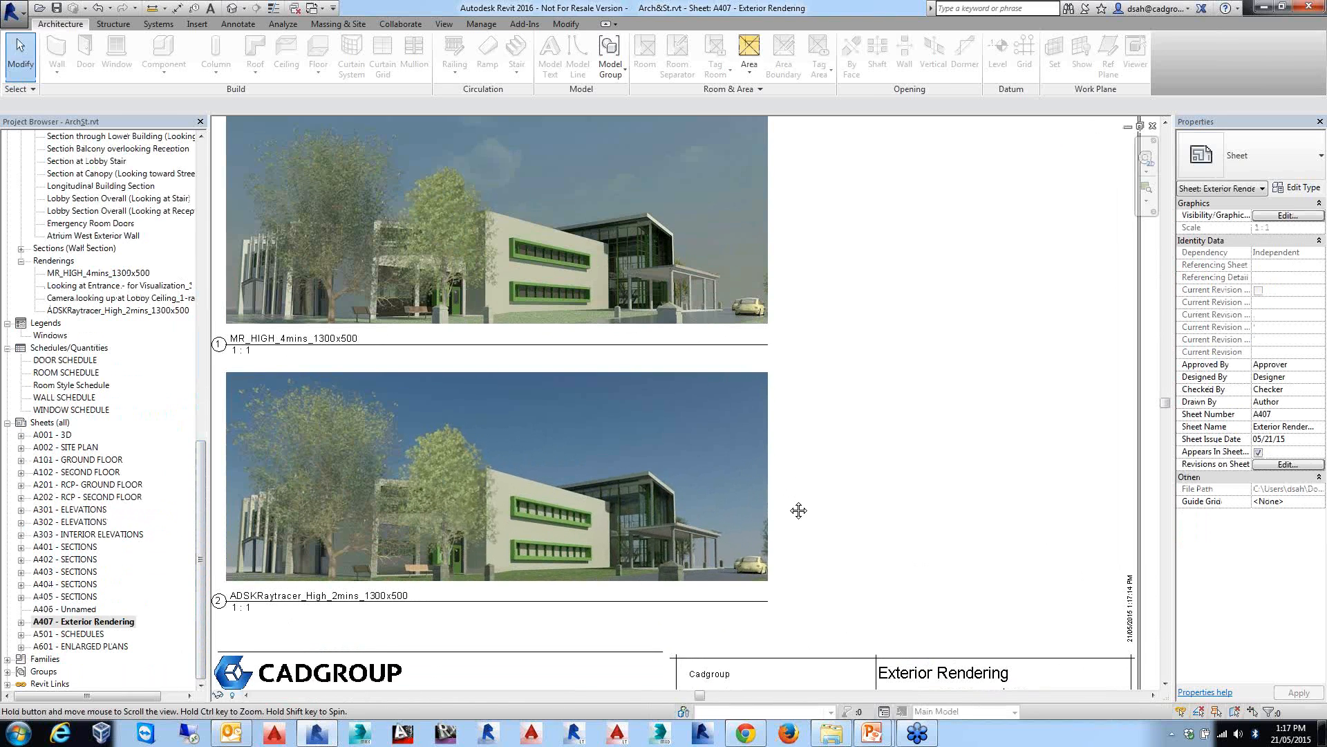
{"action": "middle_click_drag", "start_coordinate": [798, 510], "coordinate": [815, 535]}
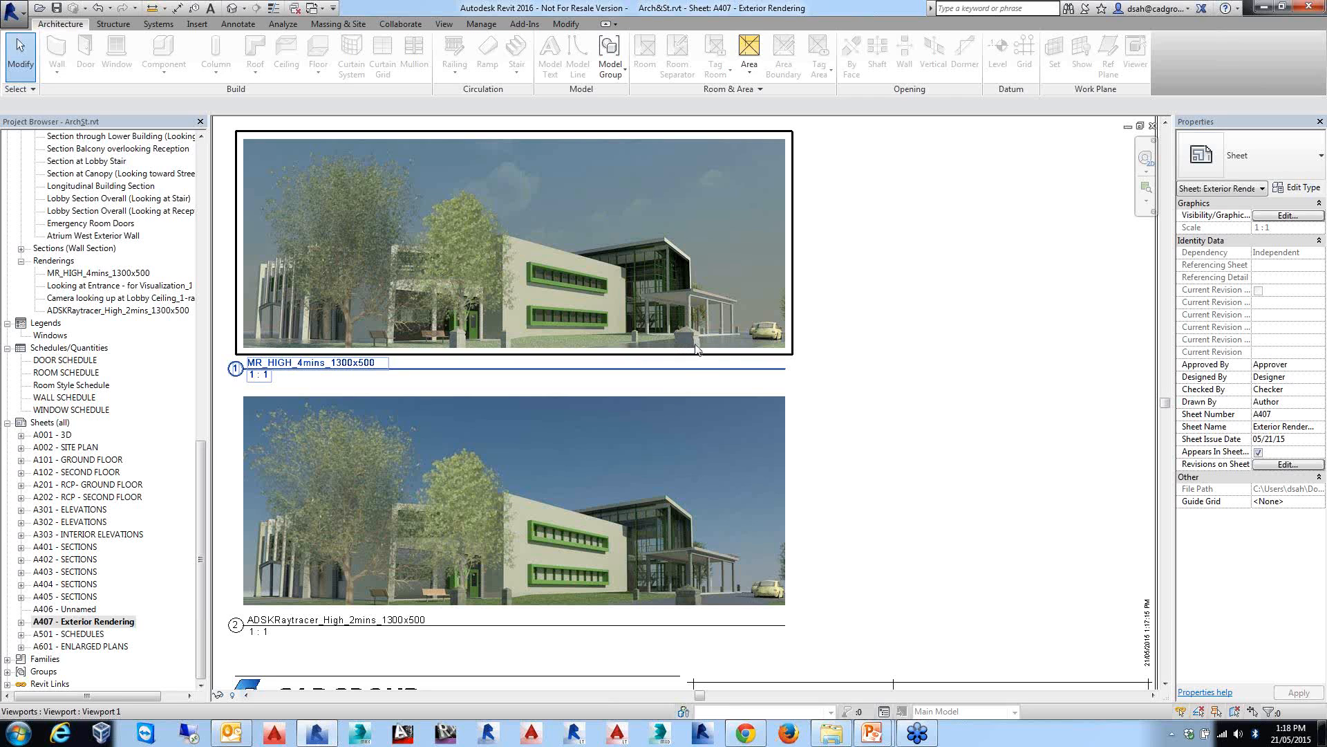
{"action": "key", "text": "Escape"}
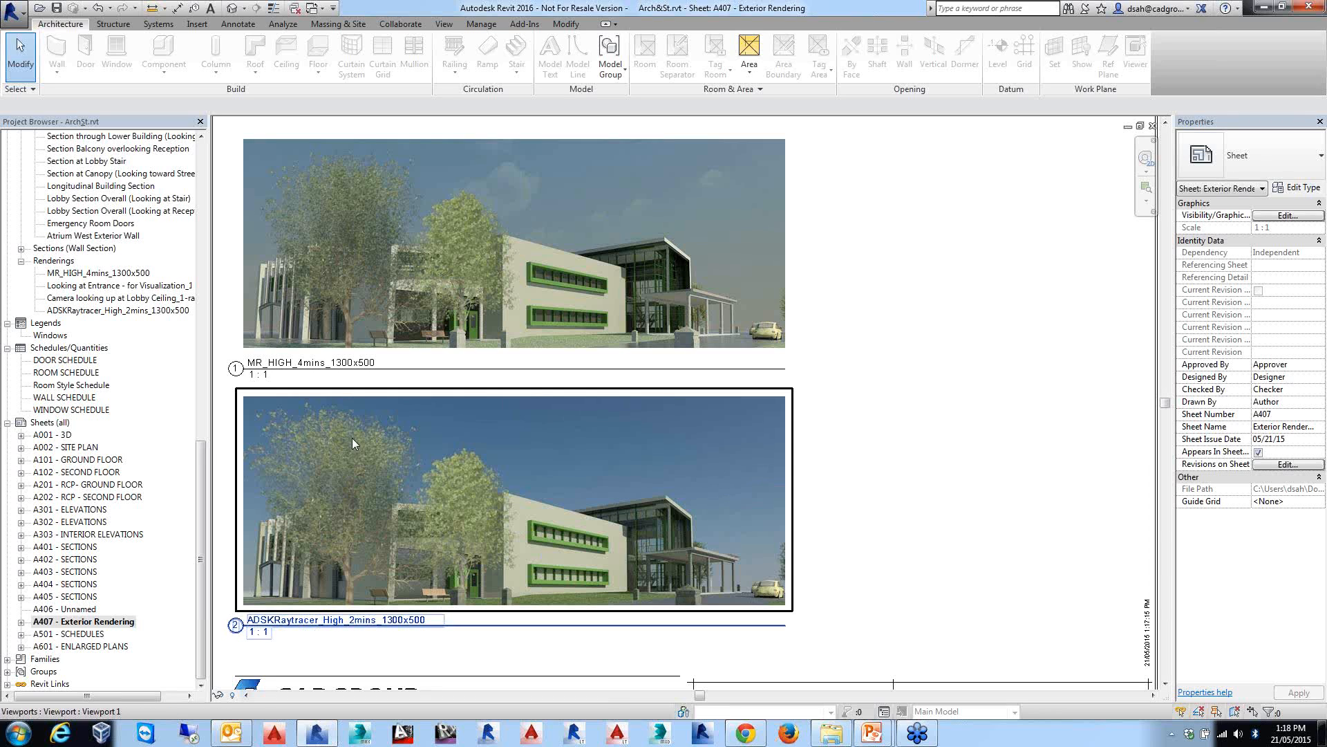
Return to the From Street view's Rendering settings and review the exposure controls for NVIDIA mental ray without changing them.
{"action": "left_click", "coordinate": [1153, 126]}
{"action": "left_click", "coordinate": [330, 695]}
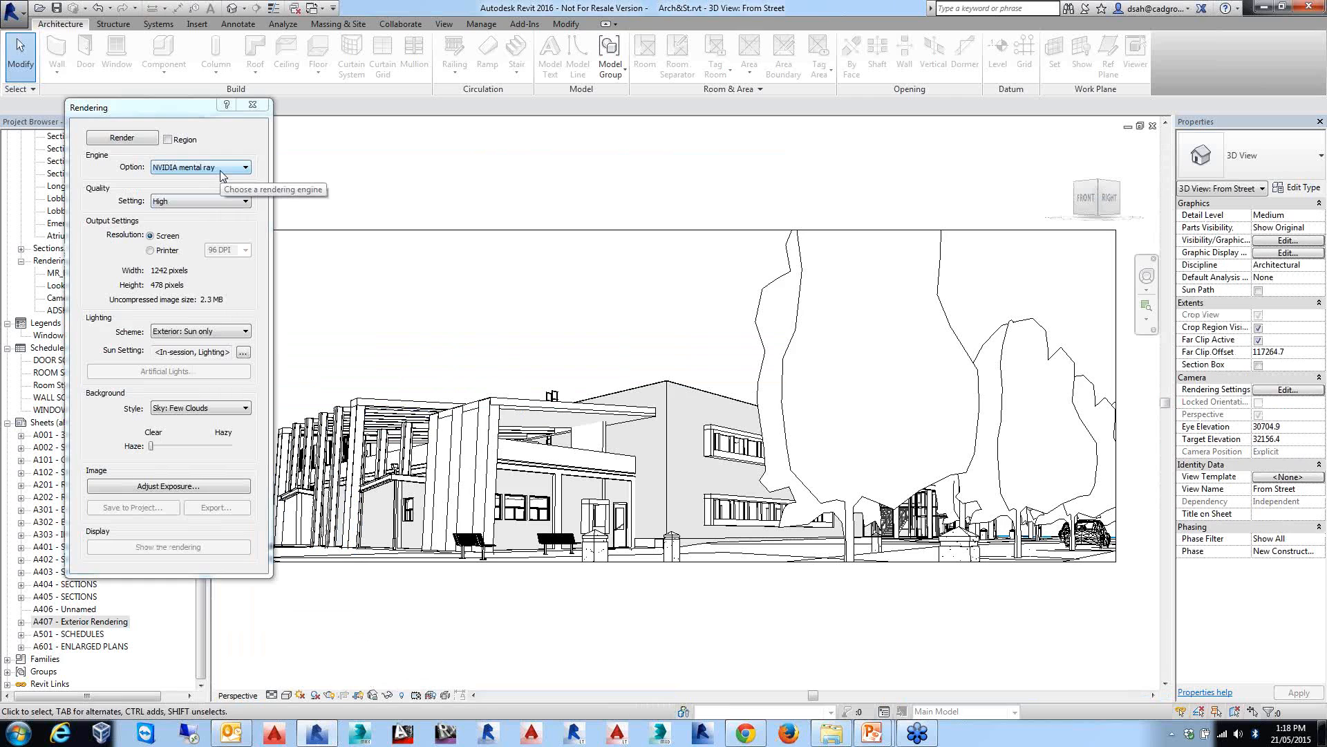
{"action": "left_click", "coordinate": [221, 171]}
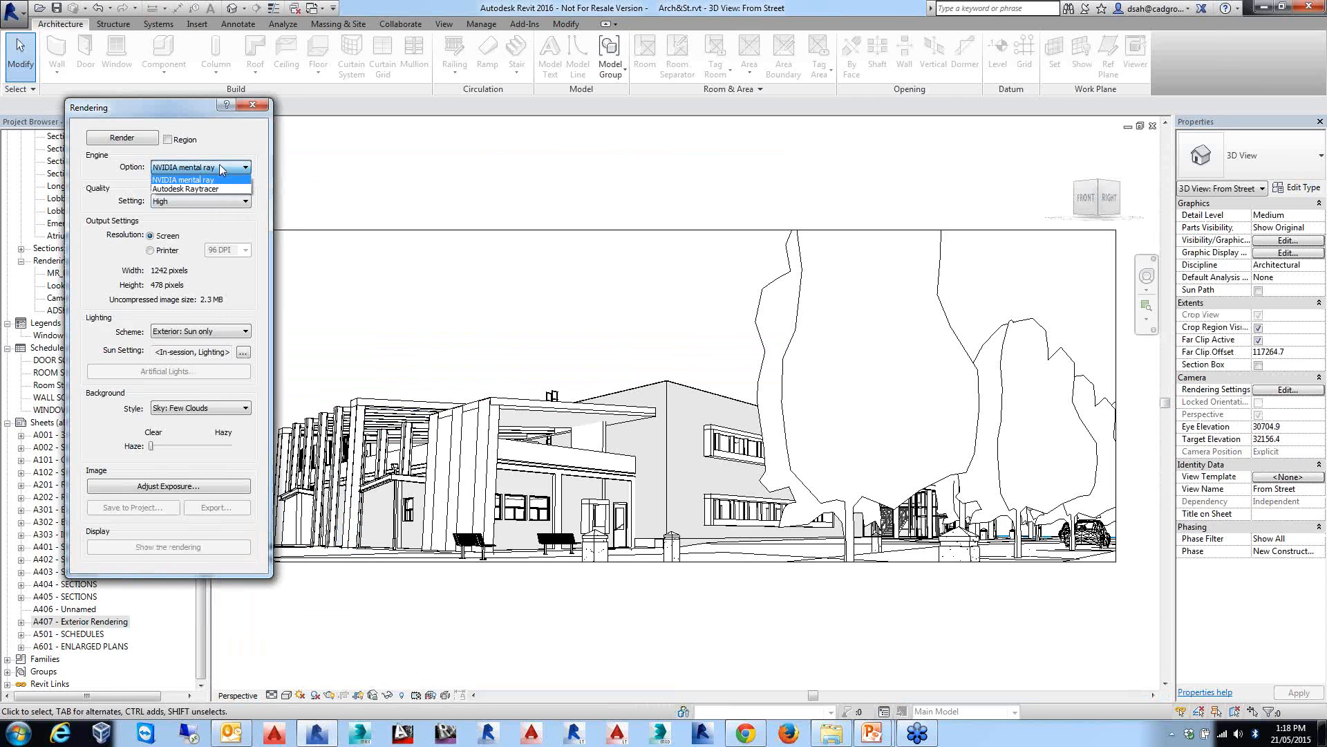
{"action": "left_click", "coordinate": [216, 181]}
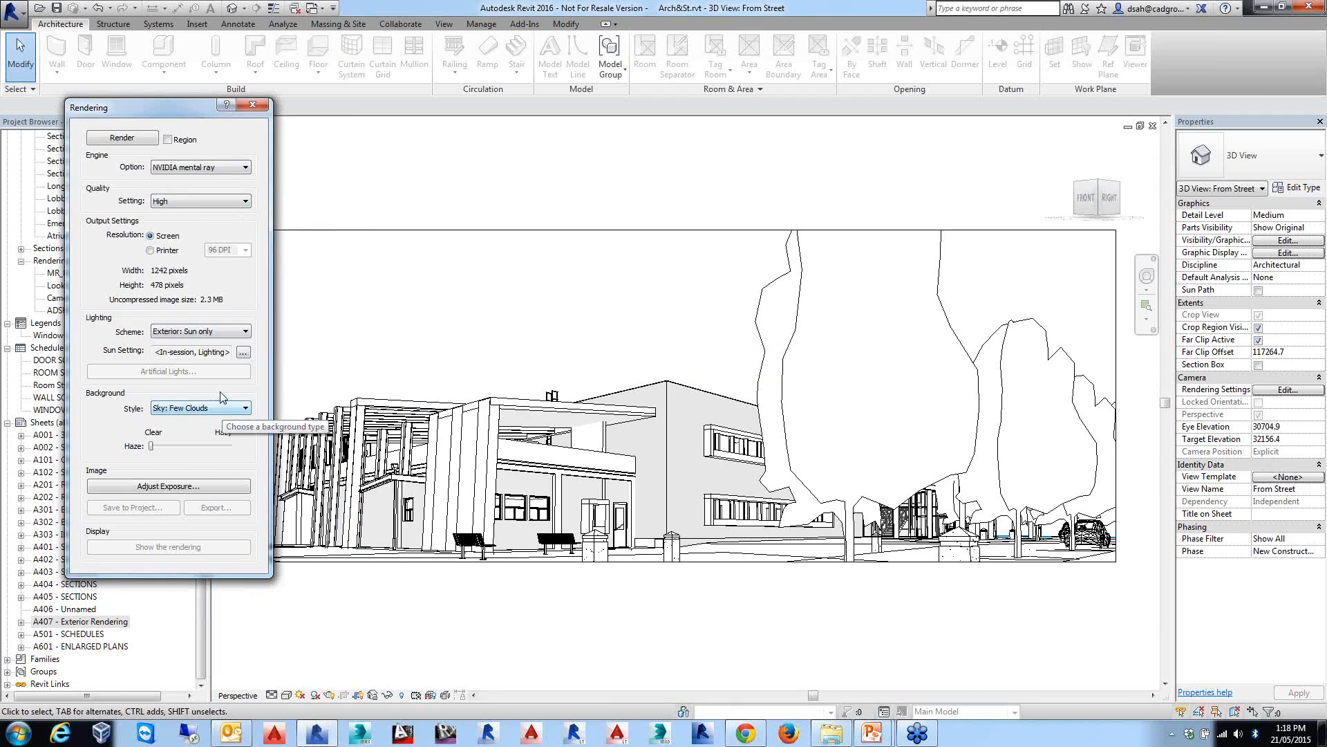
{"action": "left_click", "coordinate": [209, 488]}
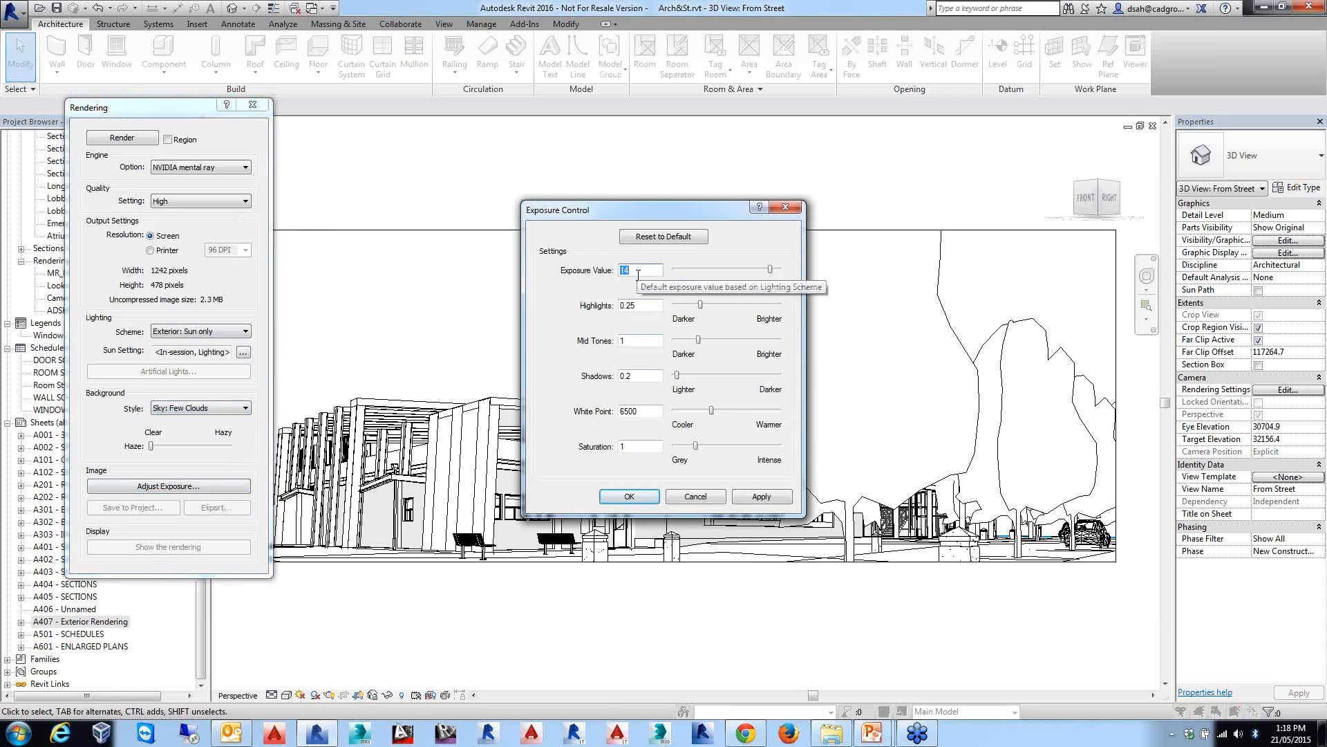
{"action": "left_click", "coordinate": [694, 498]}
Switch the rendering engine to Autodesk Raytracer and review its exposure controls without changing them.
{"action": "left_click", "coordinate": [226, 165]}
{"action": "left_click", "coordinate": [221, 188]}
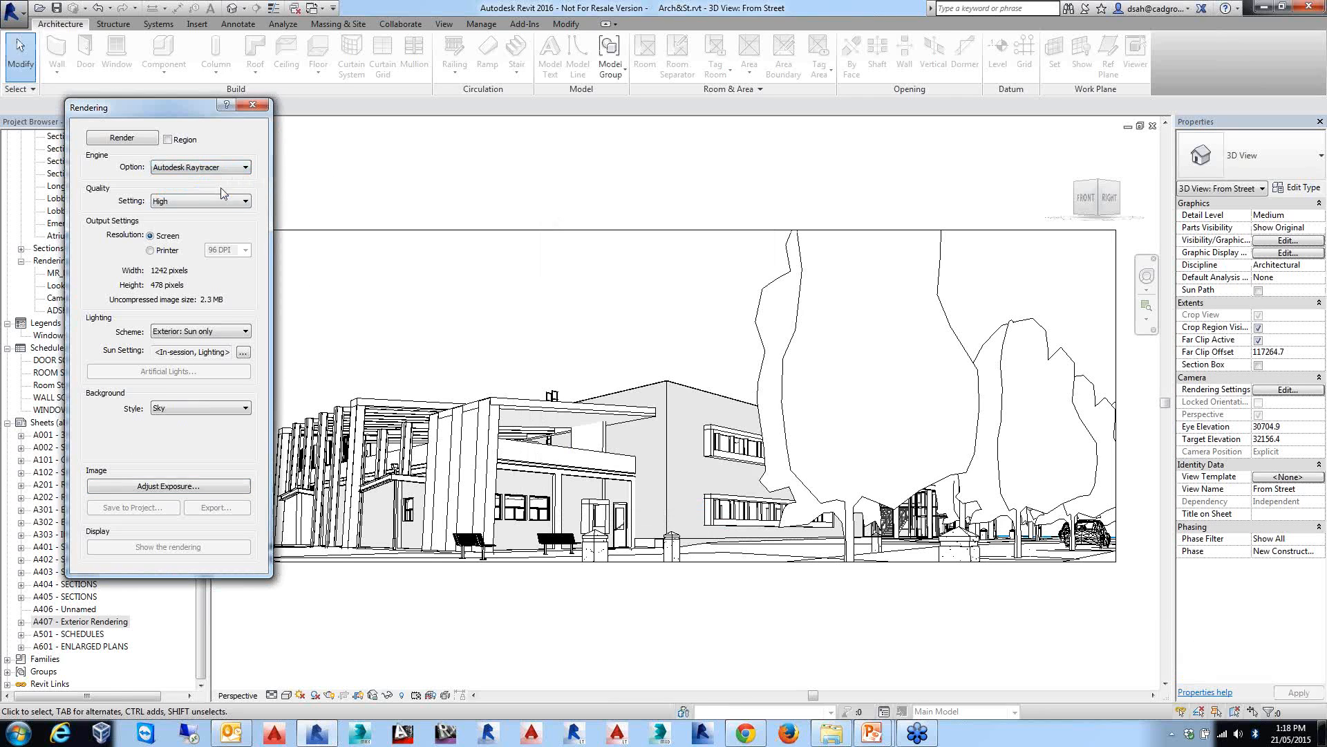
{"action": "left_click", "coordinate": [187, 487]}
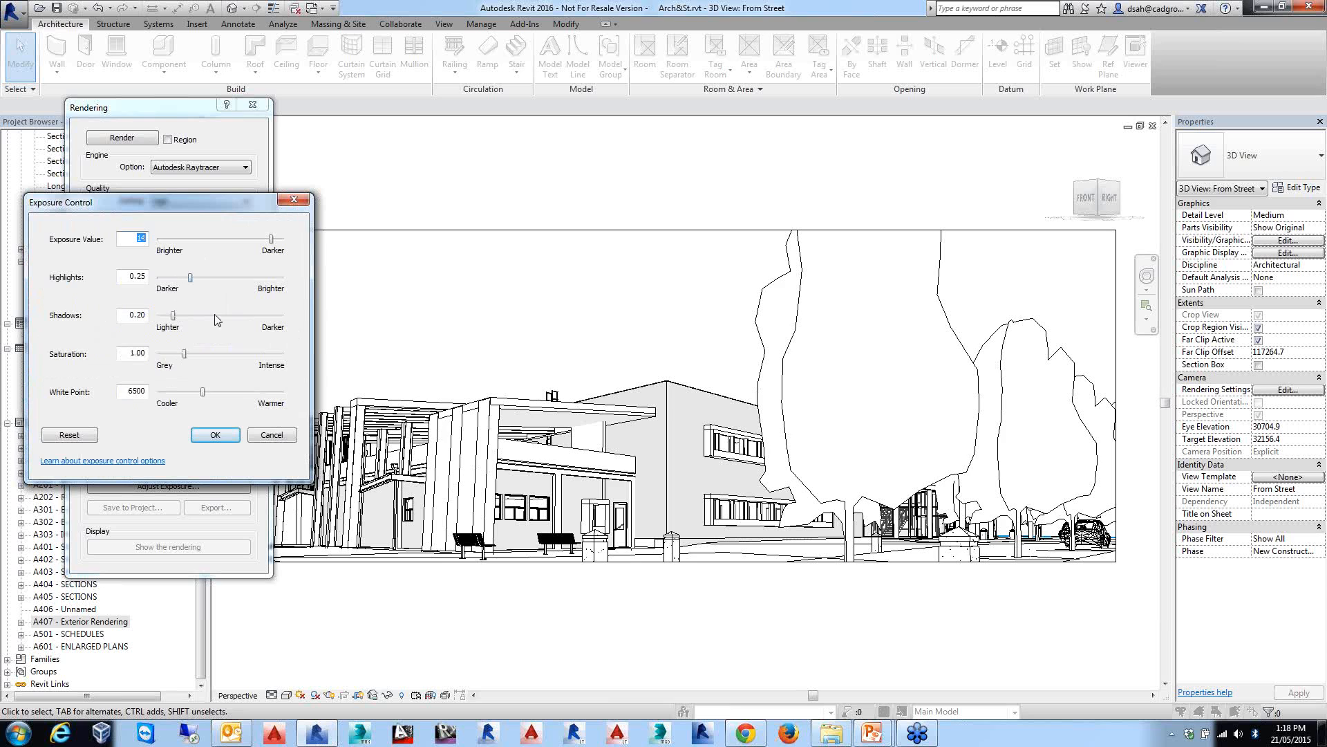
{"action": "left_click", "coordinate": [268, 436]}
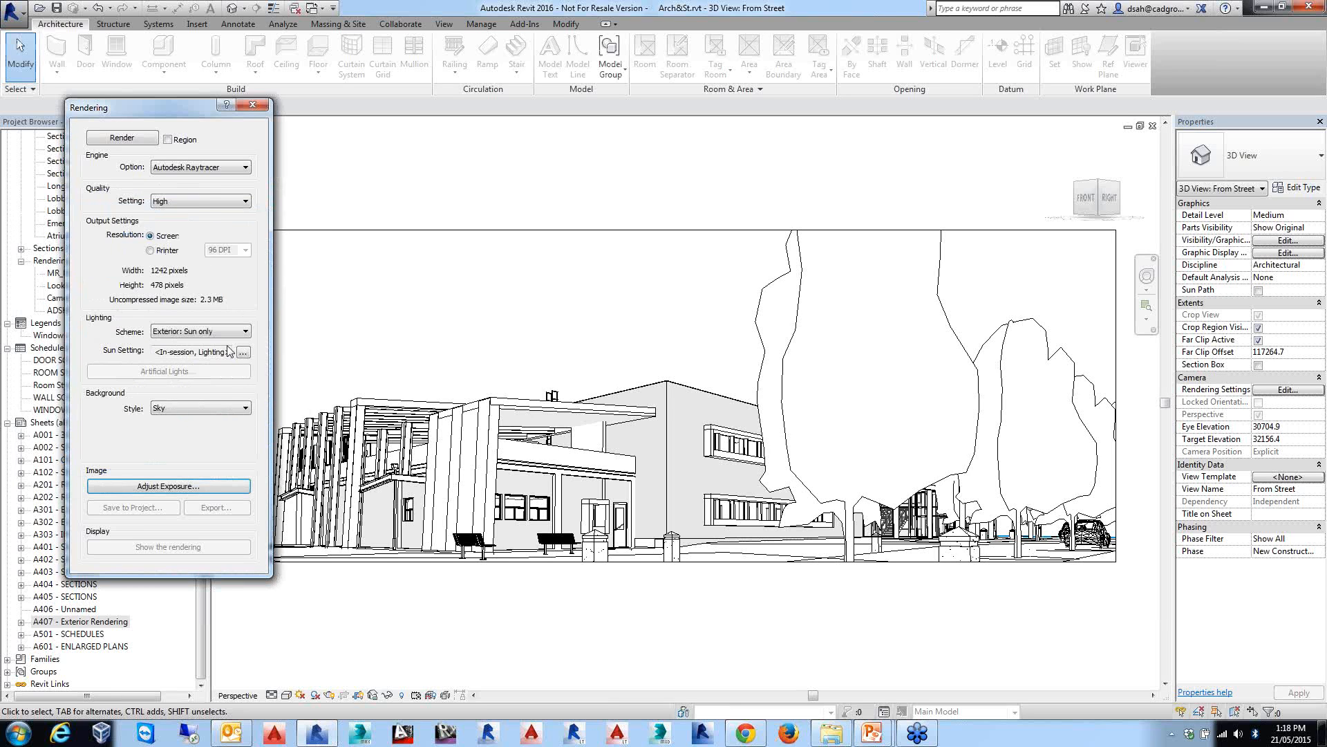
Set the rendering quality to Draft and render the From Street view.
{"action": "left_click", "coordinate": [192, 200]}
{"action": "left_click", "coordinate": [190, 214]}
{"action": "left_click", "coordinate": [115, 139]}
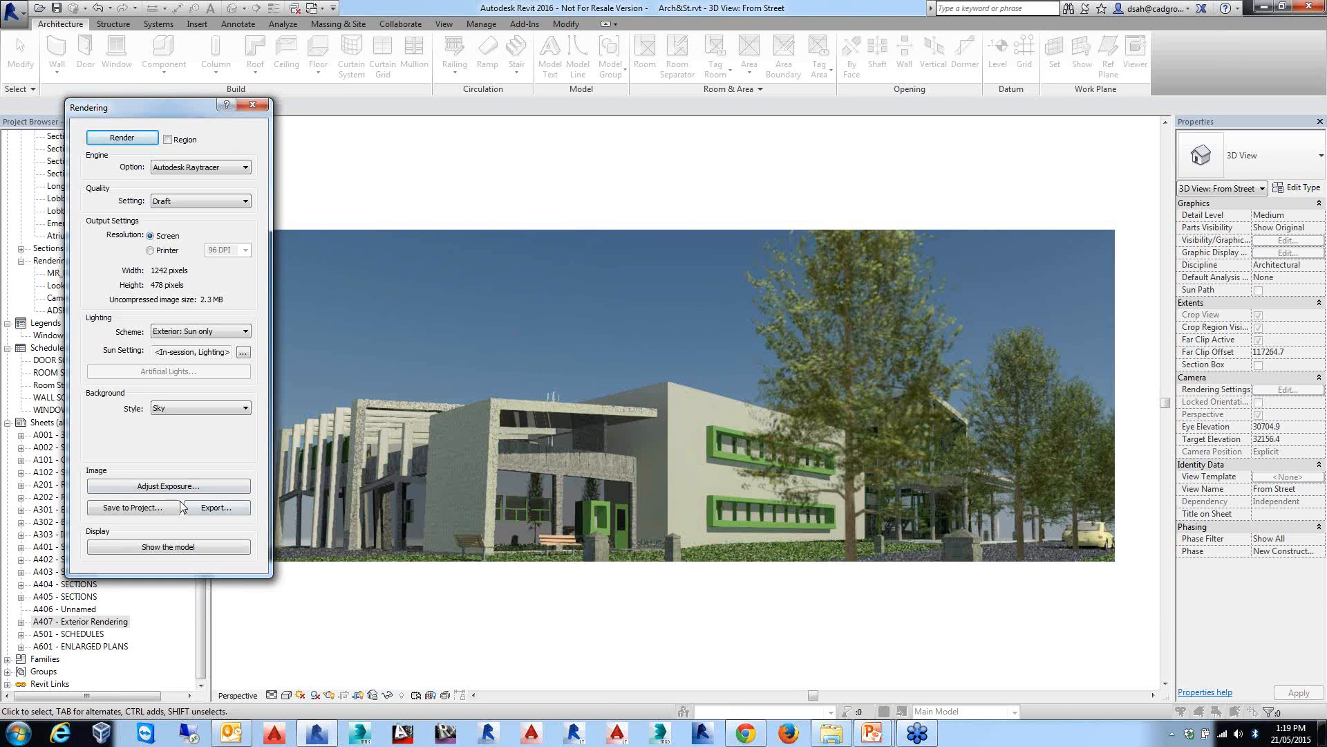
Set the rendering's exposure value to 12, and close the Rendering settings with the model displayed instead of the image.
{"action": "left_click", "coordinate": [158, 492]}
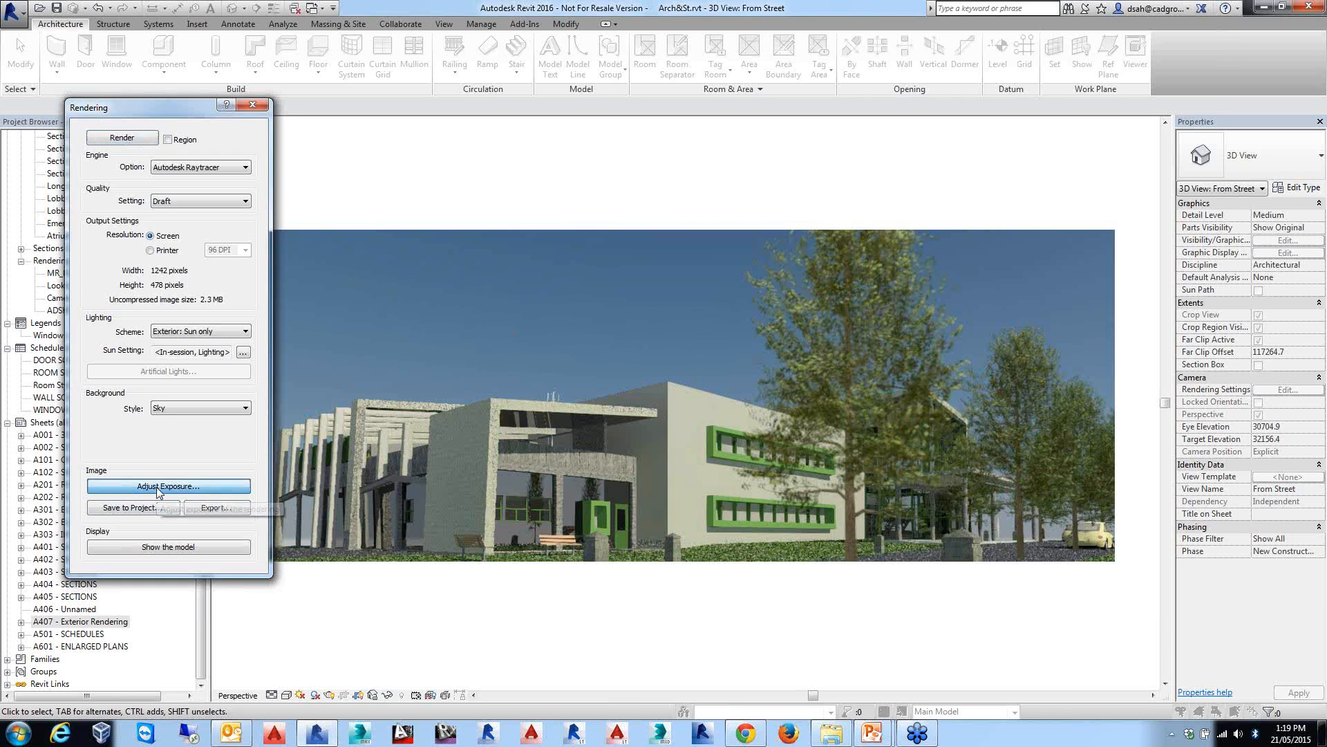
{"action": "left_click_drag", "start_coordinate": [155, 205], "coordinate": [692, 174]}
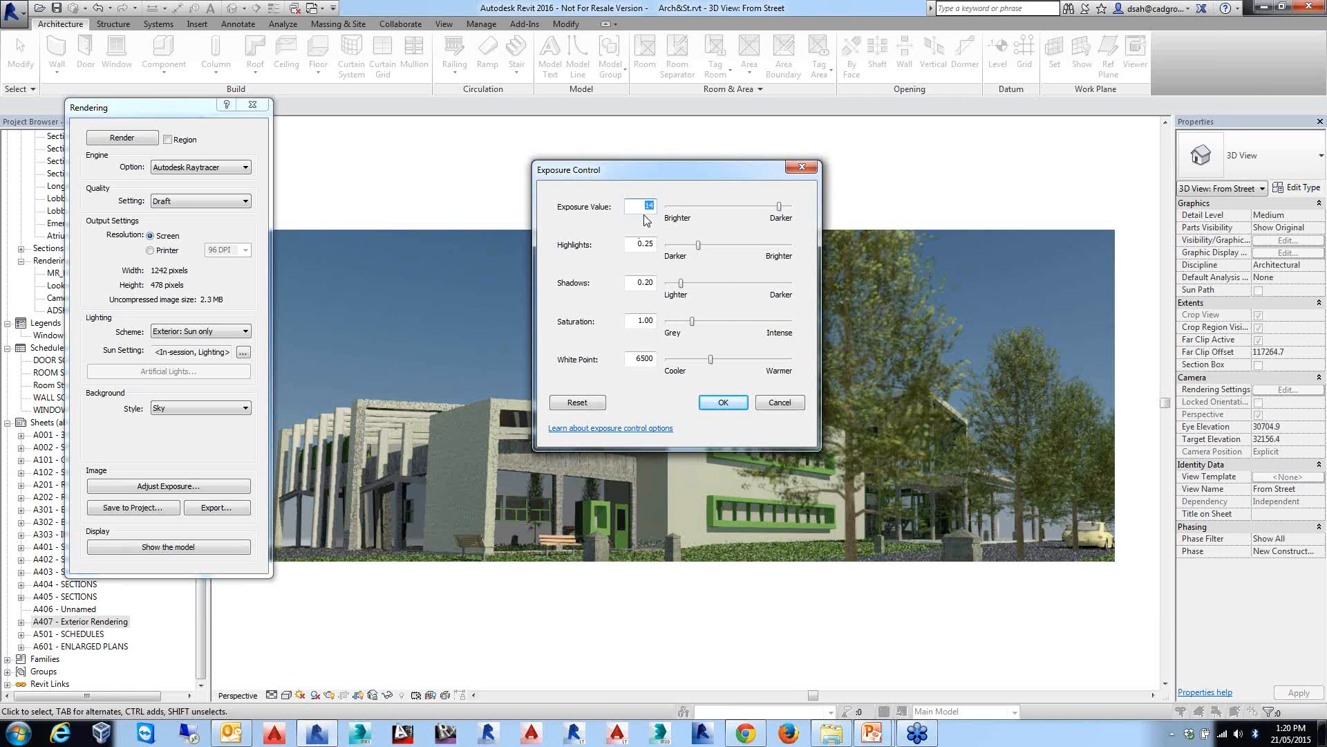
{"action": "key", "text": "Right"}
{"action": "left_click_drag", "start_coordinate": [642, 205], "coordinate": [665, 206]}
{"action": "type", "text": "12"}
{"action": "left_click", "coordinate": [709, 399]}
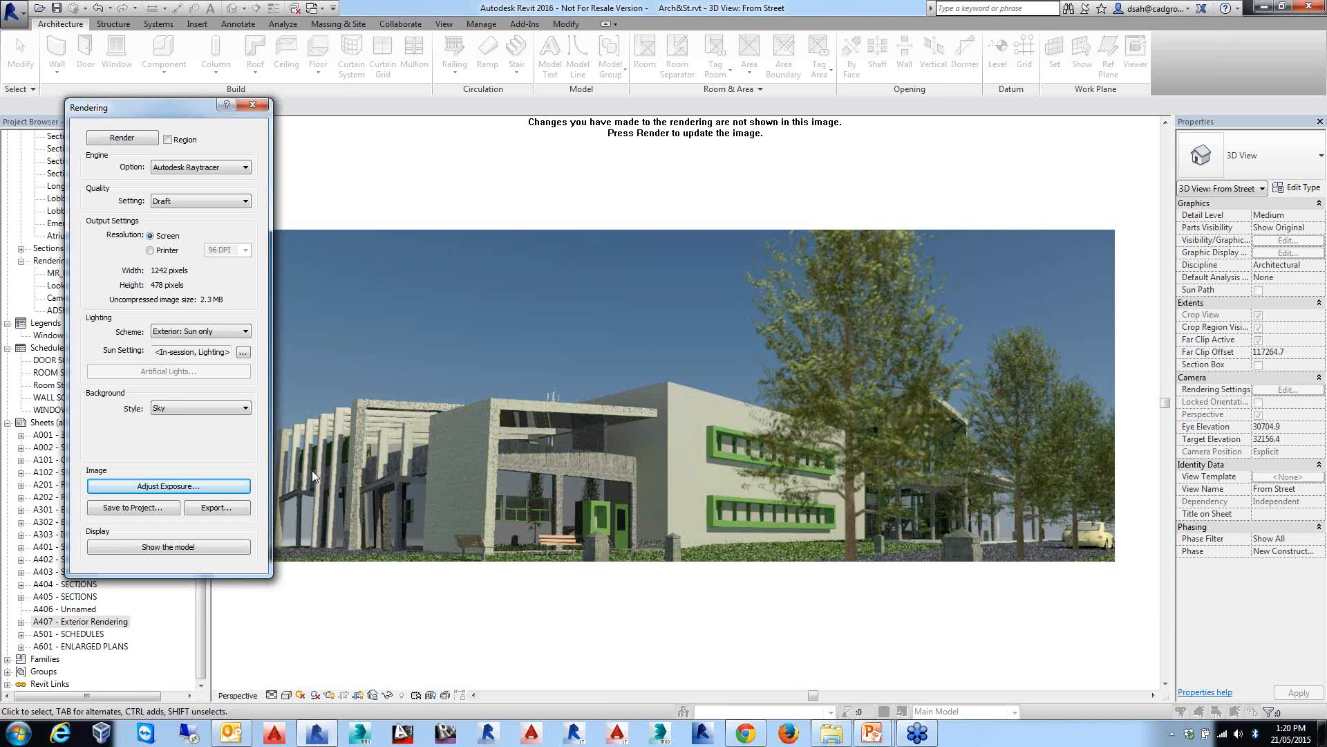
{"action": "left_click", "coordinate": [232, 547]}
{"action": "left_click", "coordinate": [252, 104]}
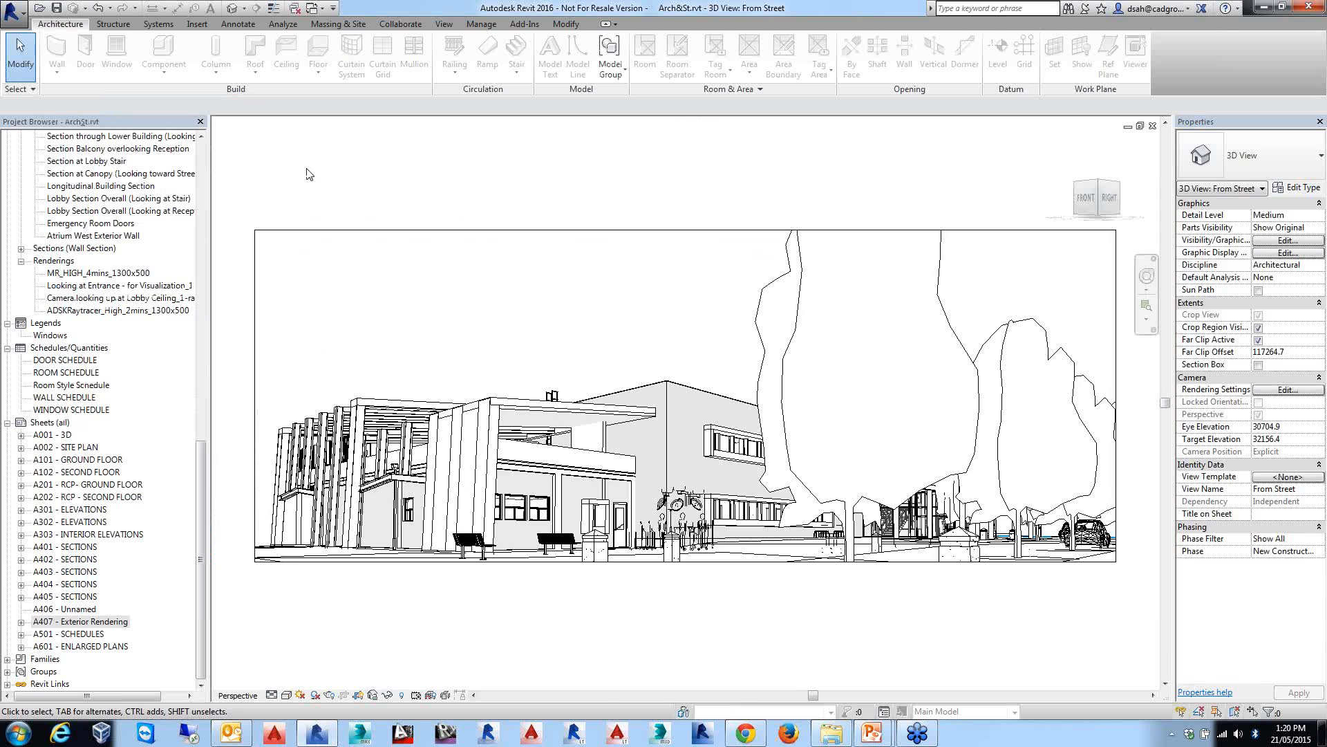
{"action": "left_click", "coordinate": [201, 158]}
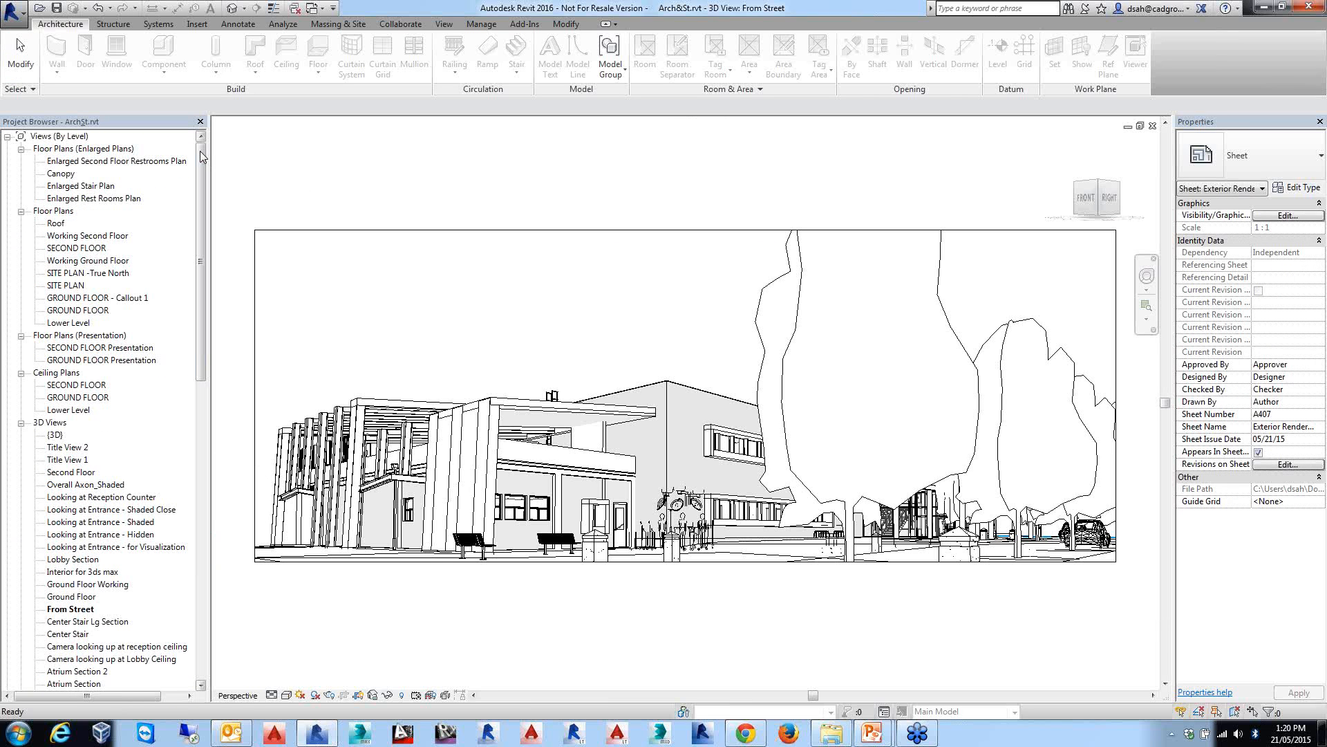
{"action": "double_click", "coordinate": [55, 435]}
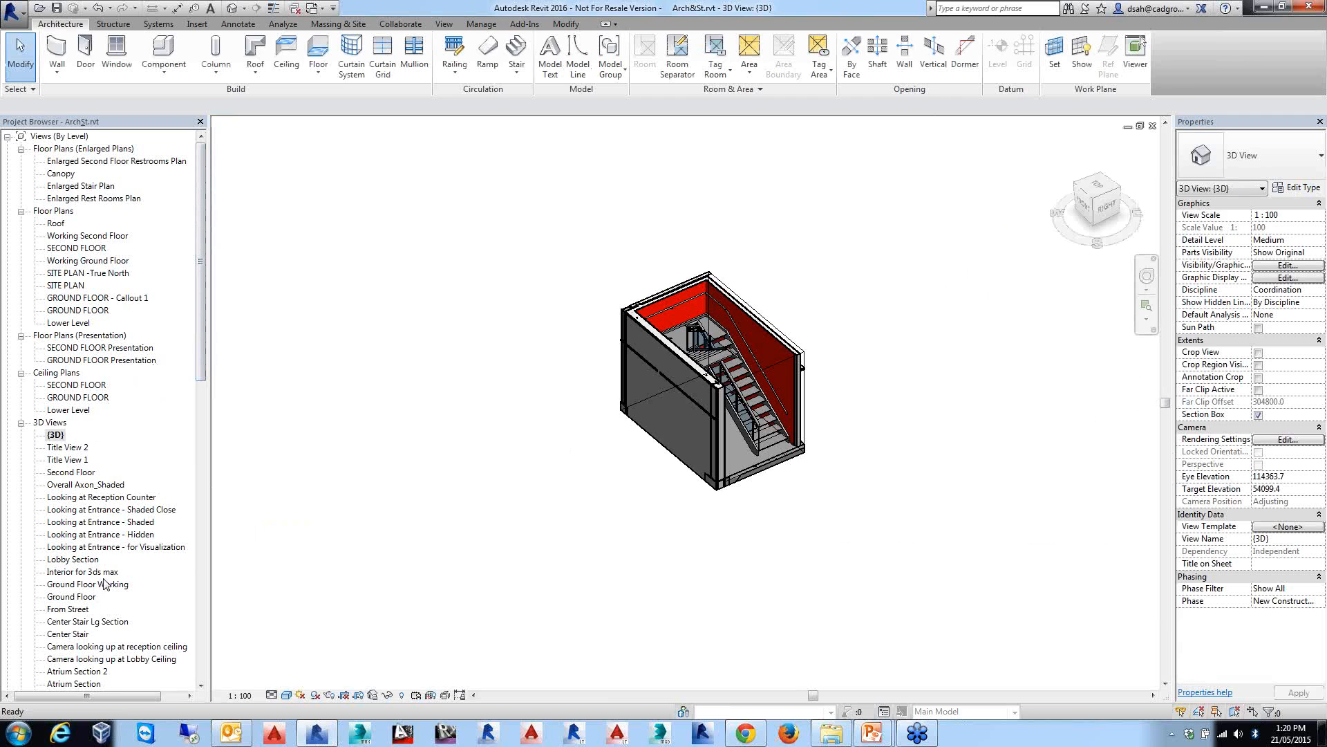
{"action": "left_click", "coordinate": [1153, 126]}
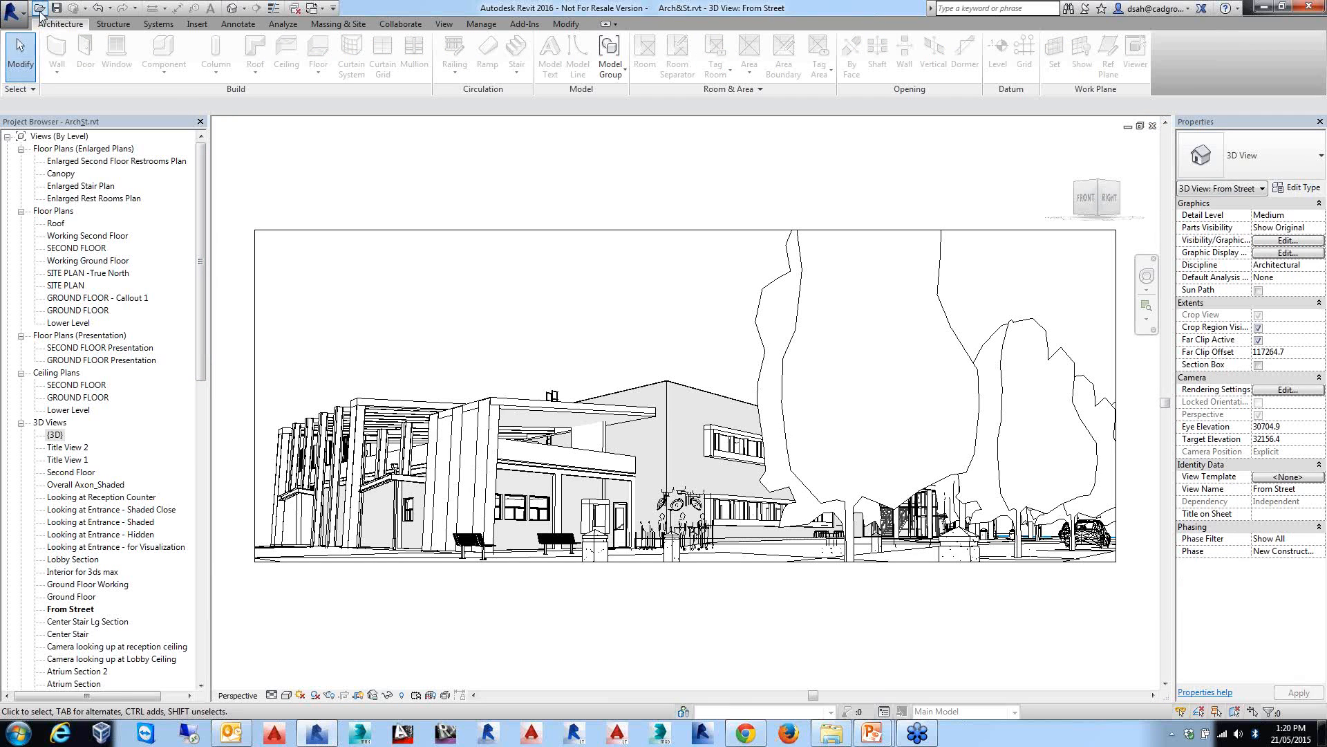
Open the EnergyAnalysis2014.rvt project from the Architecture folder and orbit its 3D view to show the building from outside.
{"action": "key", "text": "ctrl+o"}
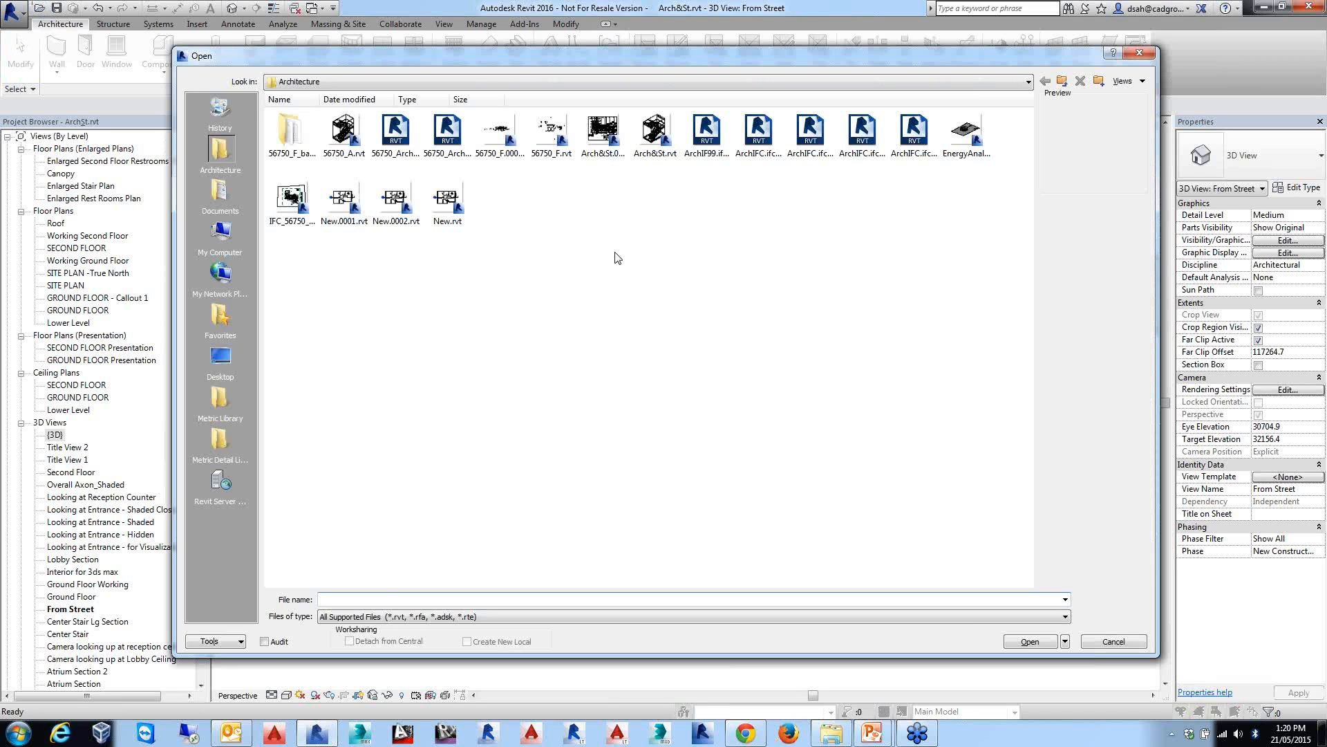
{"action": "double_click", "coordinate": [965, 132]}
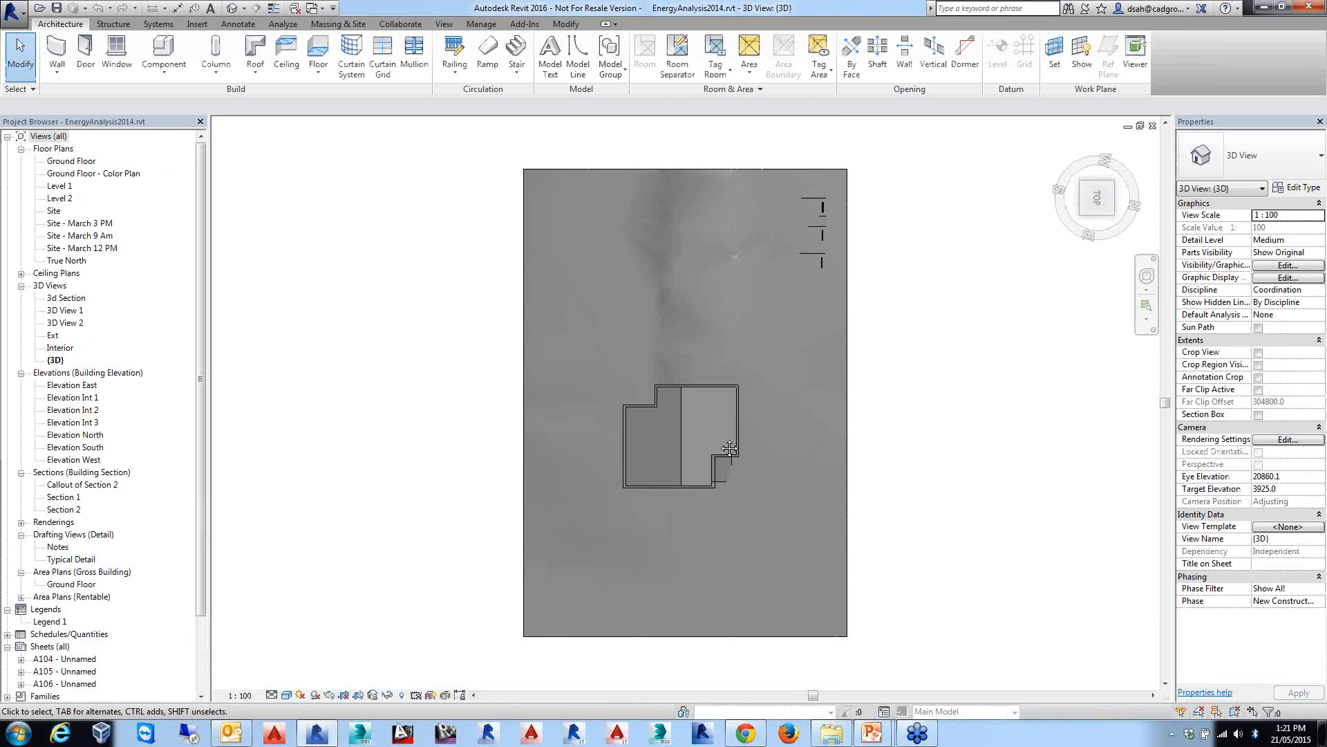
{"action": "middle_click_drag", "start_coordinate": [719, 438], "coordinate": [697, 387], "text": "shift"}
{"action": "scroll", "coordinate": [697, 387], "scroll_direction": "up", "scroll_amount": 3}
{"action": "middle_click_drag", "start_coordinate": [716, 332], "coordinate": [713, 315], "text": "shift"}
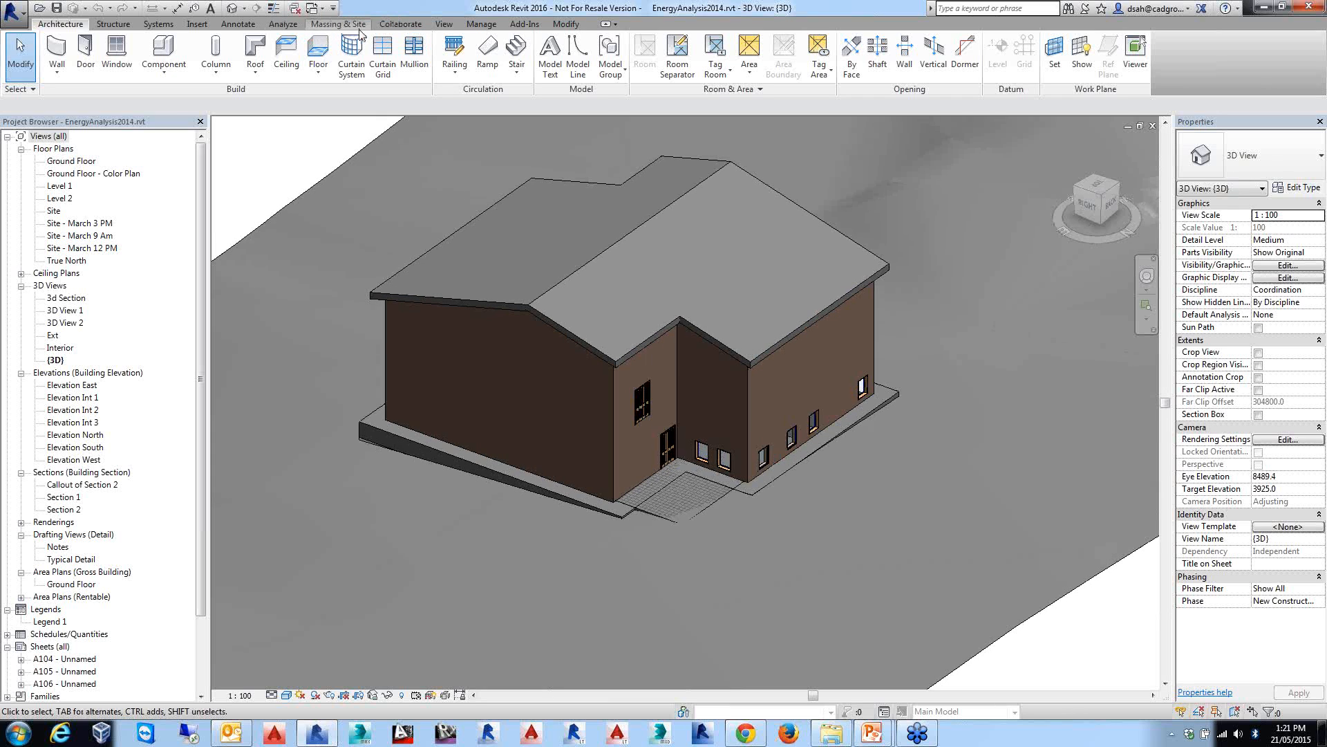
Create the building's energy analytical model and continue working in the 3D Energy Model view without running a simulation.
{"action": "left_click", "coordinate": [290, 27]}
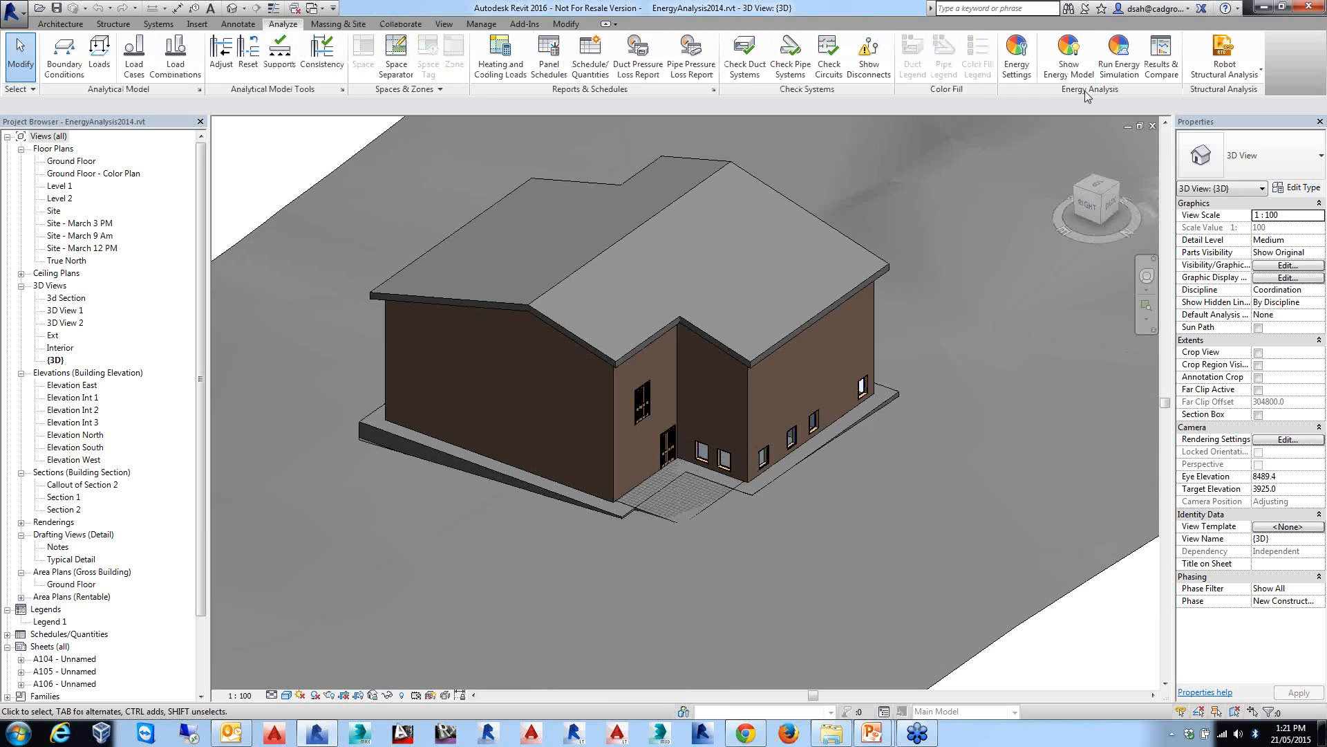
{"action": "middle_click_drag", "start_coordinate": [877, 245], "coordinate": [903, 289]}
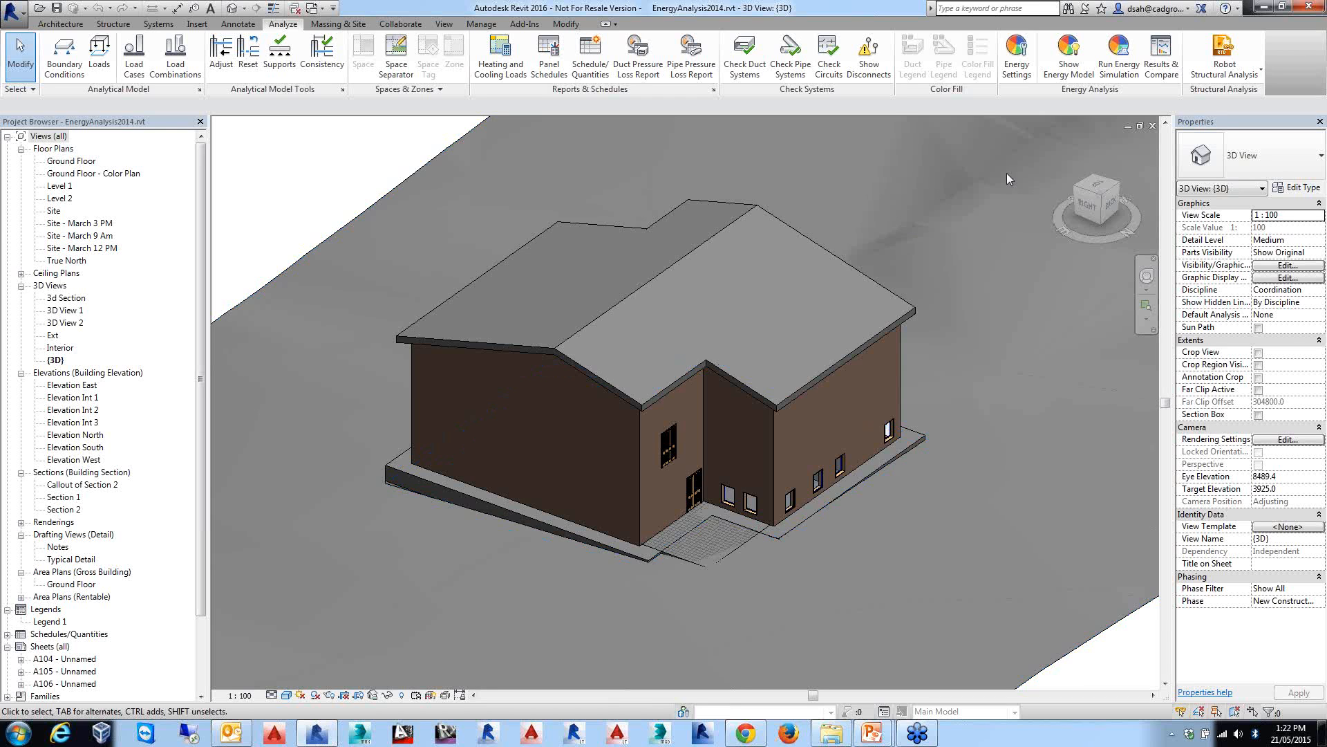
{"action": "left_click", "coordinate": [1068, 77]}
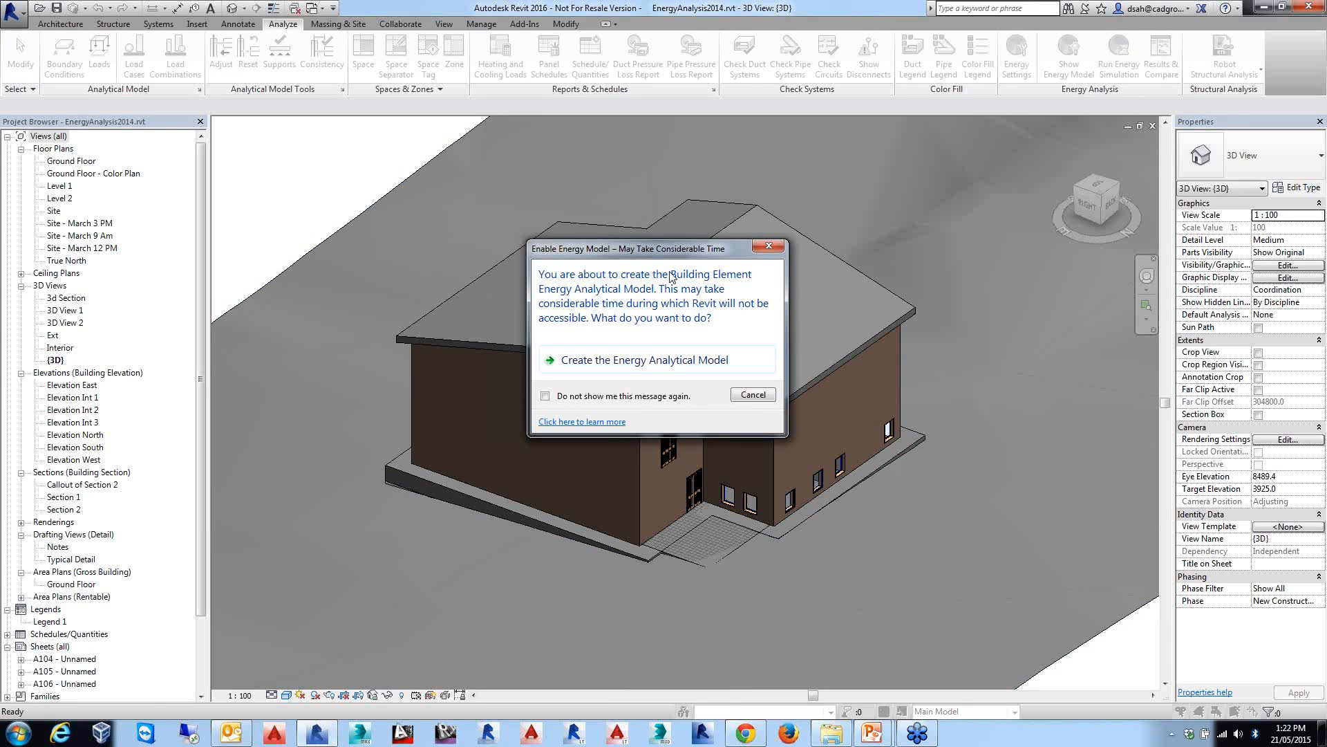
{"action": "left_click", "coordinate": [680, 368]}
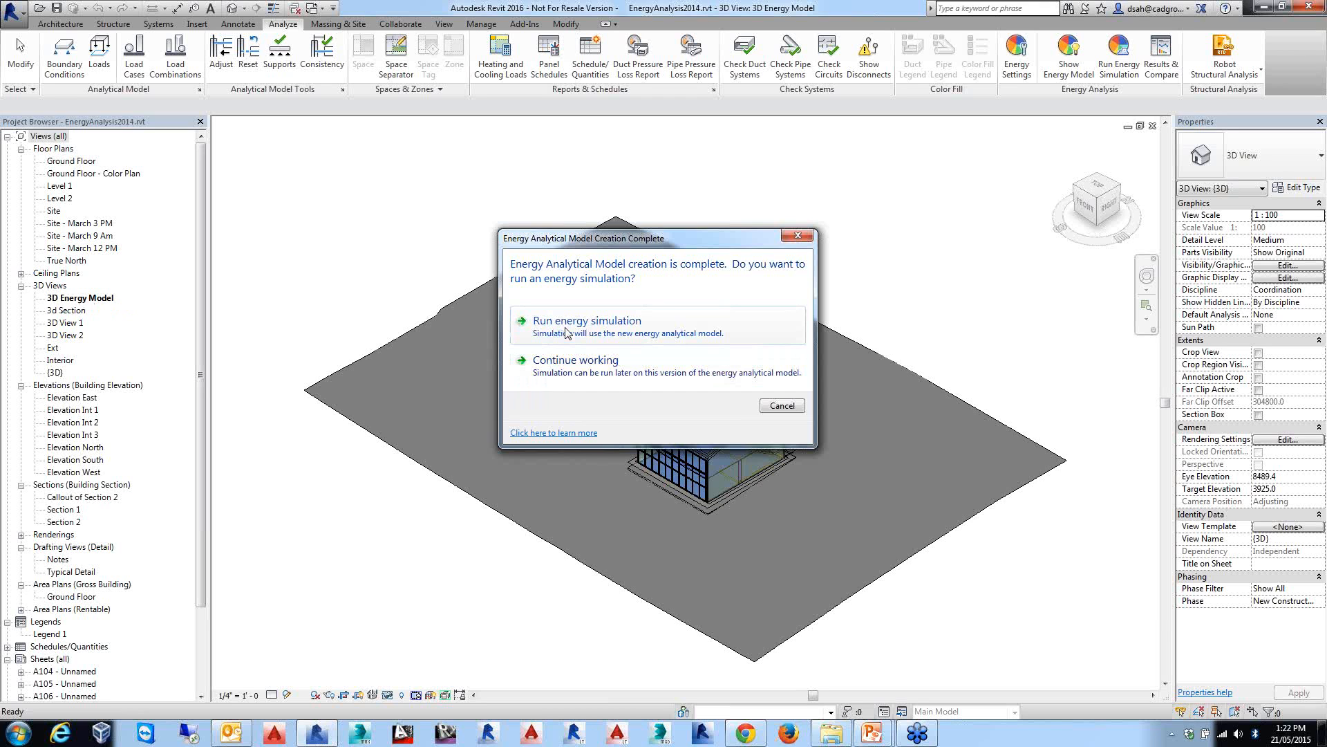
{"action": "left_click", "coordinate": [601, 366]}
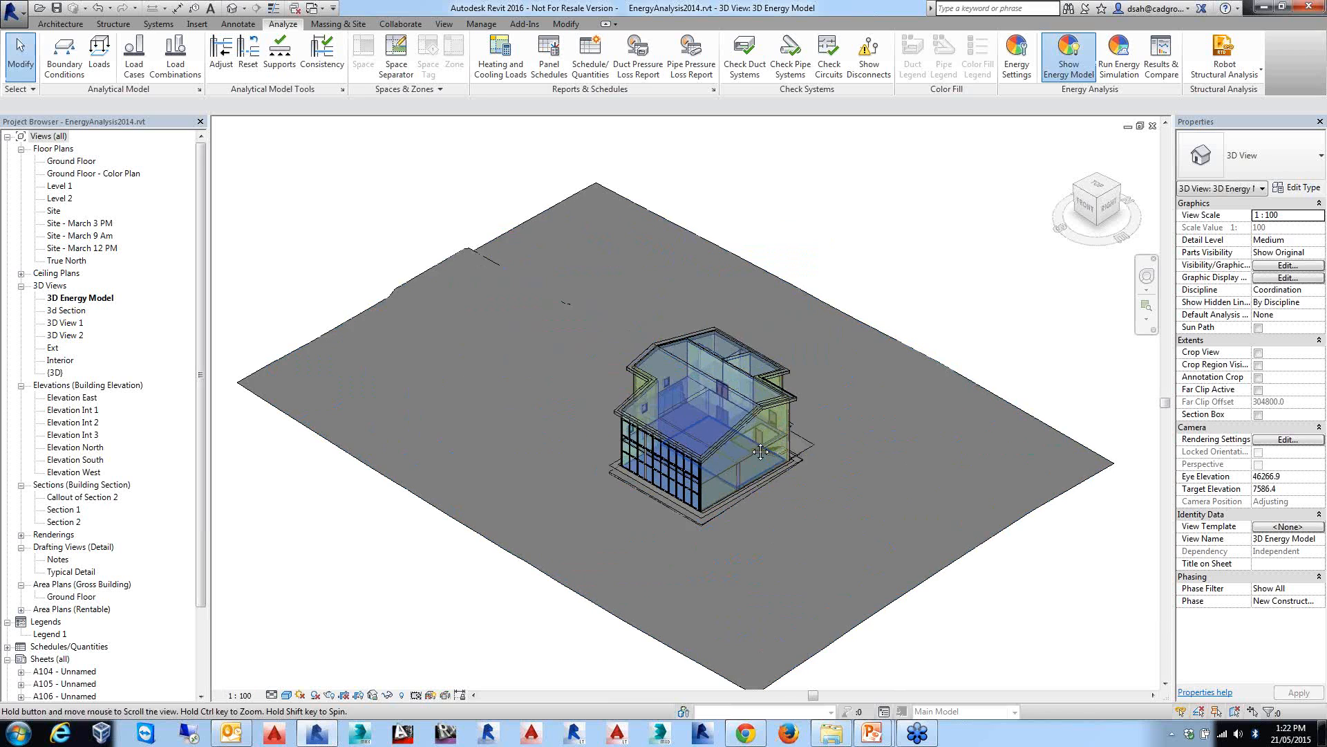
{"action": "scroll", "coordinate": [760, 446], "scroll_direction": "up", "scroll_amount": 3}
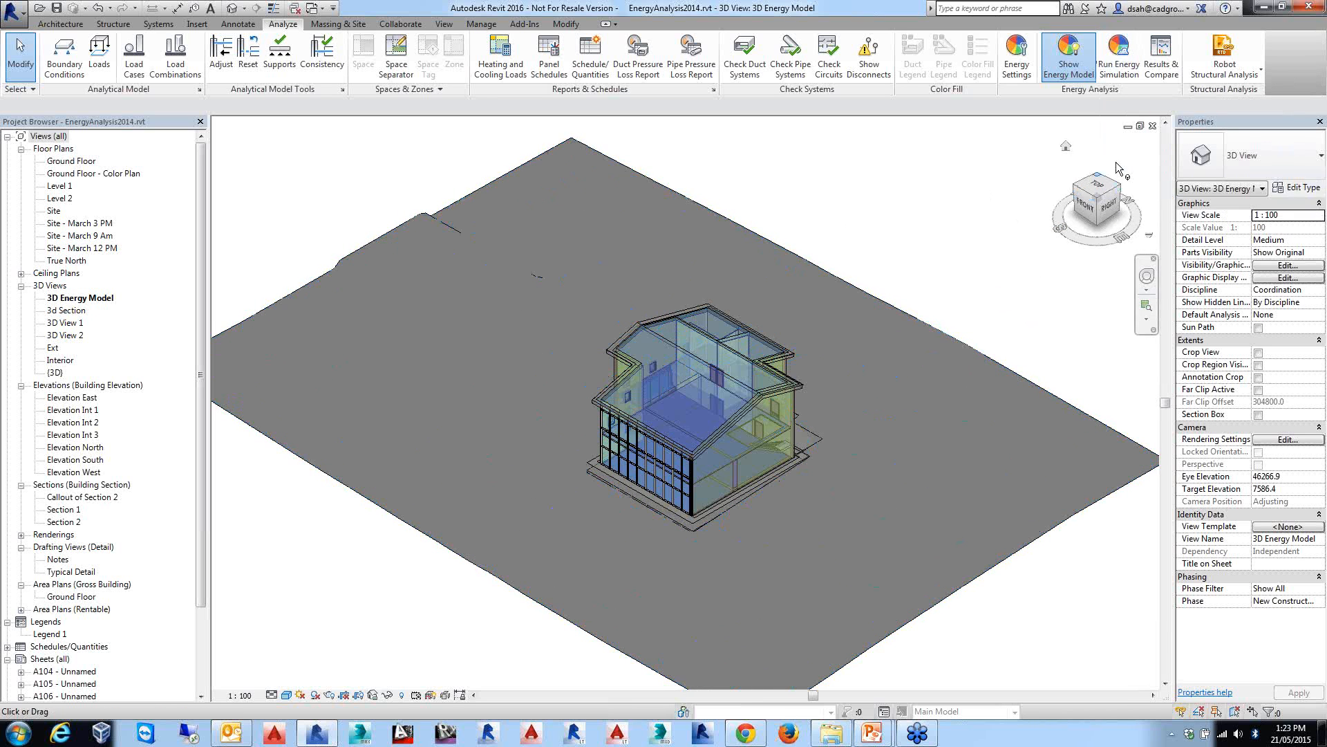
{"action": "left_click", "coordinate": [876, 741]}
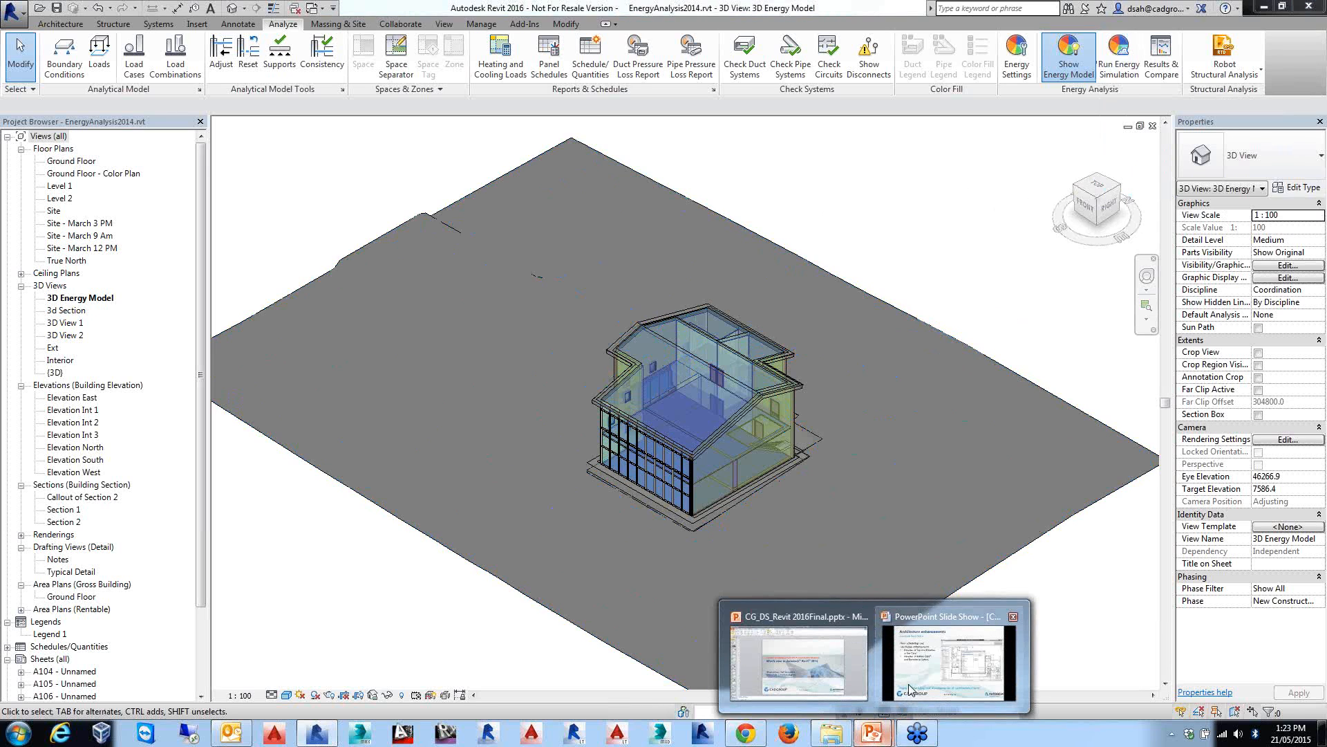
{"action": "left_click", "coordinate": [910, 689]}
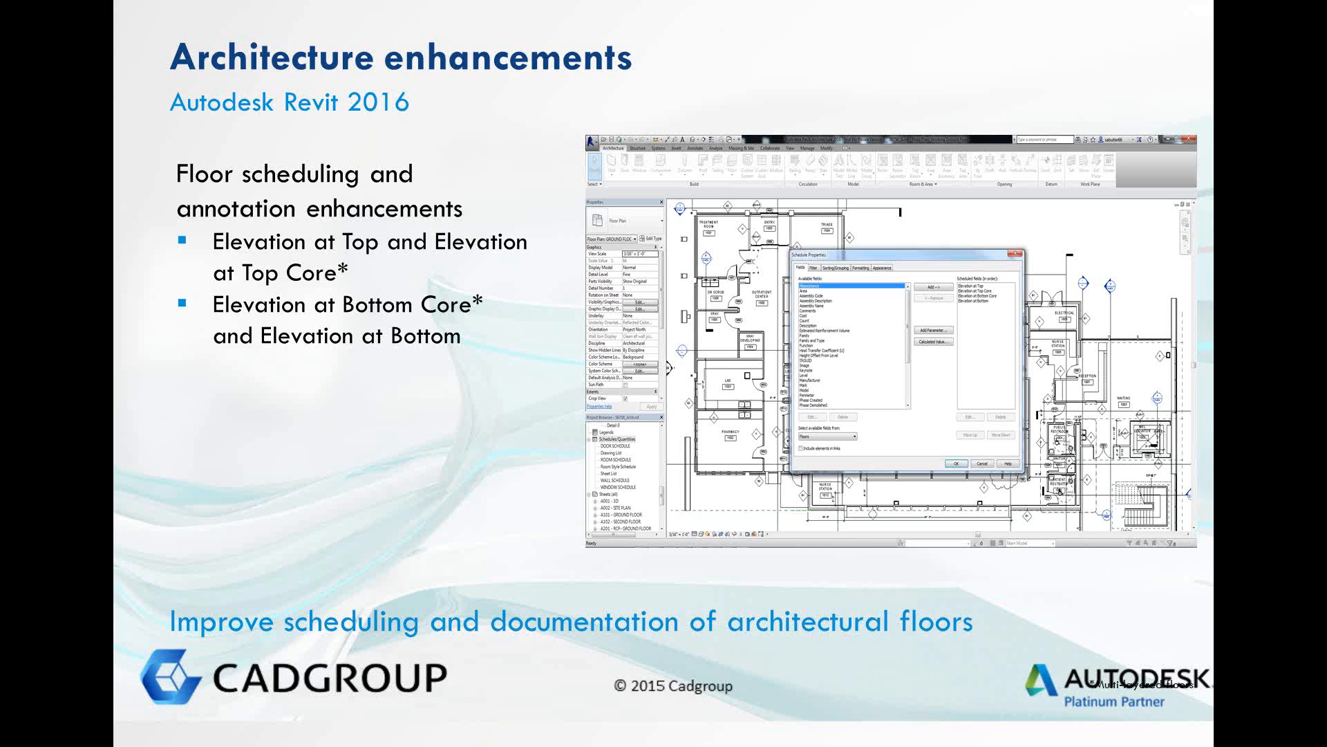
{"action": "key", "text": "Right"}
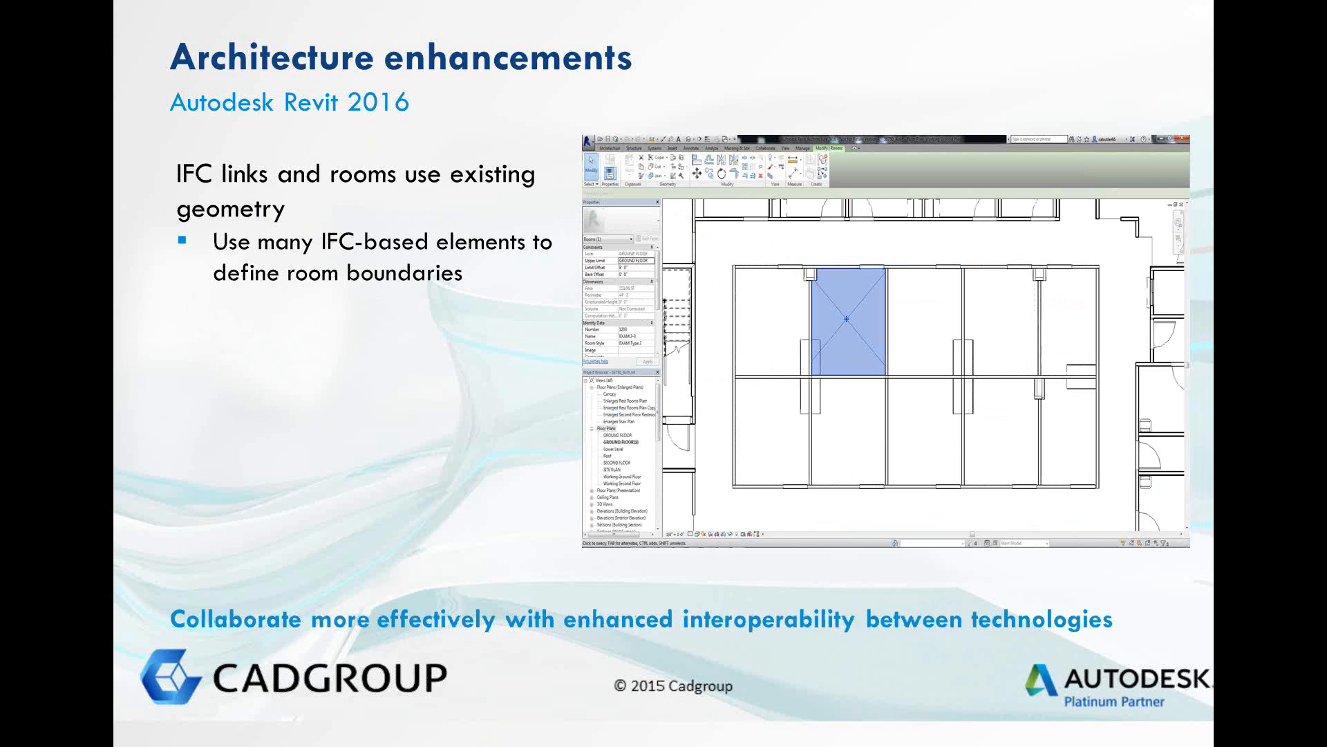
{"action": "key", "text": "Right"}
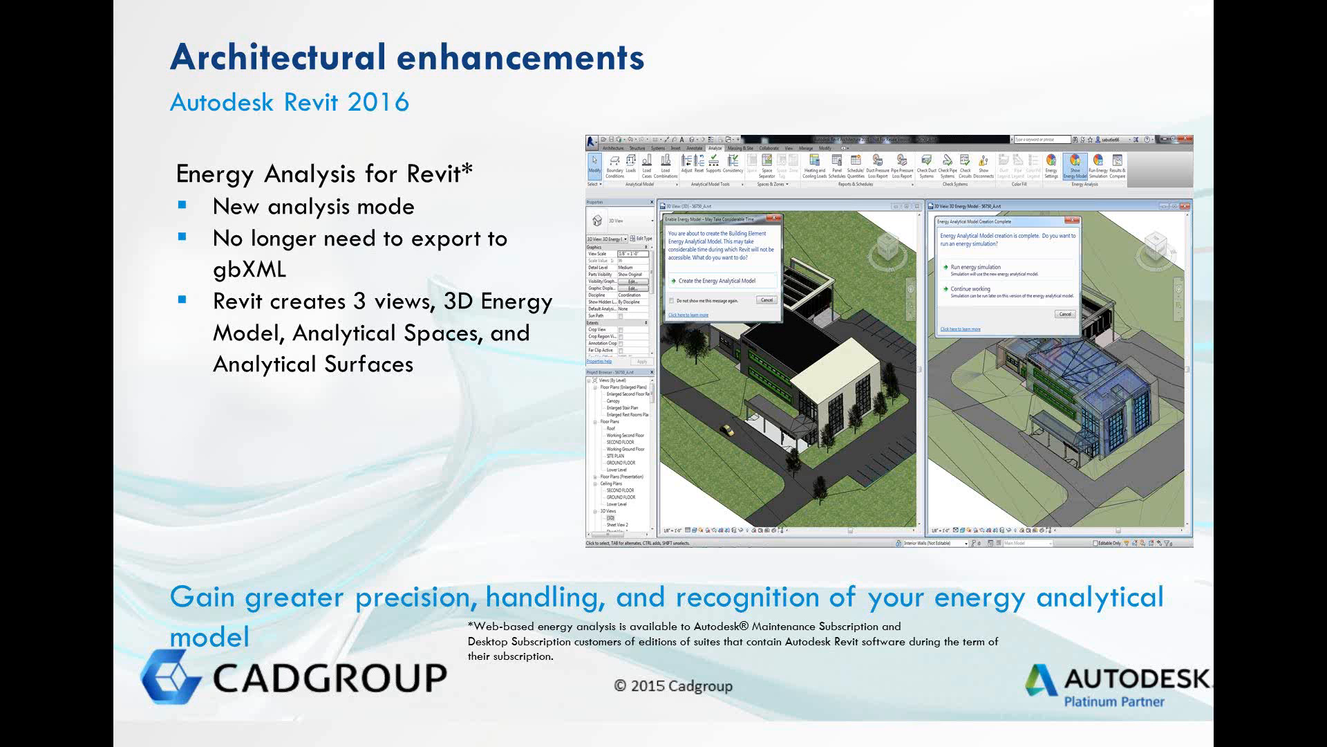
{"action": "key", "text": "Right"}
{"action": "key", "text": "alt+Tab"}
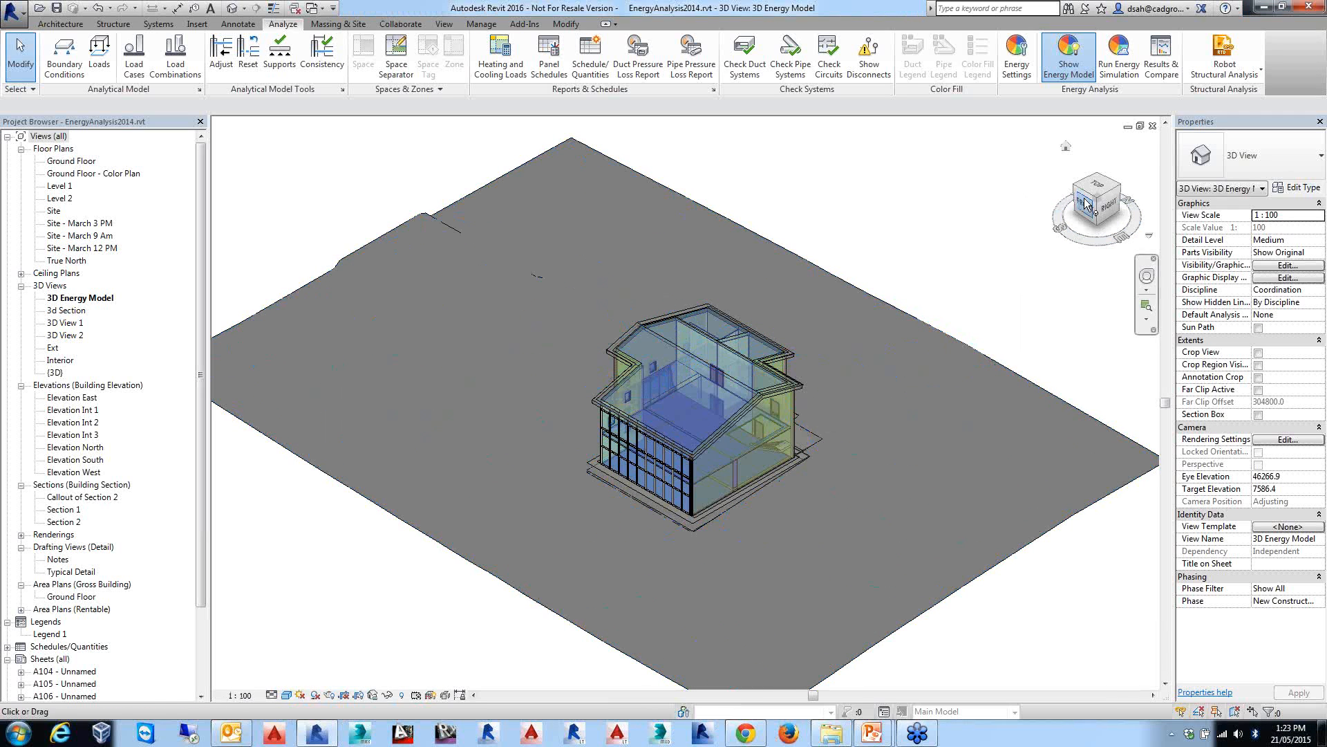
Close the 3D Energy Model view and switch to the From Street view of Arch&St.rvt without opening another file.
{"action": "left_click", "coordinate": [1153, 127]}
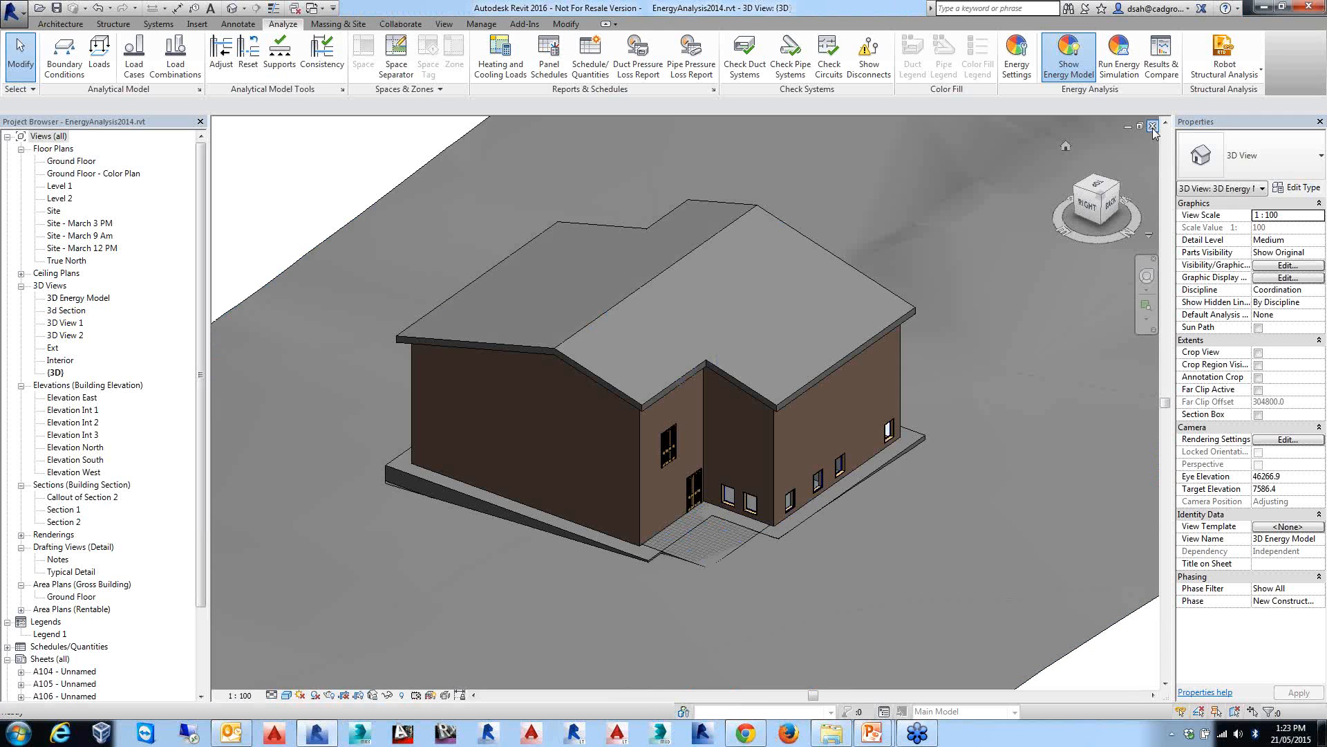
{"action": "left_click", "coordinate": [315, 9]}
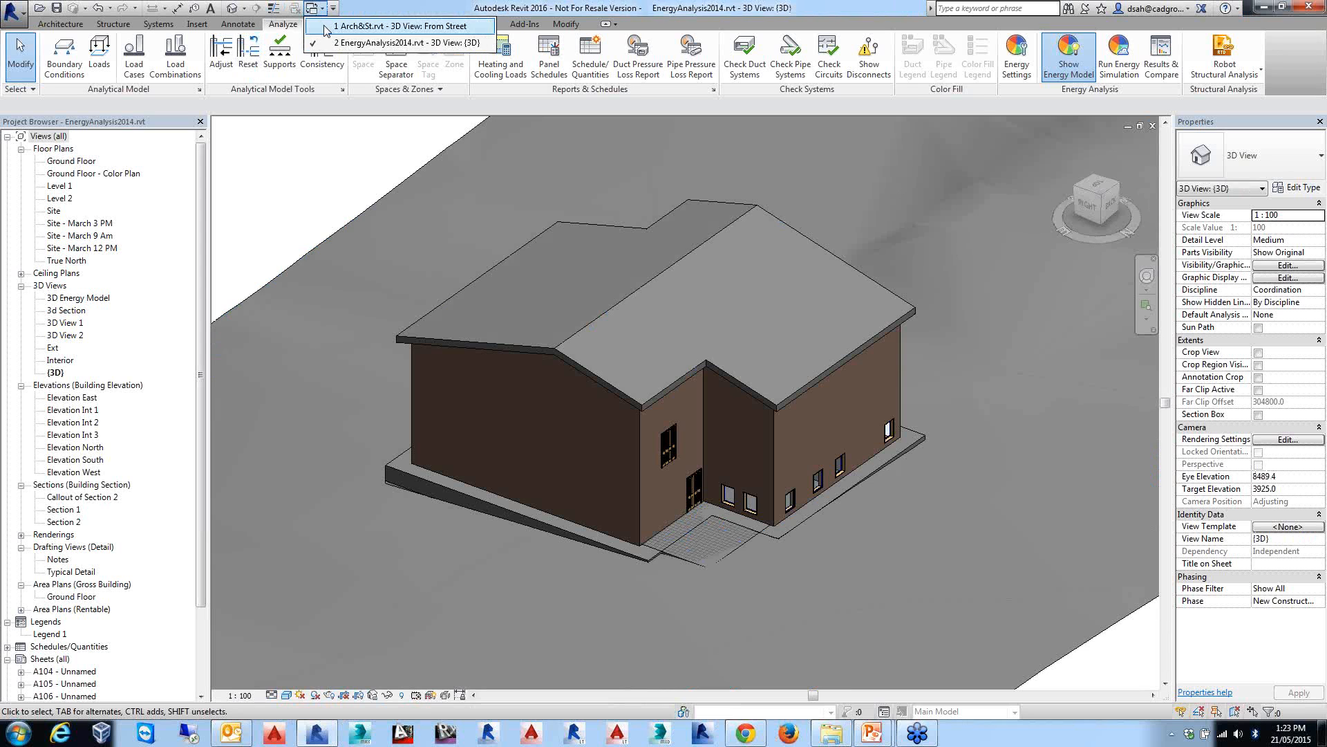
{"action": "left_click", "coordinate": [360, 26]}
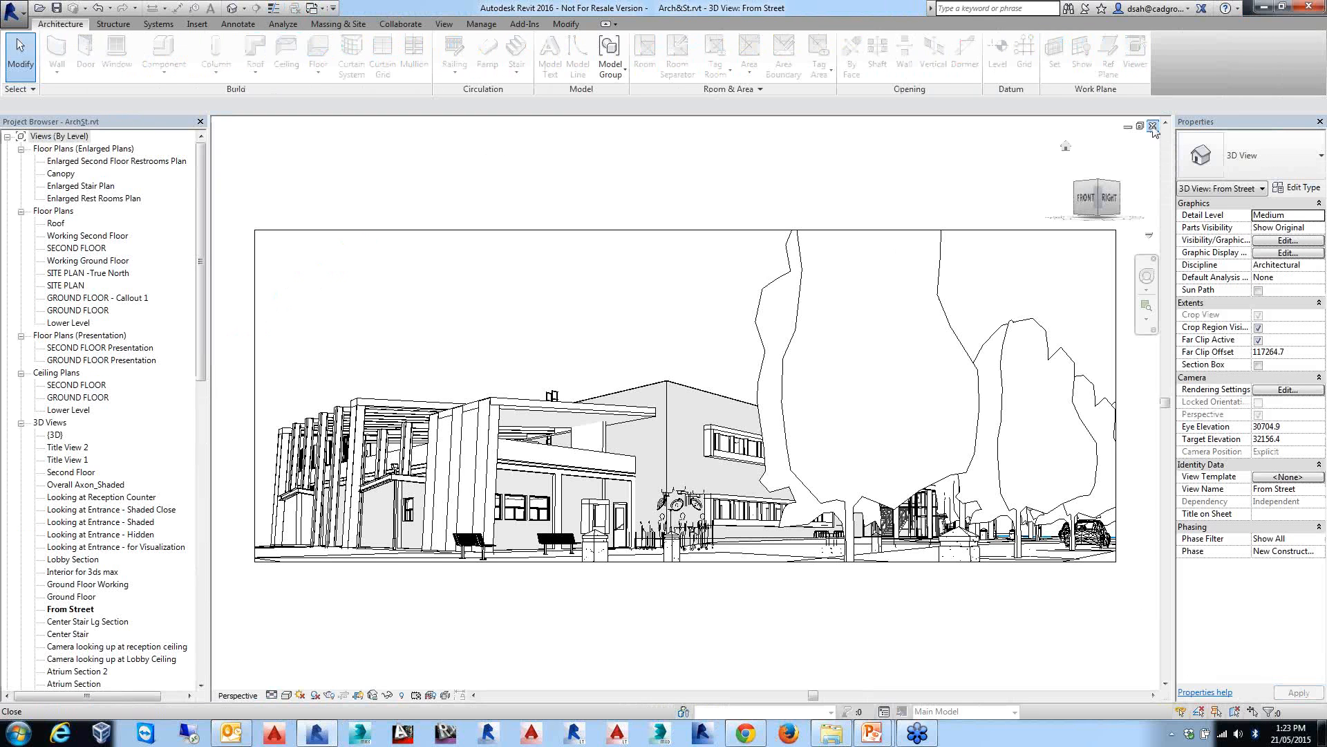
{"action": "left_click", "coordinate": [40, 9]}
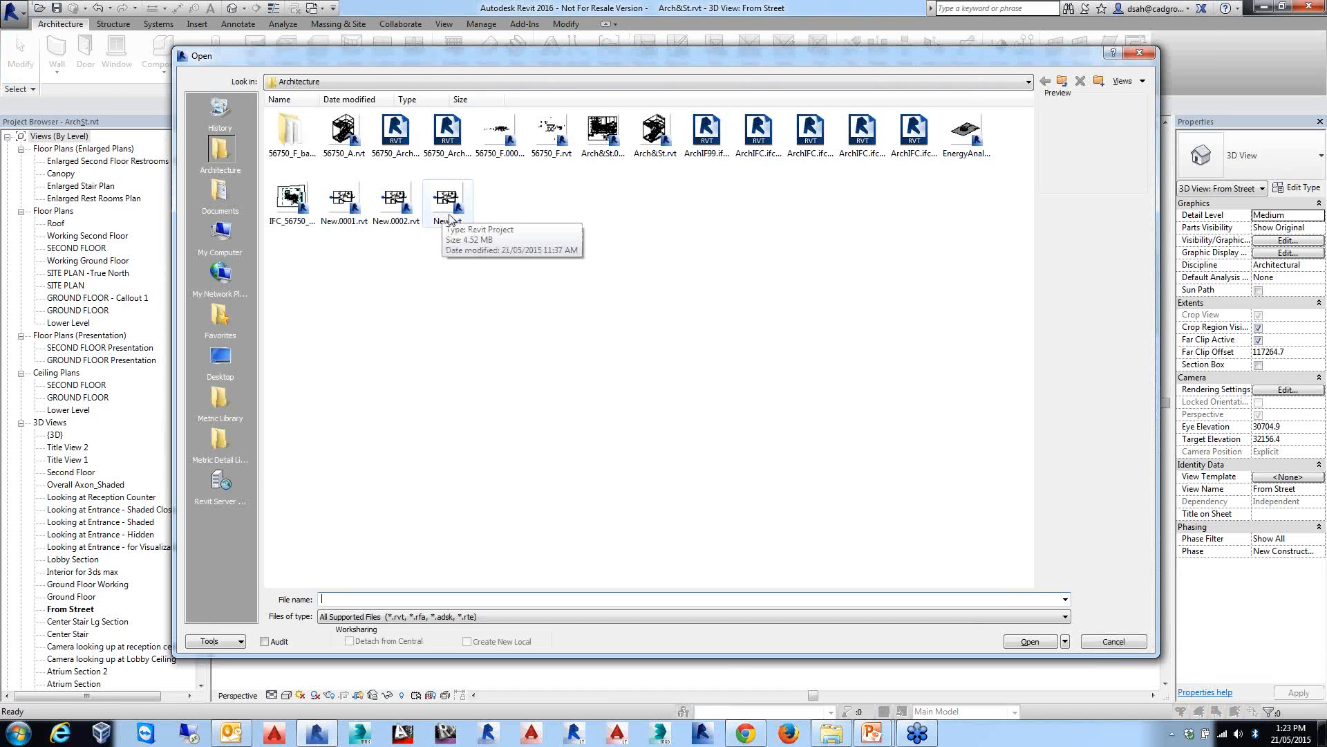
{"action": "left_click", "coordinate": [1113, 641]}
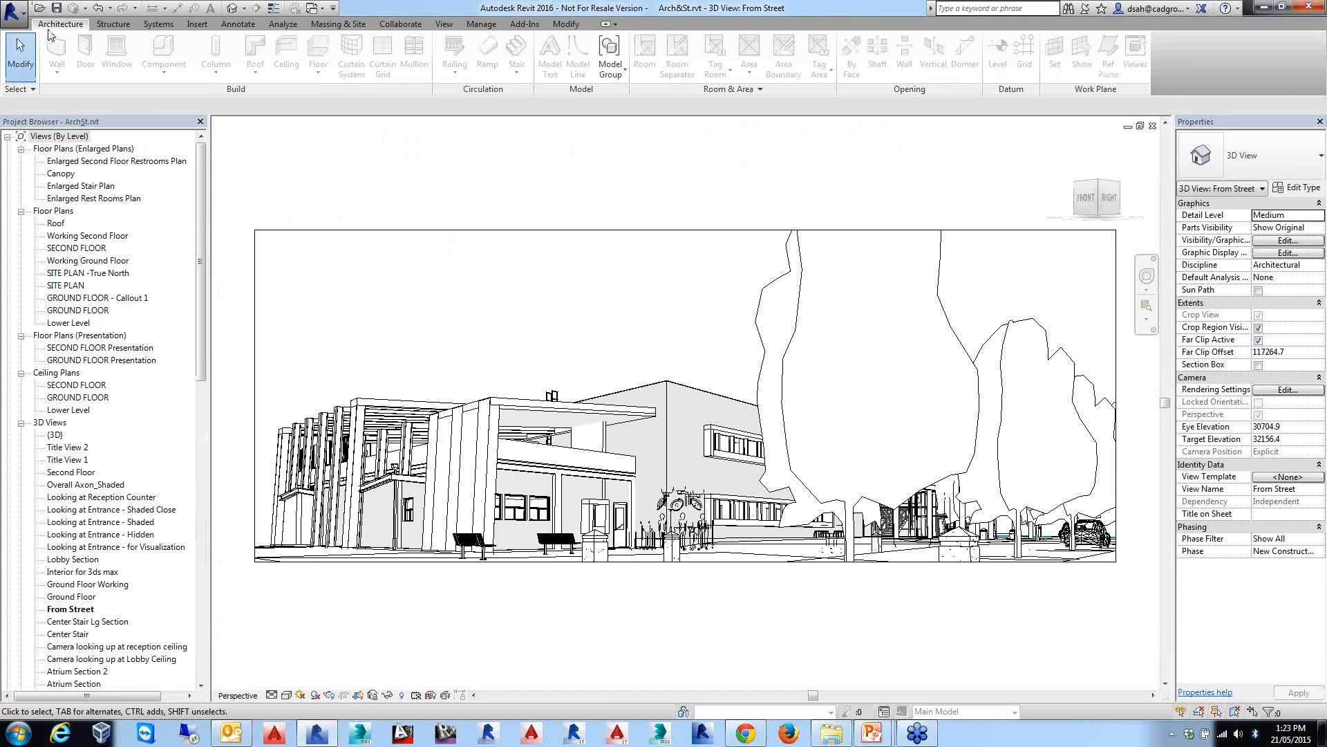
Create a new project from one of the other listed template files instead of the Construction Template.
{"action": "left_click", "coordinate": [16, 11]}
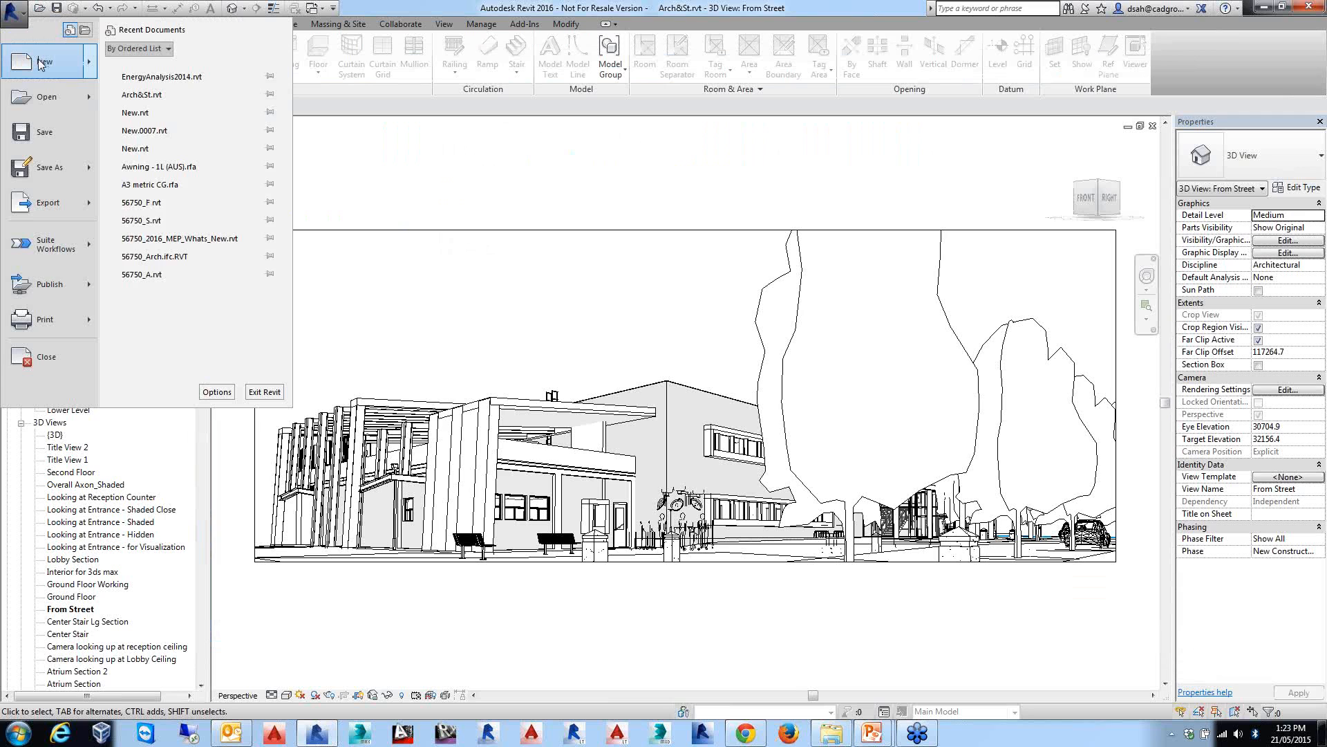
{"action": "mouse_move", "coordinate": [41, 61]}
{"action": "left_click", "coordinate": [173, 62]}
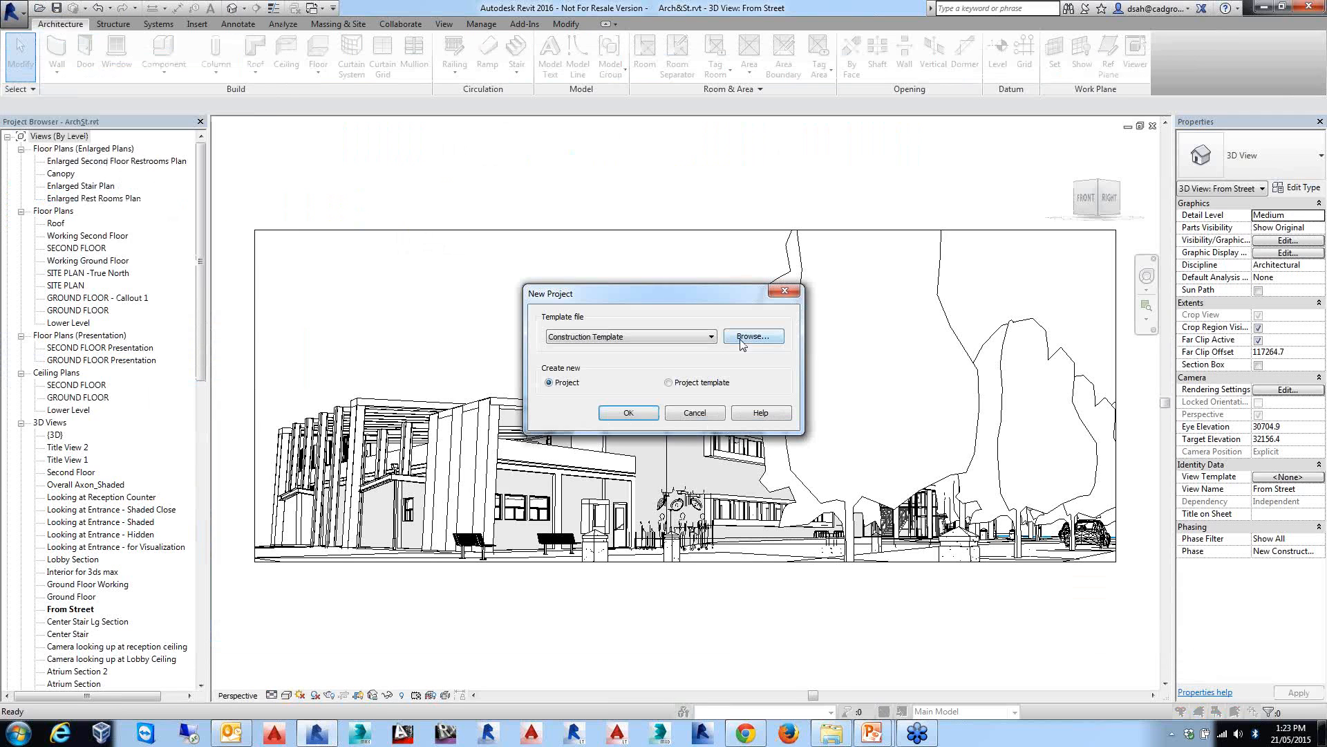
{"action": "left_click", "coordinate": [618, 337]}
{"action": "left_click", "coordinate": [592, 358]}
{"action": "left_click", "coordinate": [629, 413]}
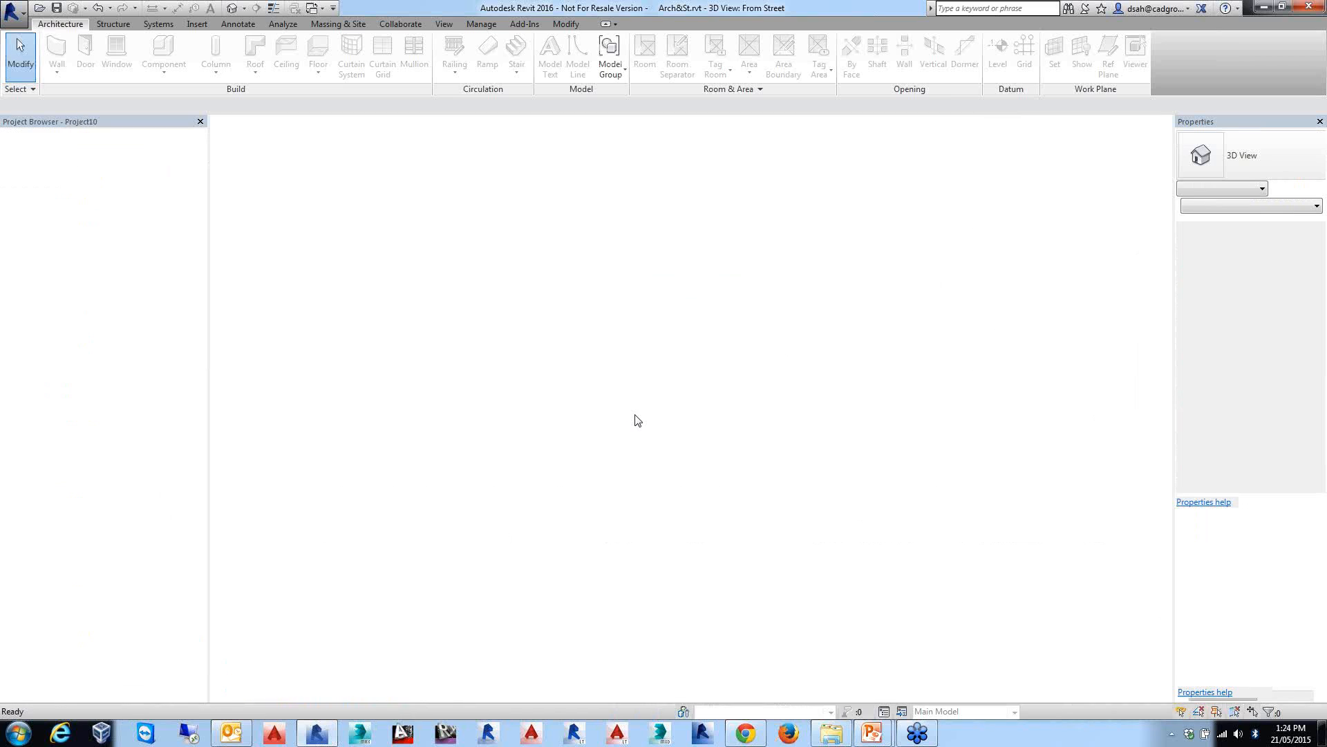
Link the ArchIF99.ifc file from the Architecture folder into the new project's Ground Floor plan.
{"action": "left_click", "coordinate": [197, 24]}
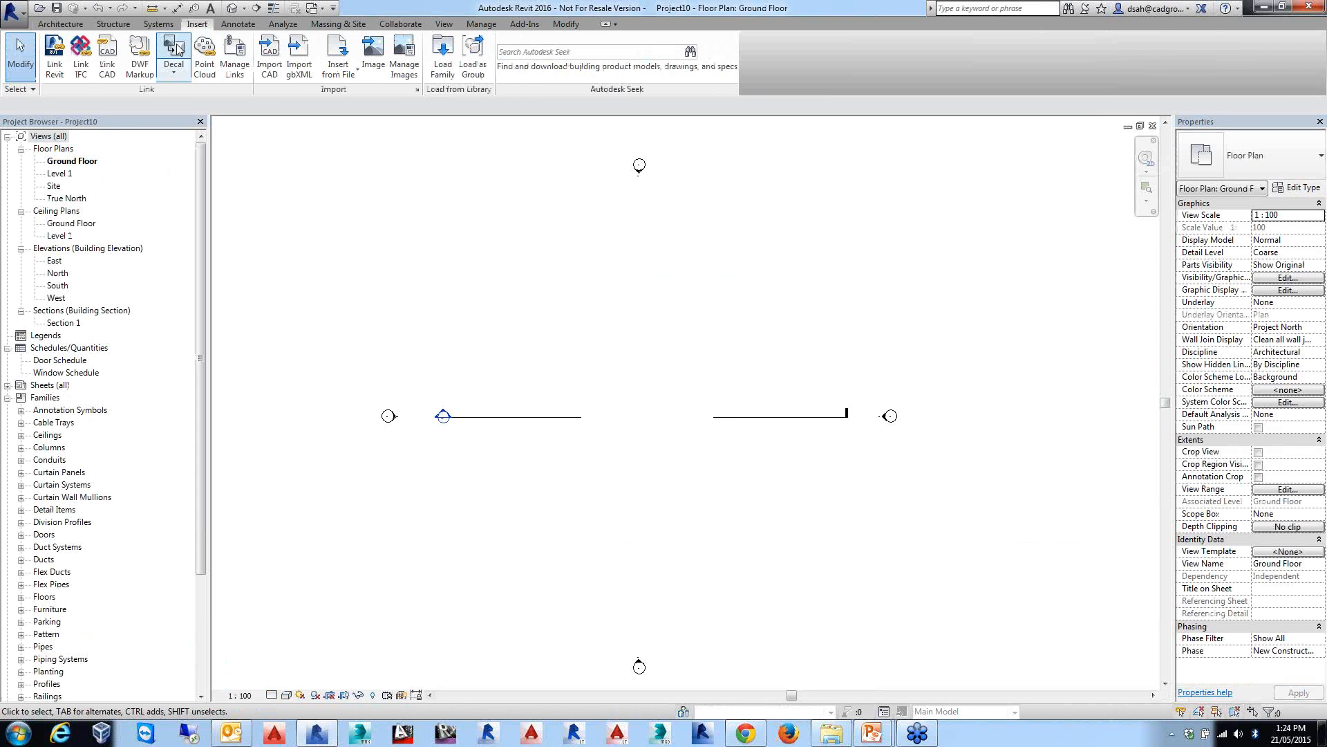
{"action": "left_click", "coordinate": [74, 79]}
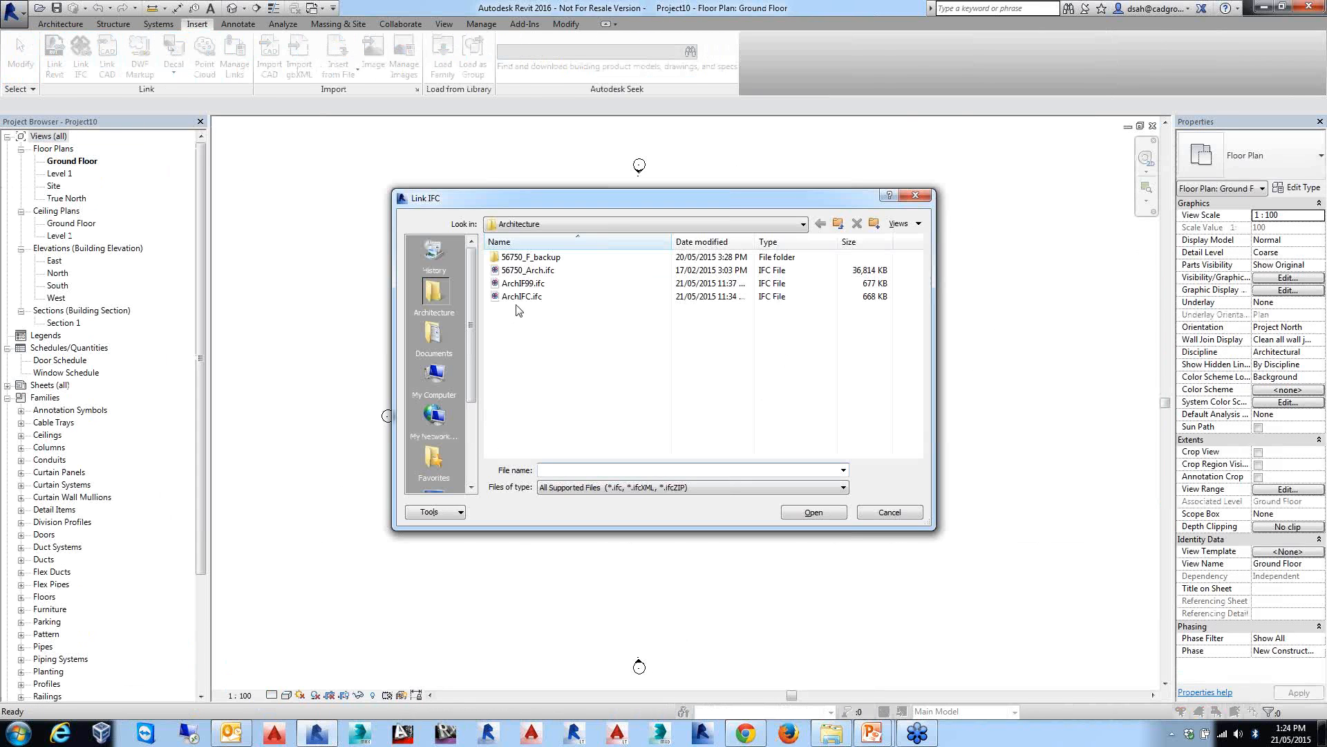
{"action": "left_click", "coordinate": [523, 283]}
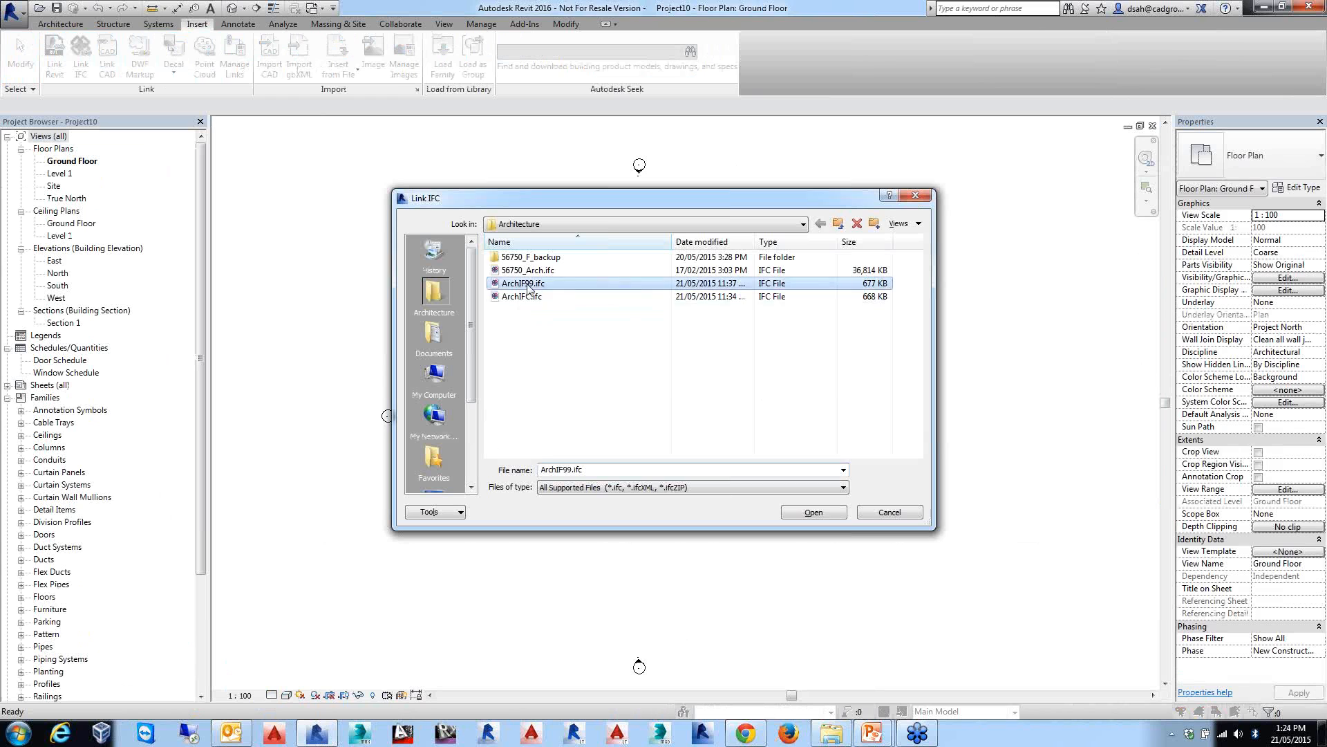
{"action": "left_click", "coordinate": [814, 512]}
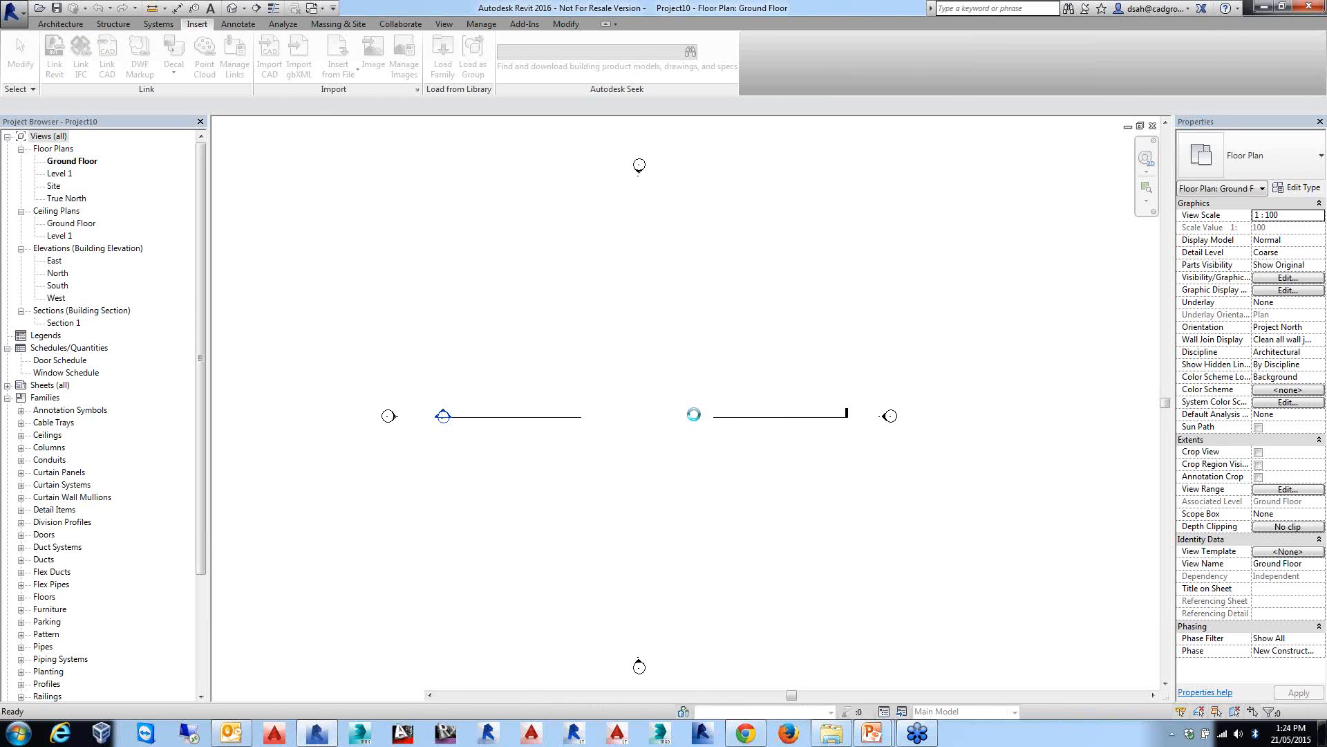
{"action": "scroll", "coordinate": [677, 321], "scroll_direction": "up", "scroll_amount": 2}
{"action": "scroll", "coordinate": [681, 332], "scroll_direction": "up", "scroll_amount": 4}
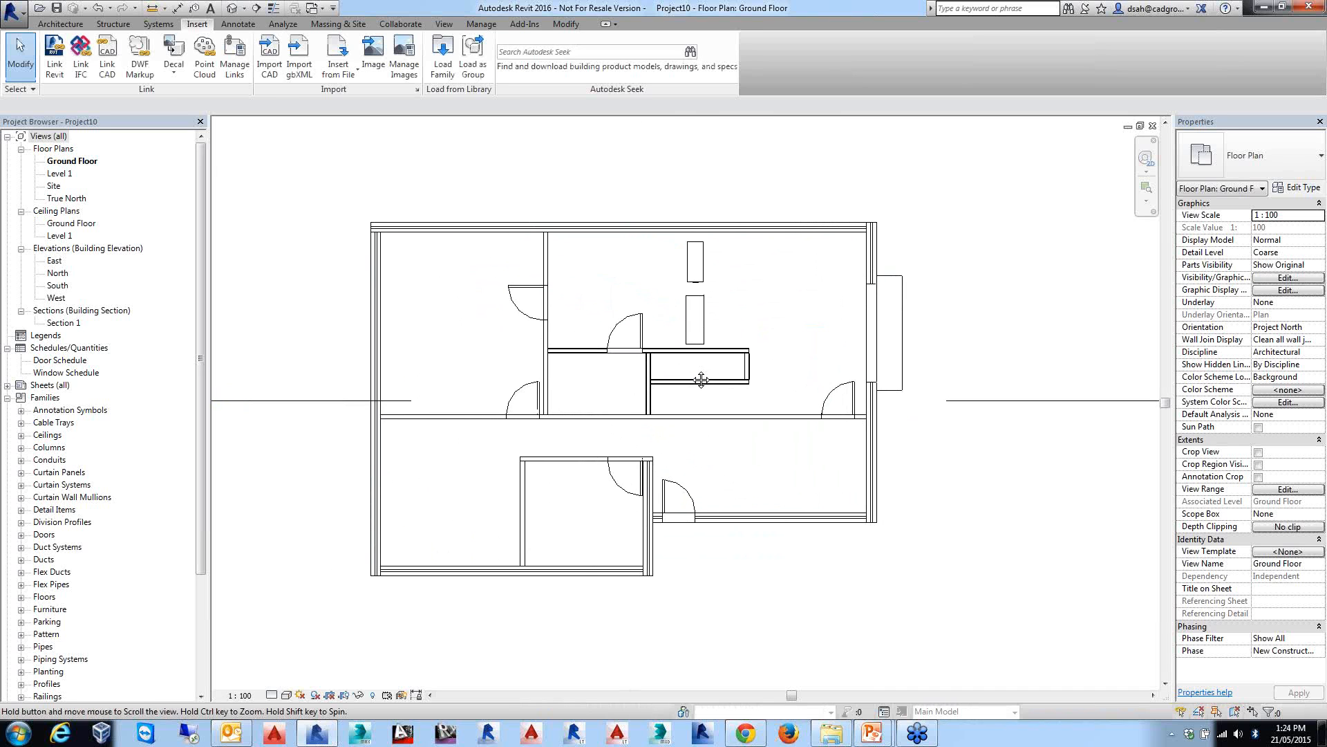
{"action": "left_click", "coordinate": [70, 25]}
{"action": "left_click", "coordinate": [648, 78]}
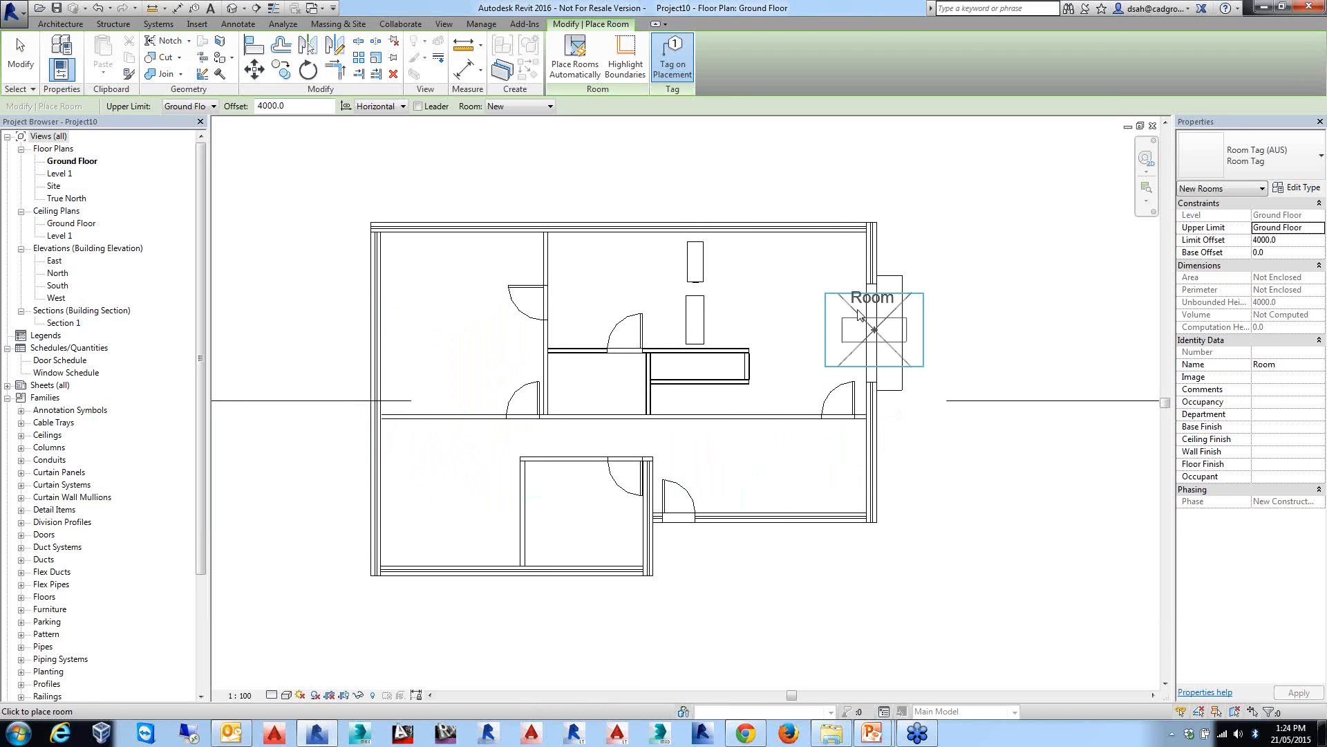
{"action": "key", "text": "Escape"}
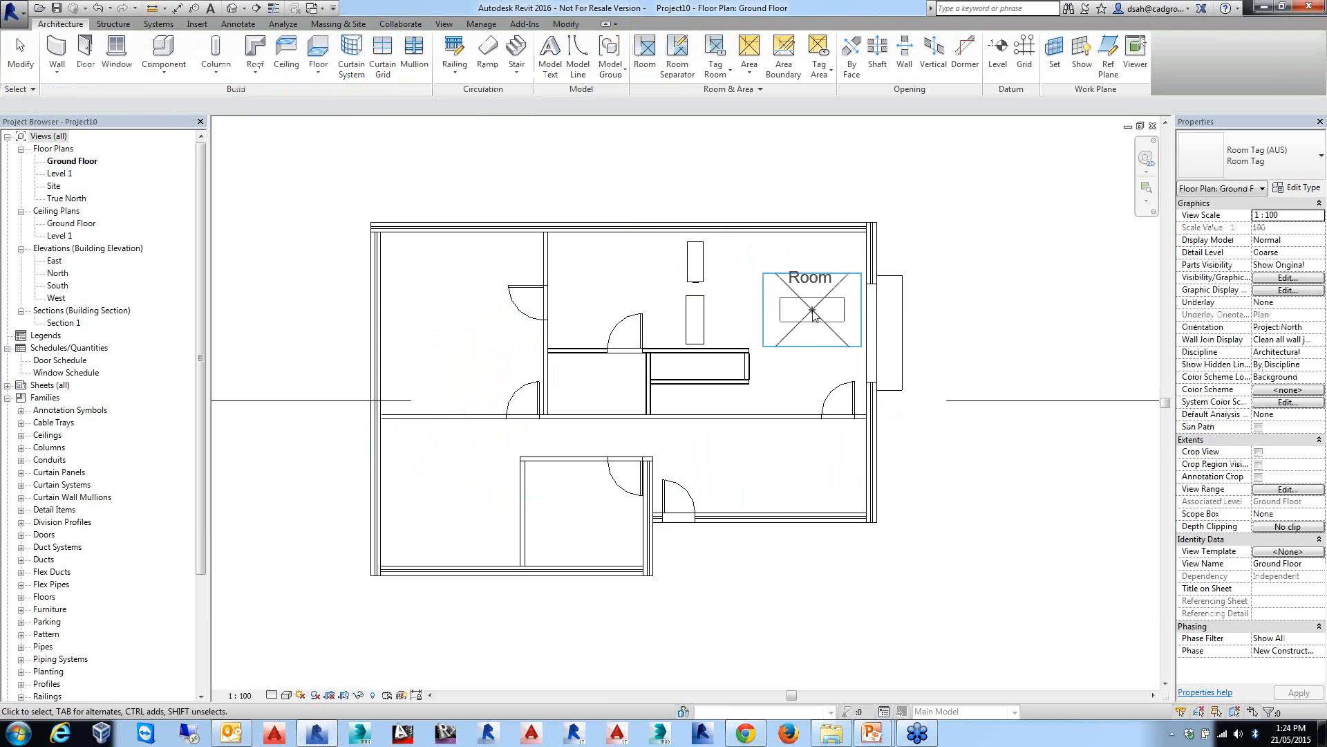
Turn on Room Bounding in the type properties of the linked ArchIF99.ifc model.
{"action": "left_click", "coordinate": [799, 236]}
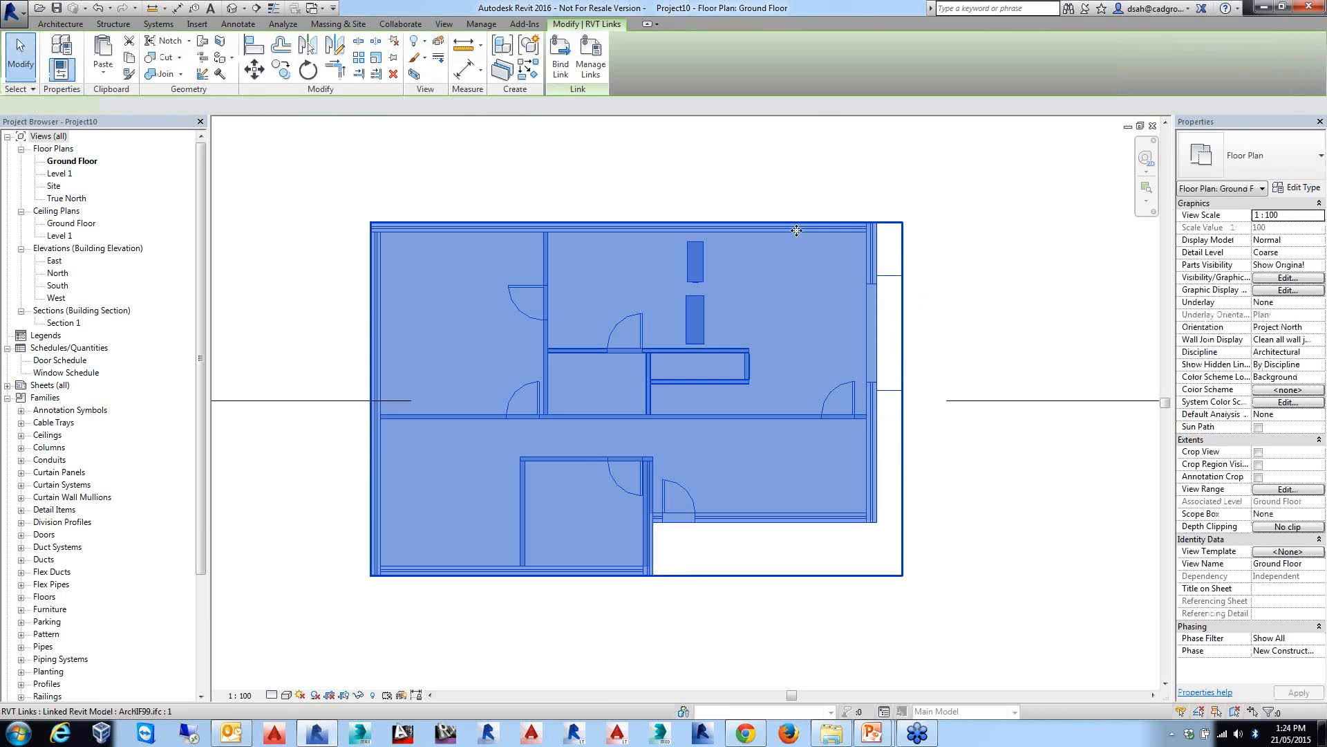
{"action": "left_click", "coordinate": [1296, 193]}
{"action": "left_click", "coordinate": [671, 297]}
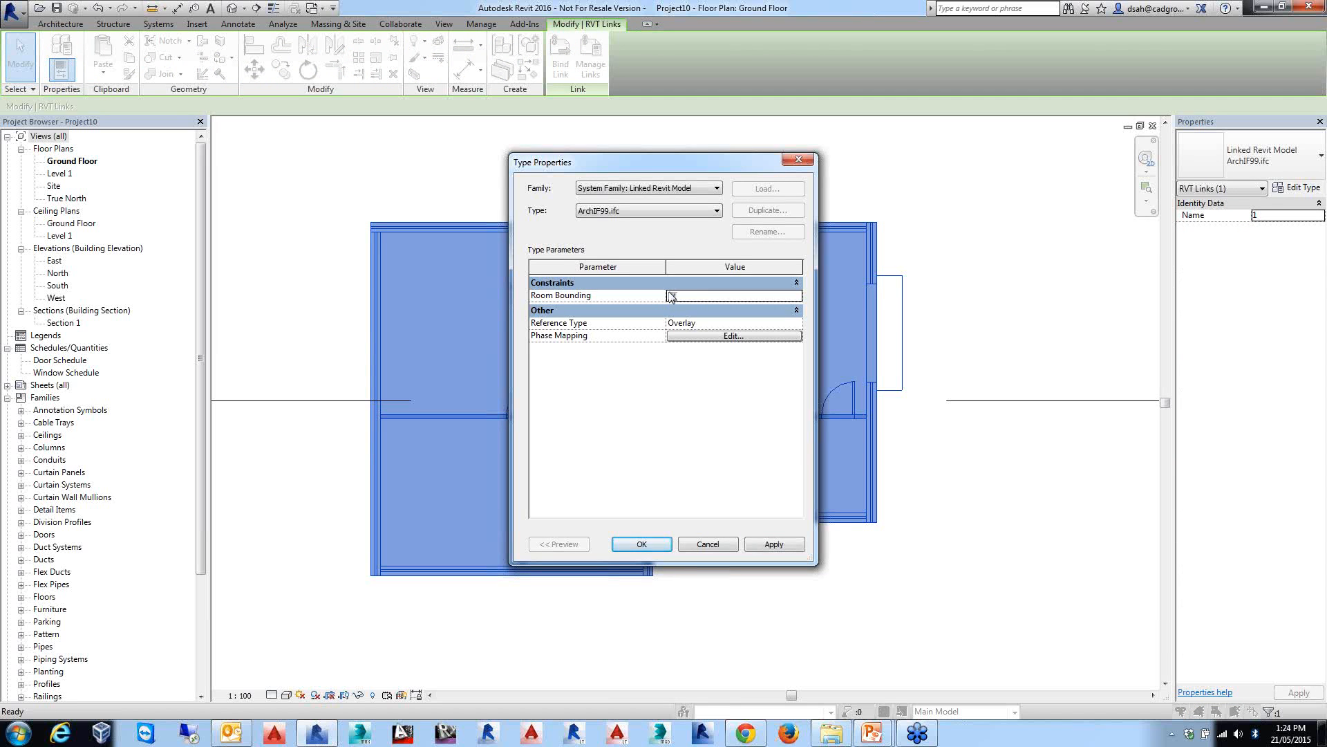
{"action": "left_click", "coordinate": [630, 544]}
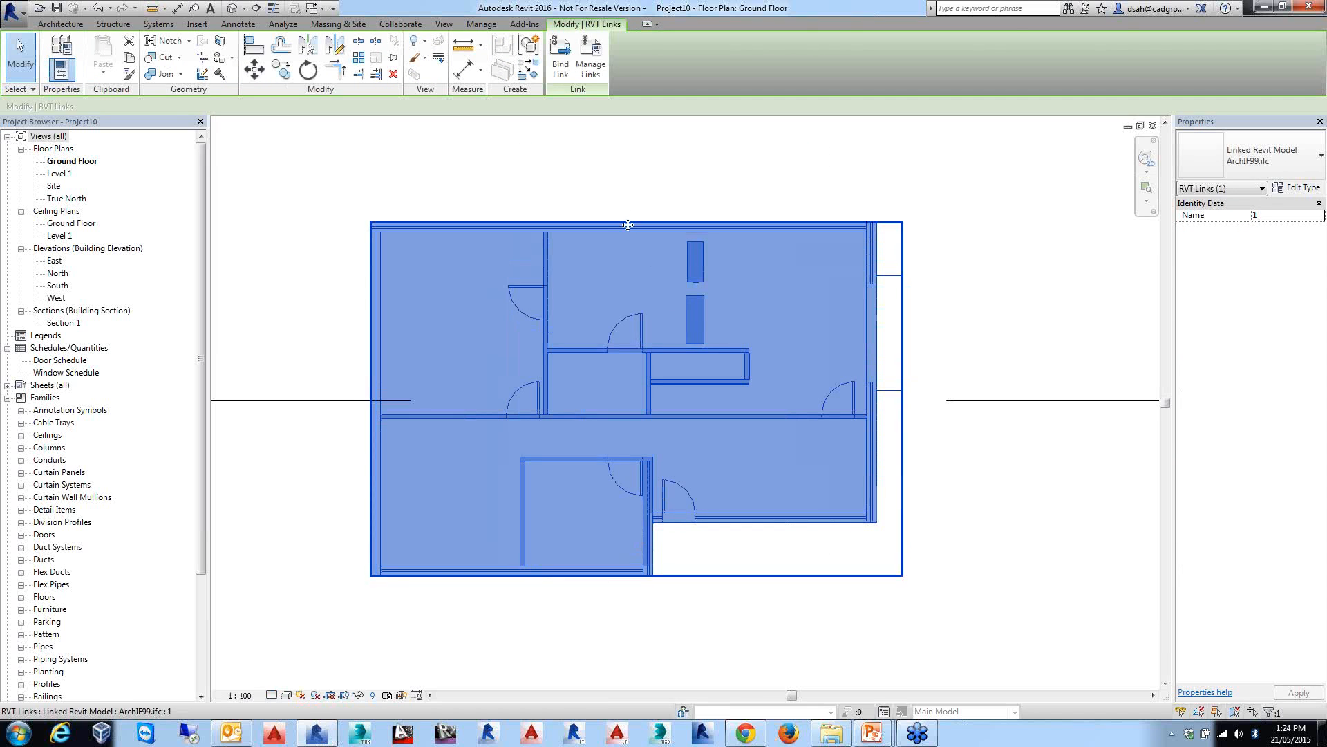
Place rooms automatically with tags in all enclosed areas of the linked model on the Ground Floor plan.
{"action": "left_click", "coordinate": [609, 194]}
{"action": "left_click", "coordinate": [645, 54]}
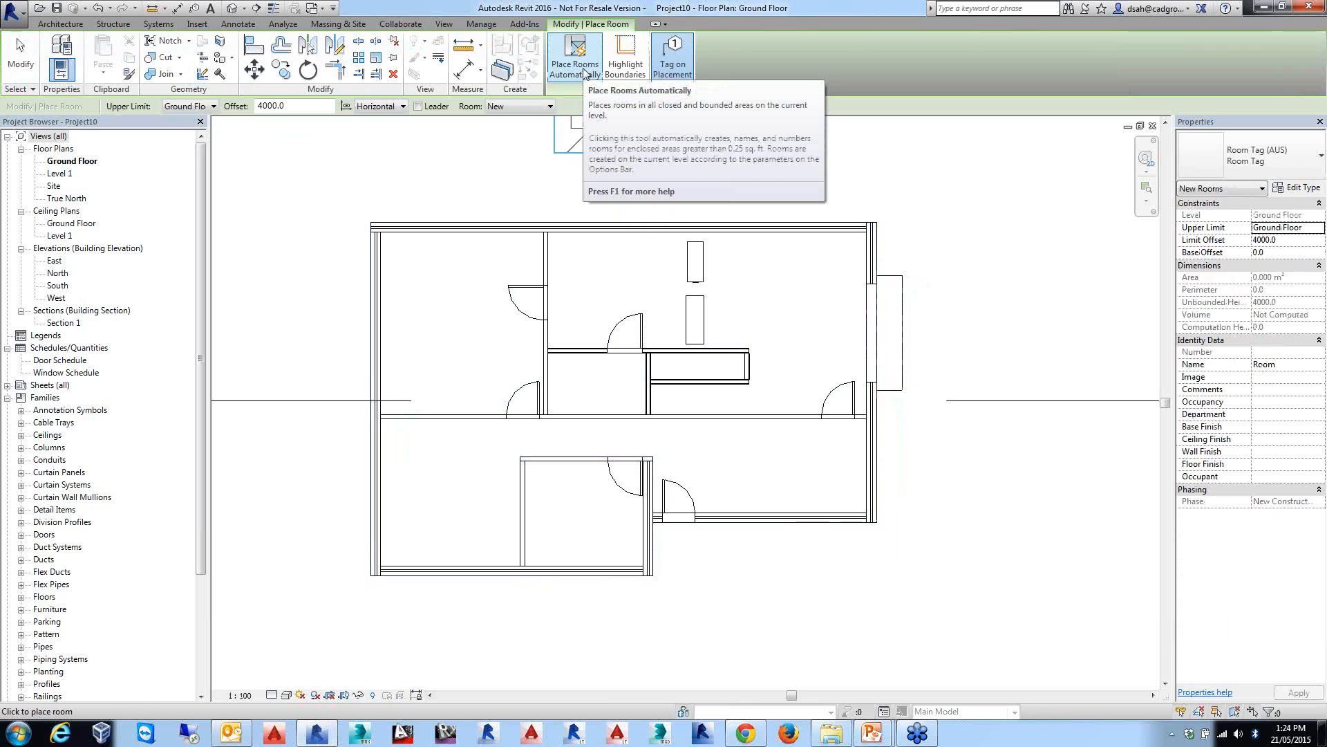
{"action": "left_click", "coordinate": [585, 74]}
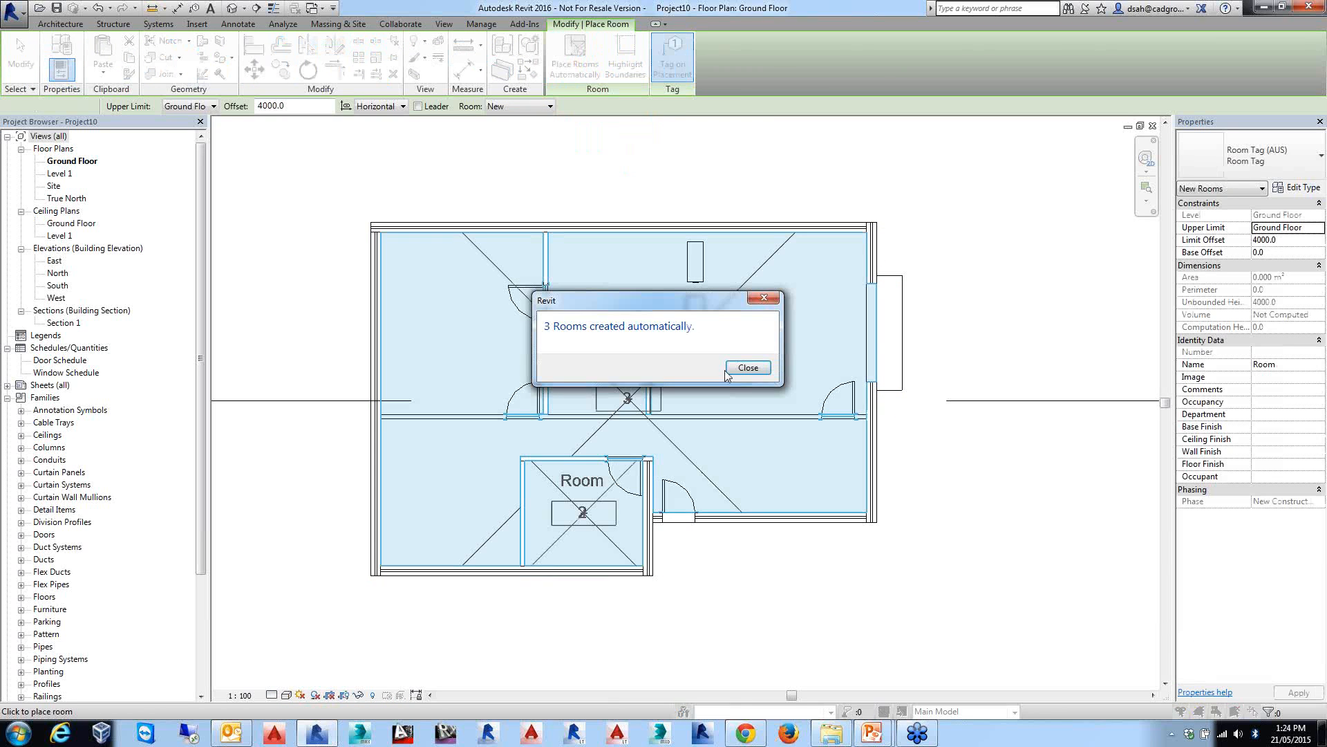
{"action": "left_click_drag", "start_coordinate": [671, 302], "coordinate": [669, 161]}
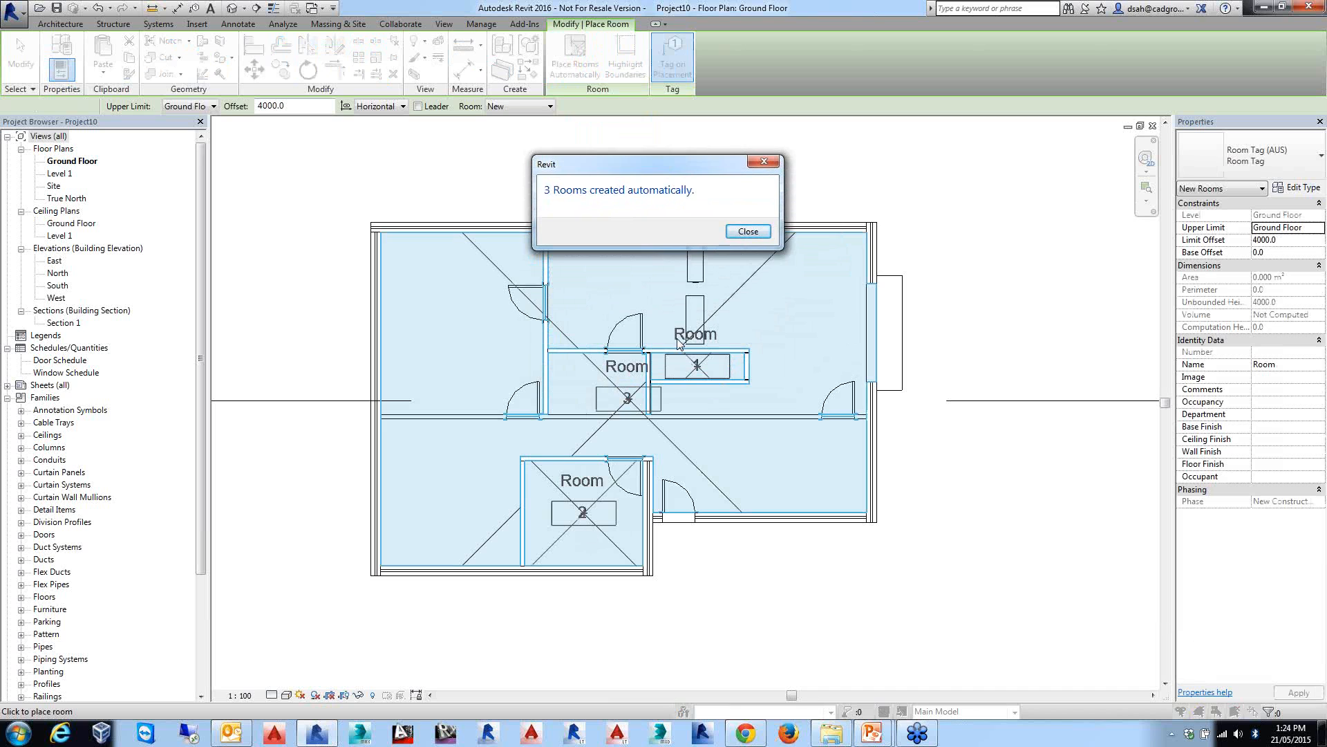
{"action": "left_click", "coordinate": [747, 232]}
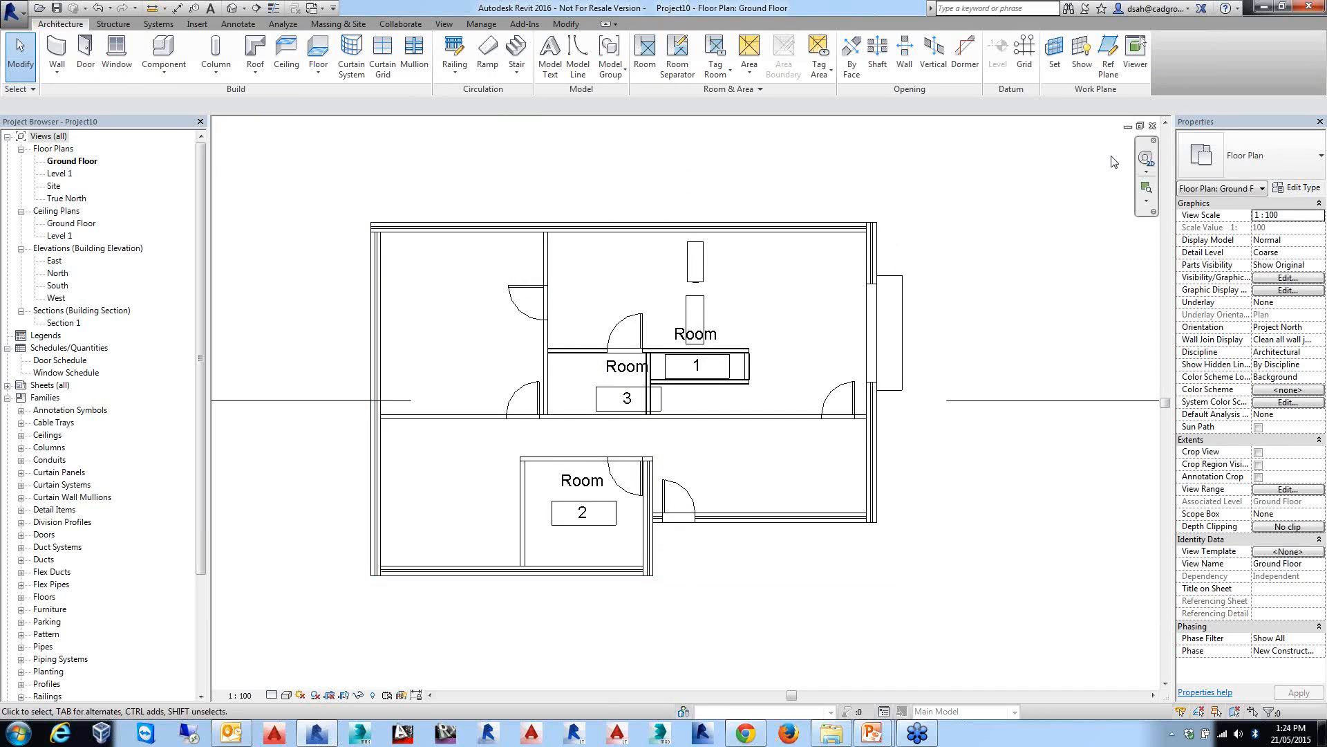
Switch to the PowerPoint slide show to present its current slide, and return to the Revit window.
{"action": "middle_click_drag", "start_coordinate": [941, 252], "coordinate": [930, 264]}
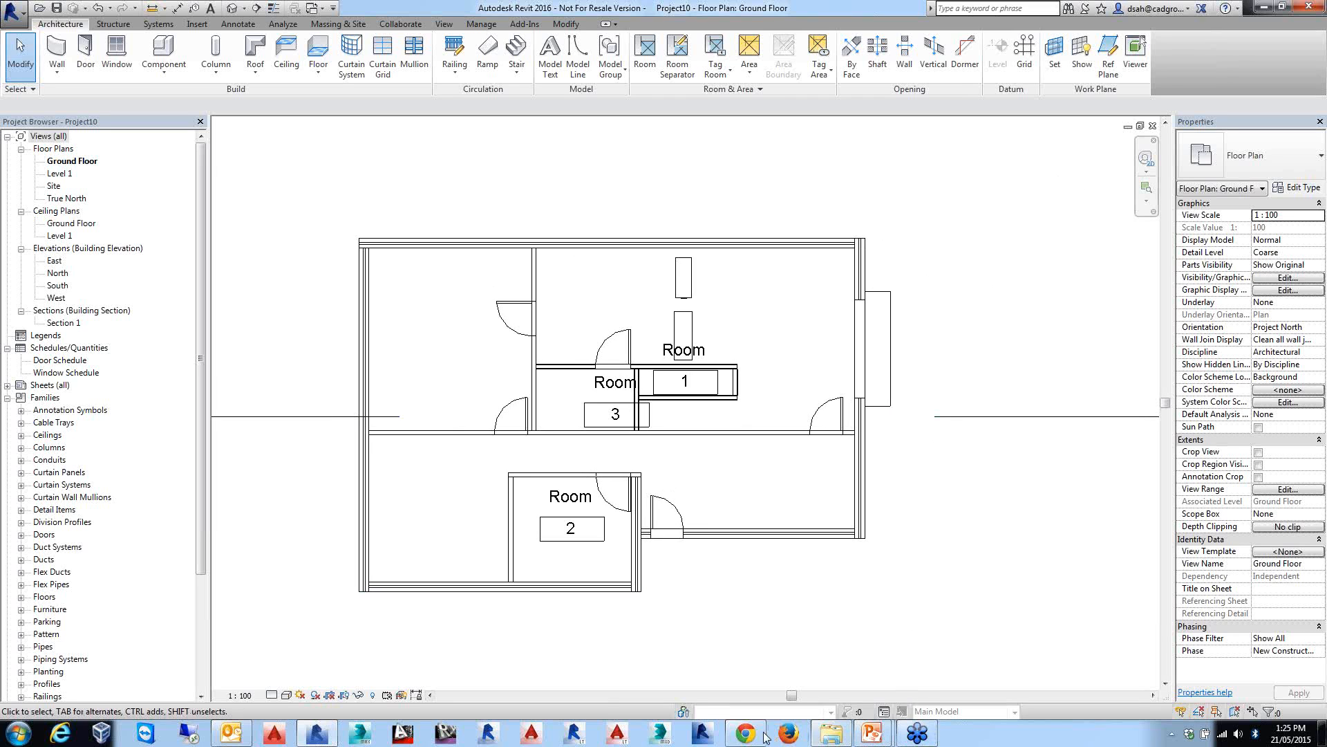
{"action": "mouse_move", "coordinate": [878, 737]}
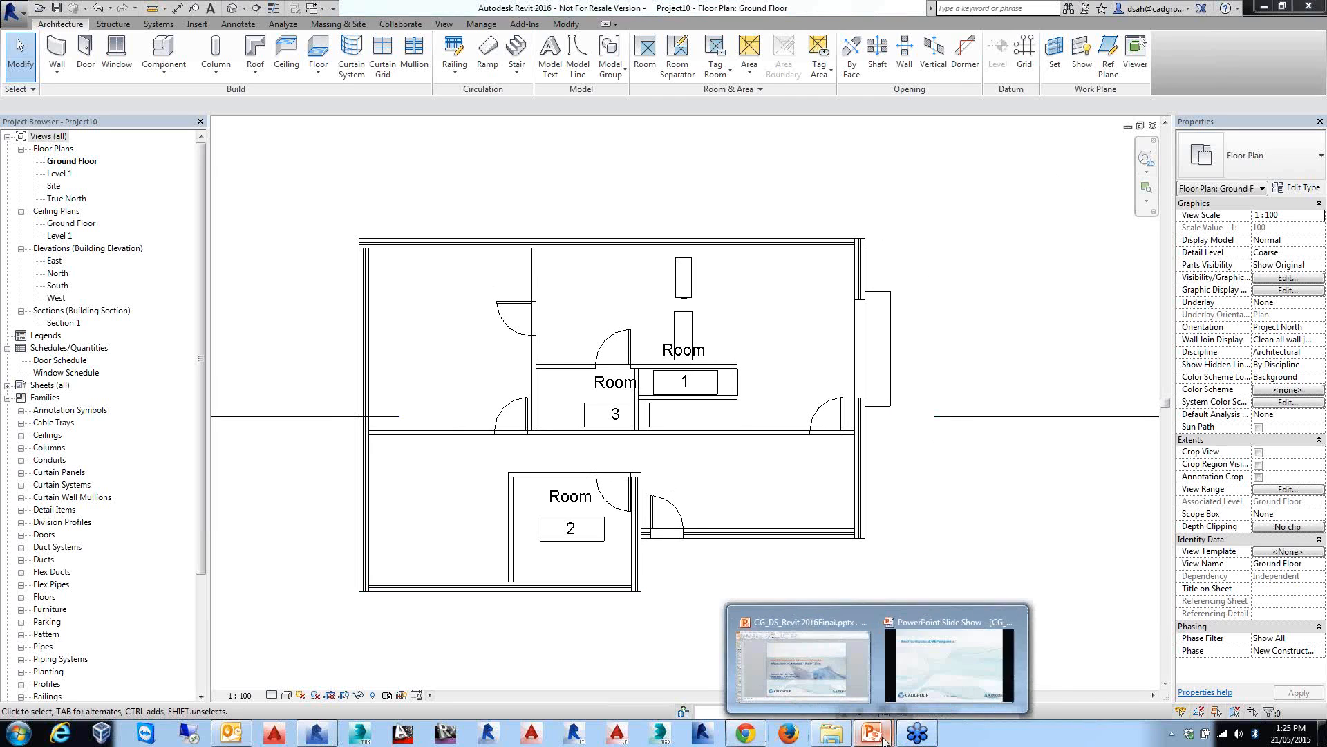
{"action": "left_click", "coordinate": [943, 580]}
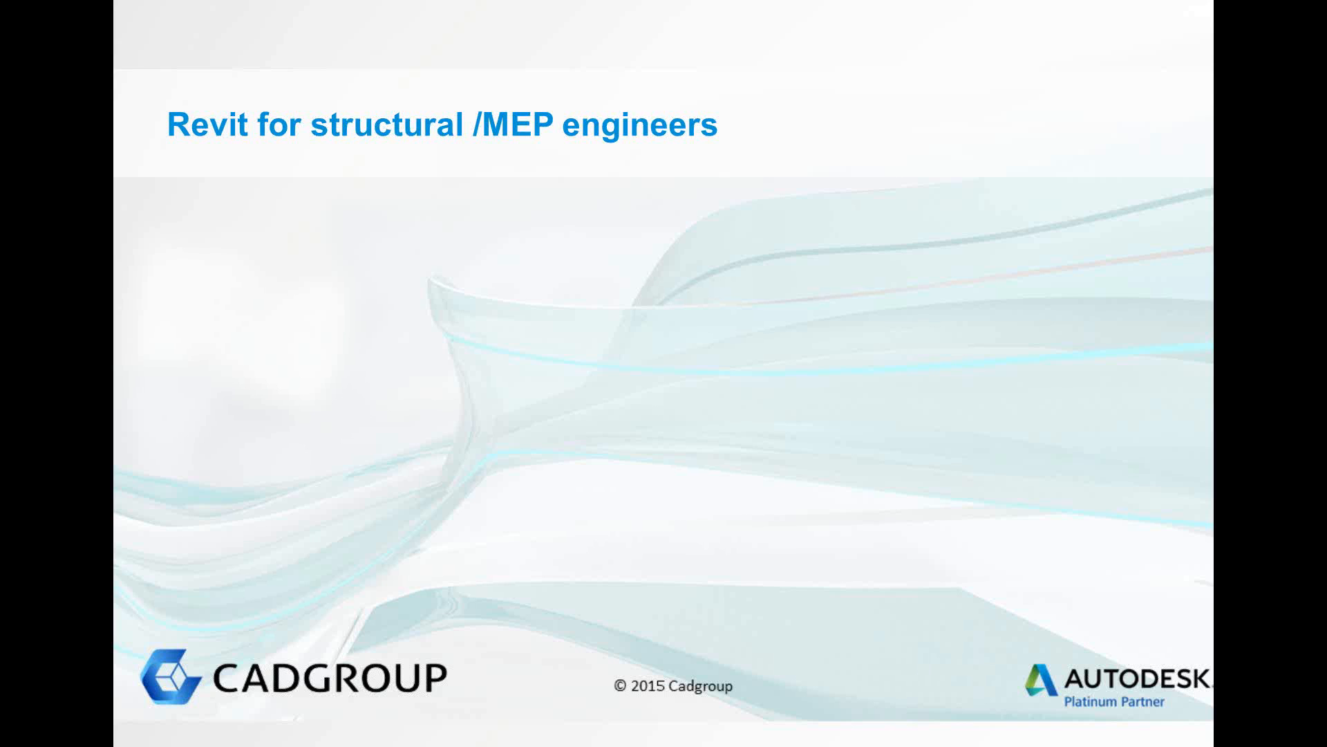
{"action": "key", "text": "alt+Tab"}
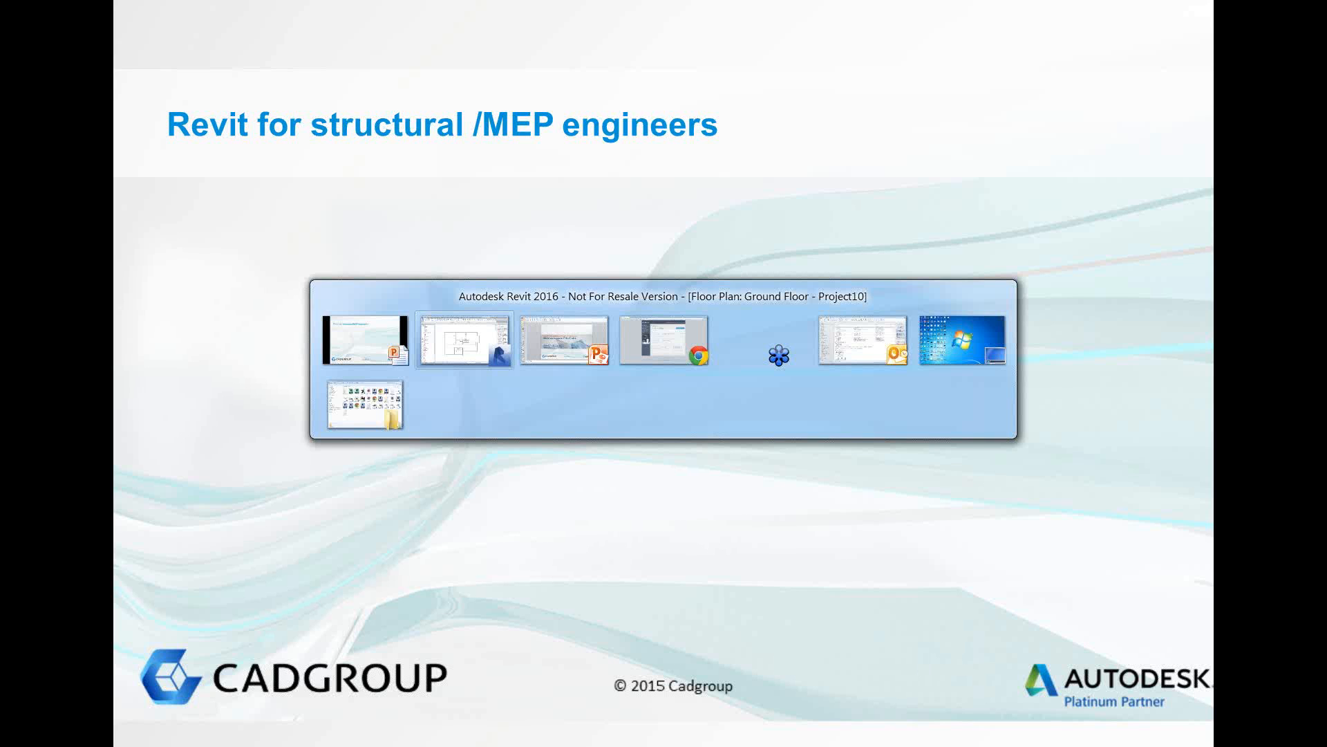
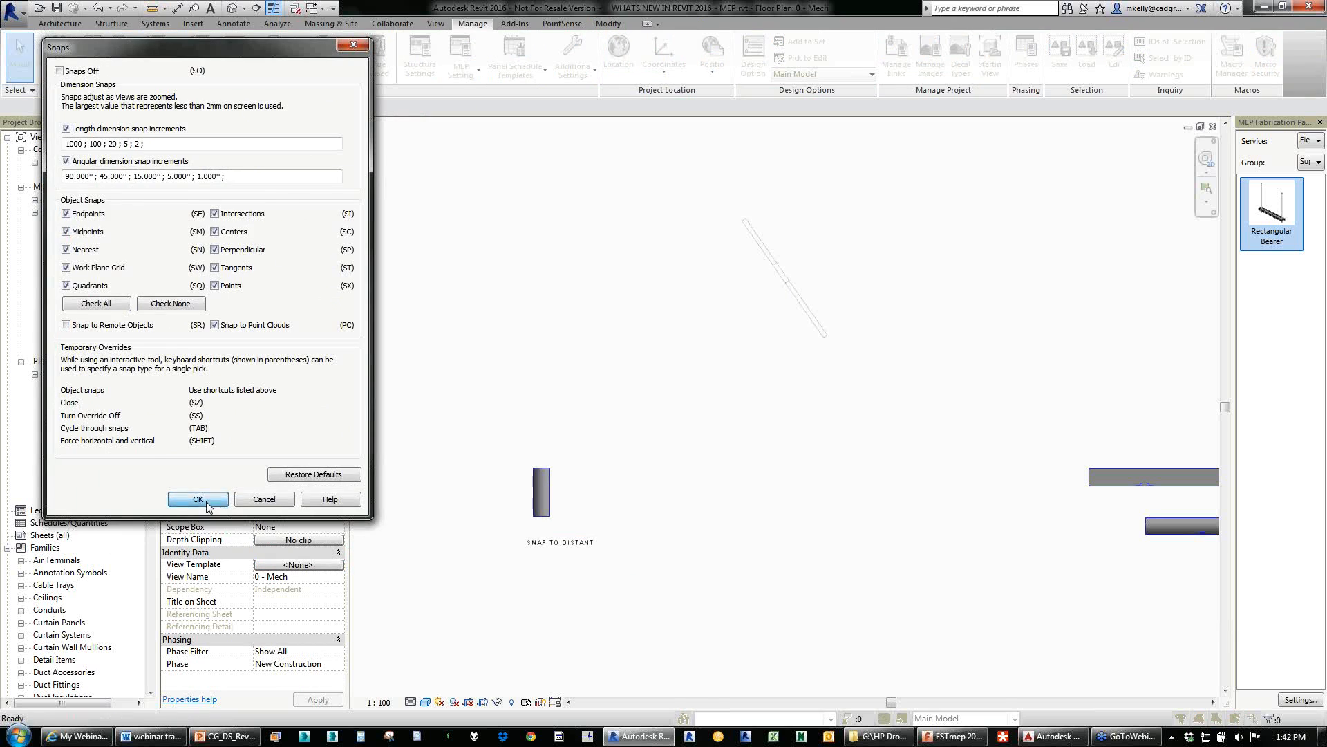
Draw a 750 mm round duct about 13,700 mm long from the short vertical duct's upper end to the near face of the distant slanted element.
{"action": "left_click", "coordinate": [541, 472]}
{"action": "right_click", "coordinate": [543, 471]}
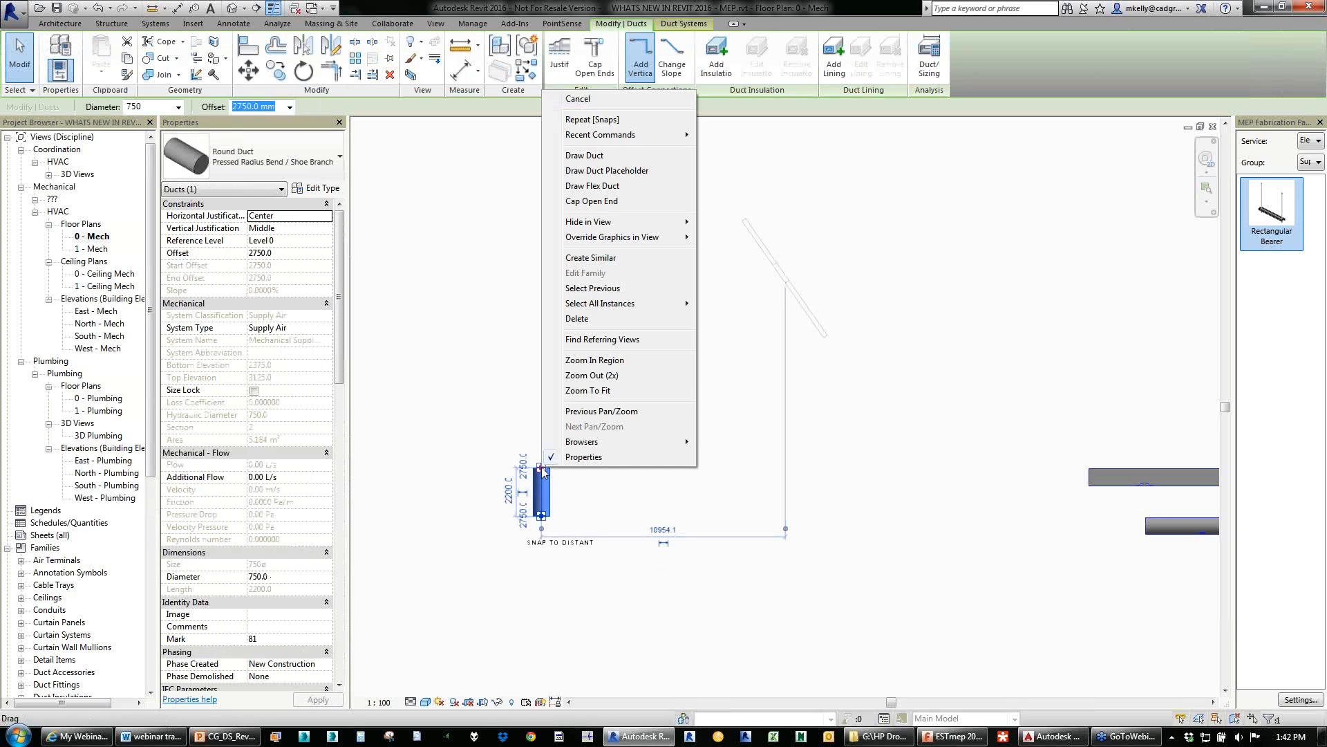
{"action": "left_click", "coordinate": [584, 155]}
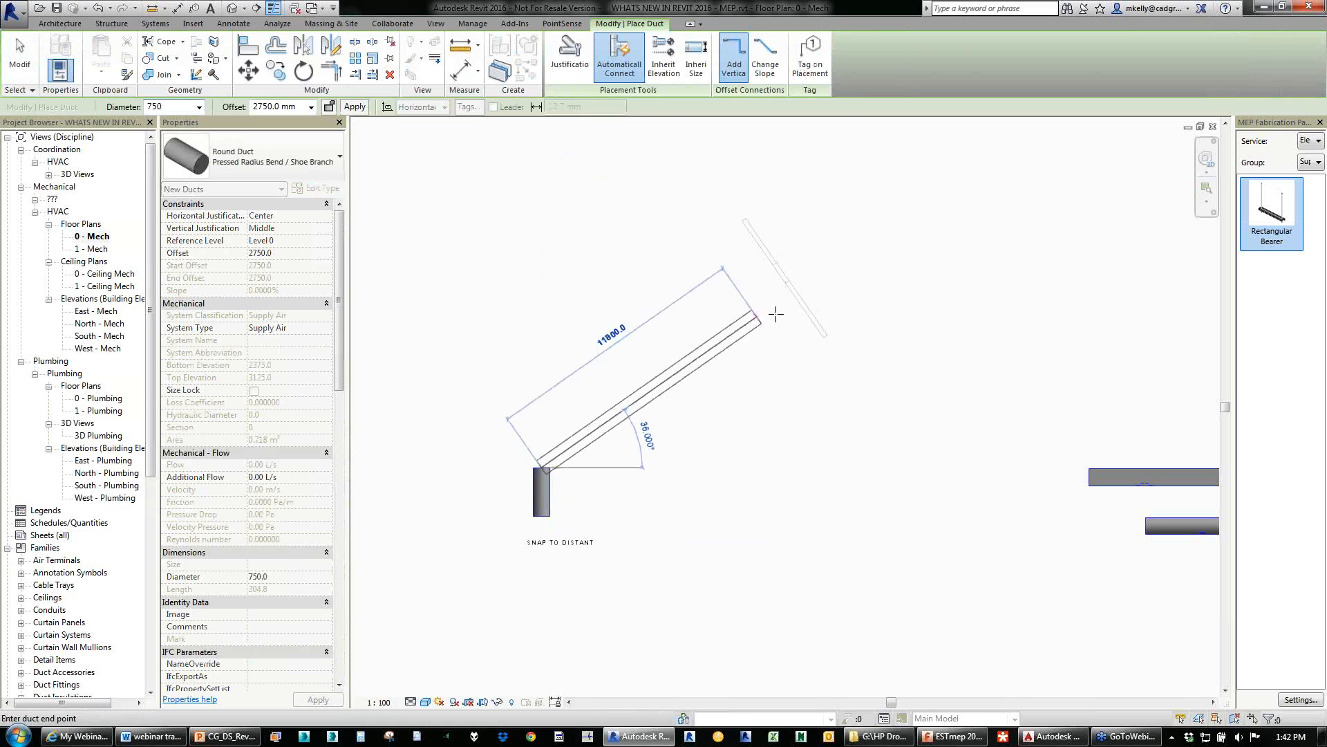
{"action": "scroll", "coordinate": [786, 286], "scroll_direction": "down", "scroll_amount": 3}
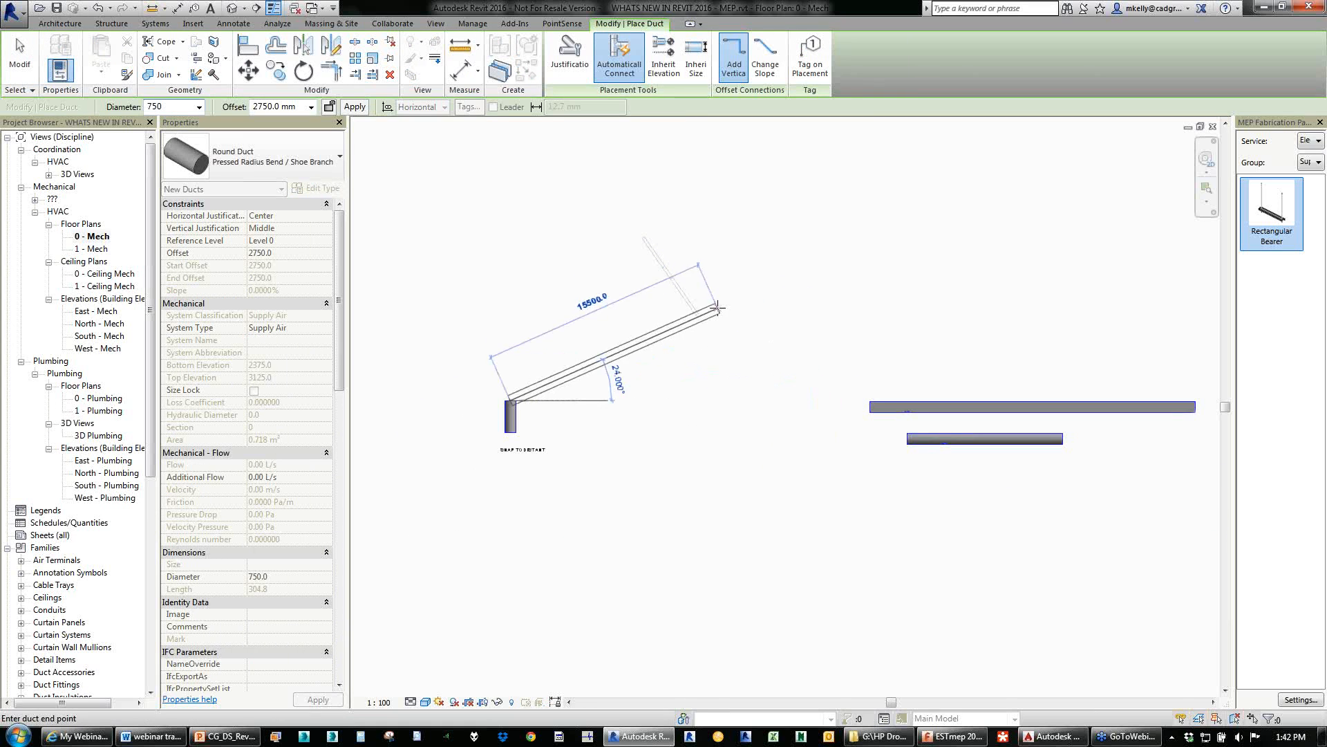
{"action": "scroll", "coordinate": [675, 263], "scroll_direction": "up", "scroll_amount": 2}
{"action": "scroll", "coordinate": [642, 309], "scroll_direction": "up", "scroll_amount": 2}
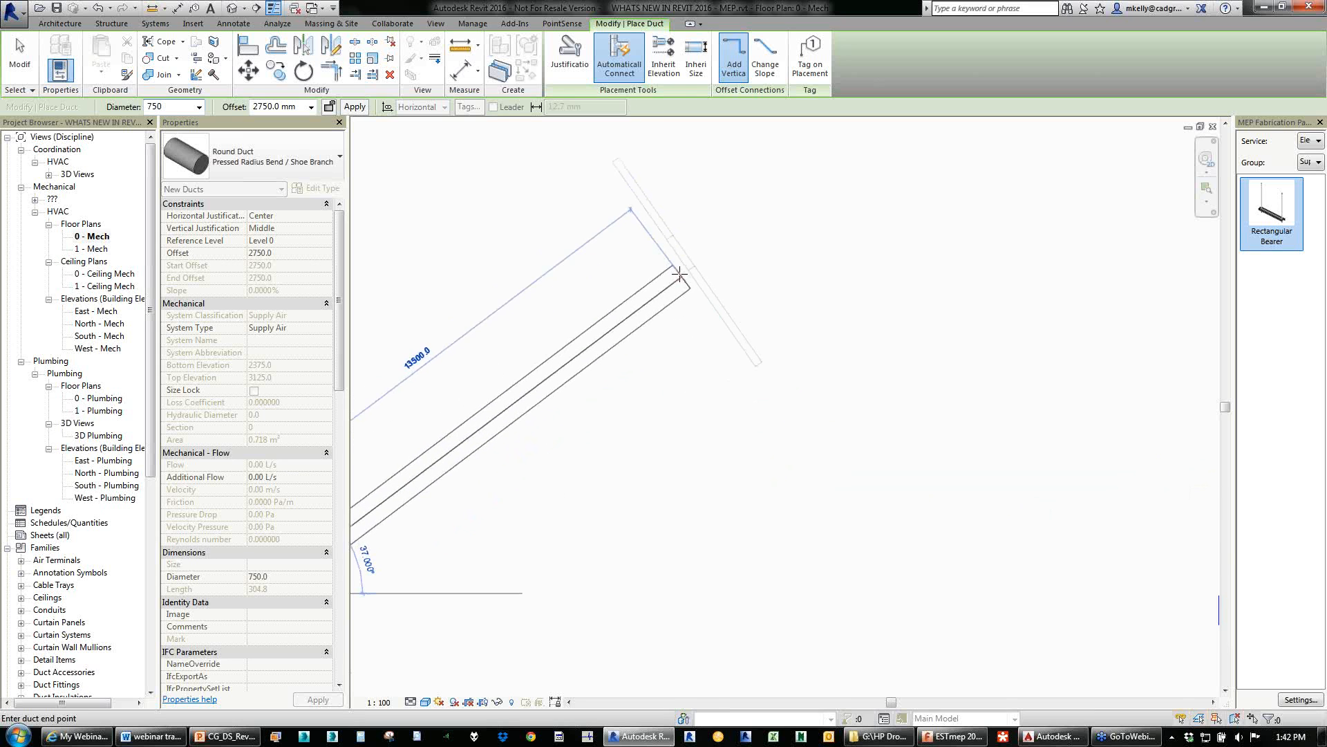
{"action": "scroll", "coordinate": [685, 277], "scroll_direction": "down", "scroll_amount": 1}
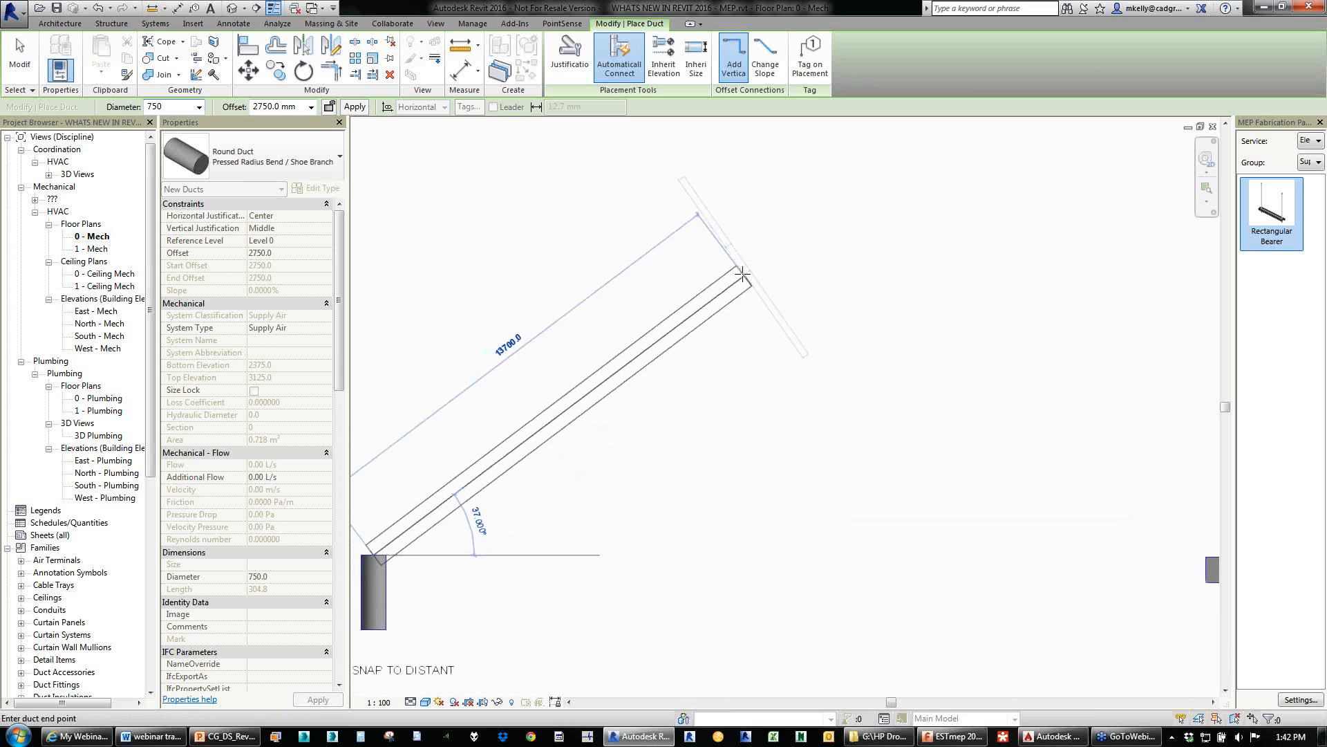
{"action": "scroll", "coordinate": [742, 274], "scroll_direction": "up", "scroll_amount": 3}
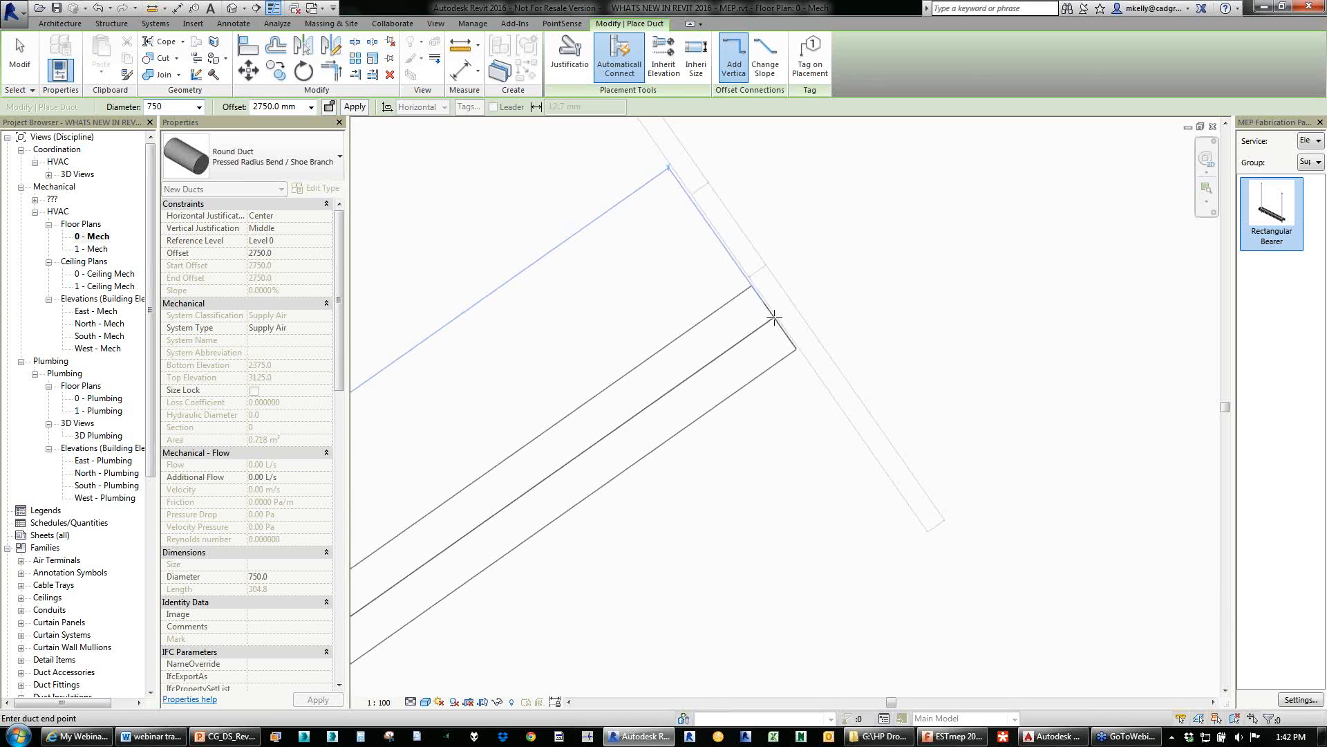
{"action": "middle_click_drag", "start_coordinate": [778, 320], "coordinate": [898, 287]}
{"action": "scroll", "coordinate": [893, 282], "scroll_direction": "down", "scroll_amount": 2}
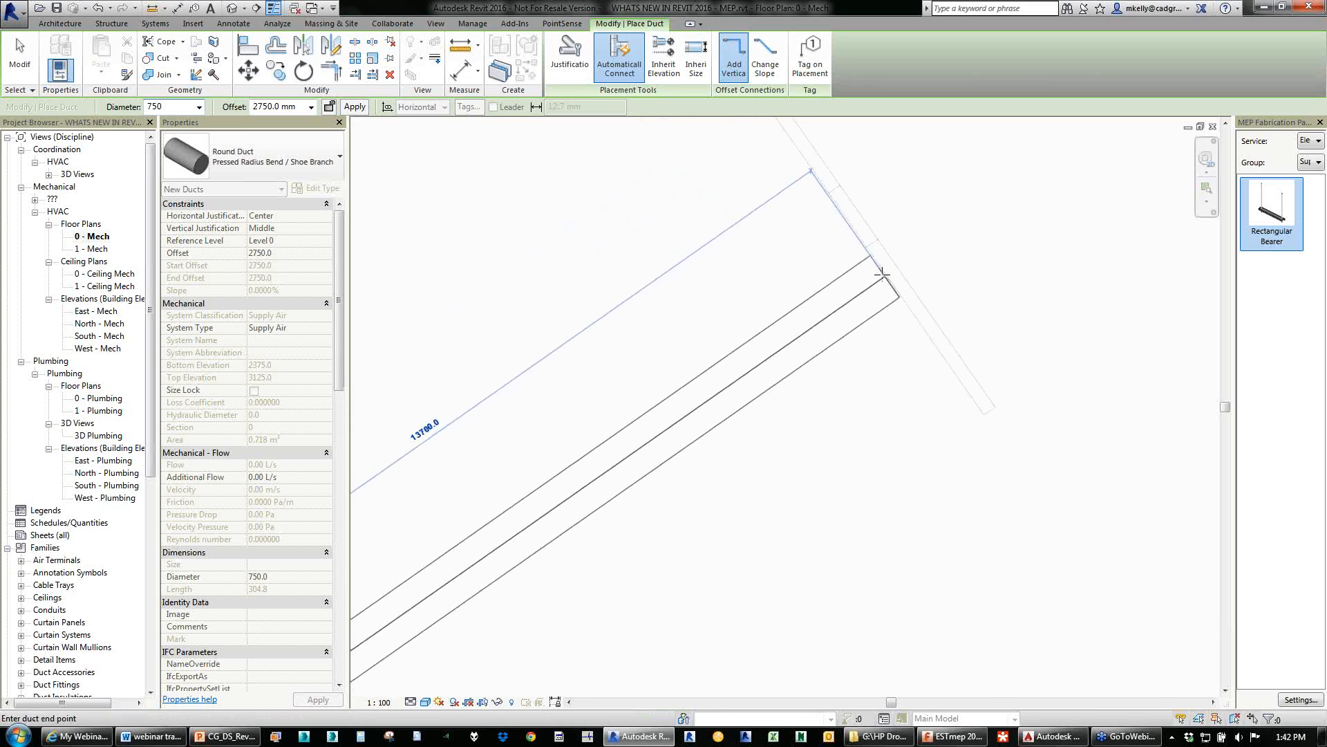
{"action": "left_click", "coordinate": [882, 274]}
{"action": "key", "text": "Escape"}
{"action": "key", "text": "Escape"}
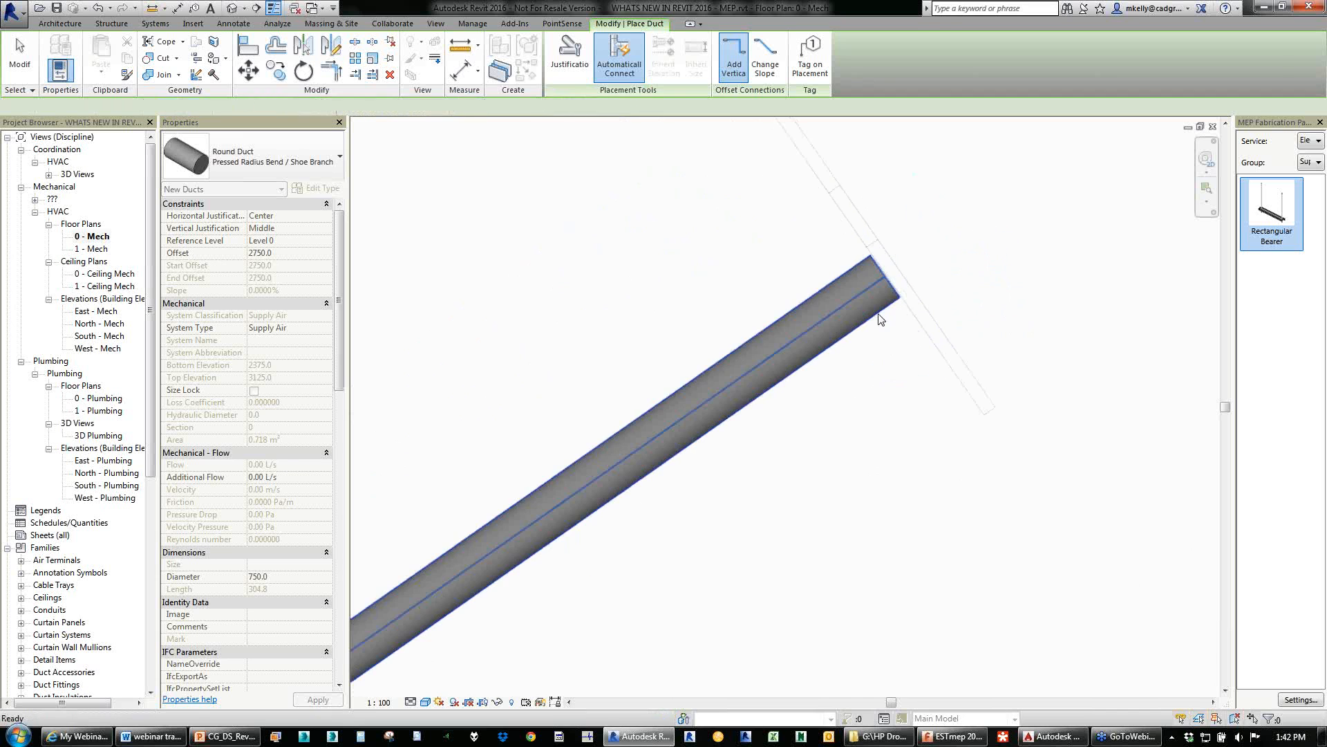
Undo the round duct drawn from the short vertical duct to the distant slanted wall.
{"action": "left_click", "coordinate": [889, 301]}
{"action": "key", "text": "Escape"}
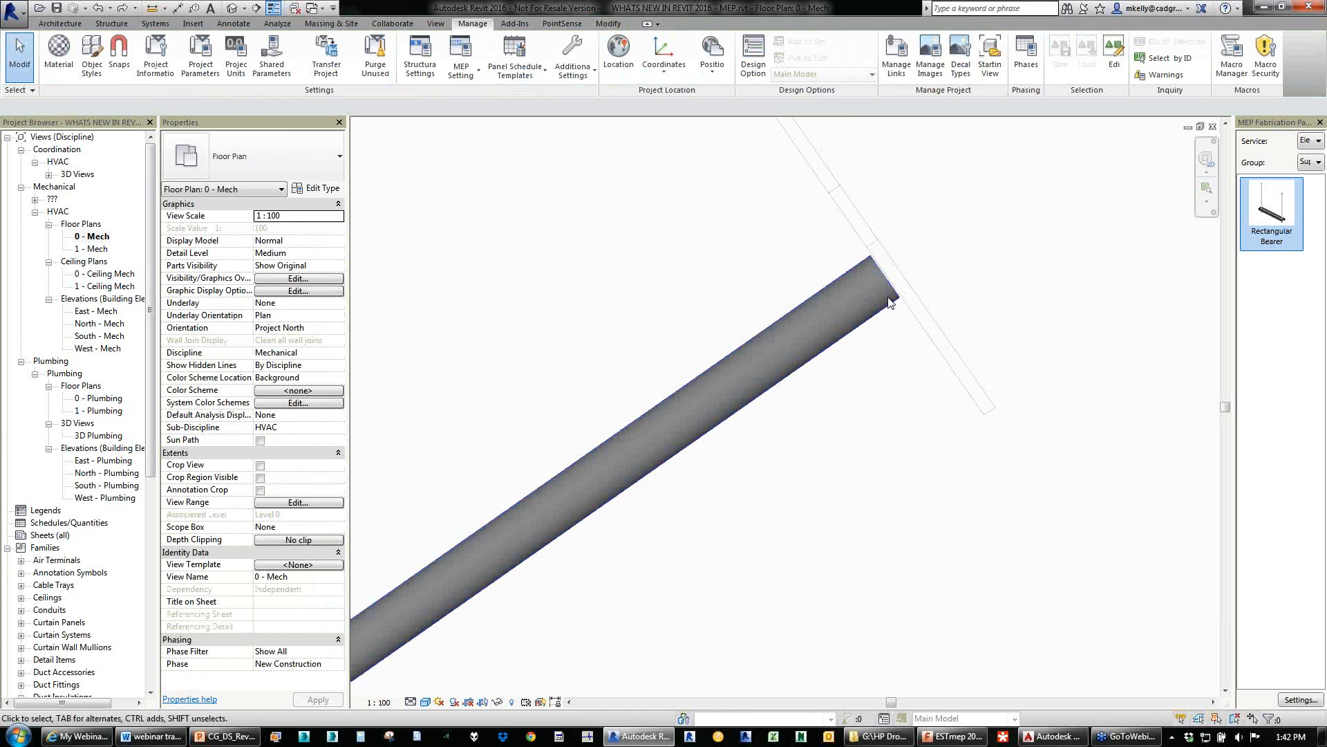
{"action": "scroll", "coordinate": [869, 285], "scroll_direction": "down", "scroll_amount": 2}
{"action": "key", "text": "ctrl+z"}
{"action": "scroll", "coordinate": [866, 288], "scroll_direction": "down", "scroll_amount": 2}
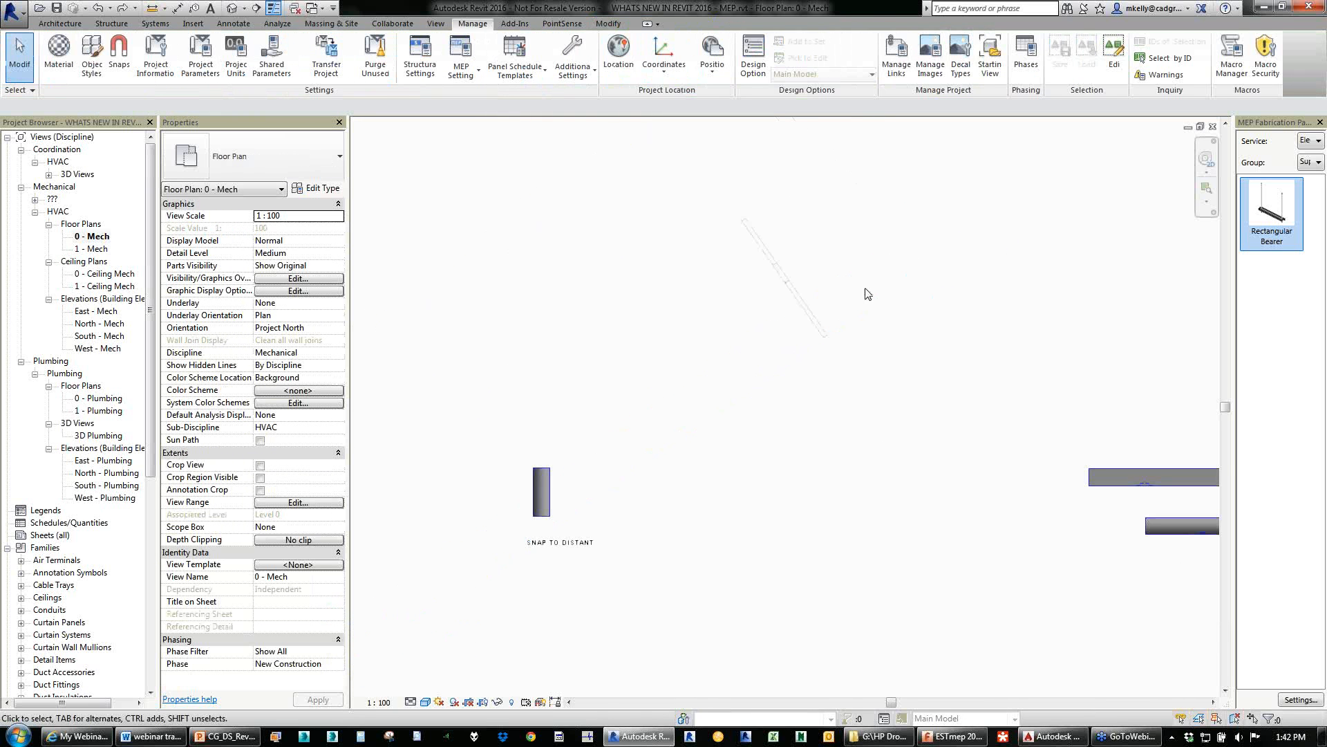
Select the short vertical duct and review the project's snap settings, including Snap to Remote Objects, leaving them as they are.
{"action": "left_click", "coordinate": [542, 473]}
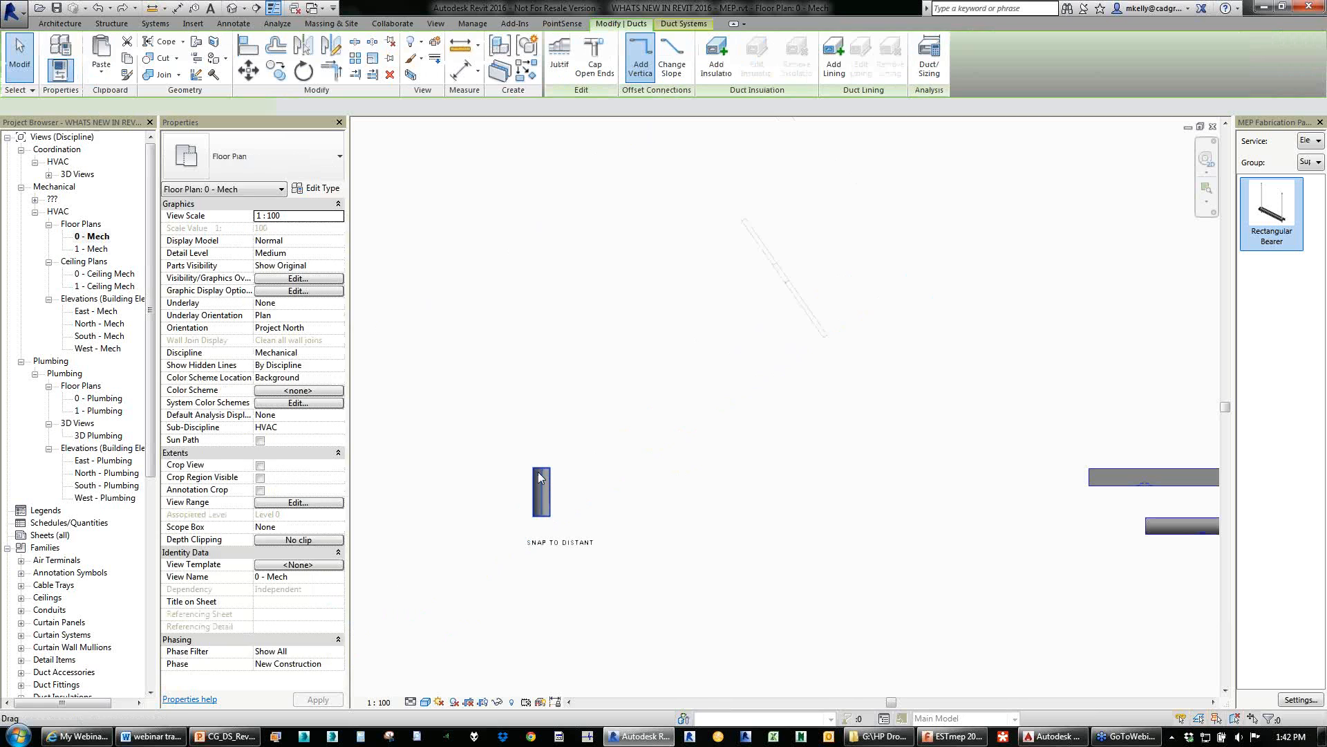
{"action": "left_click", "coordinate": [461, 24]}
{"action": "left_click", "coordinate": [115, 66]}
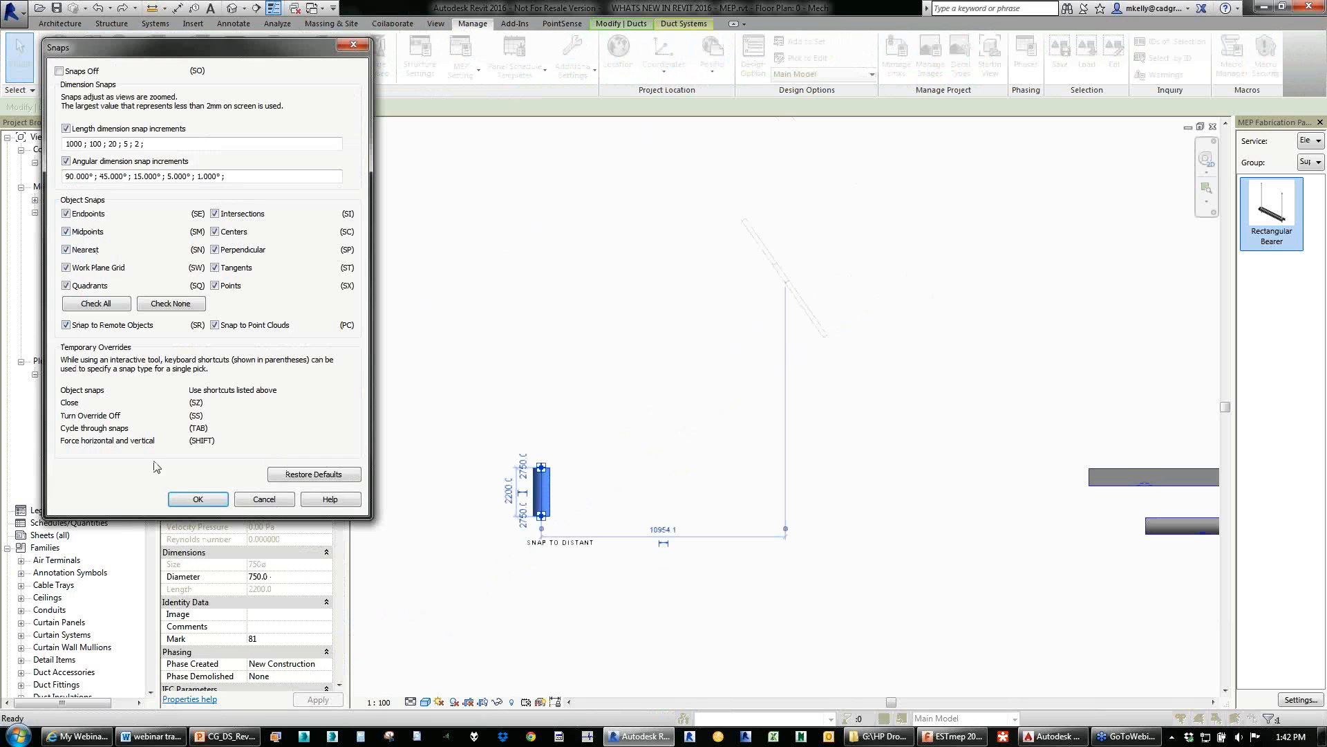
{"action": "left_click", "coordinate": [198, 500]}
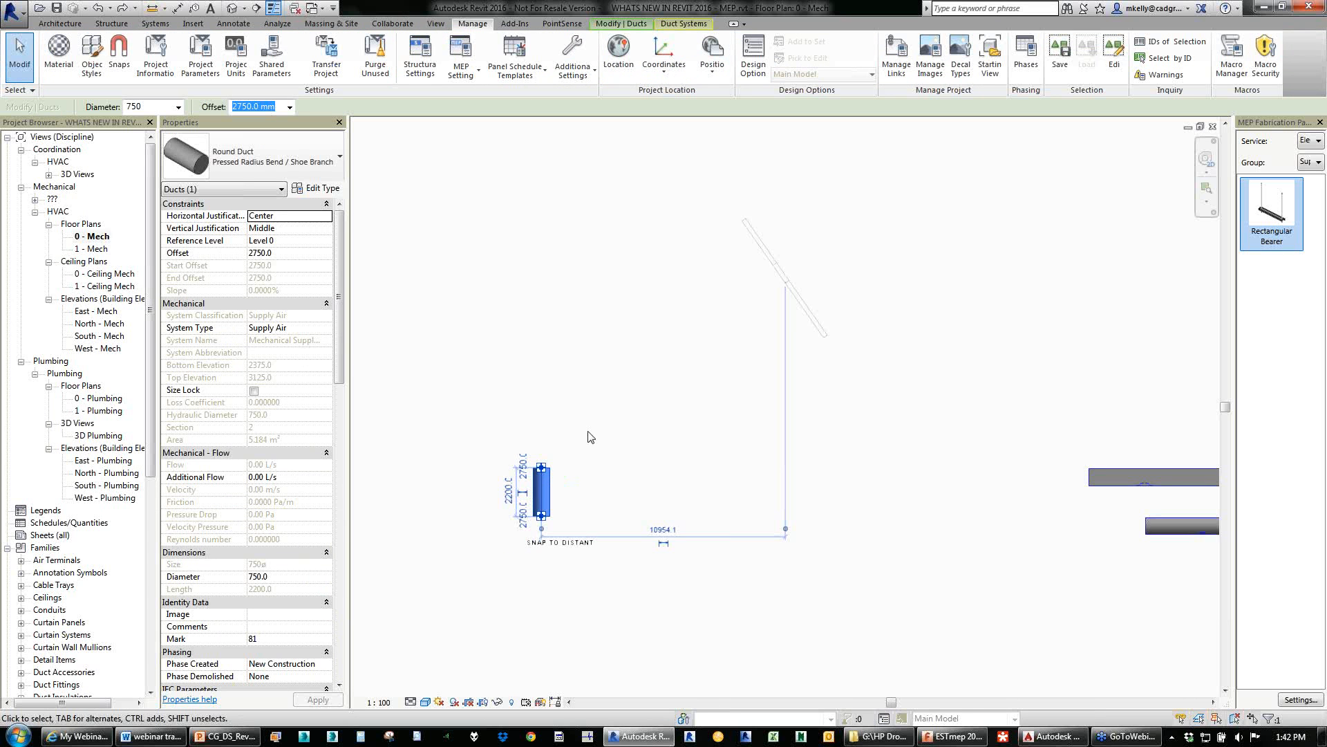
Try a 750 mm round duct from the short vertical duct's upper end, snapping to the slanted wall and the distant ducts.
{"action": "scroll", "coordinate": [552, 452], "scroll_direction": "up", "scroll_amount": 2}
{"action": "right_click", "coordinate": [532, 485]}
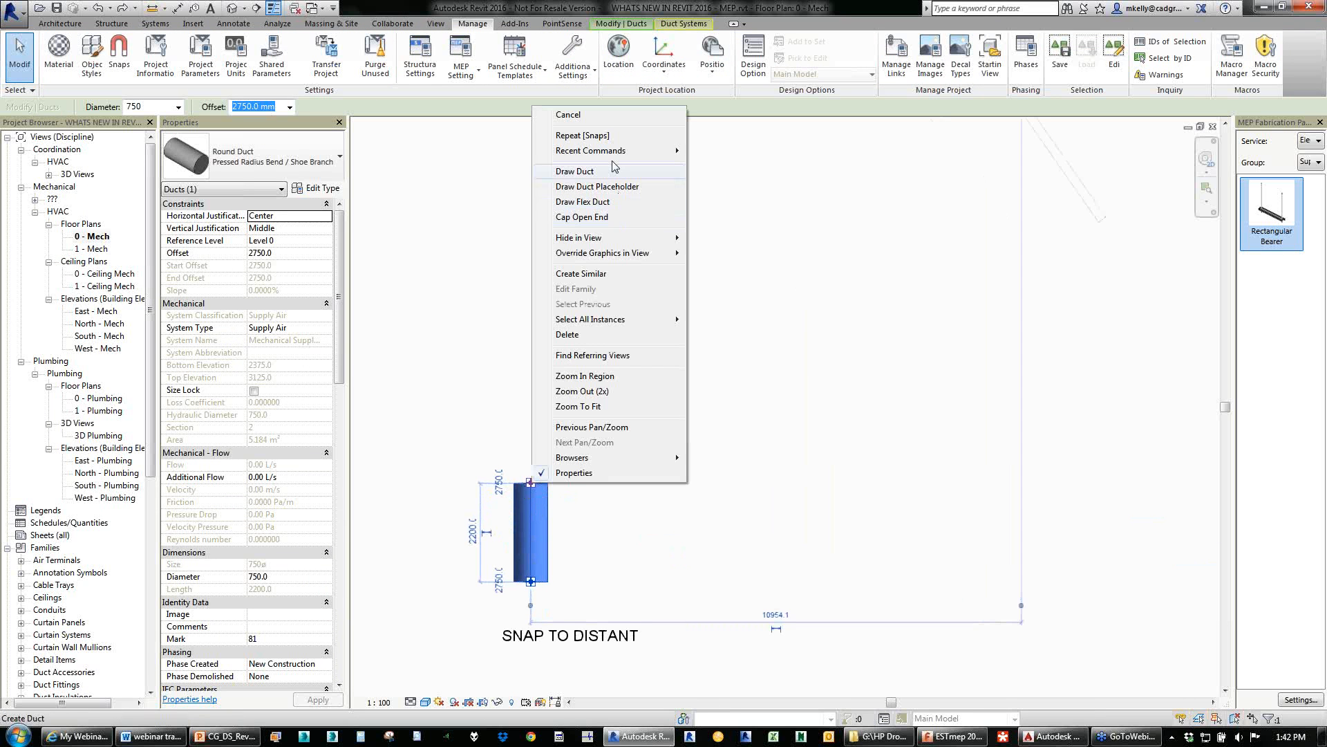
{"action": "left_click", "coordinate": [574, 170]}
{"action": "scroll", "coordinate": [711, 405], "scroll_direction": "down", "scroll_amount": 2}
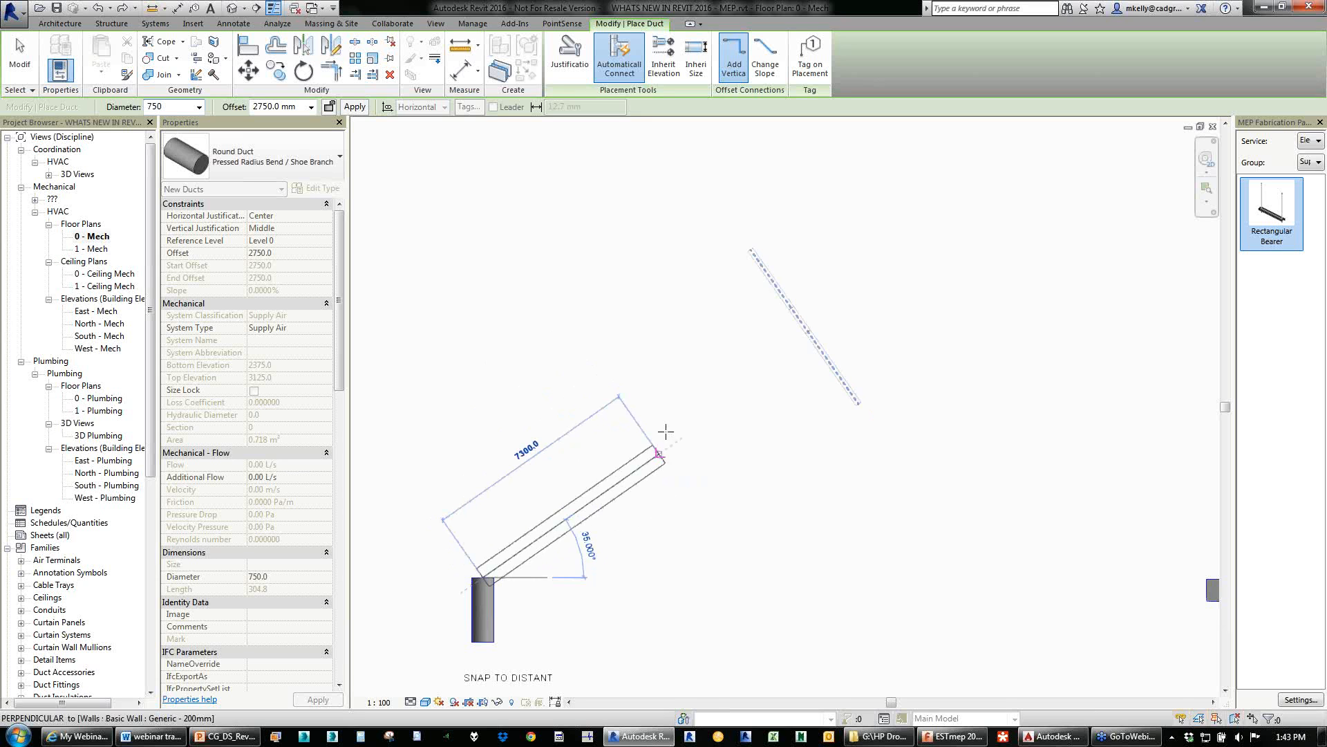
{"action": "scroll", "coordinate": [766, 344], "scroll_direction": "up", "scroll_amount": 4}
{"action": "scroll", "coordinate": [832, 294], "scroll_direction": "down", "scroll_amount": 6}
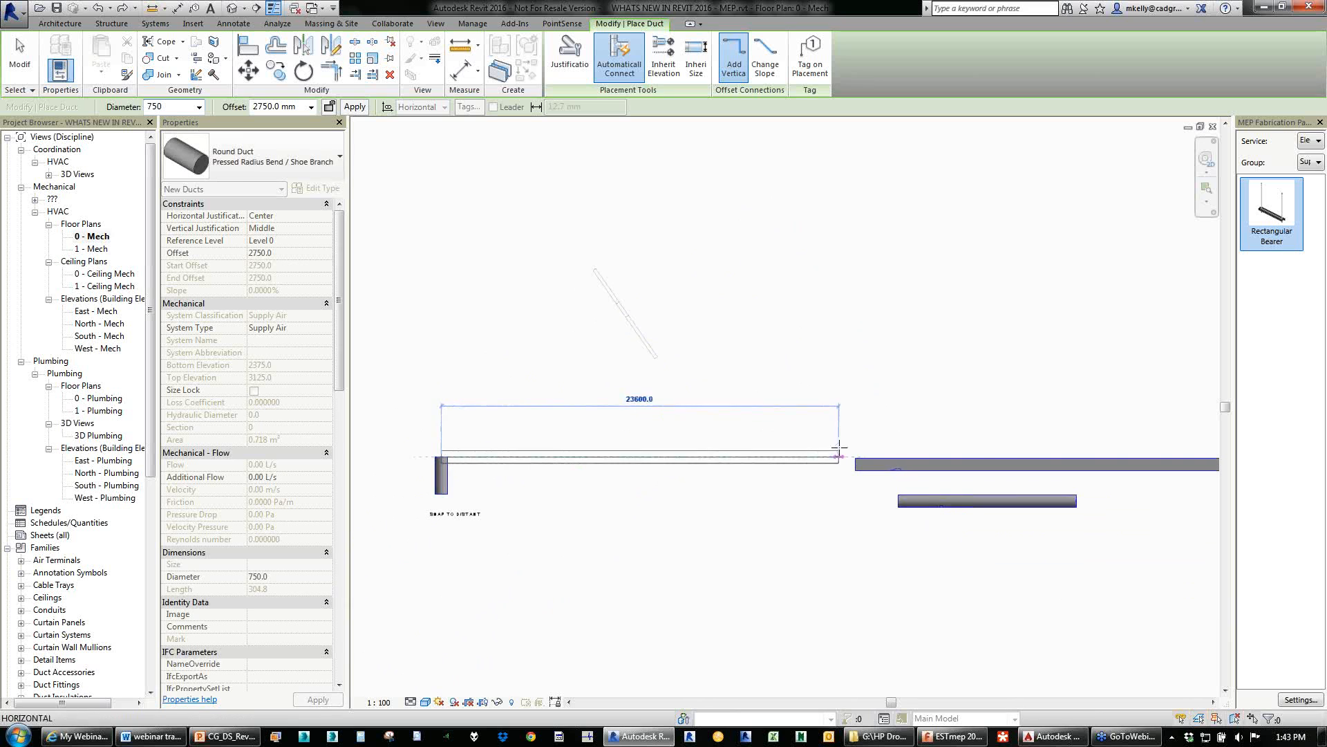
{"action": "scroll", "coordinate": [636, 423], "scroll_direction": "down", "scroll_amount": 2}
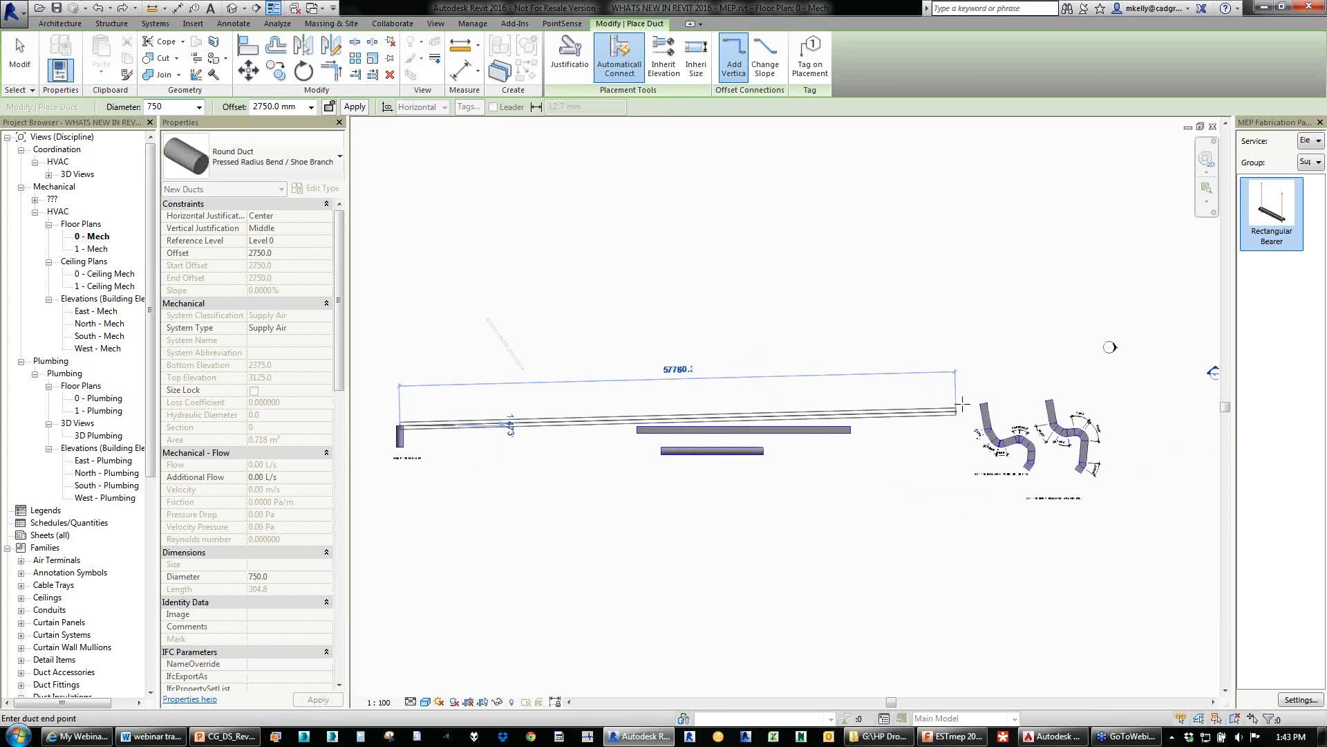
{"action": "scroll", "coordinate": [622, 451], "scroll_direction": "up", "scroll_amount": 2}
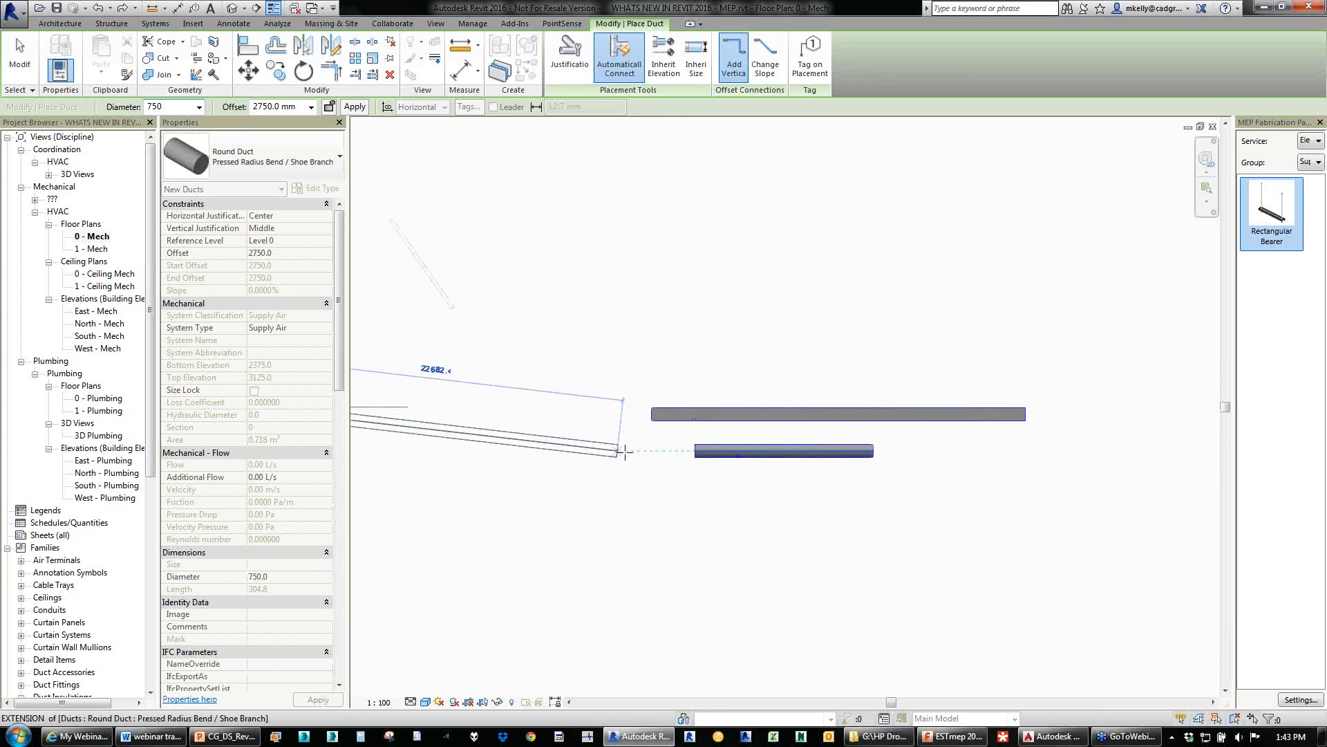
{"action": "scroll", "coordinate": [712, 413], "scroll_direction": "up", "scroll_amount": 3}
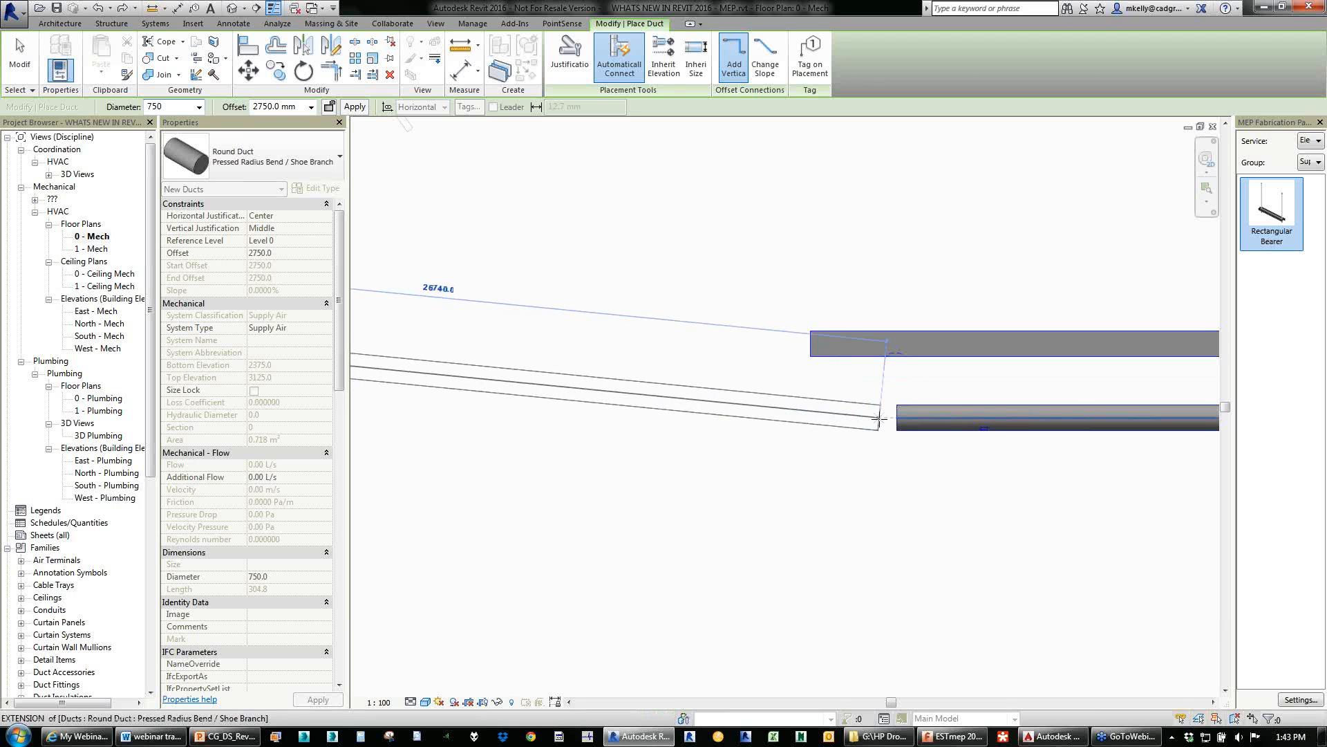
{"action": "scroll", "coordinate": [898, 418], "scroll_direction": "down", "scroll_amount": 1}
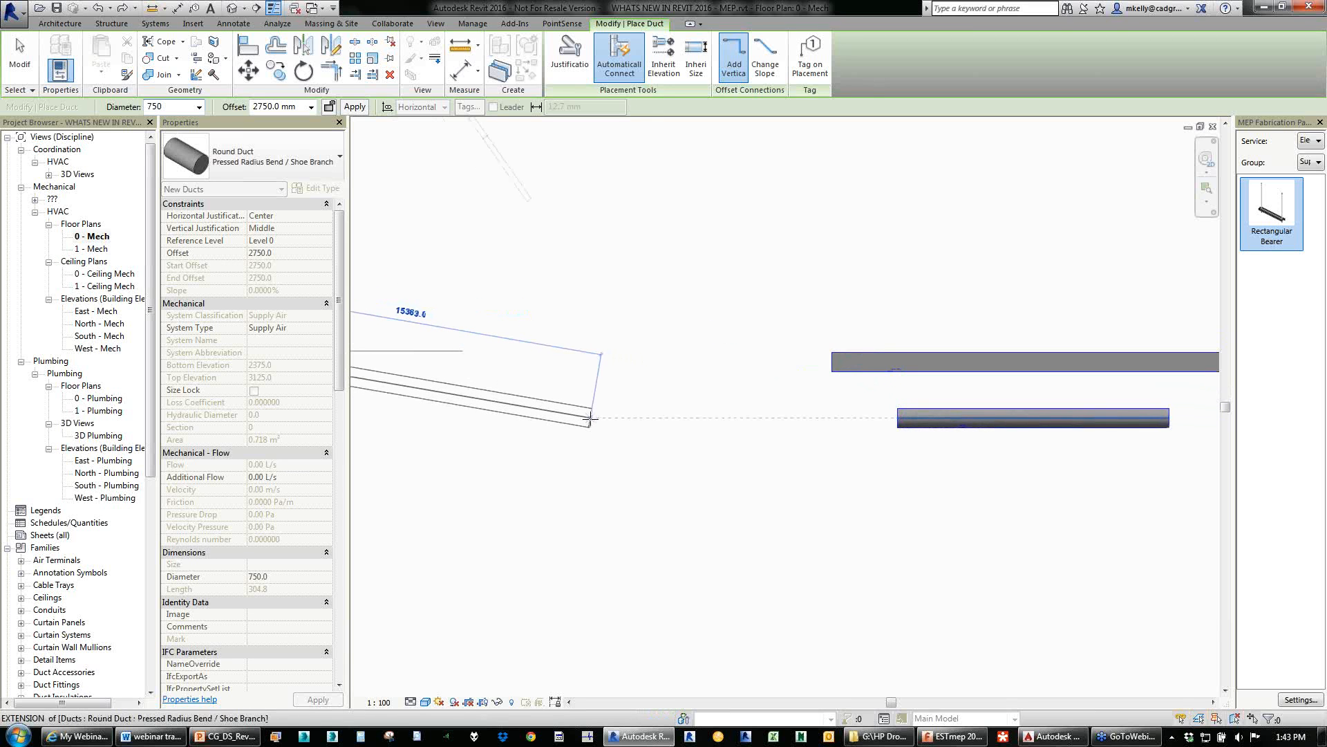
{"action": "middle_click_drag", "start_coordinate": [527, 424], "coordinate": [753, 431]}
{"action": "scroll", "coordinate": [752, 431], "scroll_direction": "down", "scroll_amount": 2}
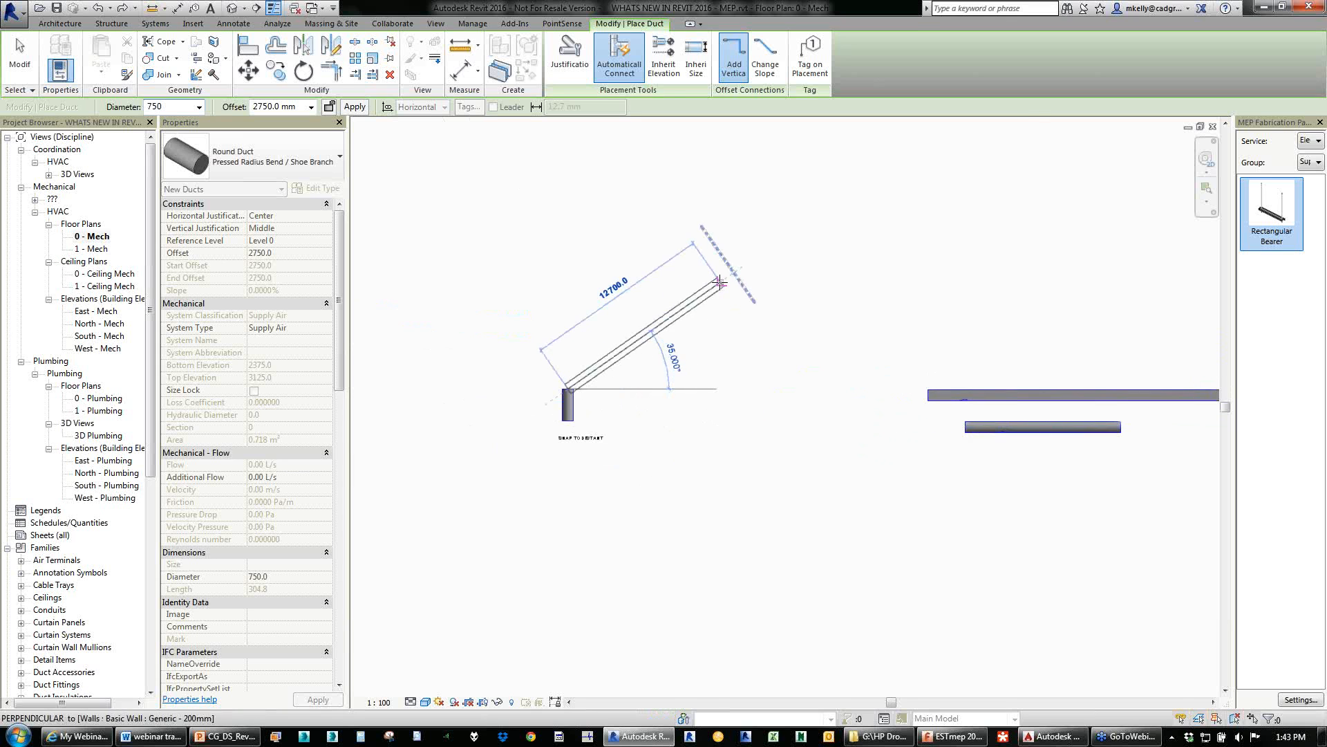
{"action": "key", "text": "Escape"}
{"action": "scroll", "coordinate": [720, 285], "scroll_direction": "up", "scroll_amount": 3}
{"action": "key", "text": "Escape"}
Open the default 3D view and focus on the parallel rectangular and round ducts with their air terminals.
{"action": "scroll", "coordinate": [680, 347], "scroll_direction": "down", "scroll_amount": 3}
{"action": "middle_click_drag", "start_coordinate": [653, 395], "coordinate": [509, 449]}
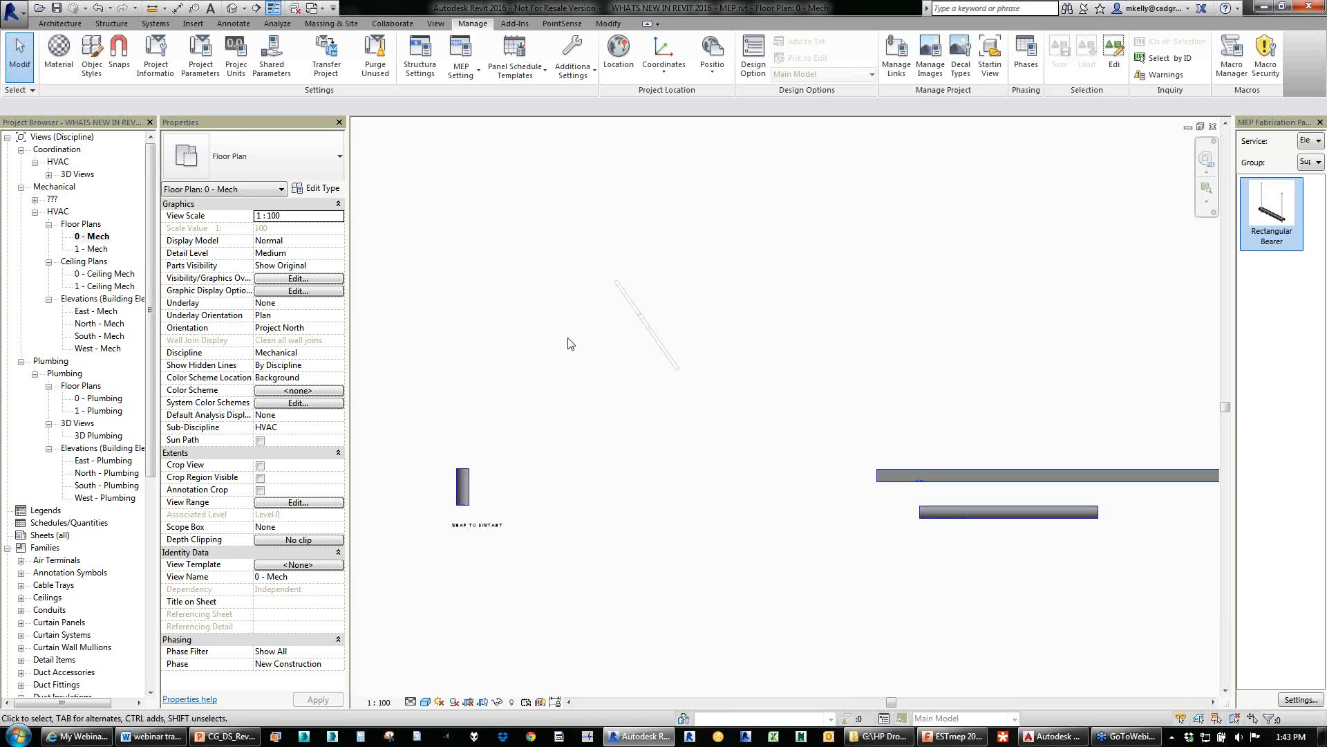
{"action": "left_click_drag", "start_coordinate": [420, 233], "coordinate": [760, 674]}
{"action": "left_click", "coordinate": [738, 545]}
{"action": "middle_click_drag", "start_coordinate": [1176, 480], "coordinate": [954, 419]}
{"action": "left_click", "coordinate": [232, 8]}
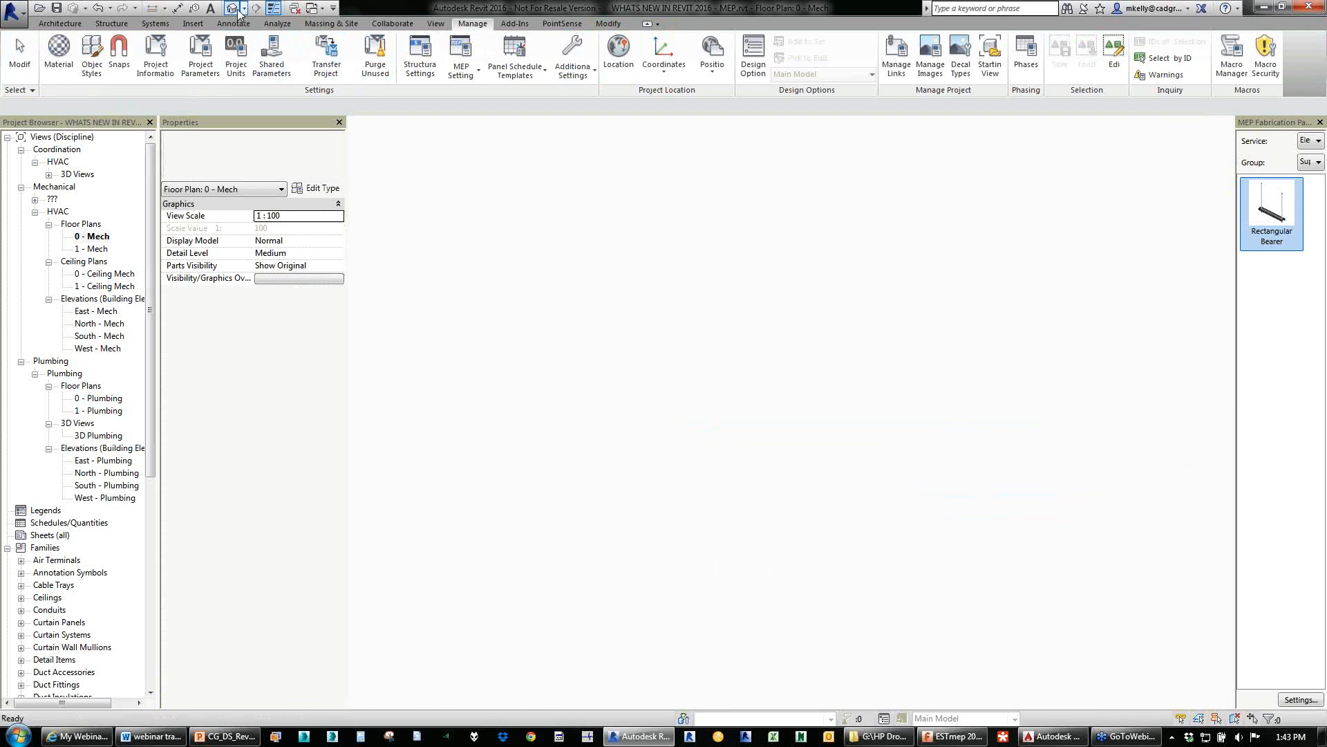
{"action": "scroll", "coordinate": [628, 474], "scroll_direction": "up", "scroll_amount": 8}
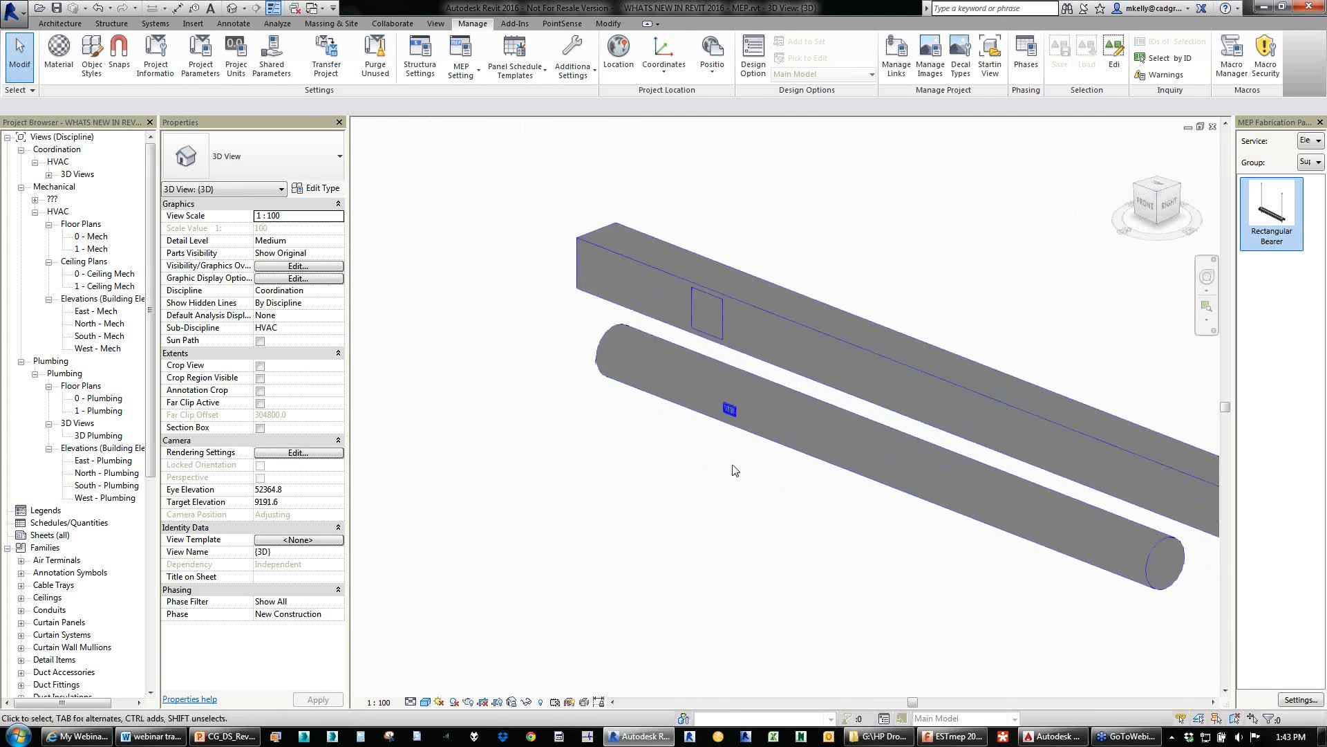
{"action": "scroll", "coordinate": [623, 449], "scroll_direction": "down", "scroll_amount": 2}
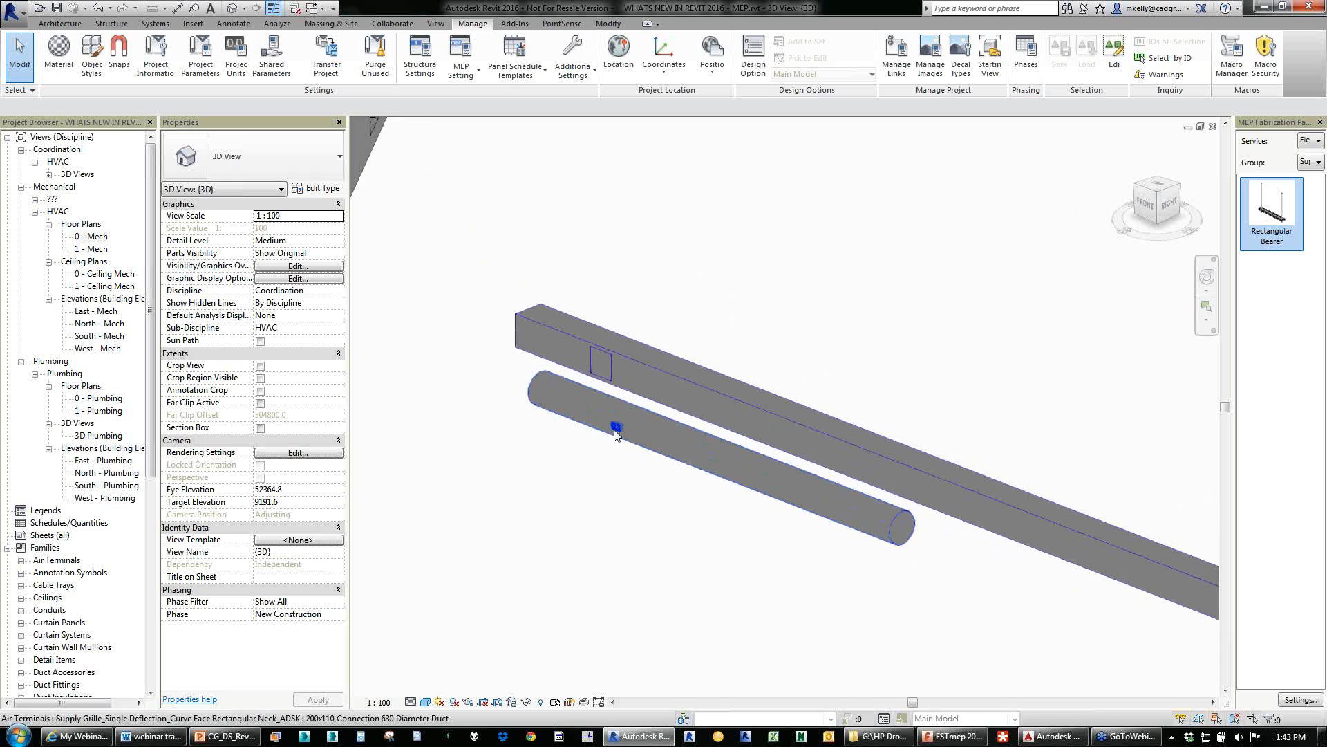
Examine how the supply grille sits on the round duct and the supply diffuser on the rectangular duct.
{"action": "left_click", "coordinate": [616, 428]}
{"action": "middle_click_drag", "start_coordinate": [614, 430], "coordinate": [557, 407]}
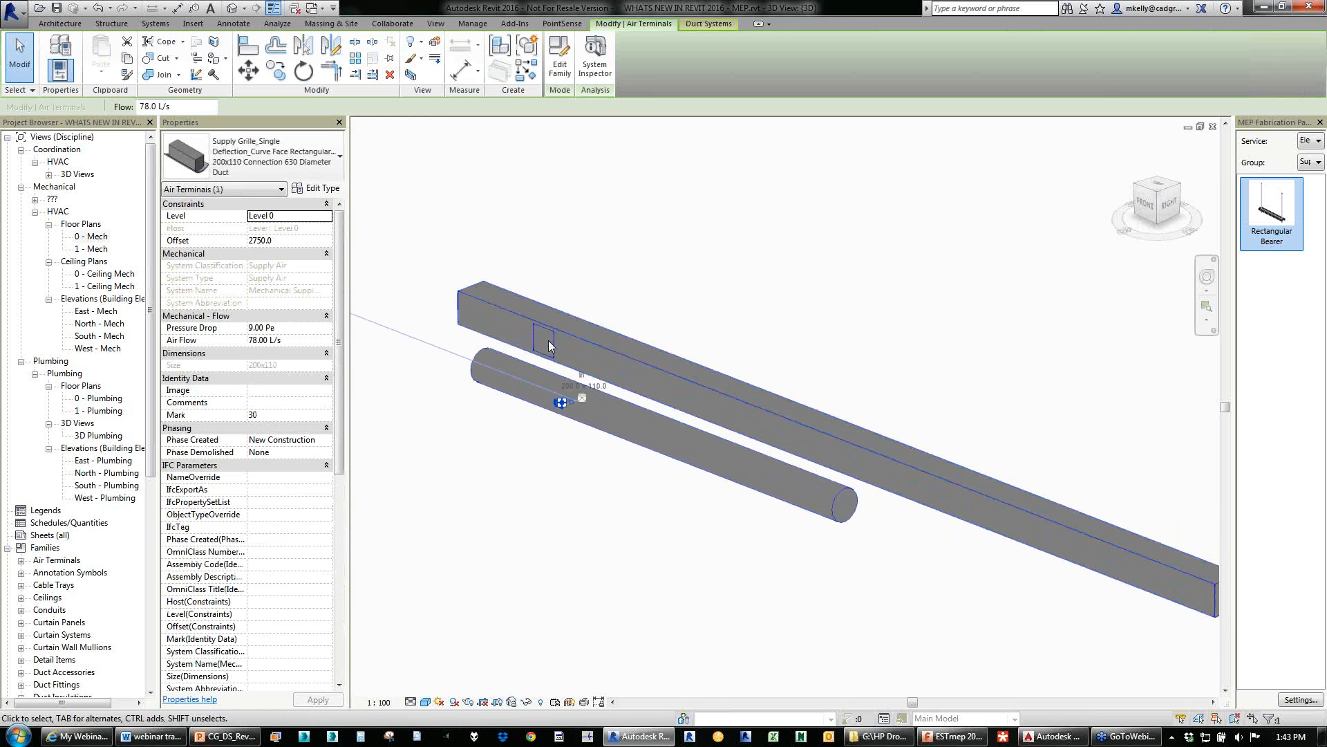
{"action": "left_click", "coordinate": [550, 346]}
{"action": "scroll", "coordinate": [561, 384], "scroll_direction": "up", "scroll_amount": 2}
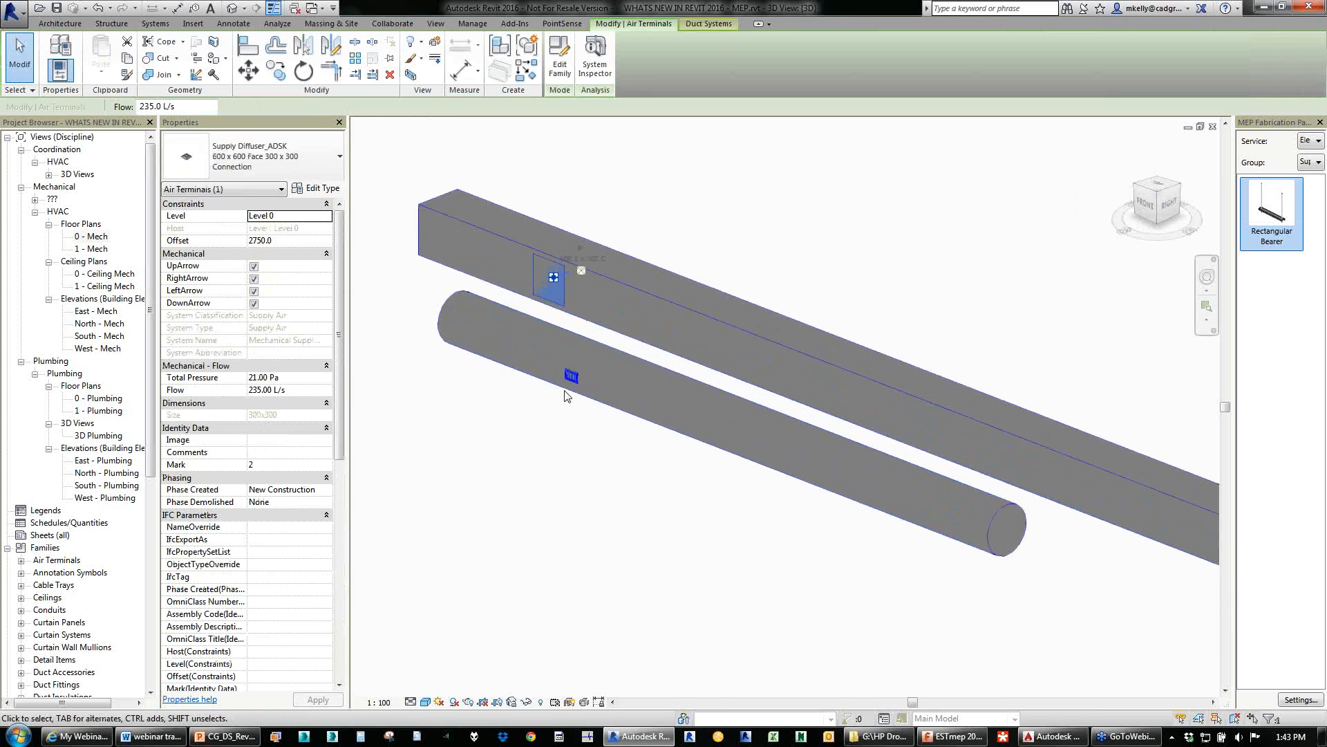
{"action": "left_click", "coordinate": [572, 384]}
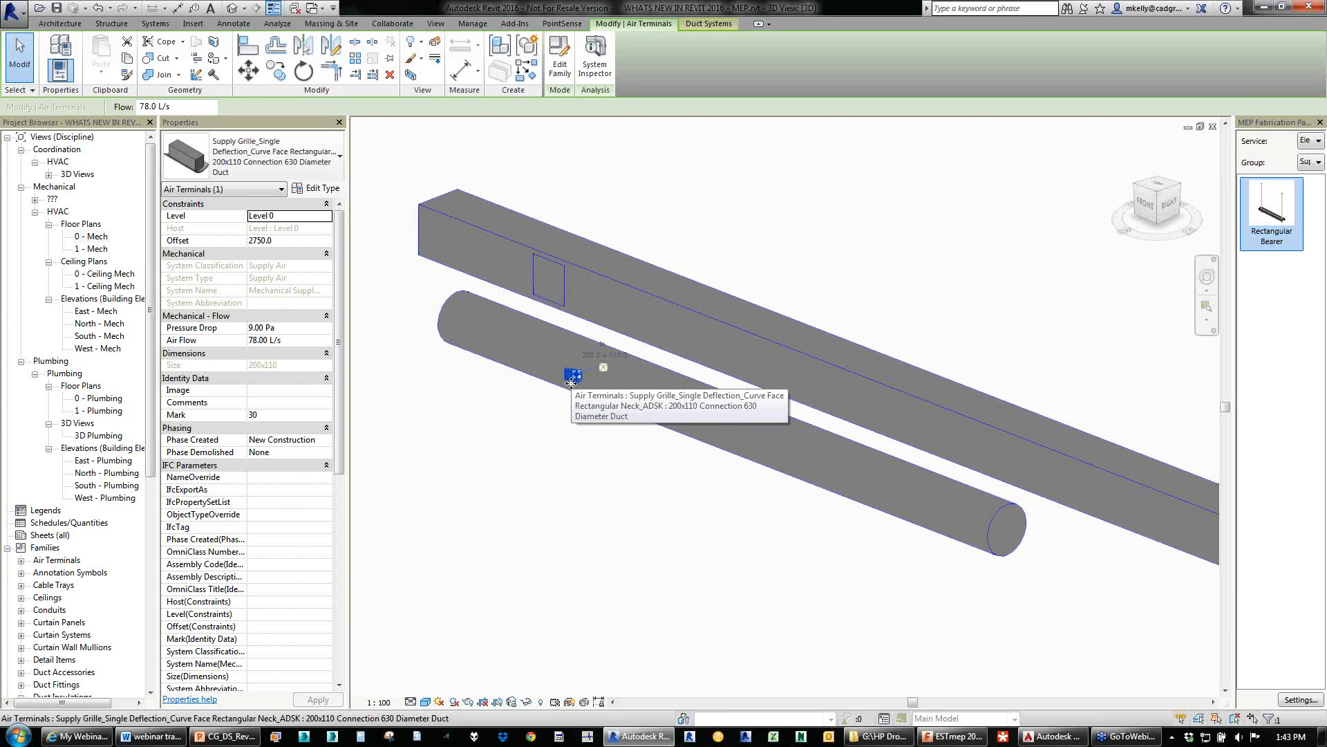
{"action": "left_click", "coordinate": [536, 401]}
{"action": "left_click", "coordinate": [577, 379]}
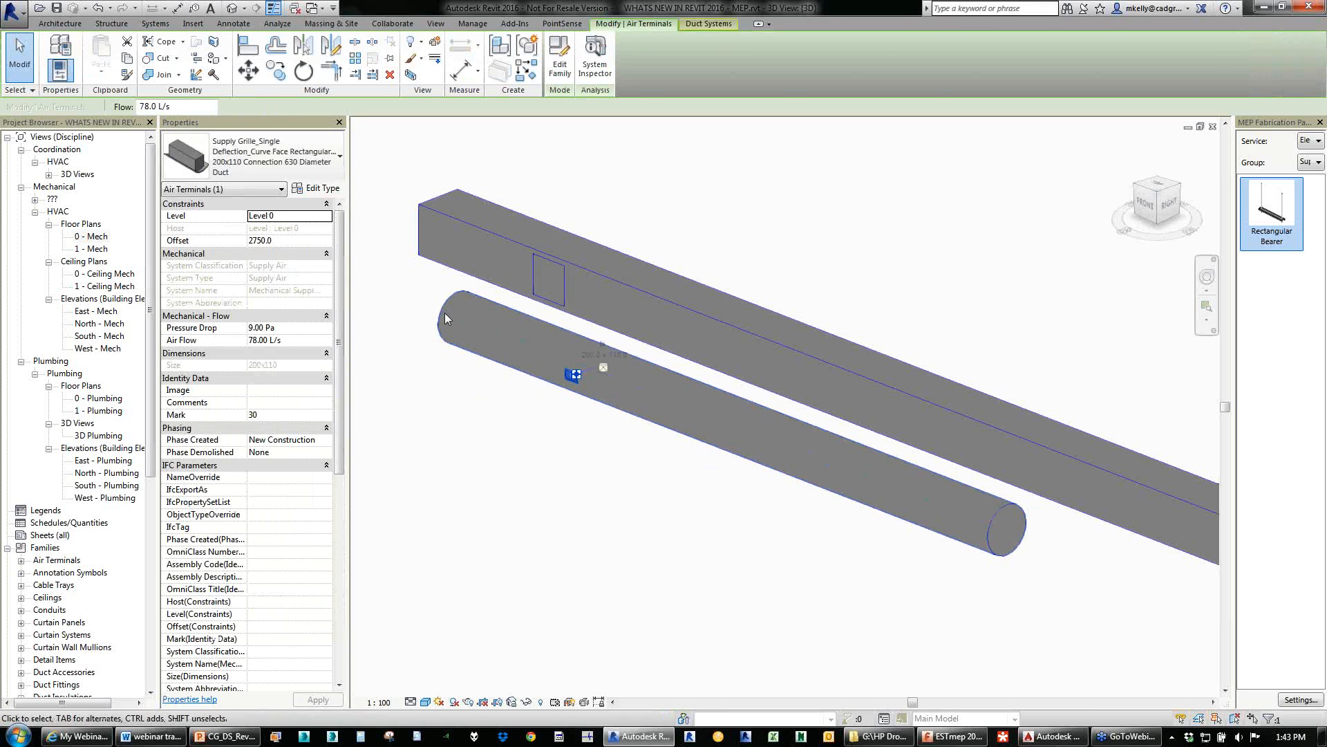
{"action": "key", "text": "Escape"}
{"action": "scroll", "coordinate": [584, 408], "scroll_direction": "up", "scroll_amount": 4}
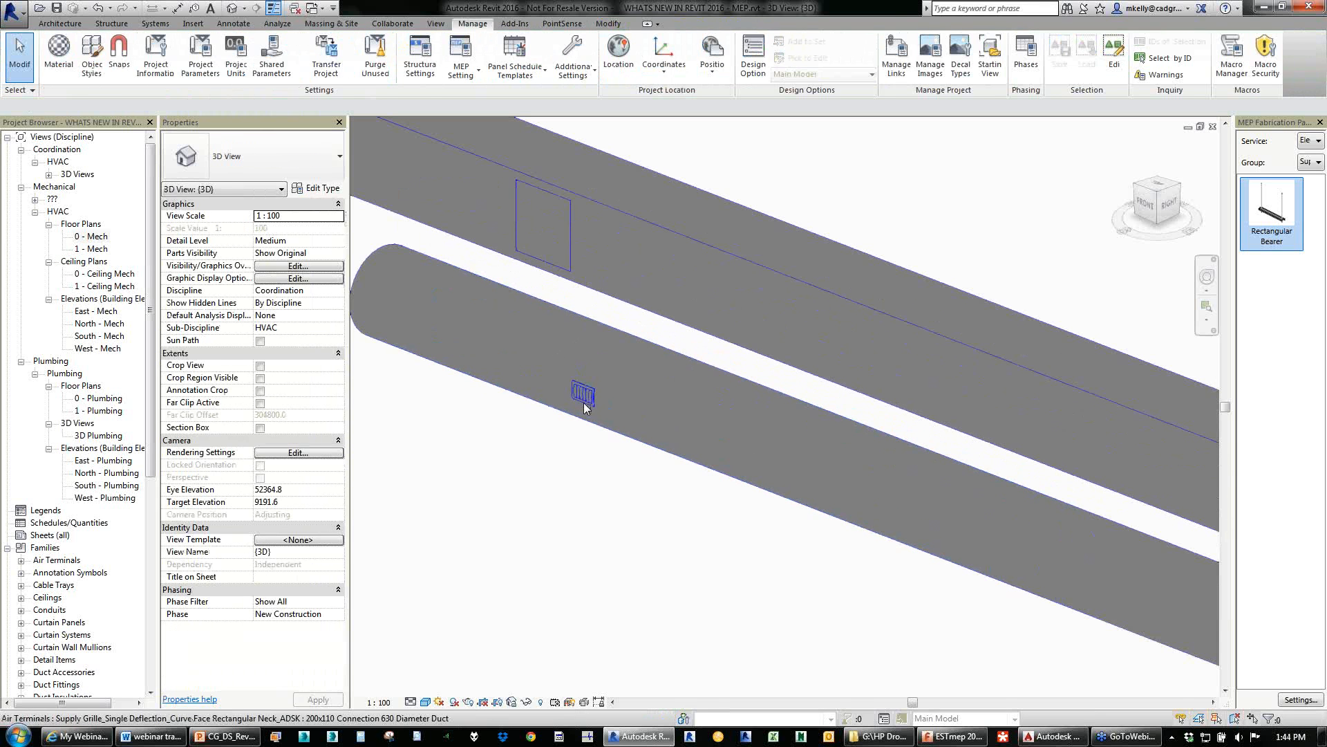
{"action": "left_click", "coordinate": [583, 406]}
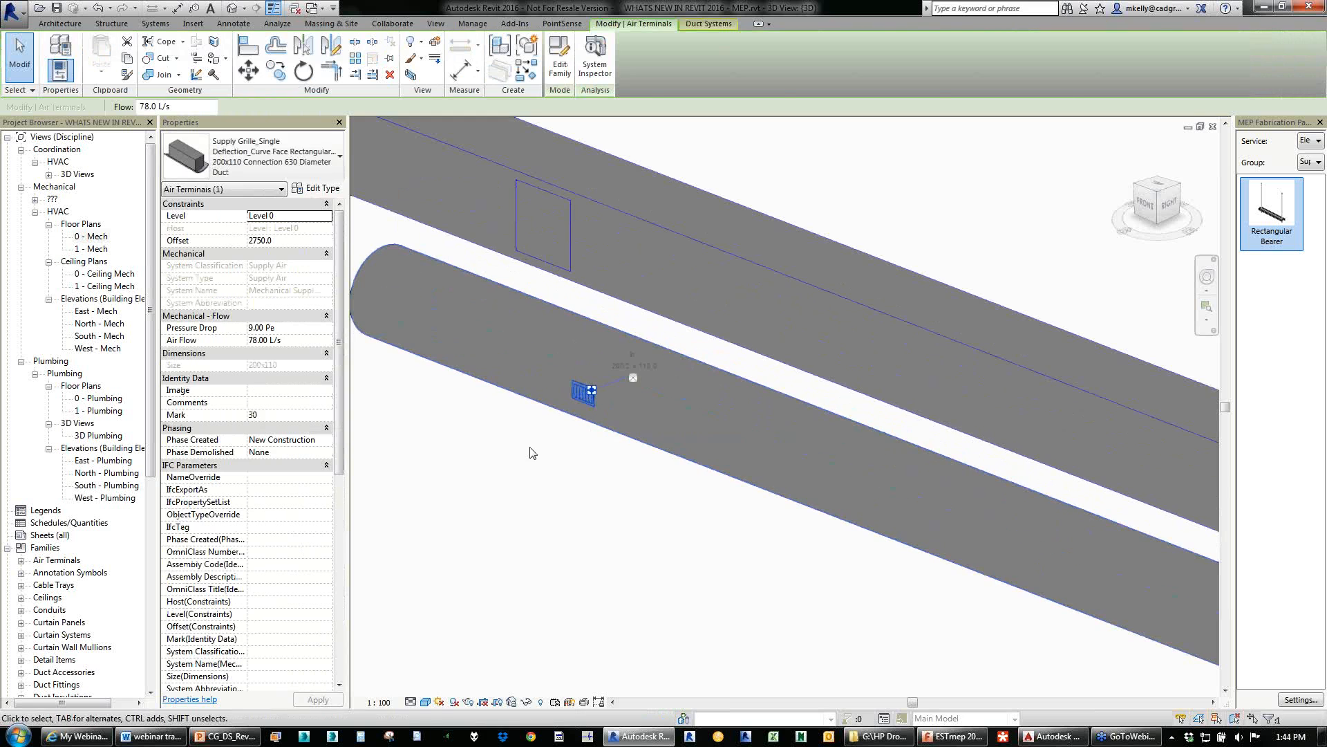
{"action": "key", "text": "Escape"}
{"action": "left_click", "coordinate": [550, 271]}
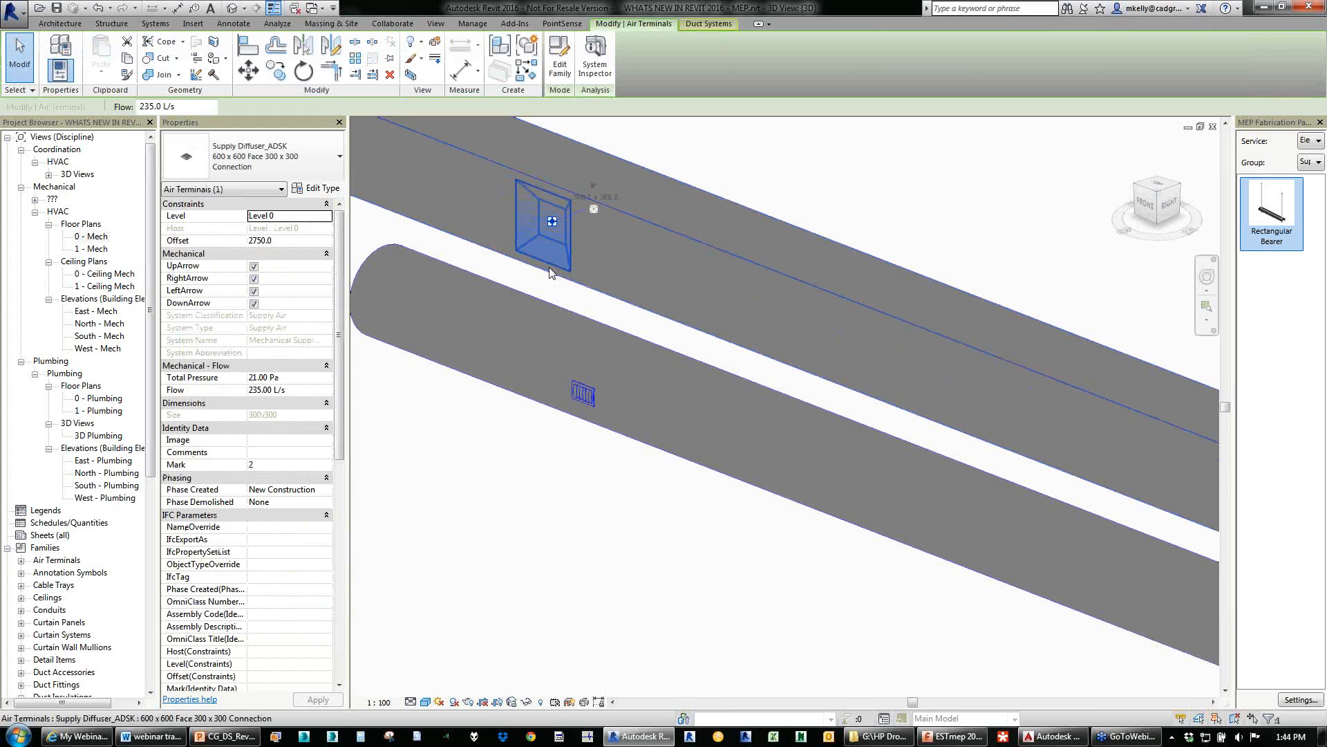
{"action": "middle_click_drag", "start_coordinate": [550, 272], "coordinate": [490, 325], "text": "shift"}
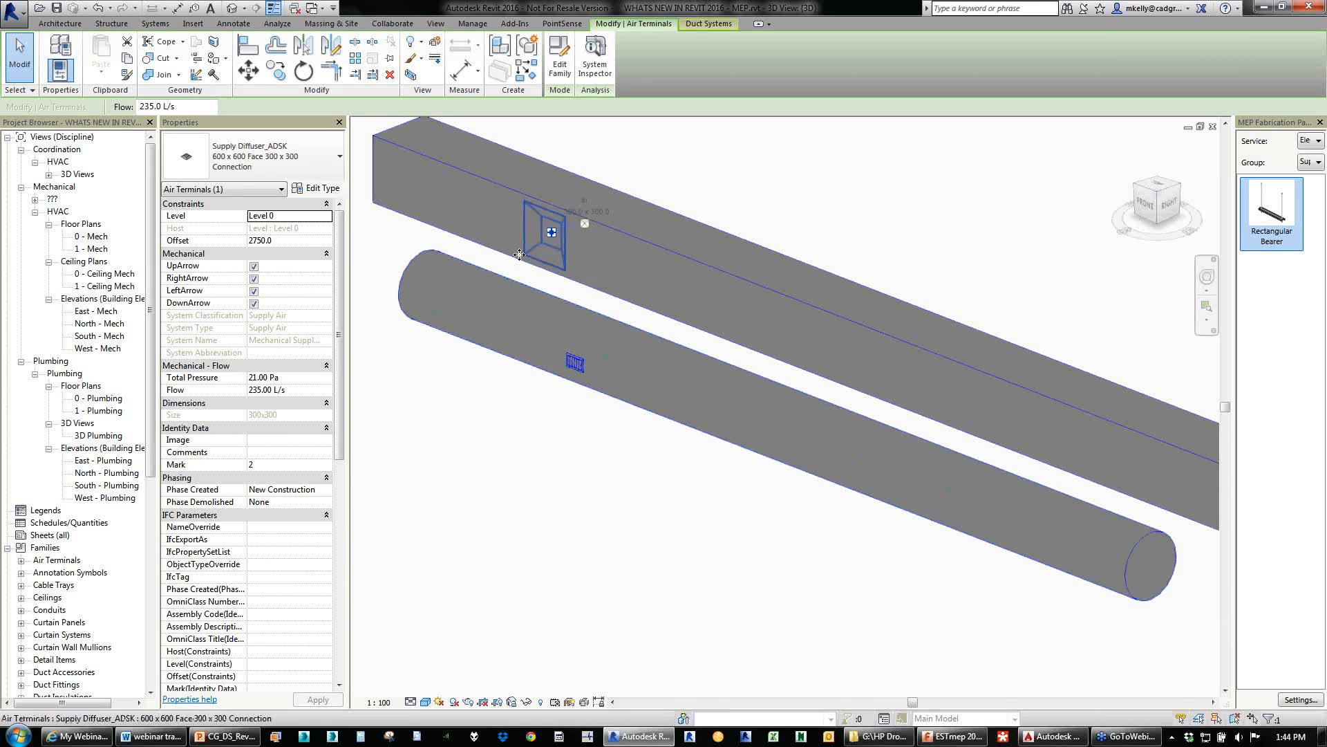
{"action": "left_click", "coordinate": [574, 363]}
{"action": "left_click", "coordinate": [553, 266]}
{"action": "left_click", "coordinate": [445, 491]}
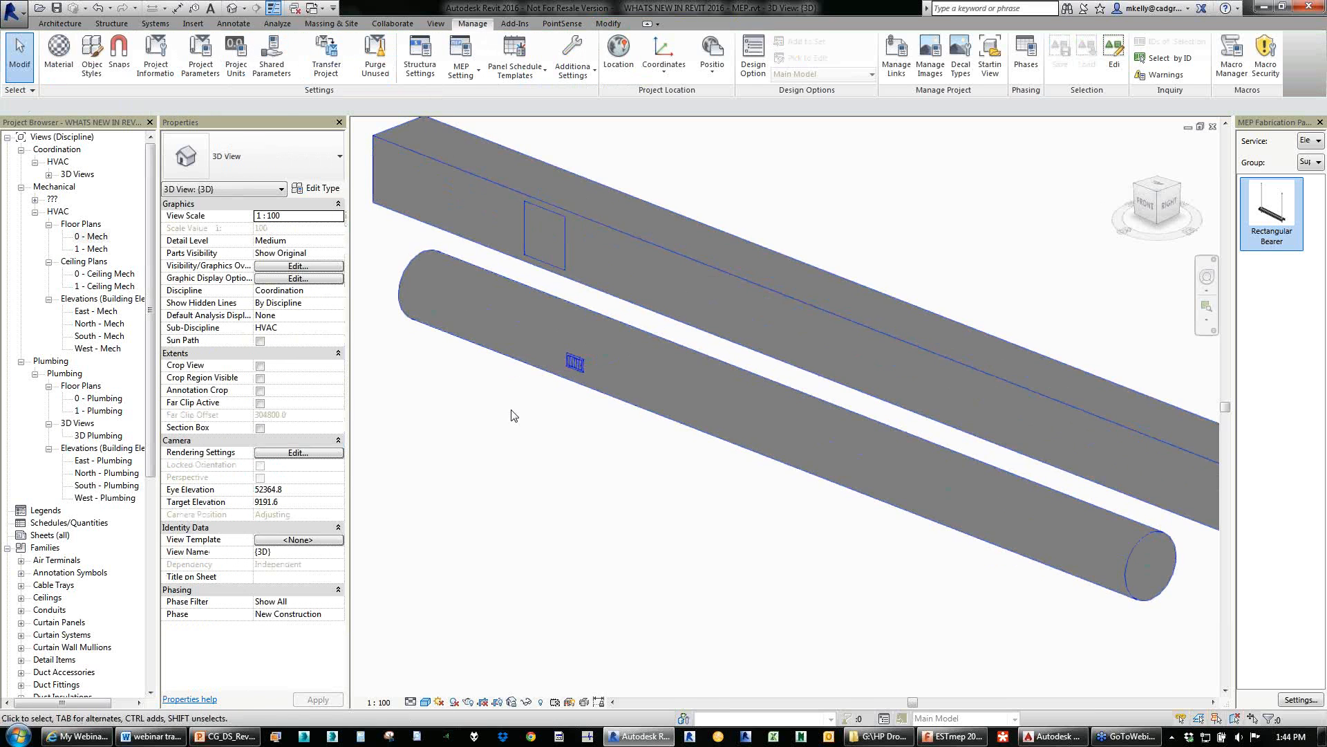
{"action": "left_click", "coordinate": [576, 365]}
Return to the 0 - Mech floor plan and examine the two dimensioned duct runs with different fitting angles.
{"action": "scroll", "coordinate": [578, 372], "scroll_direction": "down", "scroll_amount": 2}
{"action": "scroll", "coordinate": [577, 373], "scroll_direction": "down", "scroll_amount": 6}
{"action": "right_click", "coordinate": [795, 427]}
{"action": "left_click", "coordinate": [608, 439]}
{"action": "double_click", "coordinate": [92, 235]}
{"action": "middle_click_drag", "start_coordinate": [983, 505], "coordinate": [850, 467]}
{"action": "scroll", "coordinate": [1010, 496], "scroll_direction": "down", "scroll_amount": 5}
{"action": "scroll", "coordinate": [622, 480], "scroll_direction": "down", "scroll_amount": 3}
{"action": "scroll", "coordinate": [857, 465], "scroll_direction": "up", "scroll_amount": 1}
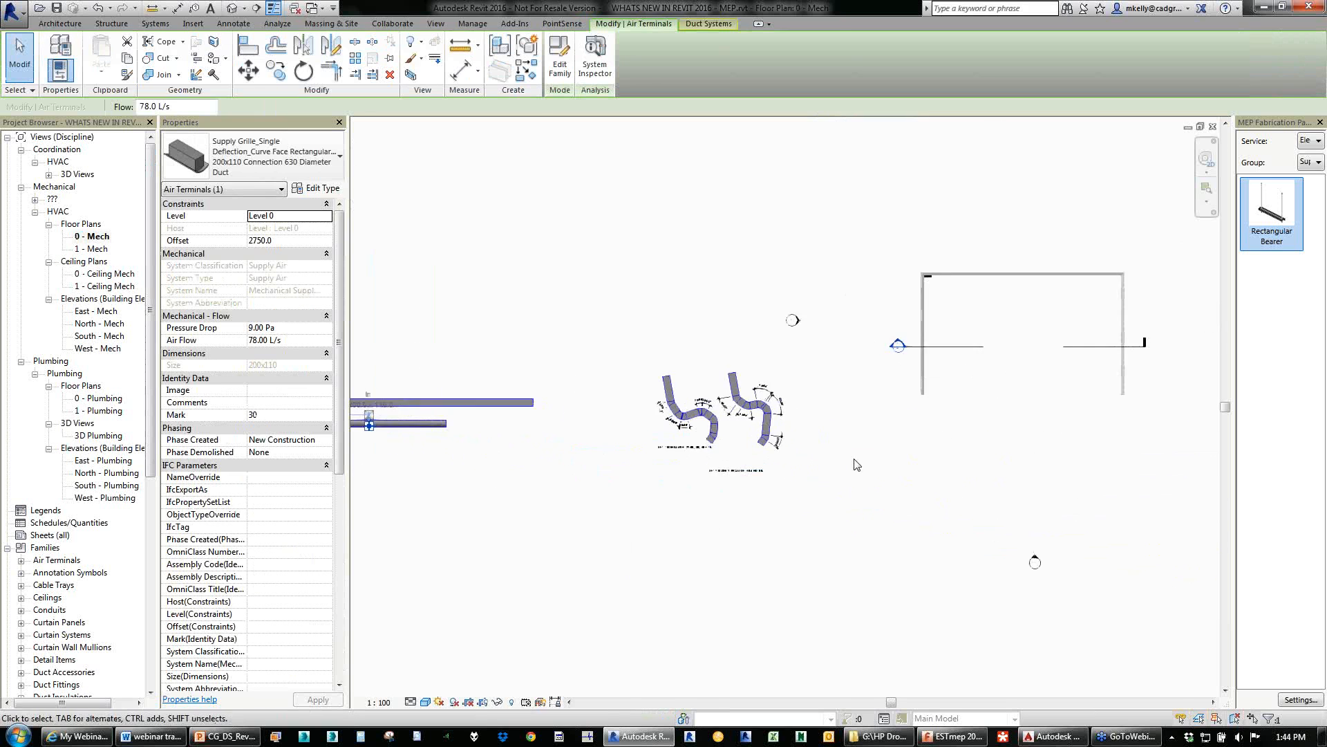
{"action": "scroll", "coordinate": [709, 419], "scroll_direction": "up", "scroll_amount": 6}
{"action": "left_click", "coordinate": [677, 302]}
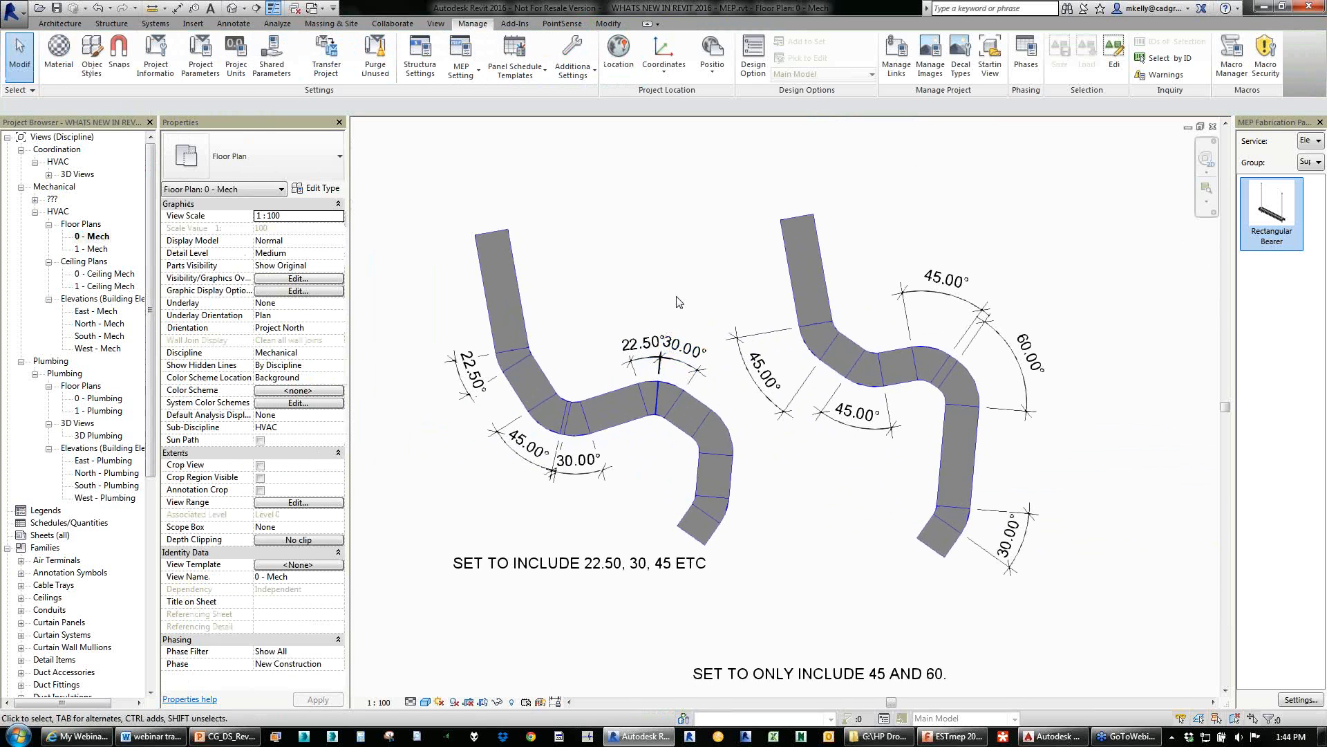
Create a similar 750 x 750 mm rectangular duct beside the dimensioned runs, running down the plan with an angled turn at its lower end.
{"action": "middle_click_drag", "start_coordinate": [679, 310], "coordinate": [847, 278]}
{"action": "scroll", "coordinate": [750, 290], "scroll_direction": "down", "scroll_amount": 2}
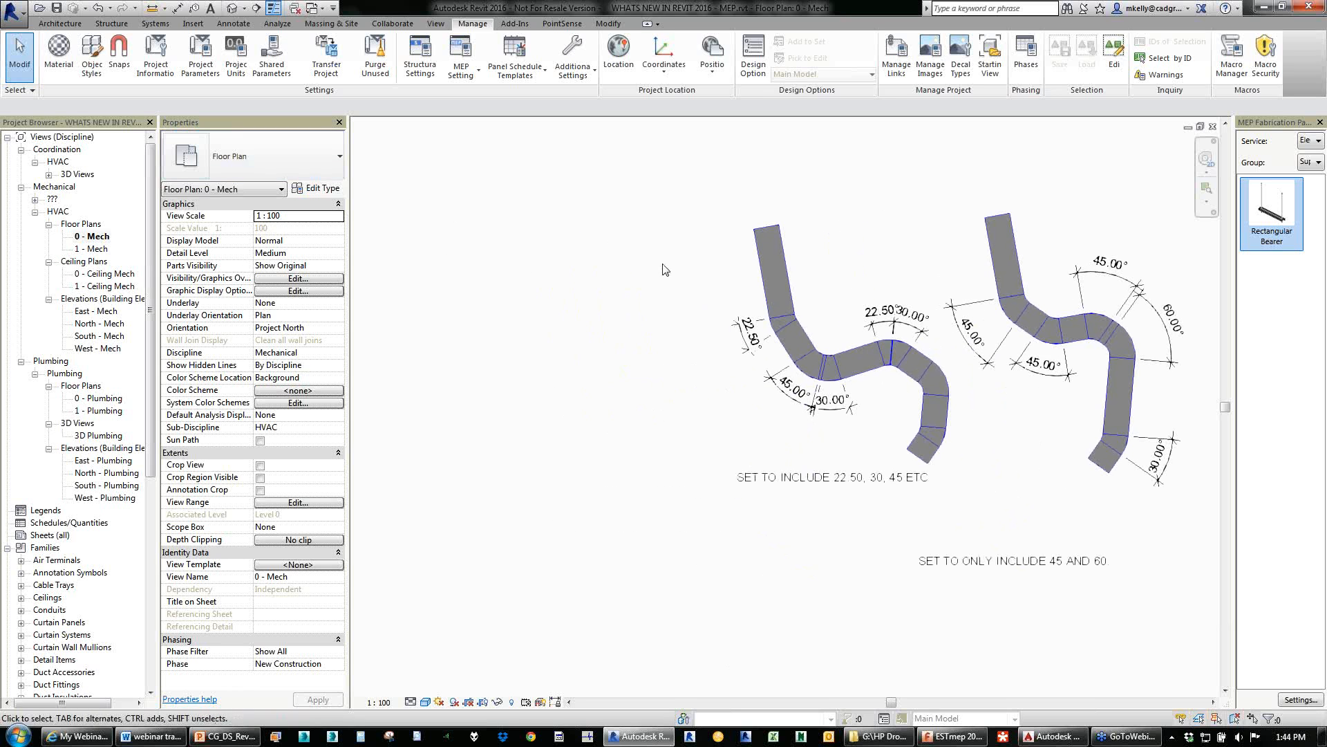
{"action": "left_click", "coordinate": [759, 260]}
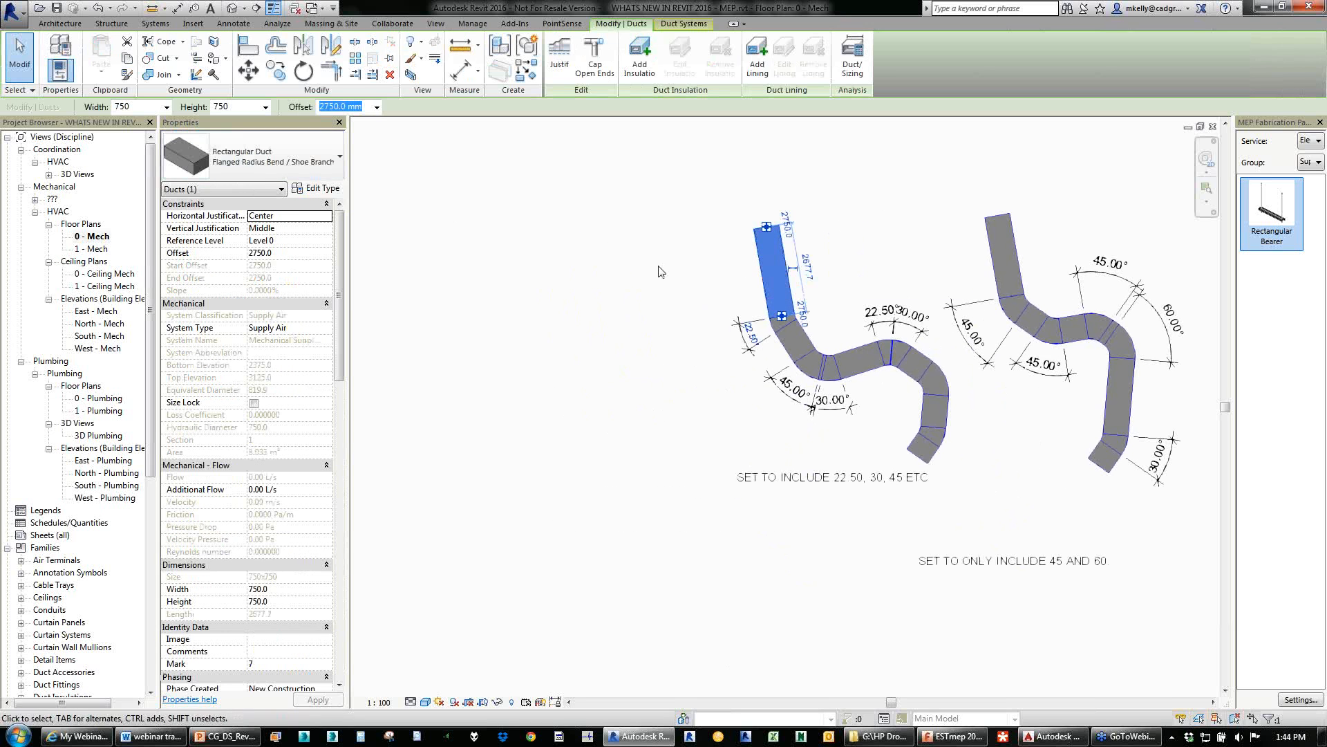
{"action": "key", "text": "c"}
{"action": "key", "text": "s"}
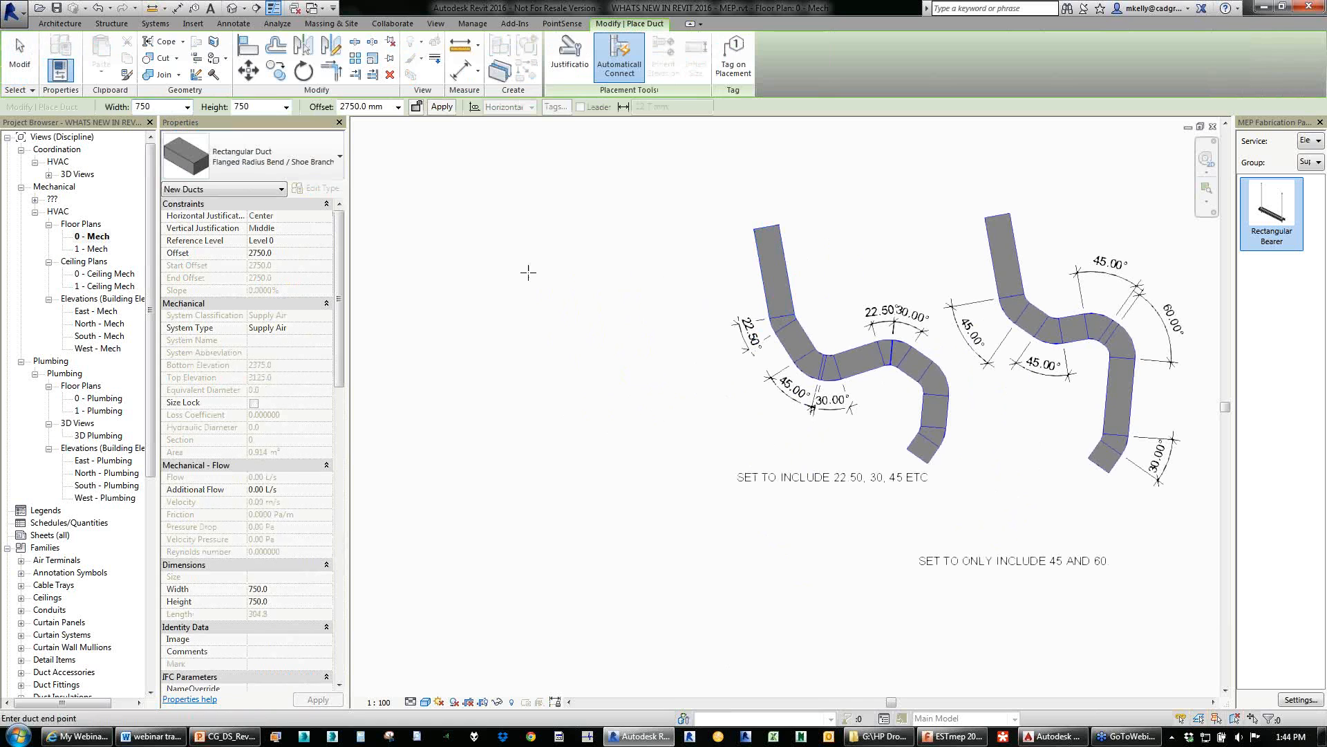
{"action": "left_click", "coordinate": [531, 247]}
{"action": "left_click", "coordinate": [516, 374]}
{"action": "scroll", "coordinate": [518, 394], "scroll_direction": "up", "scroll_amount": 3}
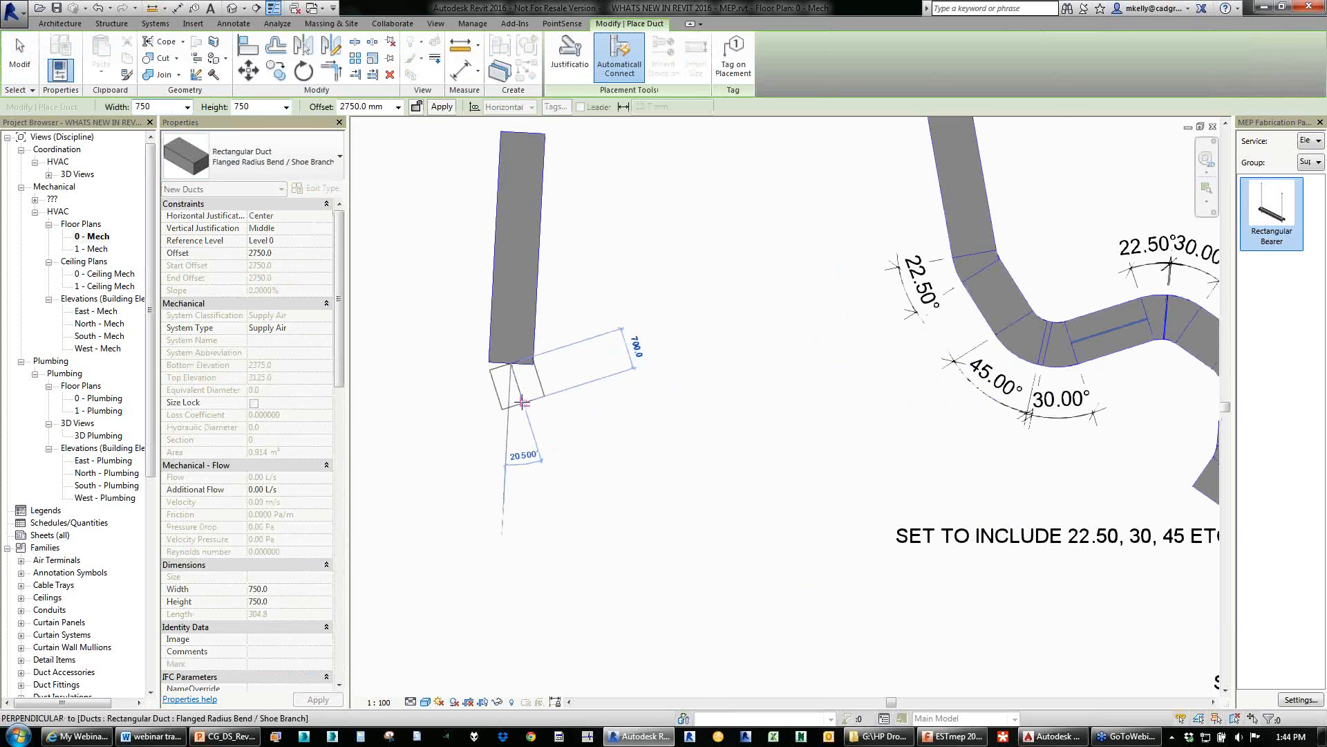
{"action": "left_click", "coordinate": [561, 440]}
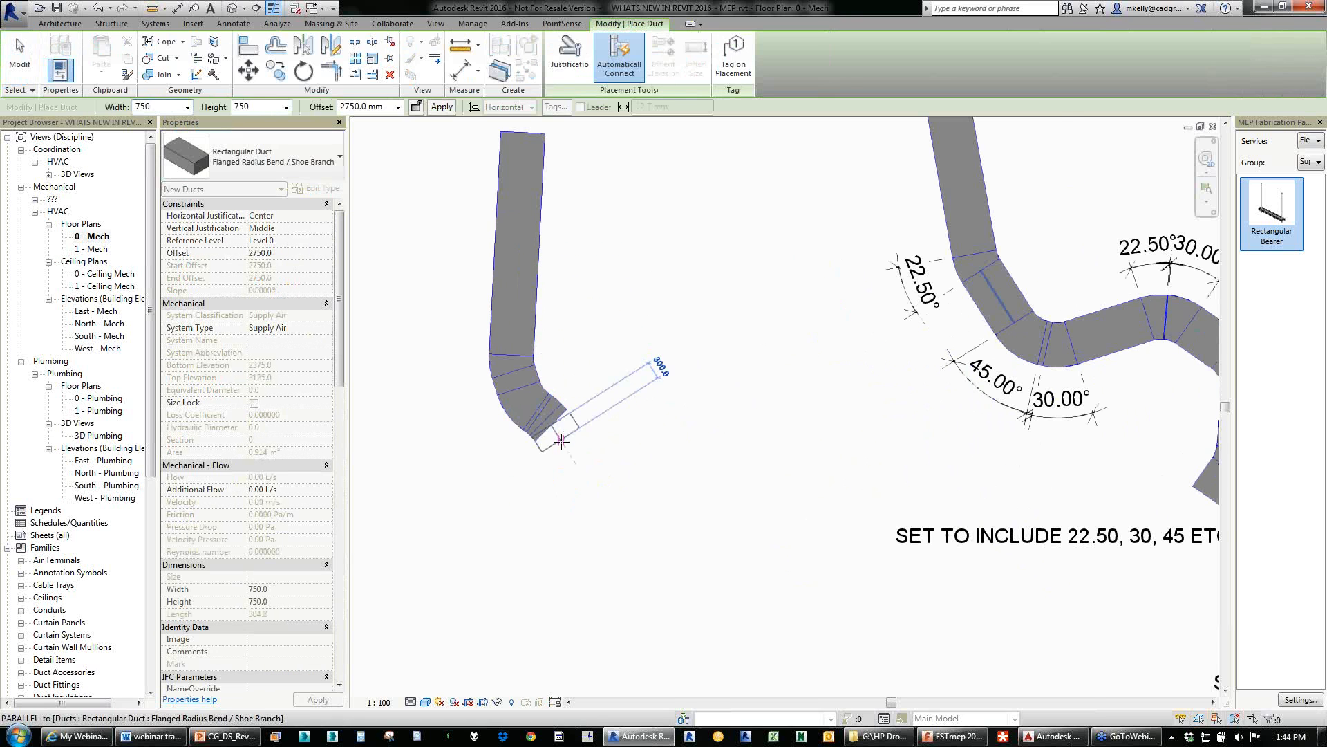
Try to continue the duct run vertically downward from the open end of its last bend.
{"action": "left_click", "coordinate": [561, 470]}
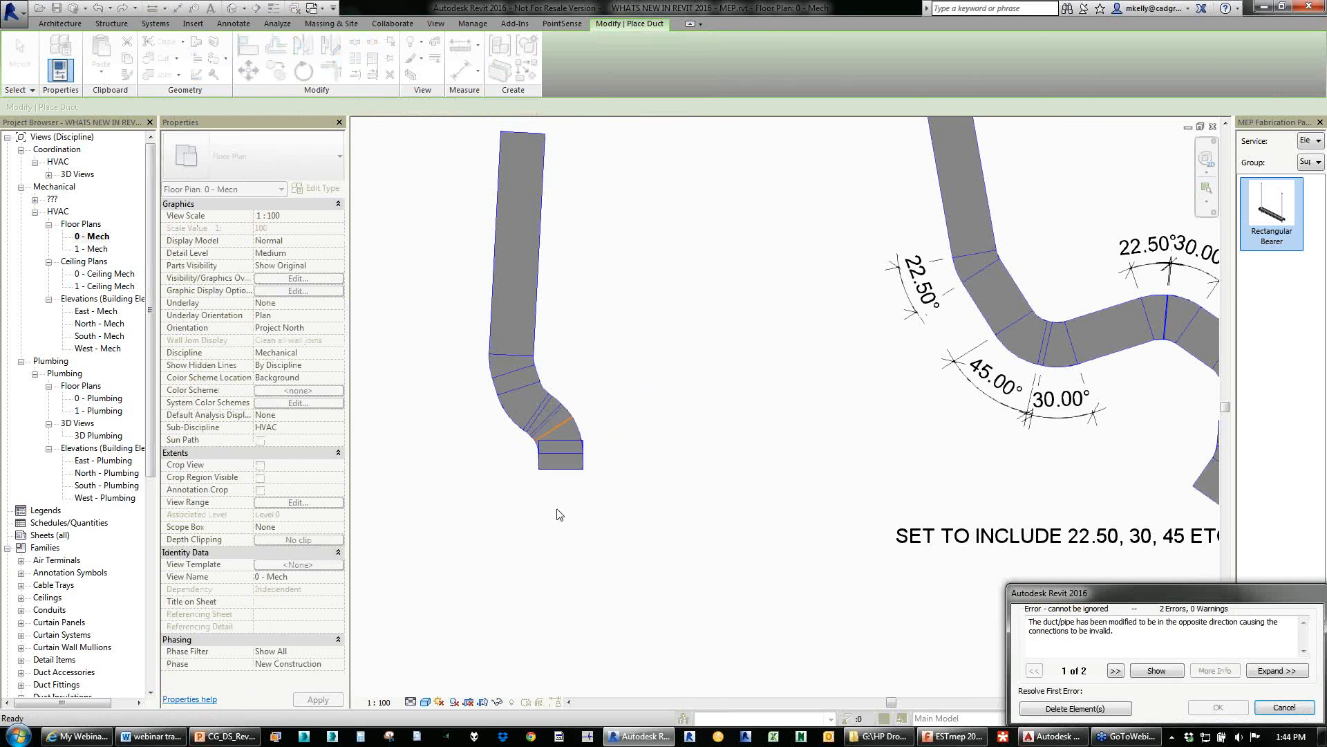
{"action": "left_click", "coordinate": [1075, 708]}
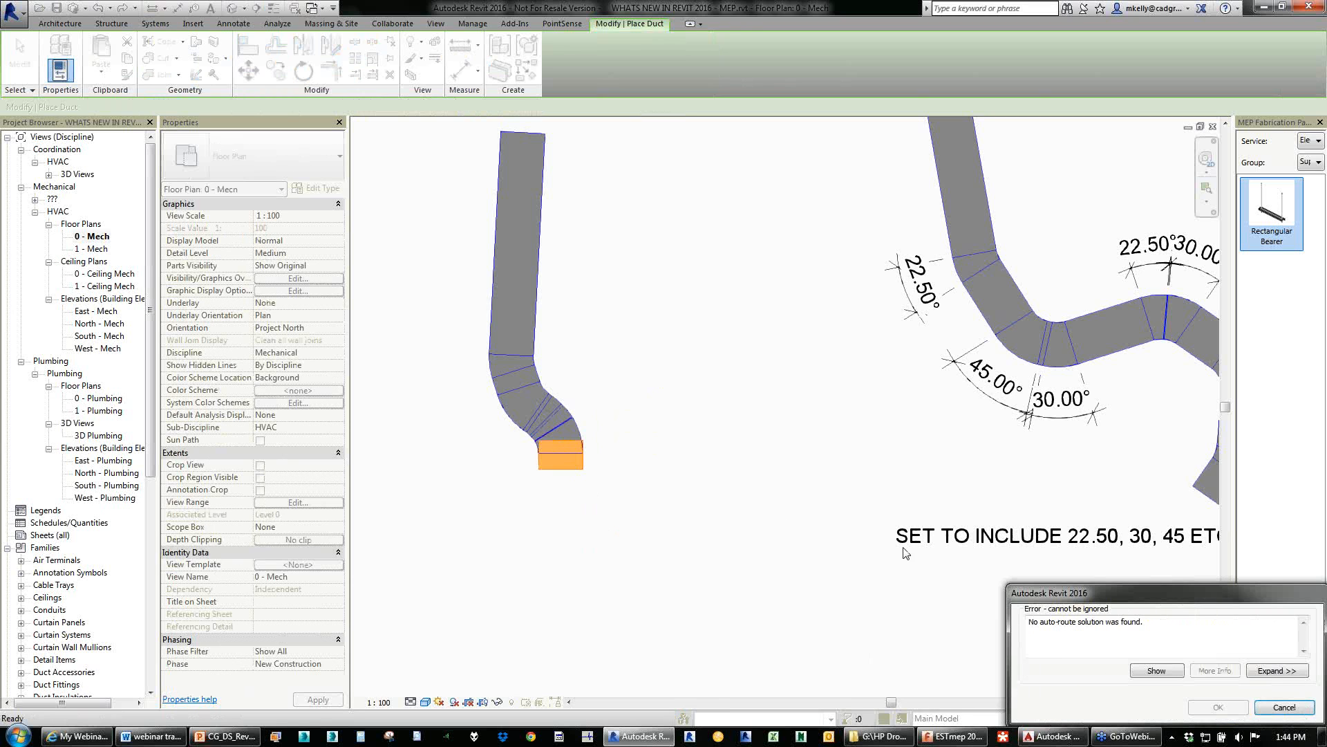
{"action": "left_click", "coordinate": [1277, 713]}
{"action": "scroll", "coordinate": [554, 465], "scroll_direction": "up", "scroll_amount": 2}
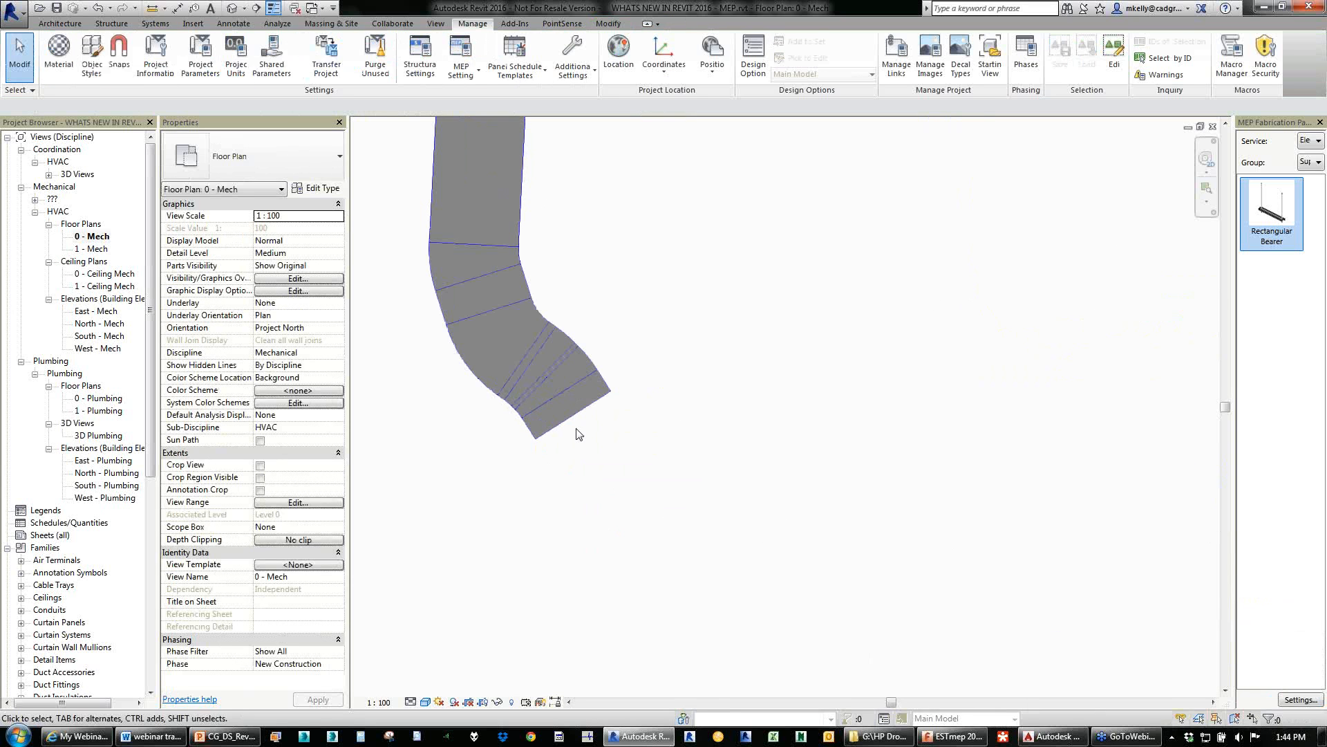
Extend the duct run diagonally from the open end of its short stub and check the short duct pieces between the bends.
{"action": "left_click", "coordinate": [574, 417]}
{"action": "right_click", "coordinate": [573, 418]}
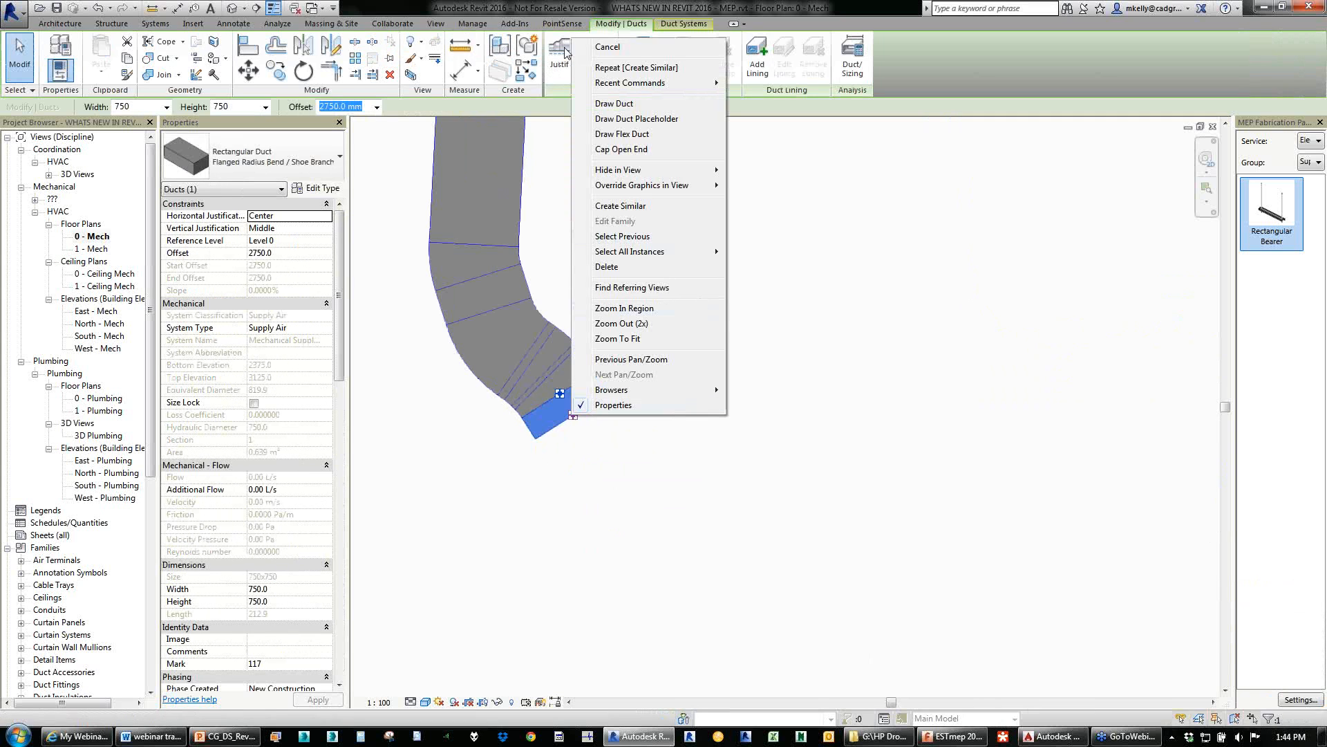
{"action": "left_click", "coordinate": [631, 109]}
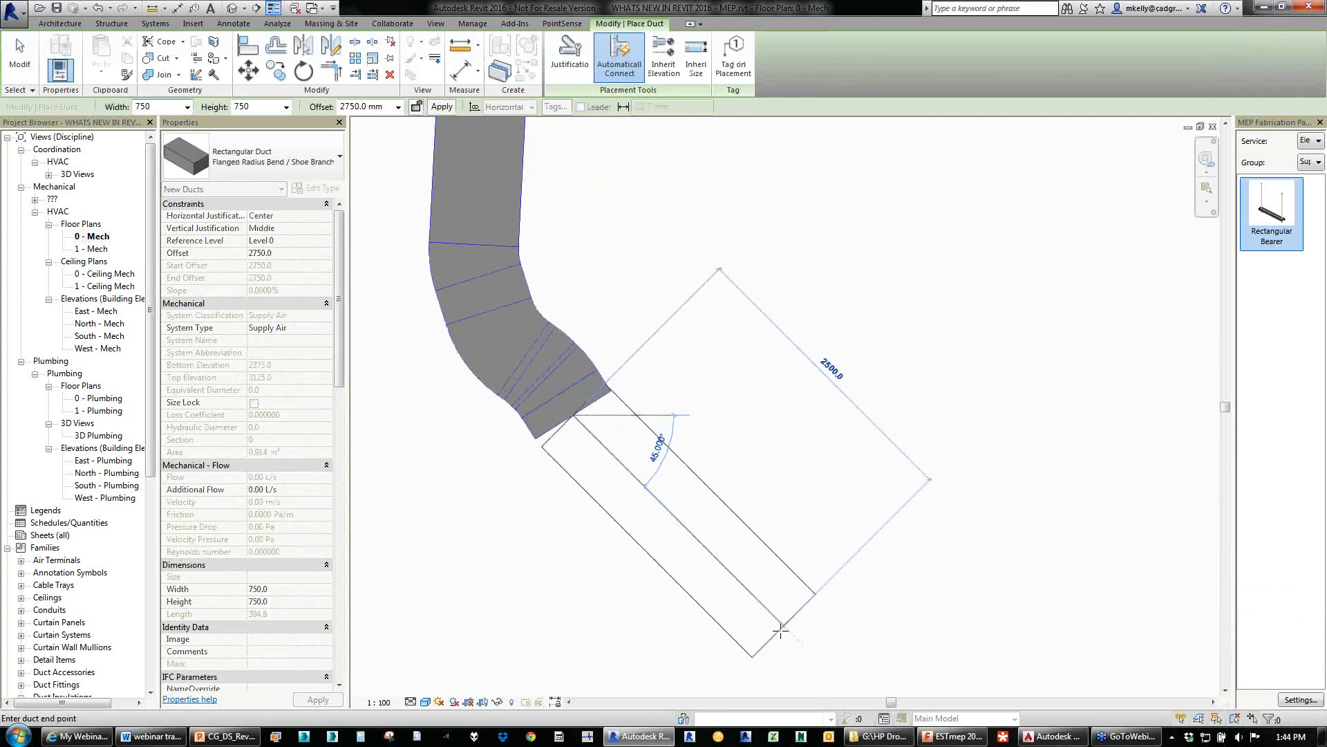
{"action": "middle_click_drag", "start_coordinate": [751, 650], "coordinate": [826, 410]}
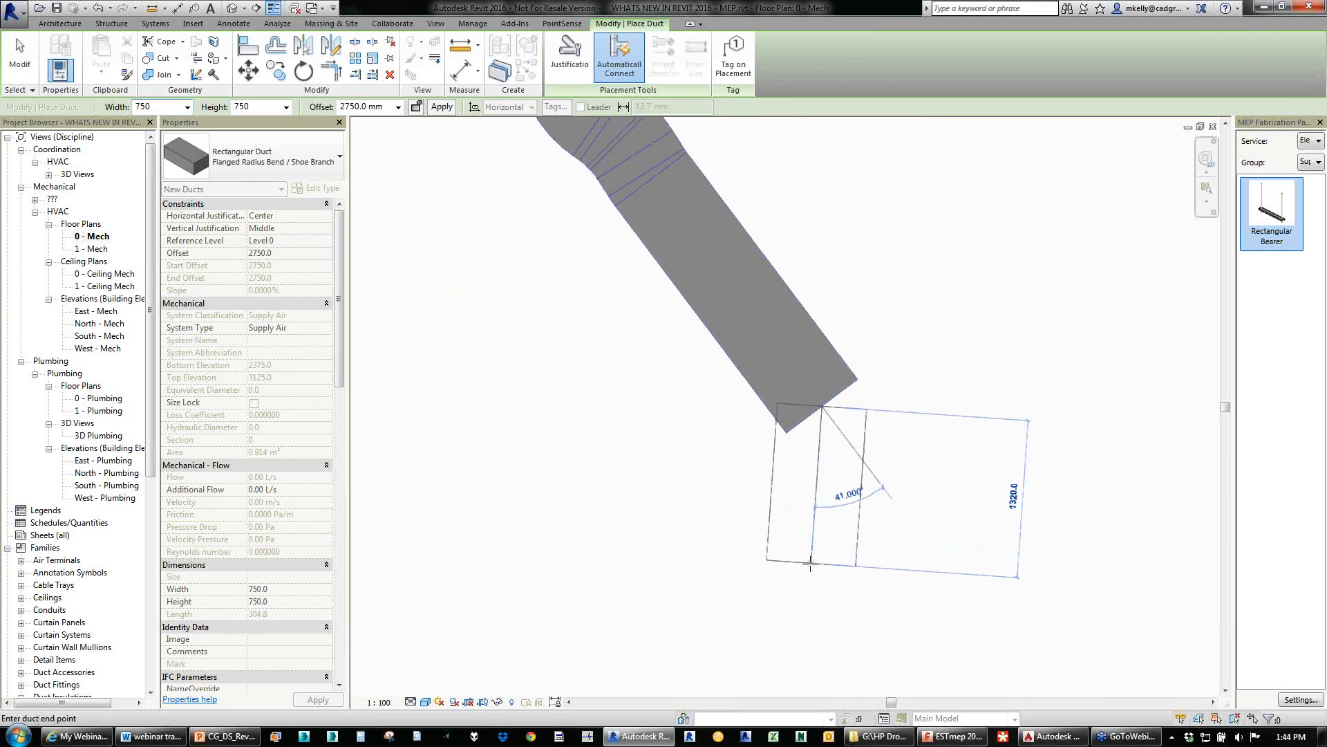
{"action": "left_click", "coordinate": [875, 585]}
{"action": "key", "text": "Escape"}
{"action": "key", "text": "Escape"}
{"action": "scroll", "coordinate": [606, 413], "scroll_direction": "up", "scroll_amount": 5}
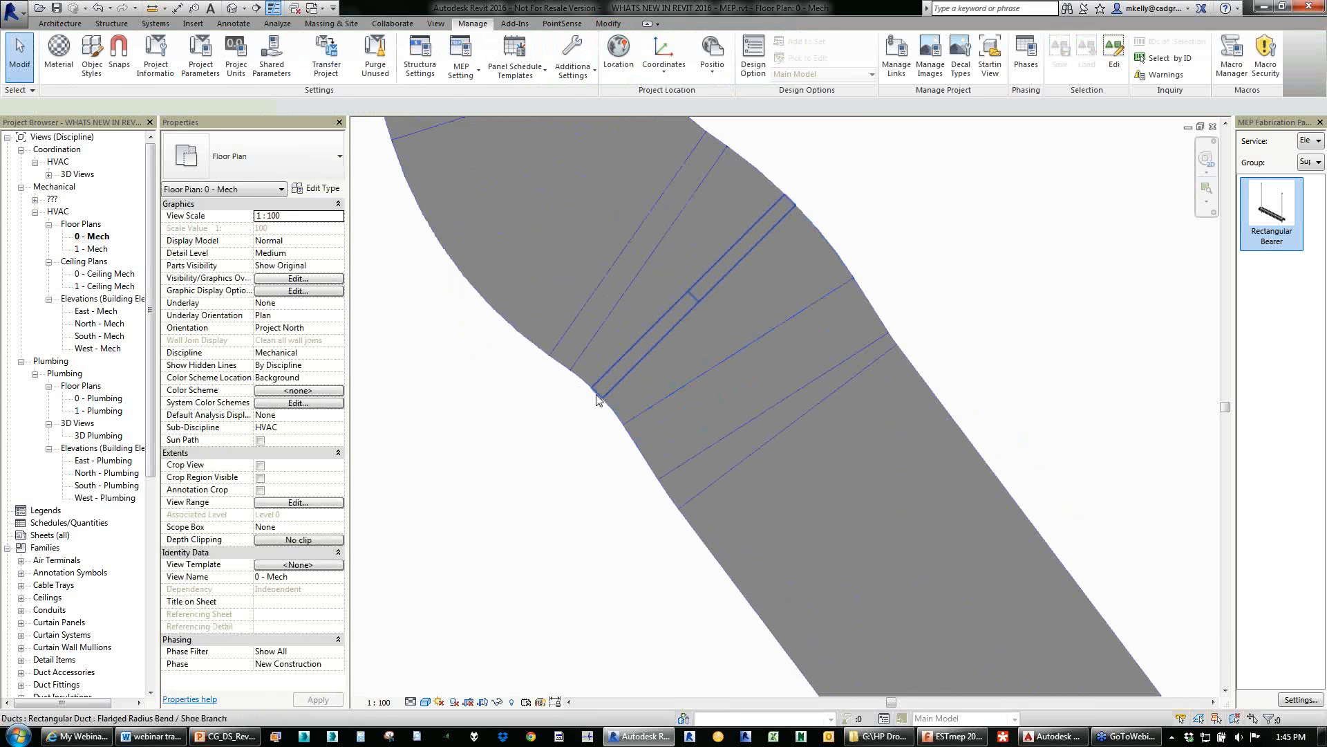
{"action": "left_click", "coordinate": [599, 392]}
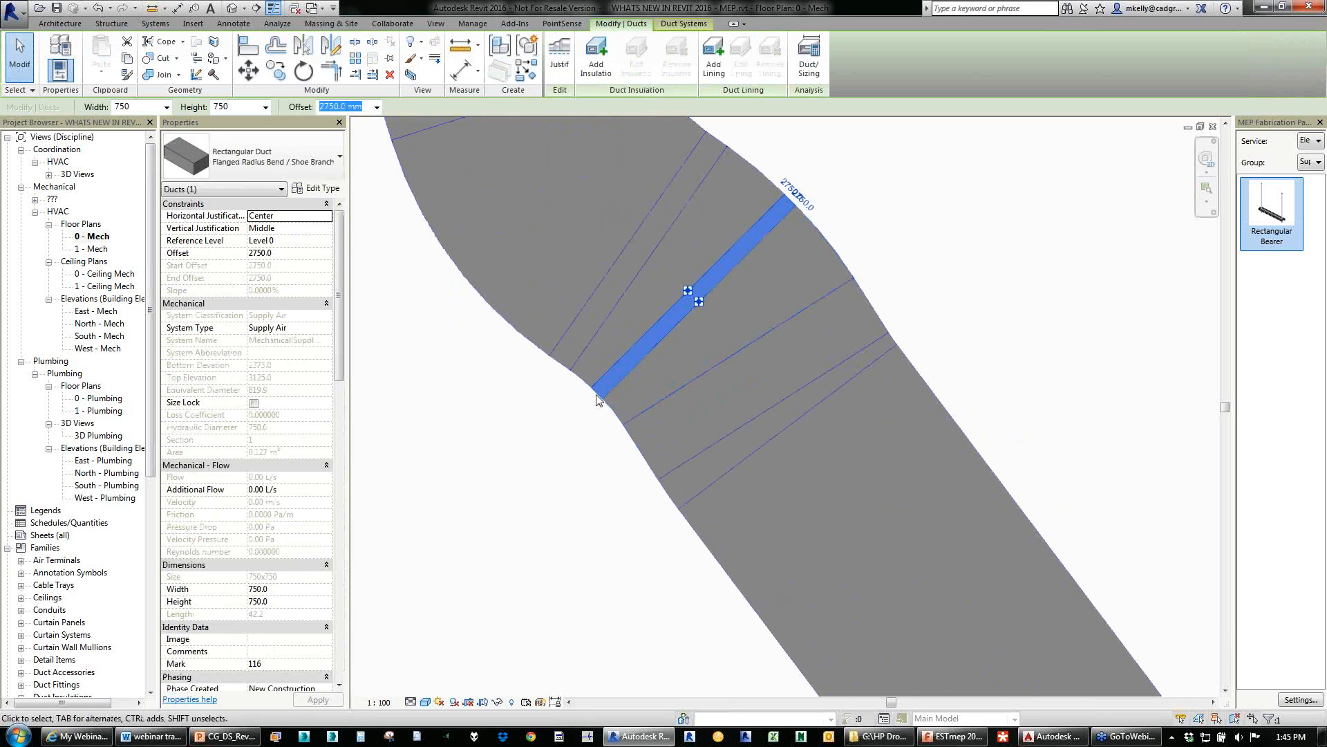
{"action": "left_click", "coordinate": [565, 371]}
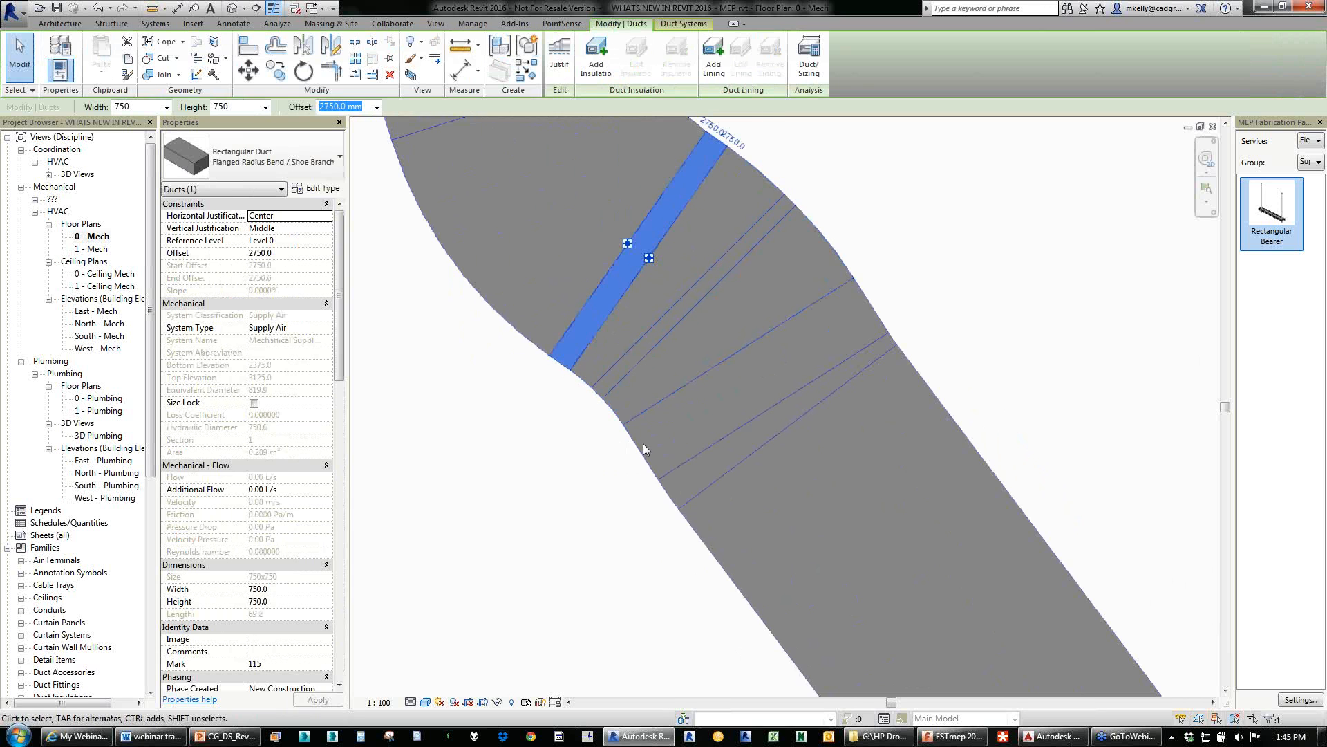
{"action": "left_click", "coordinate": [640, 439]}
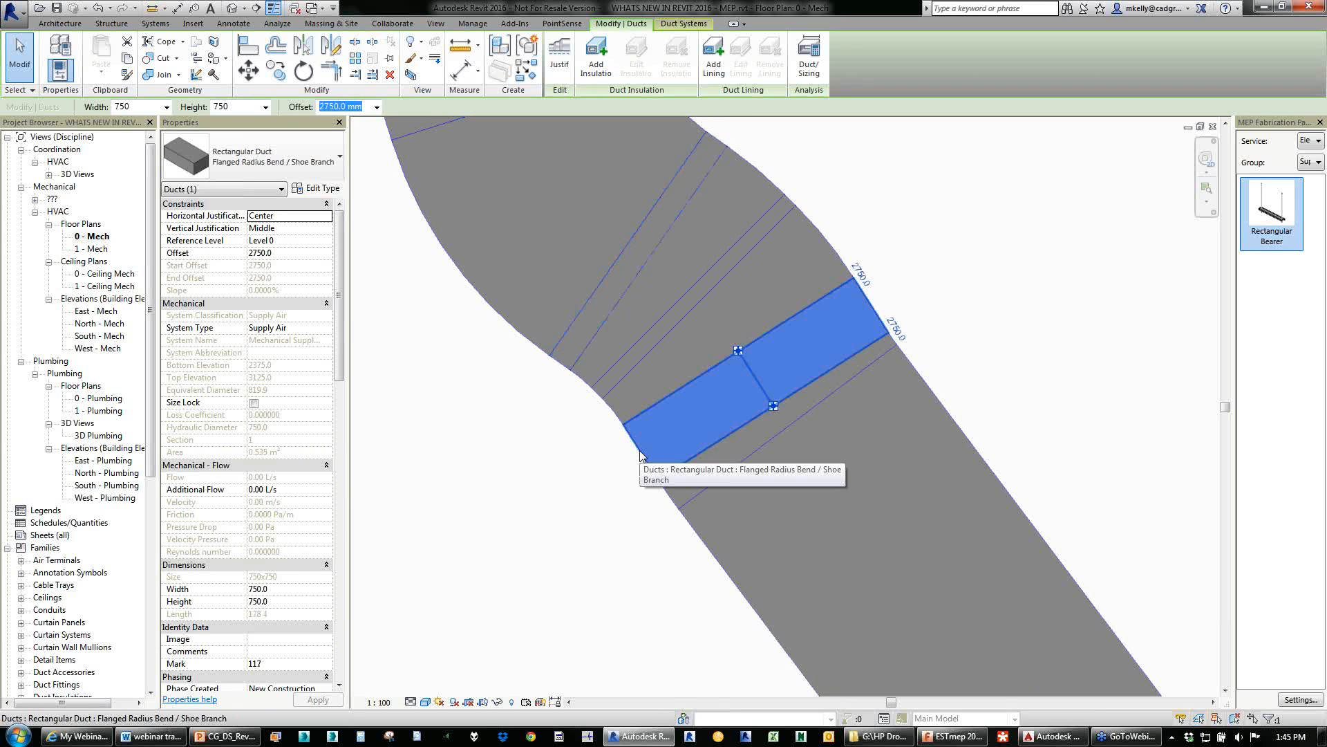
{"action": "left_click", "coordinate": [611, 412]}
Delete the entire trial duct run beside the annotated sample ducts.
{"action": "scroll", "coordinate": [692, 379], "scroll_direction": "down", "scroll_amount": 9}
{"action": "middle_click_drag", "start_coordinate": [650, 321], "coordinate": [657, 368]}
{"action": "left_click_drag", "start_coordinate": [605, 147], "coordinate": [819, 573]}
{"action": "key", "text": "Delete"}
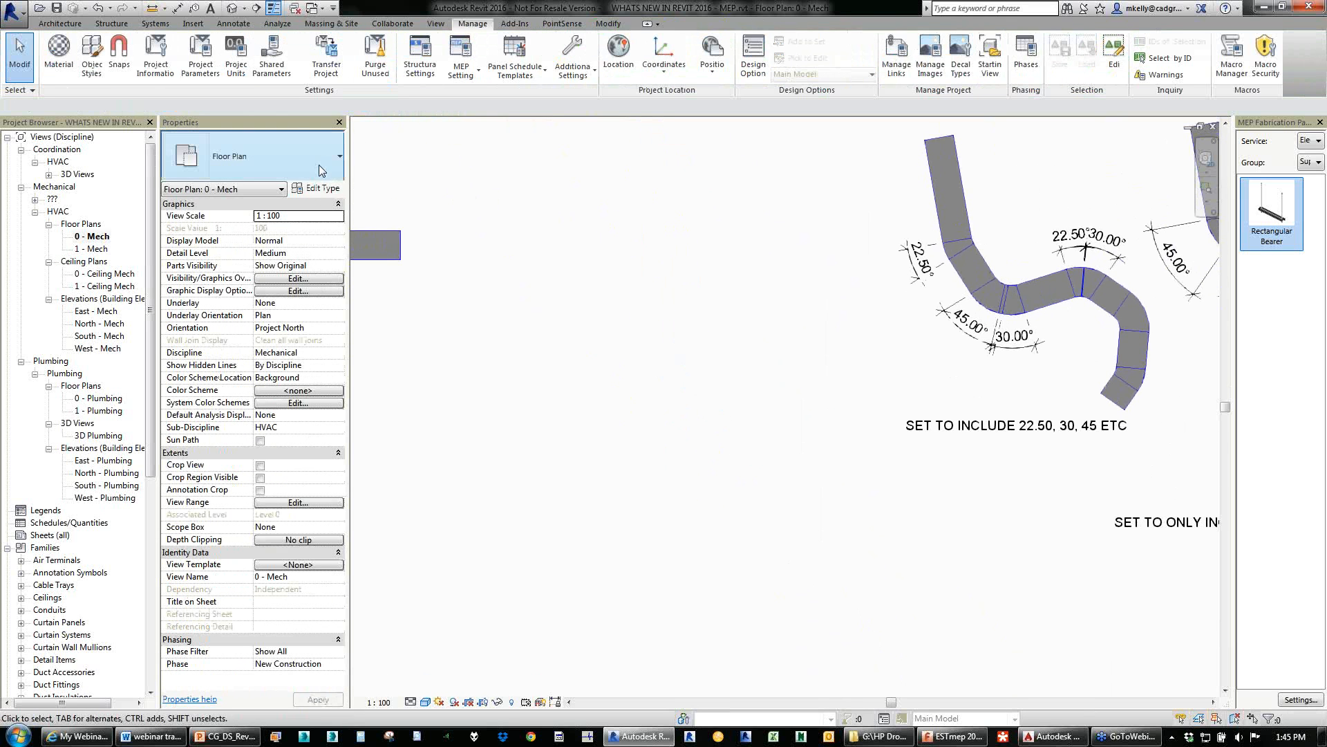
Restrict the duct fitting angles in the mechanical settings to specific angles and include 30° in the layout.
{"action": "left_click", "coordinate": [155, 23]}
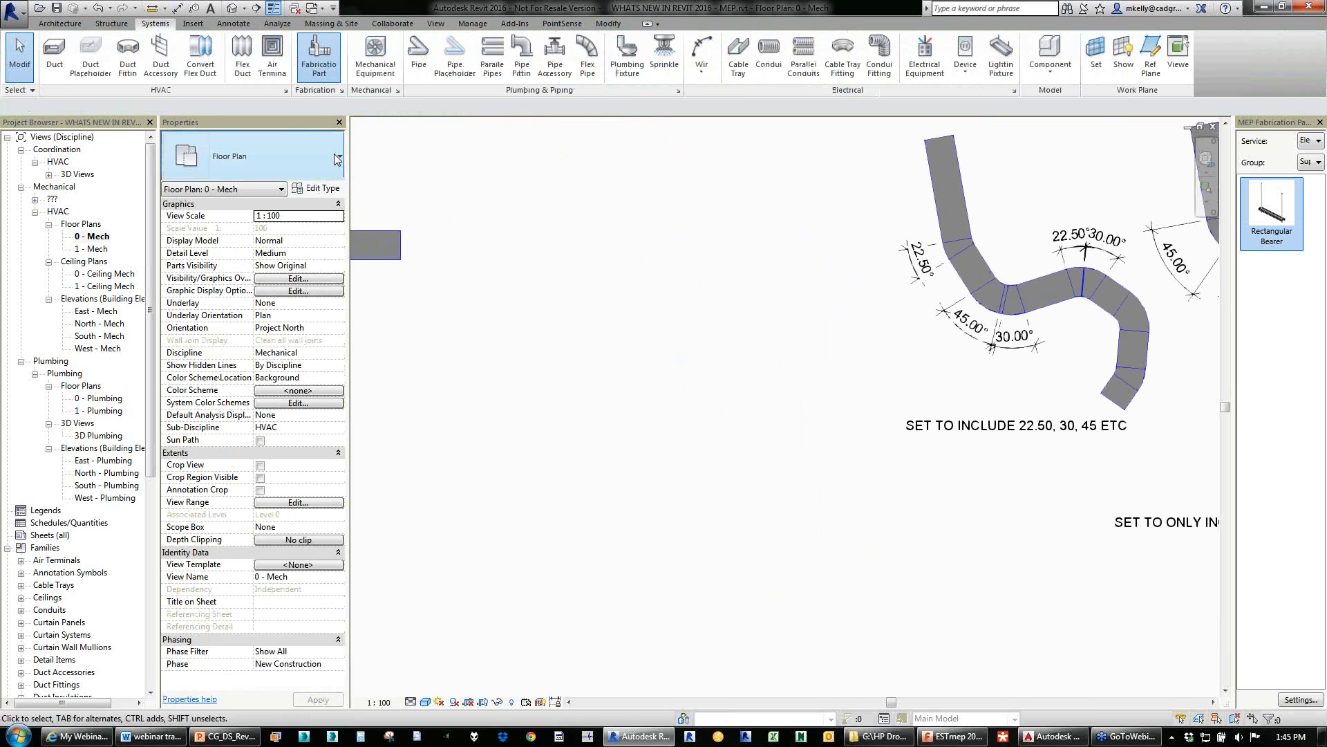
{"action": "left_click", "coordinate": [398, 91]}
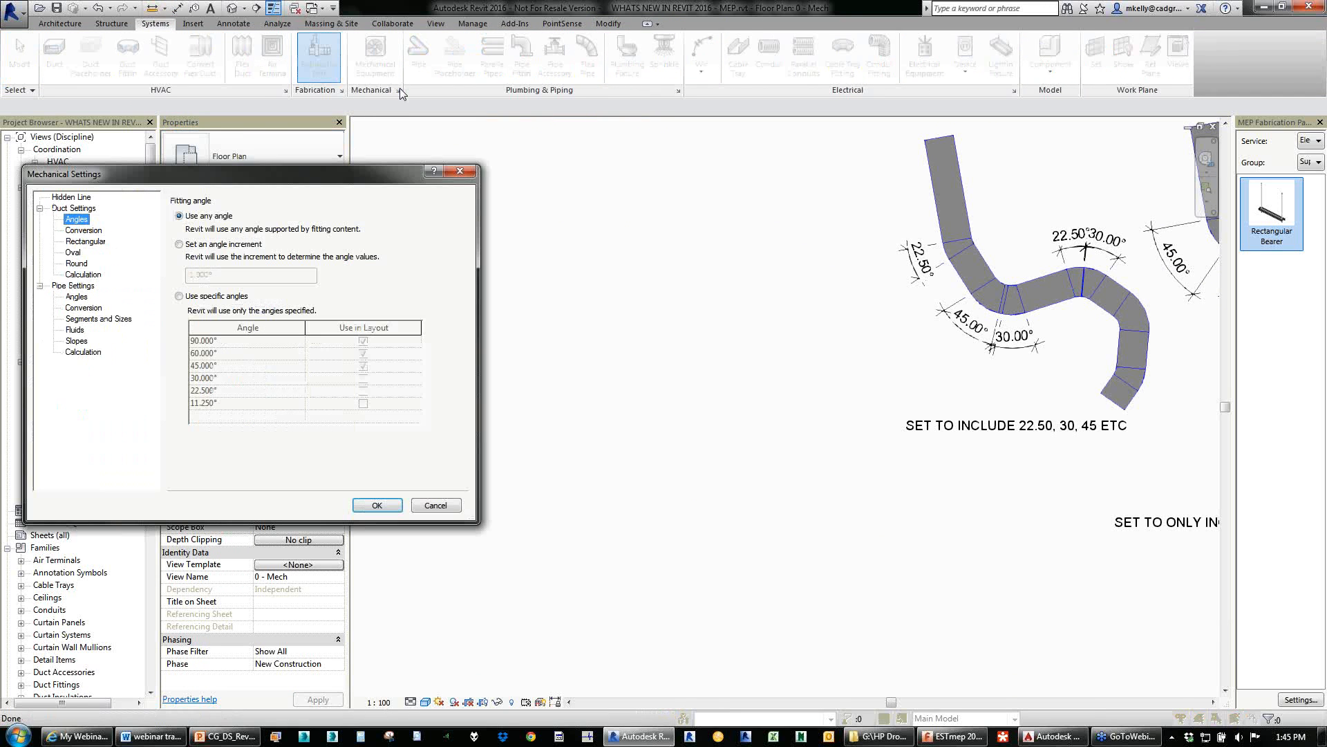
{"action": "left_click_drag", "start_coordinate": [357, 178], "coordinate": [358, 113]}
{"action": "left_click", "coordinate": [180, 231]}
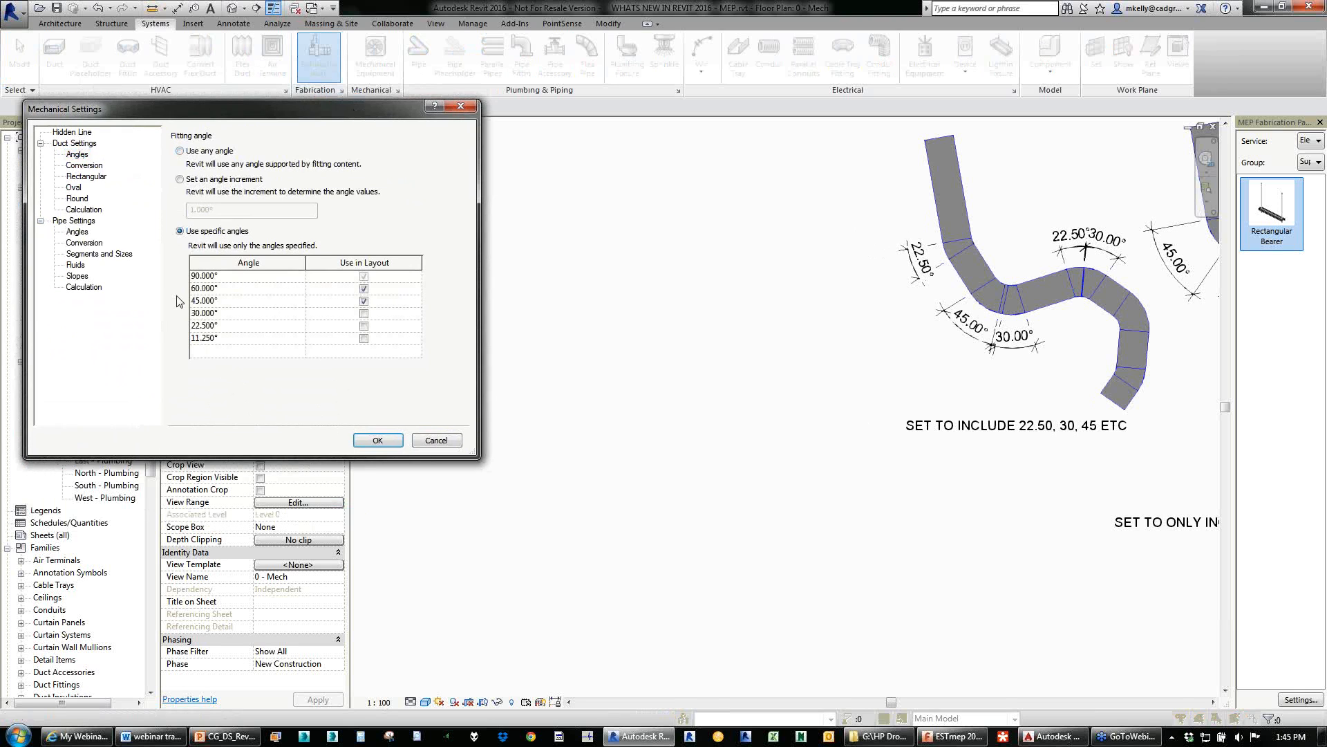
{"action": "left_click", "coordinate": [77, 233]}
{"action": "left_click", "coordinate": [78, 155]}
{"action": "left_click", "coordinate": [364, 315]}
{"action": "left_click", "coordinate": [377, 441]}
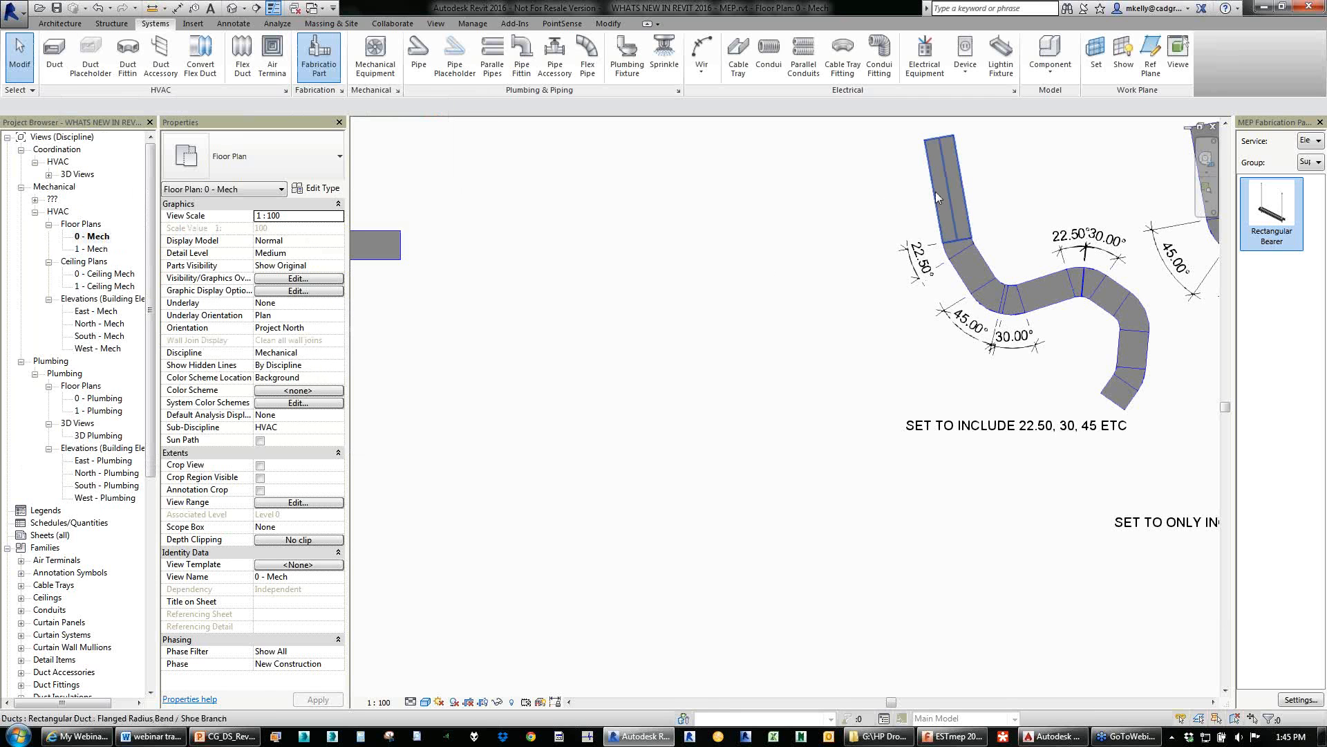
Draw a U-shaped 750 × 750 duct run with several direction changes in the empty area beside the annotated sample ducts.
{"action": "key", "text": "d"}
{"action": "key", "text": "t"}
{"action": "left_click", "coordinate": [681, 159]}
{"action": "left_click", "coordinate": [678, 288]}
{"action": "left_click", "coordinate": [694, 339]}
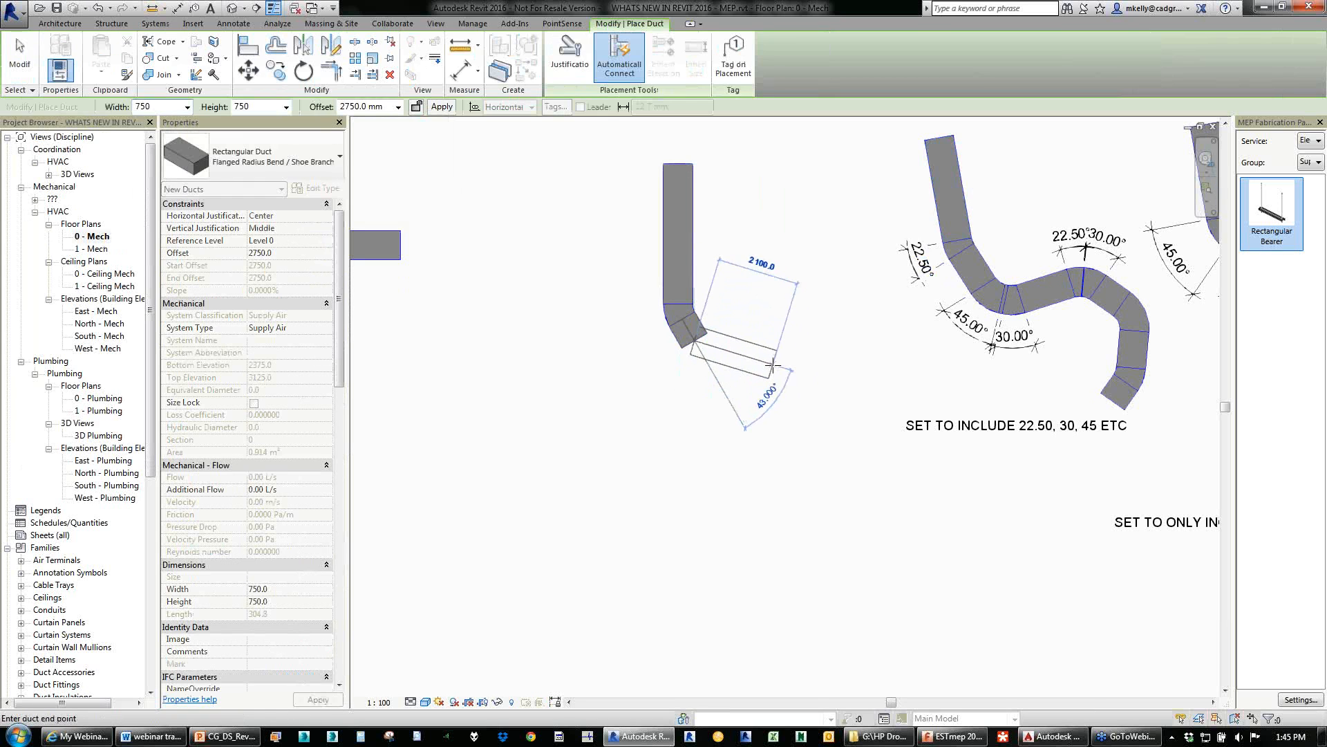
{"action": "left_click", "coordinate": [772, 367]}
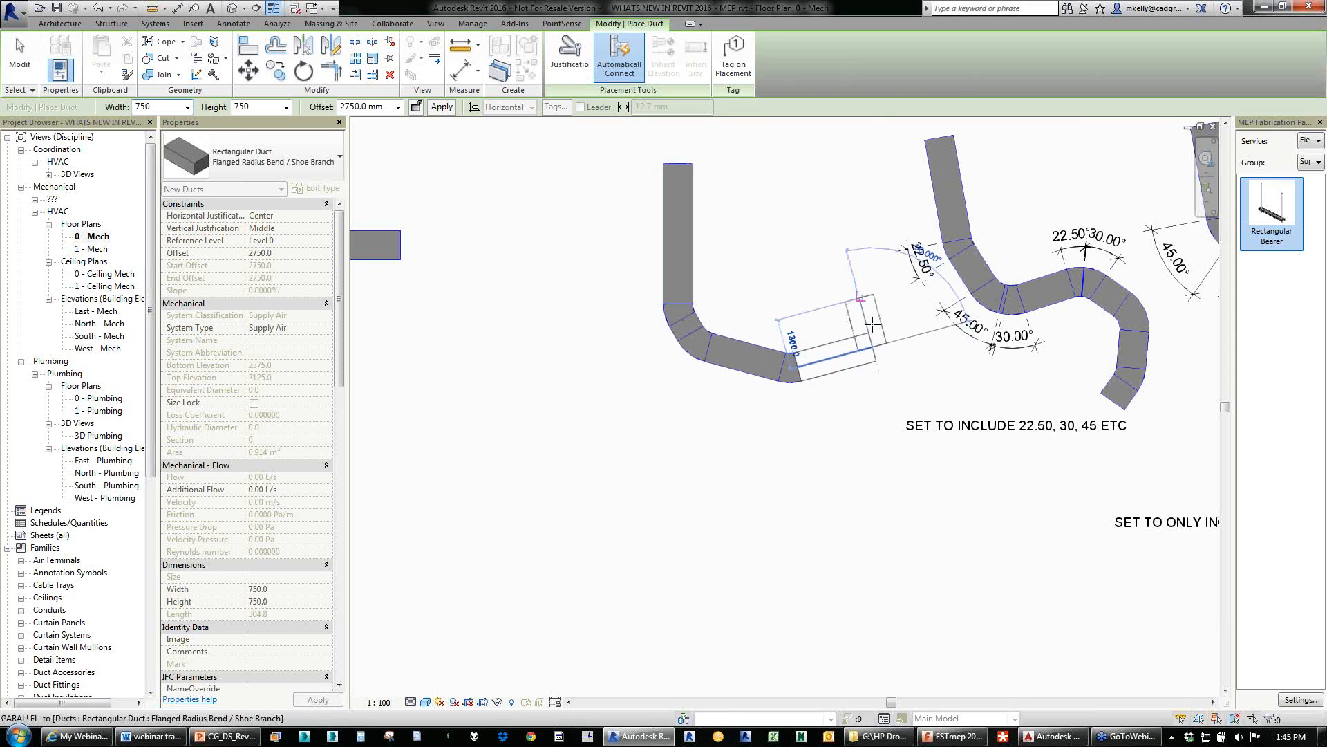
{"action": "left_click", "coordinate": [872, 256]}
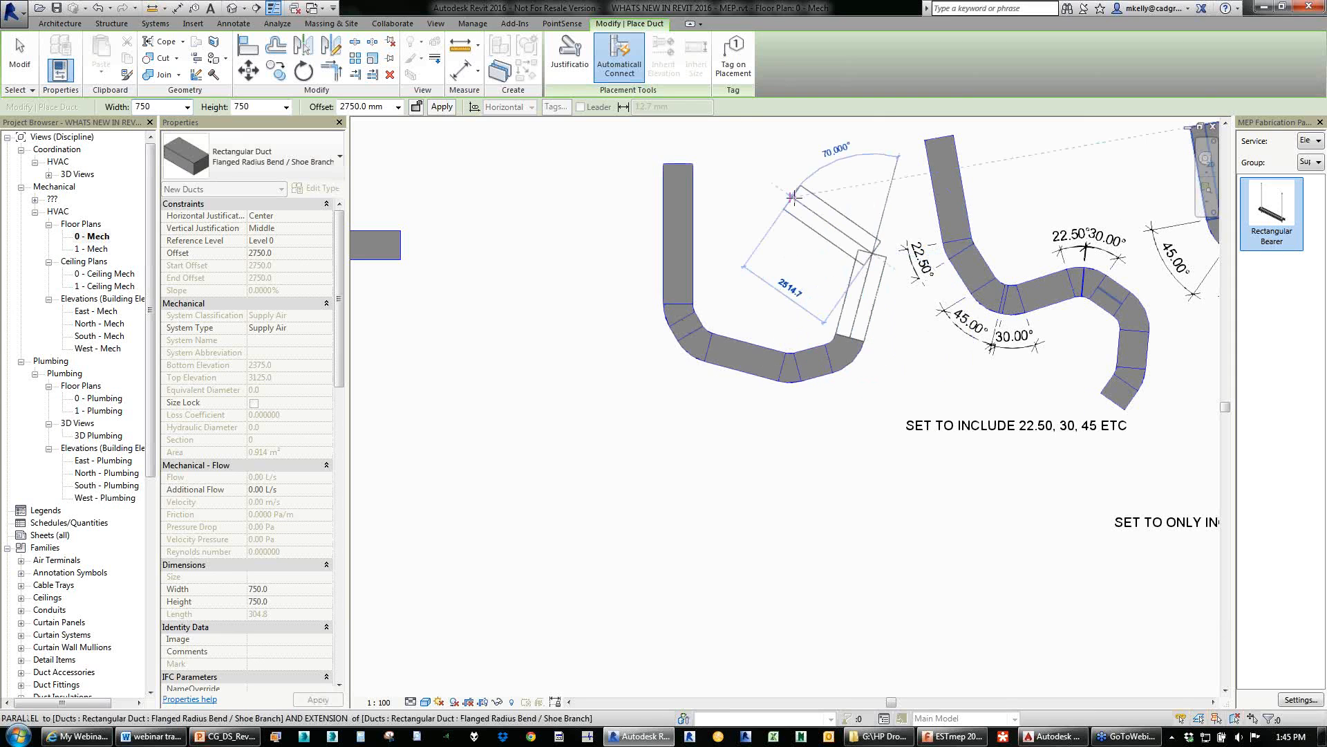
{"action": "left_click", "coordinate": [795, 197]}
{"action": "key", "text": "Escape"}
{"action": "key", "text": "Escape"}
Examine the bend fittings at the end and at the base of the U-shaped duct run.
{"action": "scroll", "coordinate": [796, 221], "scroll_direction": "up", "scroll_amount": 2}
{"action": "middle_click_drag", "start_coordinate": [799, 243], "coordinate": [734, 375]}
{"action": "left_click", "coordinate": [814, 437]}
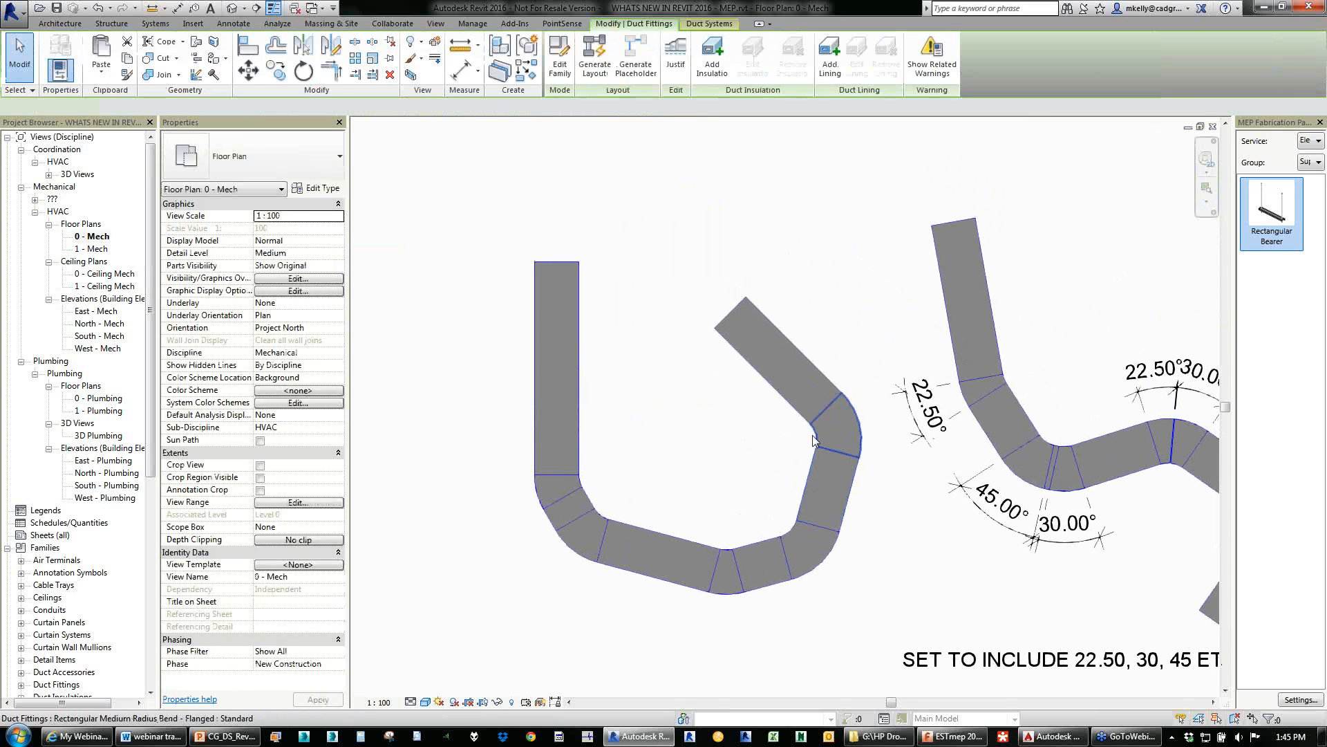
{"action": "key", "text": "Escape"}
{"action": "left_click", "coordinate": [744, 549]}
{"action": "key", "text": "Escape"}
{"action": "middle_click_drag", "start_coordinate": [692, 510], "coordinate": [717, 401]}
Add angular dimensions to the first two bends below the vertical leg of the U-shaped duct run.
{"action": "key", "text": "d"}
{"action": "key", "text": "i"}
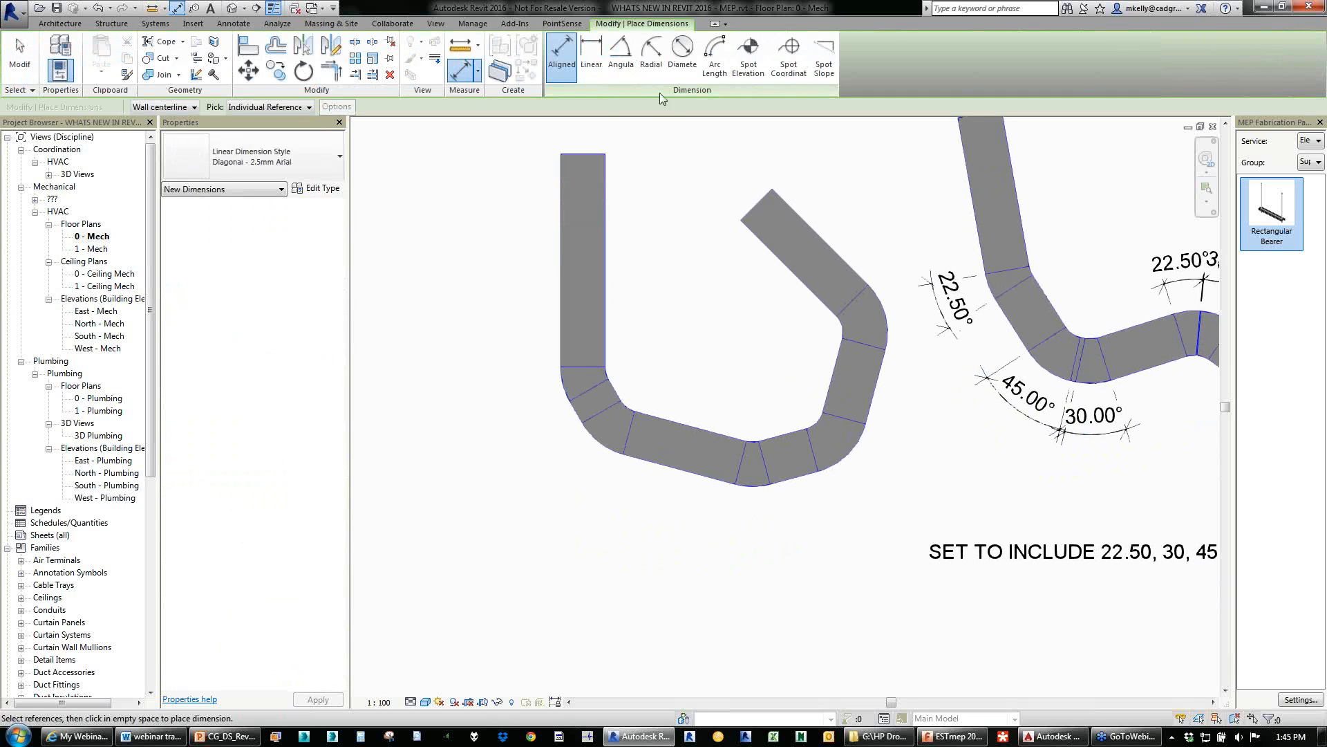
{"action": "left_click", "coordinate": [621, 55]}
{"action": "left_click", "coordinate": [575, 366]}
{"action": "left_click", "coordinate": [579, 393]}
{"action": "left_click", "coordinate": [506, 391]}
{"action": "left_click", "coordinate": [603, 409]}
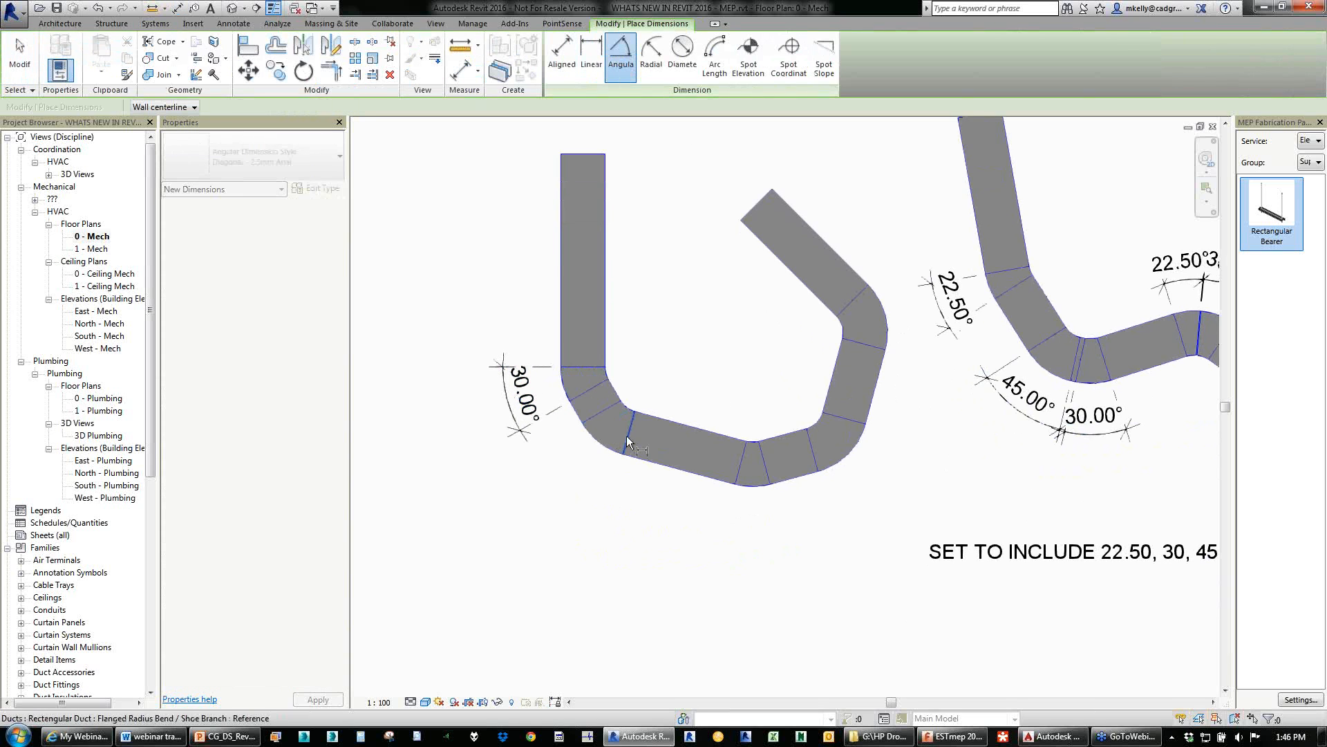
{"action": "left_click", "coordinate": [626, 436]}
{"action": "left_click", "coordinate": [549, 500]}
Add angular dimensions to the bend at the base of the U-shaped run and to the one following it.
{"action": "left_click", "coordinate": [735, 470]}
{"action": "left_click", "coordinate": [770, 465]}
{"action": "left_click", "coordinate": [750, 551]}
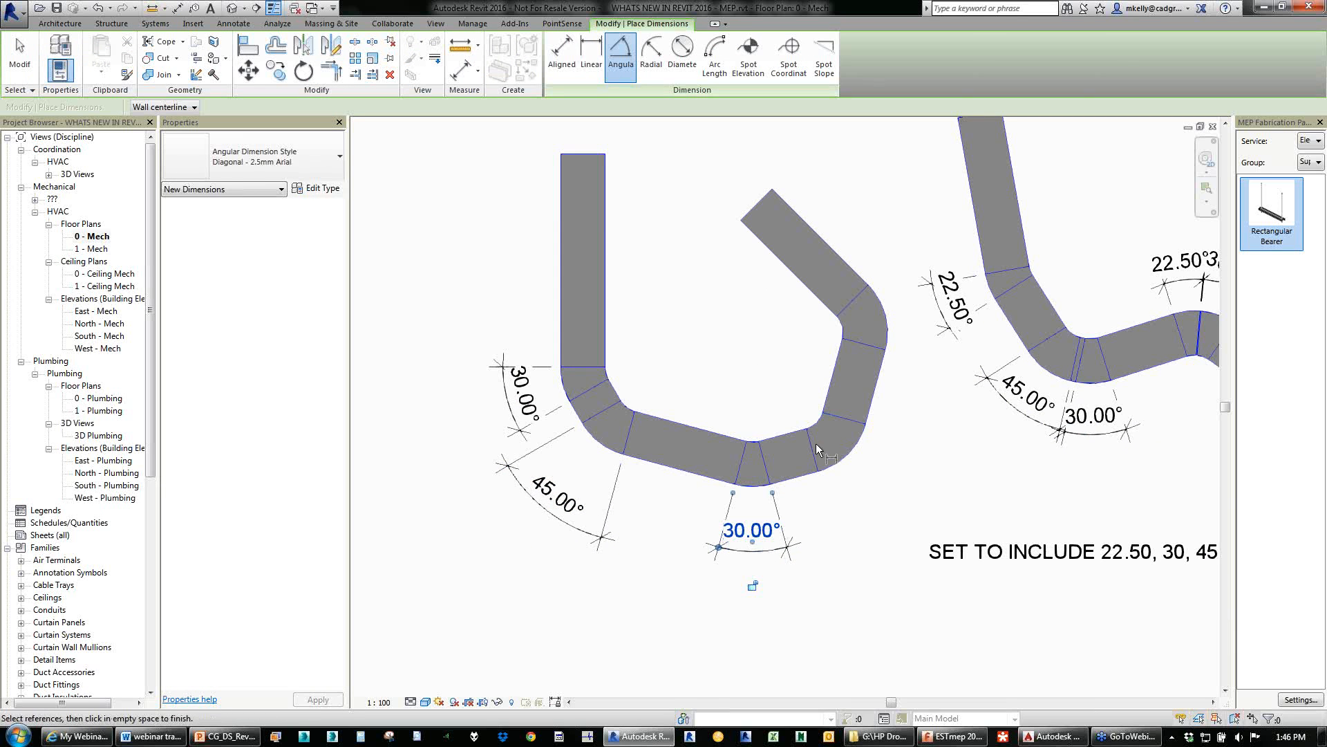
{"action": "left_click", "coordinate": [815, 449]}
{"action": "left_click", "coordinate": [841, 419]}
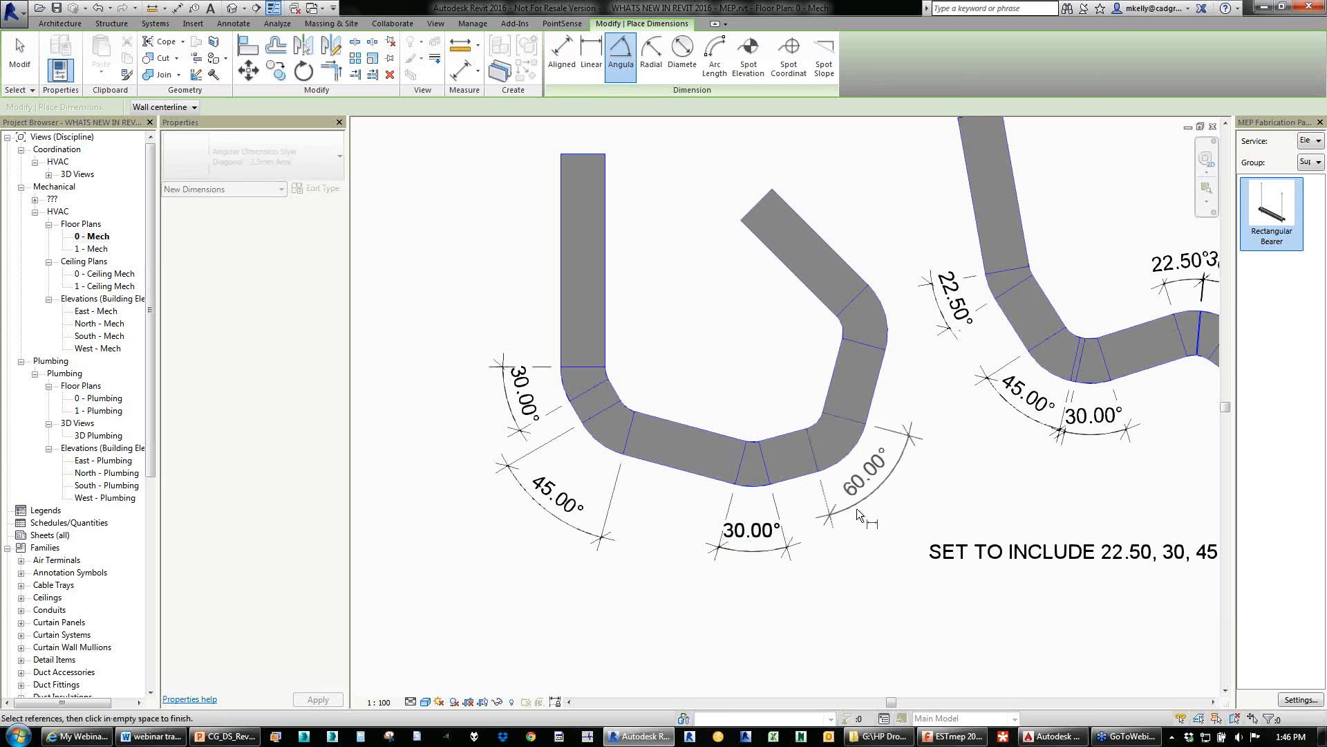
{"action": "left_click", "coordinate": [858, 511]}
{"action": "key", "text": "Escape"}
{"action": "key", "text": "Escape"}
Compare the dimensioned duct run with the two annotated sample runs and examine the empty walled area of the plan.
{"action": "scroll", "coordinate": [733, 479], "scroll_direction": "down", "scroll_amount": 3}
{"action": "middle_click_drag", "start_coordinate": [758, 487], "coordinate": [600, 440]}
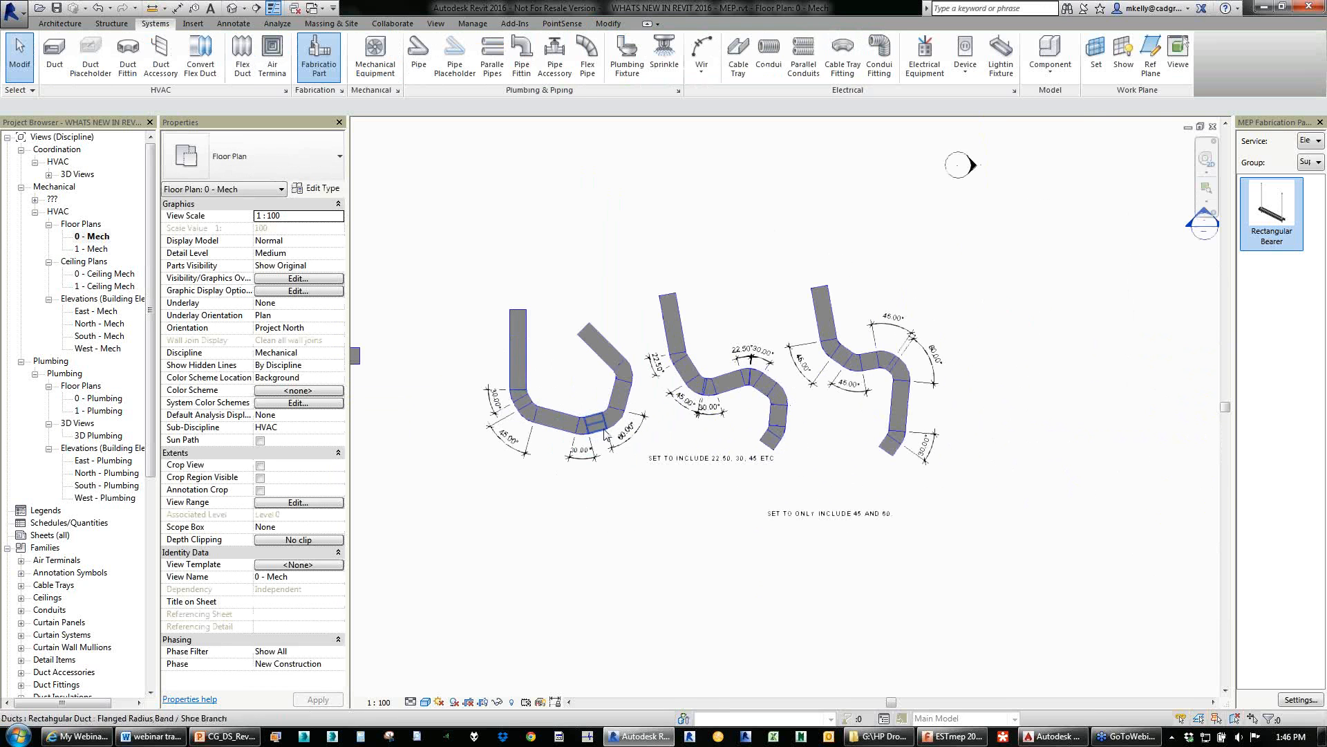
{"action": "scroll", "coordinate": [697, 371], "scroll_direction": "up", "scroll_amount": 5}
{"action": "scroll", "coordinate": [712, 443], "scroll_direction": "down", "scroll_amount": 5}
{"action": "middle_click_drag", "start_coordinate": [815, 422], "coordinate": [478, 395]}
{"action": "scroll", "coordinate": [777, 286], "scroll_direction": "down", "scroll_amount": 1}
{"action": "middle_click_drag", "start_coordinate": [776, 287], "coordinate": [626, 414]}
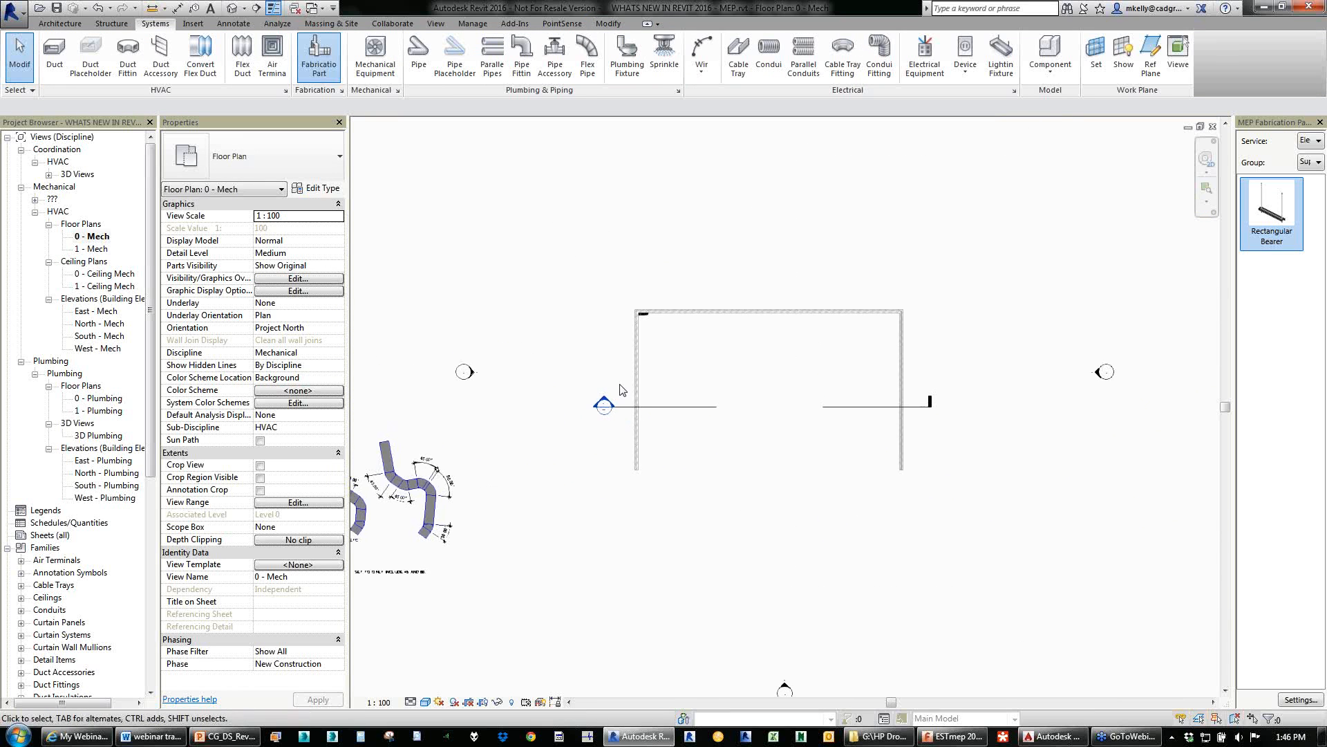
{"action": "middle_click_drag", "start_coordinate": [521, 217], "coordinate": [553, 202]}
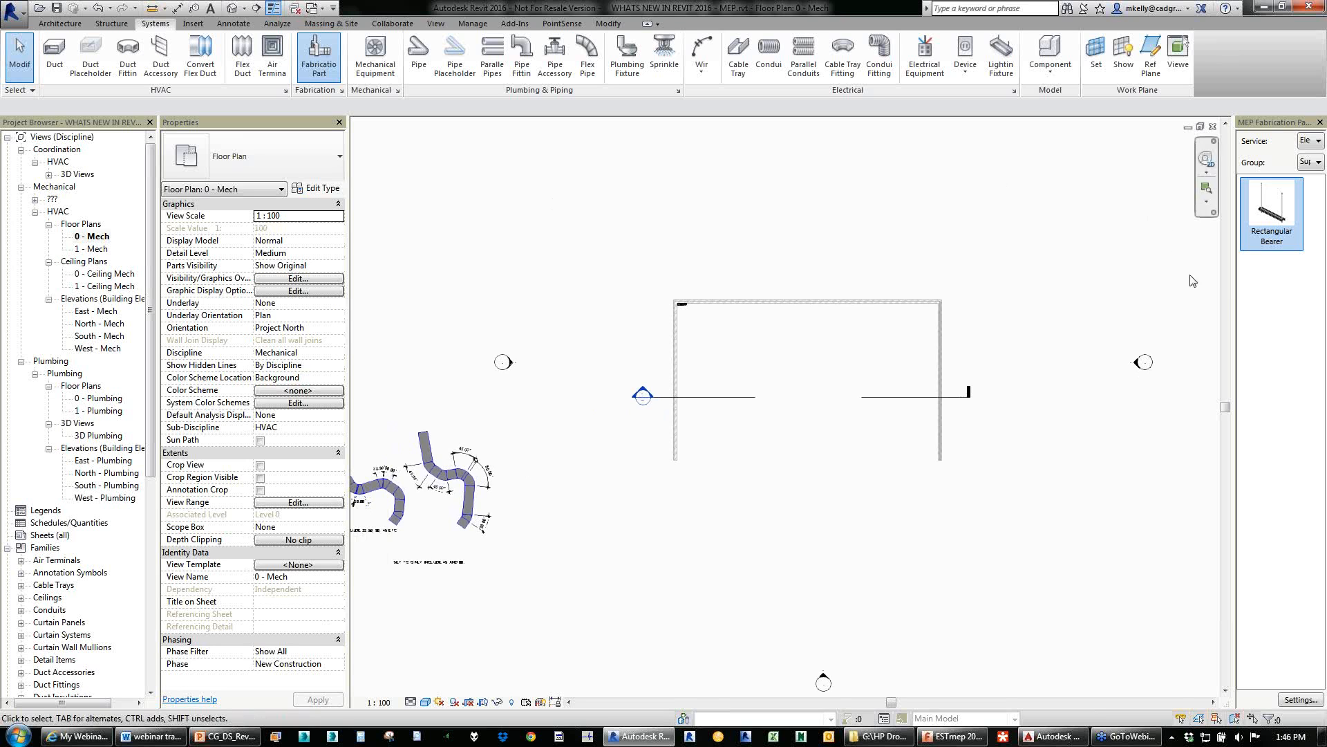
Widen the MEP Fabrication Parts palette and set its service to Domestics - Plastic: Domestic Cold Water.
{"action": "left_click_drag", "start_coordinate": [1232, 299], "coordinate": [1100, 308]}
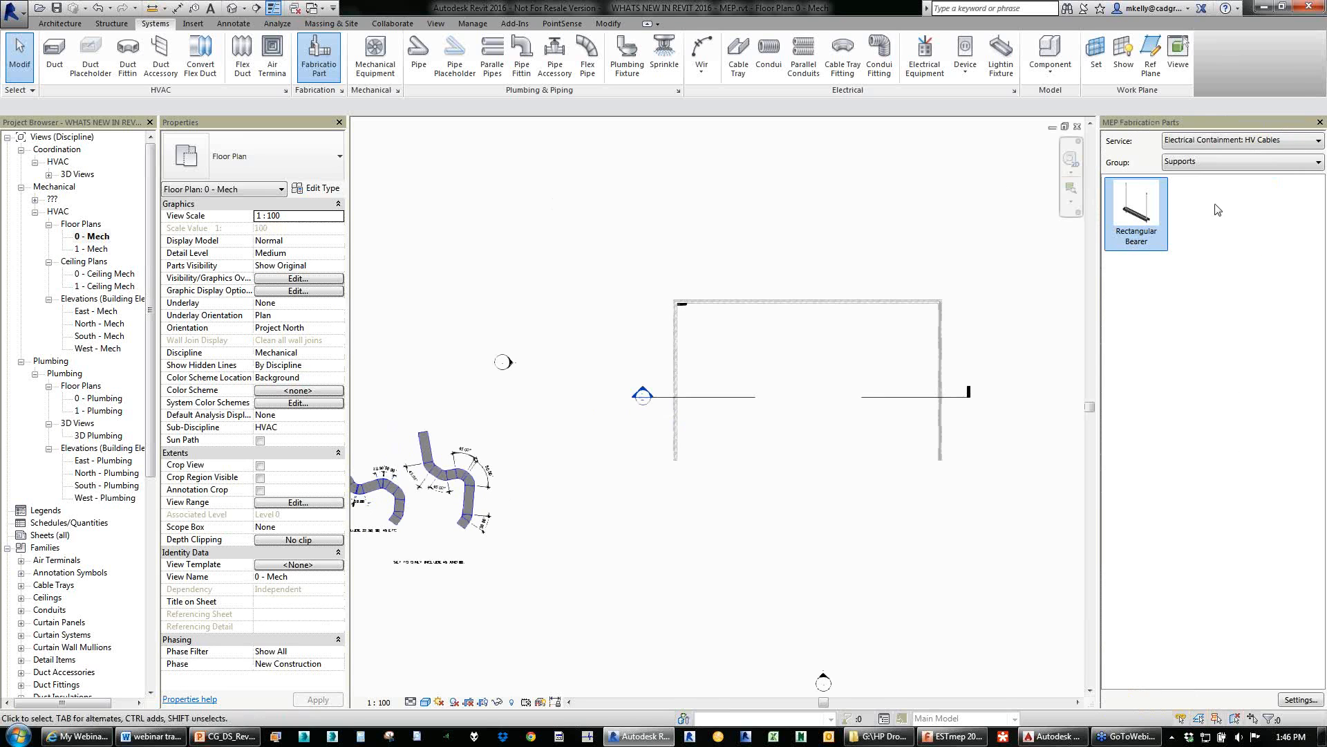
{"action": "left_click", "coordinate": [1224, 141]}
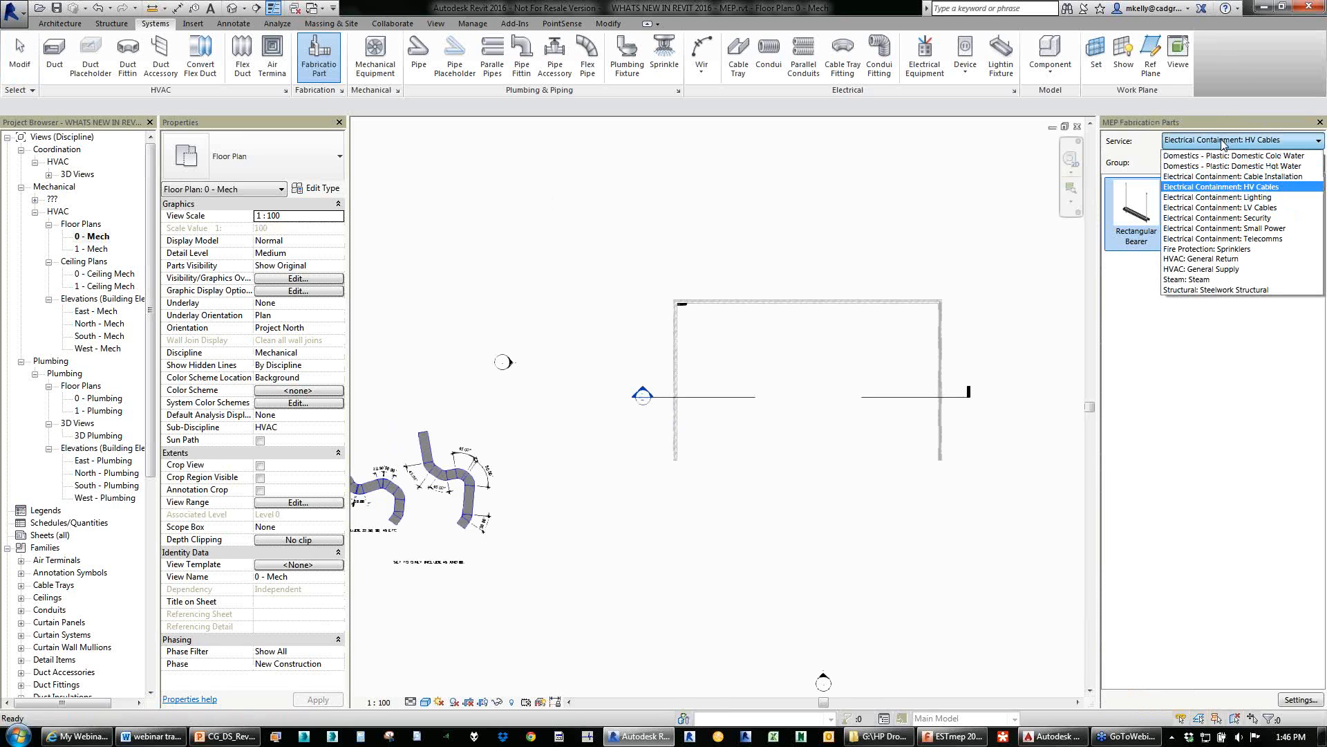
{"action": "left_click", "coordinate": [1218, 156]}
Review the available fabrication services and the loaded and unloaded services in Fabrication Settings, leaving the configuration as is.
{"action": "left_click", "coordinate": [1215, 143]}
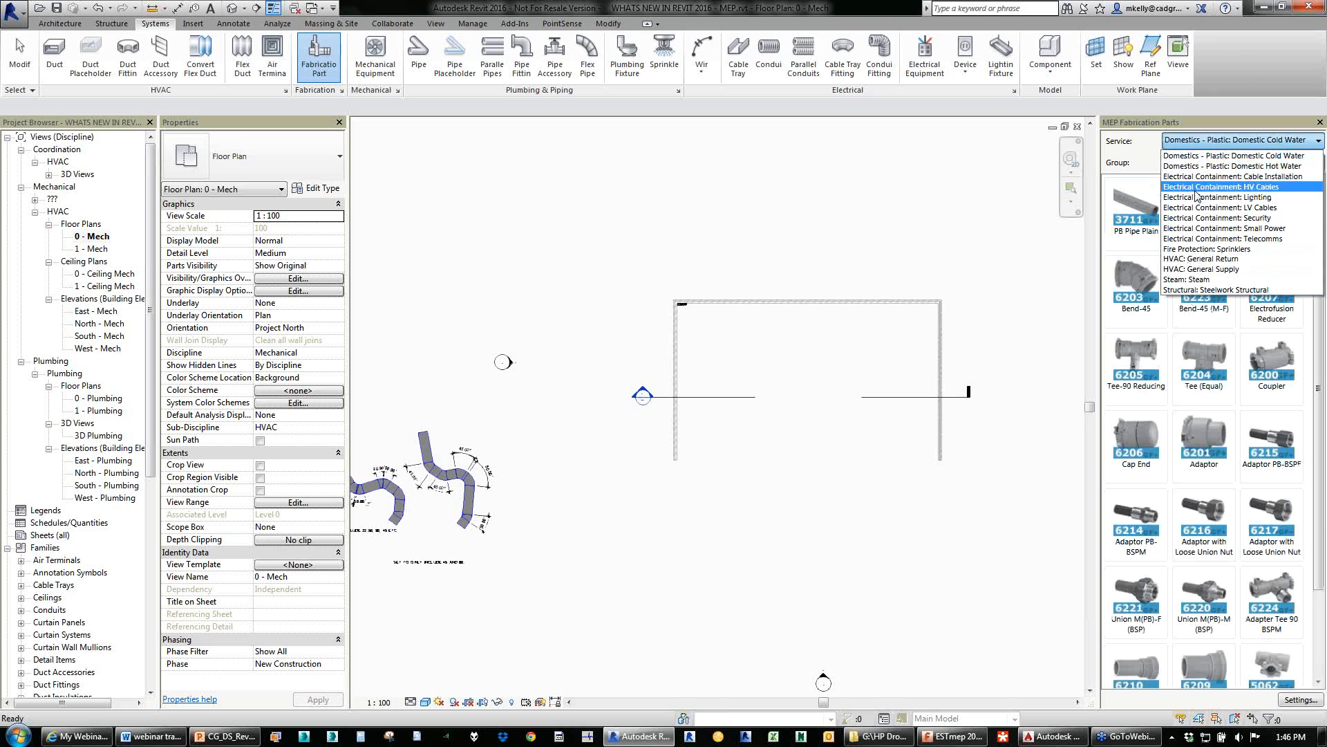
{"action": "left_click", "coordinate": [1195, 154]}
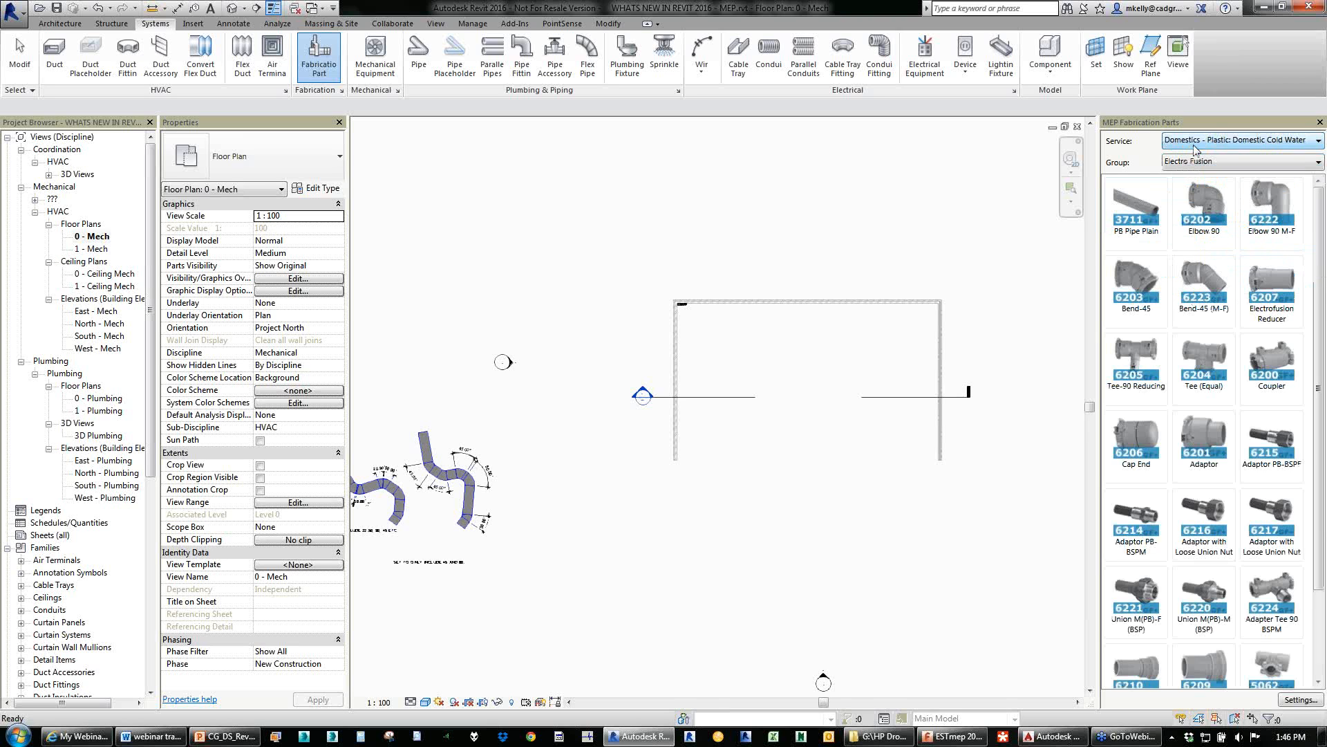
{"action": "left_click", "coordinate": [1195, 148]}
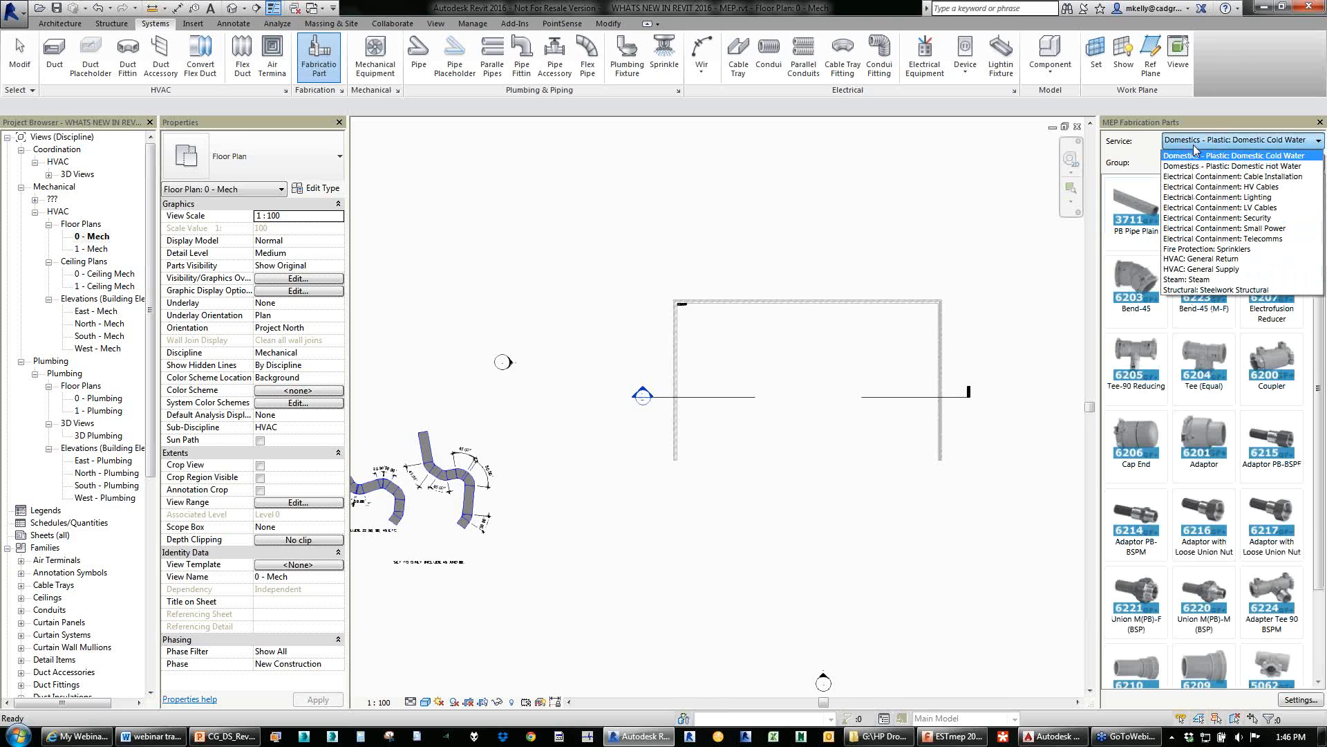
{"action": "left_click", "coordinate": [1194, 147]}
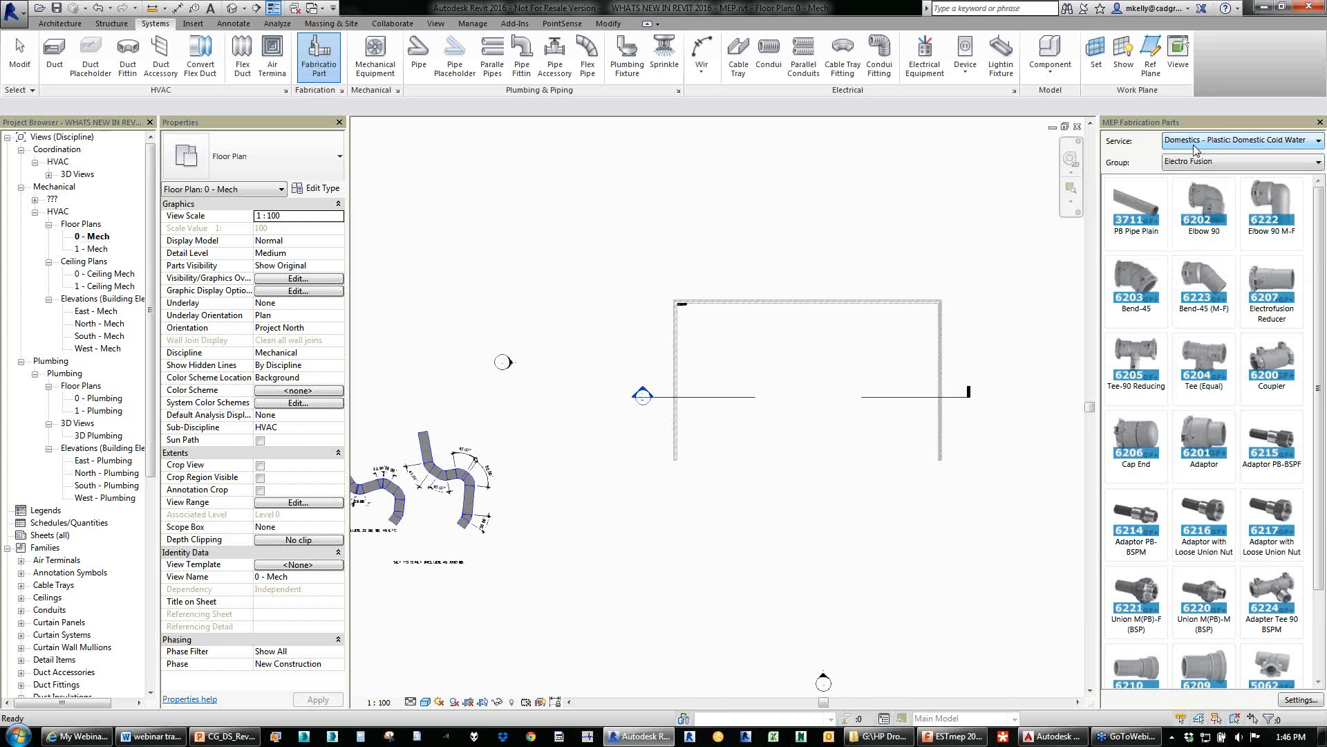
{"action": "left_click", "coordinate": [1194, 146]}
{"action": "left_click", "coordinate": [1194, 146]}
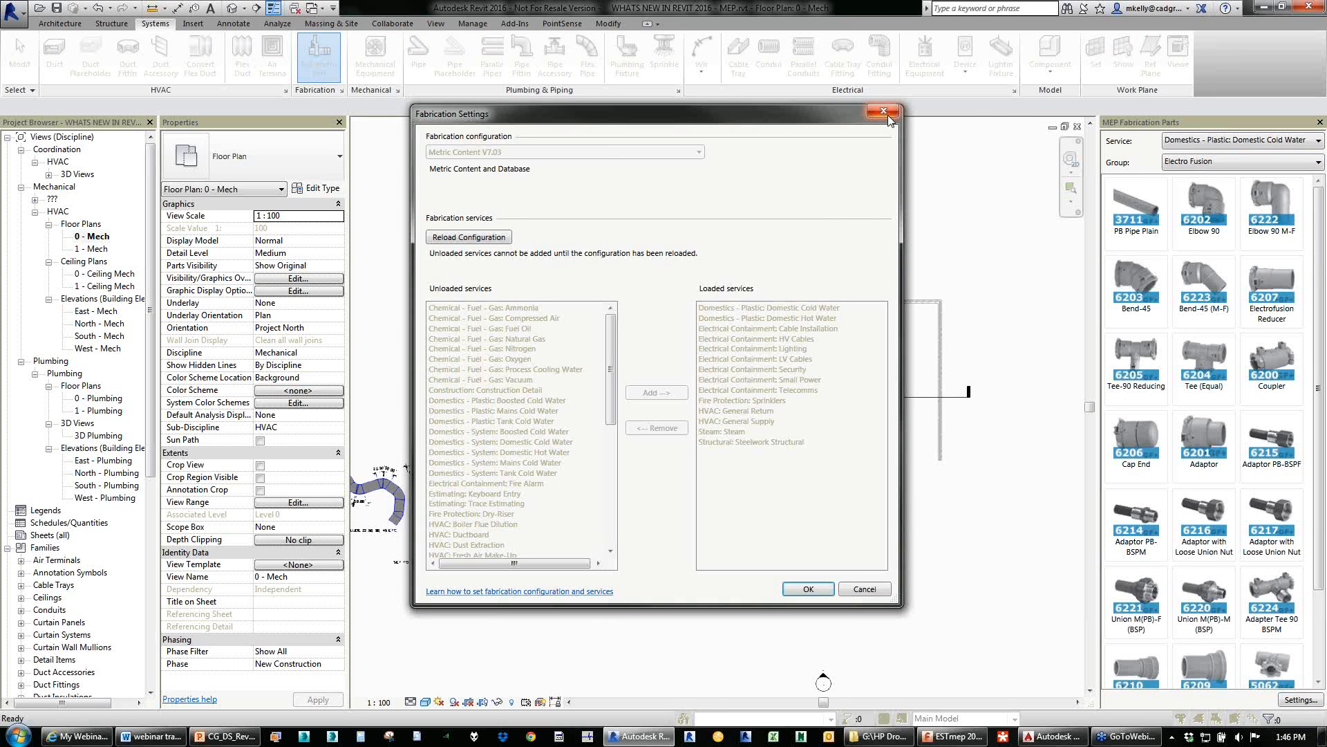
{"action": "mouse_move", "coordinate": [454, 156]}
{"action": "left_click", "coordinate": [864, 589]}
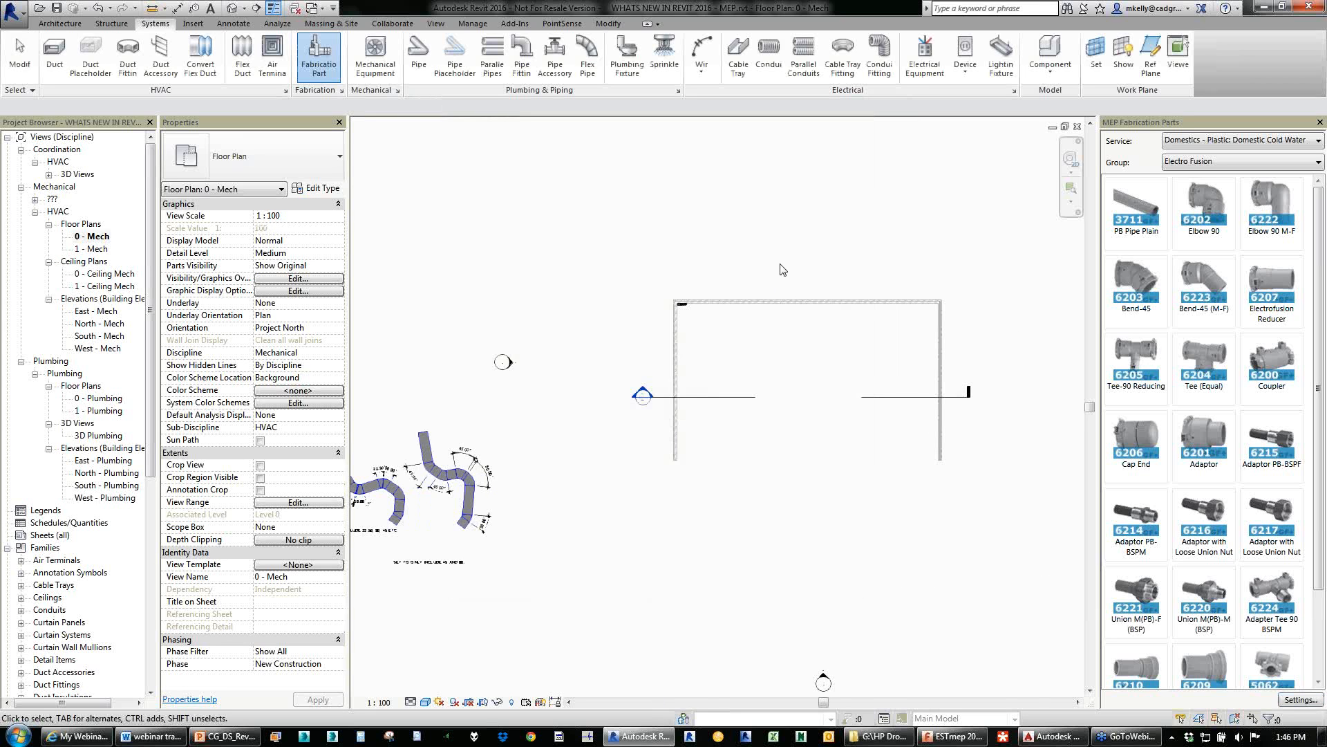
{"action": "scroll", "coordinate": [705, 278], "scroll_direction": "up", "scroll_amount": 3}
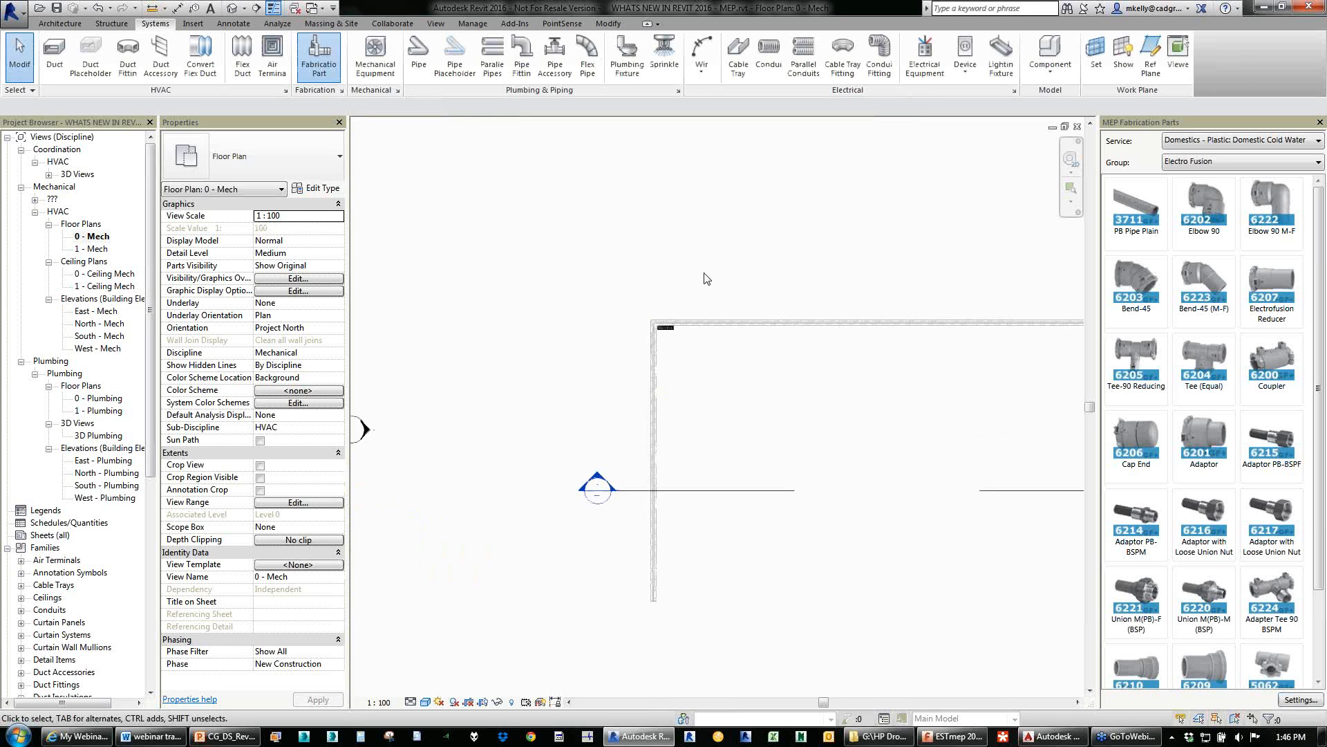
Place a PB Pipe Plain from the Domestic Cold Water service just above the building's upper wall at an offset of 300.
{"action": "left_click", "coordinate": [1215, 141]}
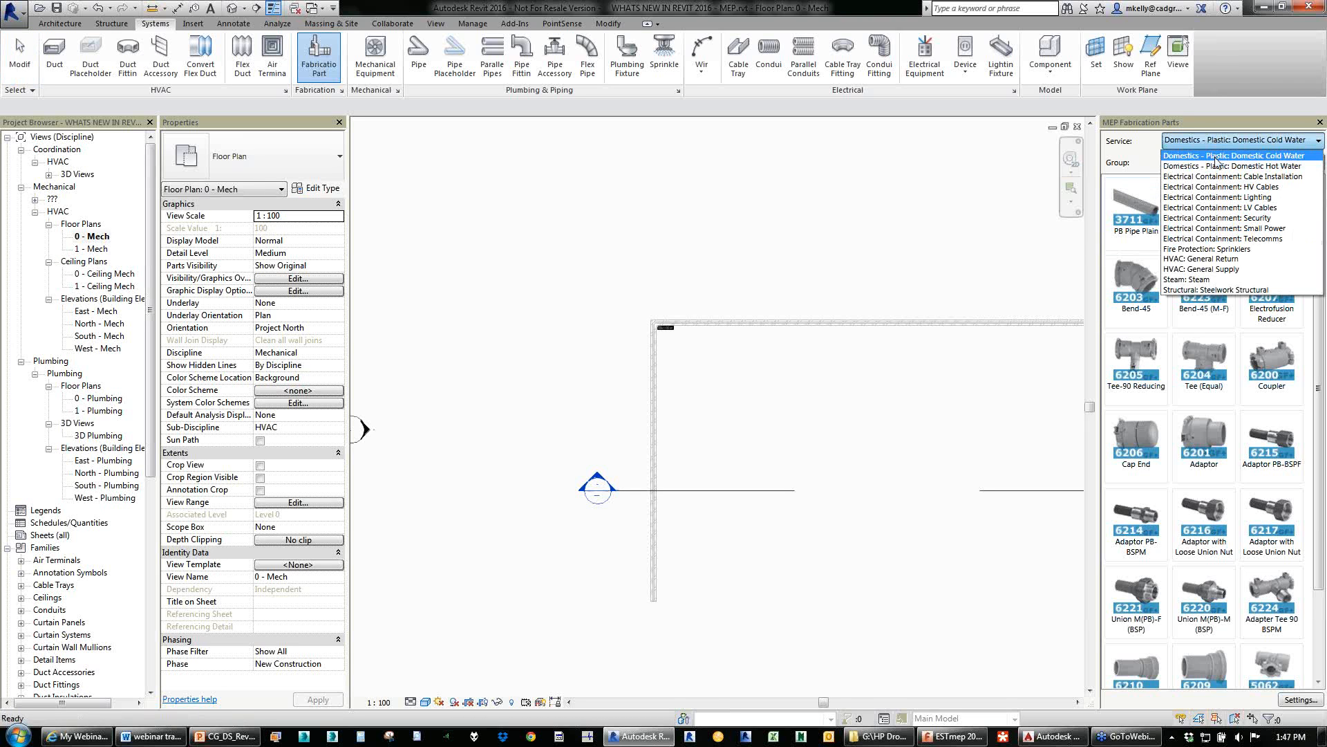
{"action": "left_click", "coordinate": [1217, 158]}
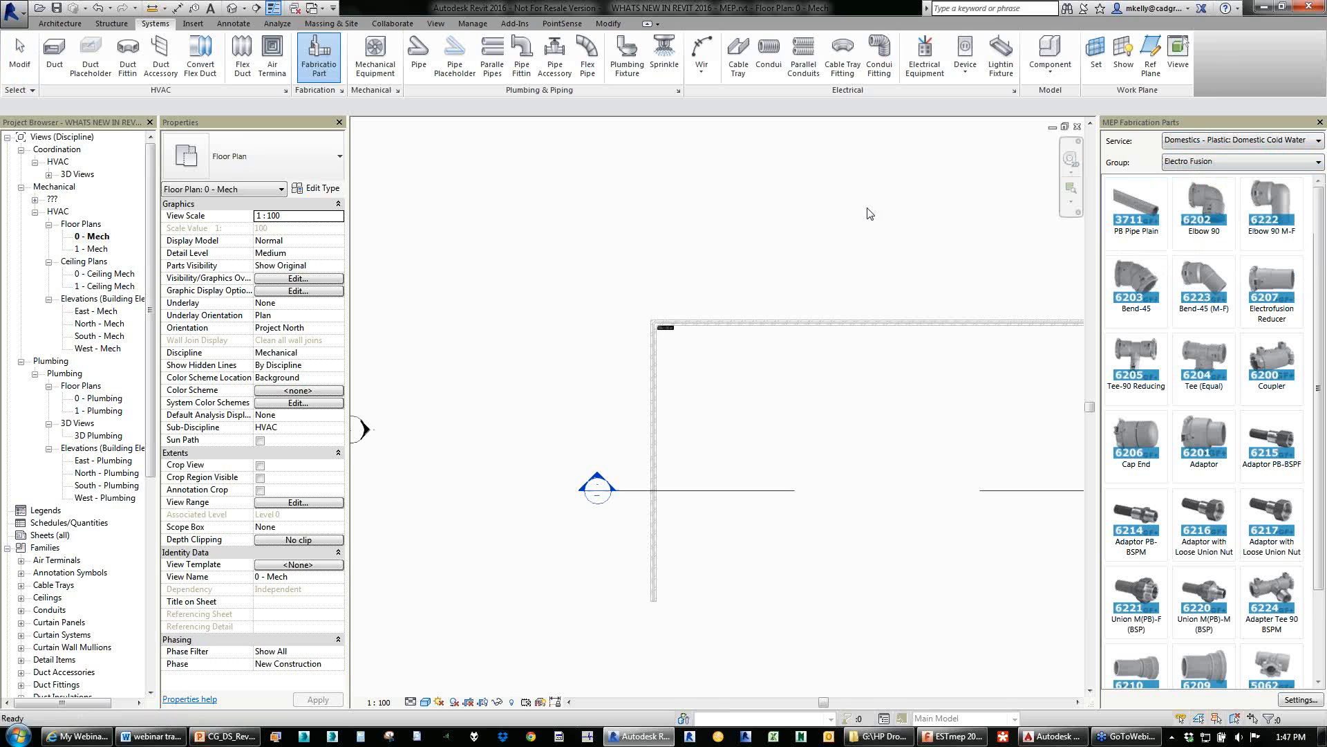
{"action": "left_click", "coordinate": [1124, 212]}
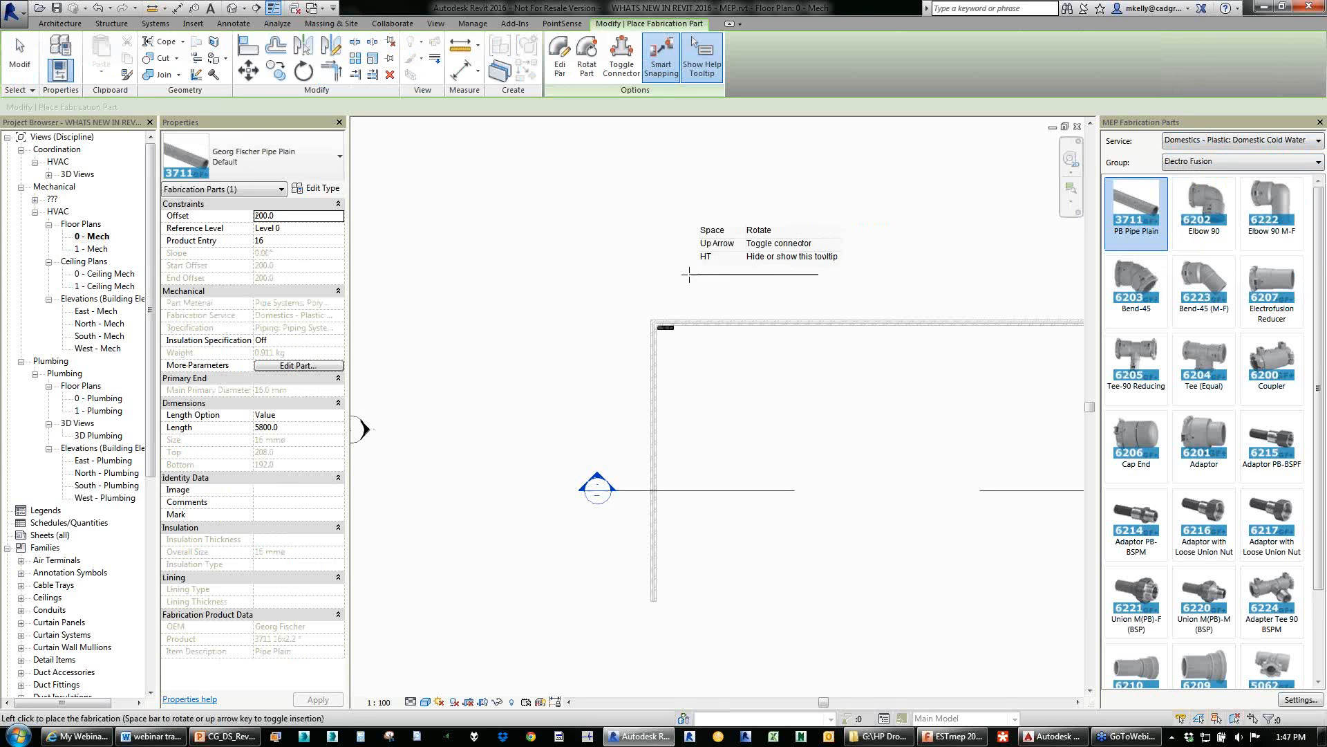
{"action": "left_click", "coordinate": [304, 216]}
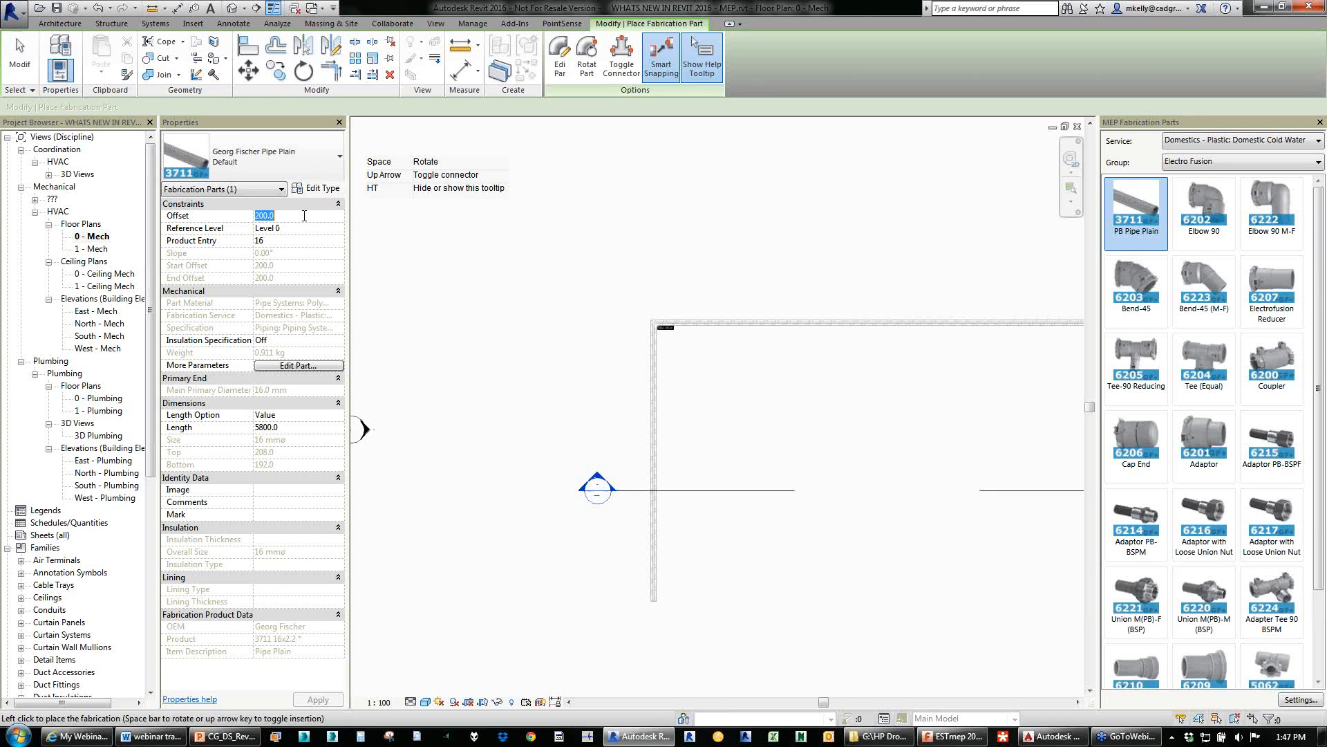
{"action": "left_click", "coordinate": [307, 231]}
{"action": "left_click", "coordinate": [299, 216]}
{"action": "type", "text": "3"}
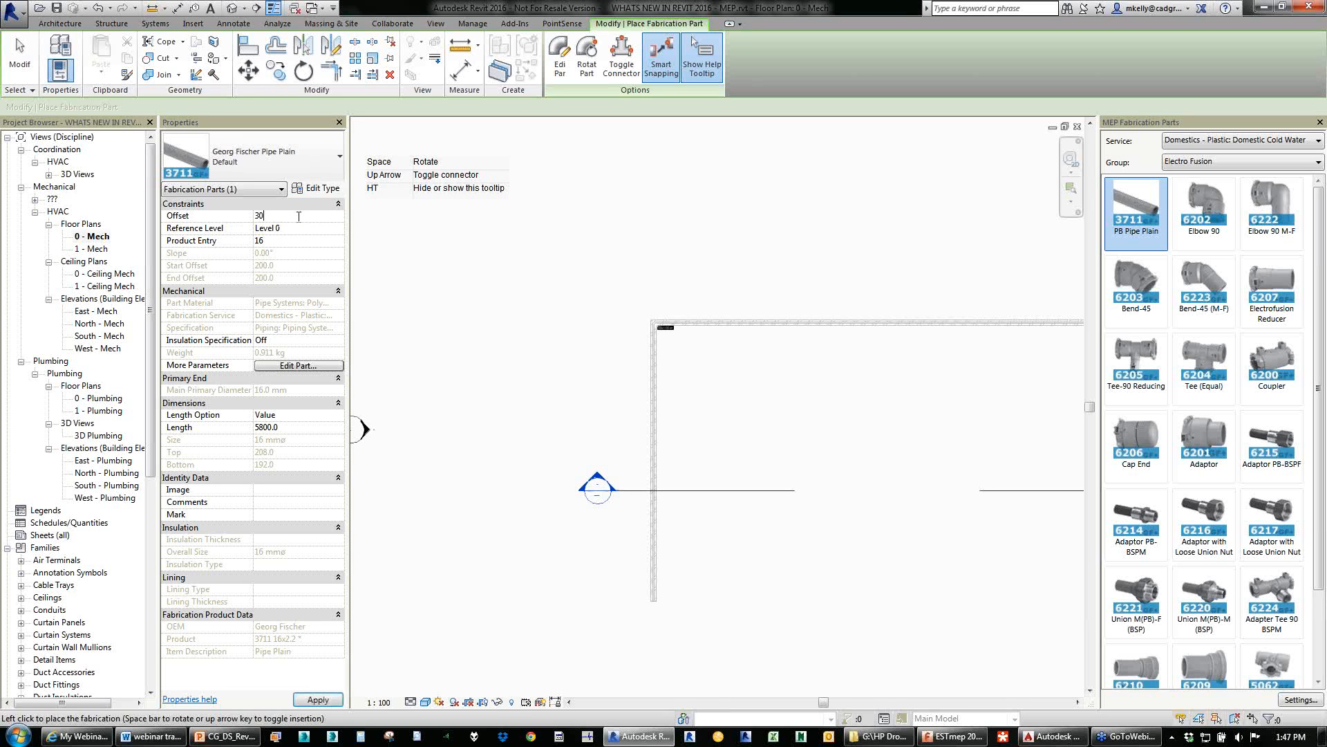
{"action": "middle_click_drag", "start_coordinate": [557, 333], "coordinate": [501, 319]}
{"action": "scroll", "coordinate": [616, 275], "scroll_direction": "up", "scroll_amount": 3}
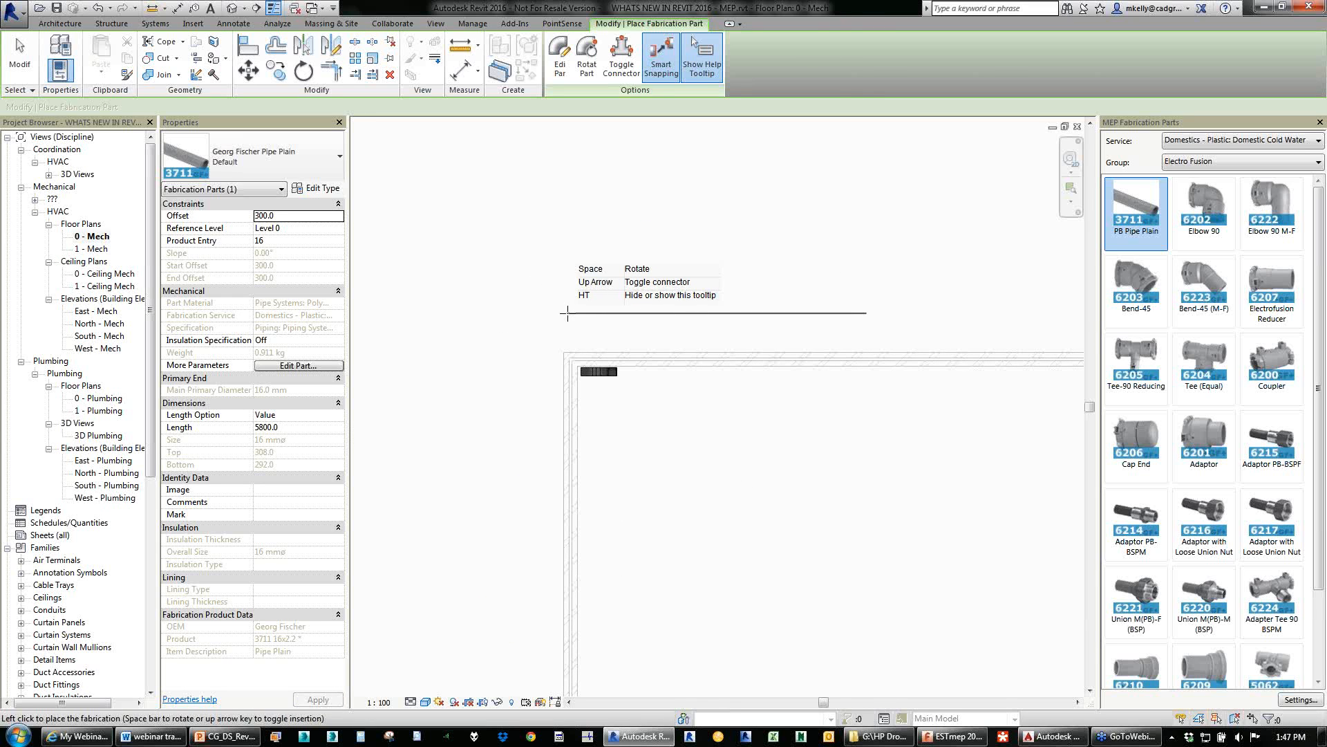
{"action": "left_click", "coordinate": [567, 313]}
Connect a second PB Pipe Plain in line to the free end of the first pipe and finish placing.
{"action": "scroll", "coordinate": [888, 324], "scroll_direction": "up", "scroll_amount": 7}
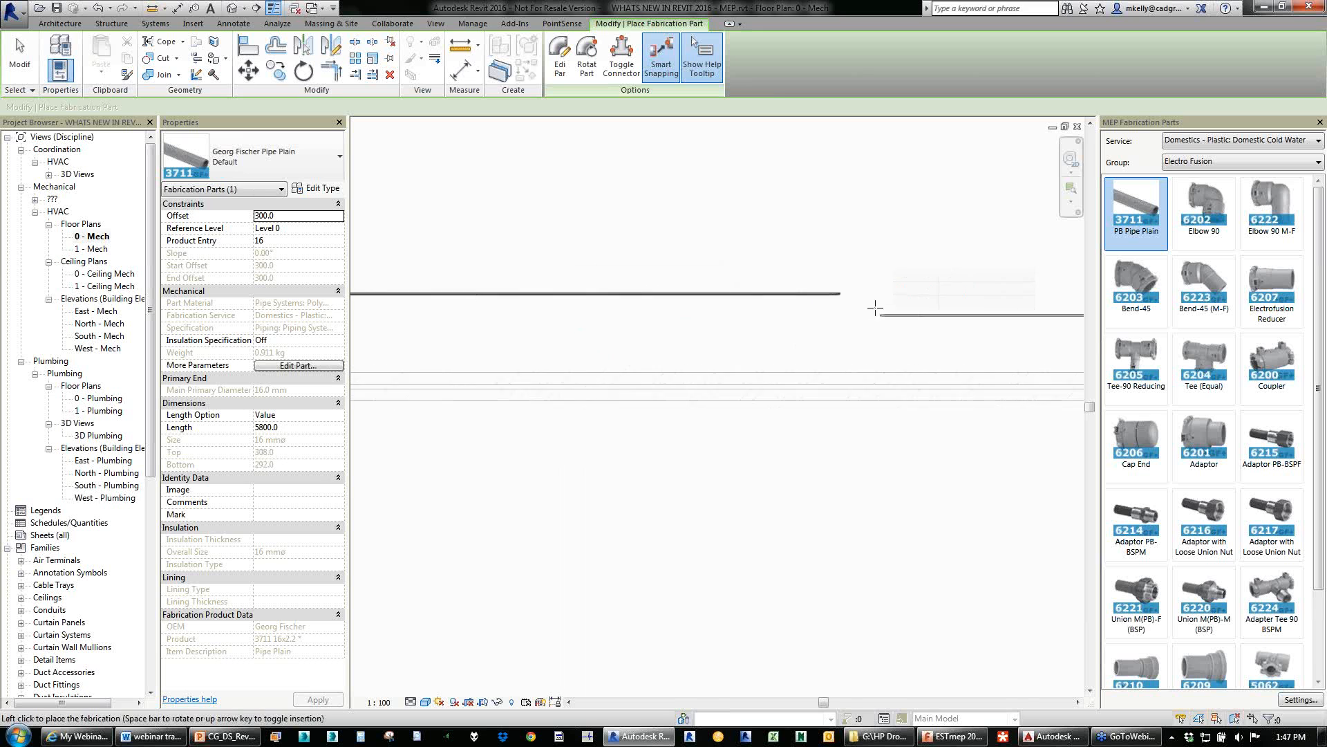
{"action": "scroll", "coordinate": [872, 294], "scroll_direction": "up", "scroll_amount": 2}
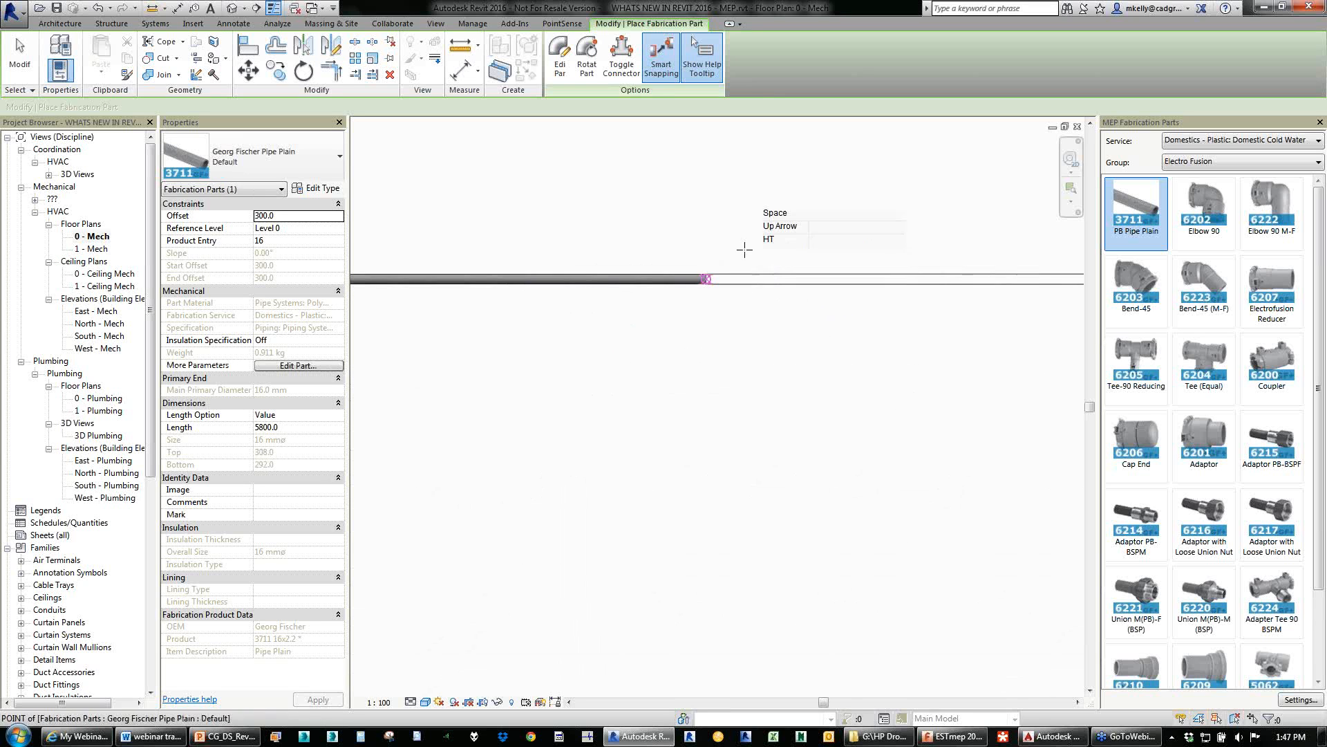
{"action": "left_click", "coordinate": [712, 271]}
{"action": "key", "text": "Escape"}
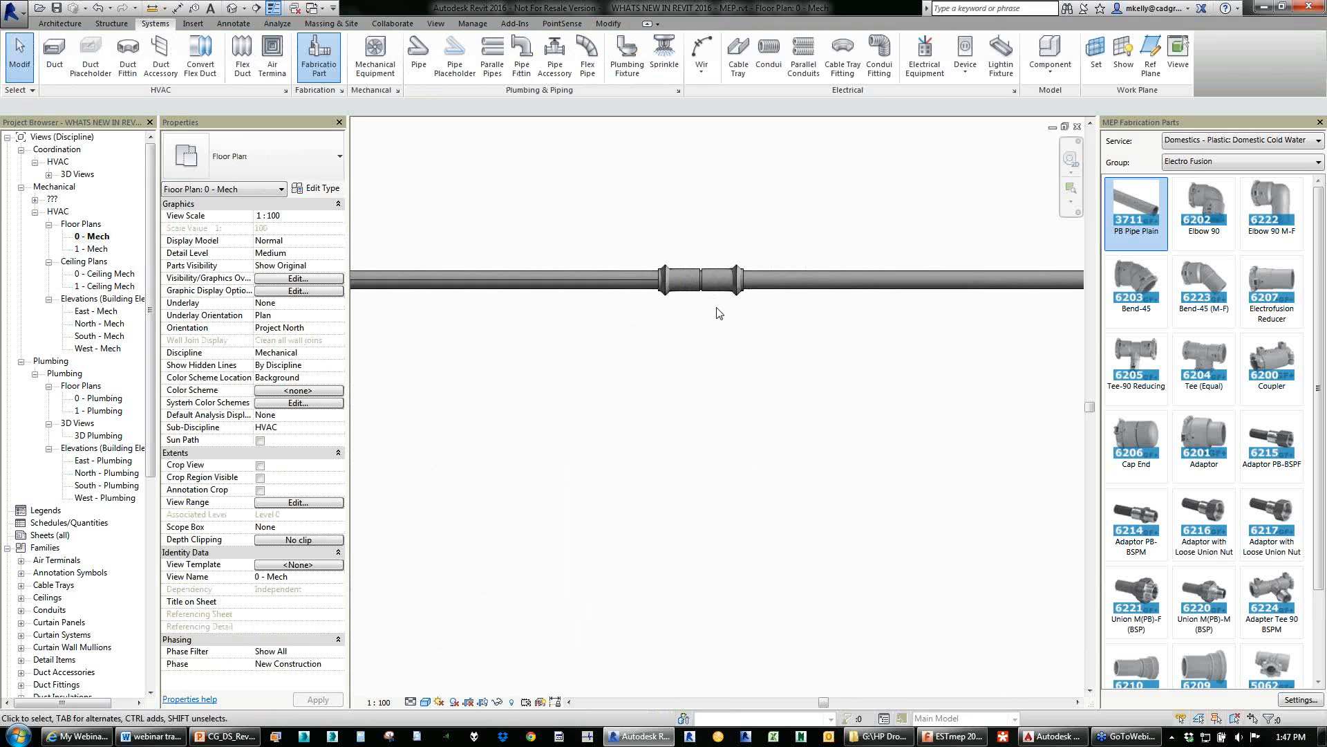
Examine the coupler joining the two pipes and the end of the first pipe inside it, including their properties.
{"action": "left_click", "coordinate": [681, 280]}
{"action": "scroll", "coordinate": [678, 281], "scroll_direction": "up", "scroll_amount": 4}
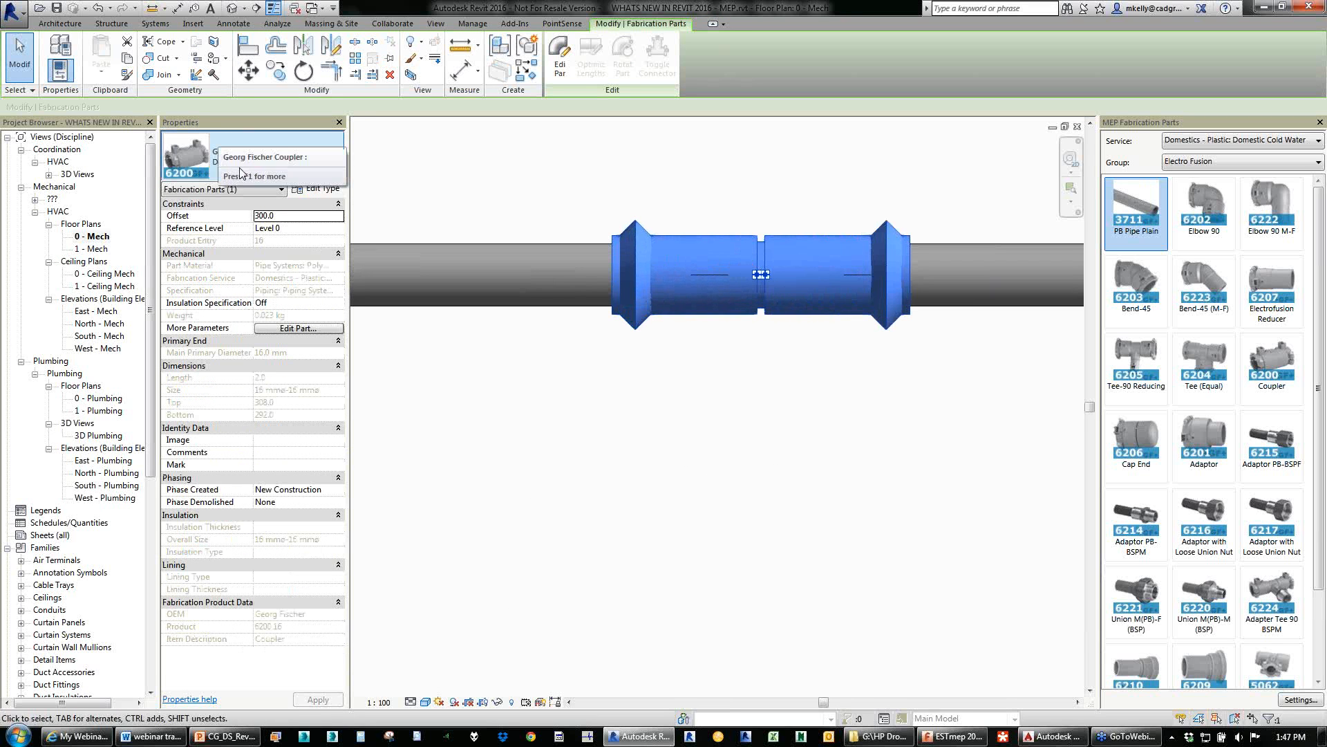
{"action": "left_click", "coordinate": [560, 310]}
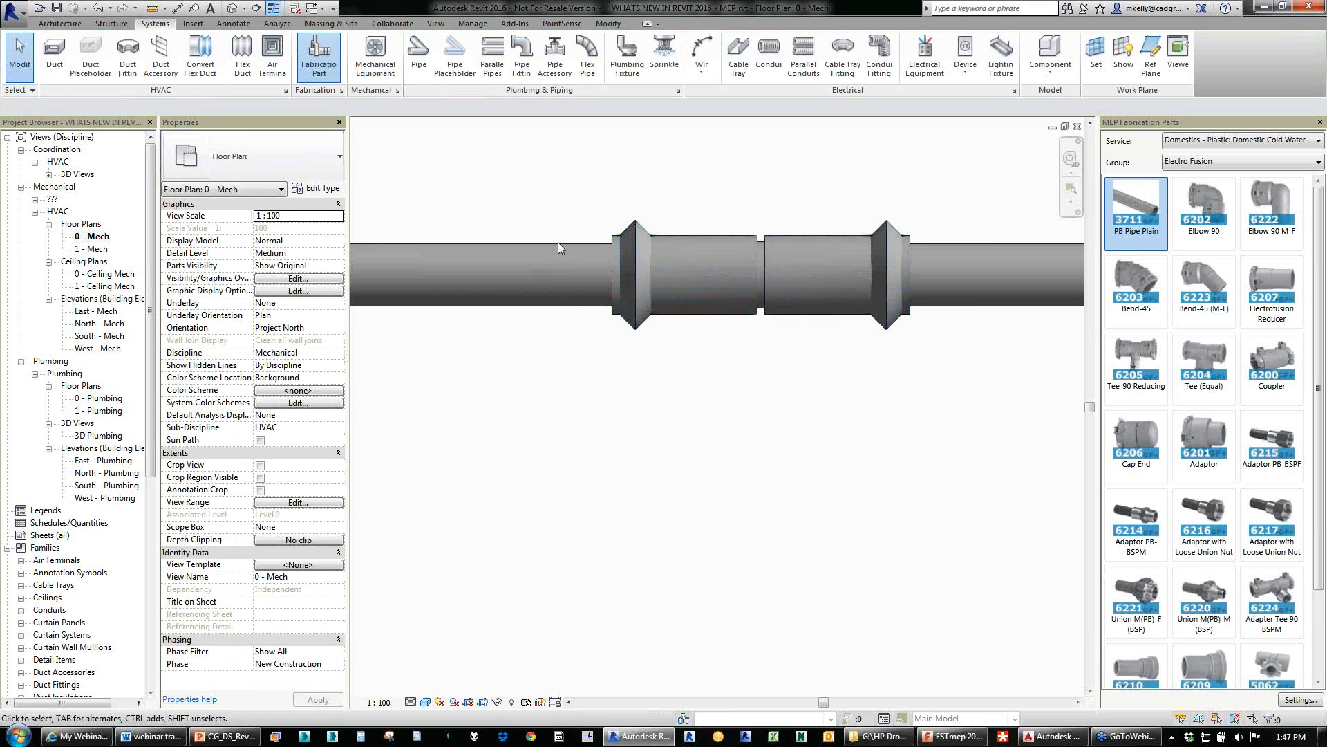
{"action": "left_click", "coordinate": [515, 276]}
{"action": "scroll", "coordinate": [759, 275], "scroll_direction": "up", "scroll_amount": 2}
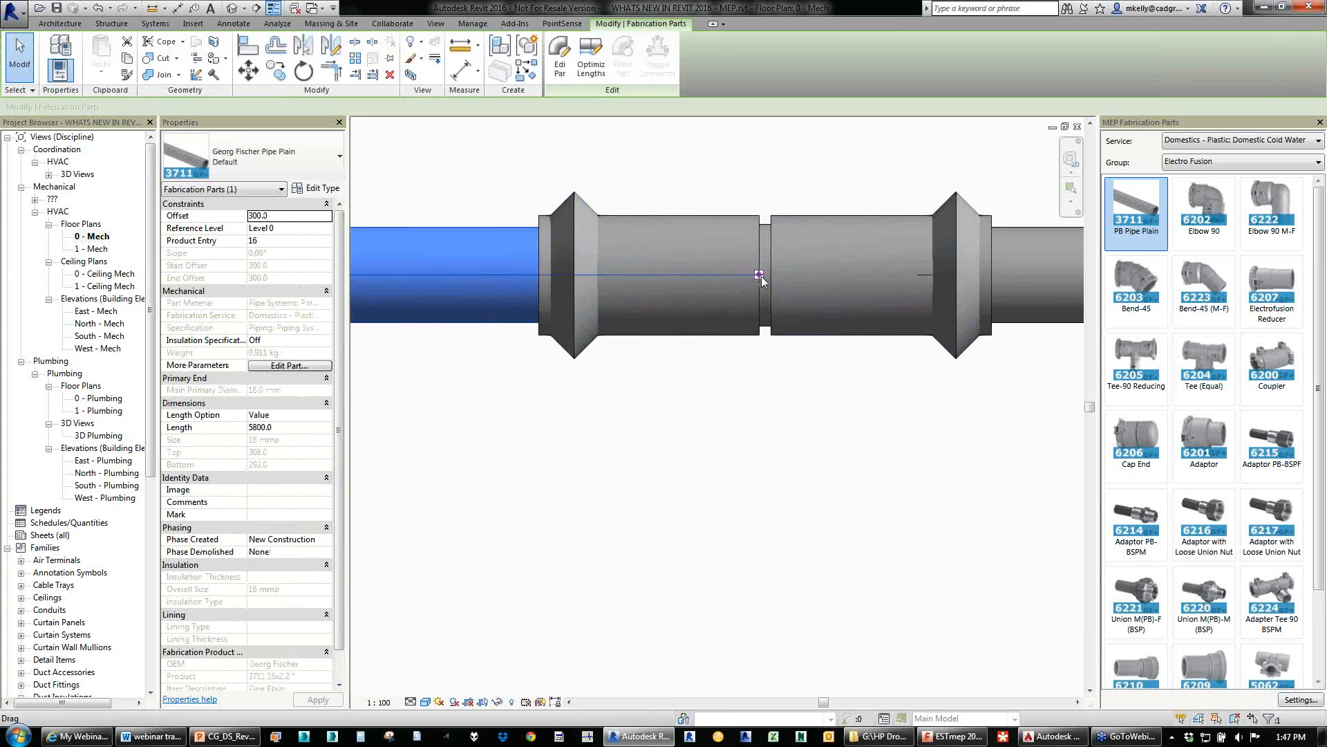
{"action": "scroll", "coordinate": [759, 275], "scroll_direction": "down", "scroll_amount": 3}
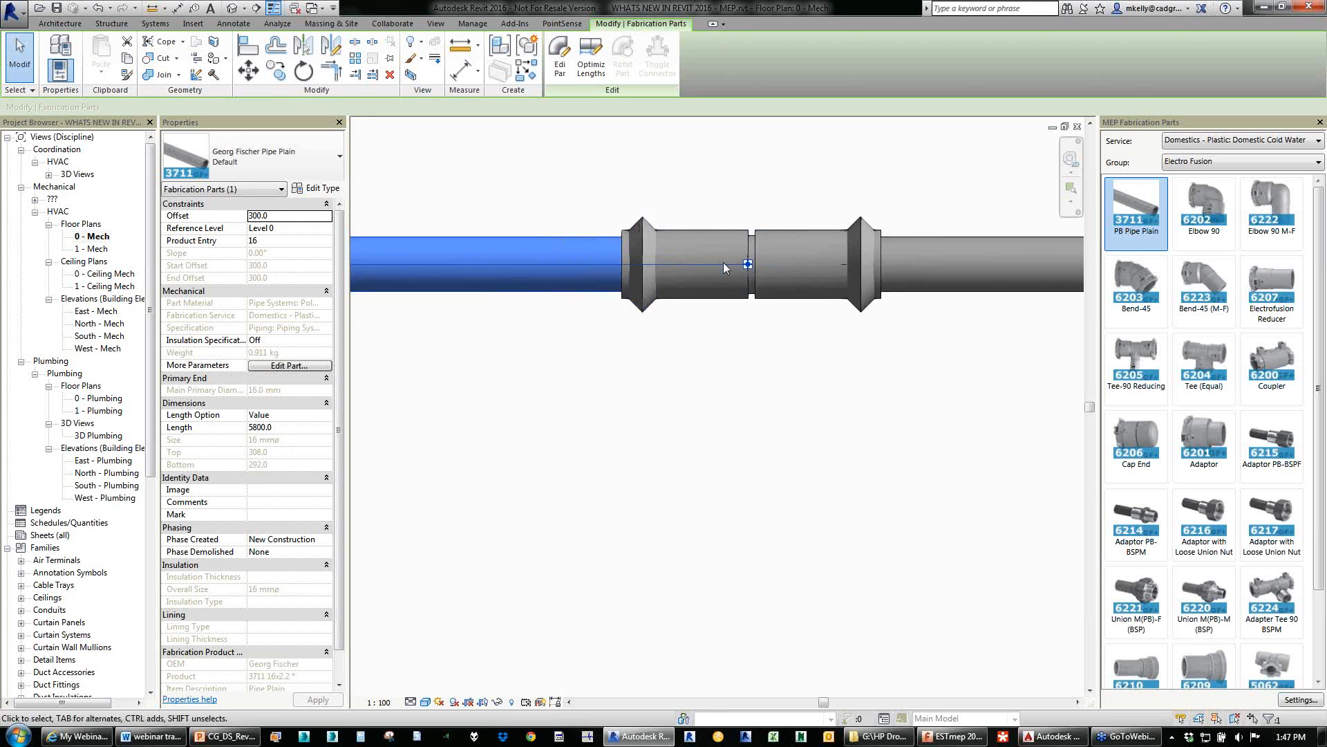
{"action": "key", "text": "Escape"}
{"action": "left_click", "coordinate": [675, 298]}
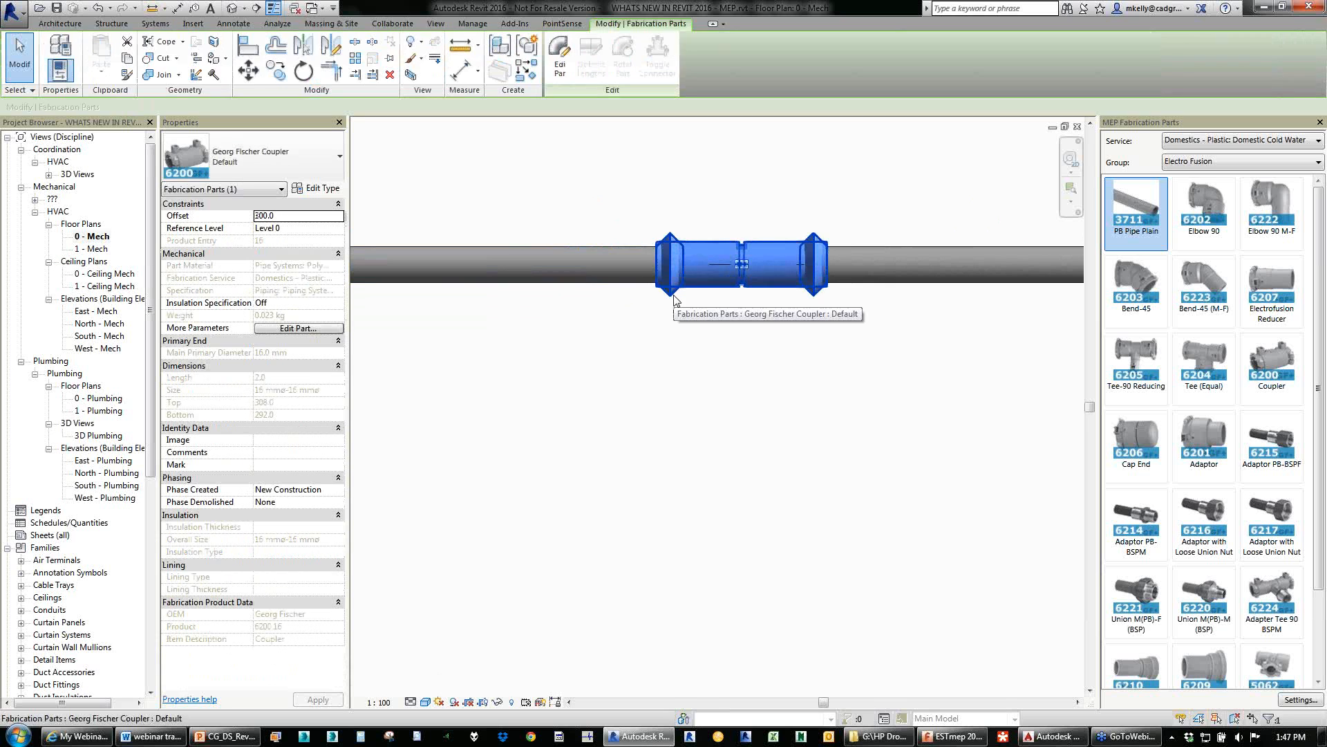
{"action": "scroll", "coordinate": [676, 298], "scroll_direction": "down", "scroll_amount": 5}
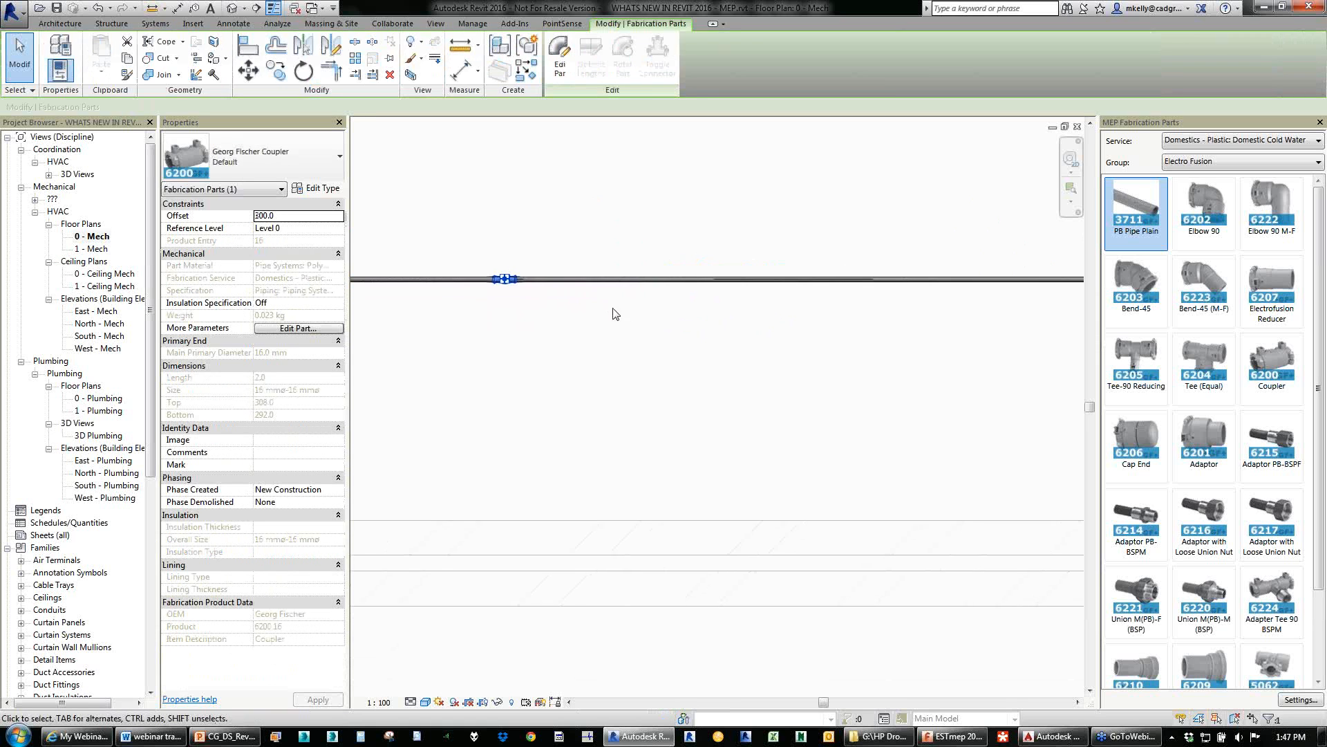
Try the Pipework: General Insulation and Pipework: Steam Lagging specifications on the second pipe, and undo the insulation change.
{"action": "left_click", "coordinate": [720, 289]}
{"action": "scroll", "coordinate": [698, 301], "scroll_direction": "down", "scroll_amount": 2}
{"action": "middle_click_drag", "start_coordinate": [652, 318], "coordinate": [522, 329]}
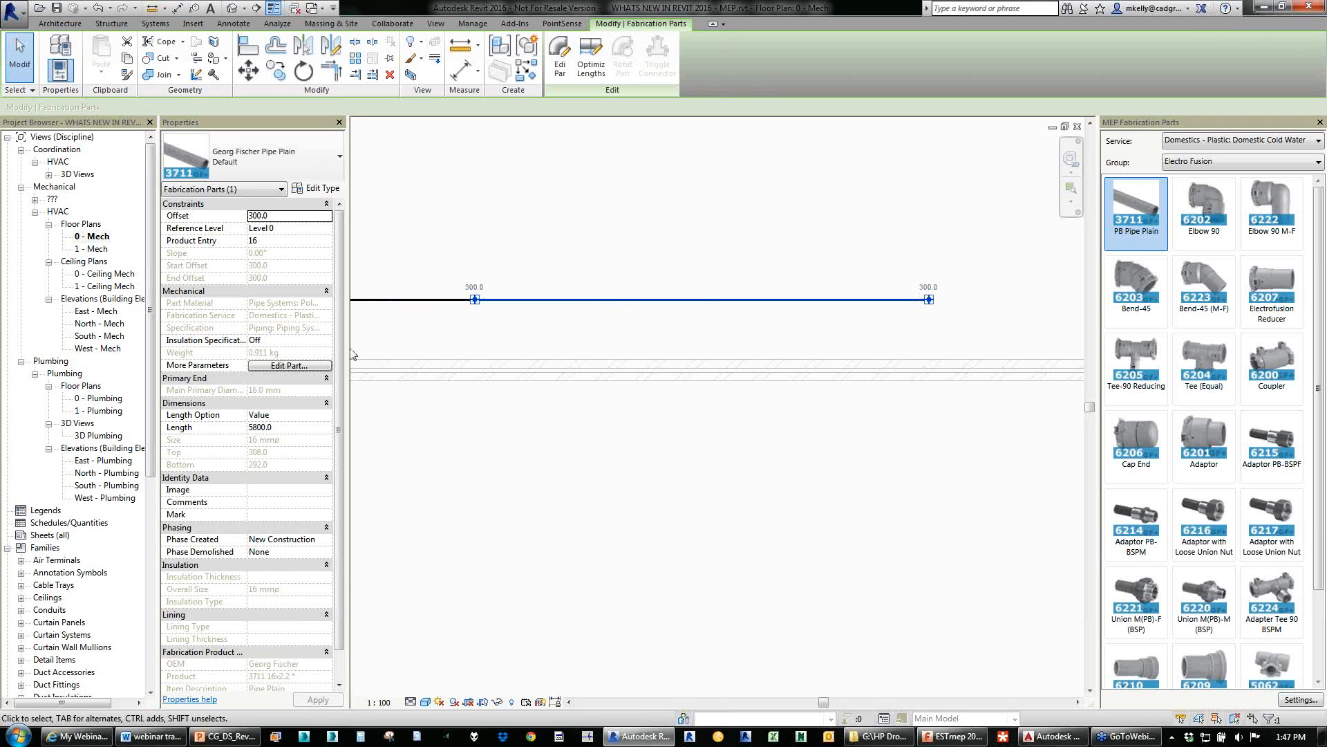
{"action": "left_click", "coordinate": [326, 341]}
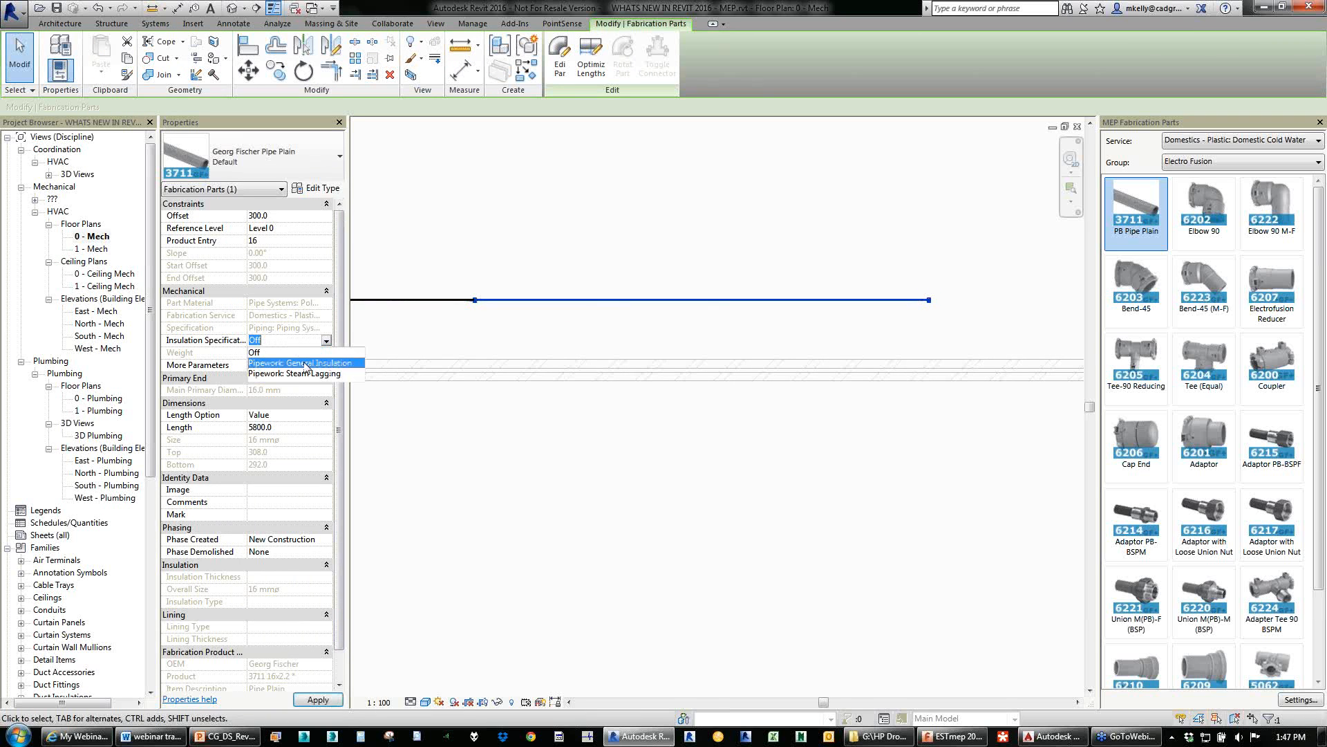
{"action": "left_click", "coordinate": [306, 364]}
{"action": "left_click", "coordinate": [327, 343]}
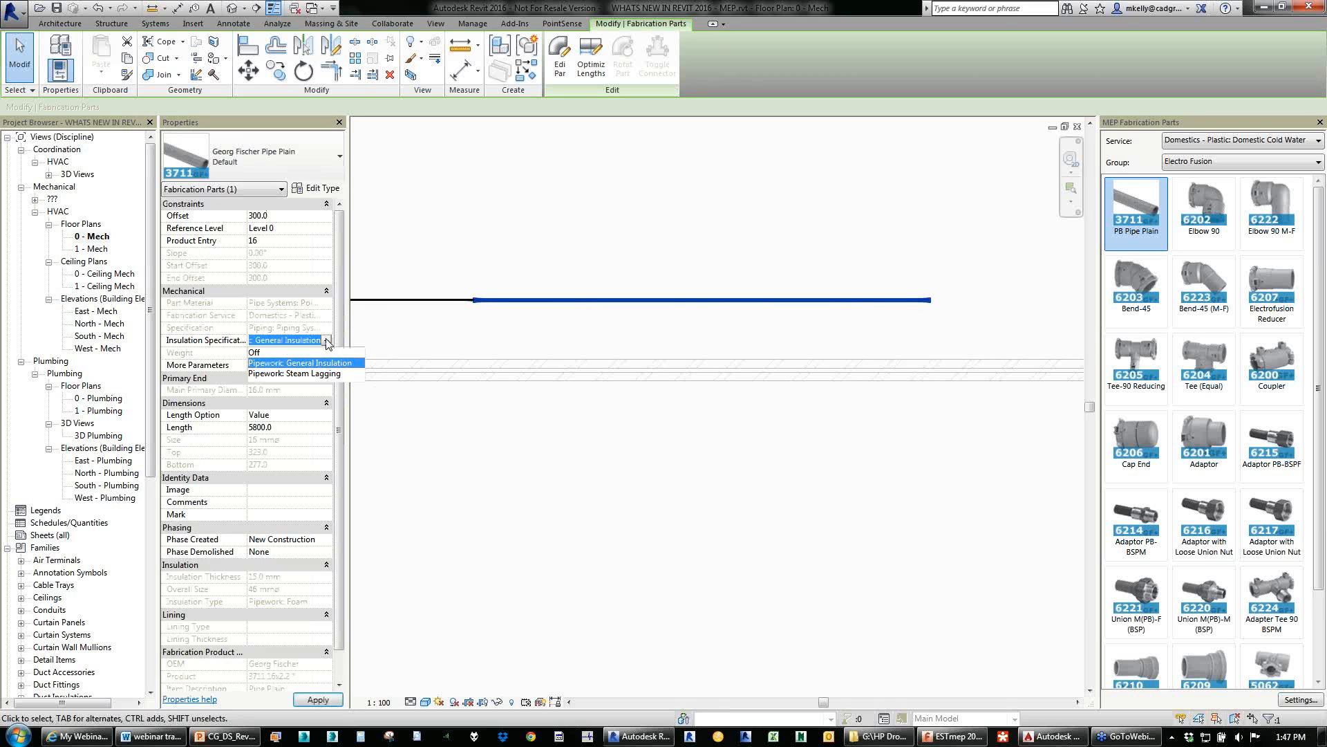
{"action": "left_click", "coordinate": [293, 374]}
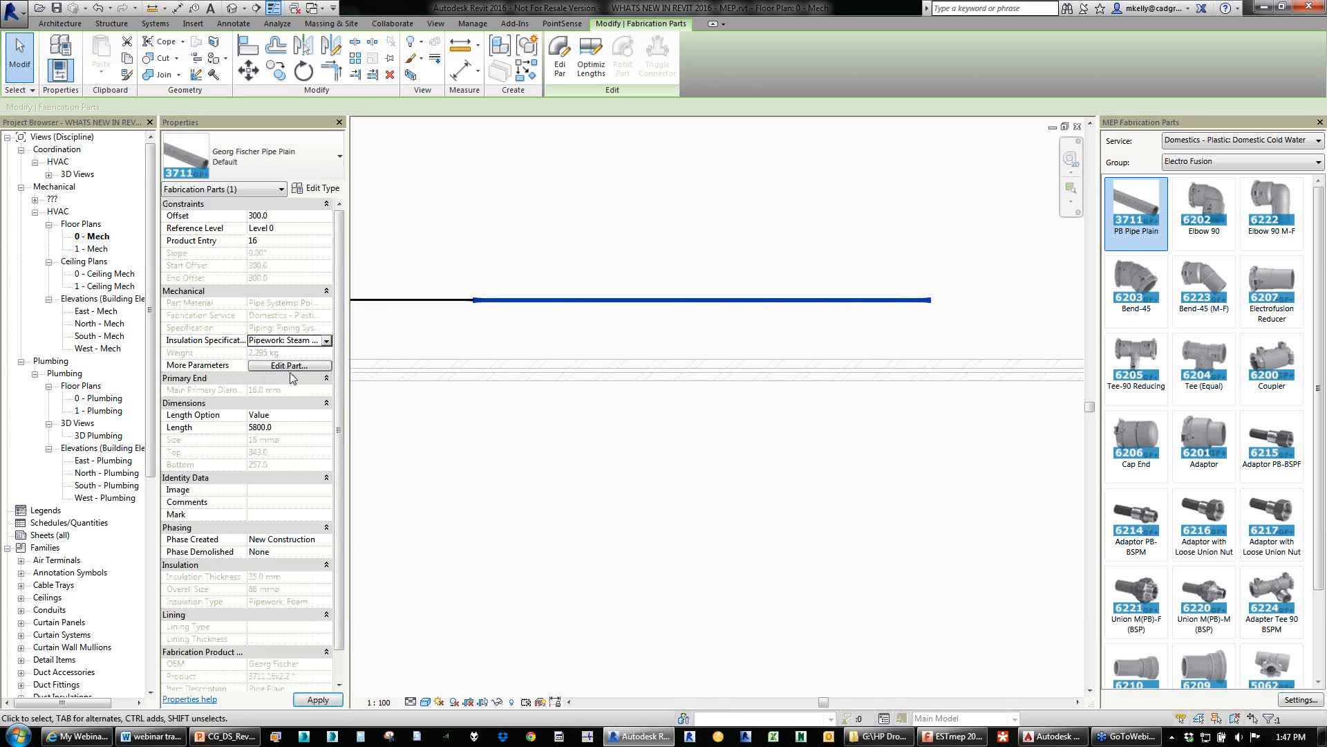
{"action": "left_click", "coordinate": [325, 343]}
{"action": "left_click", "coordinate": [325, 343]}
{"action": "left_click", "coordinate": [422, 322]}
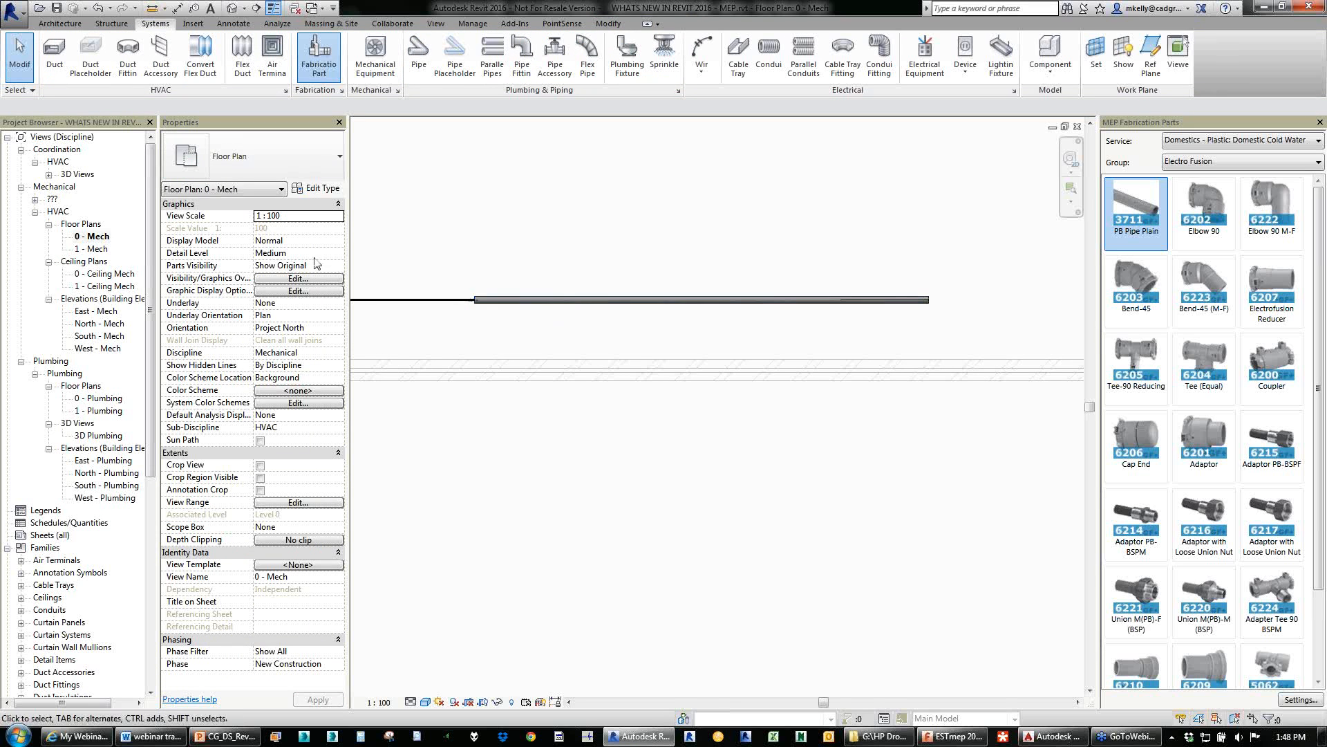
{"action": "left_click", "coordinate": [97, 9]}
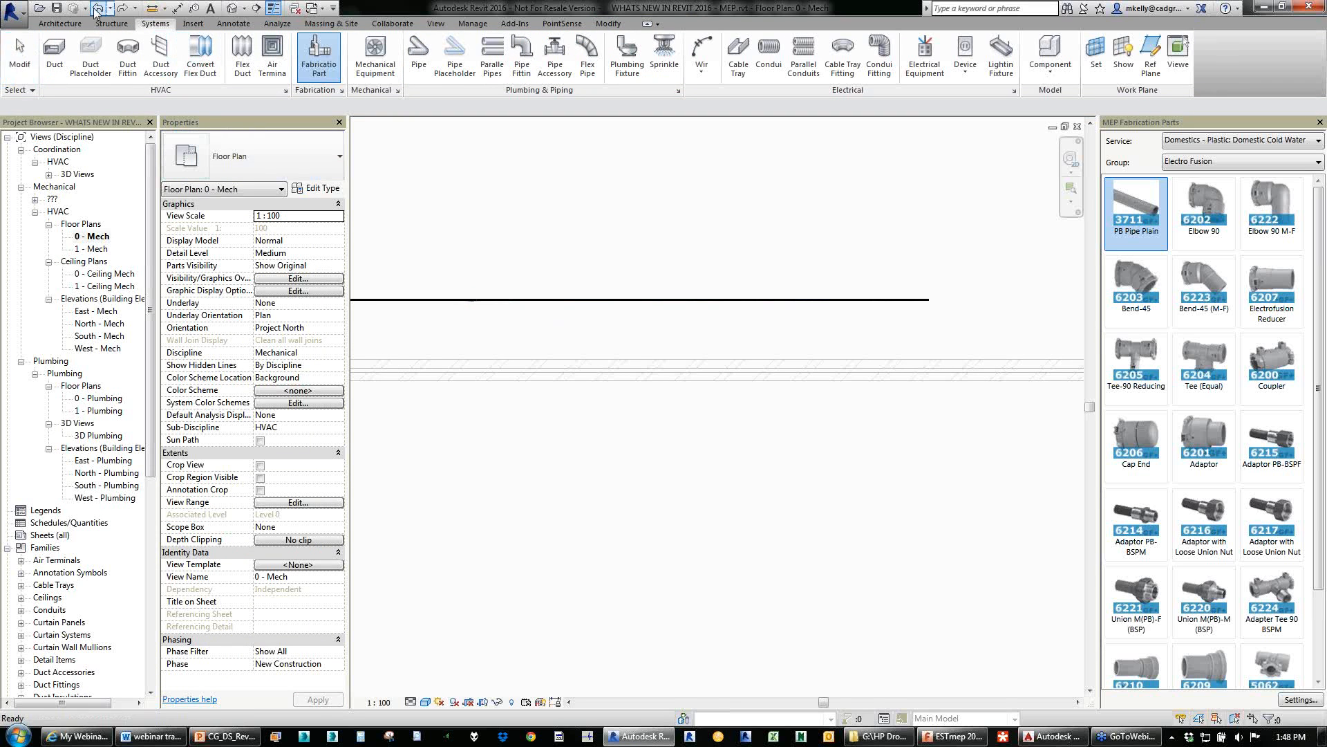
Set the second pipe's length to 2000.
{"action": "middle_click_drag", "start_coordinate": [466, 261], "coordinate": [601, 359]}
{"action": "left_click", "coordinate": [601, 359]}
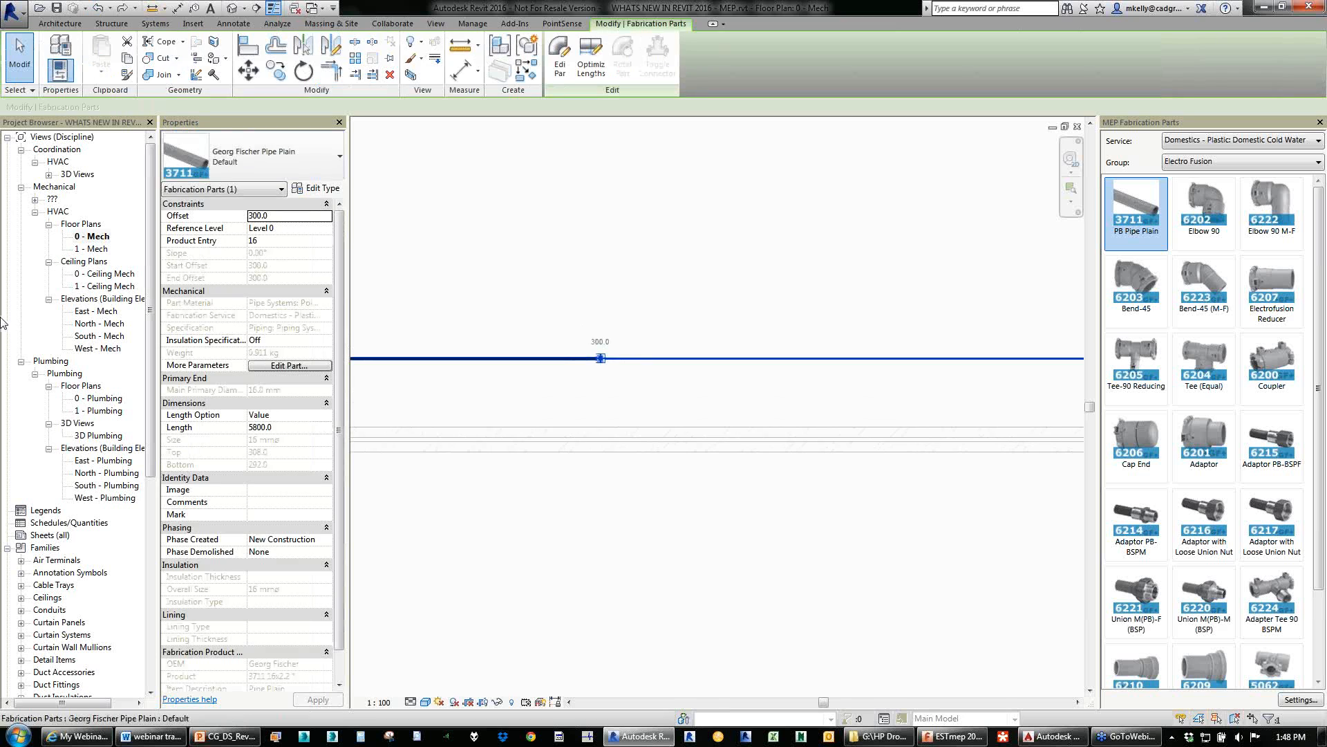
{"action": "left_click", "coordinate": [289, 427]}
{"action": "type", "text": "2000"}
{"action": "key", "text": "Return"}
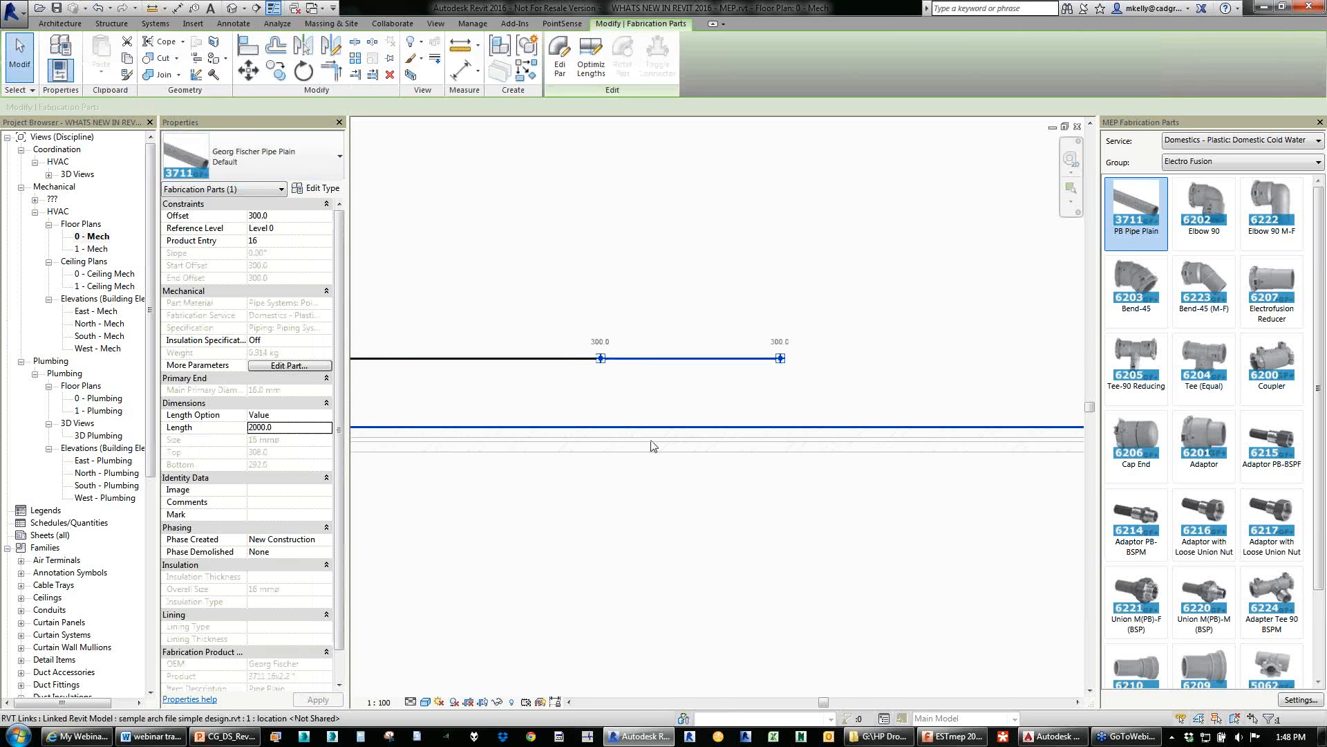
Connect another PB Pipe Plain to the end of the run with its length set to 2000.
{"action": "left_click", "coordinate": [1116, 248]}
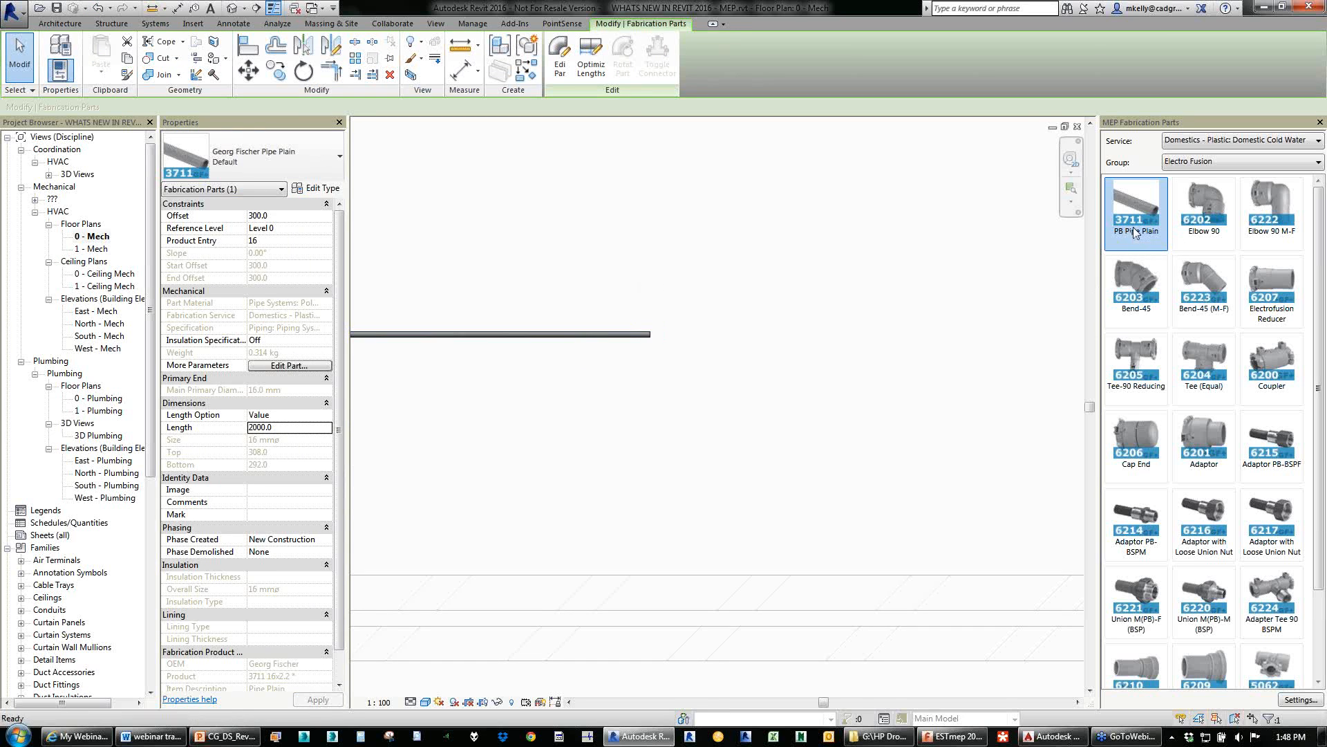
{"action": "left_click", "coordinate": [289, 430]}
{"action": "type", "text": "2000"}
{"action": "key", "text": "Return"}
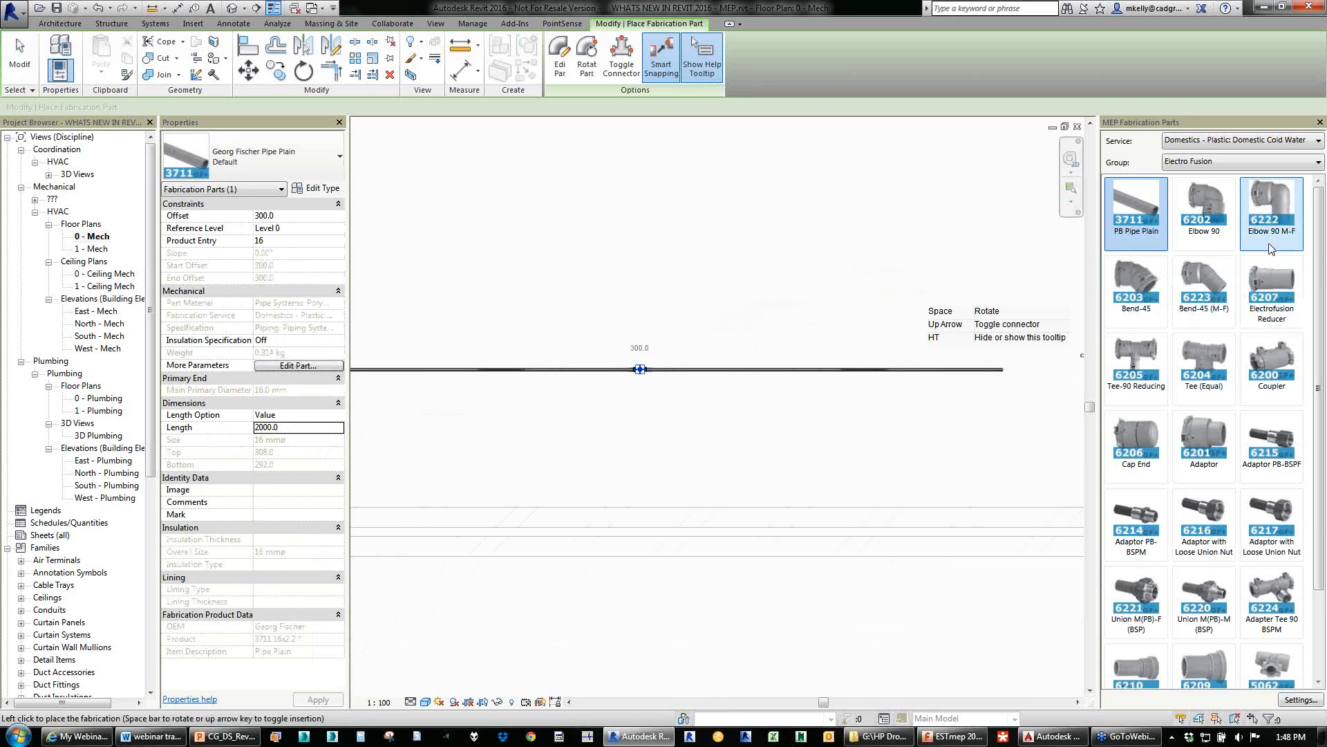
Attach an Elbow 90 M-F to the free end of the pipe run, rotated so its outlet turns vertically.
{"action": "left_click", "coordinate": [1271, 211]}
{"action": "scroll", "coordinate": [898, 388], "scroll_direction": "up", "scroll_amount": 3}
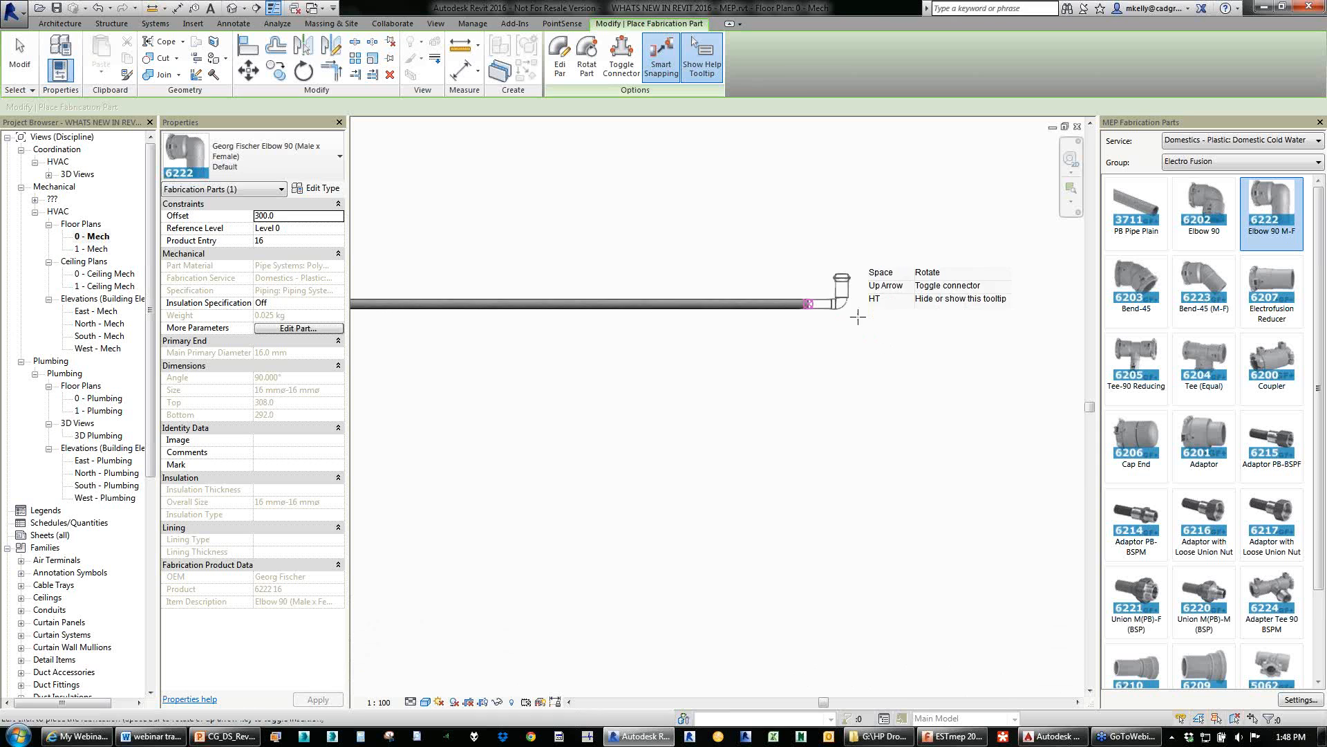
{"action": "key", "text": "space"}
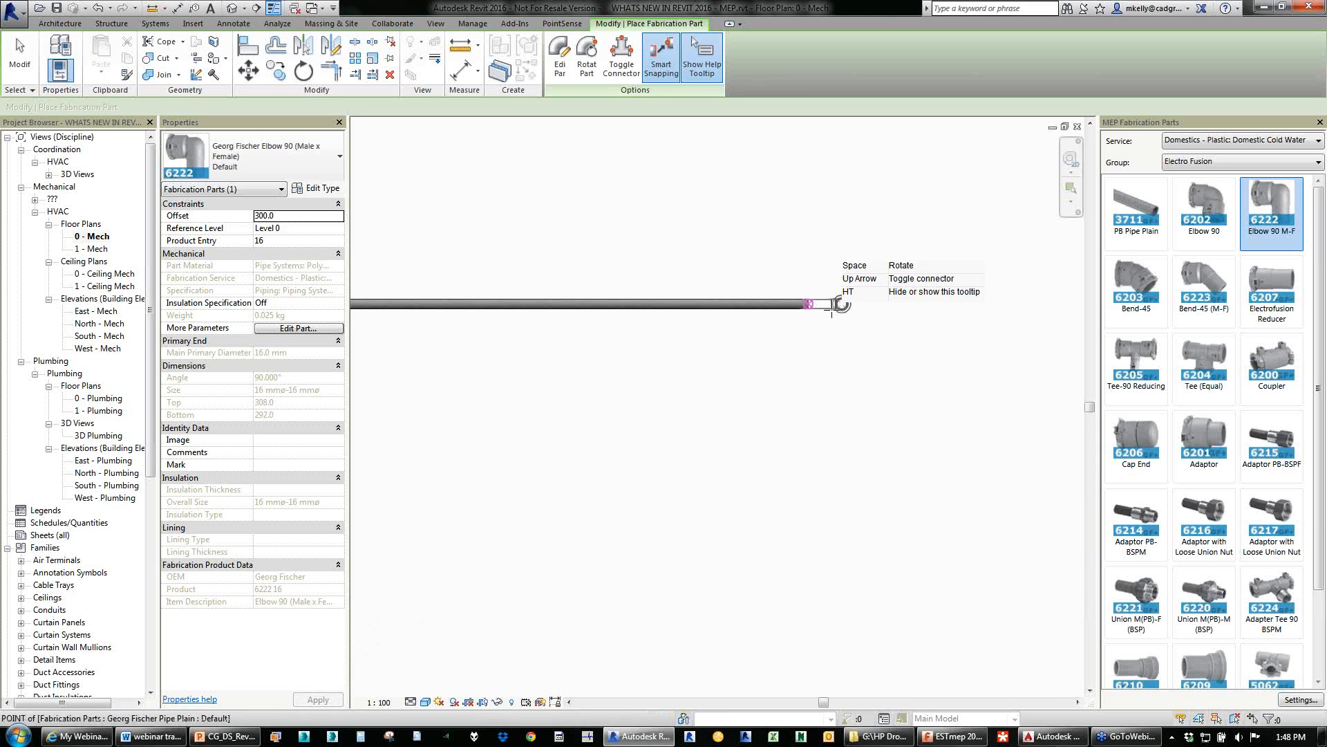
{"action": "scroll", "coordinate": [829, 304], "scroll_direction": "up", "scroll_amount": 4}
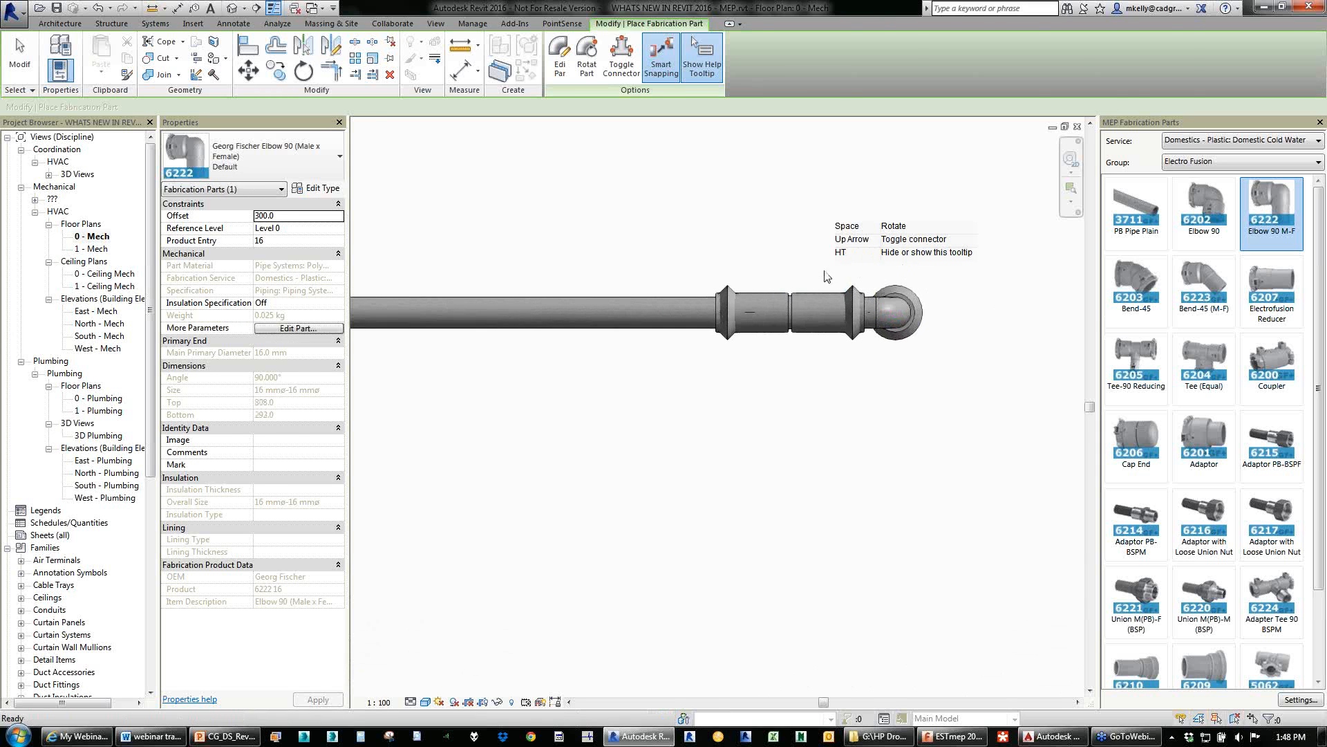
{"action": "key", "text": "Escape"}
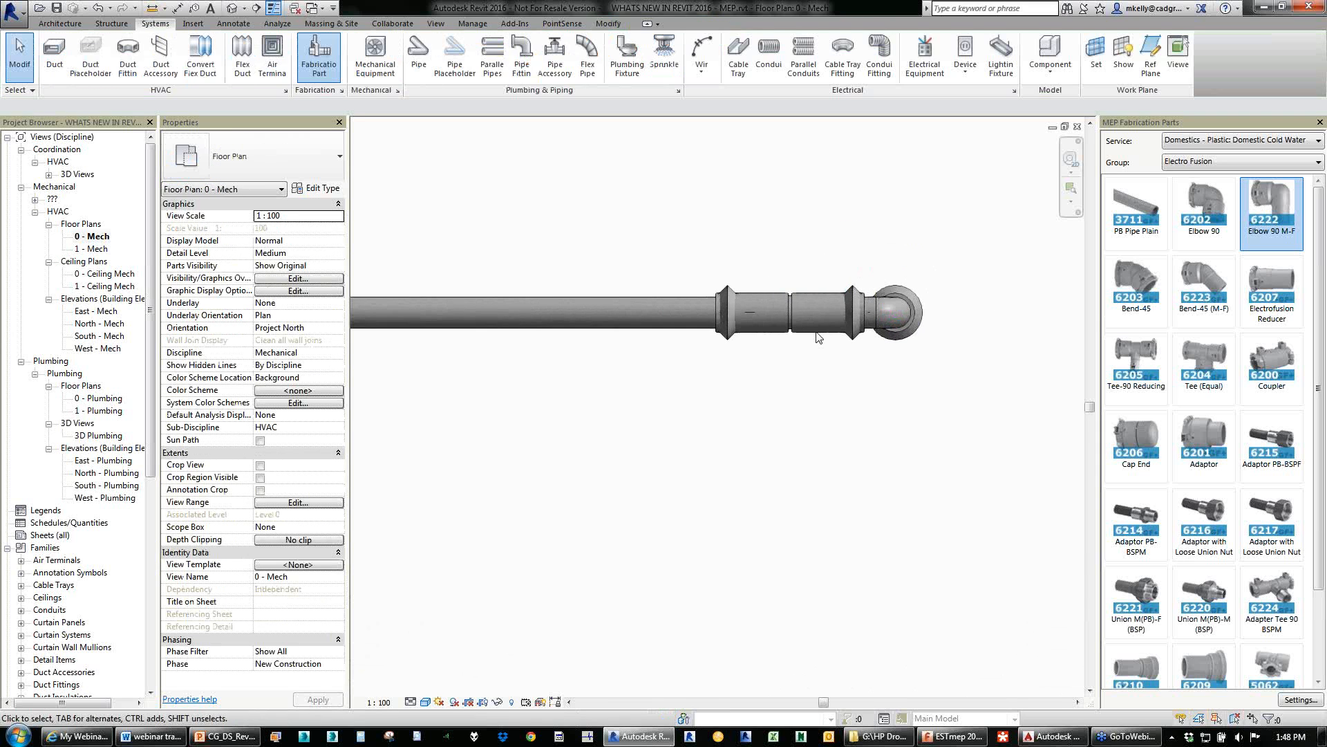
Rotate the placed elbow about the pipe in two increments so its outlet faces upward.
{"action": "left_click", "coordinate": [854, 343]}
{"action": "left_click", "coordinate": [894, 313]}
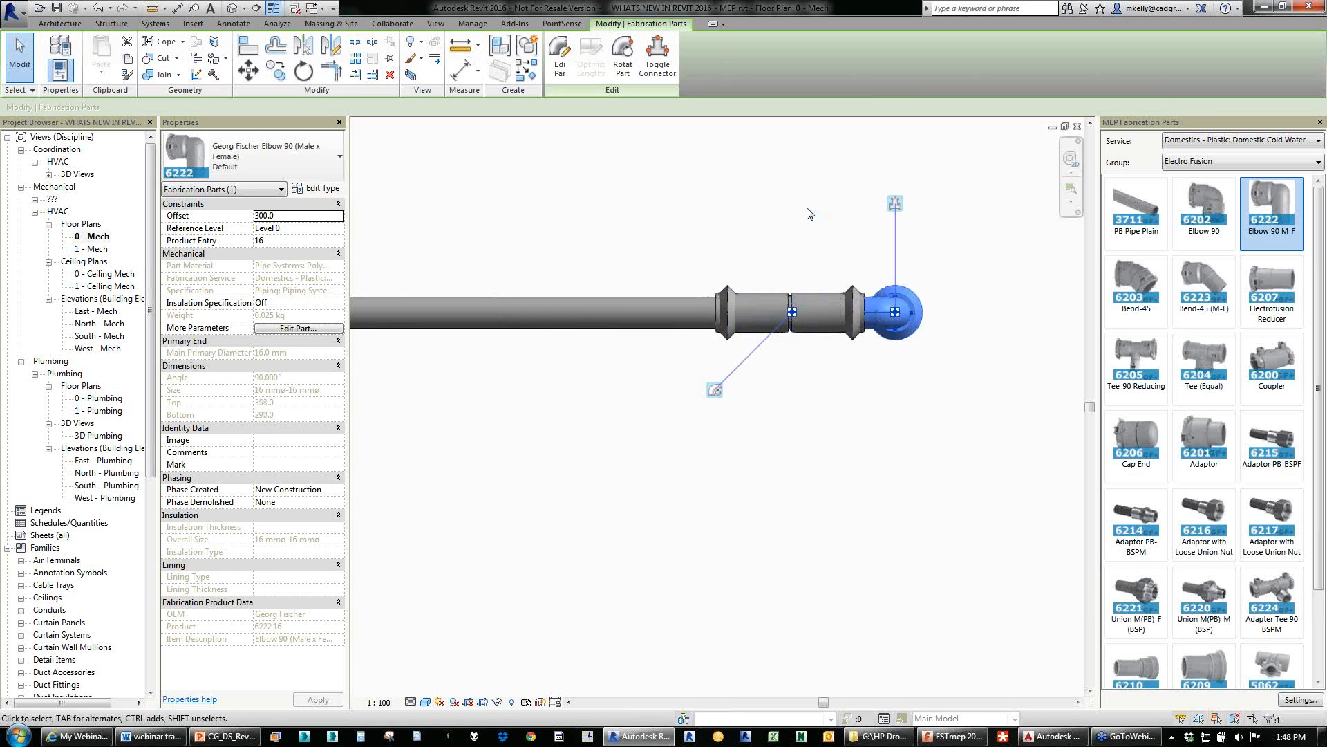
{"action": "left_click", "coordinate": [715, 390]}
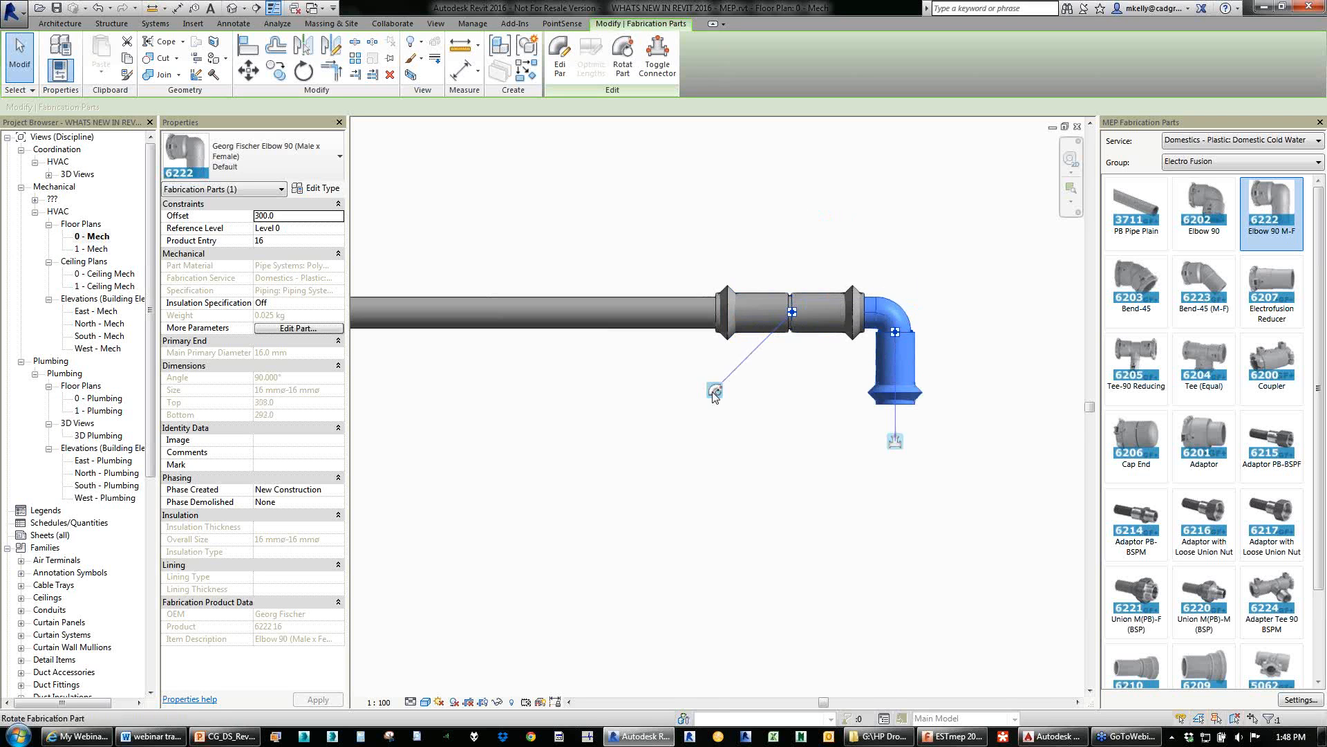
{"action": "left_click", "coordinate": [715, 391]}
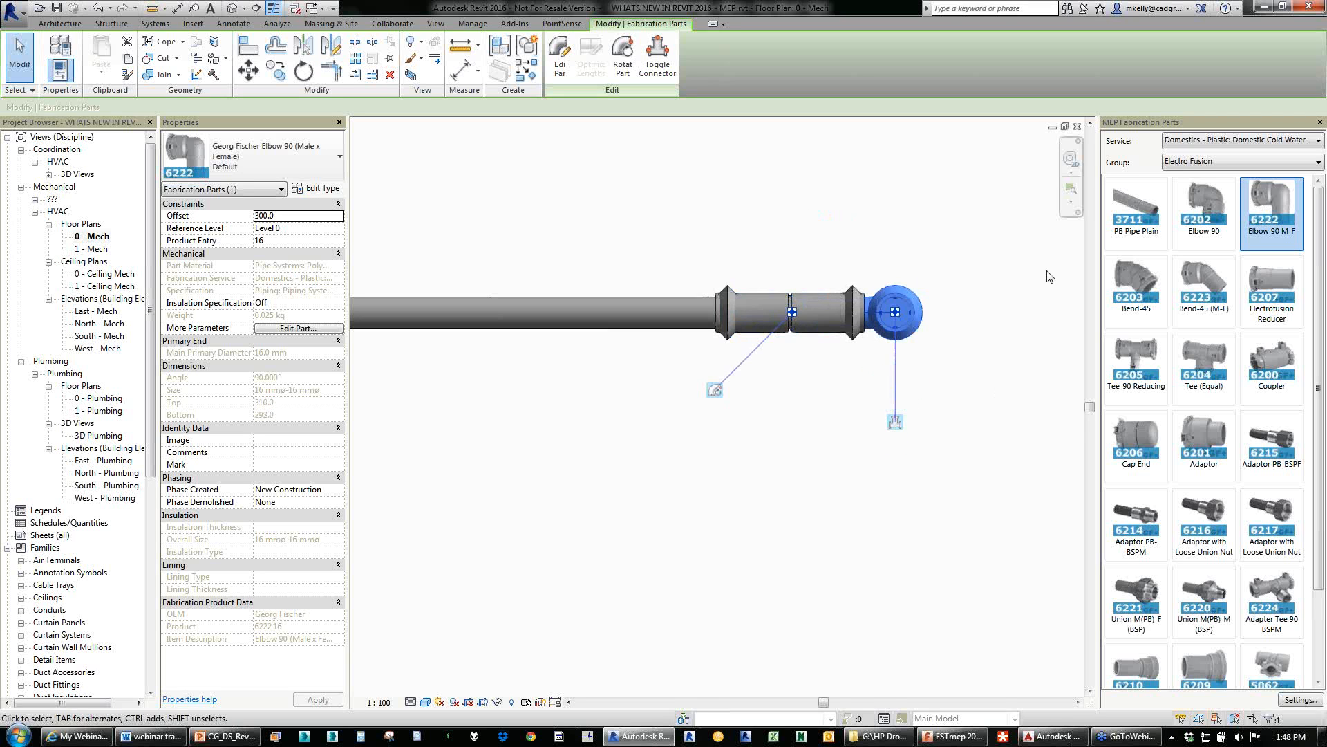
Try to place a PB Pipe Plain on the elbow's open end, and delete the elbow from the run.
{"action": "left_click", "coordinate": [1136, 208]}
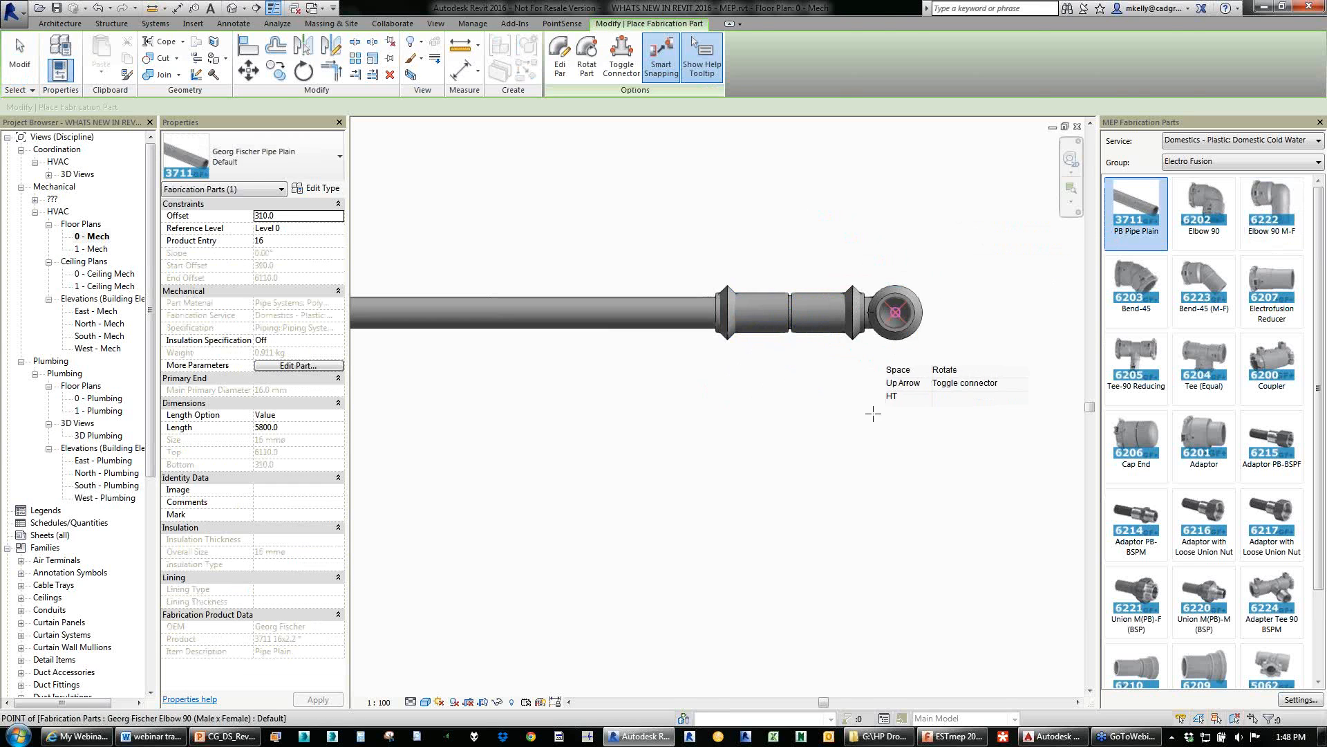
{"action": "key", "text": "Escape"}
{"action": "left_click", "coordinate": [891, 339]}
{"action": "key", "text": "Delete"}
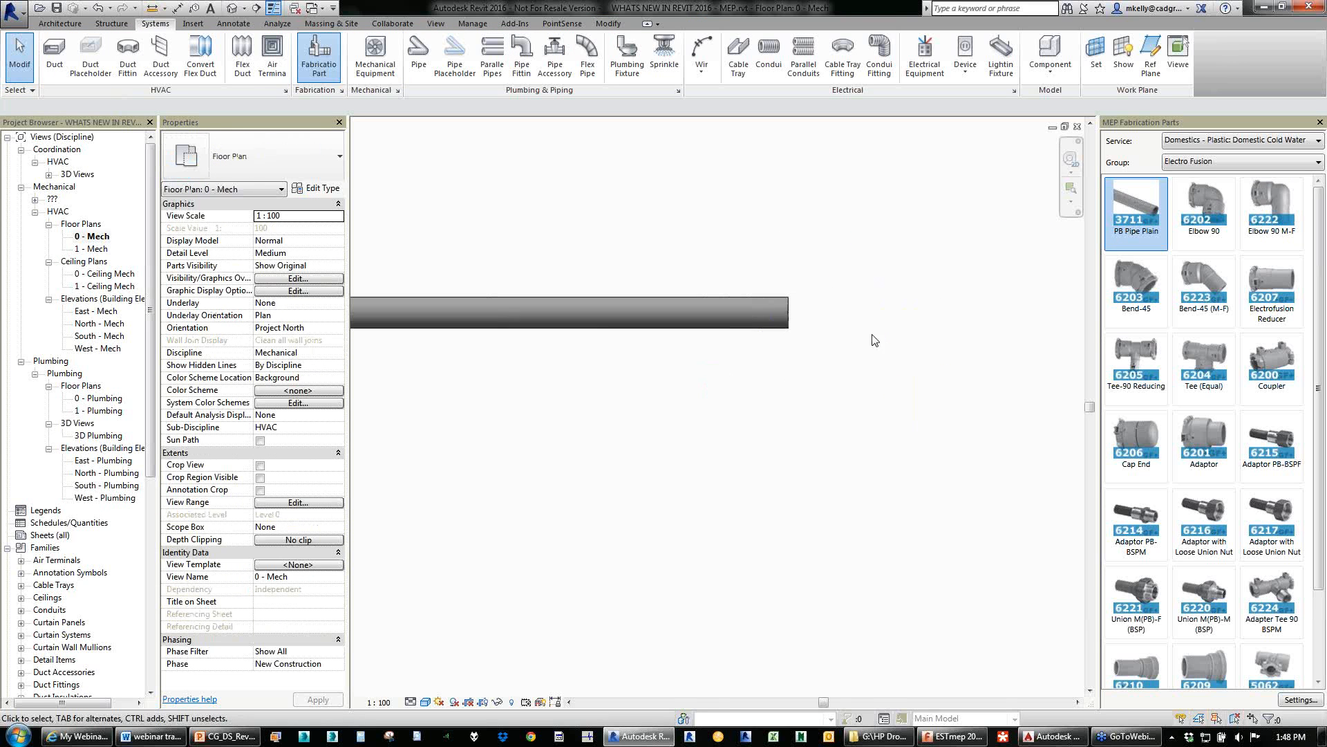
Attach an Elbow 90 M-F to the free end of the horizontal pipe run.
{"action": "left_click", "coordinate": [1267, 199]}
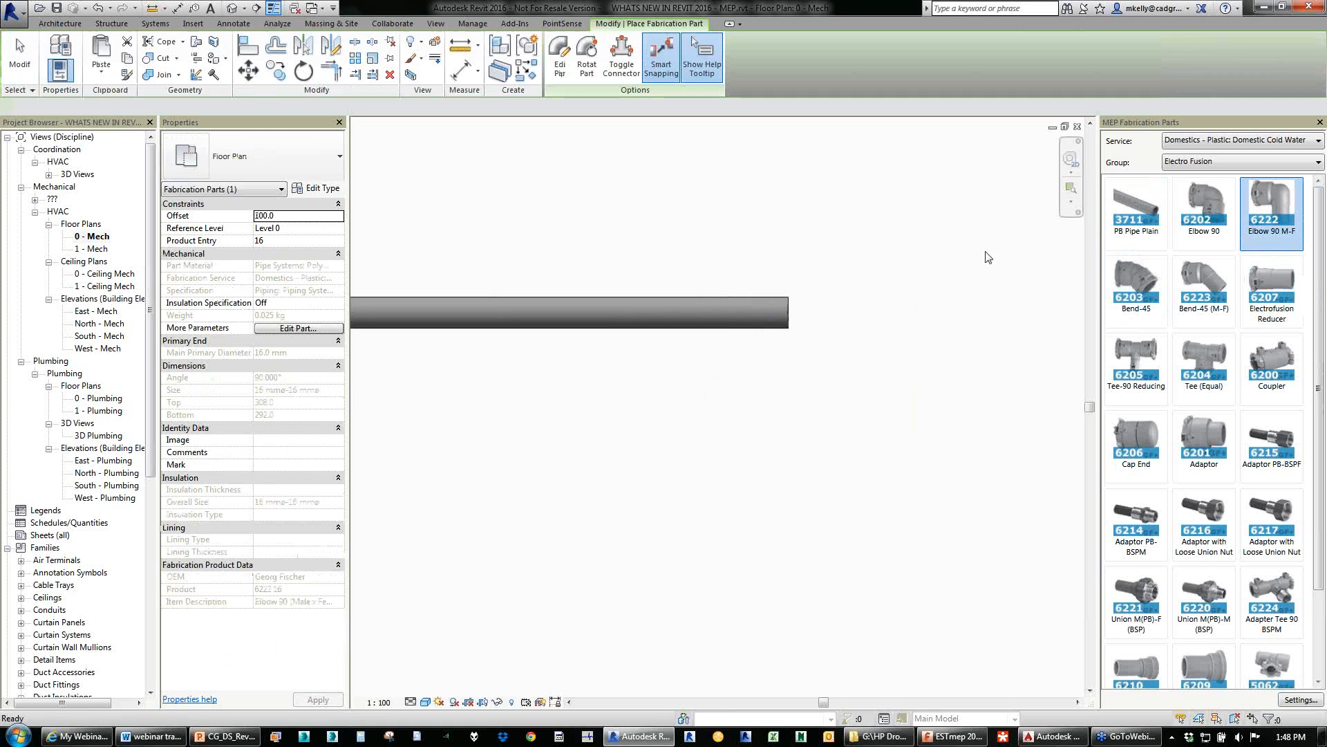
{"action": "left_click", "coordinate": [806, 347]}
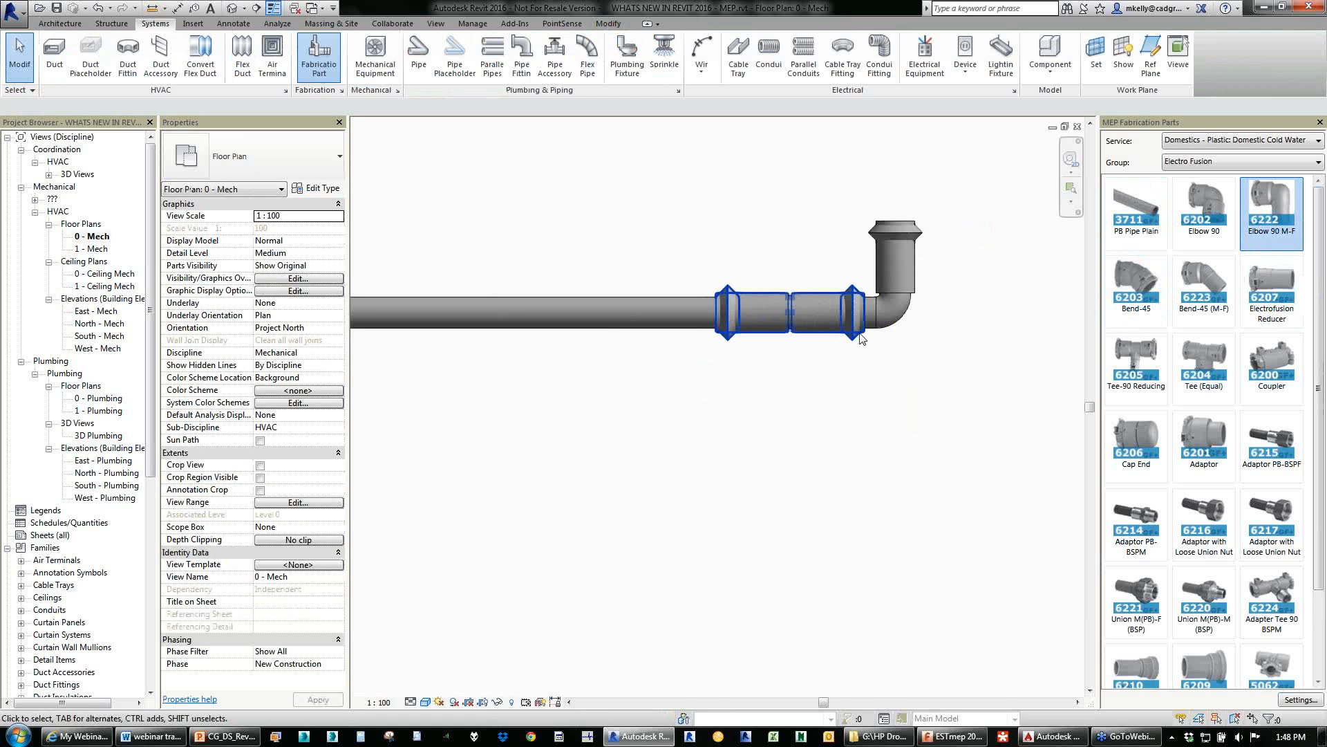
{"action": "left_click", "coordinate": [897, 309]}
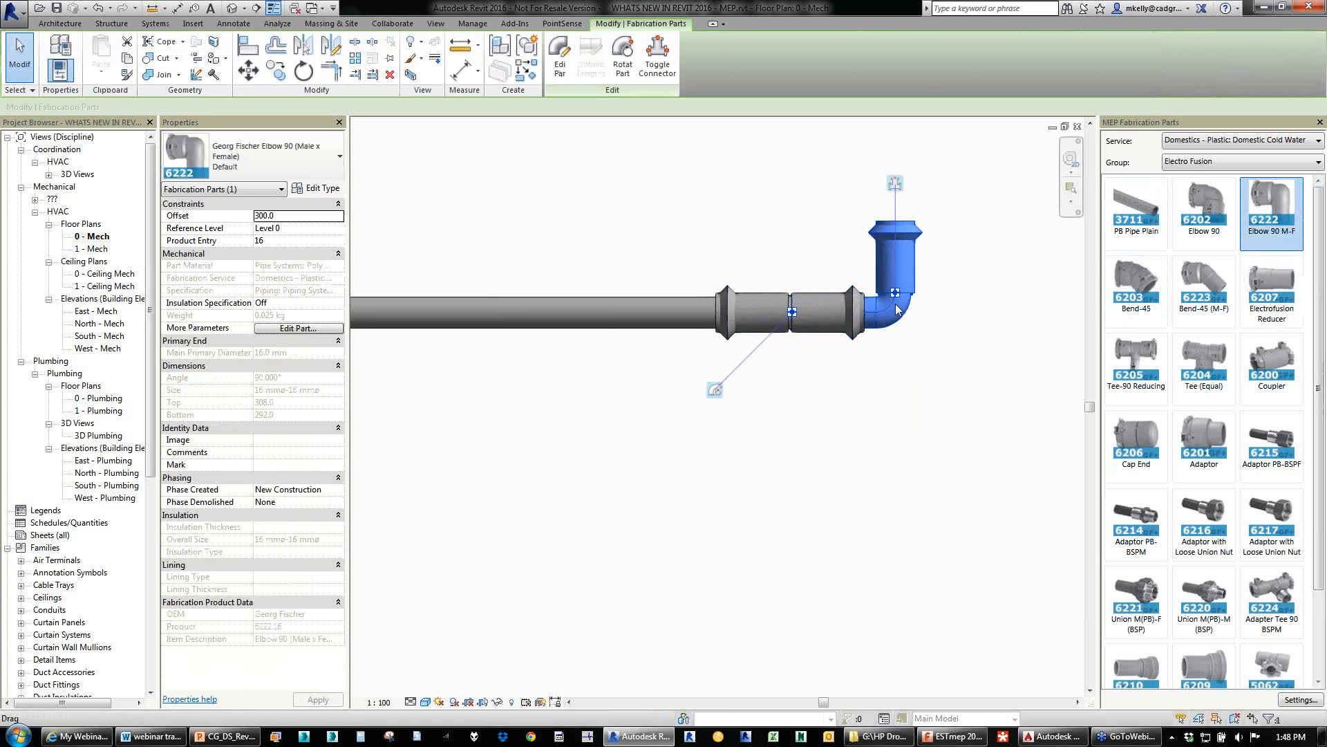
{"action": "key", "text": "space"}
{"action": "key", "text": "space"}
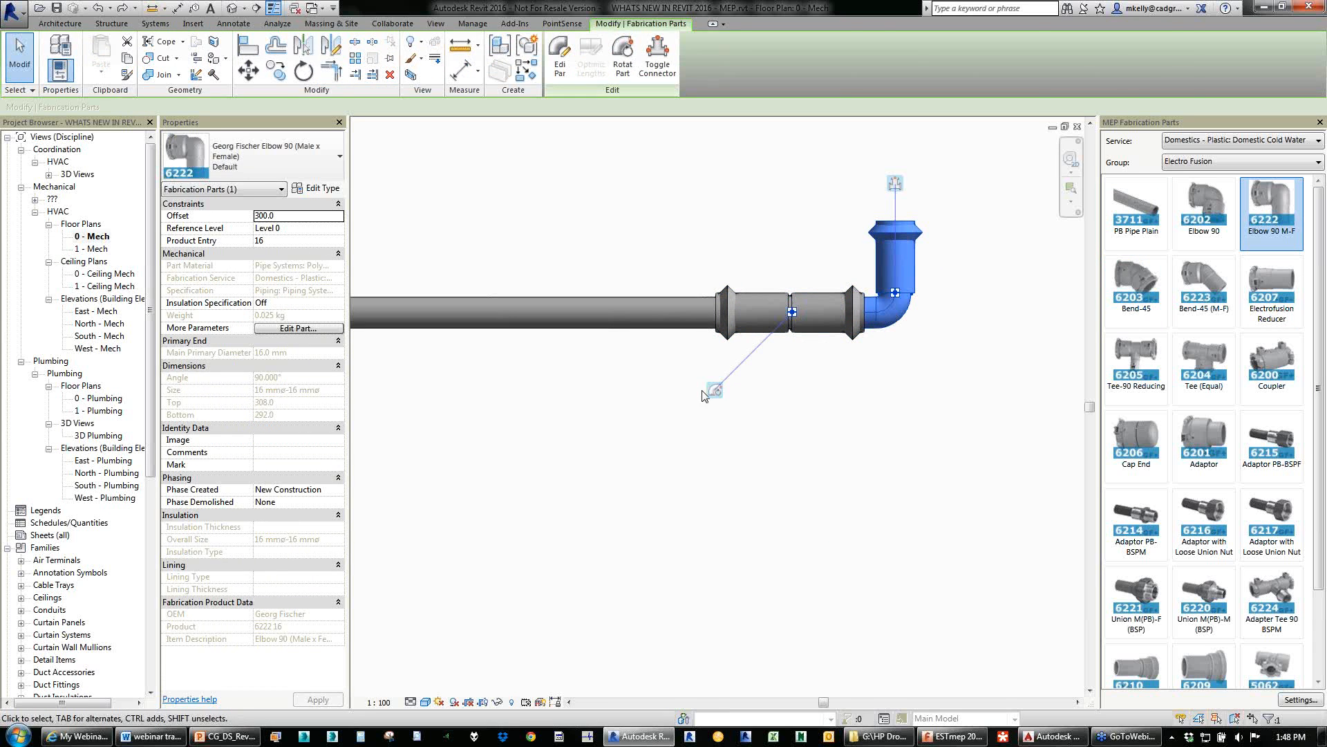
Rotate the end elbow about the pipe in successive increments until its outlet faces straight up out of the plan.
{"action": "key", "text": "Escape"}
{"action": "left_click", "coordinate": [897, 315]}
{"action": "left_click", "coordinate": [715, 391]}
{"action": "left_click", "coordinate": [715, 391]}
{"action": "left_click", "coordinate": [715, 392]}
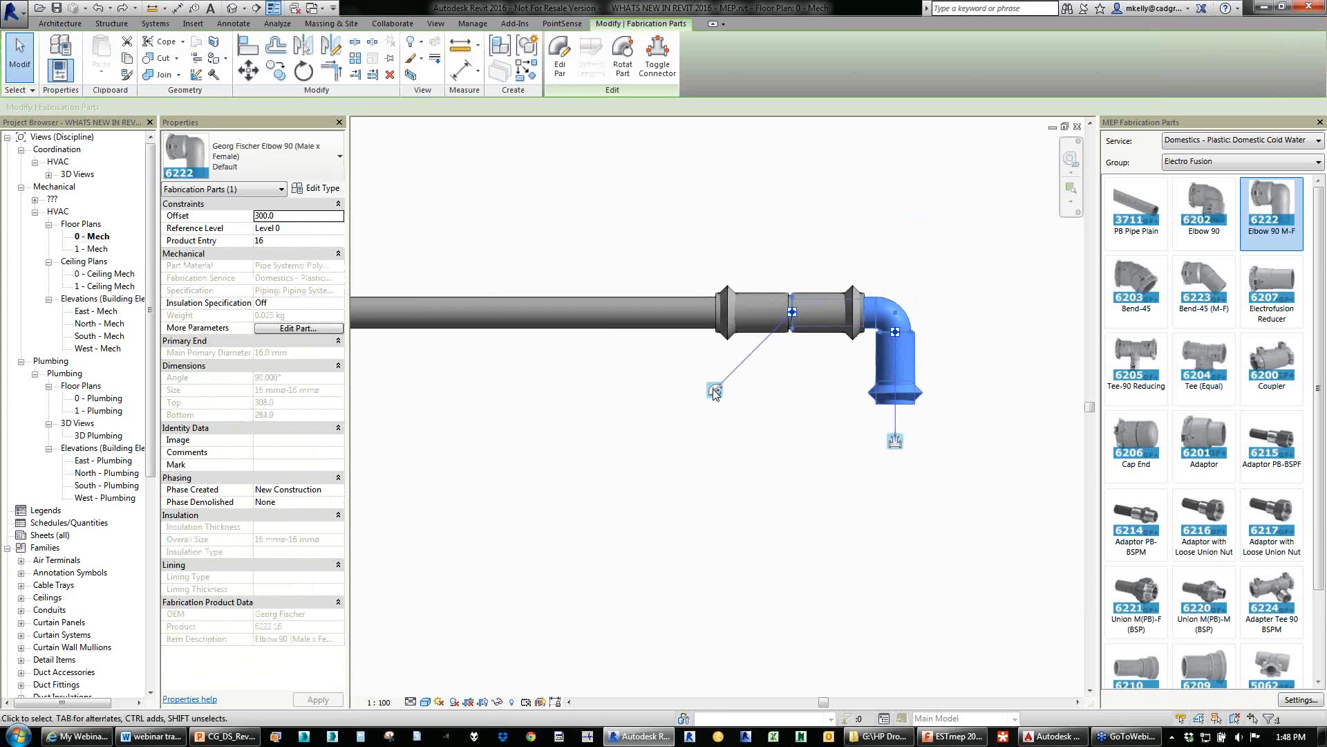
{"action": "left_click", "coordinate": [715, 391]}
{"action": "left_click", "coordinate": [716, 391]}
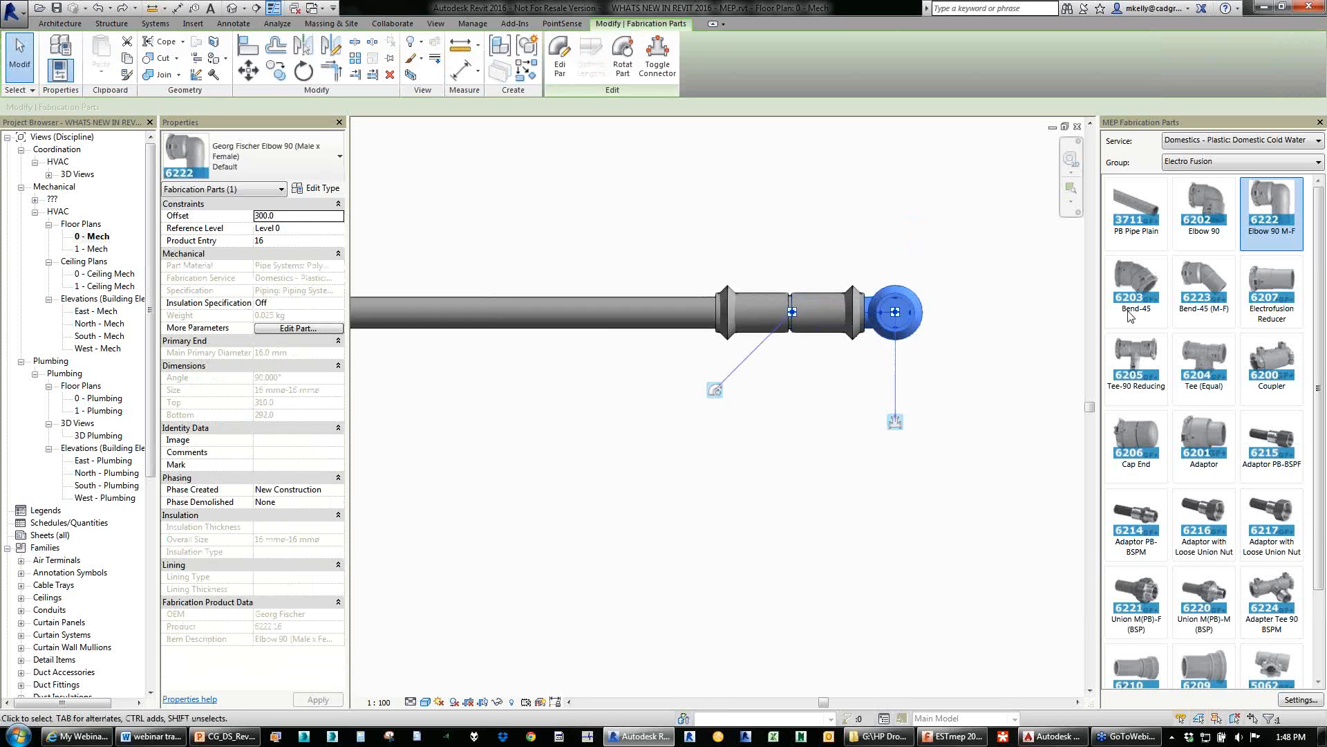
Place a PB Pipe Plain on the elbow's upward-facing opening and open the default 3D view.
{"action": "left_click", "coordinate": [1137, 207]}
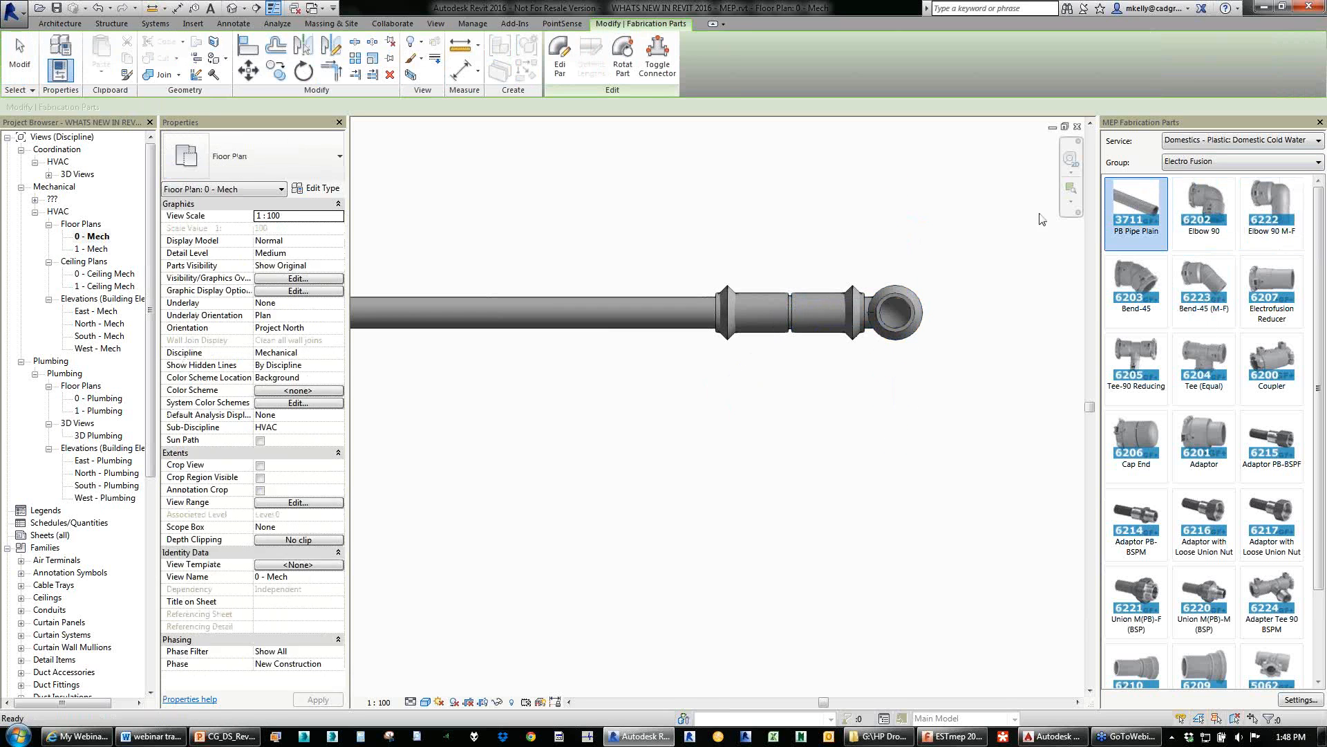
{"action": "left_click", "coordinate": [894, 312]}
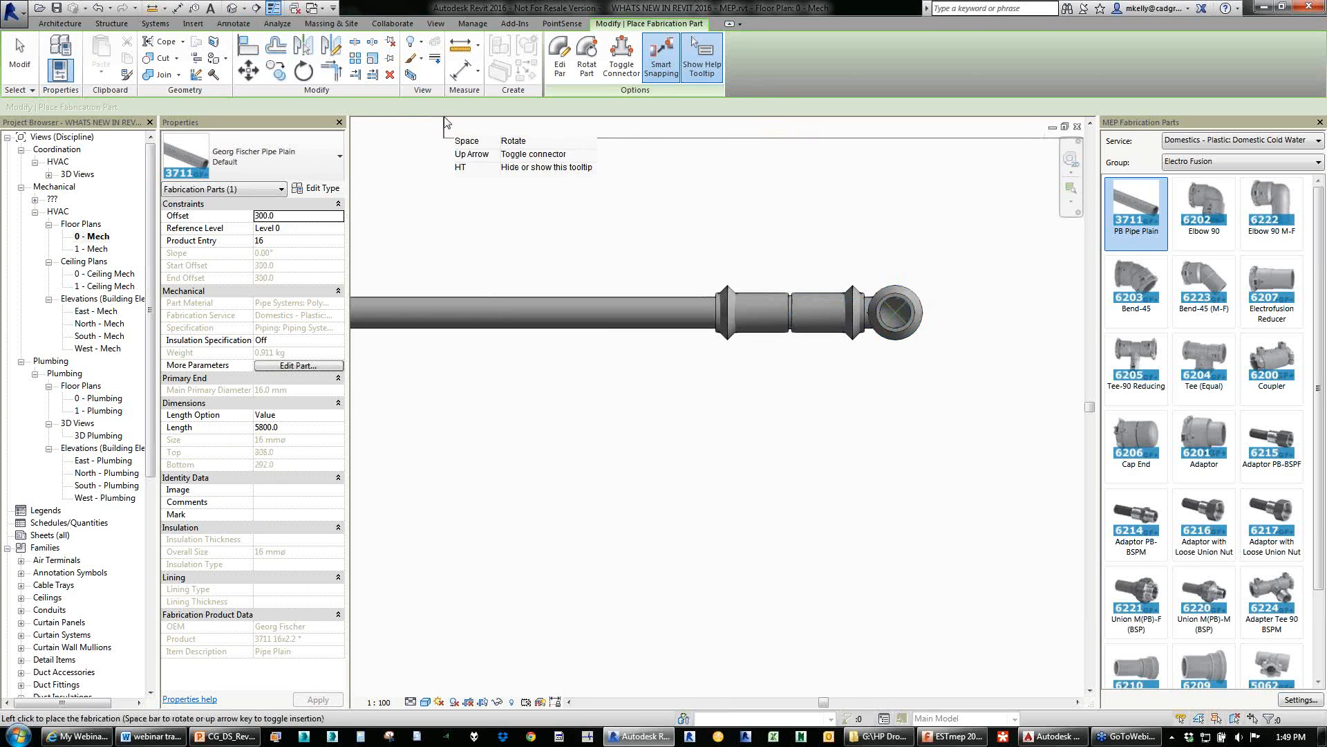
{"action": "left_click", "coordinate": [232, 8]}
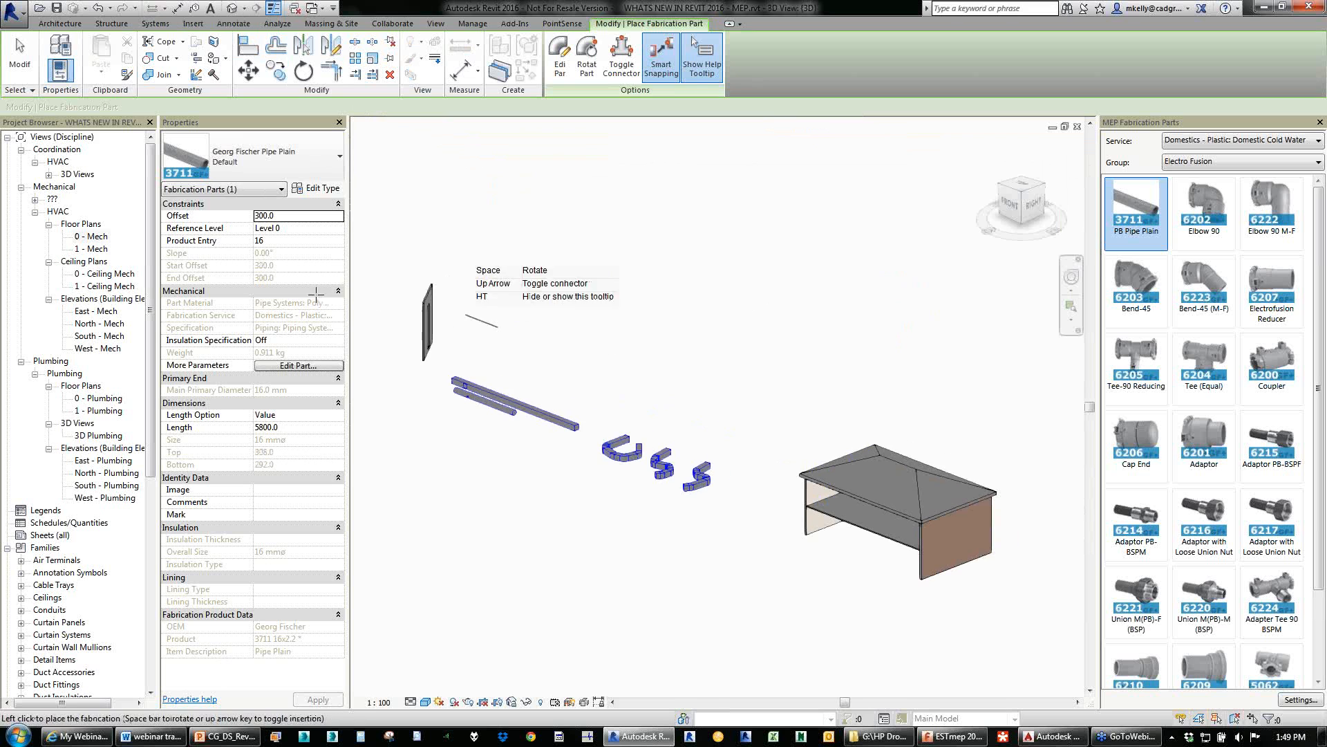
{"action": "key", "text": "Escape"}
Set the vertical pipe's length to 2000, working from the back face of the 3D view.
{"action": "left_click", "coordinate": [1033, 187]}
{"action": "scroll", "coordinate": [823, 484], "scroll_direction": "up", "scroll_amount": 8}
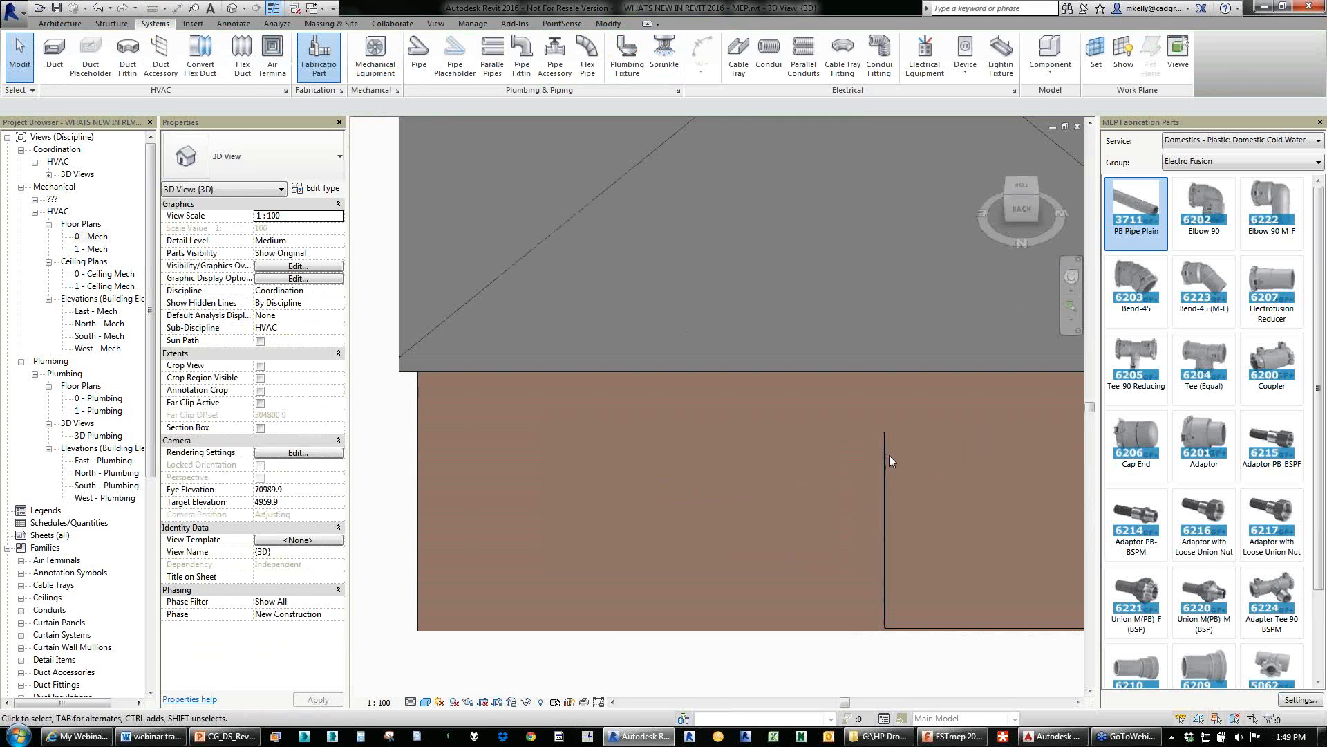
{"action": "left_click", "coordinate": [885, 456]}
{"action": "scroll", "coordinate": [721, 333], "scroll_direction": "up", "scroll_amount": 4}
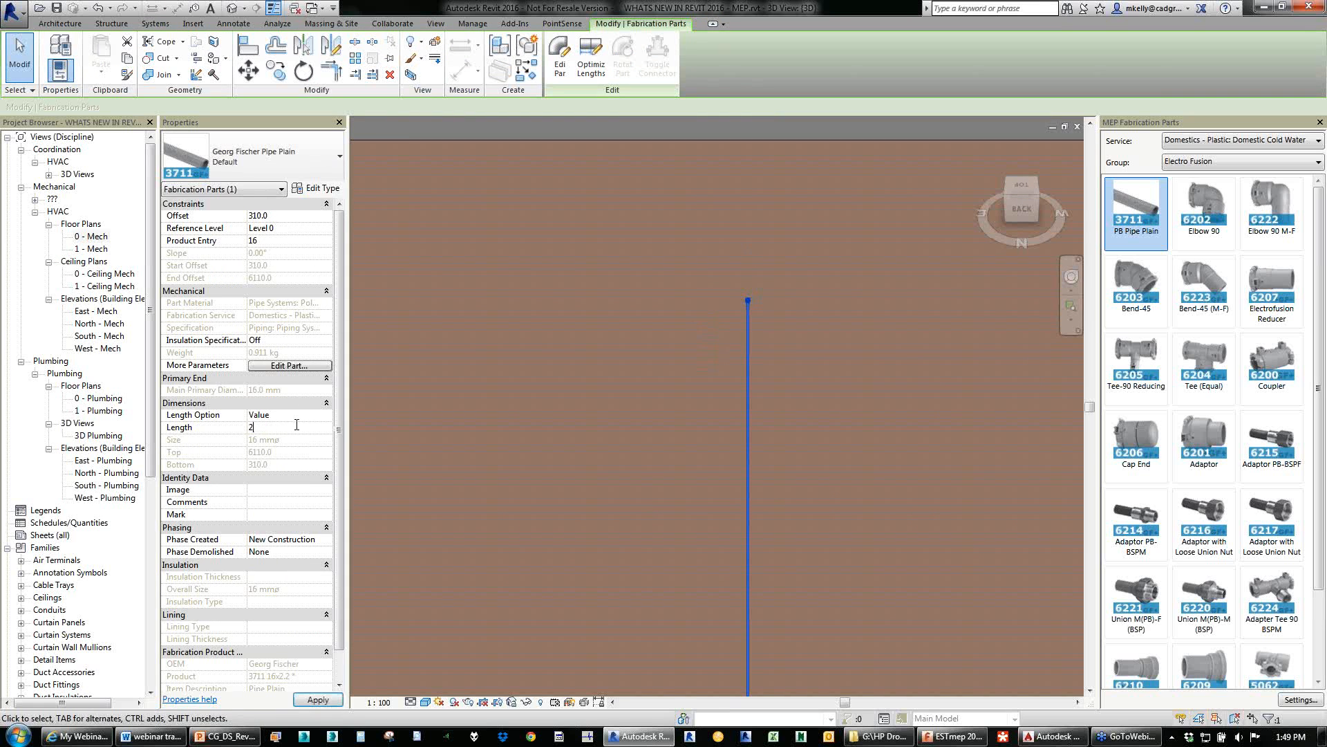
{"action": "middle_click_drag", "start_coordinate": [468, 530], "coordinate": [560, 339]}
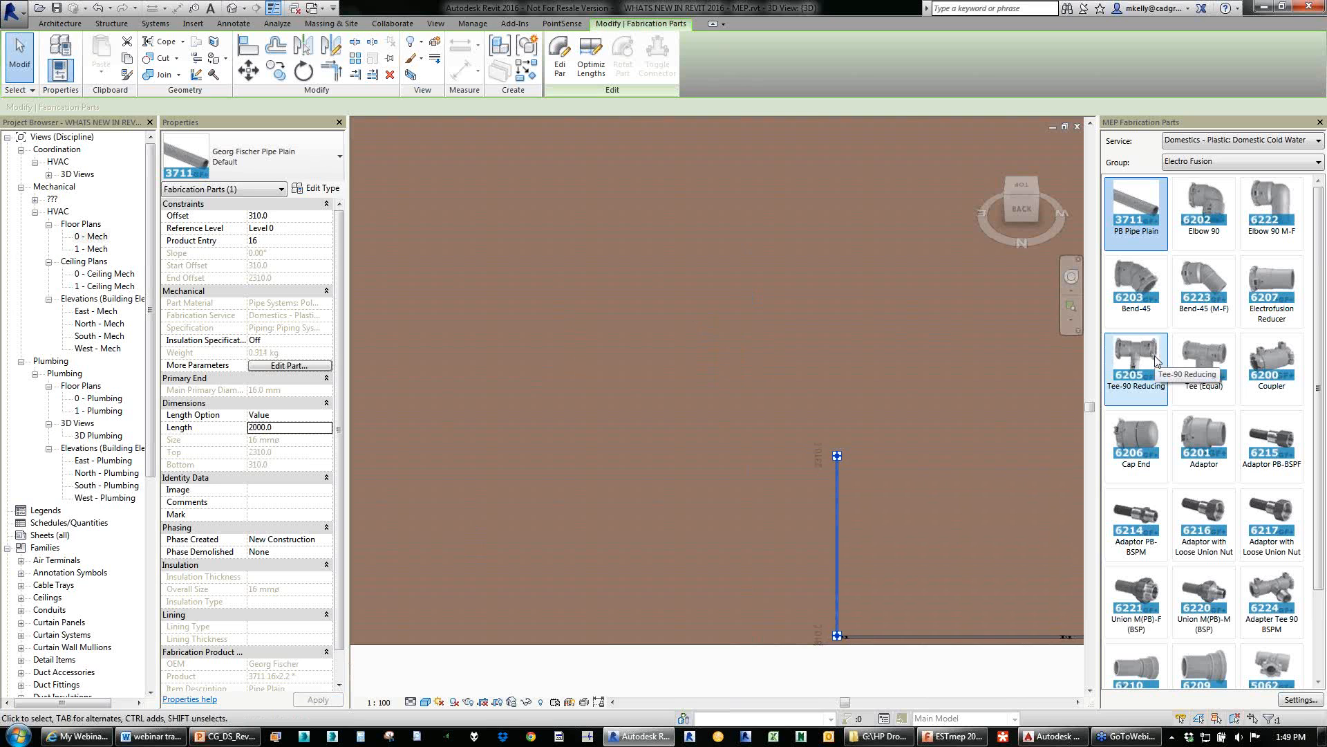
Attach a Bend-45 to the top of the vertical pipe and connect a Bend-45 (M-F) to it.
{"action": "left_click", "coordinate": [1136, 285]}
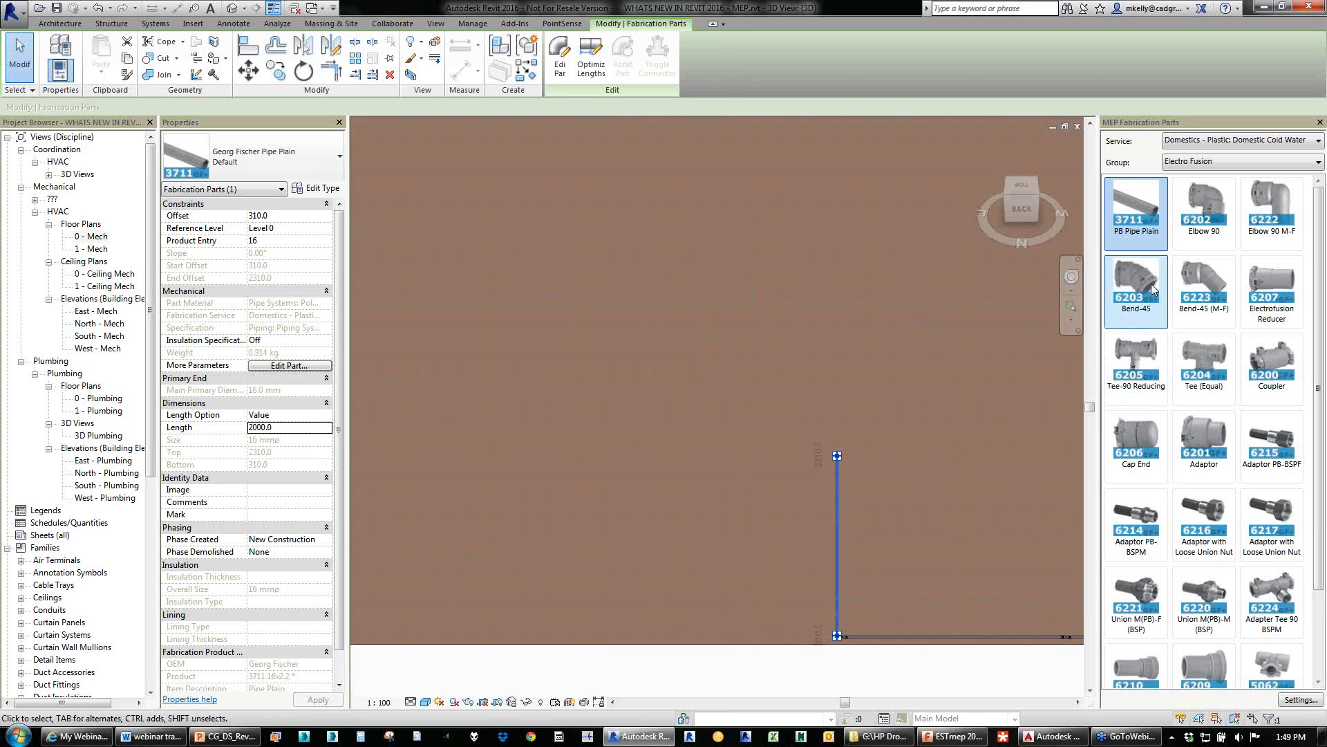
{"action": "left_click", "coordinate": [837, 457]}
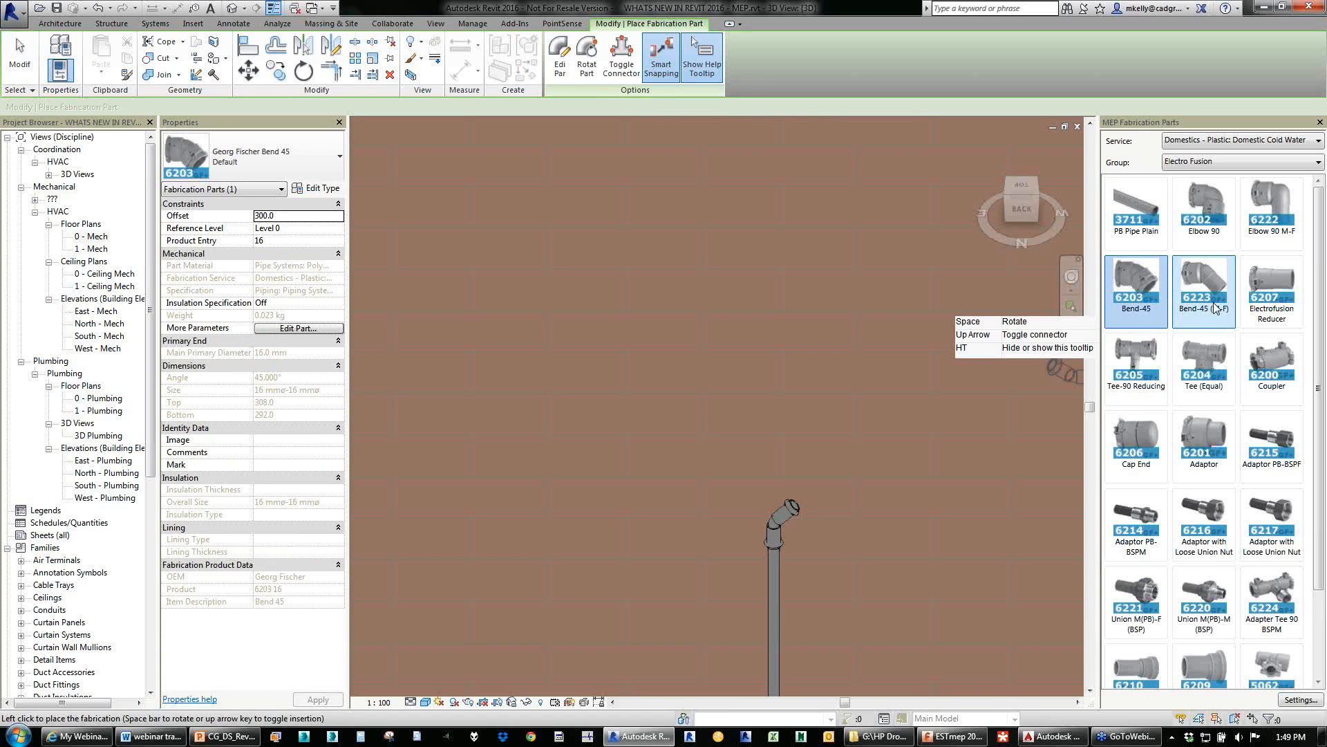
{"action": "left_click", "coordinate": [1204, 283]}
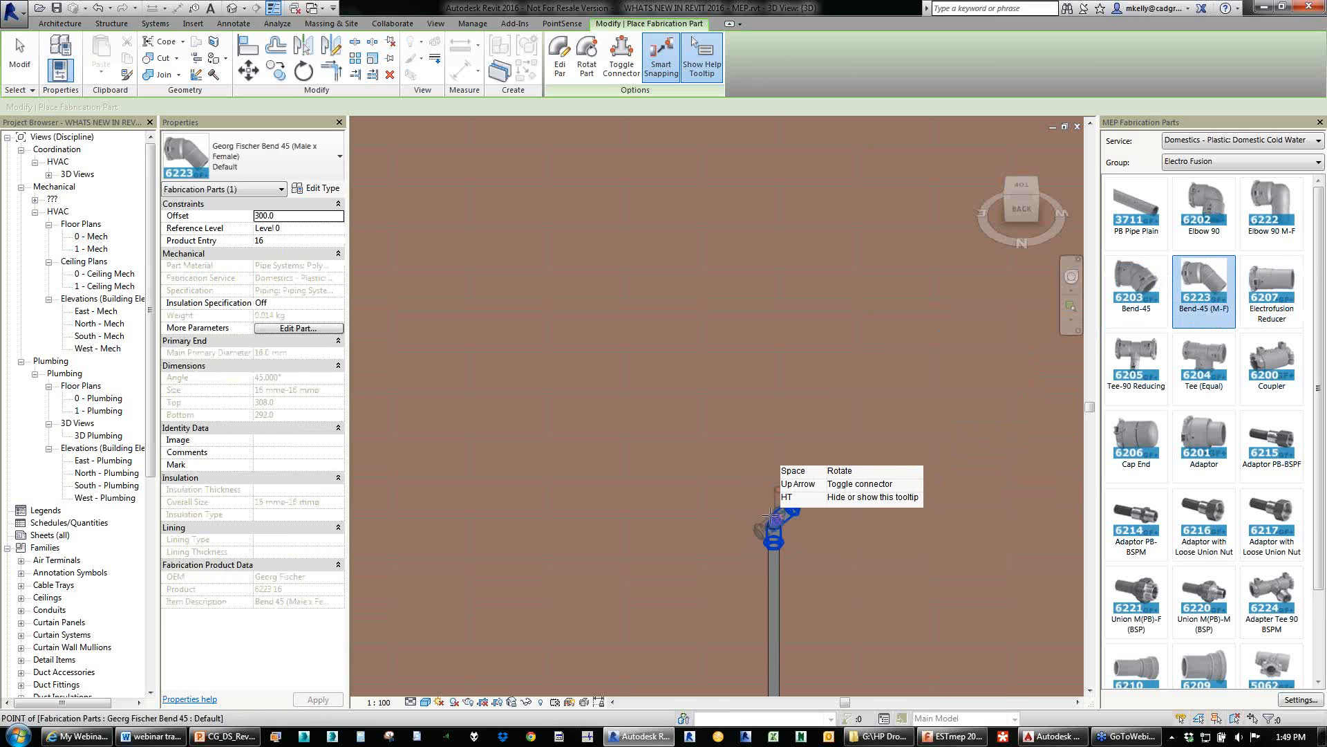
{"action": "left_click", "coordinate": [770, 516]}
{"action": "scroll", "coordinate": [870, 495], "scroll_direction": "up", "scroll_amount": 3}
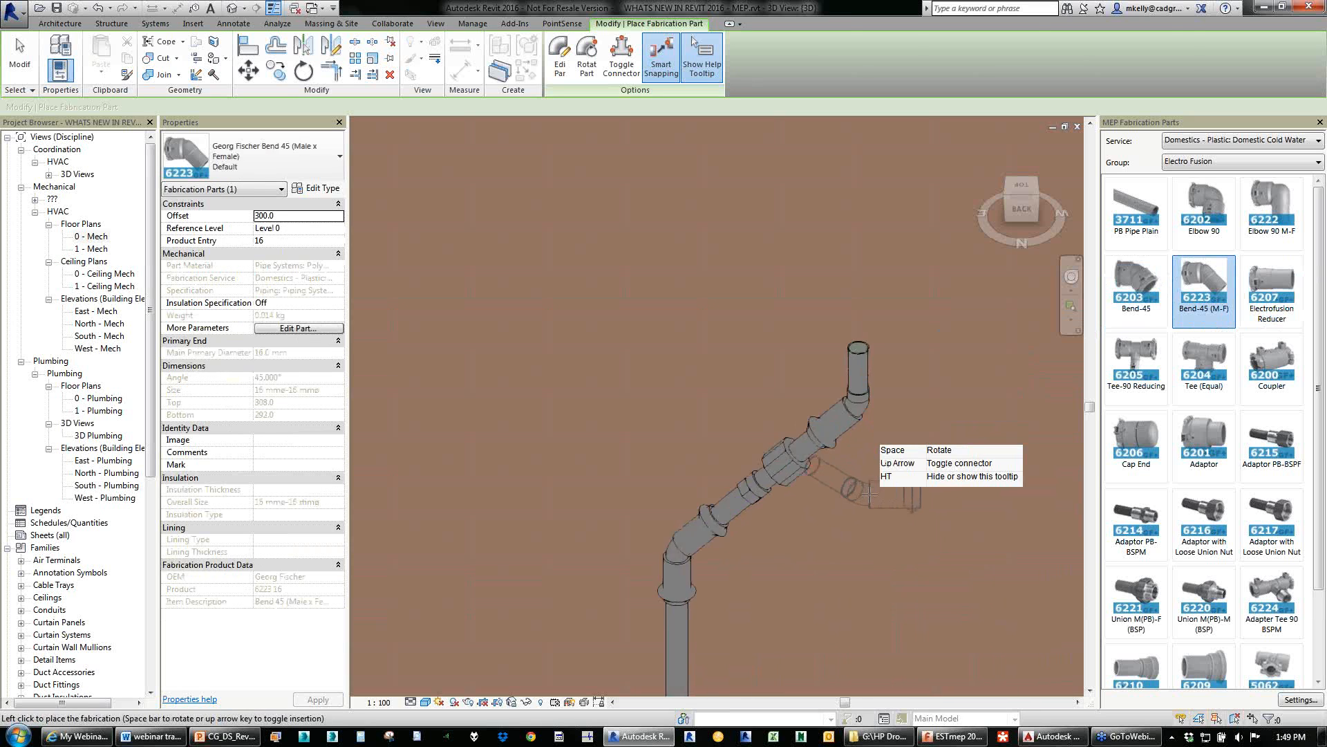
Inspect the union and connecting fittings between the two 45-degree bends.
{"action": "key", "text": "Escape"}
{"action": "left_click", "coordinate": [749, 467]}
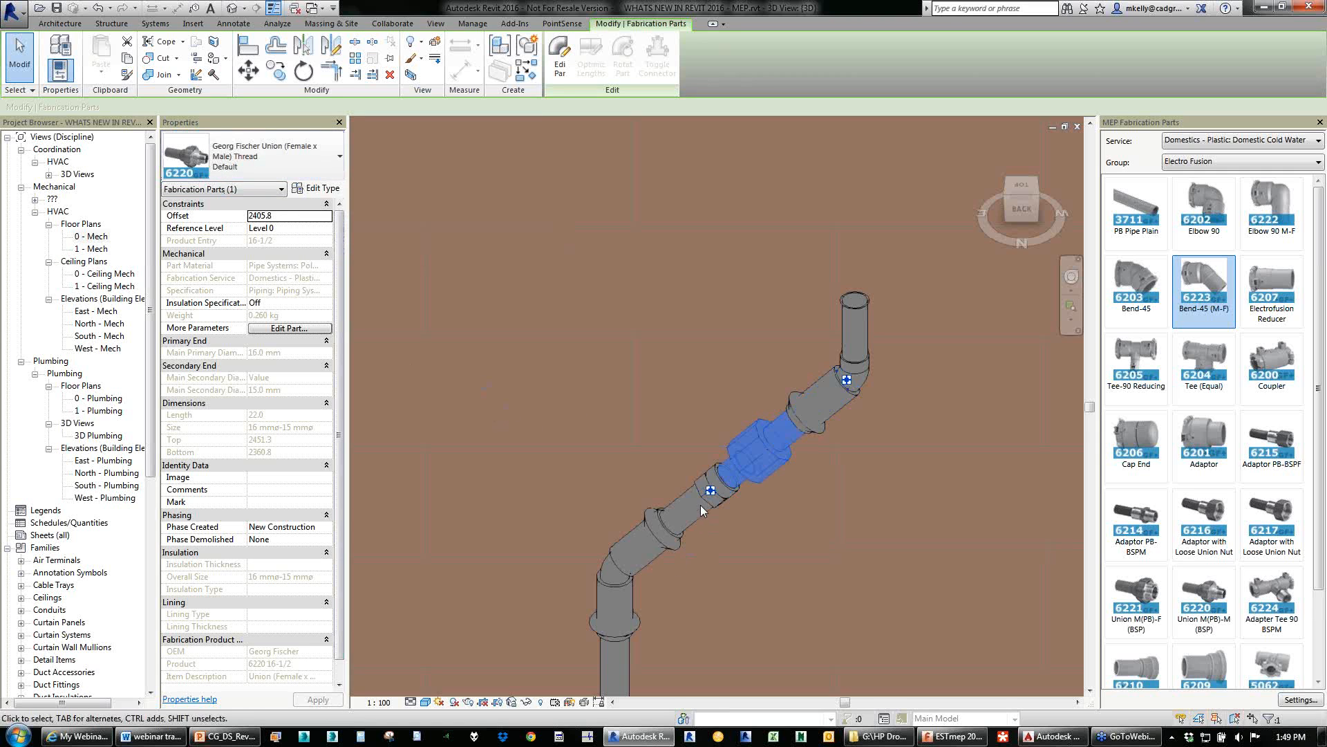
{"action": "left_click", "coordinate": [733, 499]}
{"action": "left_click", "coordinate": [816, 426]}
{"action": "left_click", "coordinate": [805, 426]}
{"action": "scroll", "coordinate": [805, 425], "scroll_direction": "down", "scroll_amount": 5}
{"action": "key", "text": "Escape"}
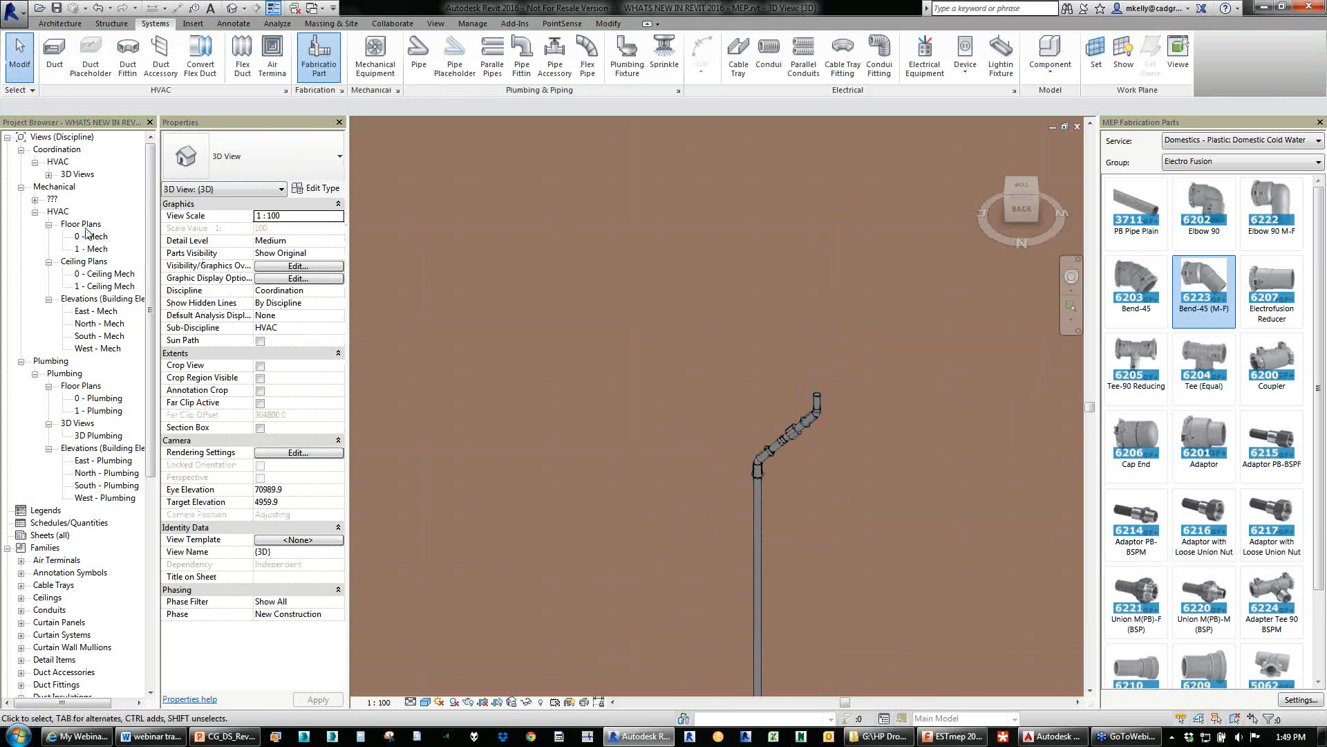
Return to the 0 - Mech floor plan and switch the fabrication service to HVAC: General Supply.
{"action": "double_click", "coordinate": [88, 237]}
{"action": "scroll", "coordinate": [1113, 527], "scroll_direction": "down", "scroll_amount": 5}
{"action": "scroll", "coordinate": [899, 504], "scroll_direction": "down", "scroll_amount": 4}
{"action": "middle_click_drag", "start_coordinate": [865, 516], "coordinate": [853, 270]}
{"action": "scroll", "coordinate": [850, 301], "scroll_direction": "down", "scroll_amount": 2}
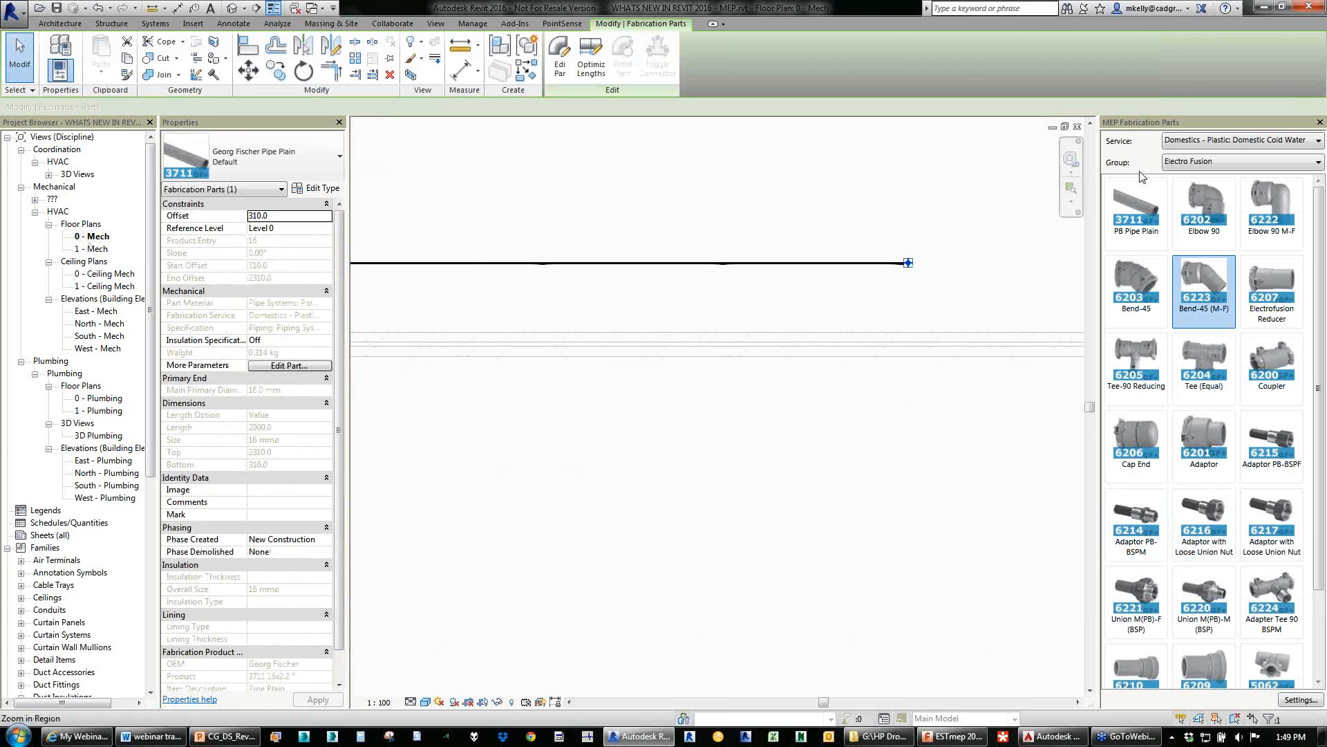
{"action": "left_click", "coordinate": [1217, 139]}
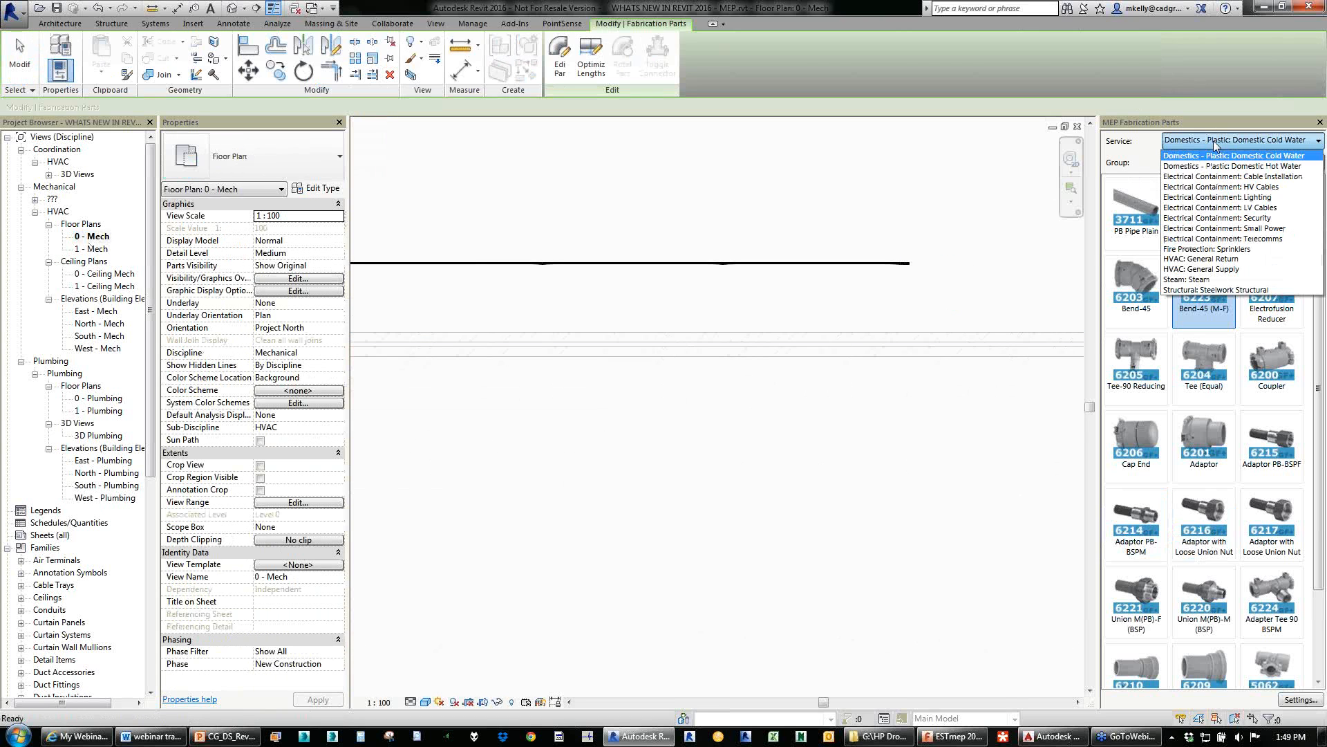
{"action": "left_click", "coordinate": [1203, 268]}
{"action": "left_click", "coordinate": [1136, 208]}
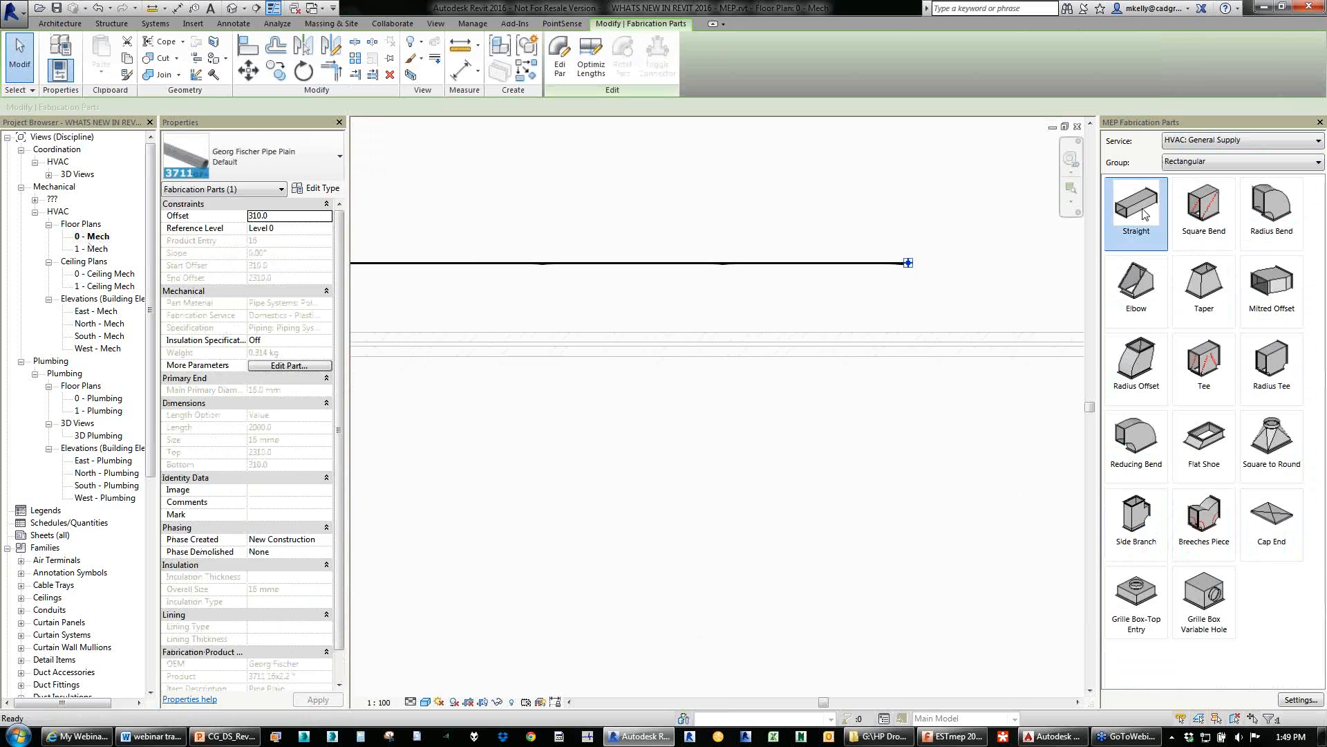
{"action": "middle_click_drag", "start_coordinate": [840, 327], "coordinate": [955, 329]}
{"action": "scroll", "coordinate": [776, 346], "scroll_direction": "down", "scroll_amount": 4}
{"action": "middle_click_drag", "start_coordinate": [546, 384], "coordinate": [574, 297]}
{"action": "scroll", "coordinate": [580, 404], "scroll_direction": "up", "scroll_amount": 3}
{"action": "scroll", "coordinate": [573, 297], "scroll_direction": "down", "scroll_amount": 3}
{"action": "key", "text": "Escape"}
{"action": "left_click", "coordinate": [583, 523]}
{"action": "key", "text": "Delete"}
Open Section 1 from its section line and place a vertical rectangular Straight duct beside the existing riser, near ground level.
{"action": "left_click", "coordinate": [571, 337]}
{"action": "right_click", "coordinate": [572, 337]}
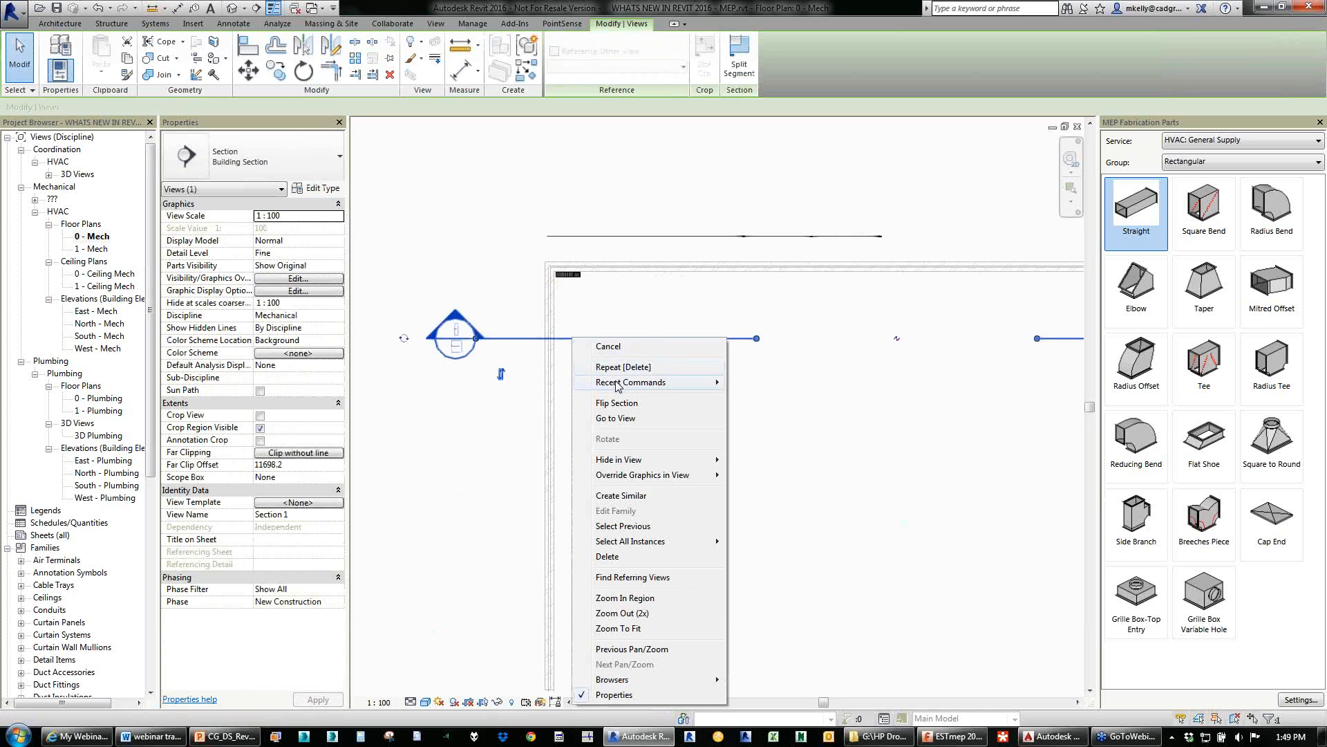
{"action": "left_click", "coordinate": [623, 423]}
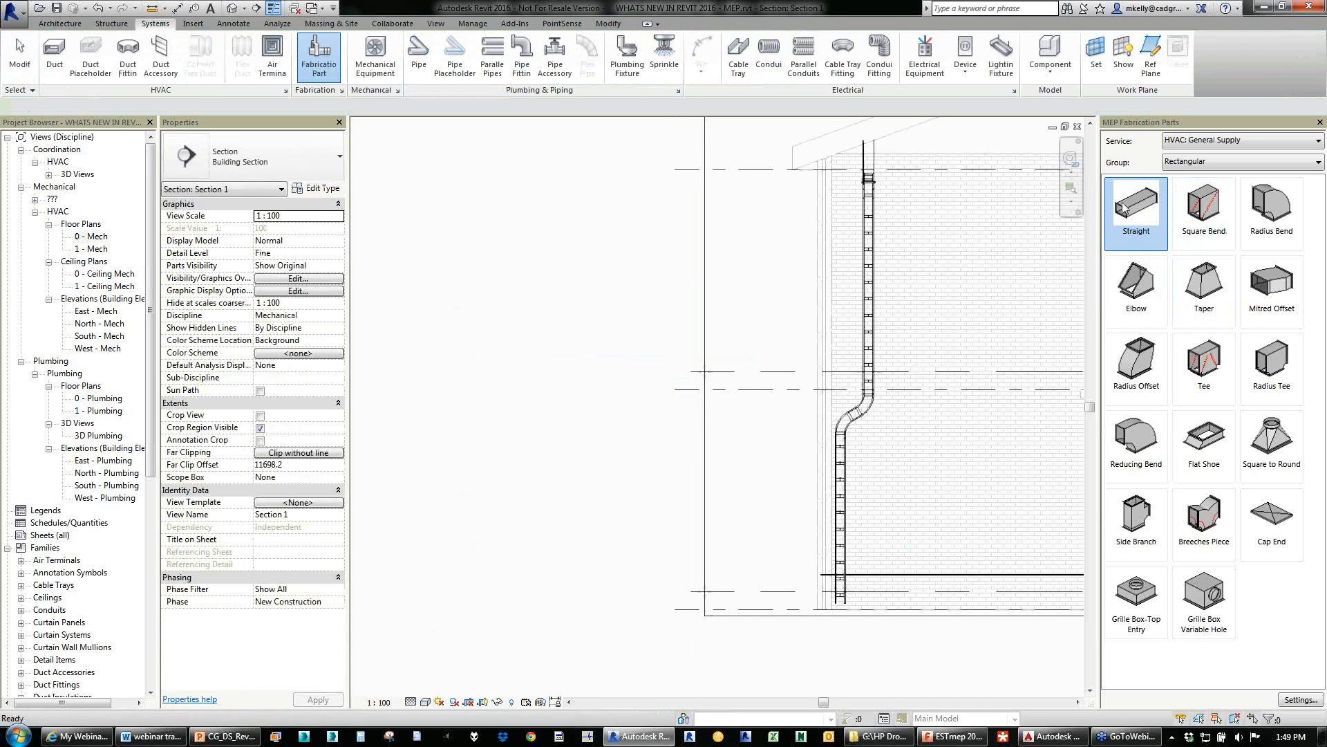
{"action": "left_click", "coordinate": [1137, 206]}
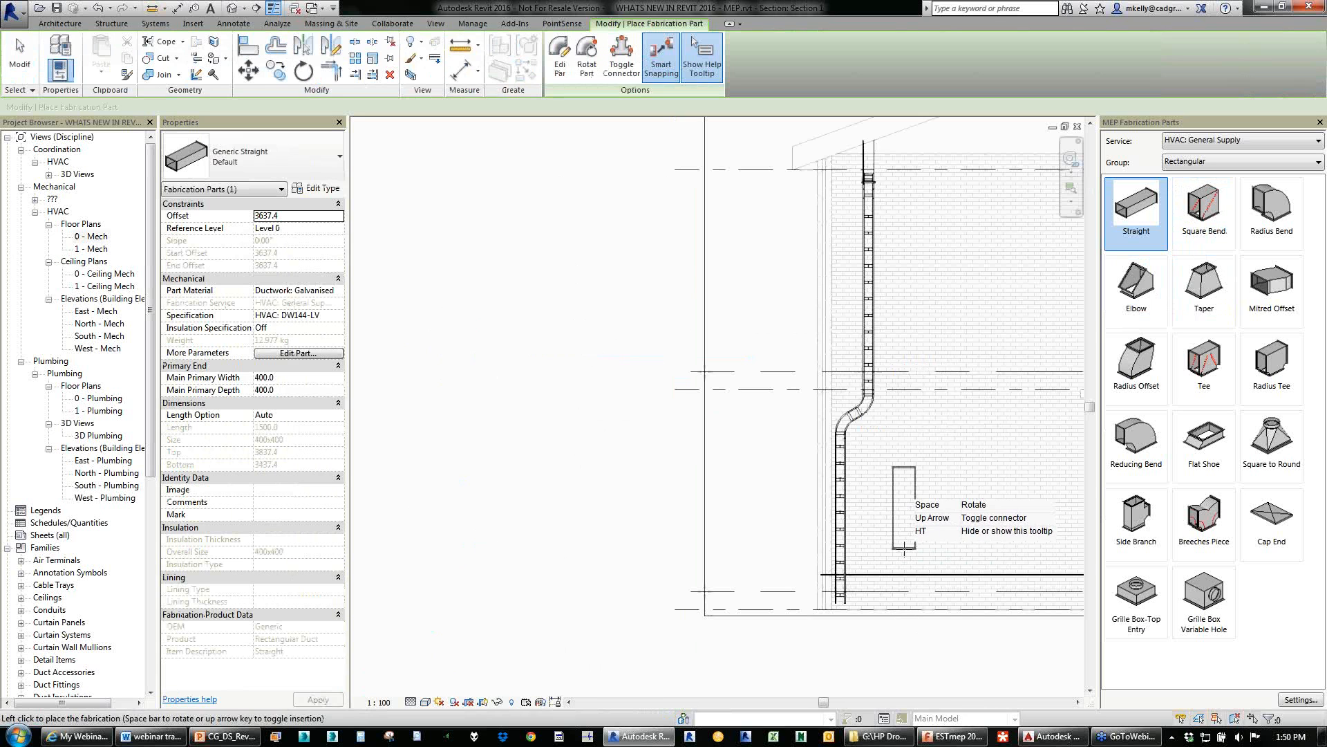
{"action": "scroll", "coordinate": [905, 550], "scroll_direction": "up", "scroll_amount": 2}
{"action": "left_click", "coordinate": [913, 588]}
{"action": "key", "text": "Escape"}
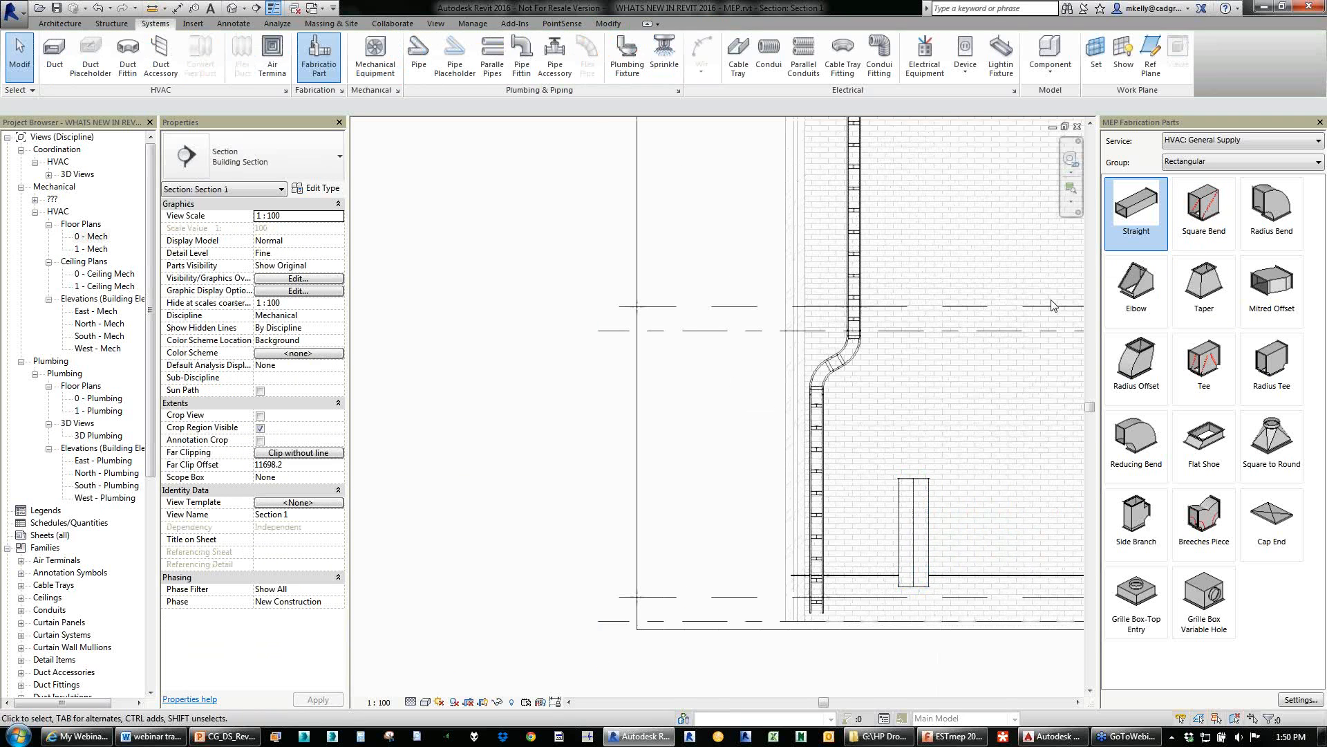
Close the section view and attach a Radius Bend to the vertical duct in the 0 - Mech floor plan.
{"action": "left_click", "coordinate": [1079, 128]}
{"action": "left_click_drag", "start_coordinate": [623, 338], "coordinate": [631, 258]}
{"action": "scroll", "coordinate": [591, 238], "scroll_direction": "up", "scroll_amount": 4}
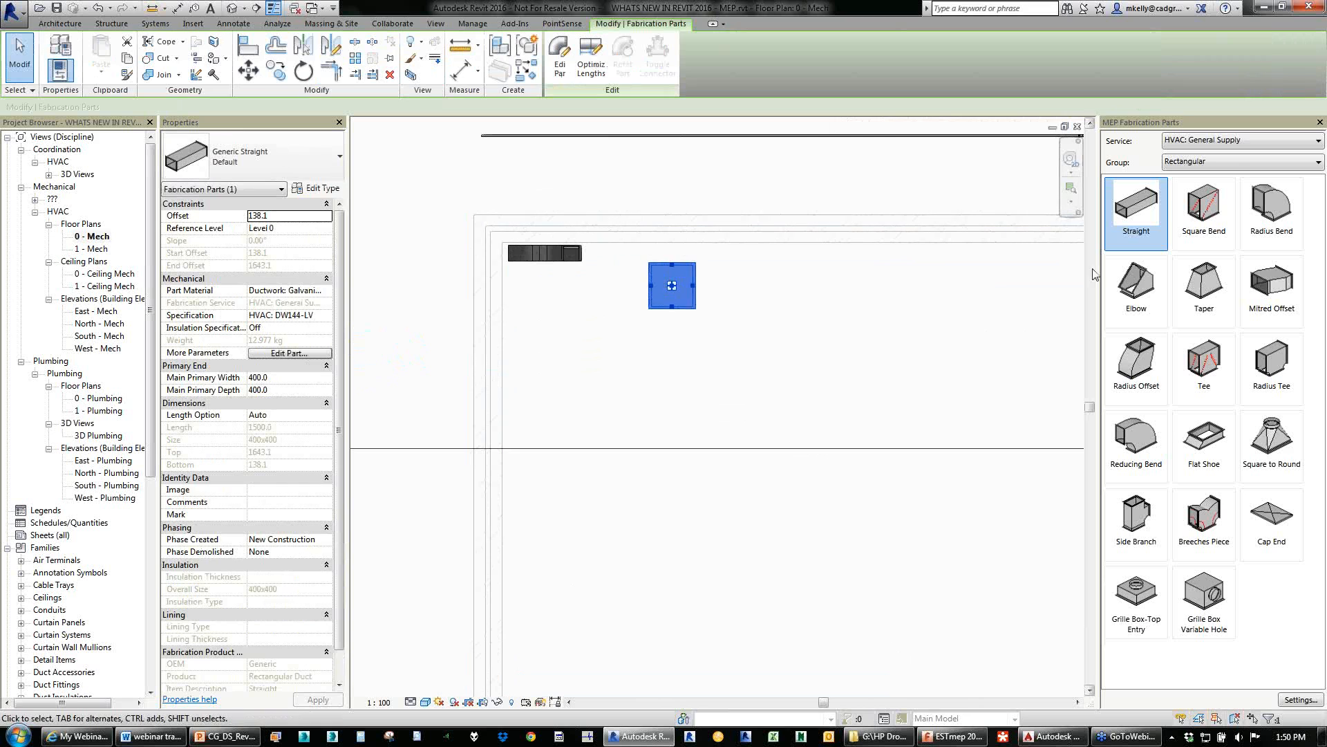
{"action": "left_click", "coordinate": [1272, 208]}
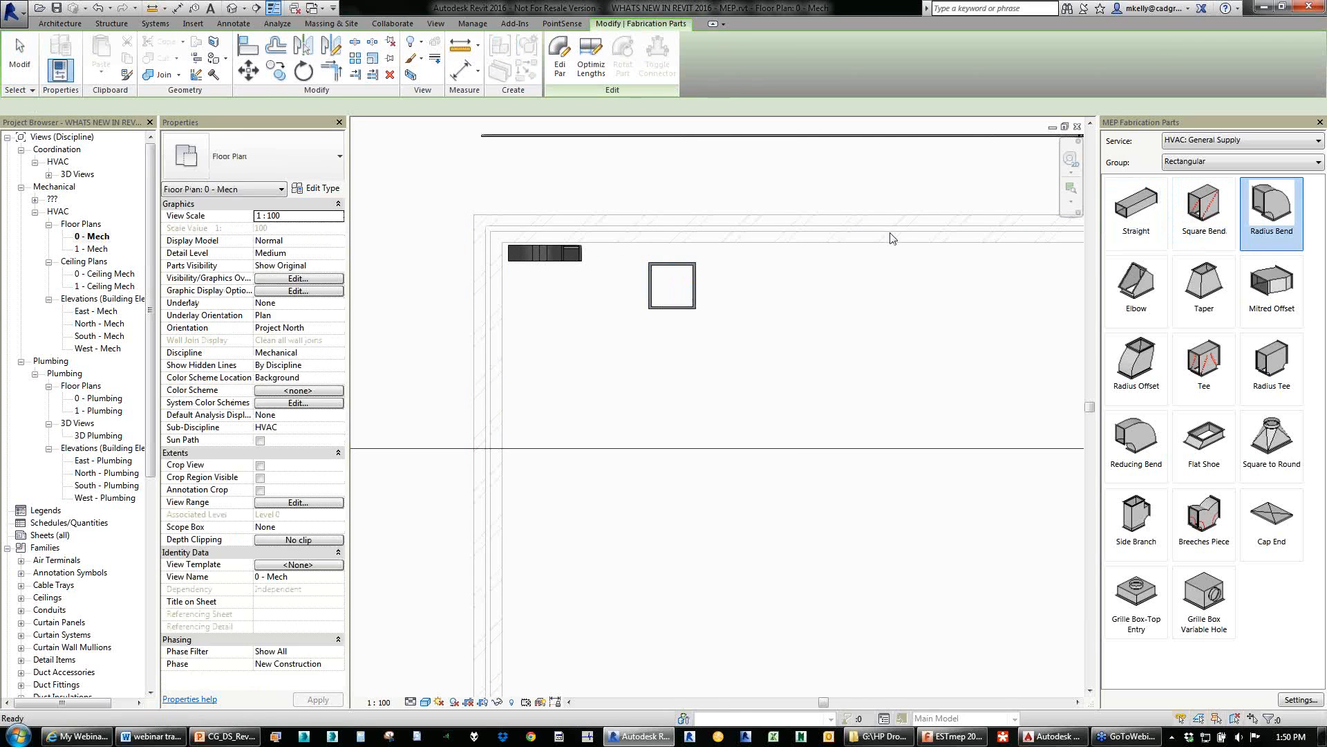
{"action": "left_click", "coordinate": [664, 272]}
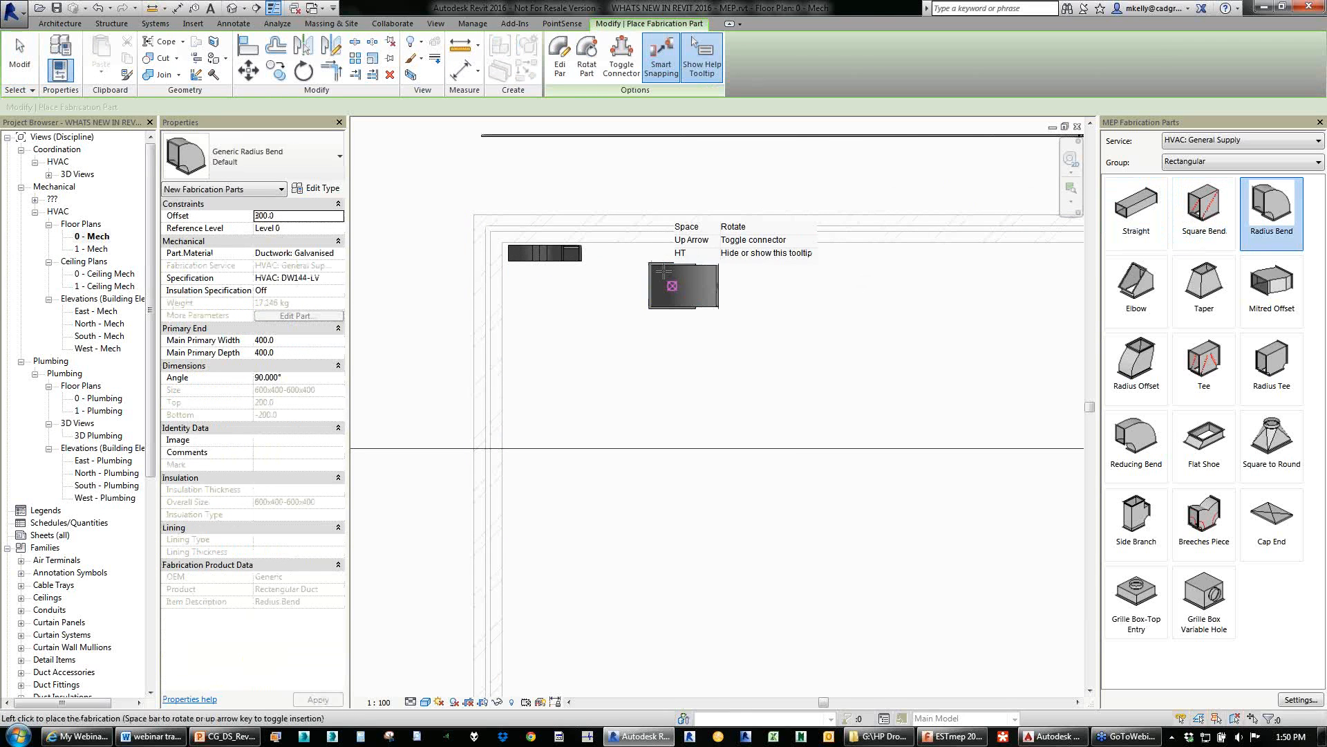
Connect three rectangular Straight ducts end to end from the radius bend's outlet.
{"action": "left_click", "coordinate": [1136, 208]}
{"action": "left_click", "coordinate": [739, 283]}
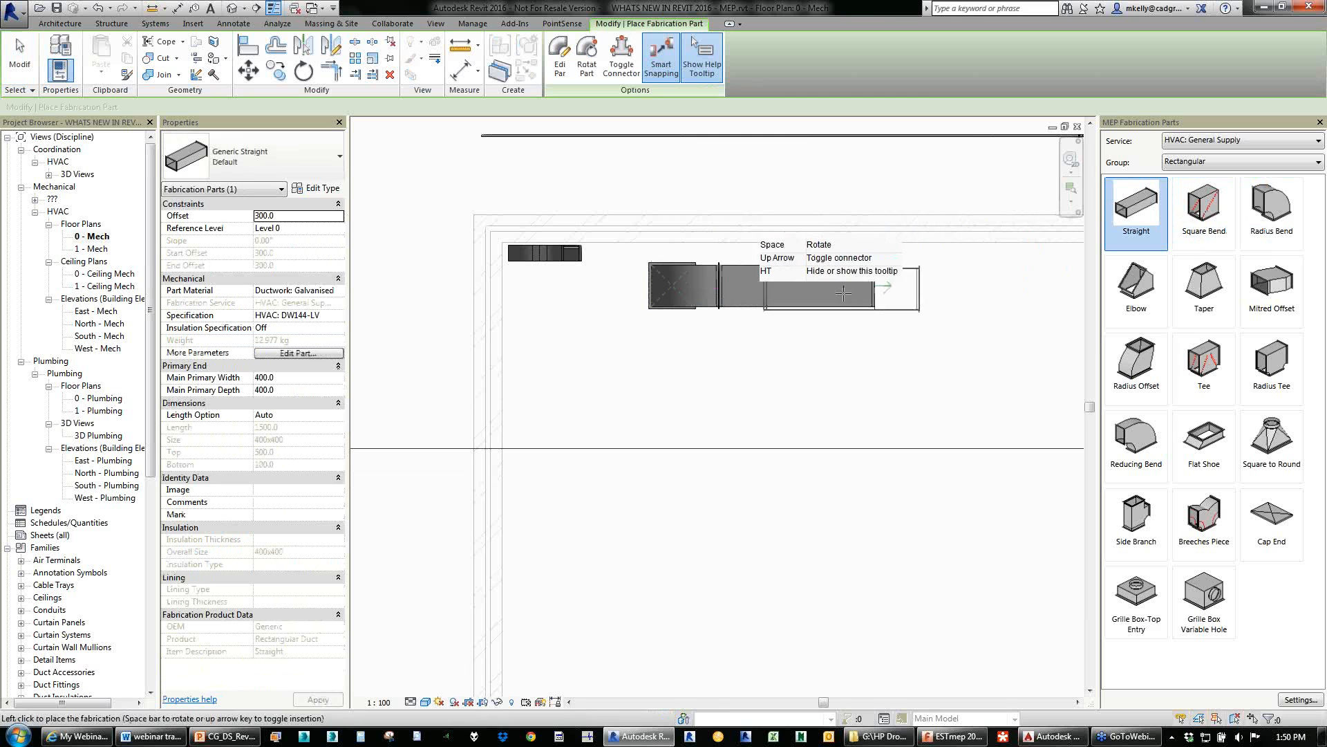
{"action": "left_click", "coordinate": [886, 289]}
{"action": "middle_click_drag", "start_coordinate": [886, 290], "coordinate": [697, 262]}
{"action": "left_click", "coordinate": [827, 254]}
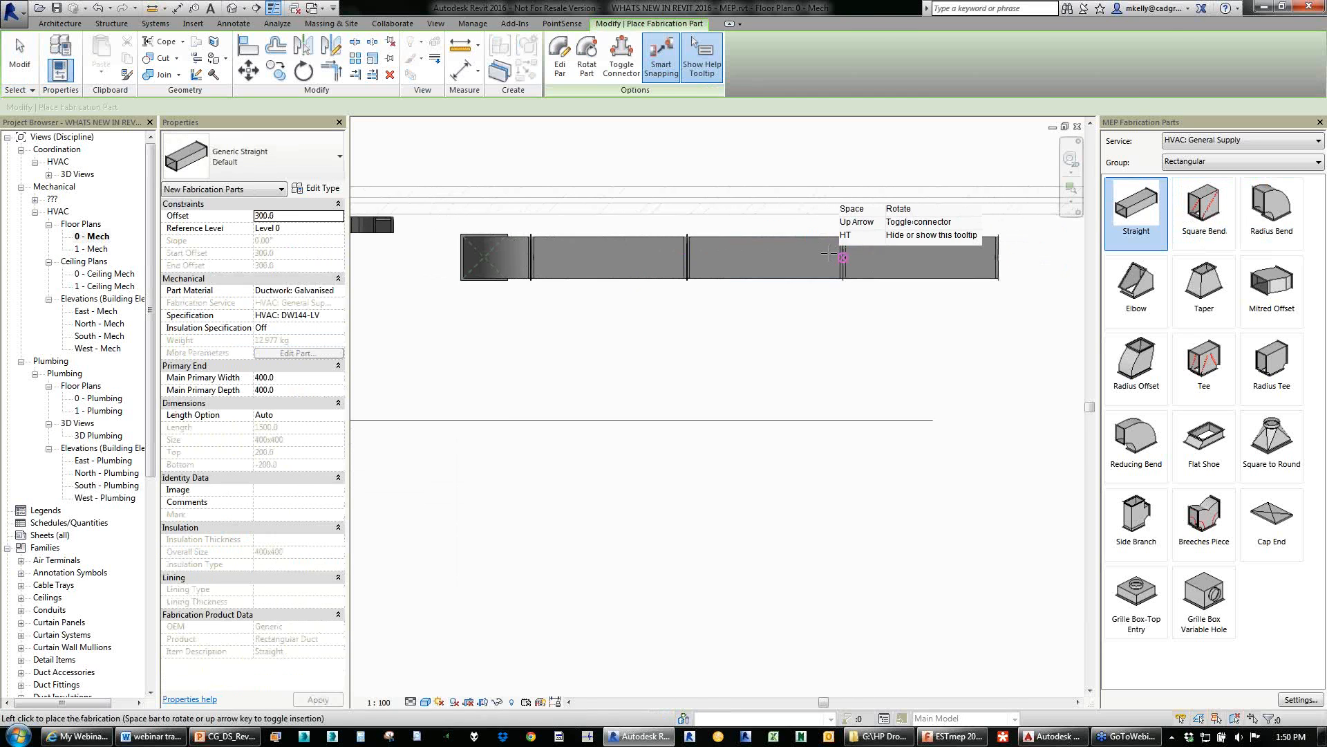
{"action": "key", "text": "Escape"}
{"action": "key", "text": "Escape"}
Edit the end straight duct's C2 connector to Slide On Flange: DM-30 J4.
{"action": "left_click", "coordinate": [795, 257]}
{"action": "scroll", "coordinate": [698, 262], "scroll_direction": "up", "scroll_amount": 5}
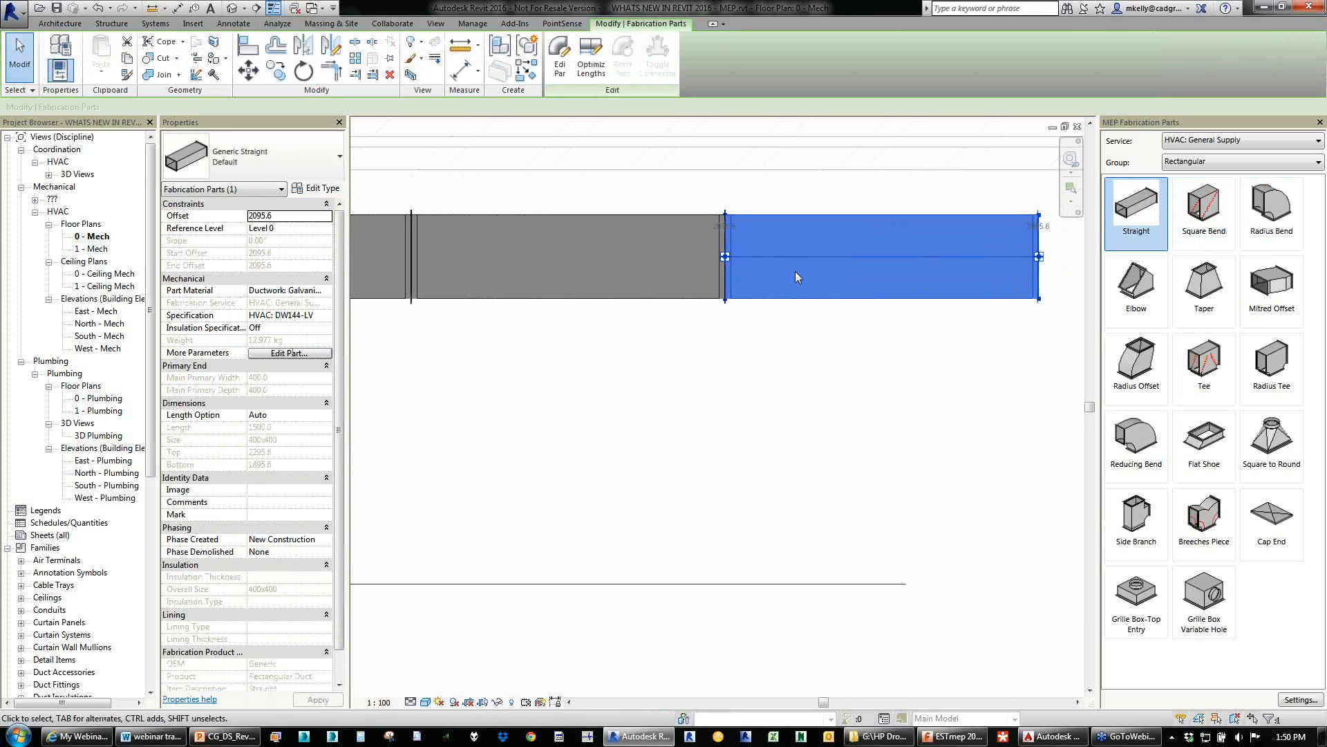
{"action": "left_click", "coordinate": [320, 352]}
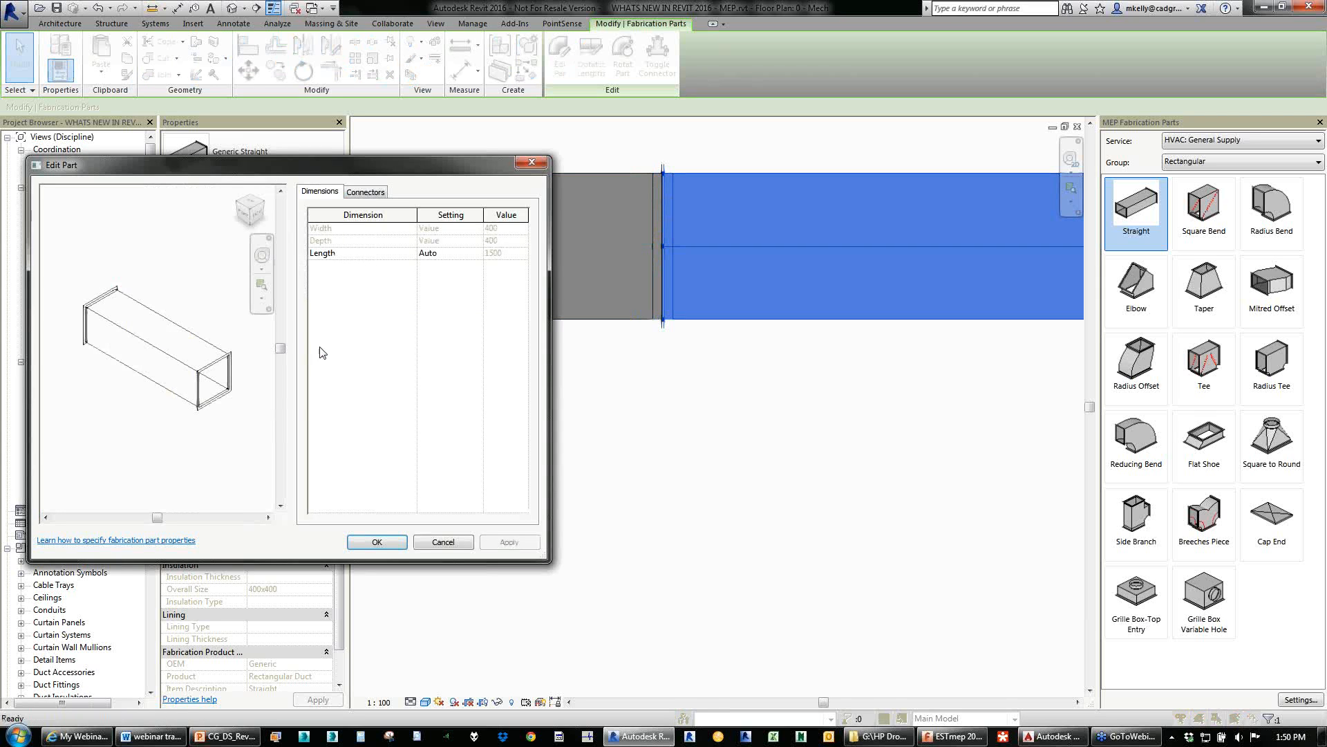
{"action": "left_click", "coordinate": [369, 196]}
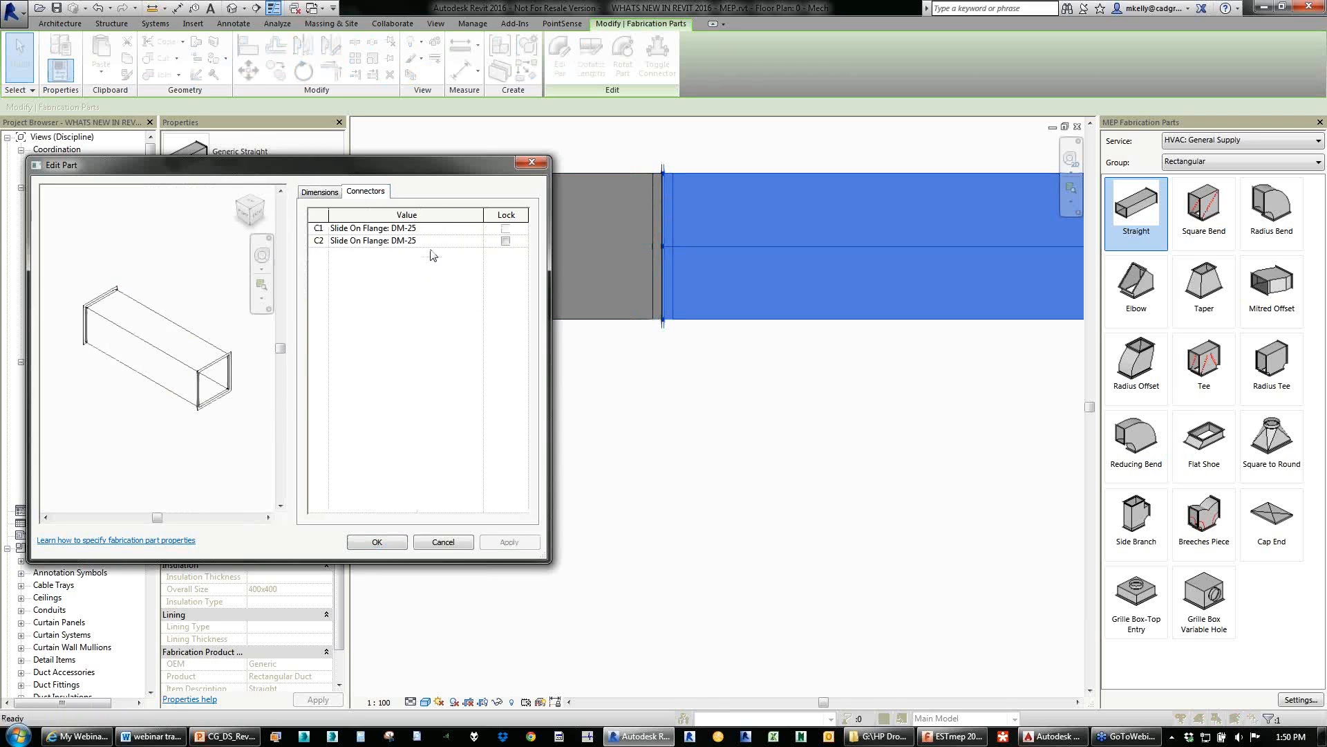
{"action": "left_click", "coordinate": [382, 242]}
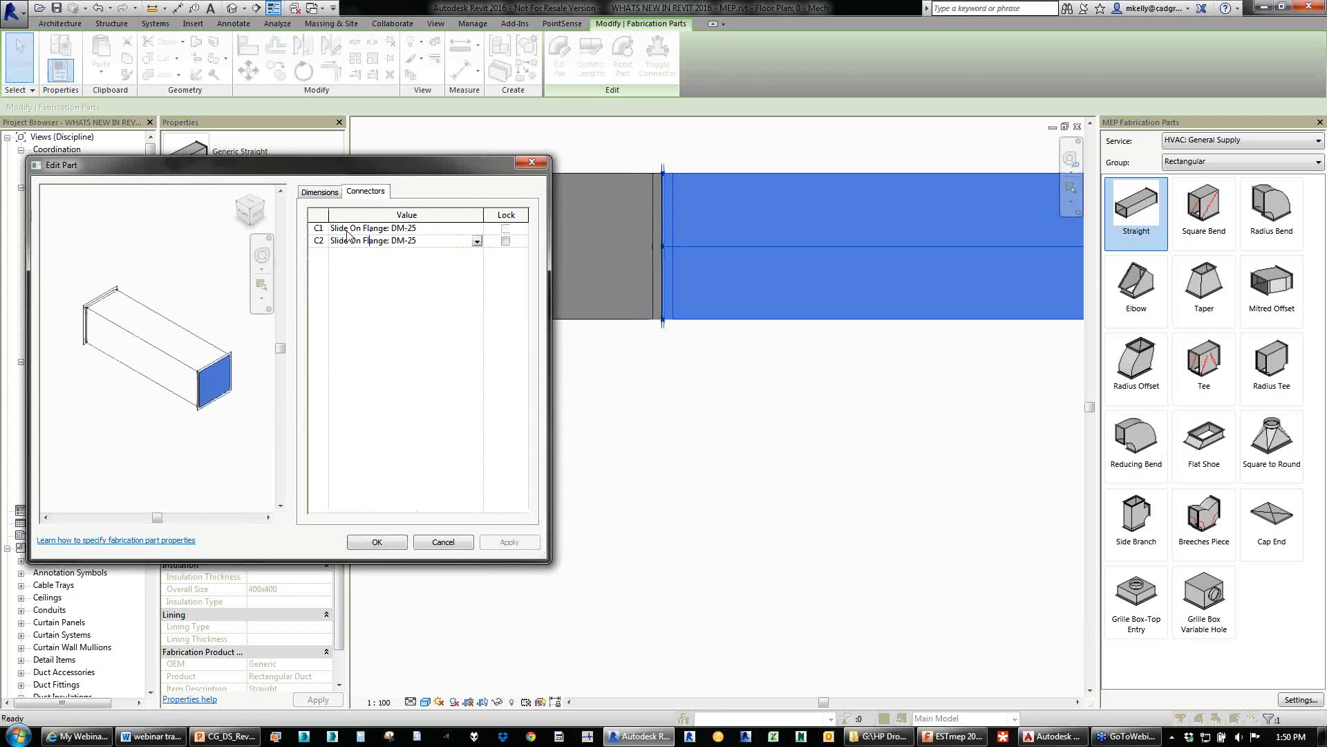
{"action": "left_click", "coordinate": [478, 241]}
{"action": "left_click", "coordinate": [396, 286]}
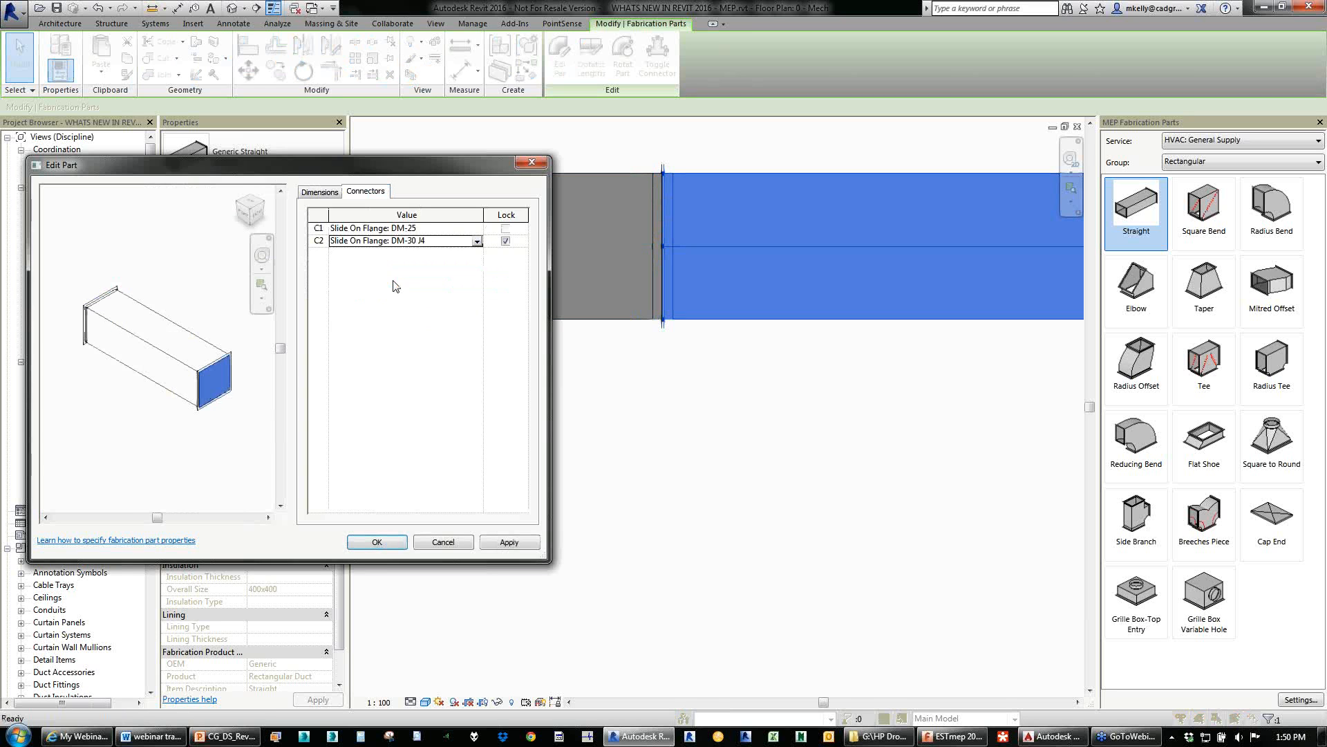
{"action": "left_click", "coordinate": [376, 542]}
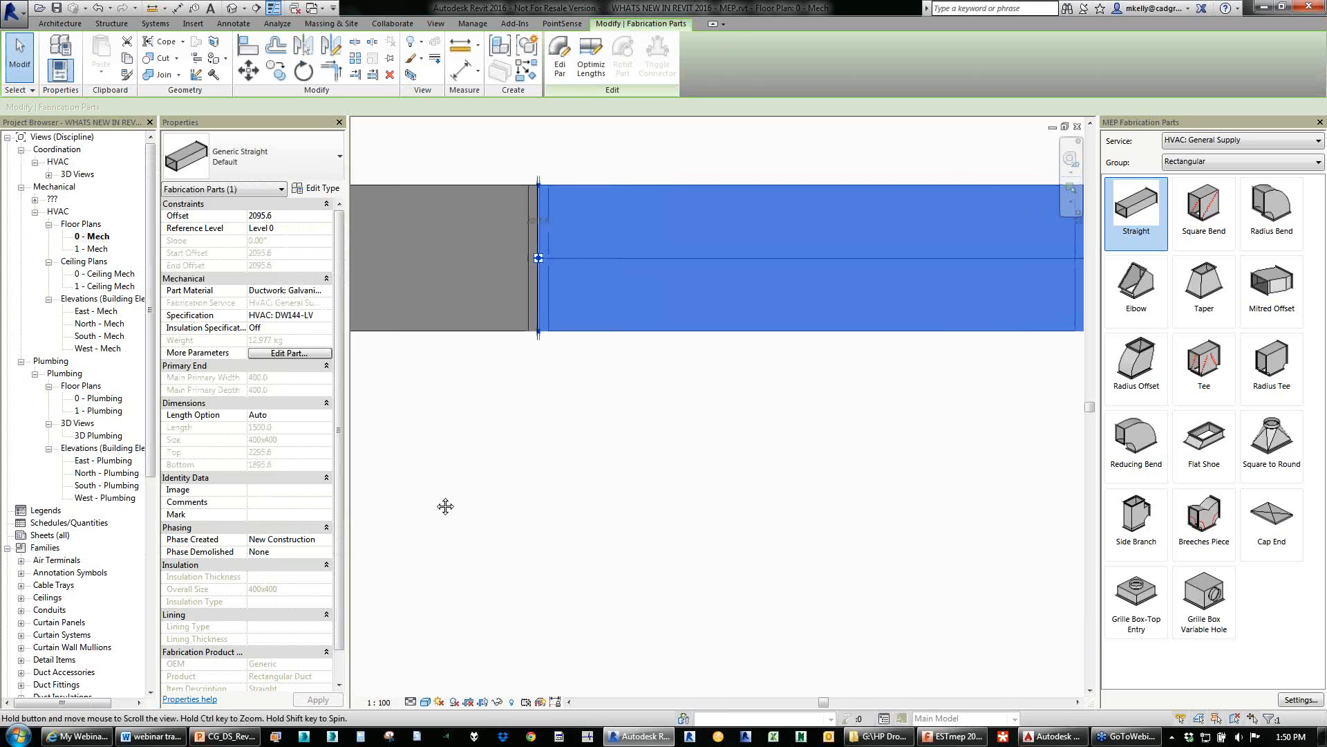
{"action": "middle_click_drag", "start_coordinate": [580, 425], "coordinate": [598, 452]}
{"action": "left_click", "coordinate": [630, 466]}
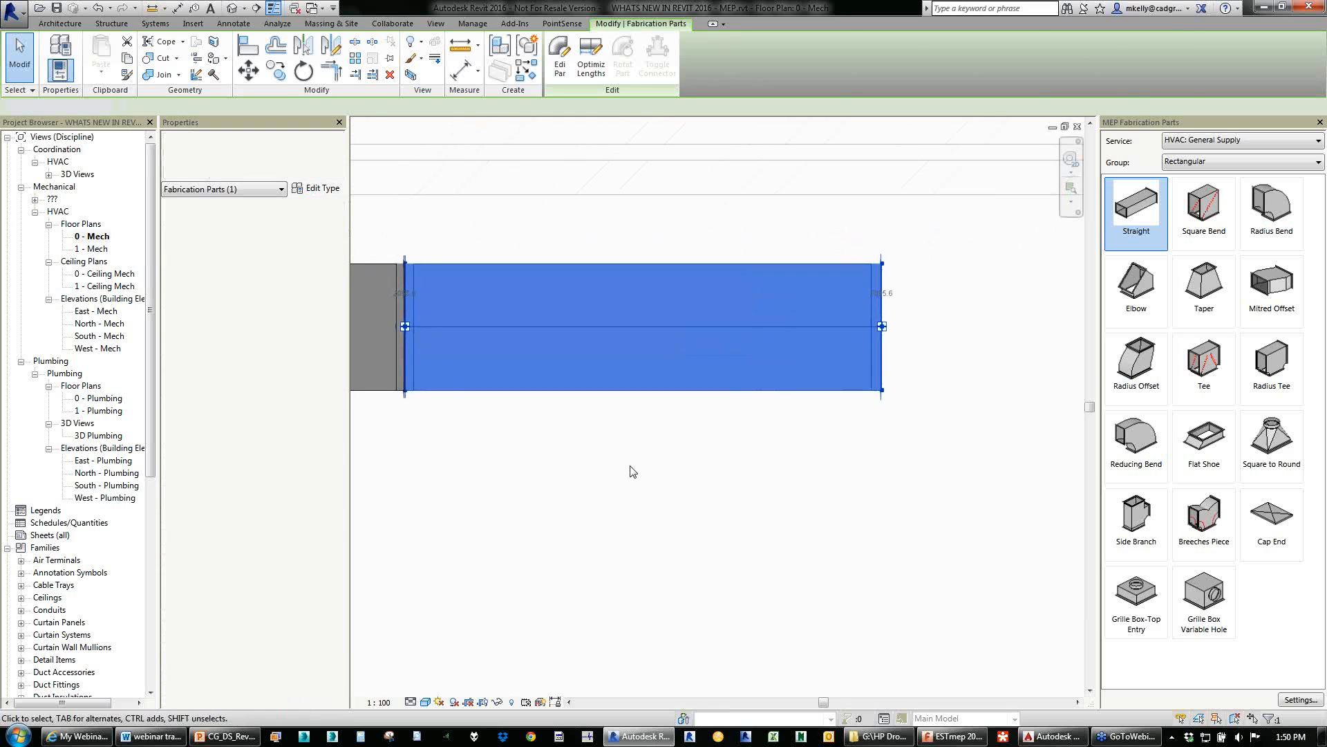
Set the end straight duct's insulation specification to Ductwork: Acoustic Liner 25.
{"action": "left_click", "coordinate": [637, 392]}
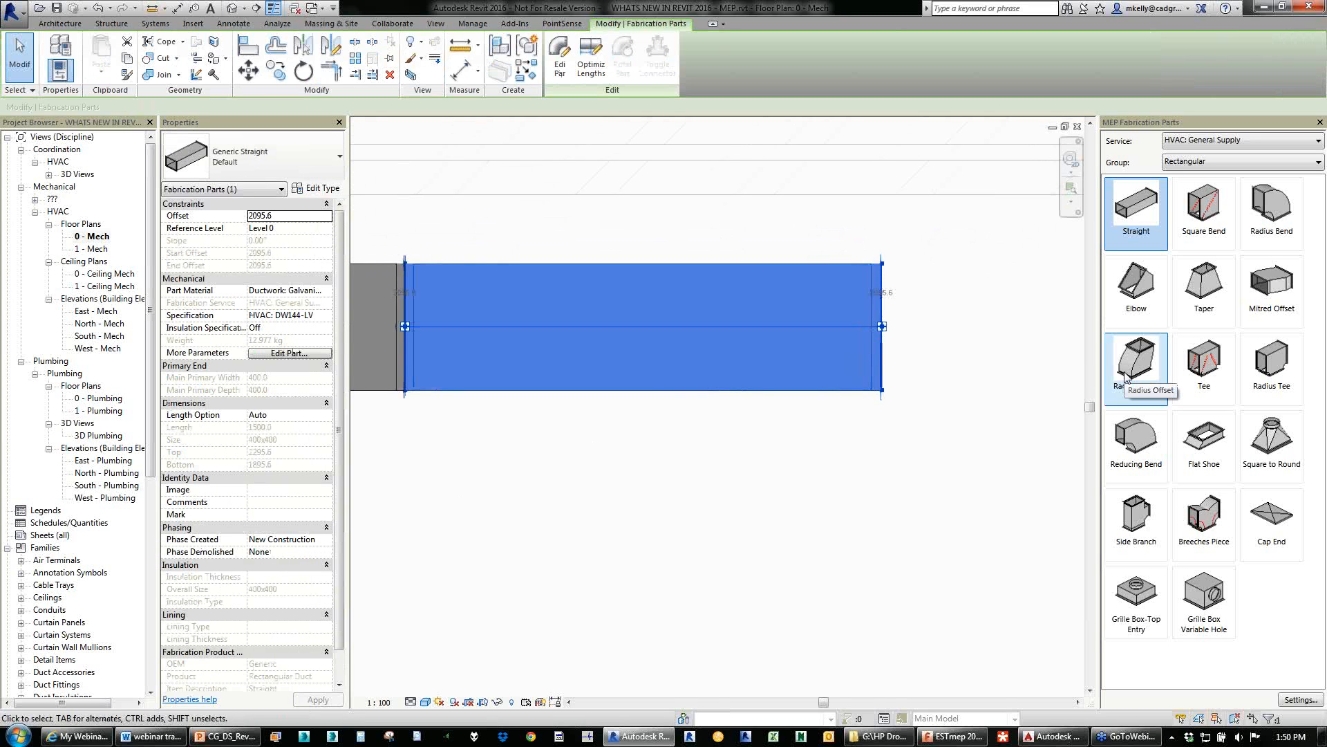
{"action": "left_click", "coordinate": [326, 330]}
{"action": "left_click", "coordinate": [297, 350]}
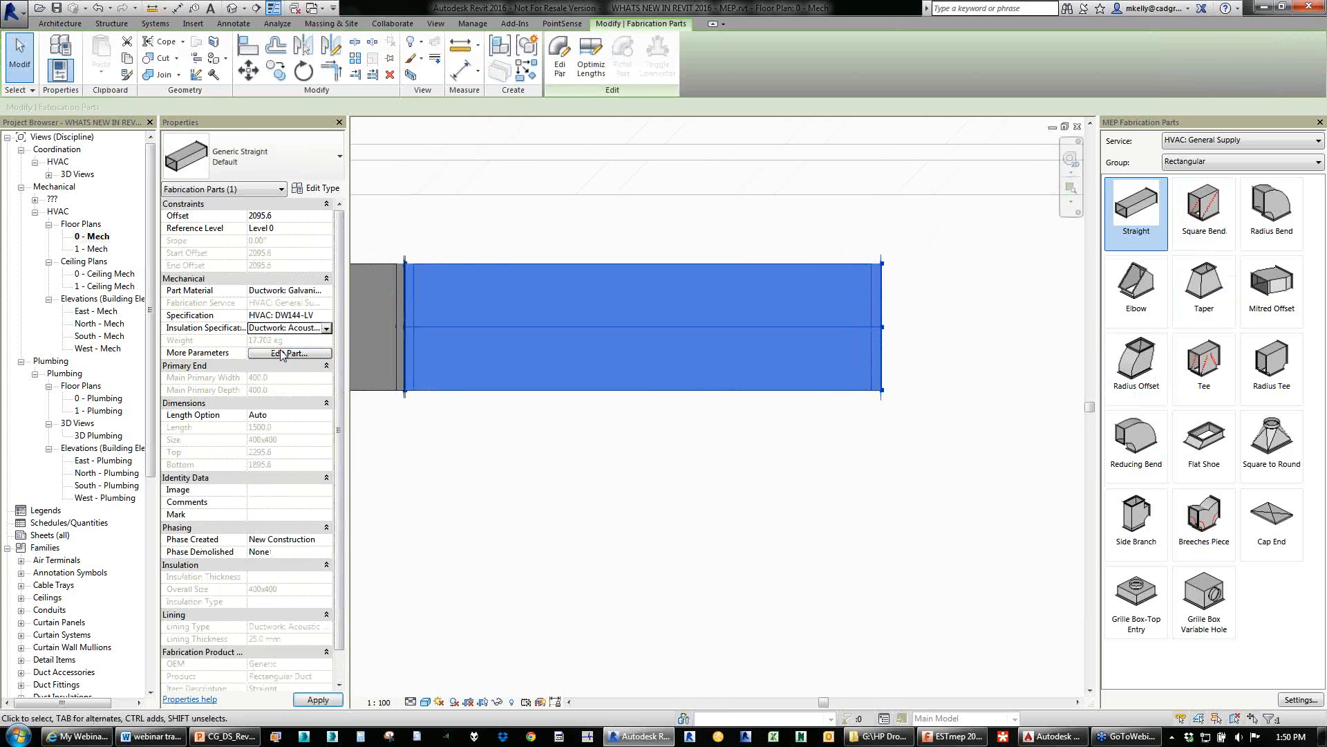
{"action": "scroll", "coordinate": [367, 282], "scroll_direction": "up", "scroll_amount": 3}
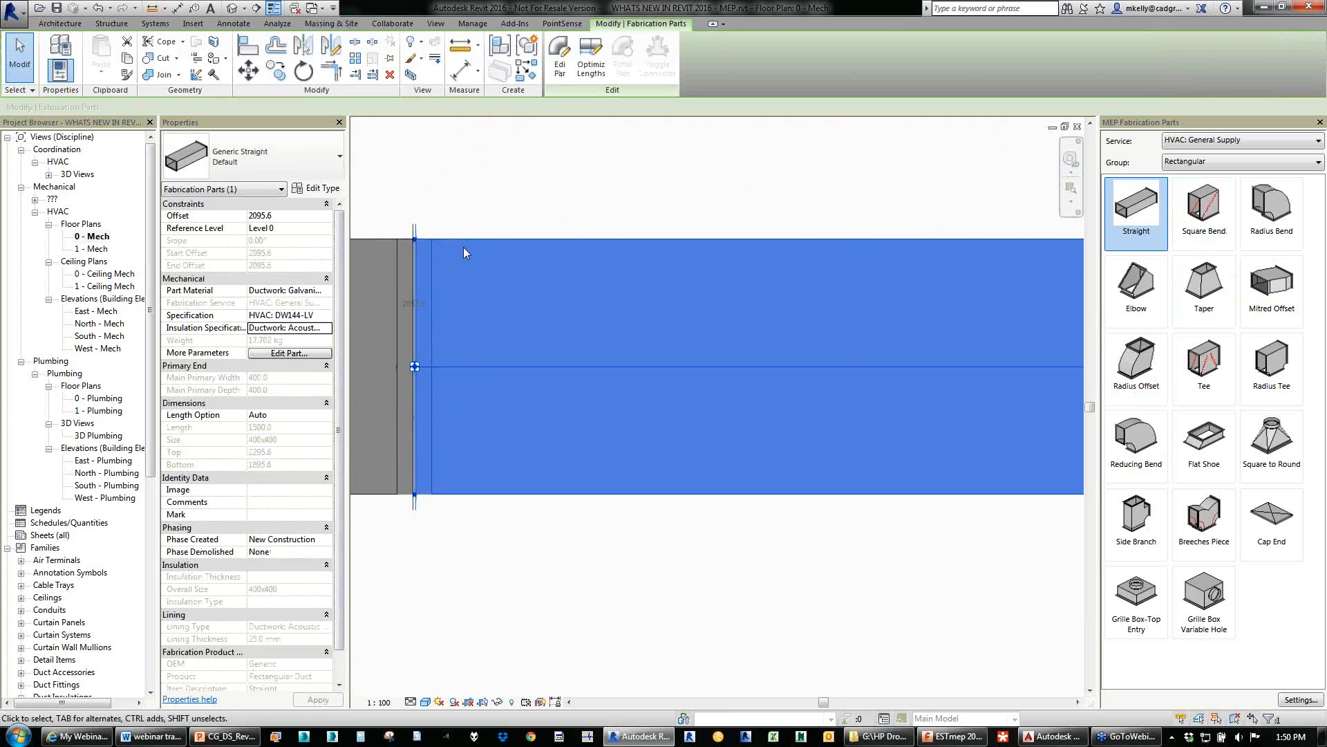
Set the end straight duct's insulation specification to Ductwork: Lagging 50mm and clear the selection.
{"action": "left_click", "coordinate": [330, 333]}
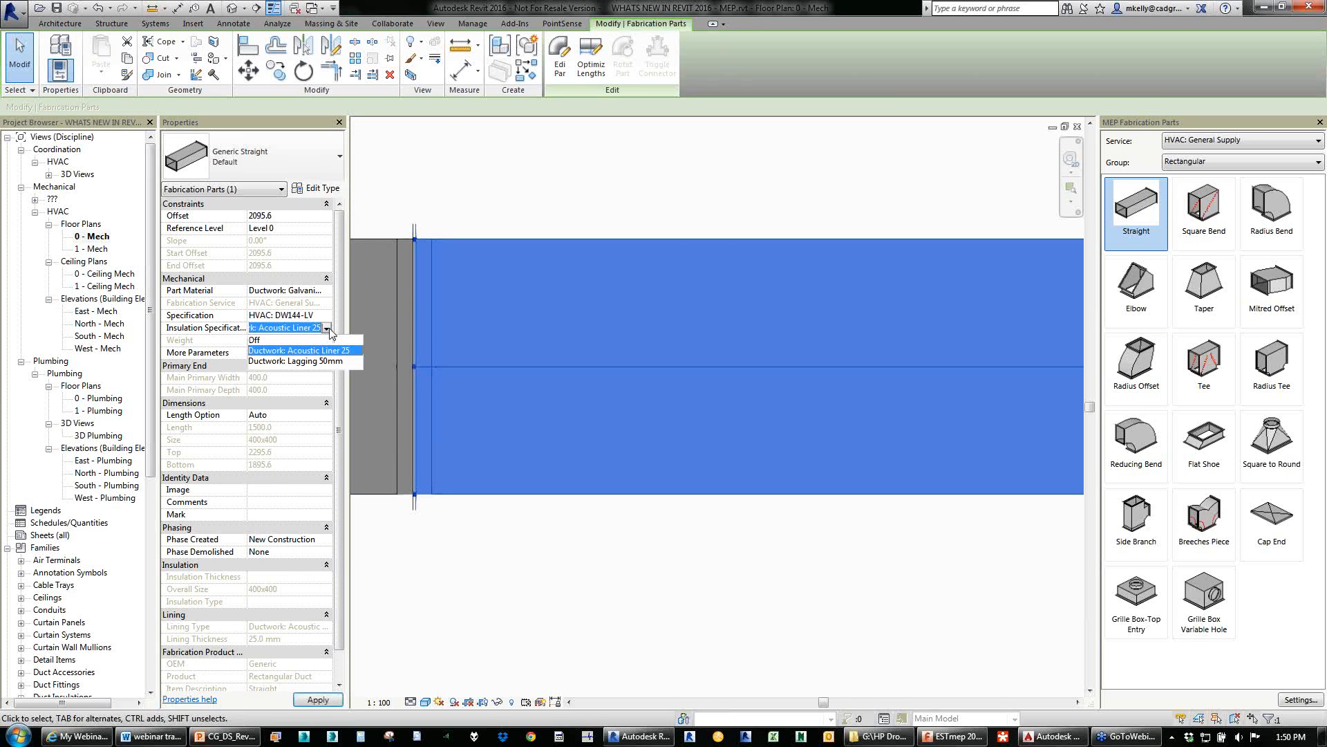
{"action": "left_click", "coordinate": [306, 361]}
{"action": "scroll", "coordinate": [477, 283], "scroll_direction": "down", "scroll_amount": 3}
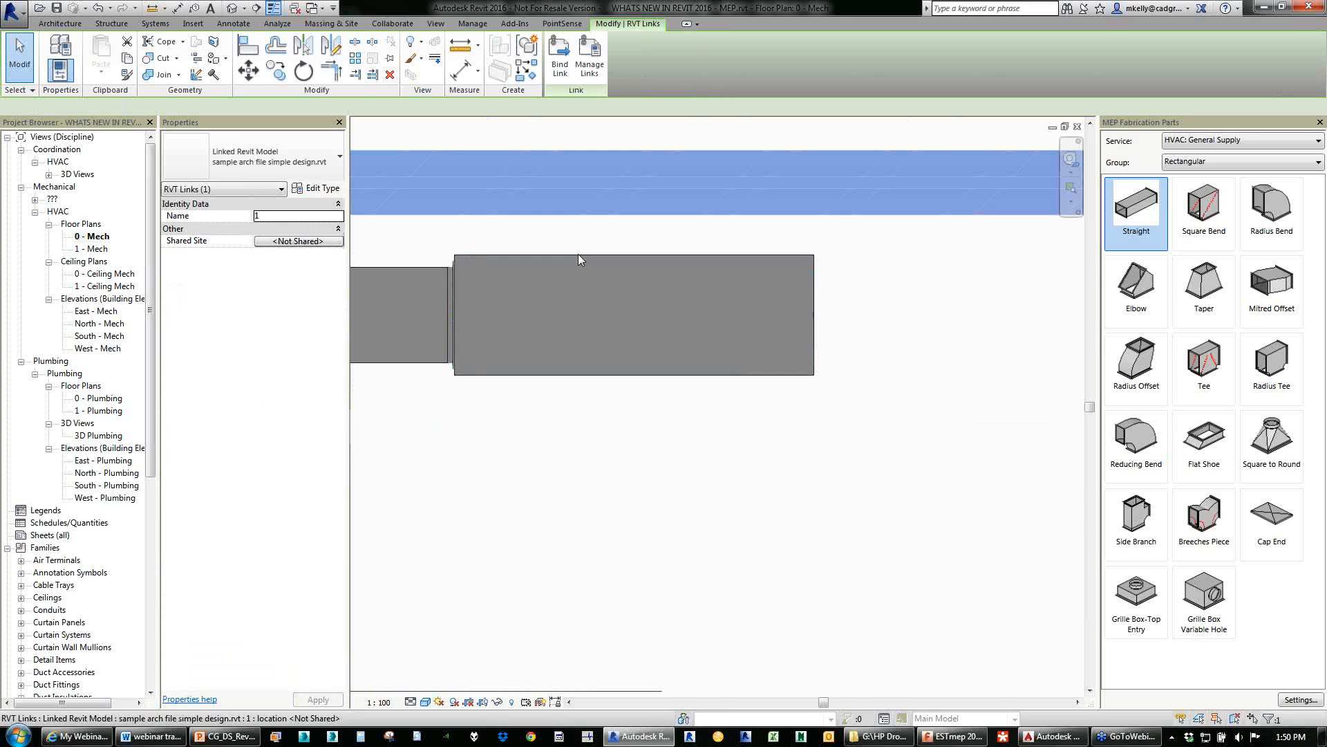
{"action": "left_click", "coordinate": [901, 360]}
{"action": "scroll", "coordinate": [901, 359], "scroll_direction": "down", "scroll_amount": 2}
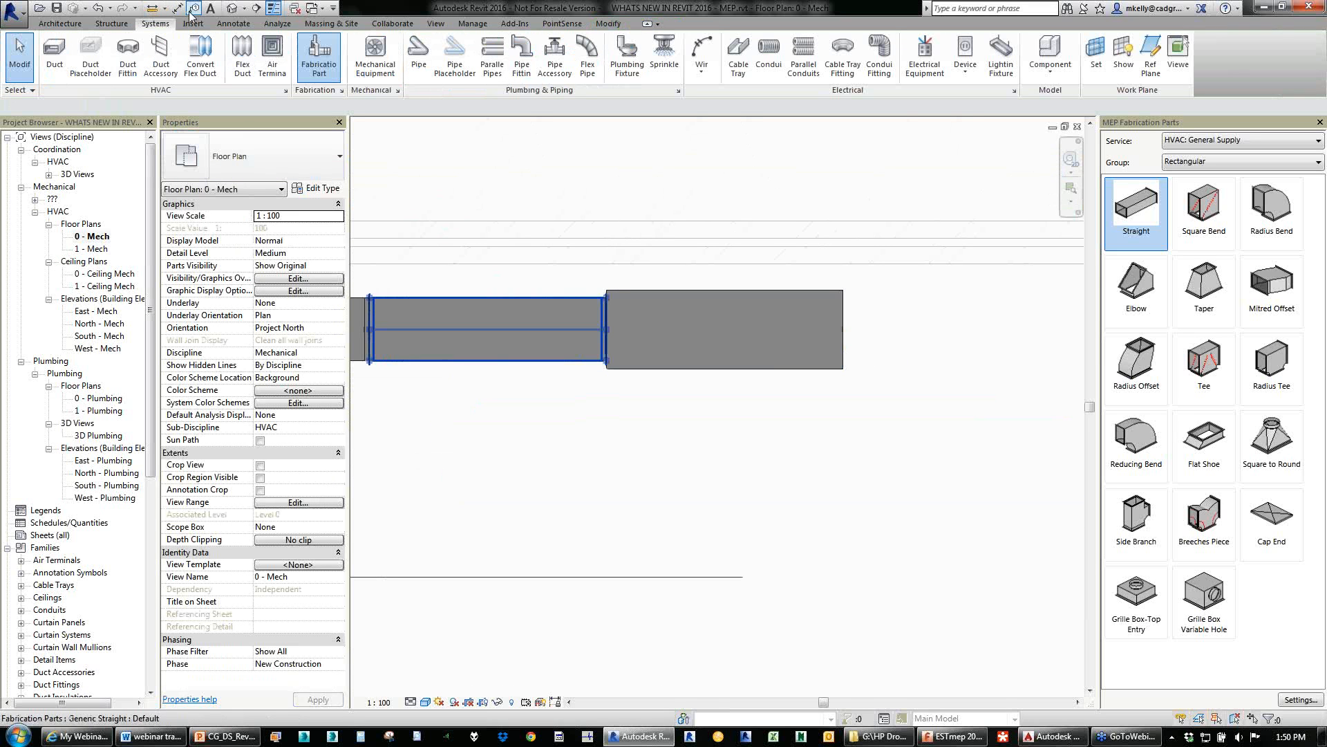
Open the default 3D view and orbit inside the building to face the duct run against the brick wall.
{"action": "left_click", "coordinate": [234, 9]}
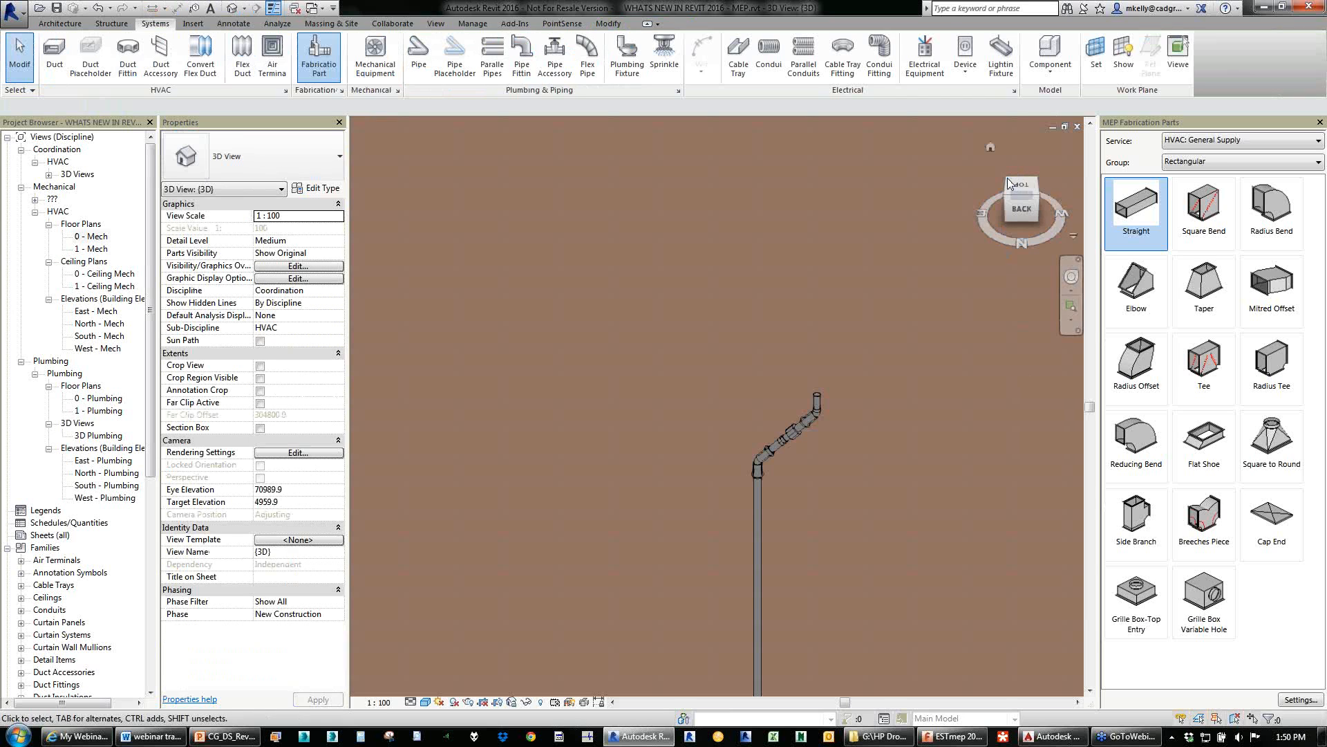
{"action": "left_click_drag", "start_coordinate": [1007, 177], "coordinate": [872, 242]}
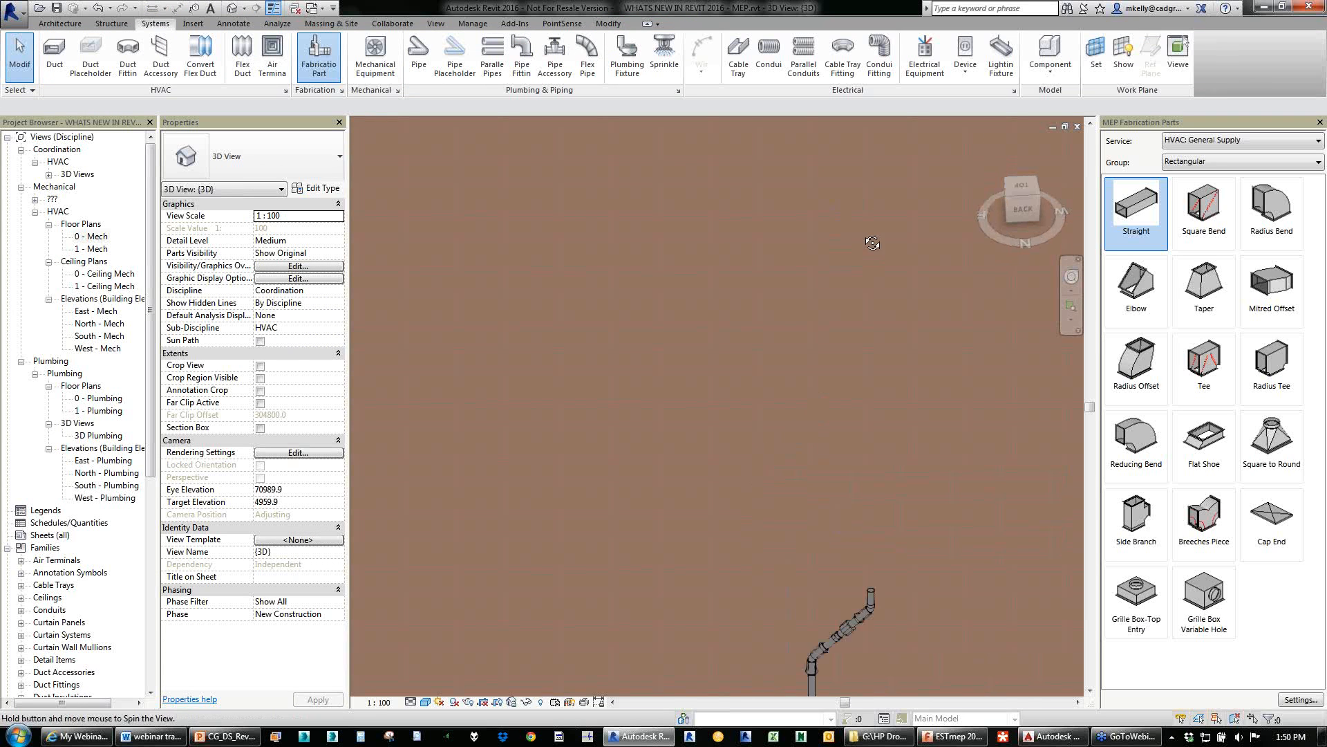
{"action": "middle_click_drag", "start_coordinate": [815, 240], "coordinate": [1089, 109], "text": "shift"}
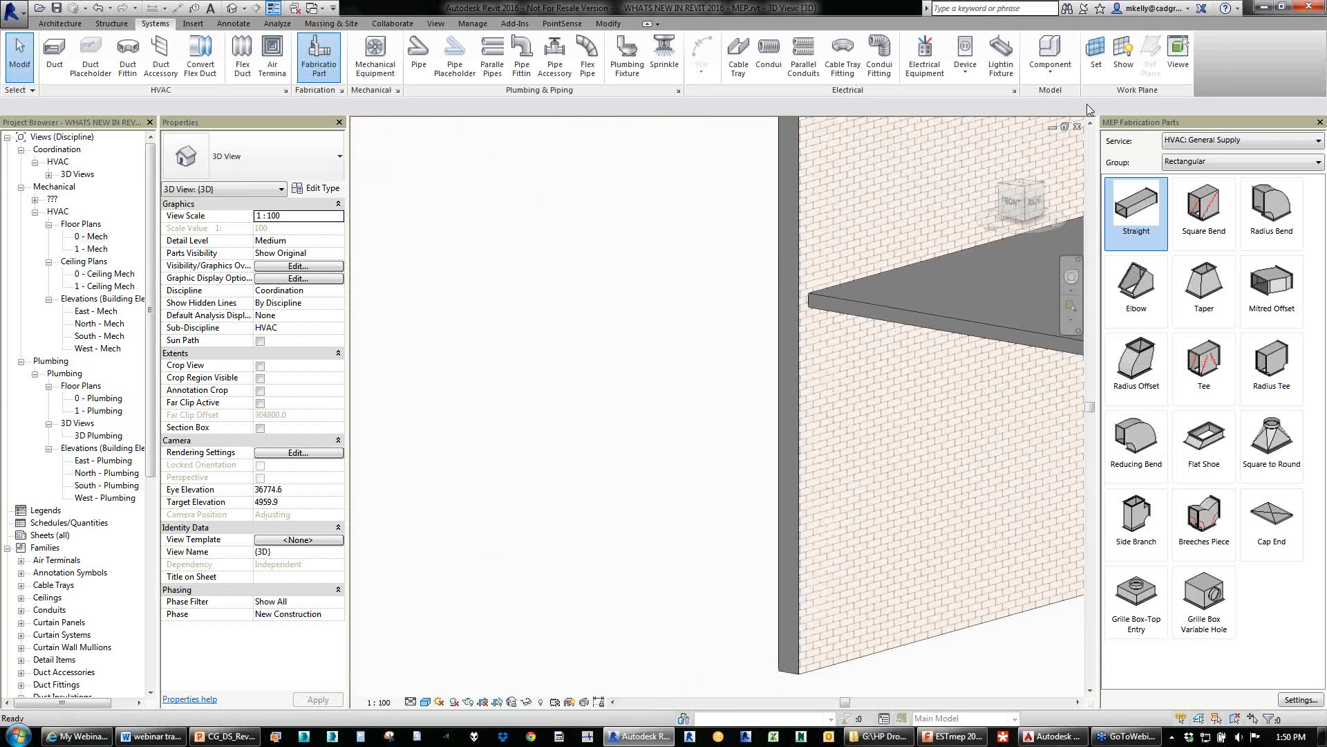
{"action": "middle_click_drag", "start_coordinate": [822, 269], "coordinate": [445, 177]}
{"action": "middle_click_drag", "start_coordinate": [873, 379], "coordinate": [363, 303]}
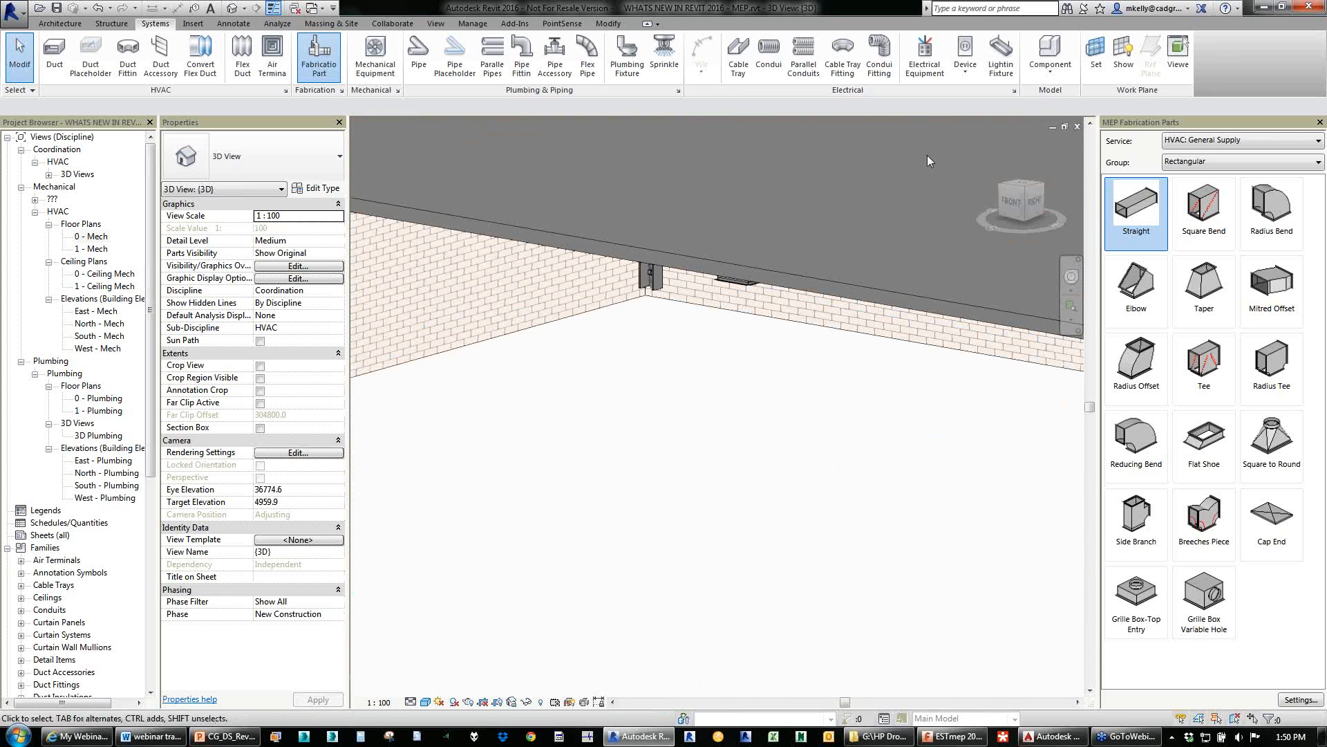
{"action": "middle_click_drag", "start_coordinate": [936, 285], "coordinate": [936, 216], "text": "shift"}
{"action": "middle_click_drag", "start_coordinate": [677, 265], "coordinate": [678, 450]}
{"action": "left_click", "coordinate": [797, 267]}
{"action": "middle_click_drag", "start_coordinate": [964, 267], "coordinate": [601, 228]}
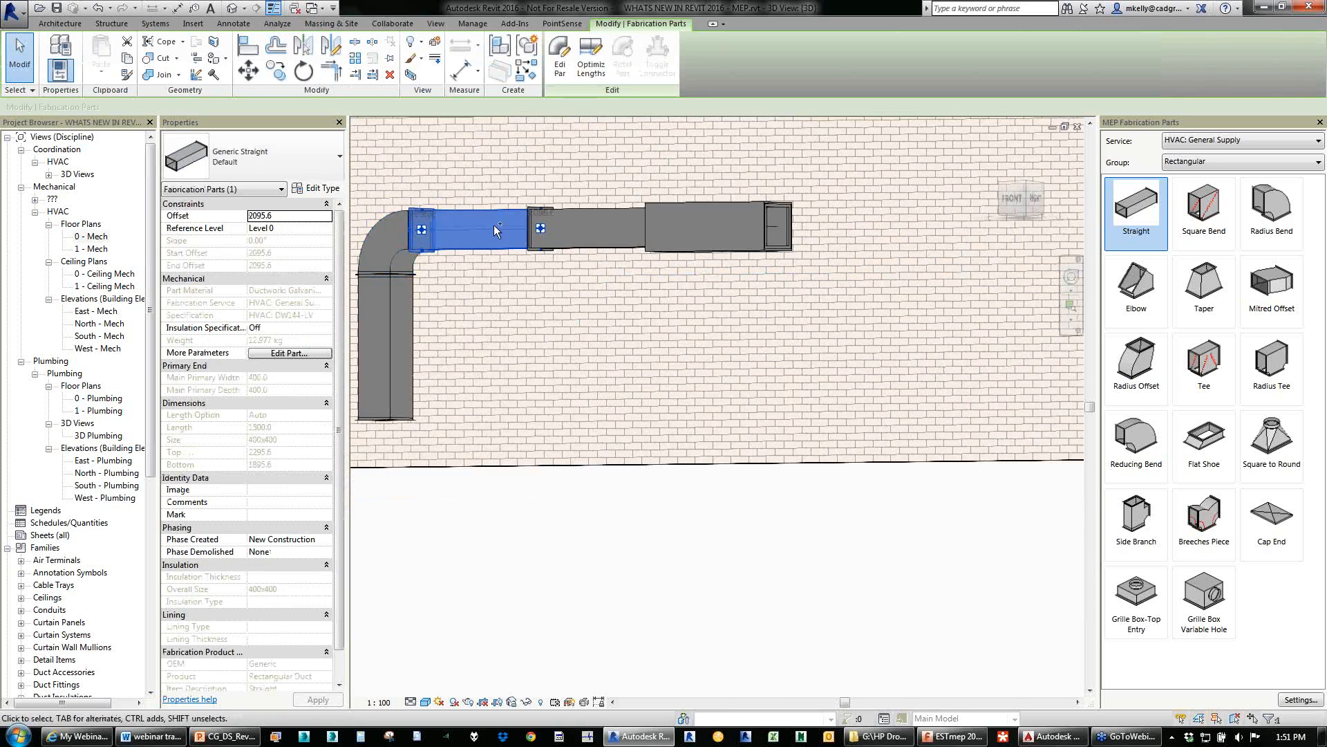
{"action": "left_click", "coordinate": [603, 244], "text": "ctrl"}
{"action": "left_click", "coordinate": [674, 242], "text": "ctrl"}
{"action": "key", "text": "Escape"}
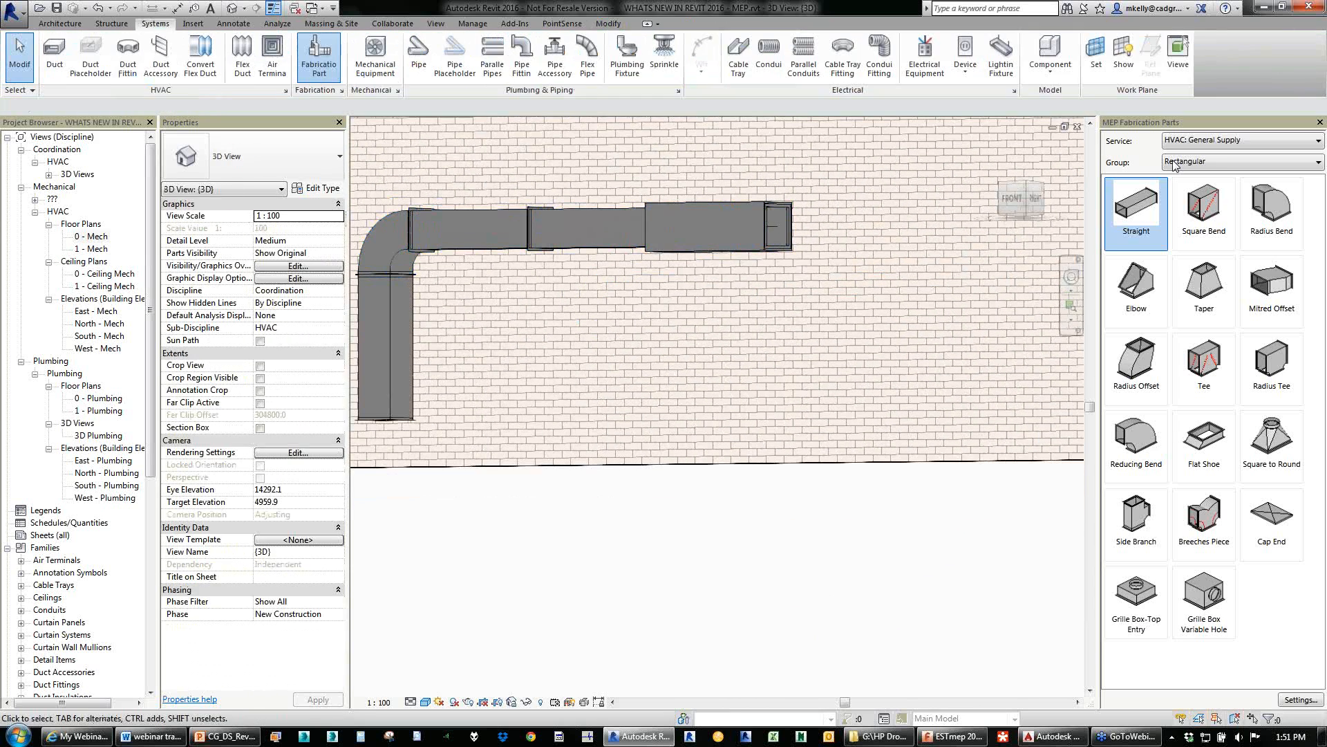
Place Rectangular Bearer hangers from the Hangers group along the two uninsulated horizontal straight ducts.
{"action": "left_click", "coordinate": [1240, 161]}
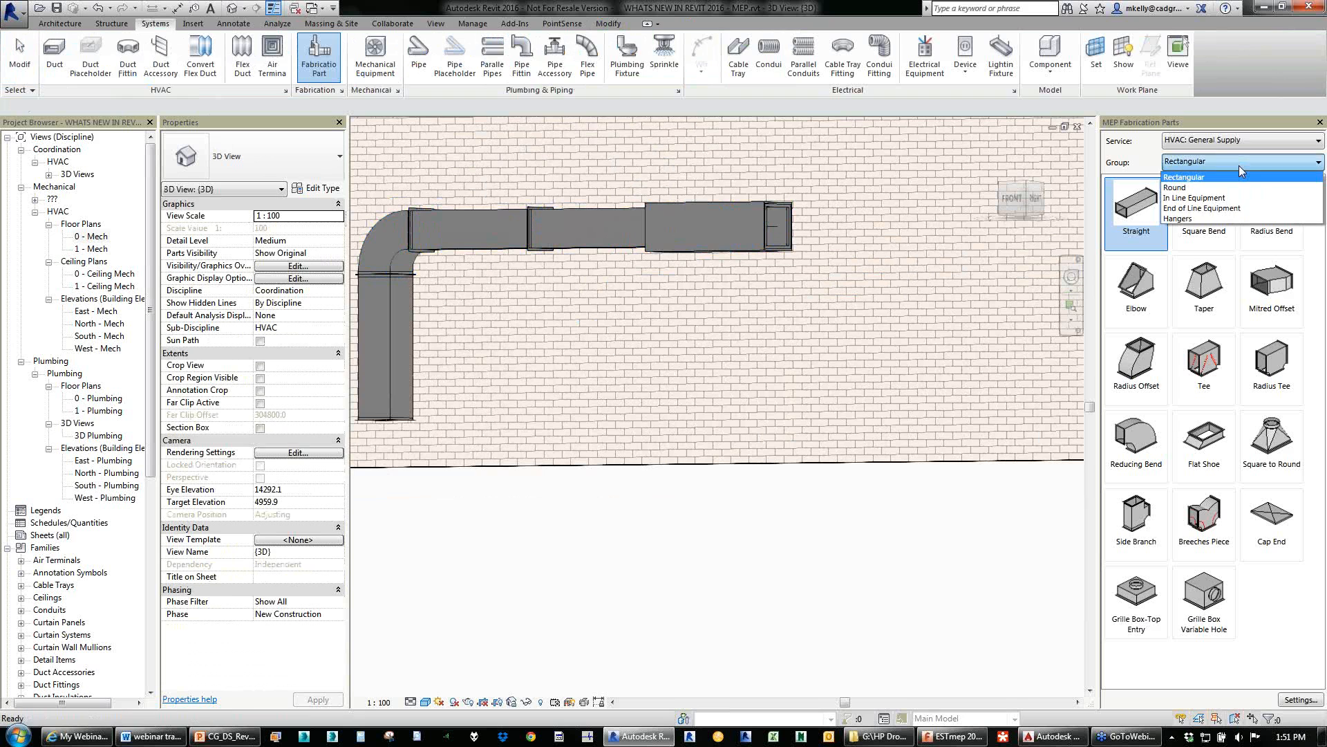
{"action": "left_click", "coordinate": [1184, 222]}
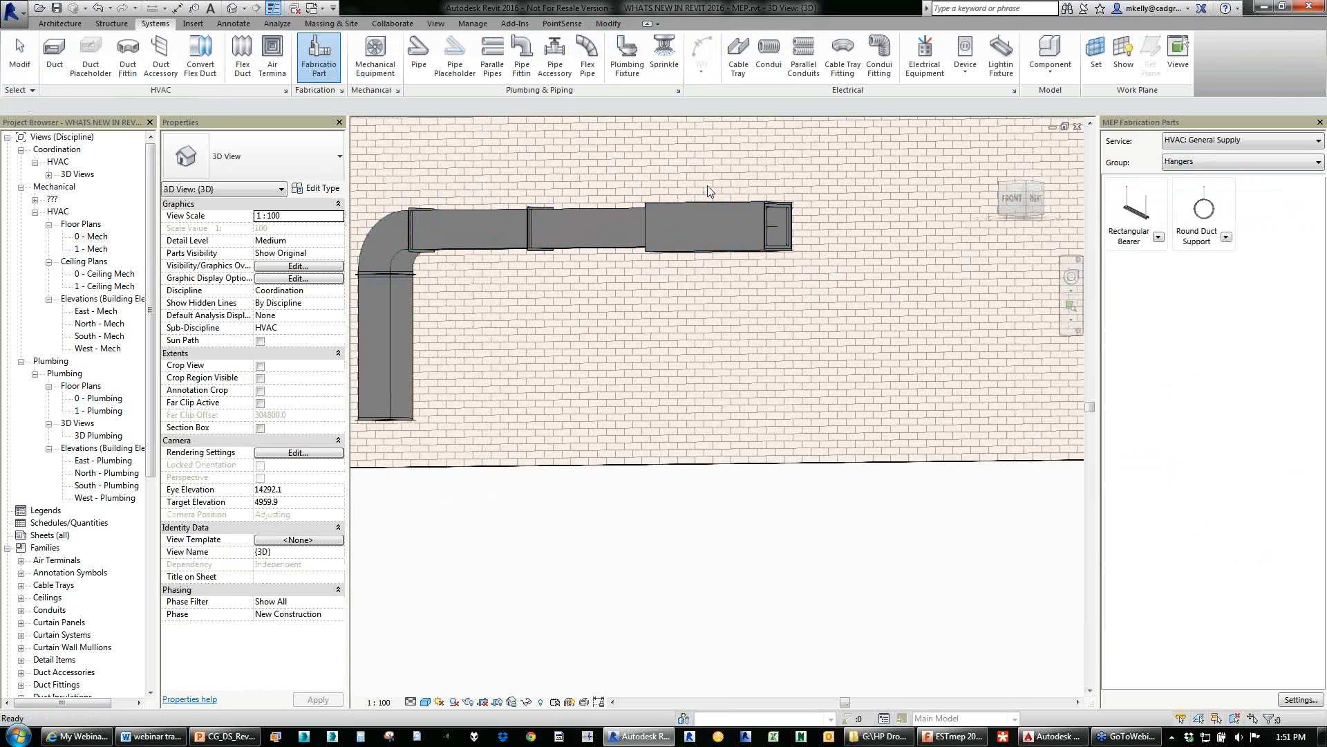
{"action": "left_click", "coordinate": [1134, 207]}
{"action": "scroll", "coordinate": [440, 246], "scroll_direction": "up", "scroll_amount": 3}
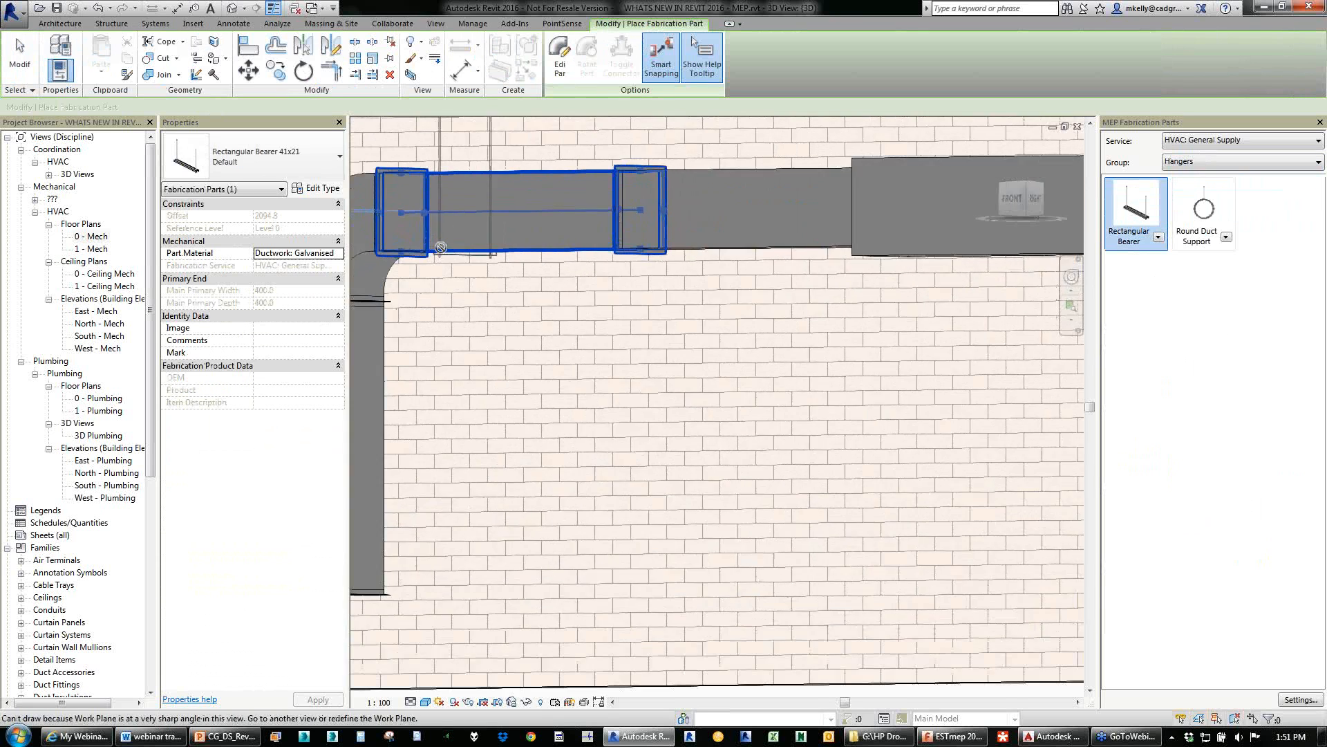
{"action": "left_click", "coordinate": [722, 248]}
{"action": "scroll", "coordinate": [790, 264], "scroll_direction": "down", "scroll_amount": 4}
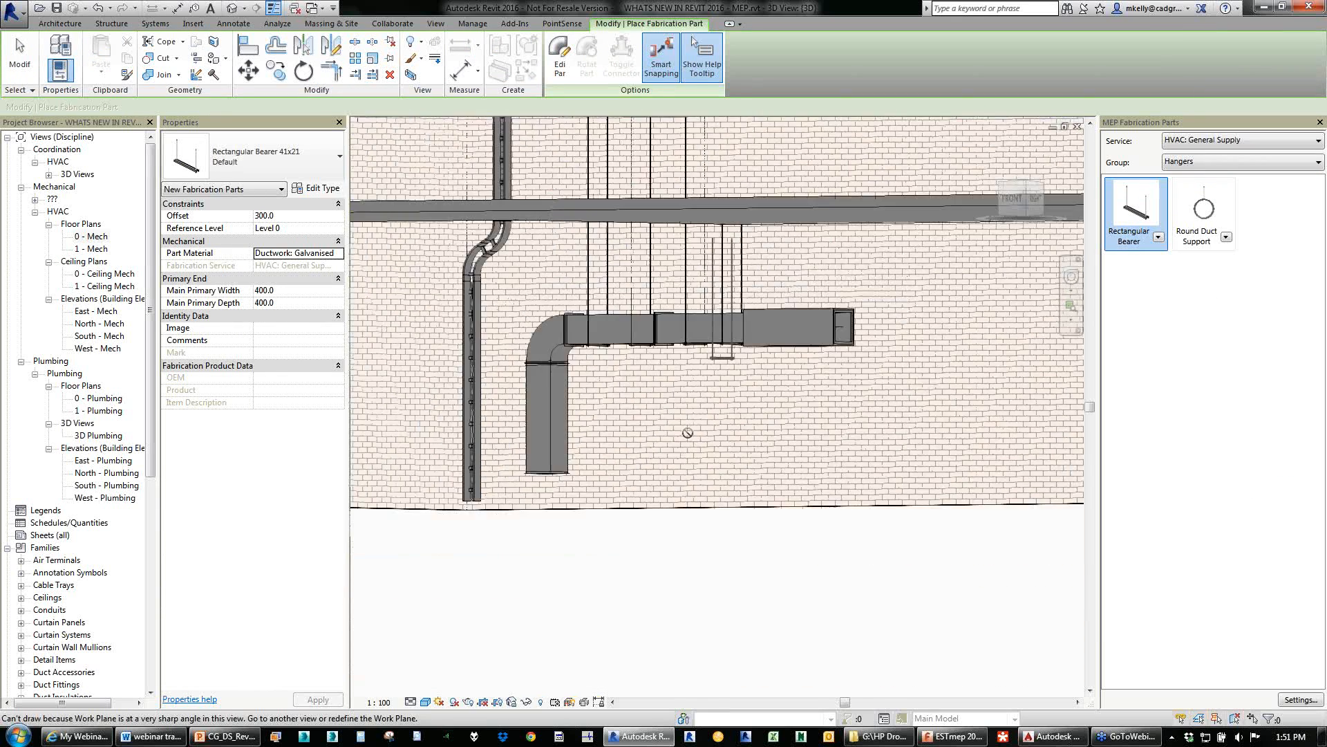
{"action": "key", "text": "Escape"}
Select the hanger nearest the radius bend and examine how far its rods extend toward the roof.
{"action": "scroll", "coordinate": [612, 330], "scroll_direction": "up", "scroll_amount": 2}
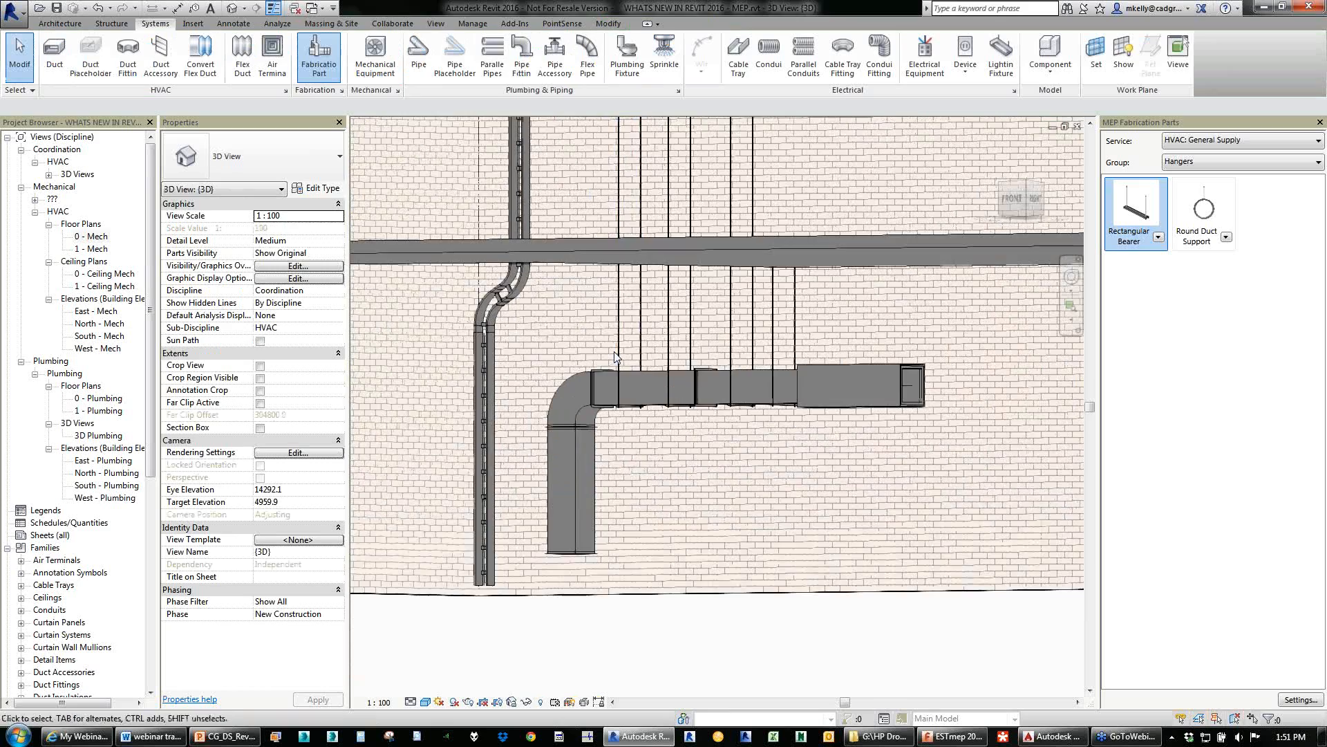
{"action": "left_click", "coordinate": [621, 322]}
{"action": "scroll", "coordinate": [621, 321], "scroll_direction": "up", "scroll_amount": 1}
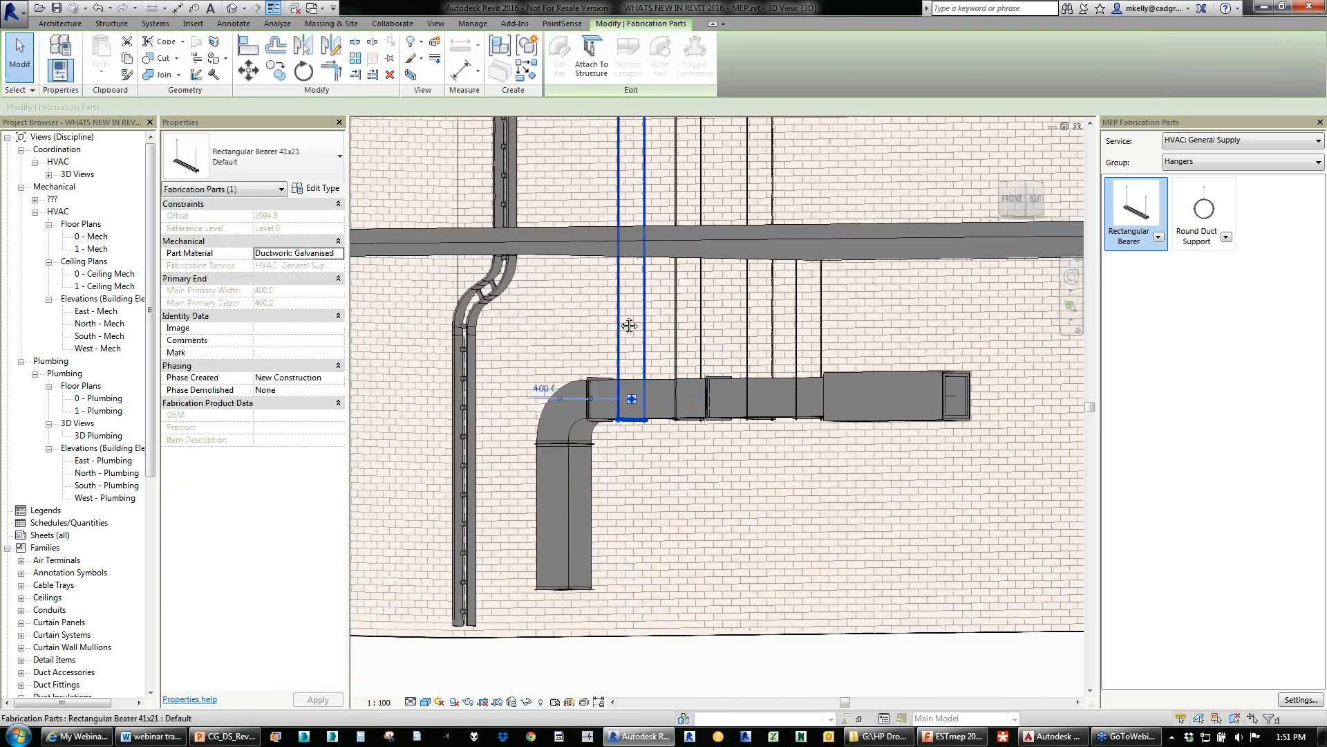
{"action": "middle_click_drag", "start_coordinate": [623, 322], "coordinate": [602, 464]}
{"action": "scroll", "coordinate": [596, 459], "scroll_direction": "down", "scroll_amount": 3}
{"action": "middle_click_drag", "start_coordinate": [603, 228], "coordinate": [611, 263]}
{"action": "scroll", "coordinate": [611, 264], "scroll_direction": "down", "scroll_amount": 2}
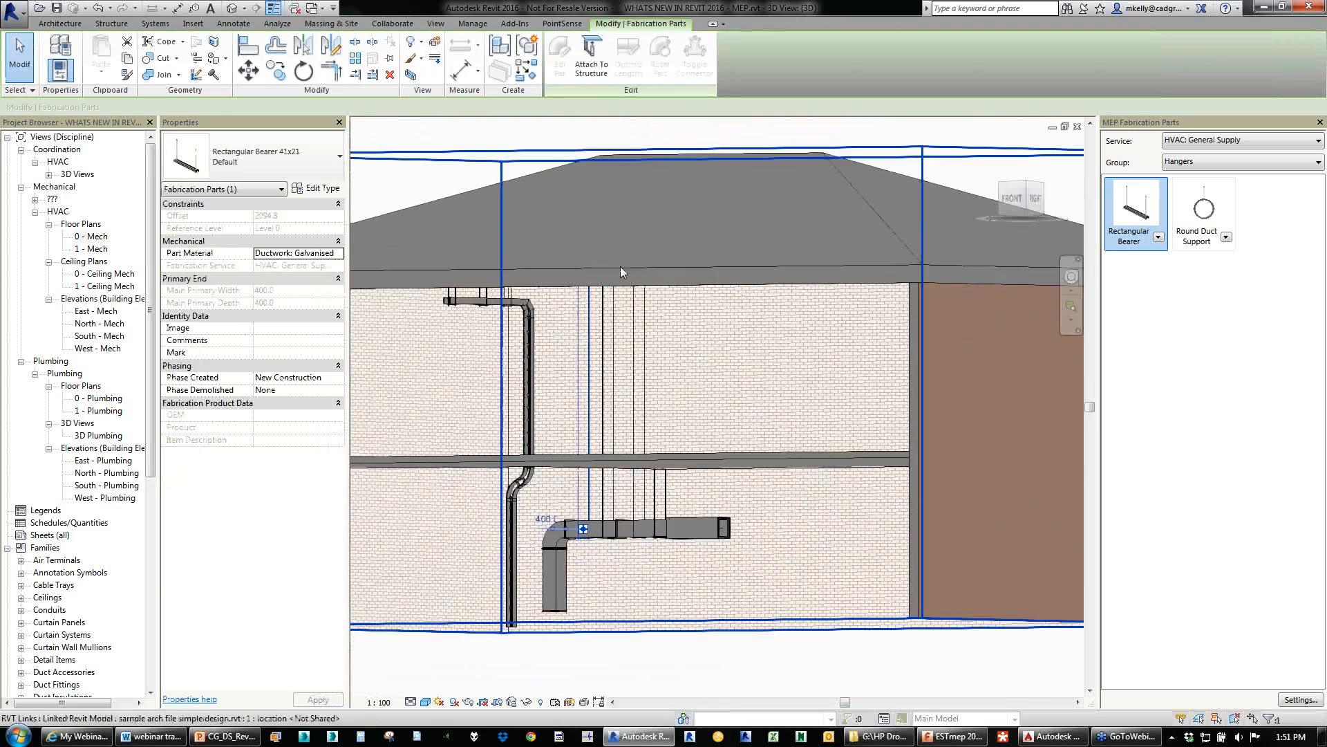
Move the linked architectural model upward to test the hanger rods' attachment, and undo the move.
{"action": "left_click", "coordinate": [620, 268]}
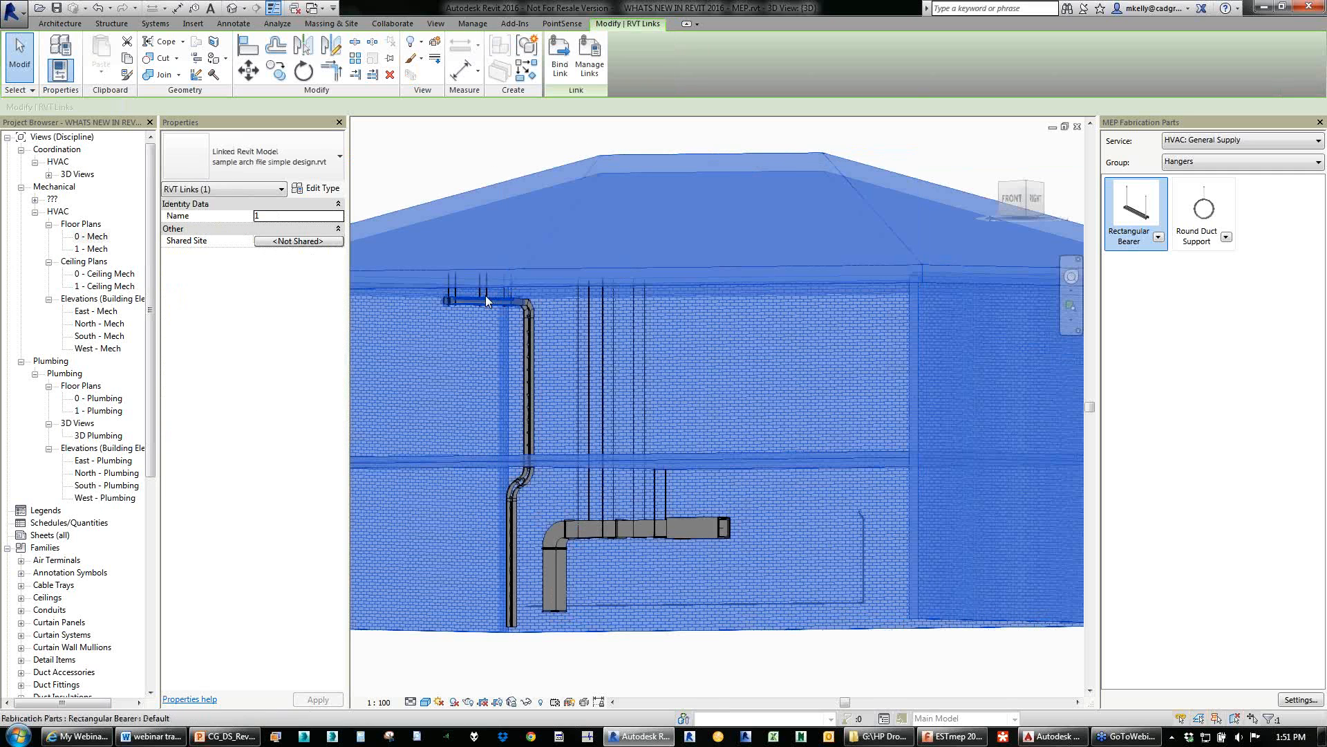
{"action": "left_click_drag", "start_coordinate": [553, 285], "coordinate": [552, 231]}
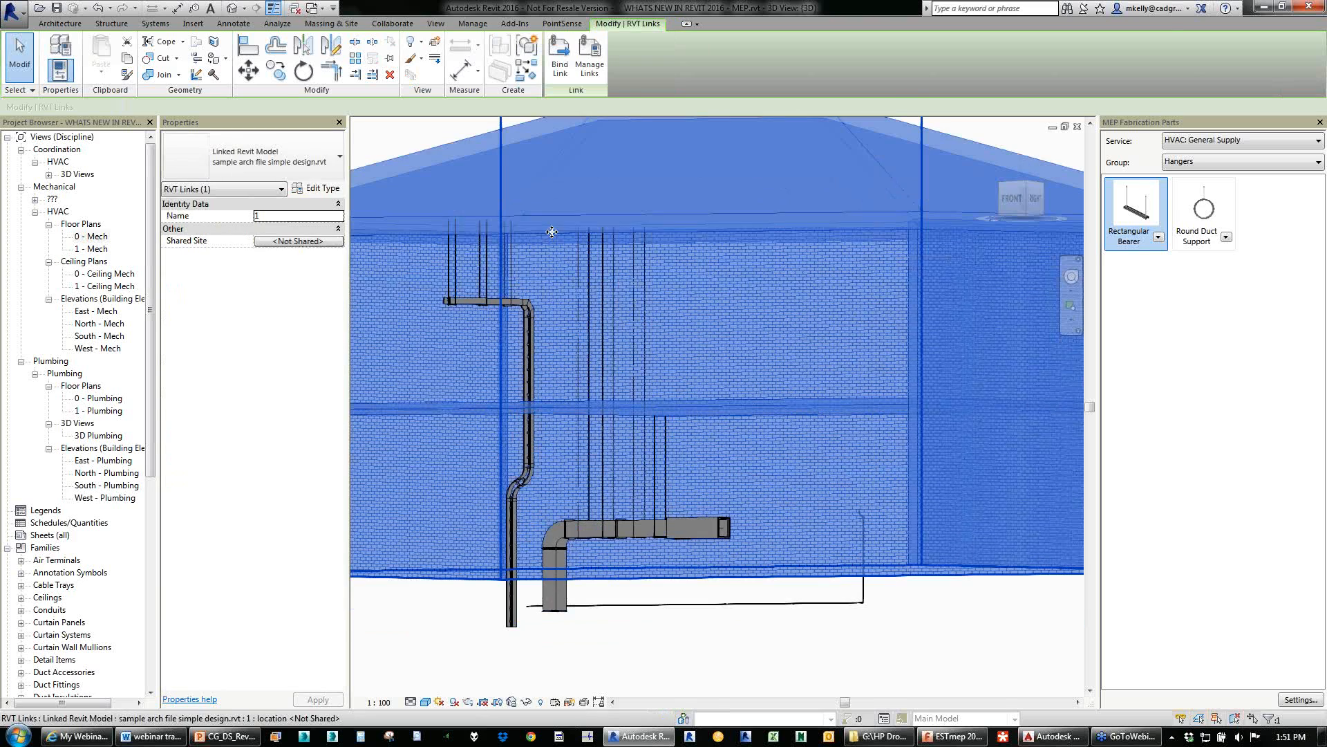
{"action": "key", "text": "ctrl+z"}
Compare the rods of the hanger nearest the bend with those of the hanger beside the insulated duct.
{"action": "left_click", "coordinate": [579, 382]}
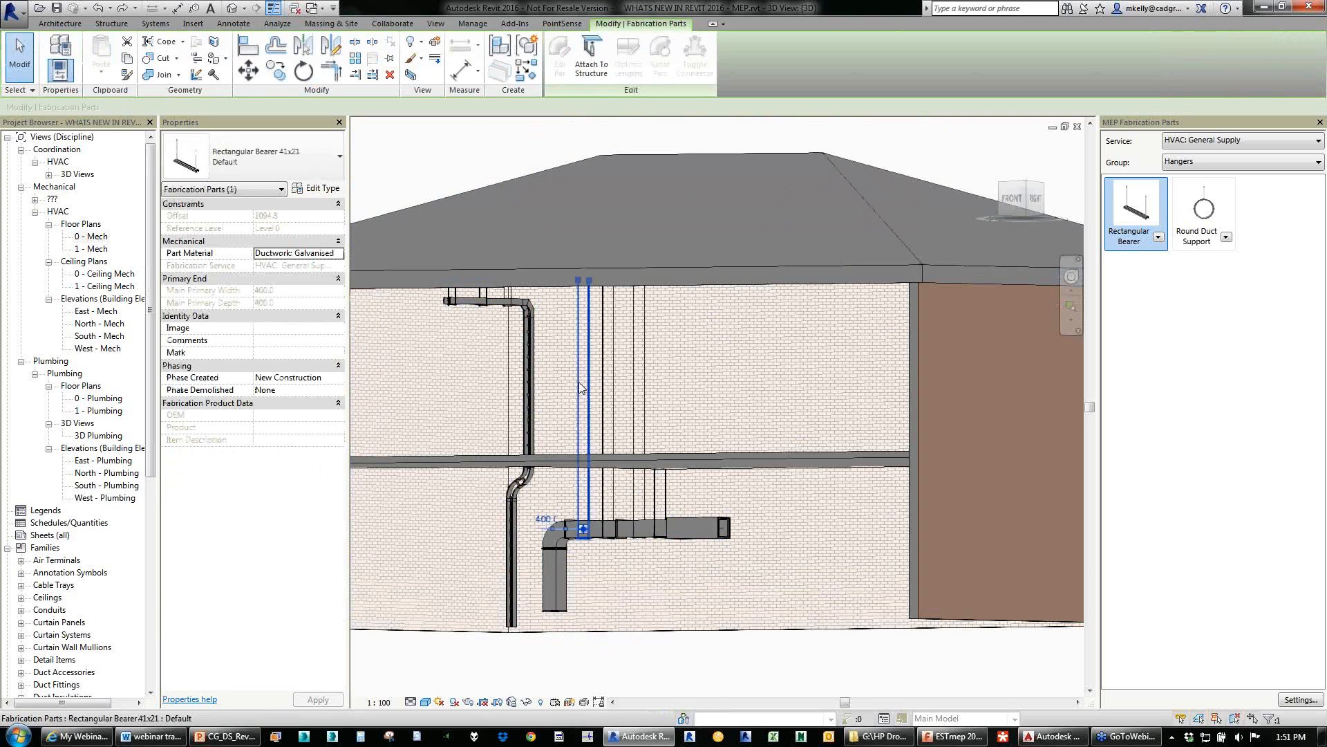
{"action": "scroll", "coordinate": [620, 524], "scroll_direction": "up", "scroll_amount": 2}
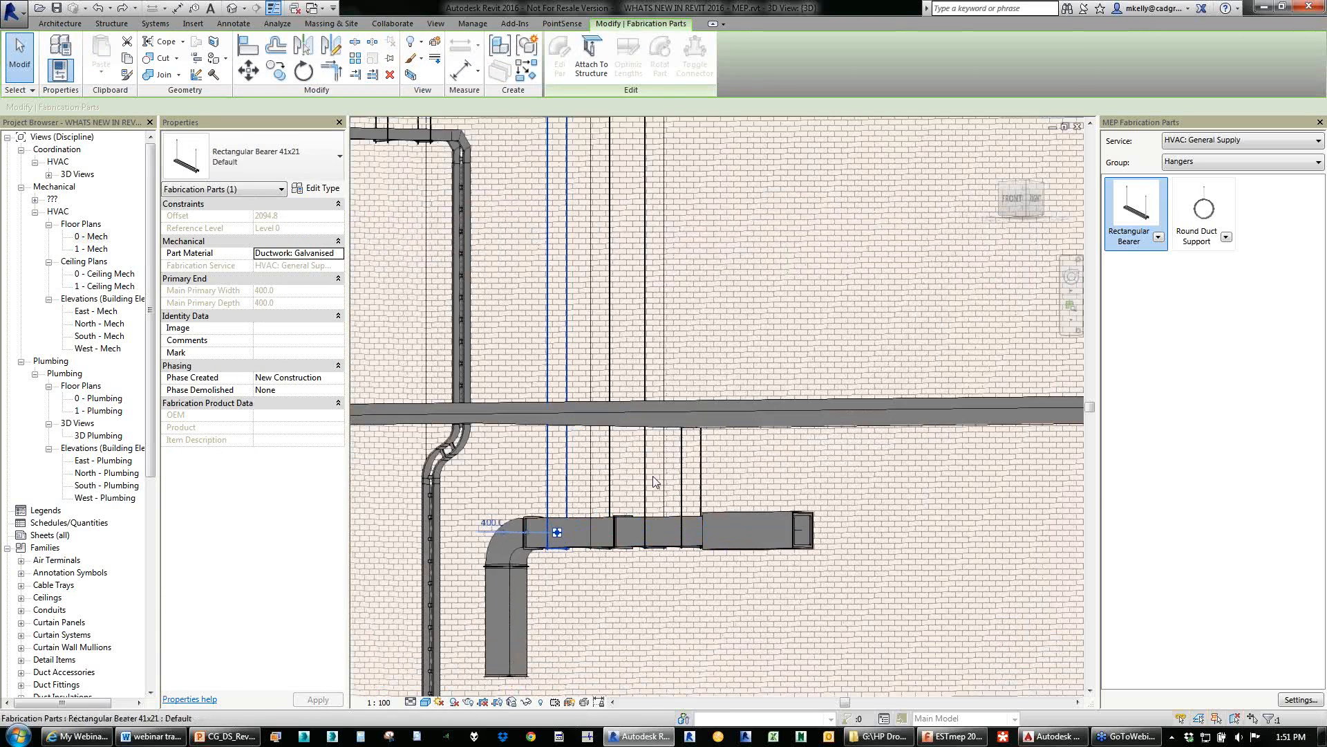
{"action": "left_click", "coordinate": [682, 476]}
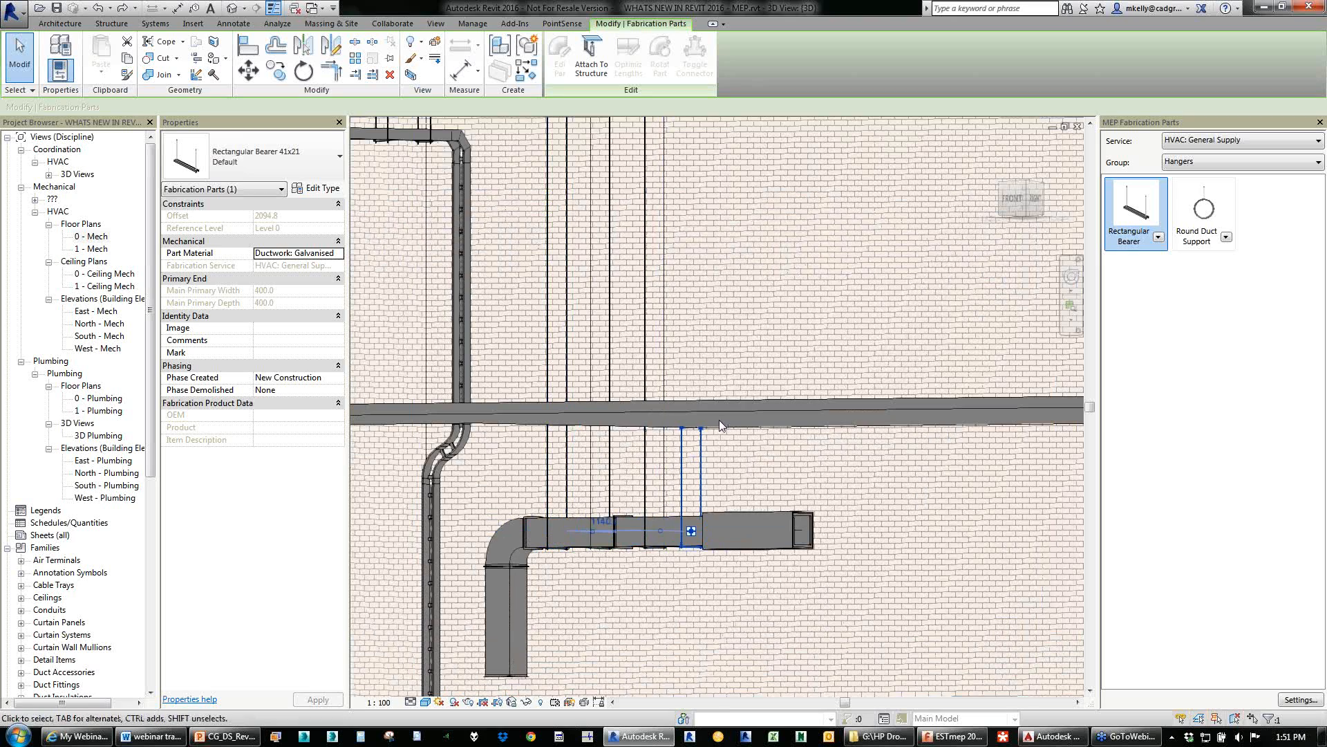
Examine from several angles where the duct hanger rods run relative to the intermediate floor and roof, and return to the front view.
{"action": "scroll", "coordinate": [719, 421], "scroll_direction": "down", "scroll_amount": 2}
{"action": "middle_click_drag", "start_coordinate": [1009, 210], "coordinate": [1006, 215]}
{"action": "left_click", "coordinate": [1011, 213]}
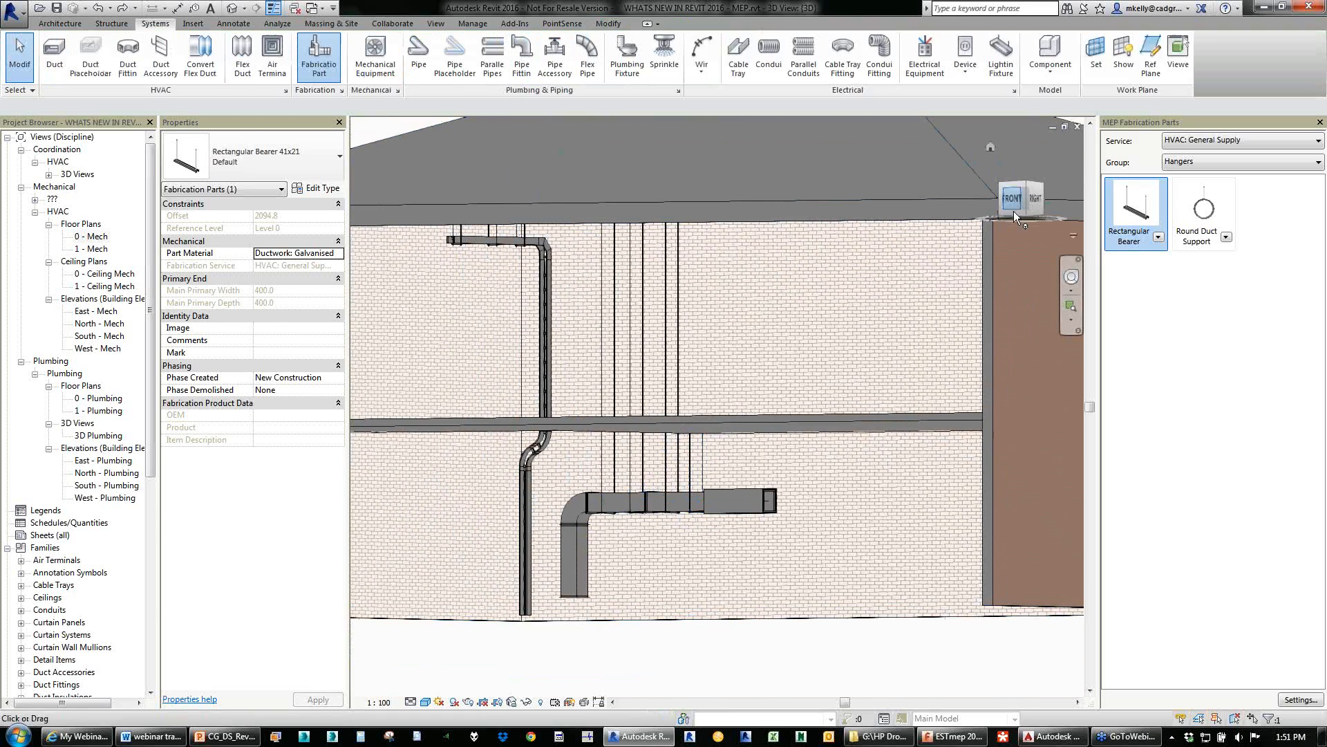
{"action": "left_click", "coordinate": [1010, 235]}
{"action": "left_click_drag", "start_coordinate": [1015, 228], "coordinate": [574, 630]}
{"action": "left_click", "coordinate": [576, 632]}
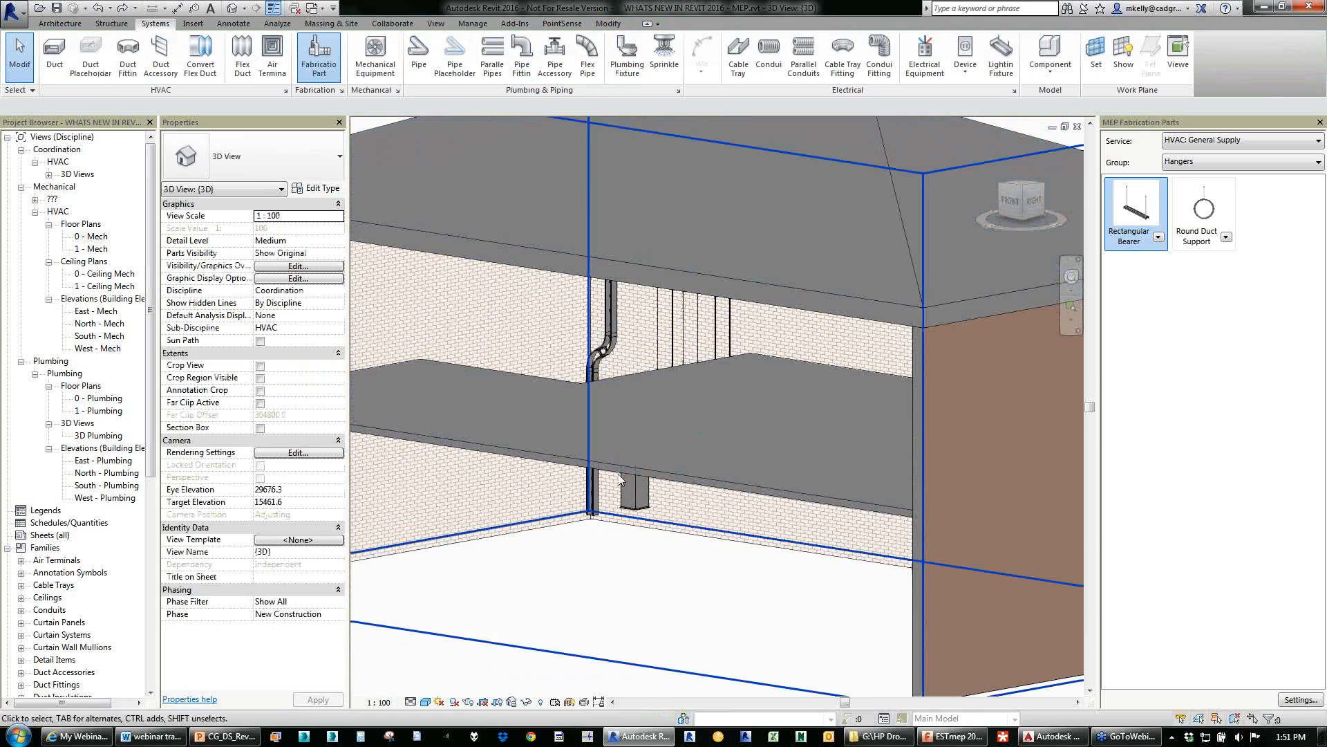
{"action": "scroll", "coordinate": [701, 304], "scroll_direction": "down", "scroll_amount": 3}
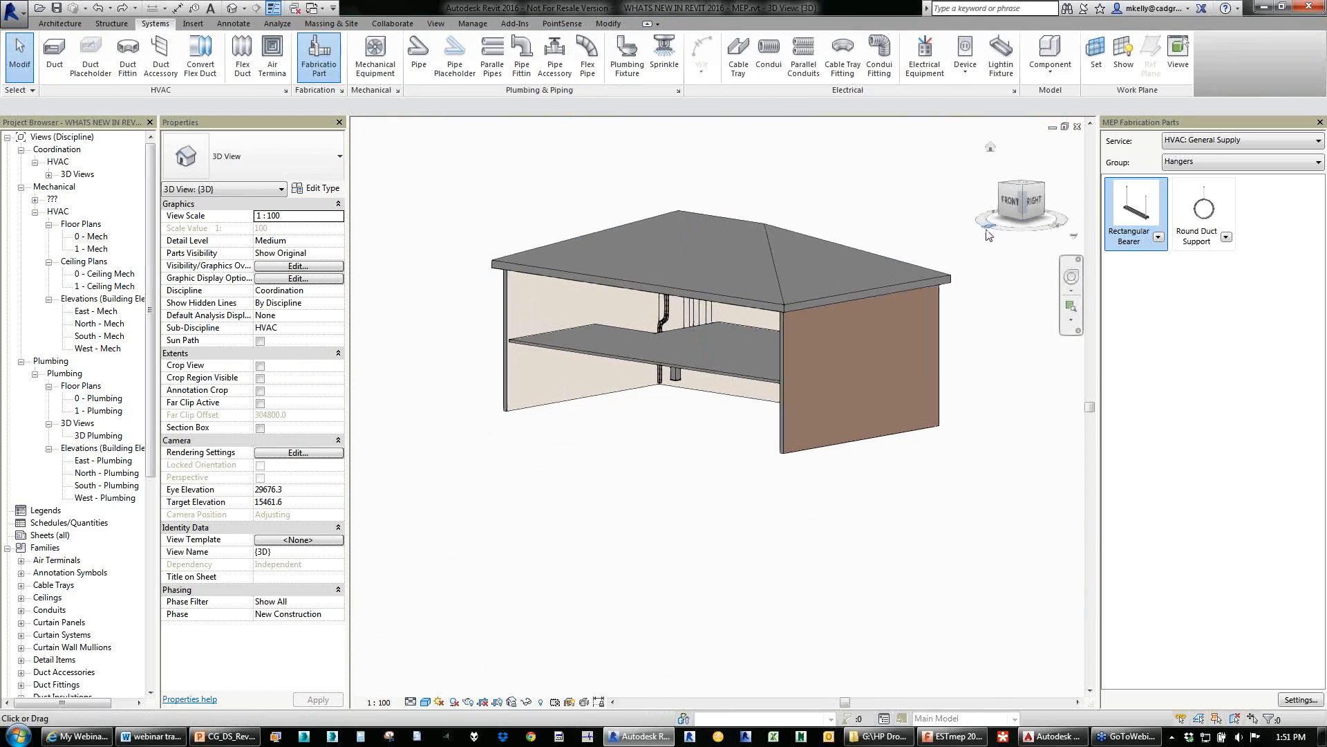
{"action": "scroll", "coordinate": [703, 303], "scroll_direction": "up", "scroll_amount": 5}
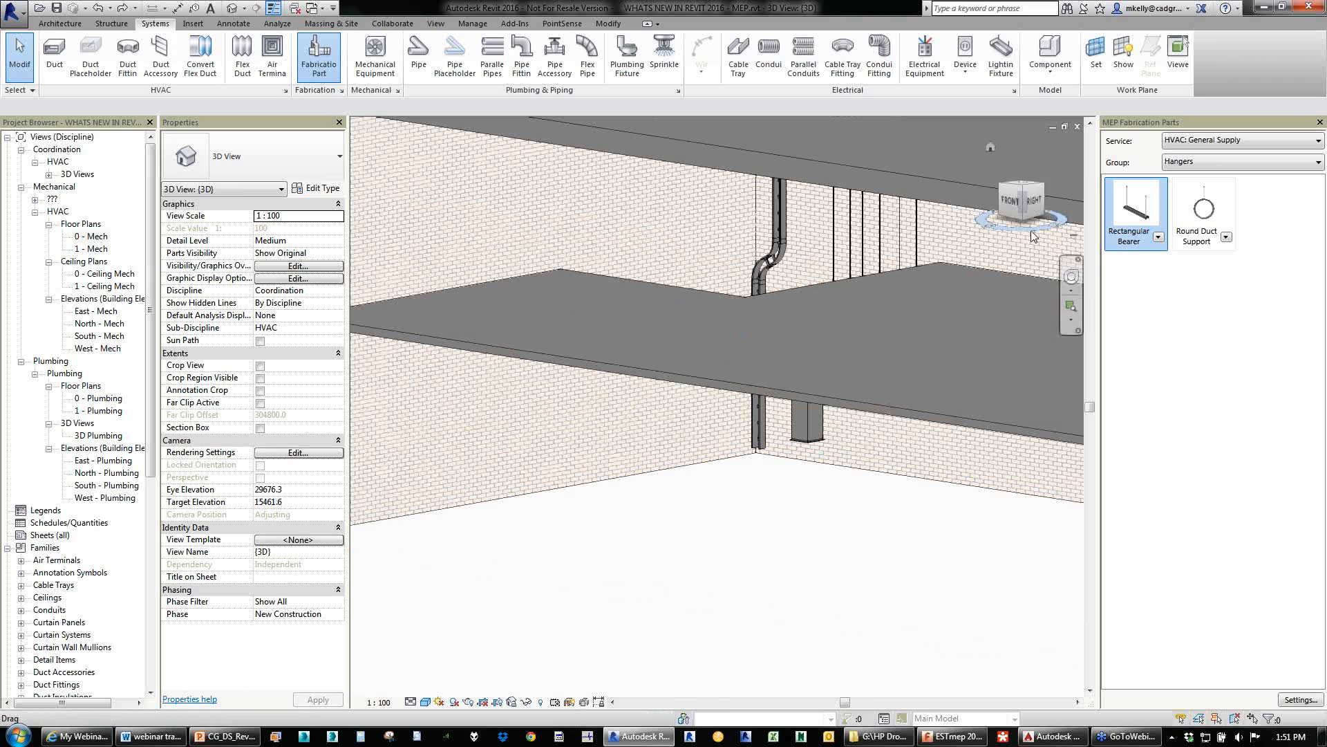
{"action": "left_click", "coordinate": [1012, 197]}
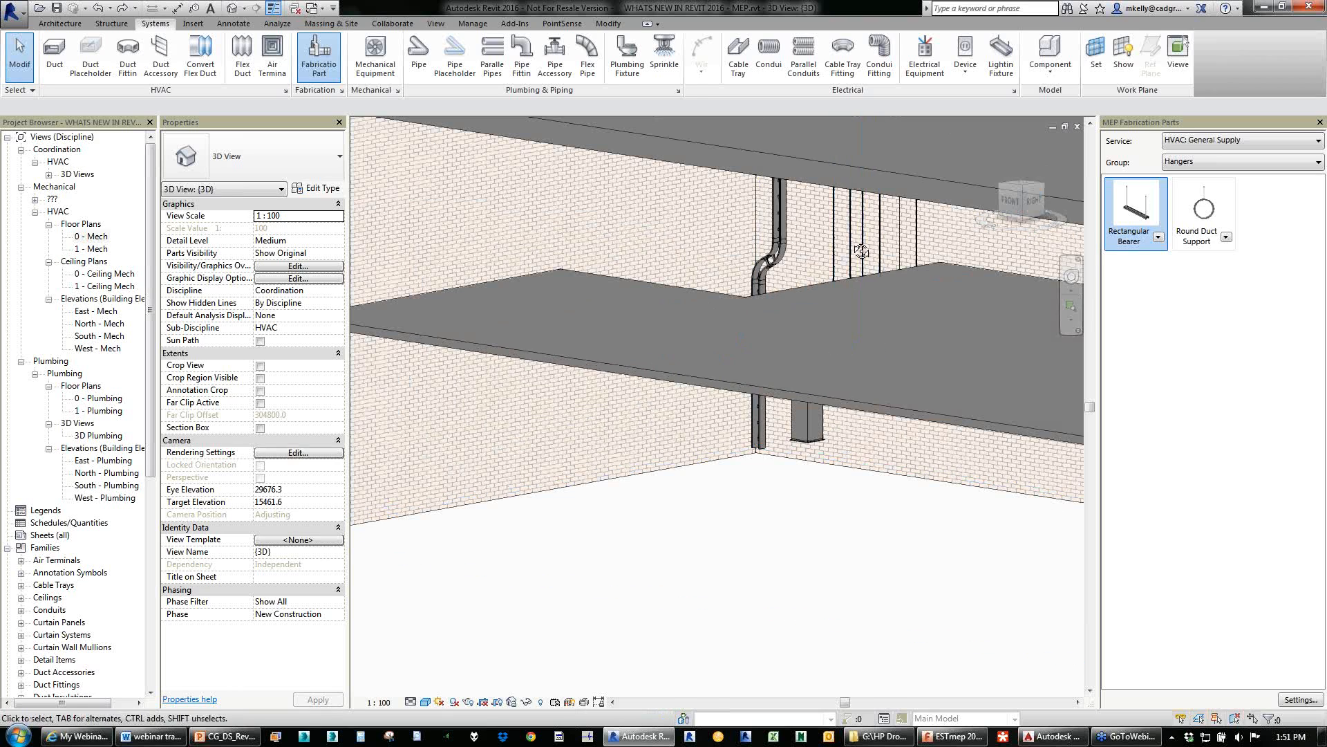
Inspect the Wiremold cable ladder's flat bend and the Rectangular Bearer hangers on its upper horizontal run beneath the roof.
{"action": "left_click", "coordinate": [546, 402]}
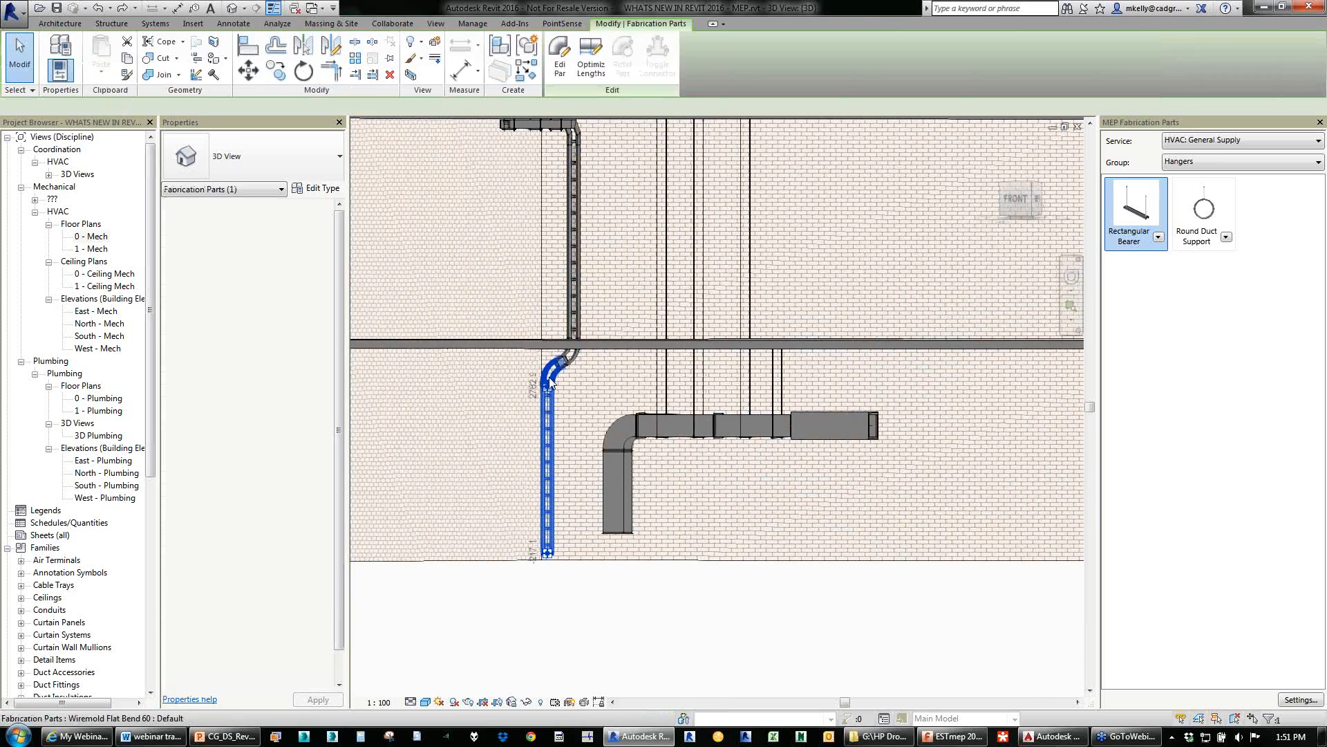
{"action": "left_click", "coordinate": [551, 369]}
{"action": "middle_click_drag", "start_coordinate": [550, 225], "coordinate": [515, 326]}
{"action": "scroll", "coordinate": [516, 324], "scroll_direction": "up", "scroll_amount": 3}
{"action": "middle_click_drag", "start_coordinate": [462, 156], "coordinate": [518, 275]}
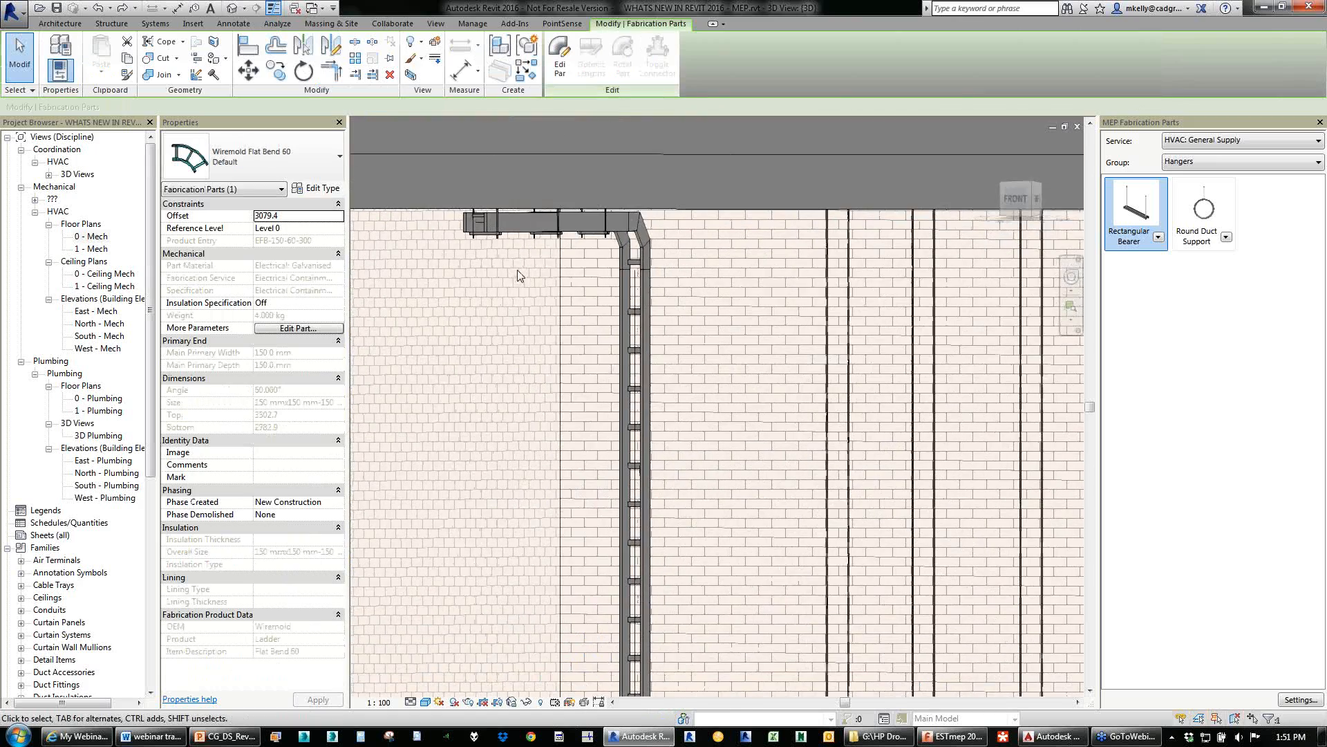
{"action": "left_click", "coordinate": [554, 237]}
{"action": "left_click_drag", "start_coordinate": [554, 239], "coordinate": [603, 242]}
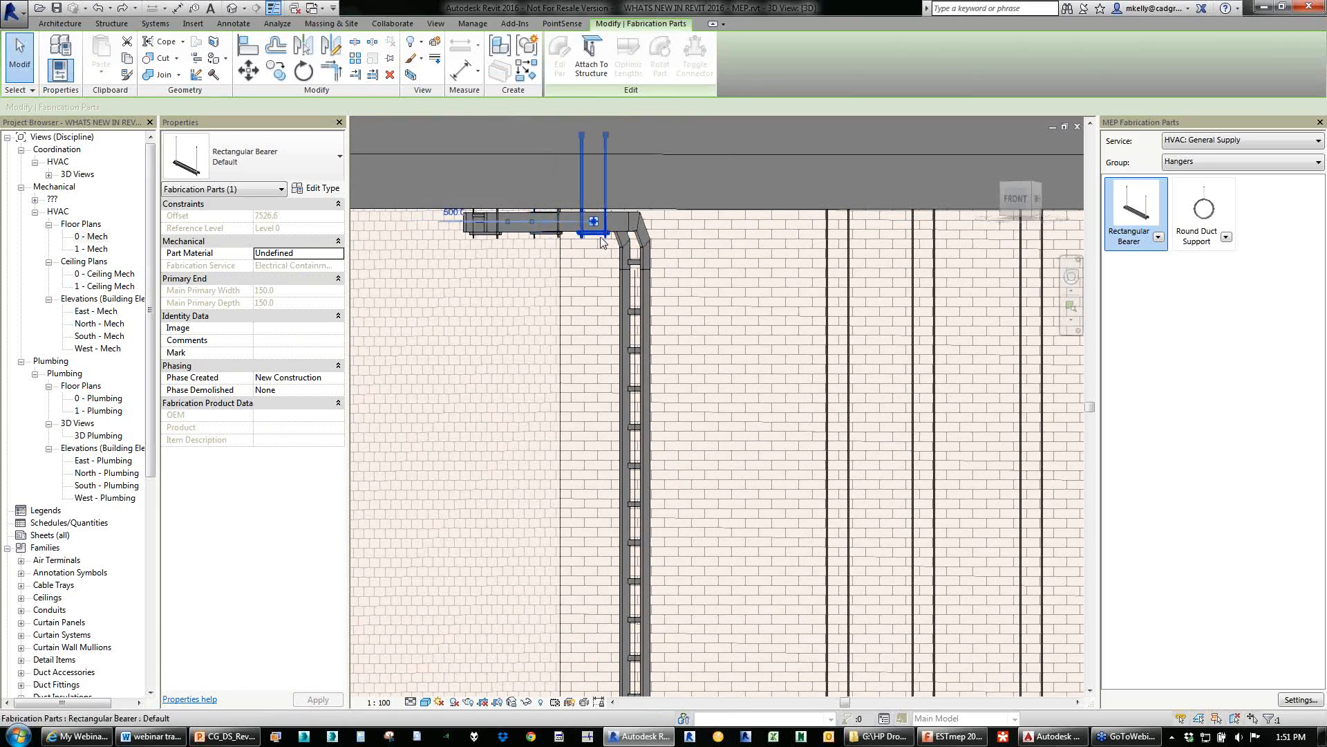
{"action": "scroll", "coordinate": [600, 238], "scroll_direction": "down", "scroll_amount": 2}
{"action": "left_click", "coordinate": [536, 232]}
{"action": "scroll", "coordinate": [541, 298], "scroll_direction": "down", "scroll_amount": 6}
{"action": "left_click", "coordinate": [428, 192]}
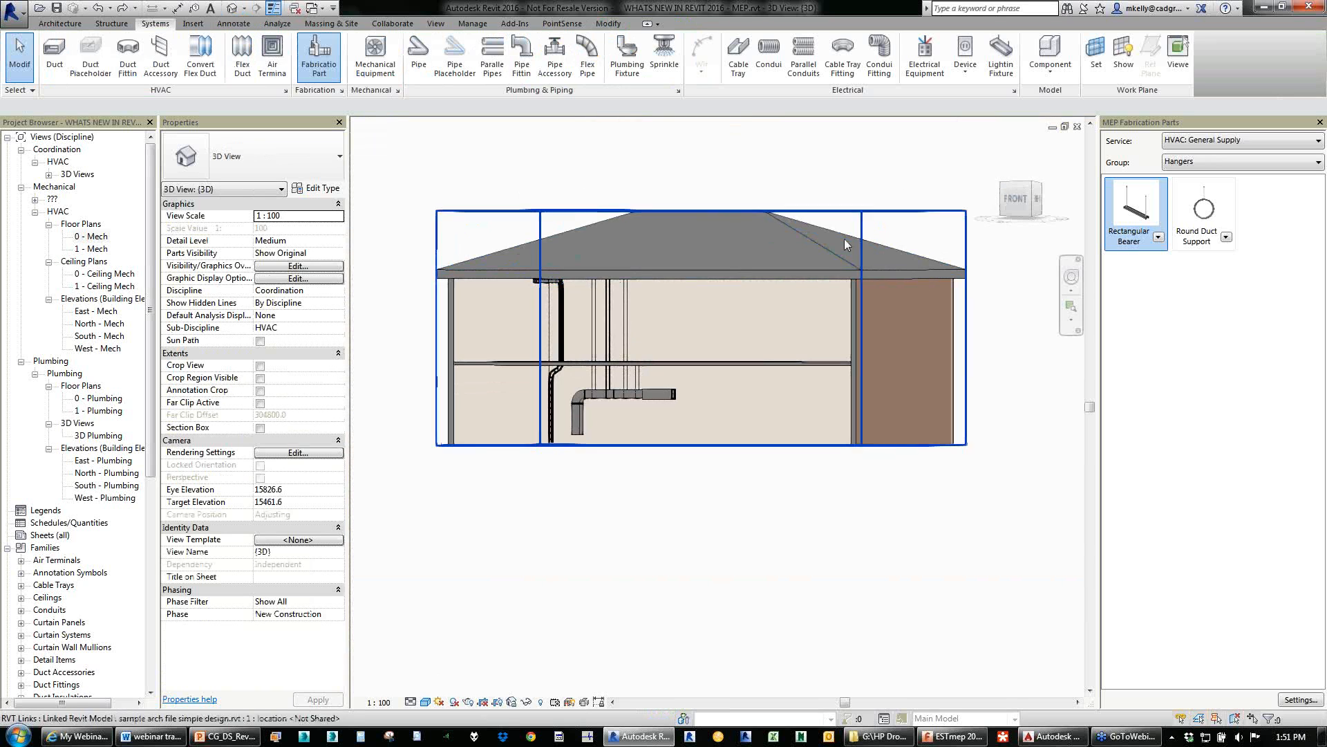
Select the whole model and filter the selection to Fabrication Parts only, excluding RVT Links.
{"action": "scroll", "coordinate": [620, 211], "scroll_direction": "down", "scroll_amount": 2}
{"action": "left_click_drag", "start_coordinate": [448, 162], "coordinate": [1038, 563]}
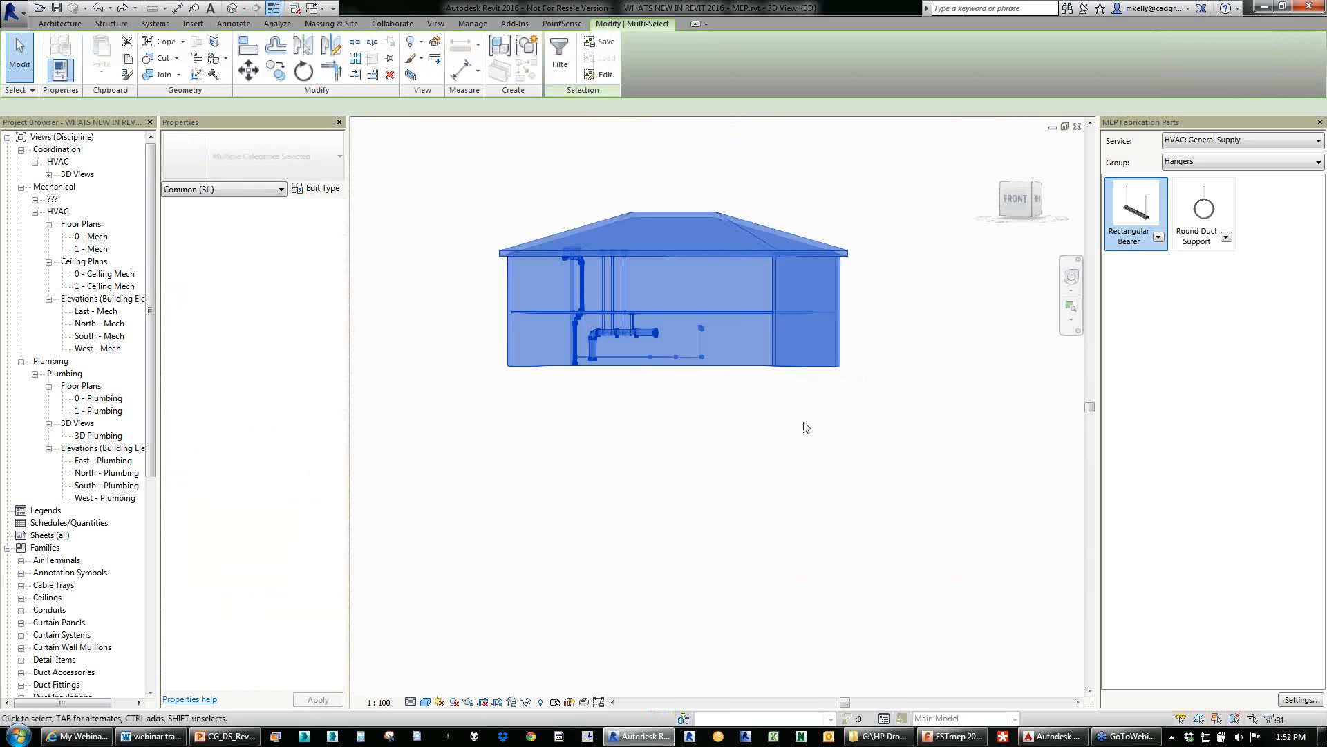
{"action": "left_click", "coordinate": [560, 69]}
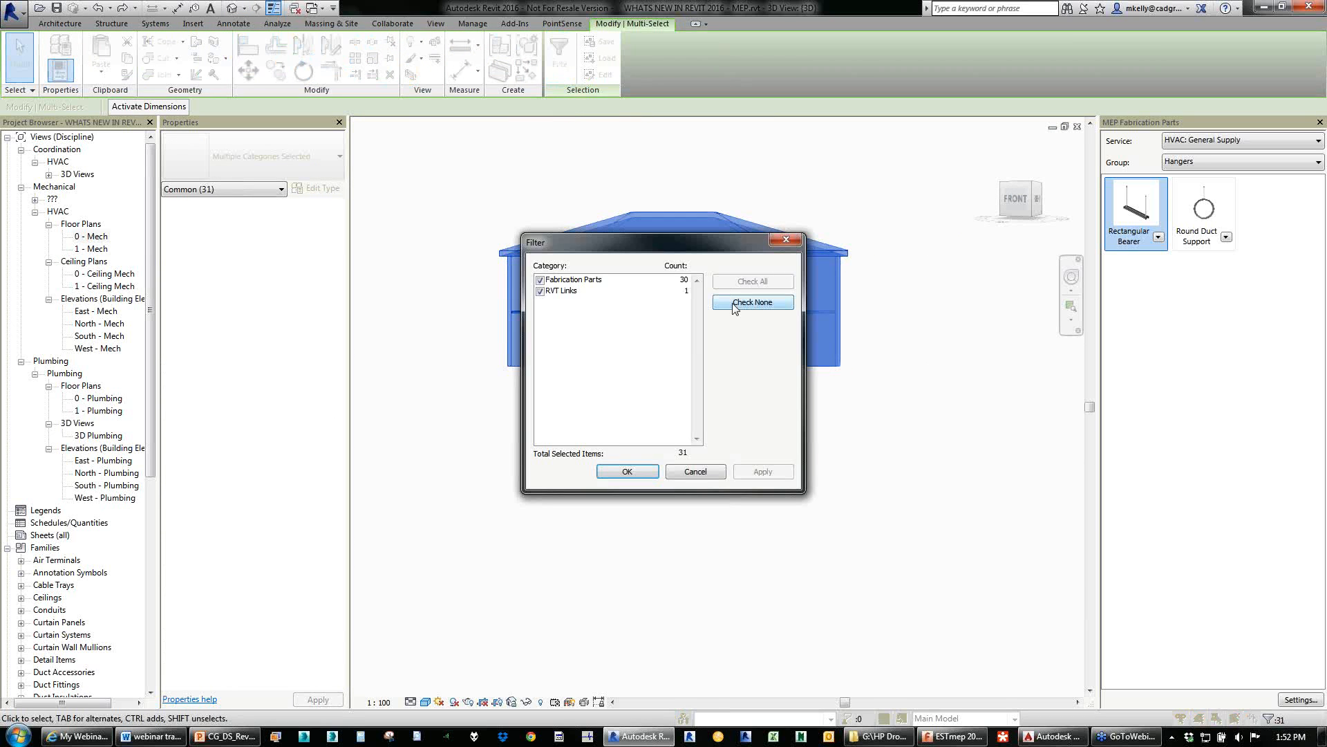
{"action": "left_click", "coordinate": [540, 291]}
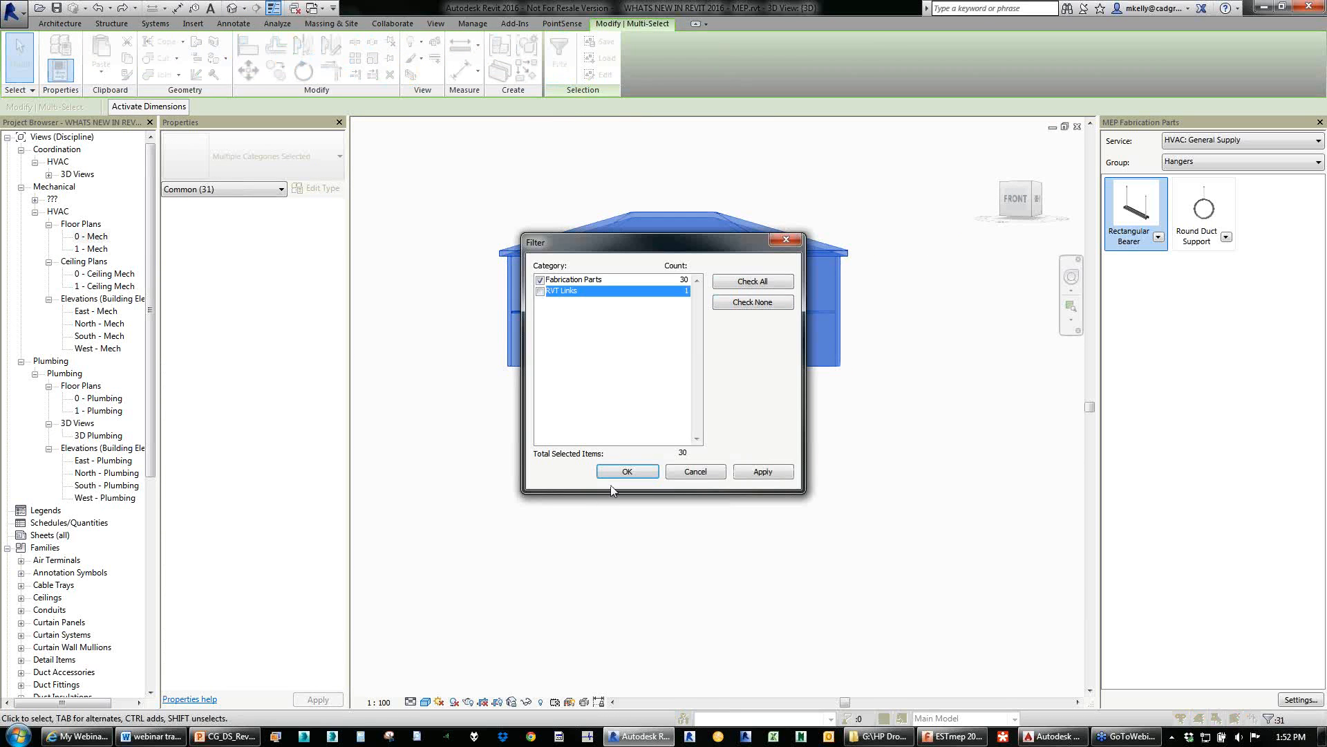
{"action": "left_click", "coordinate": [628, 472]}
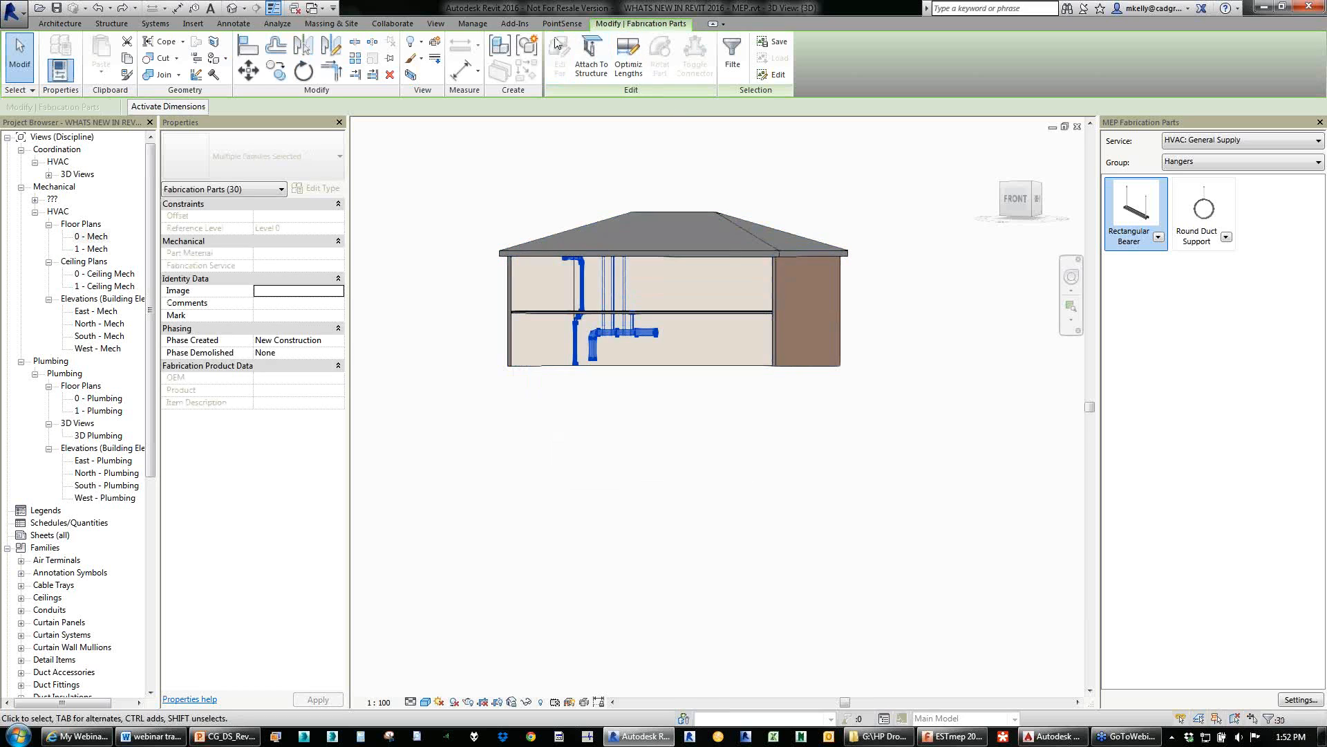
Export the selected parts as an Autodesk Fabrication job file, overwriting WHATS NEW IN REVIT 2016 - MEP 1.MAJ on the desktop.
{"action": "left_click", "coordinate": [514, 24]}
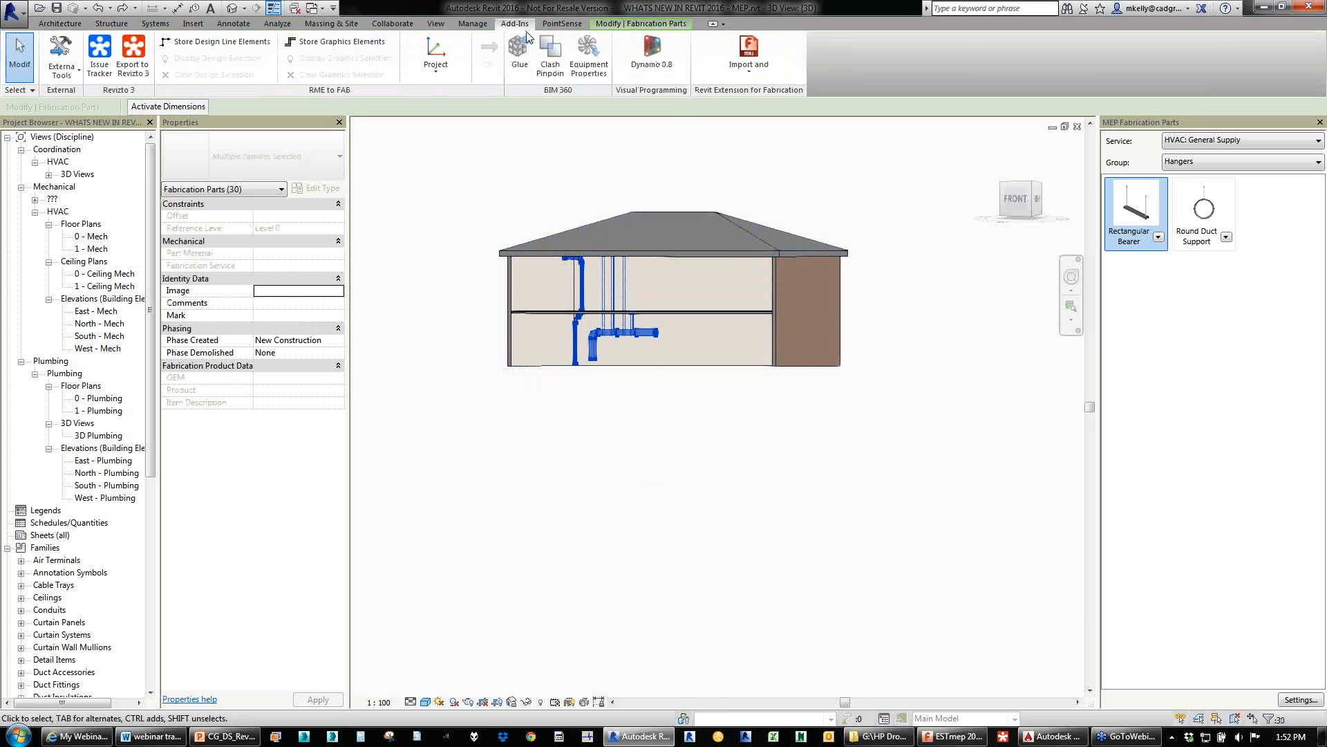
{"action": "left_click", "coordinate": [738, 76]}
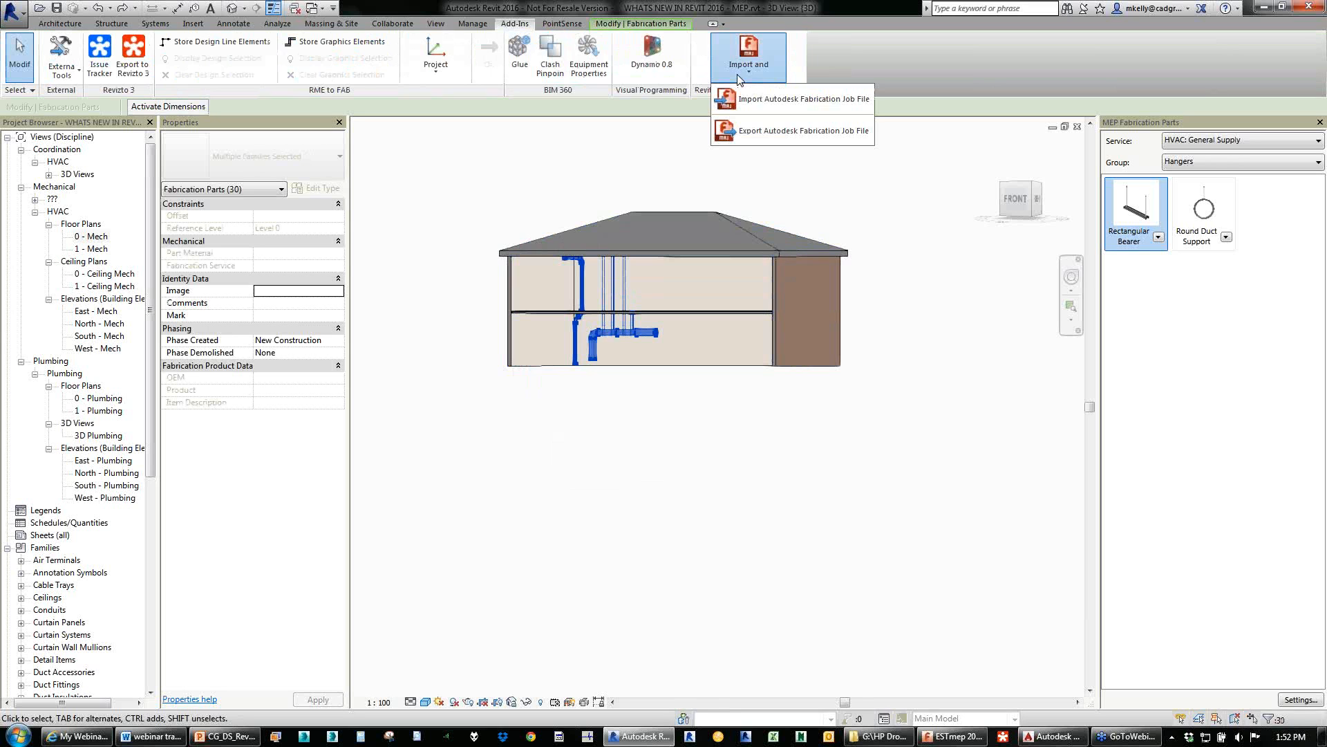
{"action": "left_click", "coordinate": [755, 131]}
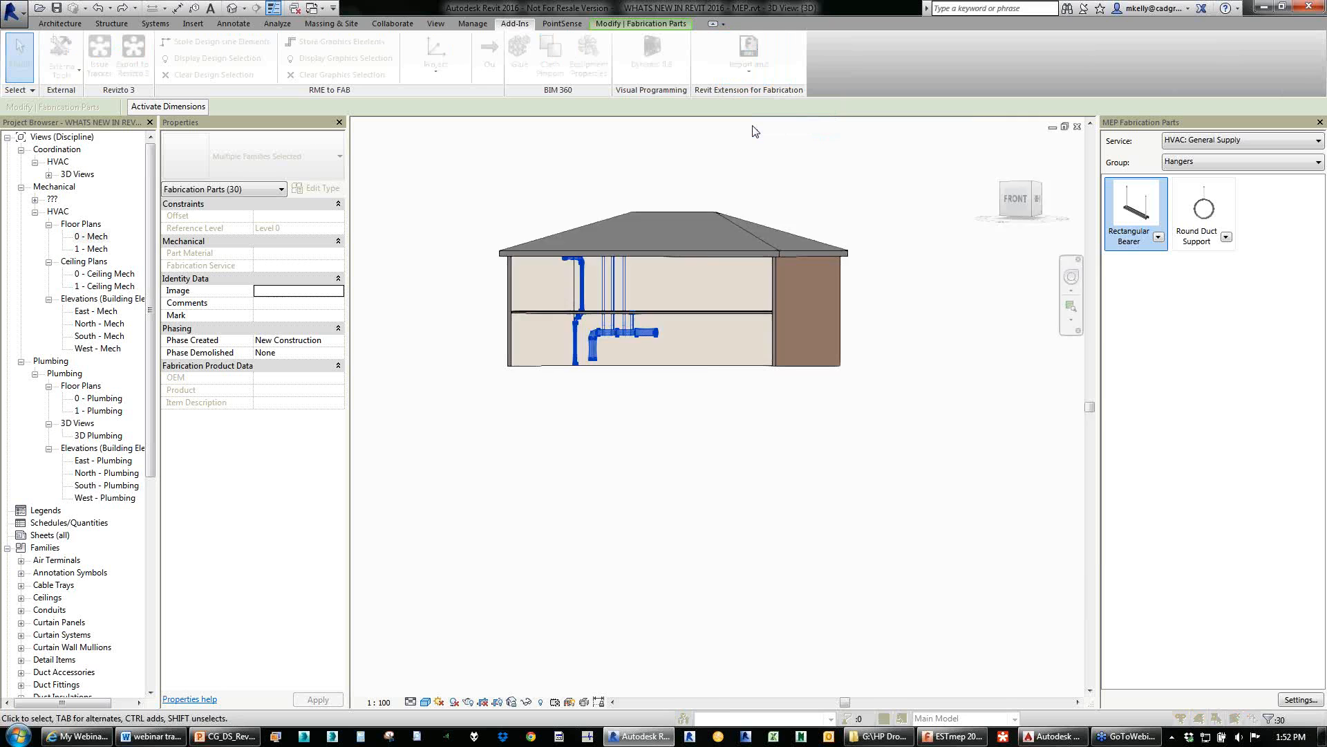
{"action": "left_click", "coordinate": [731, 301]}
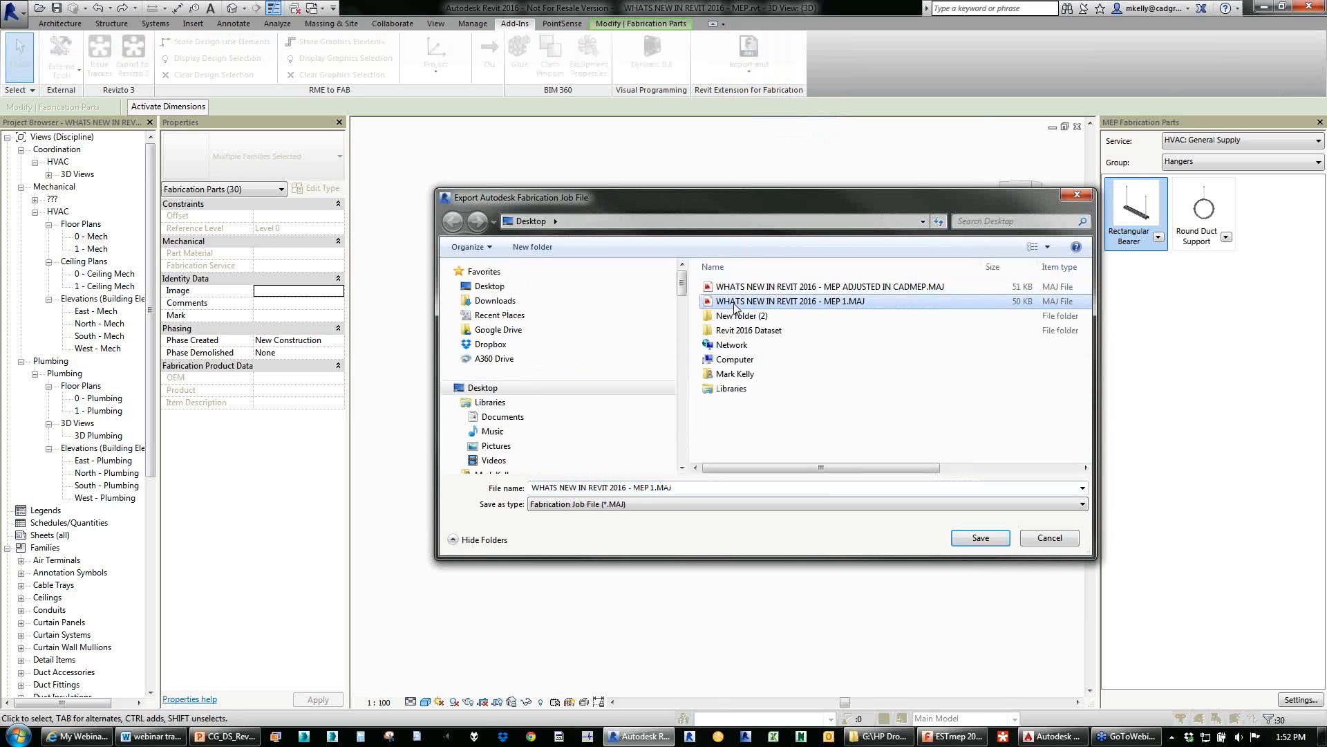
{"action": "left_click", "coordinate": [983, 538]}
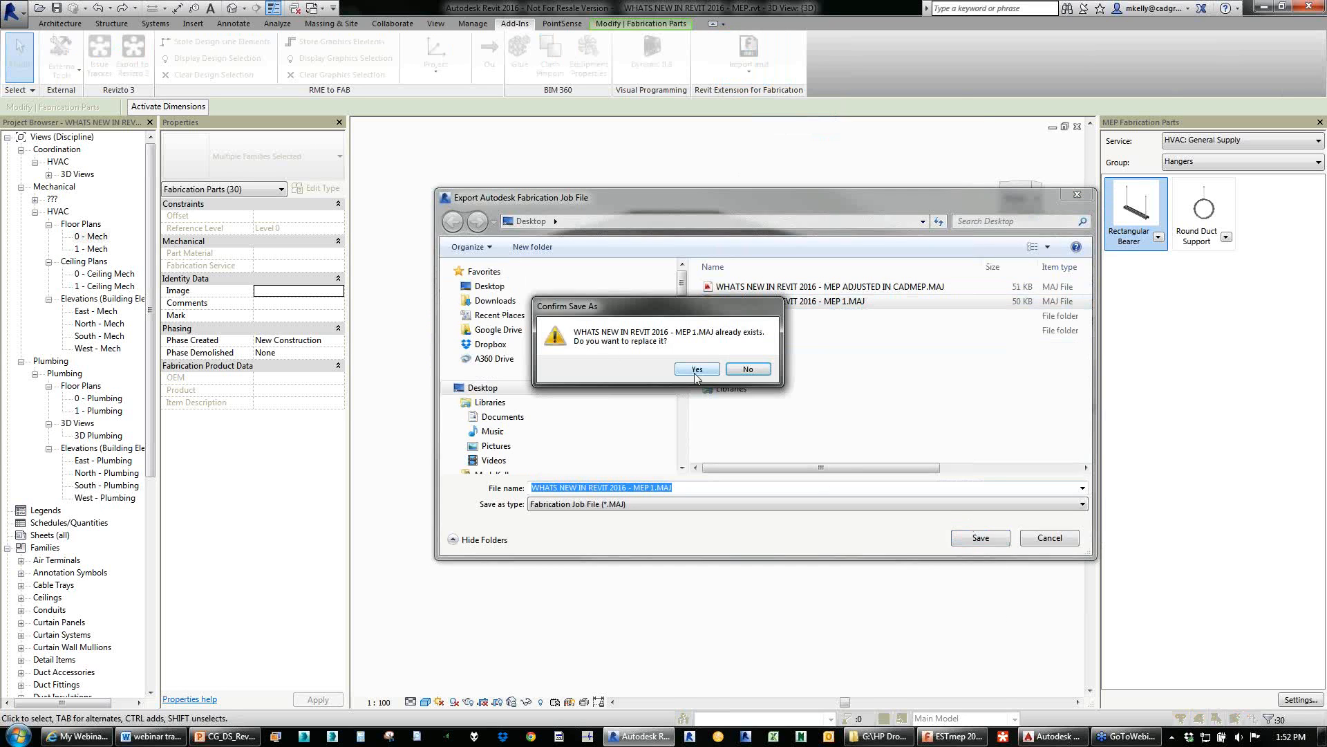
{"action": "left_click", "coordinate": [697, 370]}
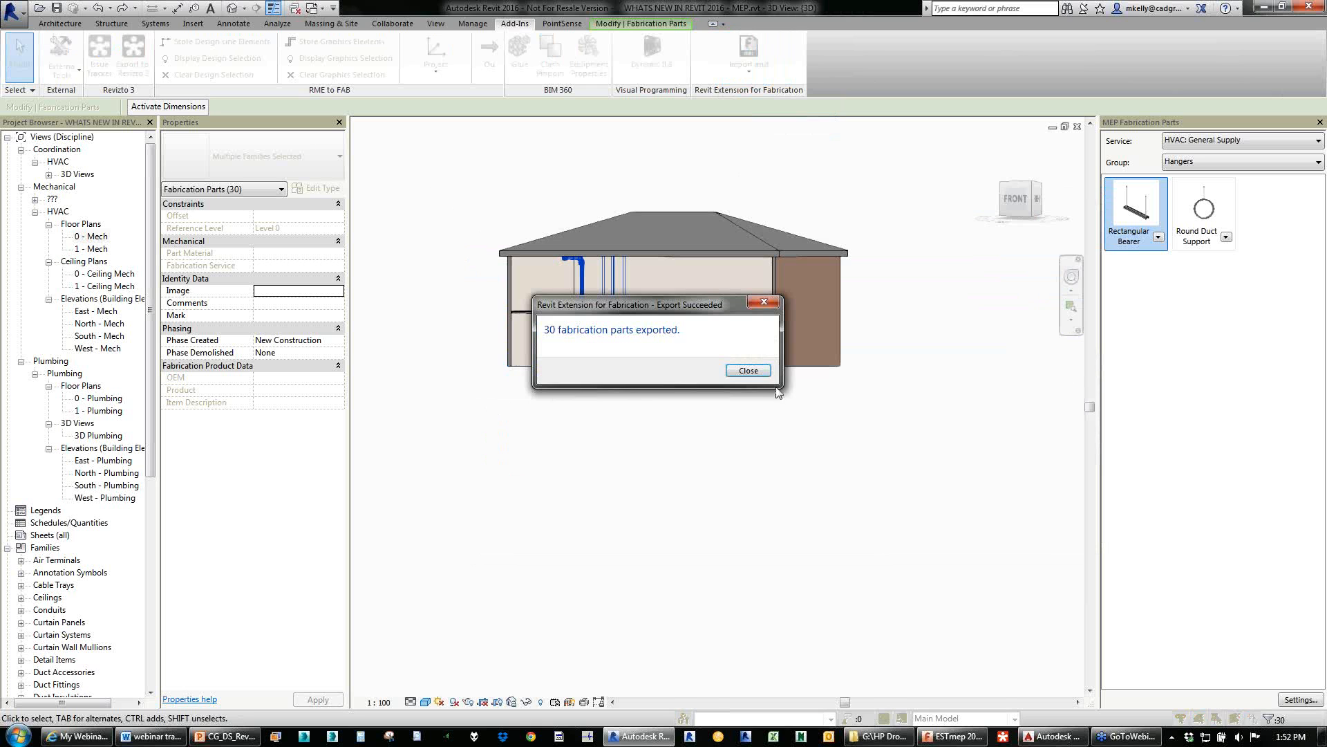
{"action": "left_click", "coordinate": [748, 370]}
Switch to ESTmep 2016, open the recent job WHATS NEW IN REVIT 2016 - MEP 1, and display it in SW Isometric.
{"action": "left_click", "coordinate": [1266, 7]}
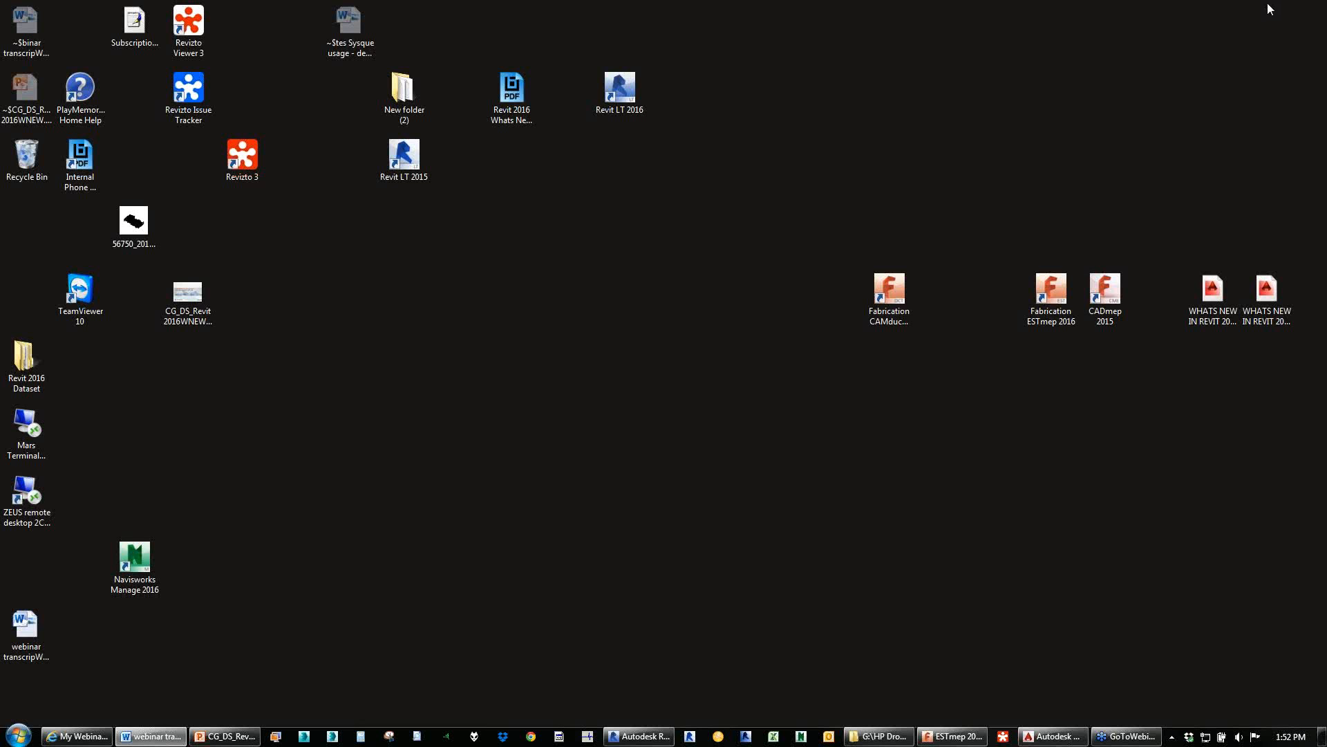
{"action": "left_click", "coordinate": [956, 736]}
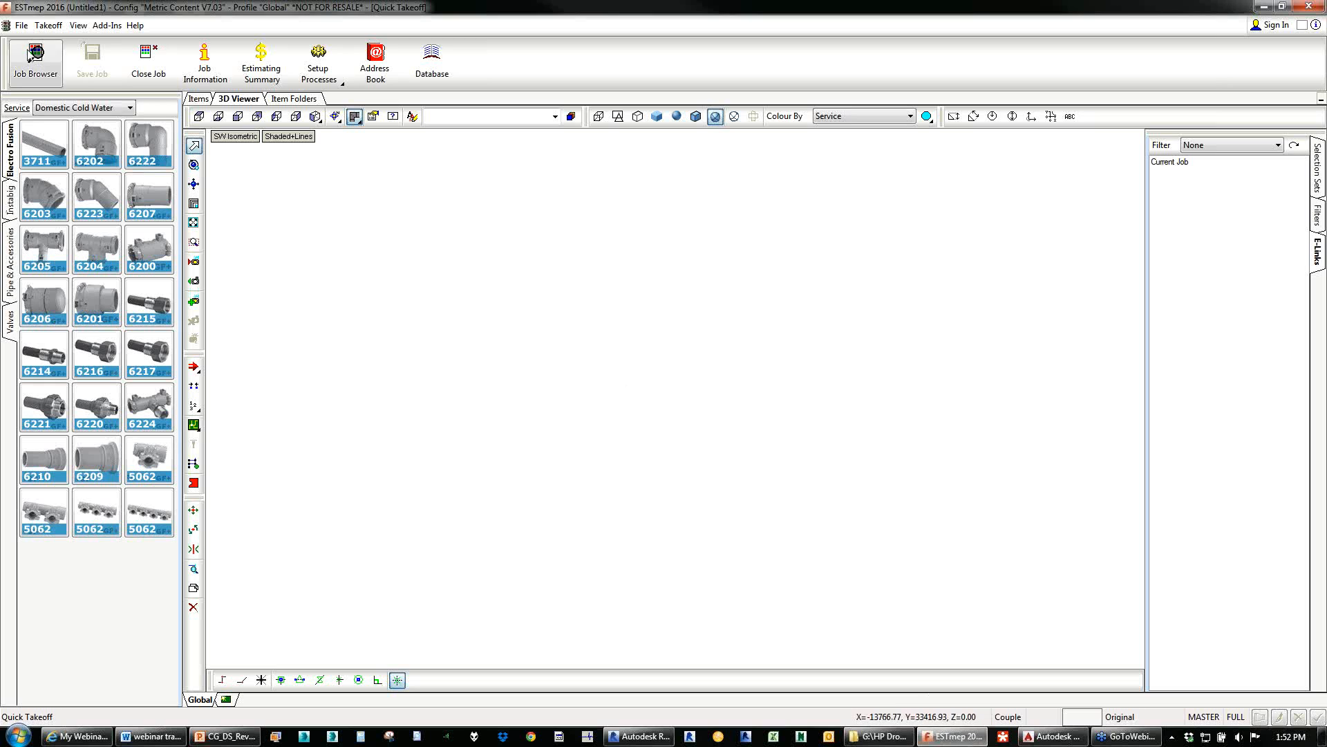
{"action": "left_click", "coordinate": [36, 61]}
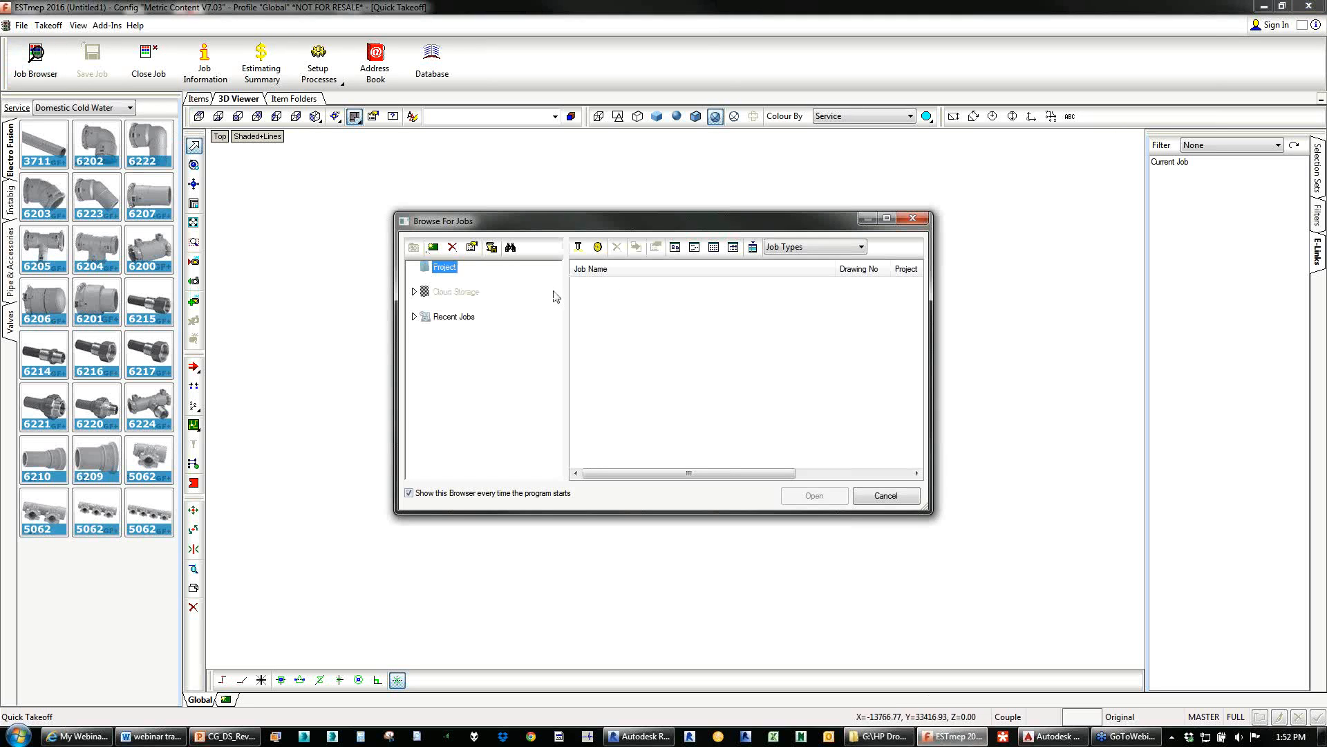
{"action": "left_click", "coordinate": [451, 317]}
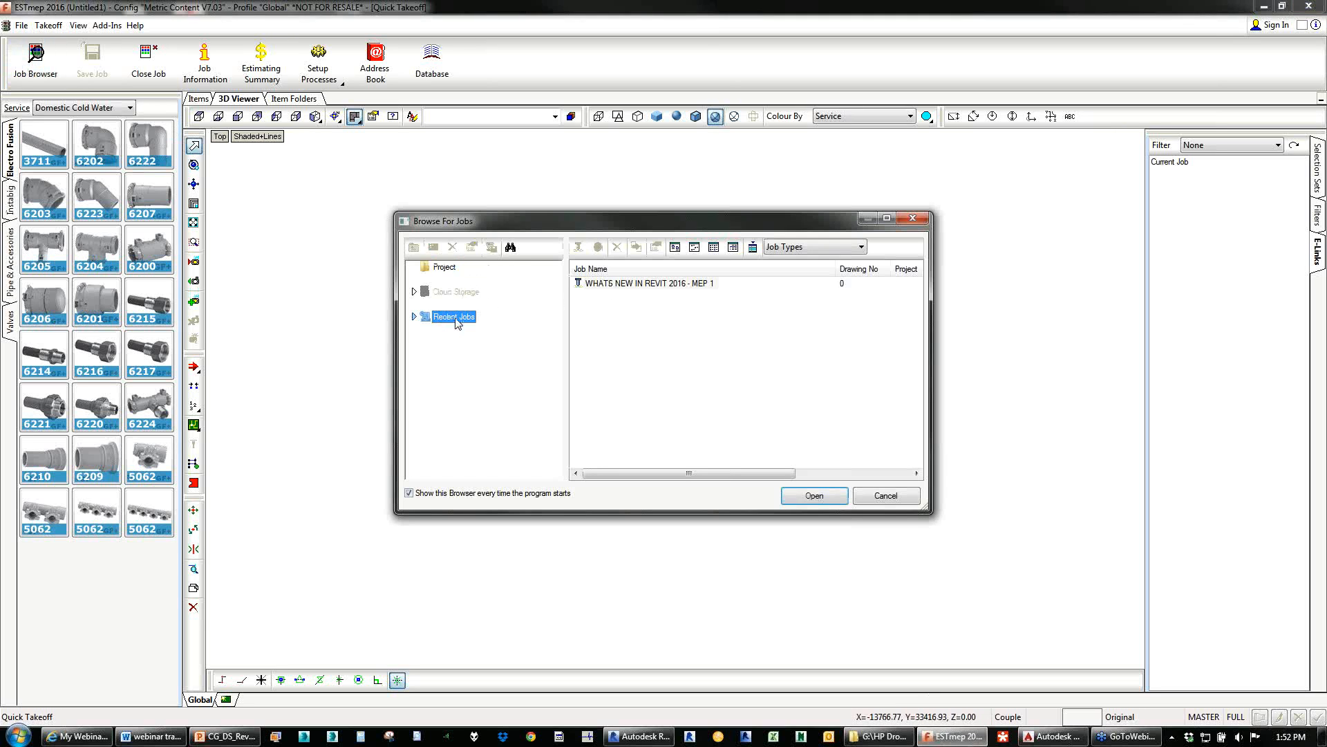
{"action": "double_click", "coordinate": [674, 284]}
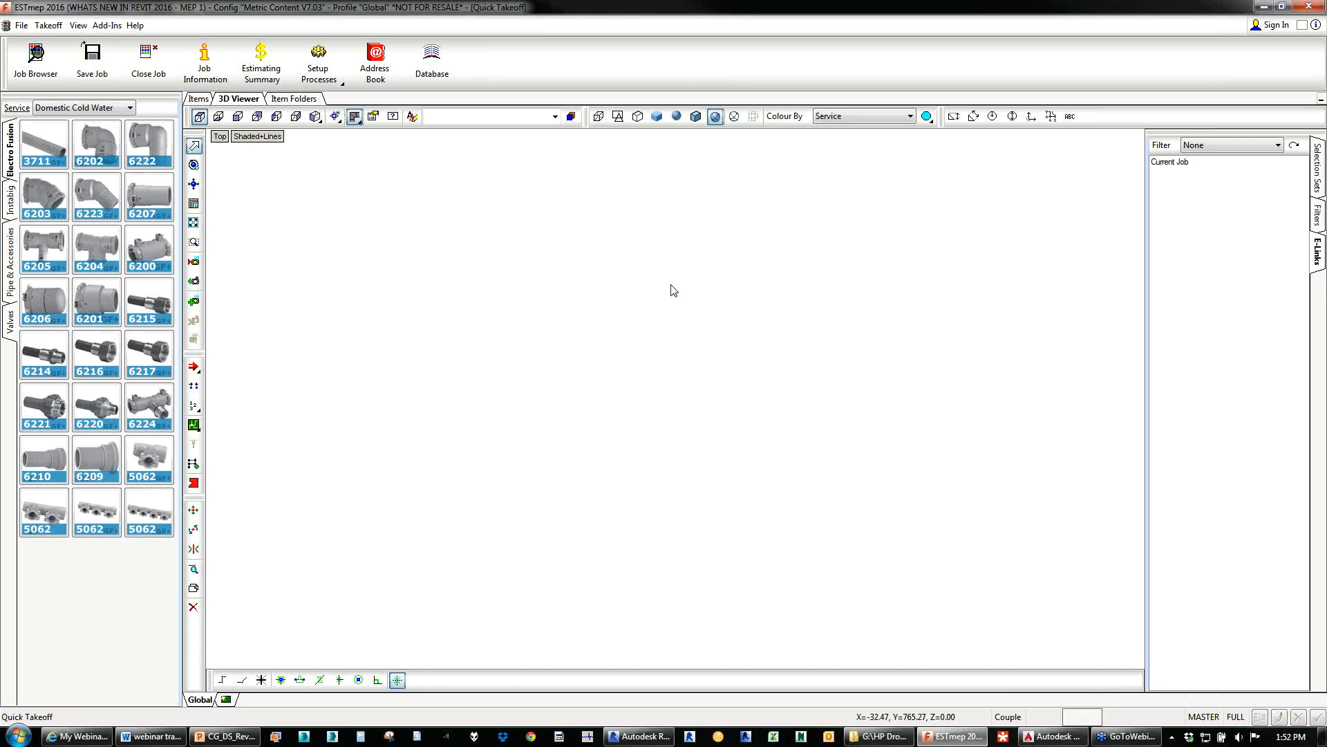
{"action": "left_click", "coordinate": [315, 116]}
{"action": "scroll", "coordinate": [554, 509], "scroll_direction": "up", "scroll_amount": 3}
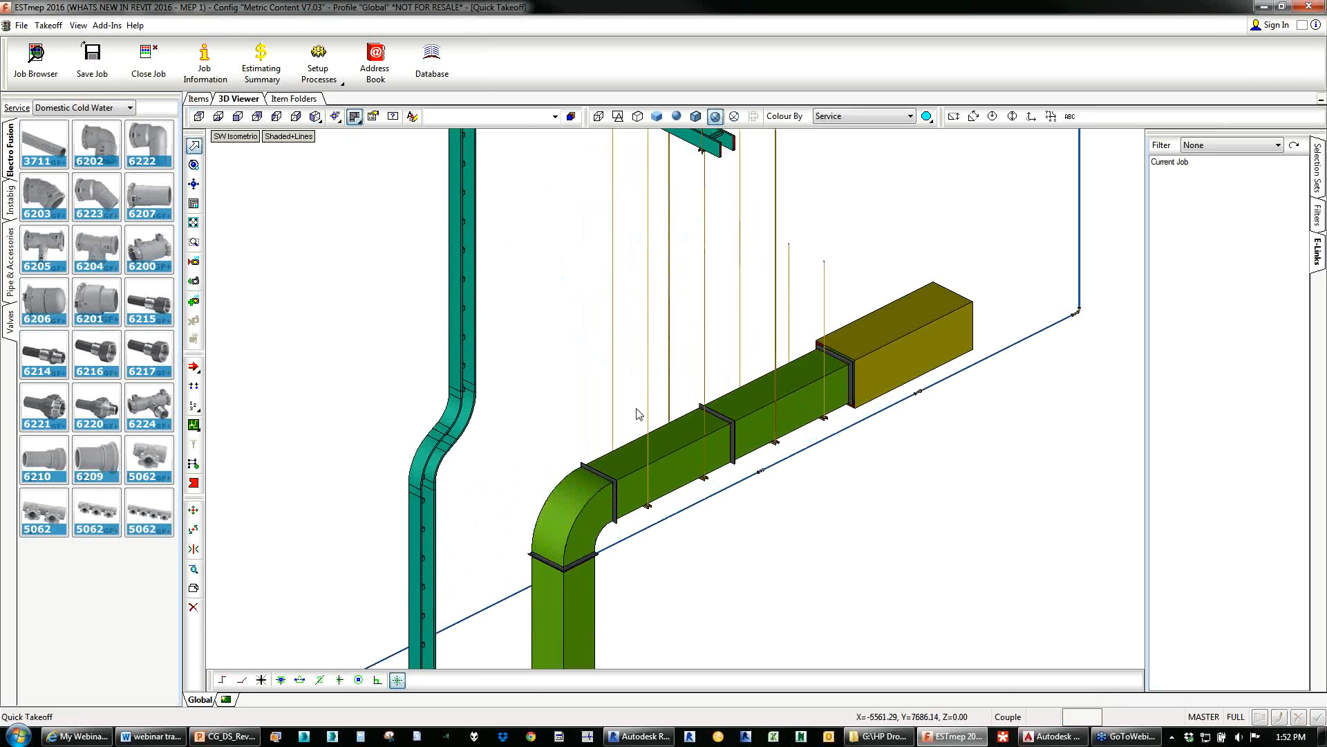
Review the job's Estimating Summary with its material, fabrication and installation costs per group.
{"action": "left_click", "coordinate": [261, 64]}
{"action": "left_click_drag", "start_coordinate": [460, 210], "coordinate": [253, 164]}
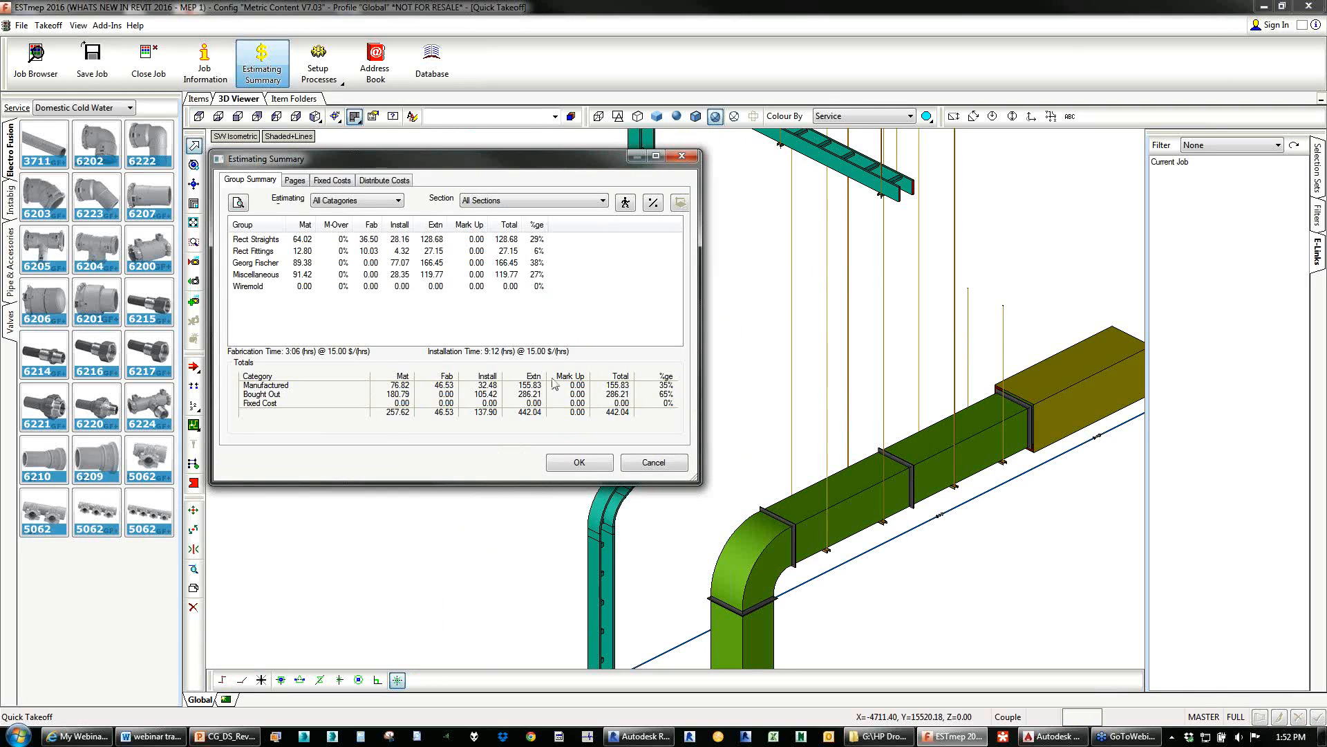
{"action": "left_click", "coordinate": [585, 463]}
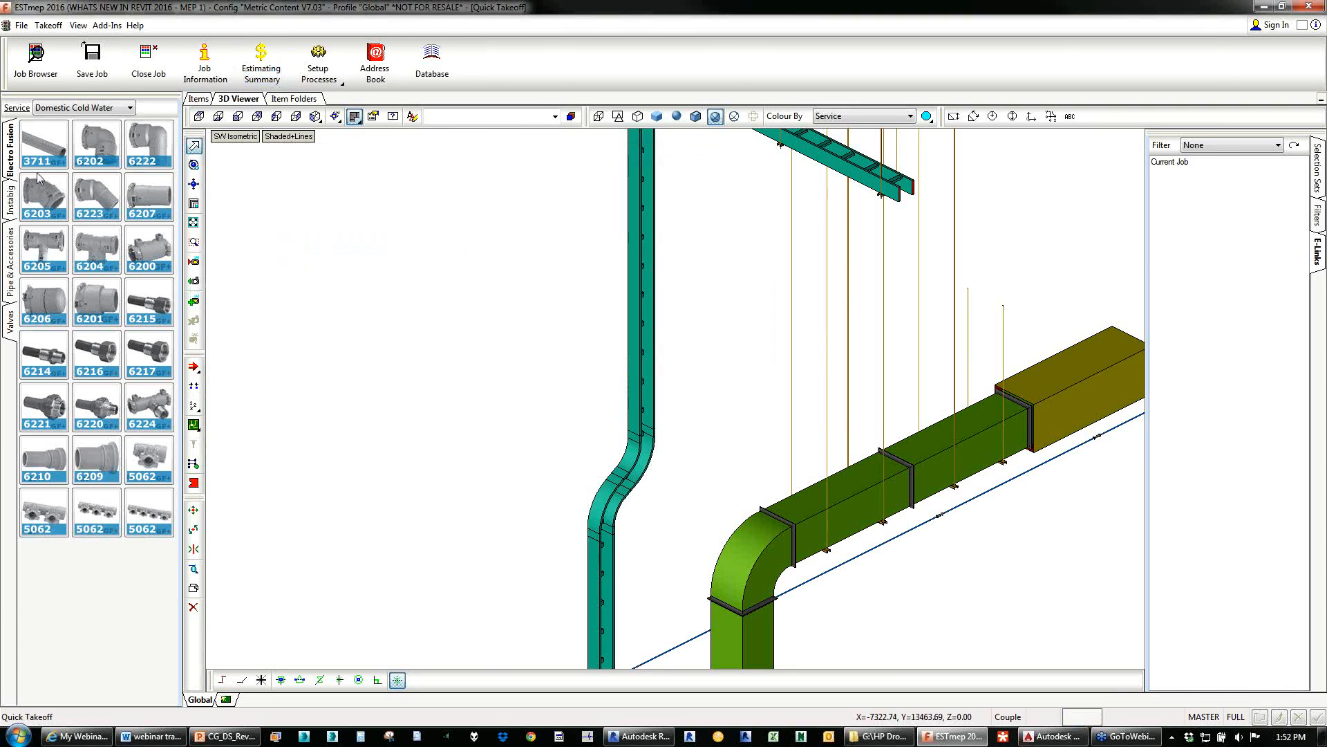
Preview the preselected print reports for the job, from the Part Worksheet through to the Spool Summary, and close the preview.
{"action": "left_click", "coordinate": [22, 26]}
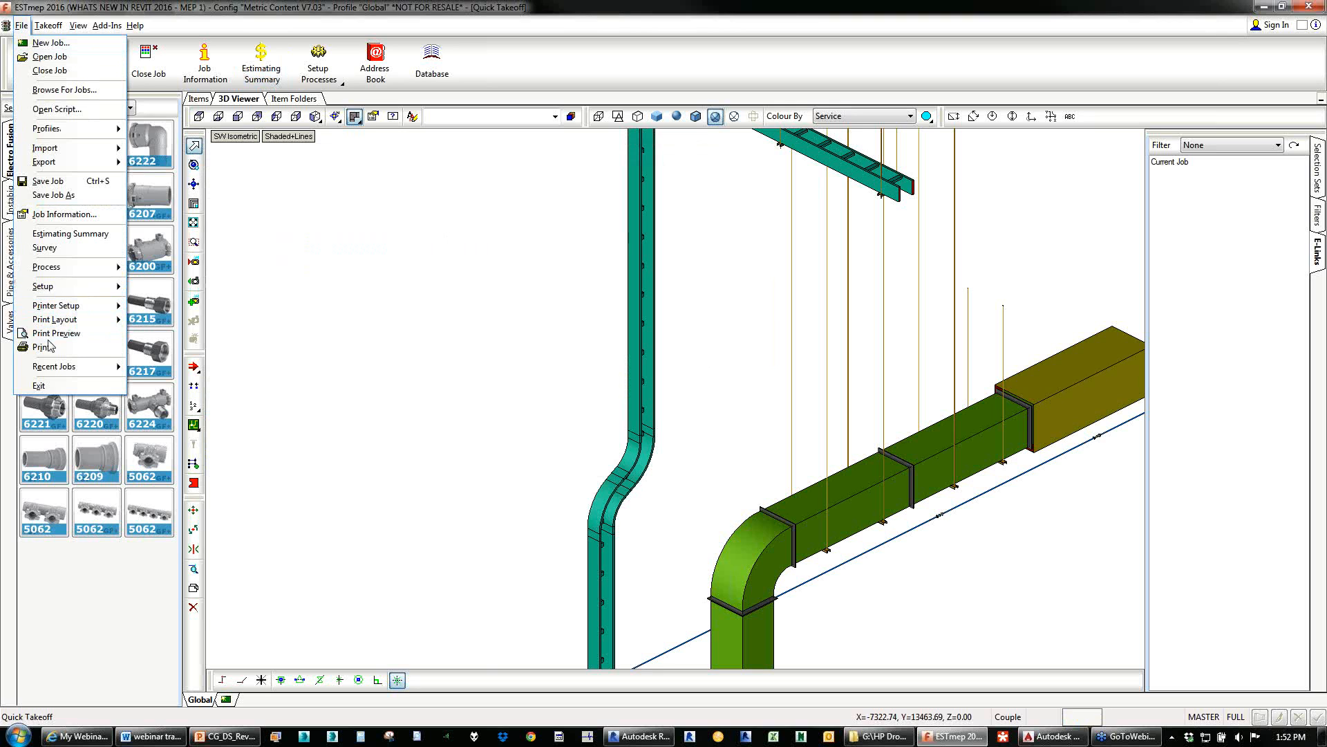
{"action": "left_click", "coordinate": [56, 334]}
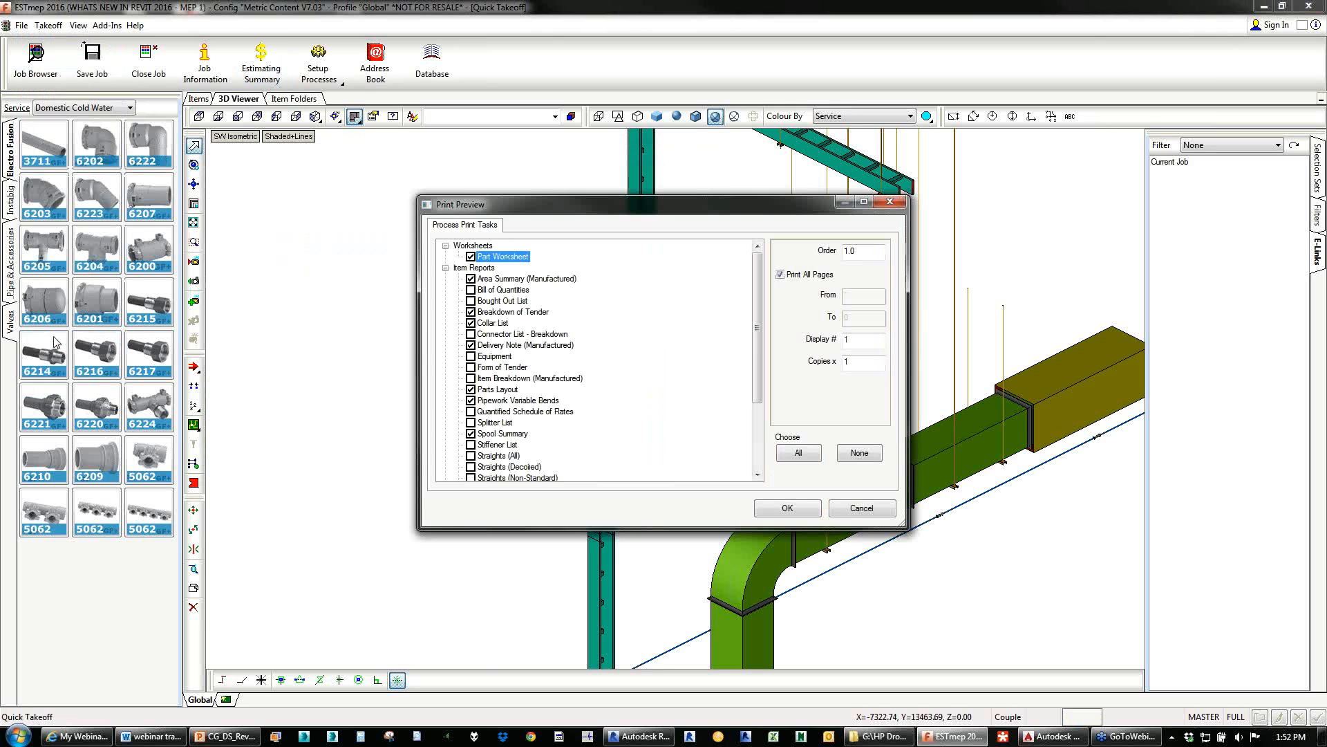
{"action": "left_click", "coordinate": [789, 511]}
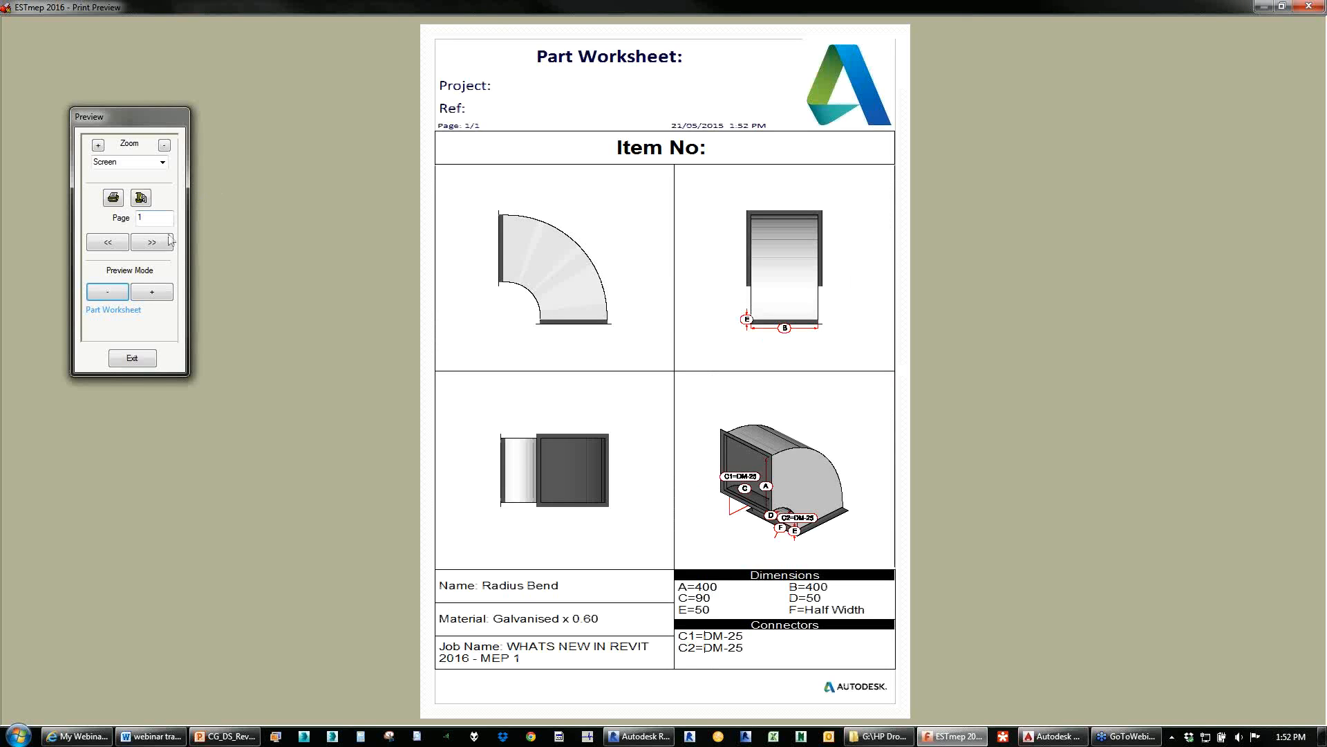
{"action": "left_click", "coordinate": [152, 291]}
{"action": "left_click", "coordinate": [153, 291]}
{"action": "left_click", "coordinate": [152, 291]}
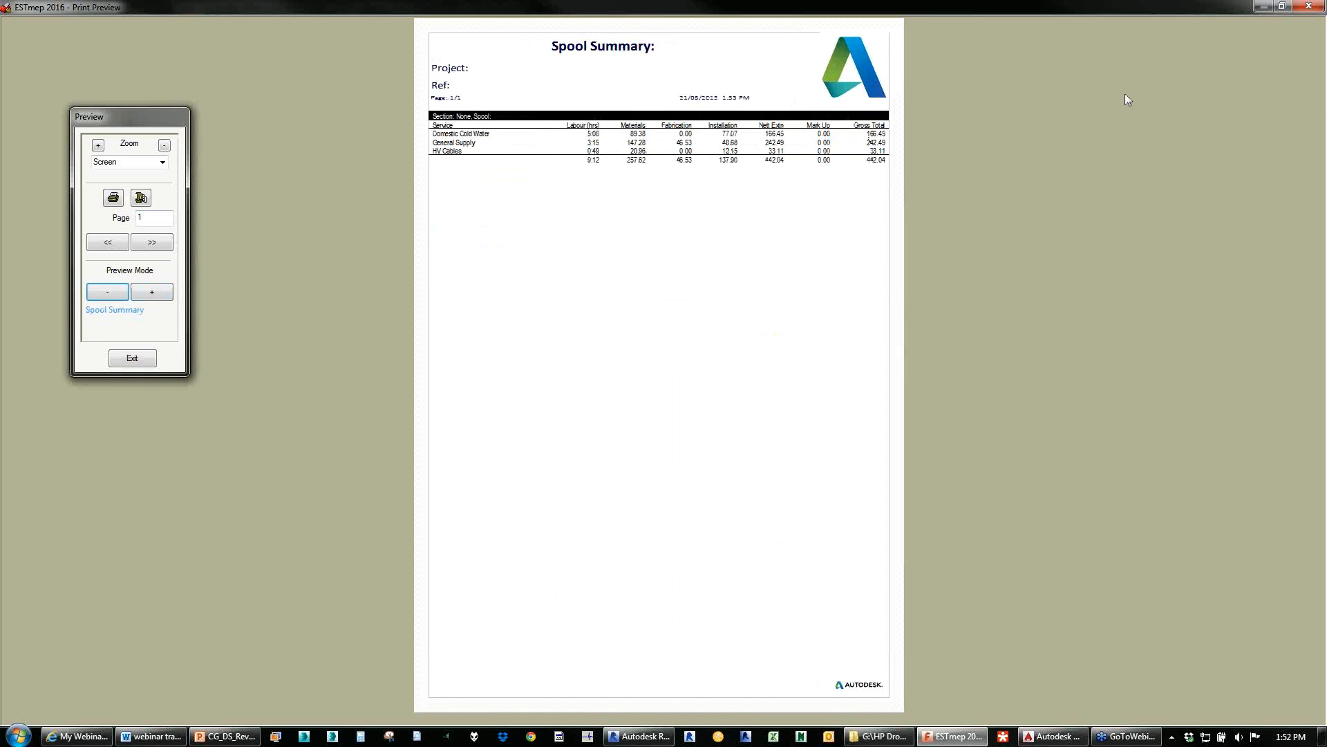
{"action": "left_click", "coordinate": [1309, 7]}
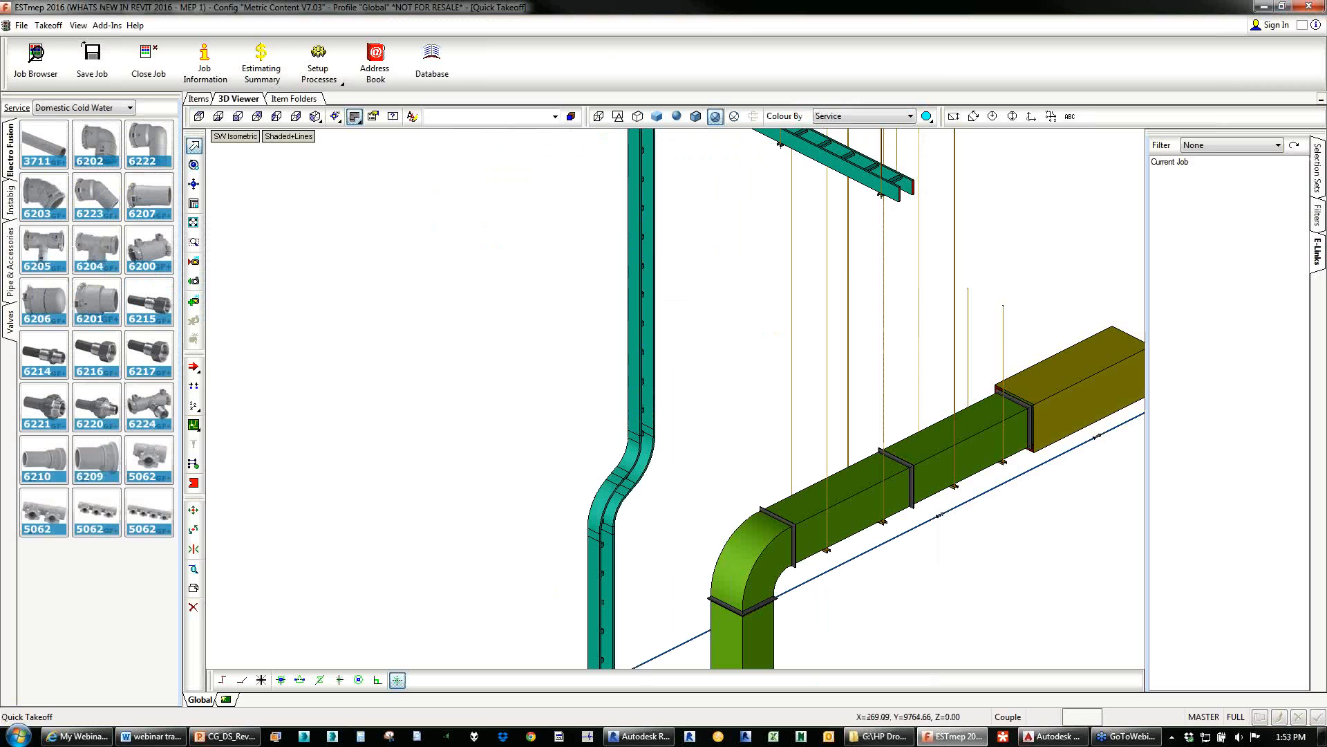
Close ESTmep without saving the job and switch to AutoCAD with the CADmep fabrication palette.
{"action": "left_click", "coordinate": [1304, 7]}
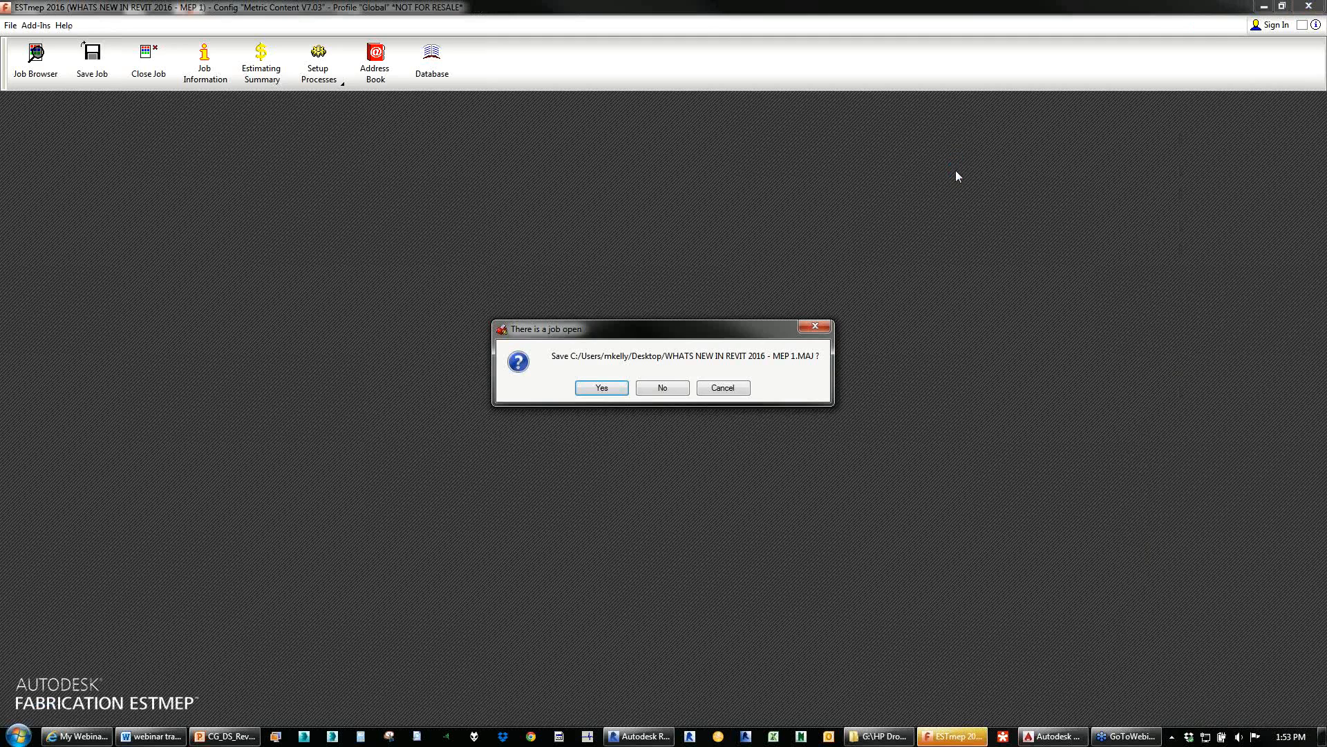
{"action": "left_click", "coordinate": [664, 389]}
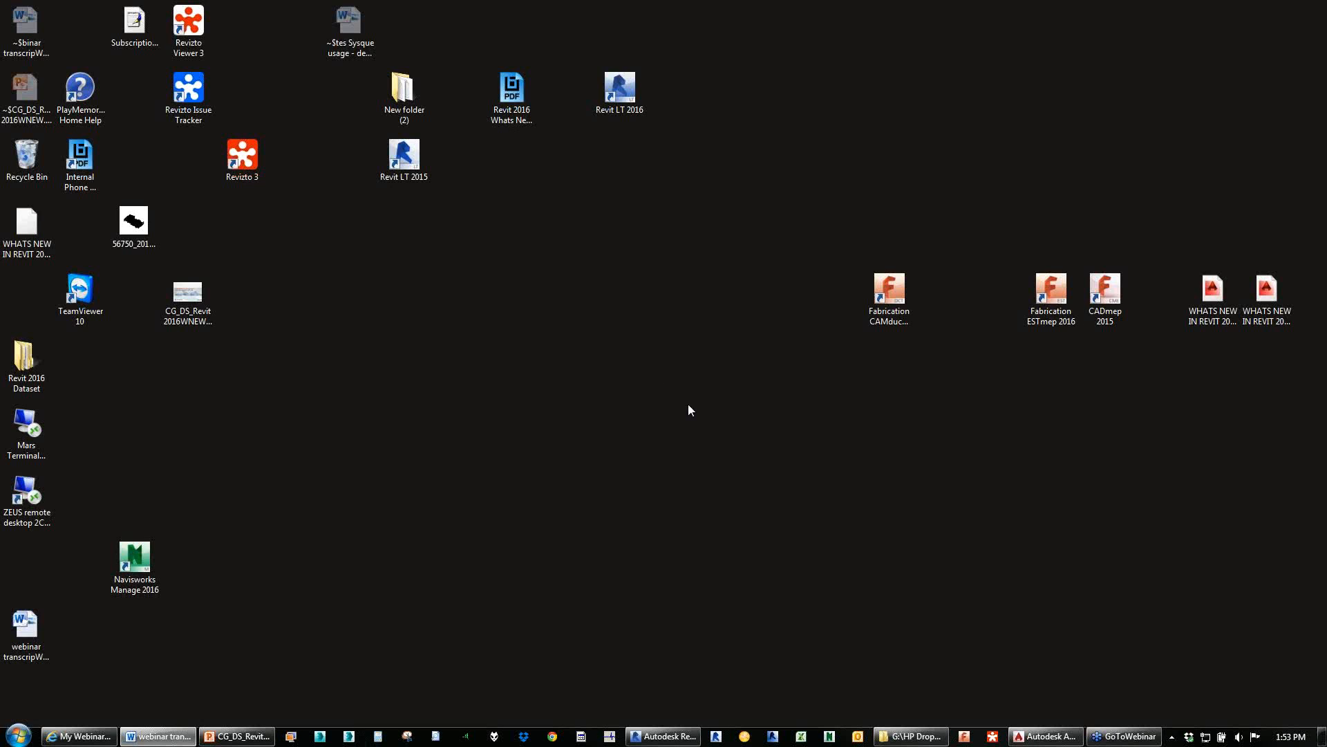
{"action": "left_click", "coordinate": [1046, 663]}
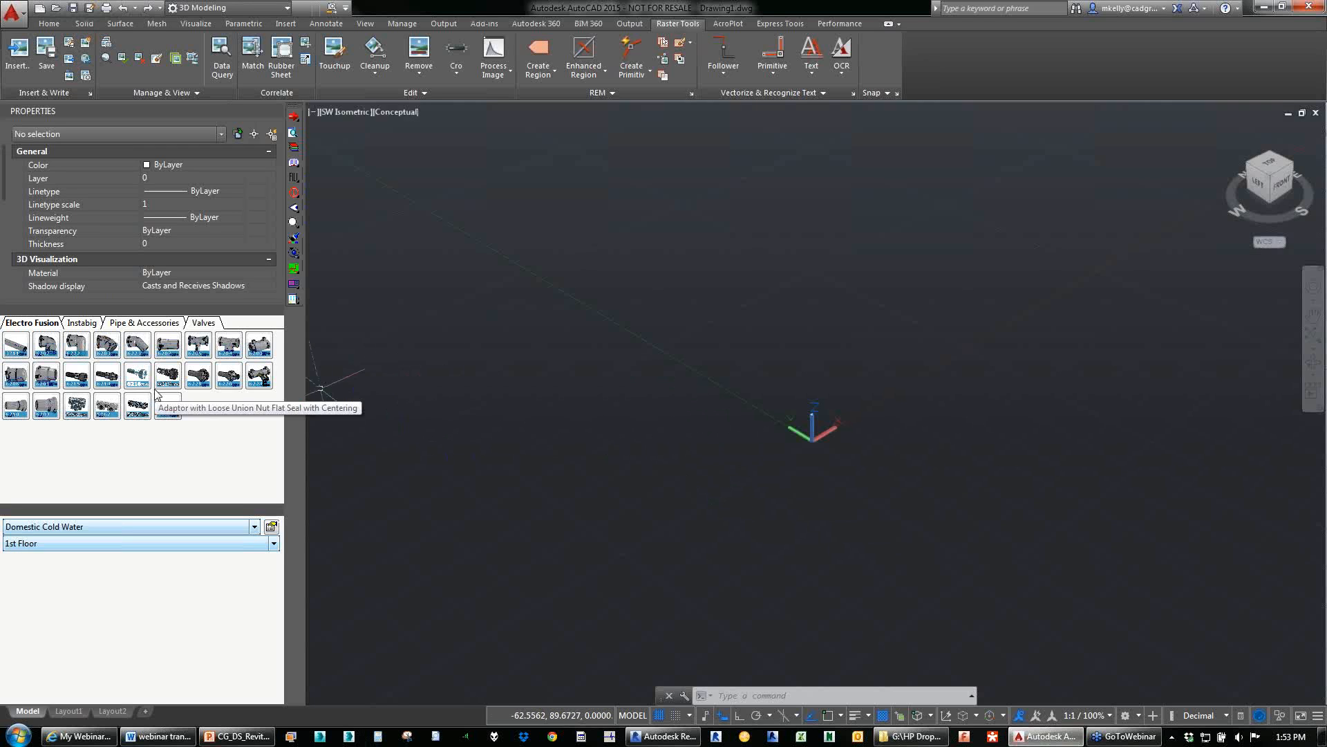
Open the fabrication job WHATS NEW IN REVIT 2016 - MEP 1.MAJ from the desktop with OPENJOB, accepting the preview.
{"action": "middle_click_drag", "start_coordinate": [318, 407], "coordinate": [424, 445]}
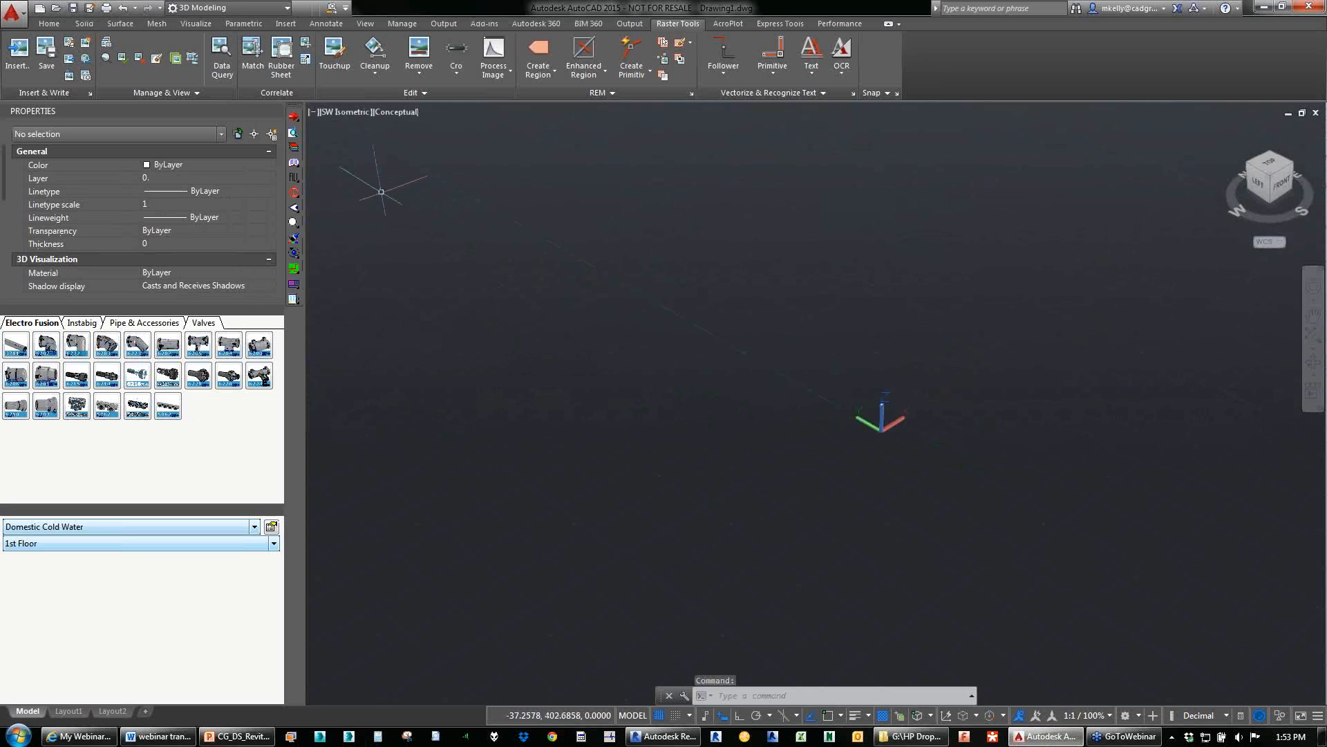
{"action": "type", "text": "openjob"}
{"action": "key", "text": "Return"}
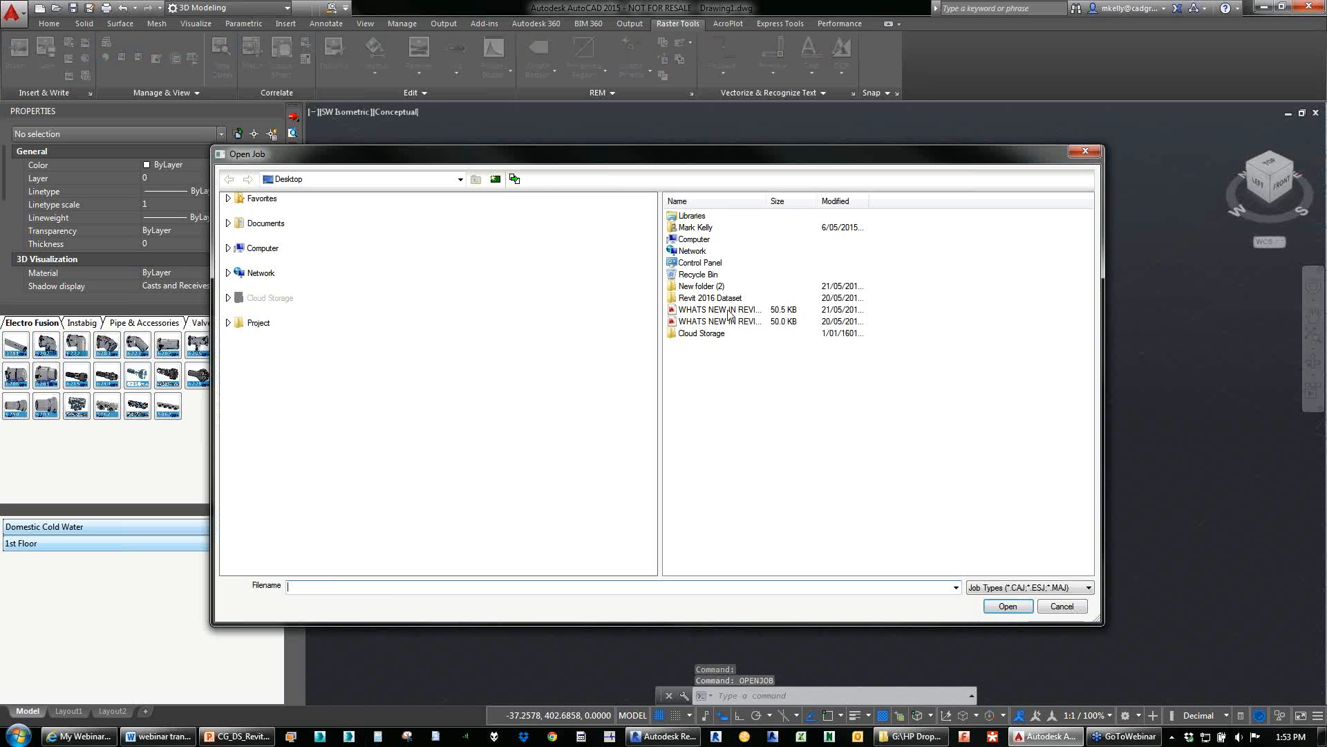
{"action": "left_click", "coordinate": [732, 309]}
{"action": "left_click_drag", "start_coordinate": [767, 201], "coordinate": [962, 202]}
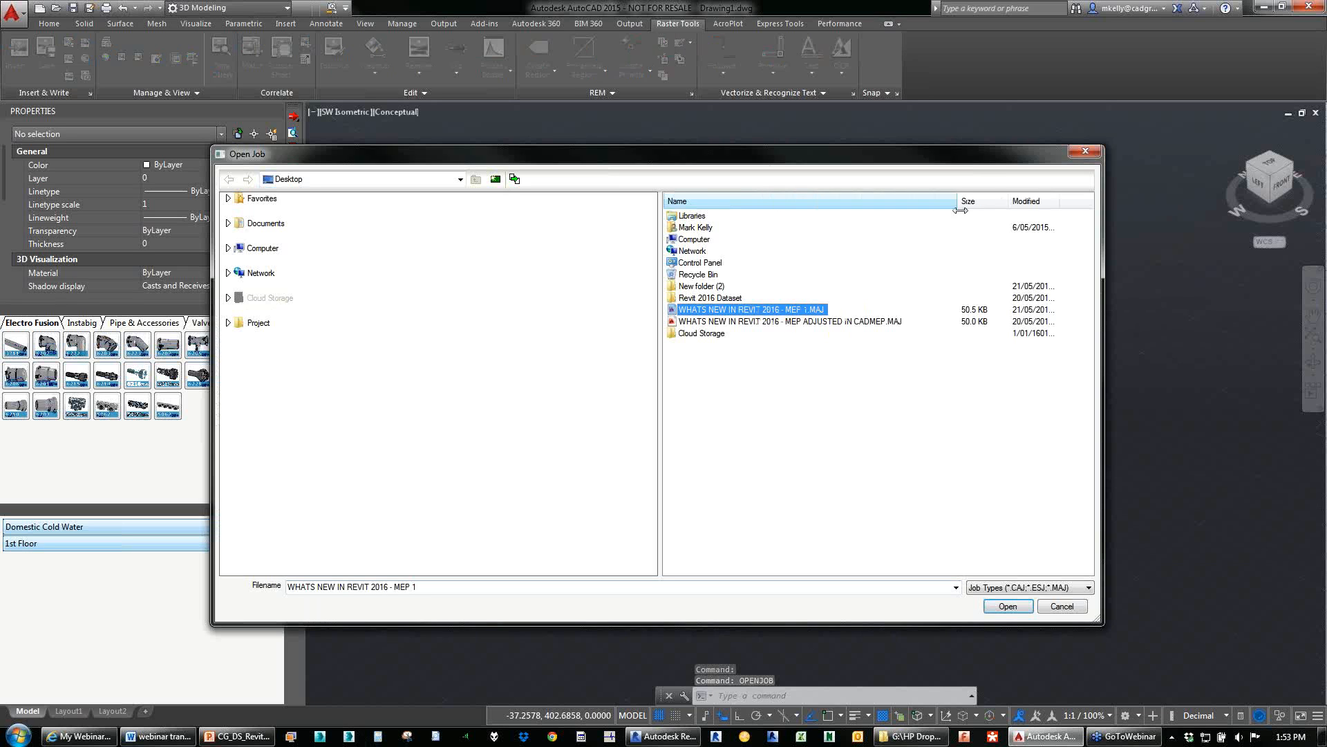
{"action": "double_click", "coordinate": [796, 309]}
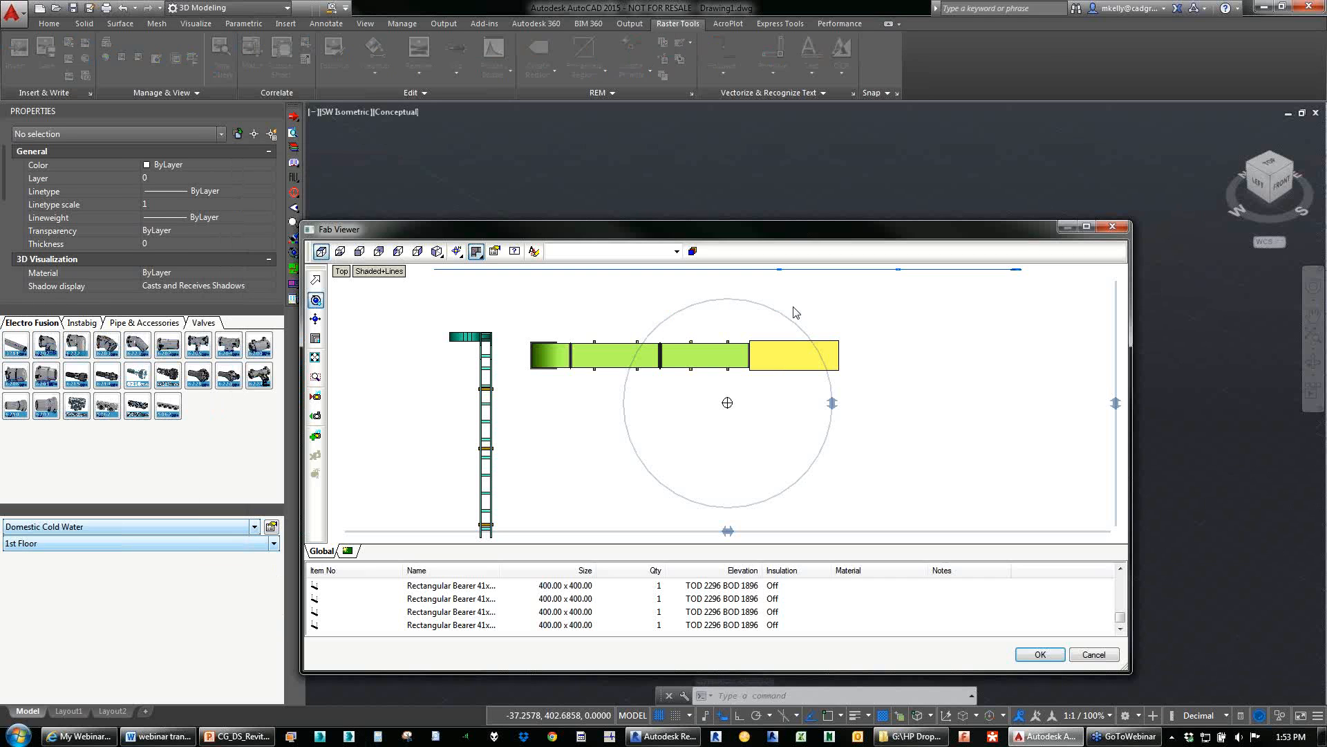
{"action": "left_click", "coordinate": [1040, 655]}
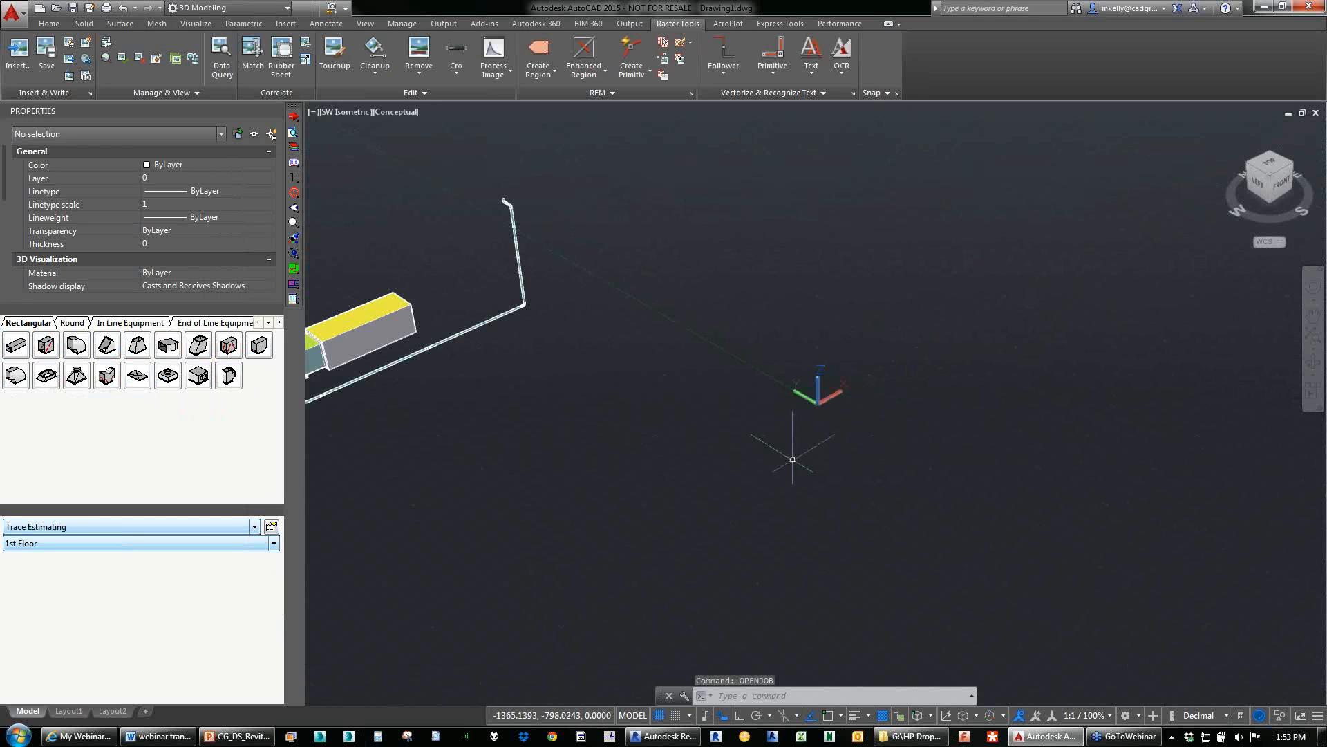
Examine the loaded duct, pipe, hanger and cable ladder runs, checking the properties of the vertical ladder straight.
{"action": "middle_click_drag", "start_coordinate": [768, 352], "coordinate": [927, 350]}
{"action": "scroll", "coordinate": [698, 385], "scroll_direction": "up", "scroll_amount": 3}
{"action": "middle_click_drag", "start_coordinate": [698, 384], "coordinate": [762, 391]}
{"action": "scroll", "coordinate": [761, 391], "scroll_direction": "down", "scroll_amount": 4}
{"action": "scroll", "coordinate": [588, 380], "scroll_direction": "up", "scroll_amount": 4}
{"action": "left_click", "coordinate": [470, 217]}
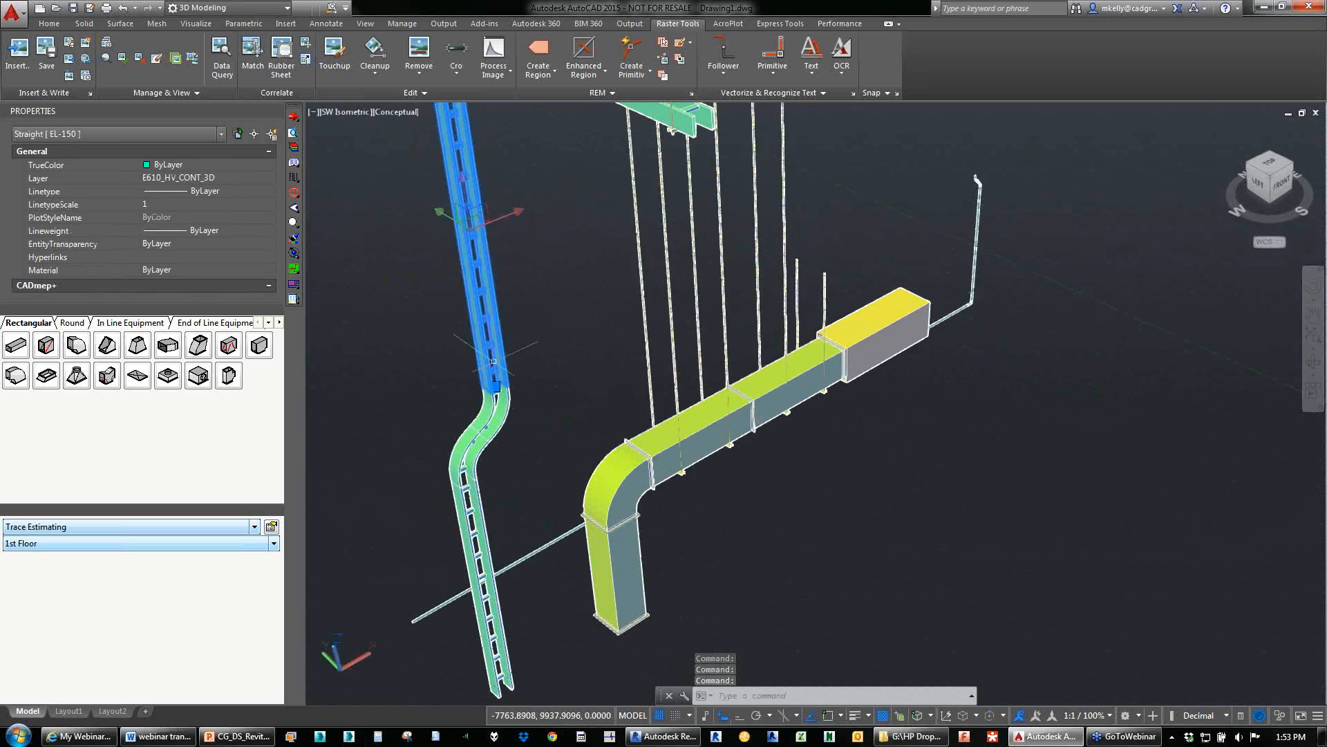
{"action": "middle_click_drag", "start_coordinate": [515, 166], "coordinate": [620, 272]}
Try to move the cable ladder's 90 Inside Riser vertically.
{"action": "left_click", "coordinate": [558, 153]}
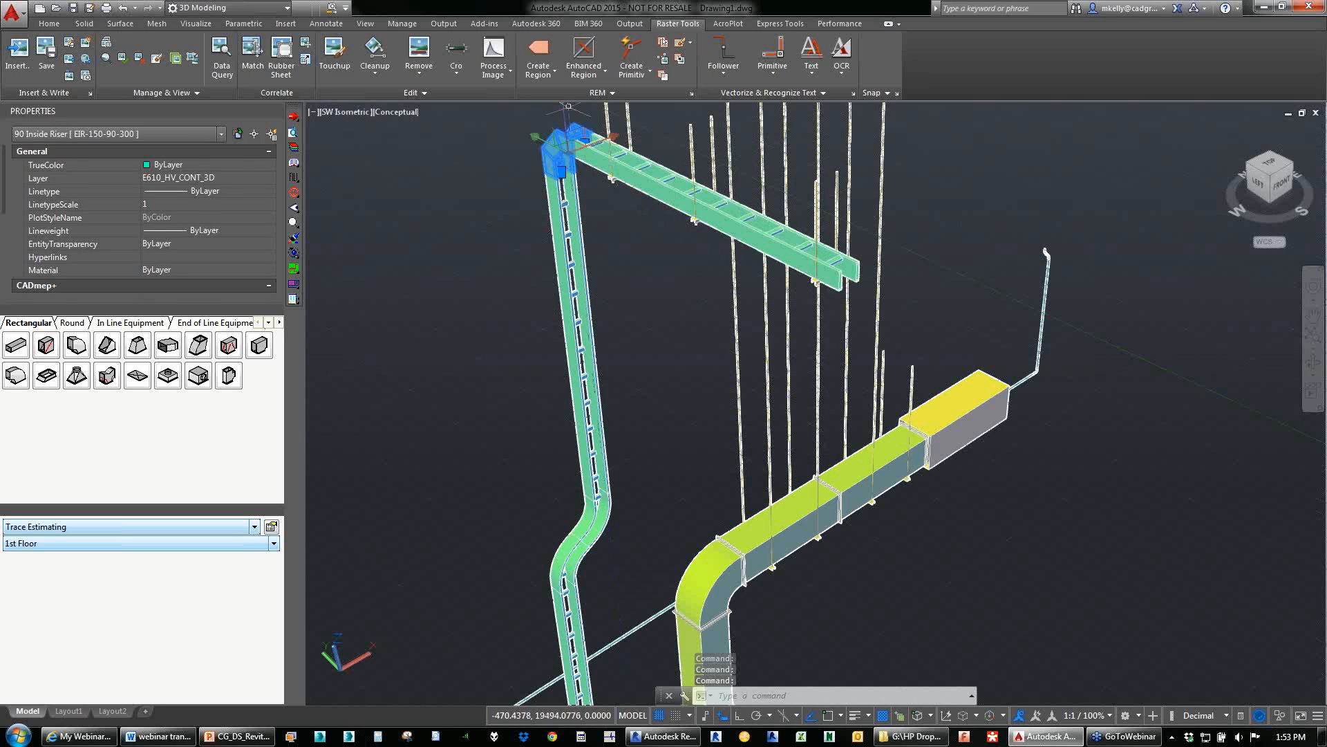
{"action": "left_click", "coordinate": [564, 120]}
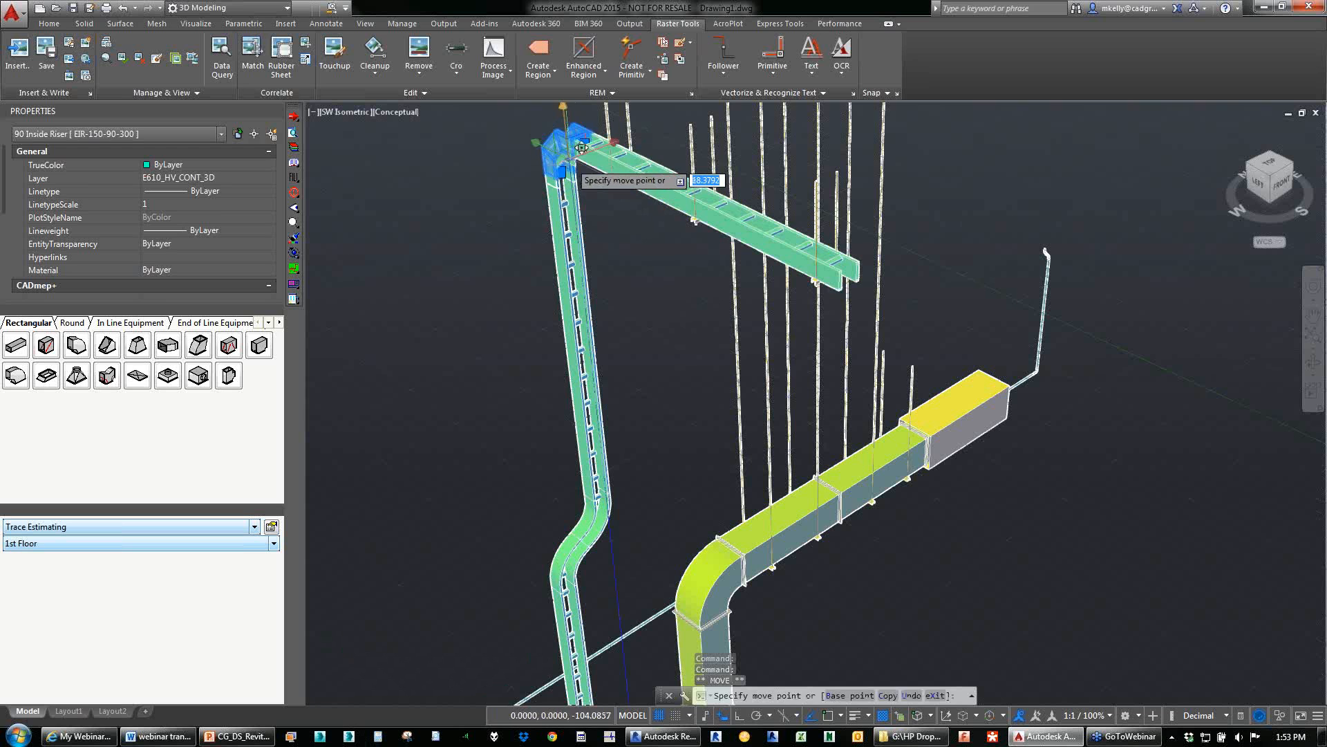
{"action": "key", "text": "ctrl+z"}
{"action": "key", "text": "ctrl+z"}
{"action": "left_click", "coordinate": [456, 211]}
{"action": "key", "text": "Escape"}
Erase the vertical pipe riser and its fittings at the far end of the pipe run.
{"action": "scroll", "coordinate": [835, 432], "scroll_direction": "down", "scroll_amount": 6}
{"action": "scroll", "coordinate": [835, 436], "scroll_direction": "up", "scroll_amount": 2}
{"action": "middle_click_drag", "start_coordinate": [746, 370], "coordinate": [696, 351]}
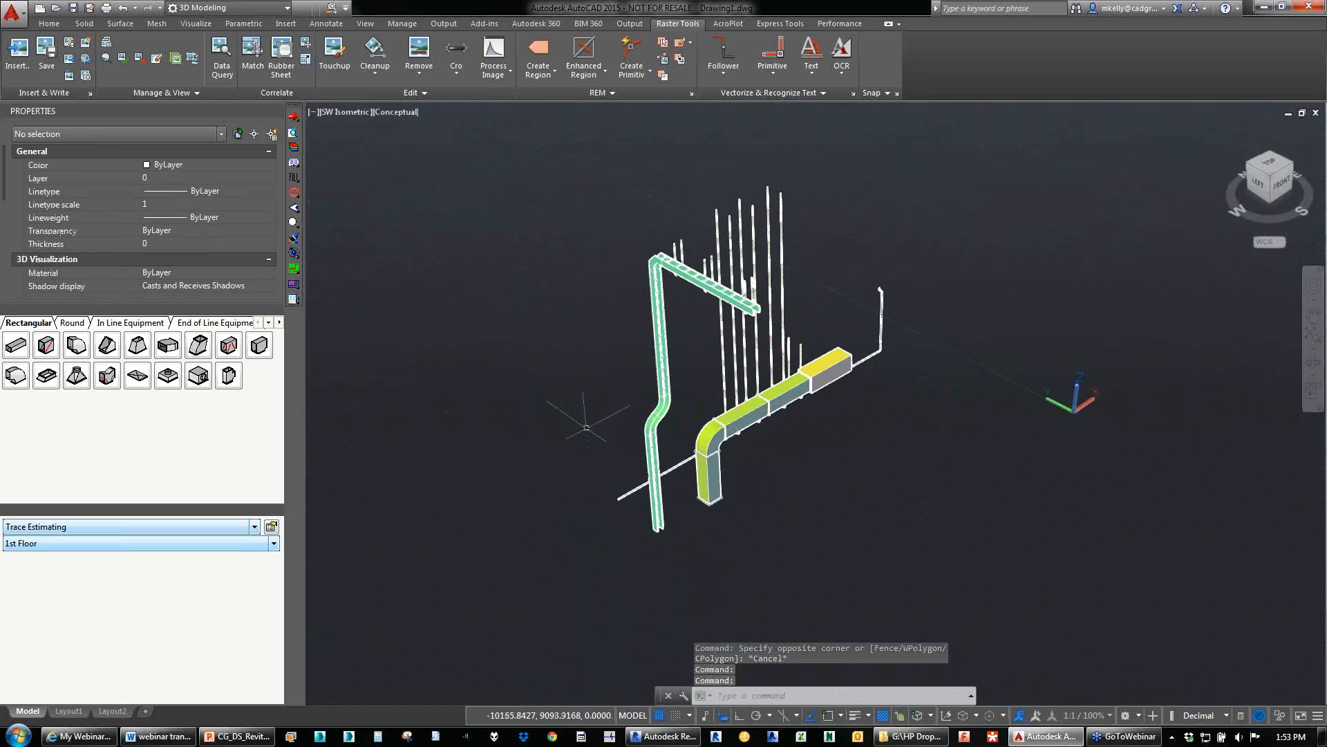
{"action": "left_click_drag", "start_coordinate": [853, 252], "coordinate": [916, 358]}
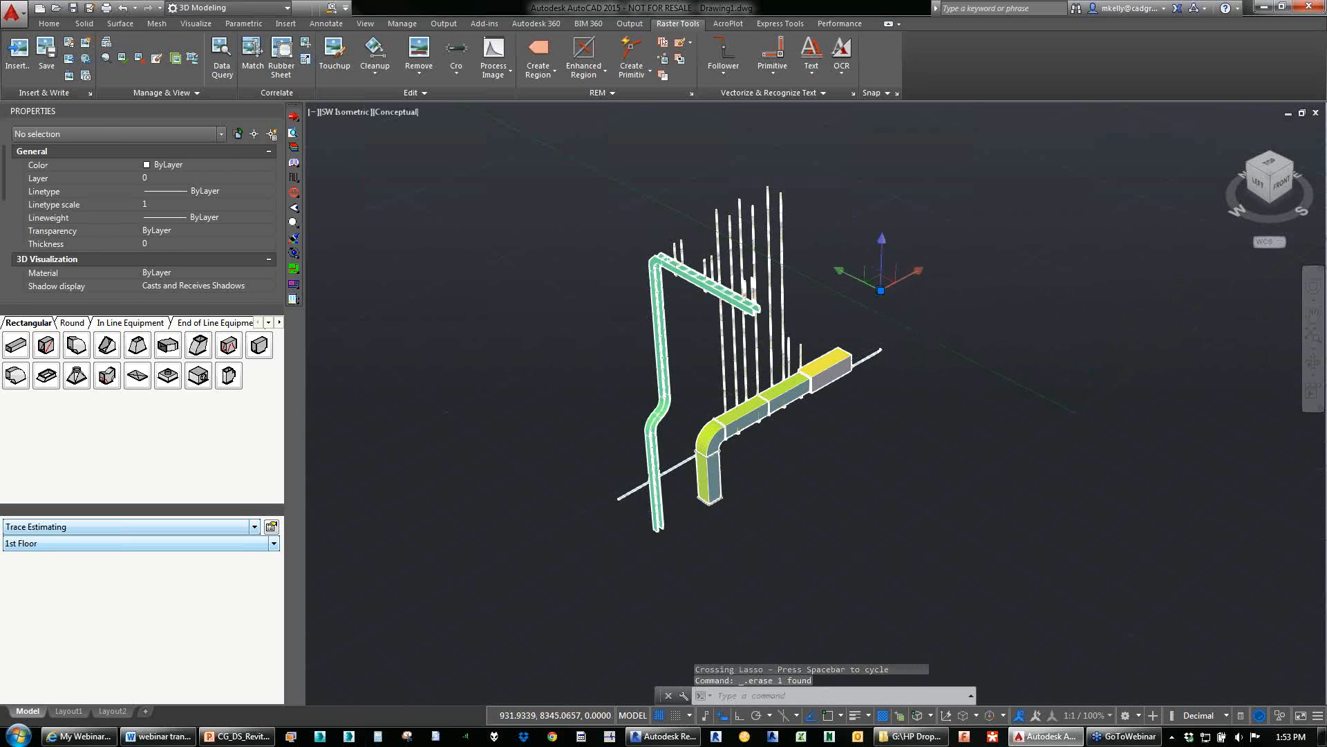
{"action": "key", "text": "Delete"}
{"action": "left_click", "coordinate": [865, 247]}
{"action": "left_click", "coordinate": [905, 316]}
{"action": "key", "text": "Delete"}
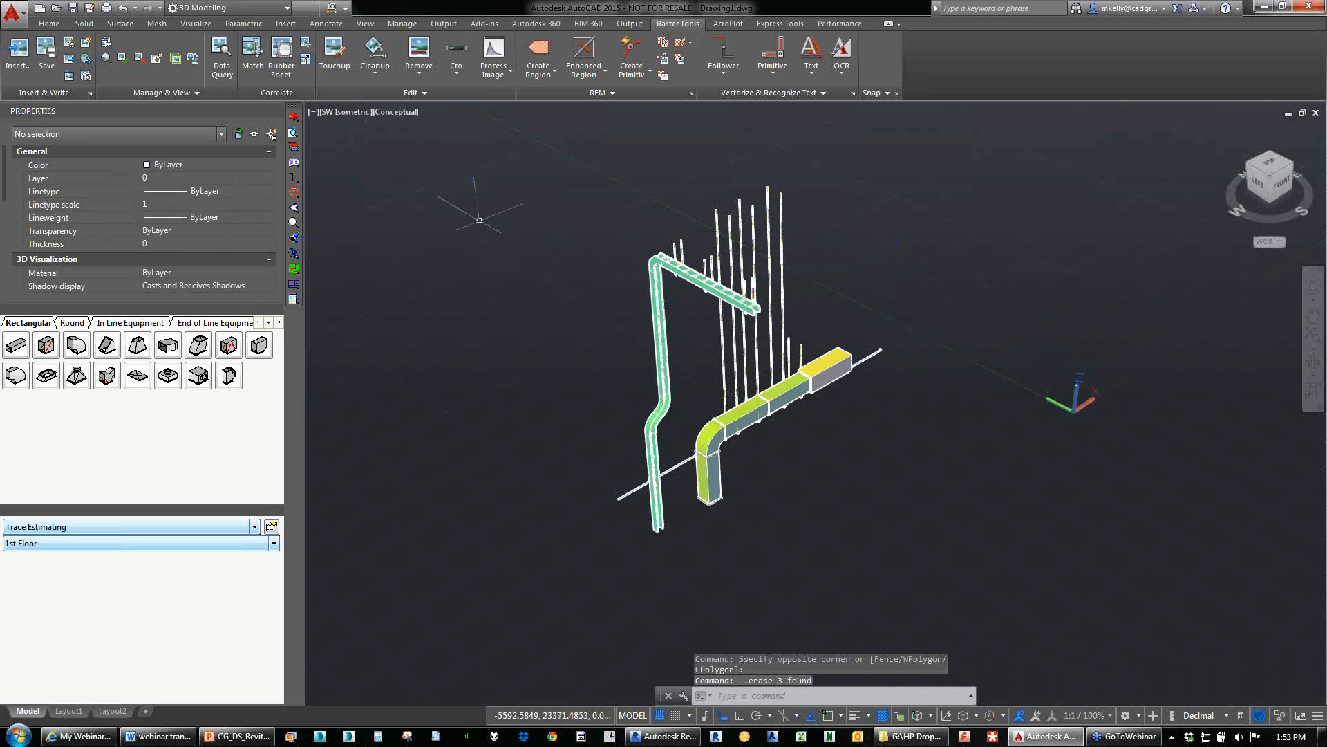
Export all objects with CREATECAM to the desktop, overwriting WHATS NEW IN REVIT 2016 - MEP ADJUSTED IN CADMEP.MAJ.
{"action": "type", "text": "createcam"}
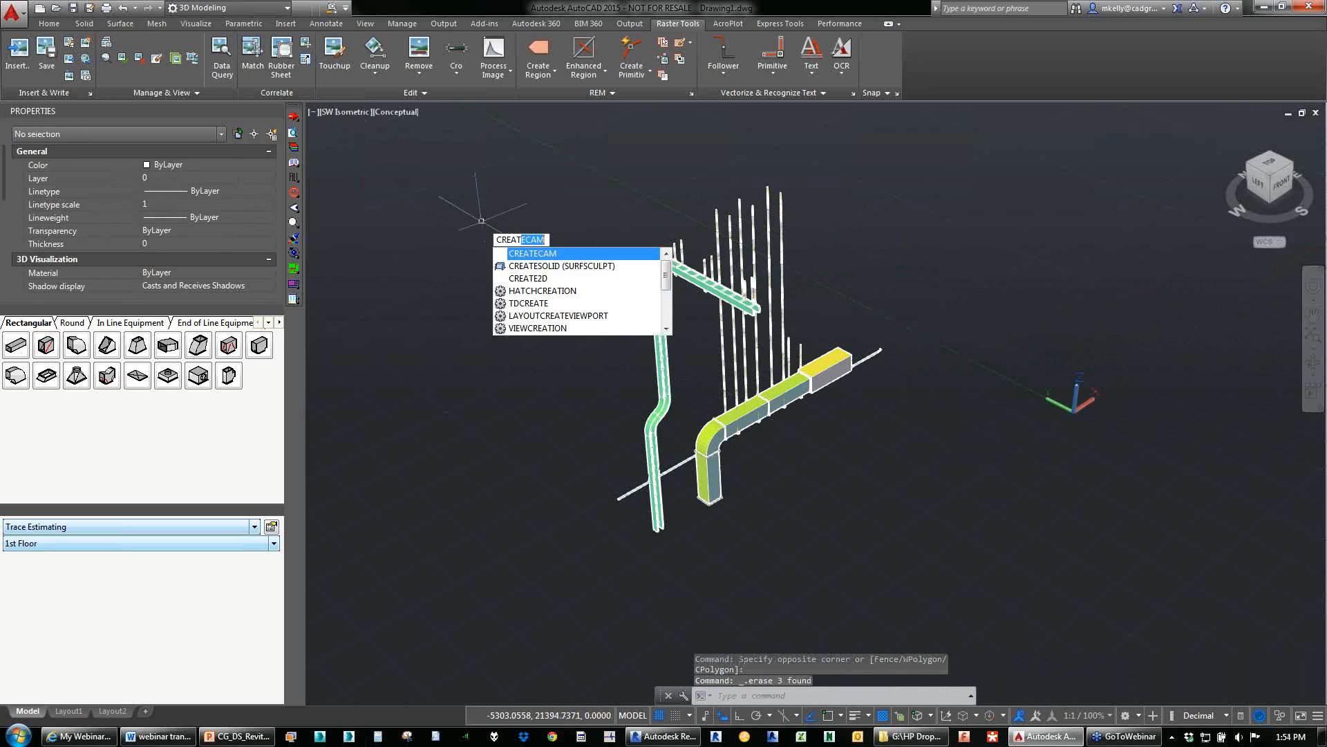
{"action": "key", "text": "Return"}
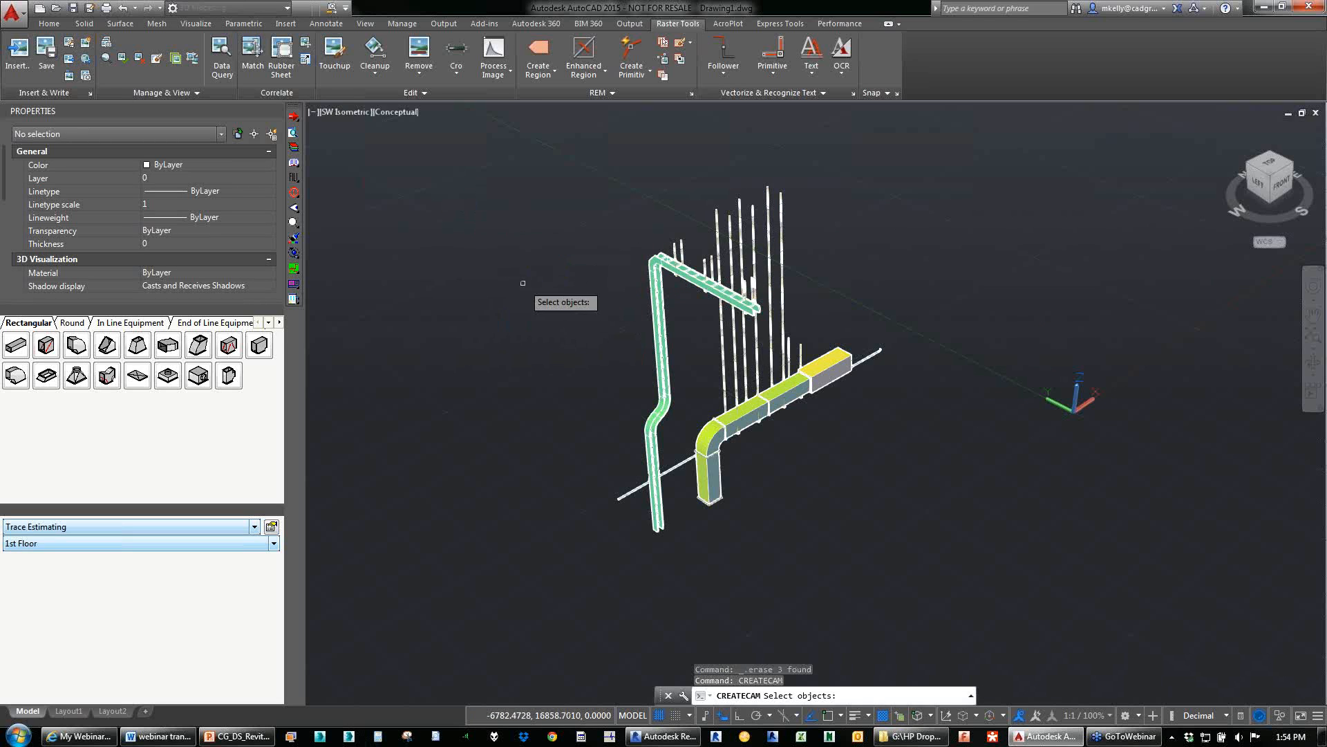
{"action": "type", "text": "all"}
{"action": "key", "text": "Return"}
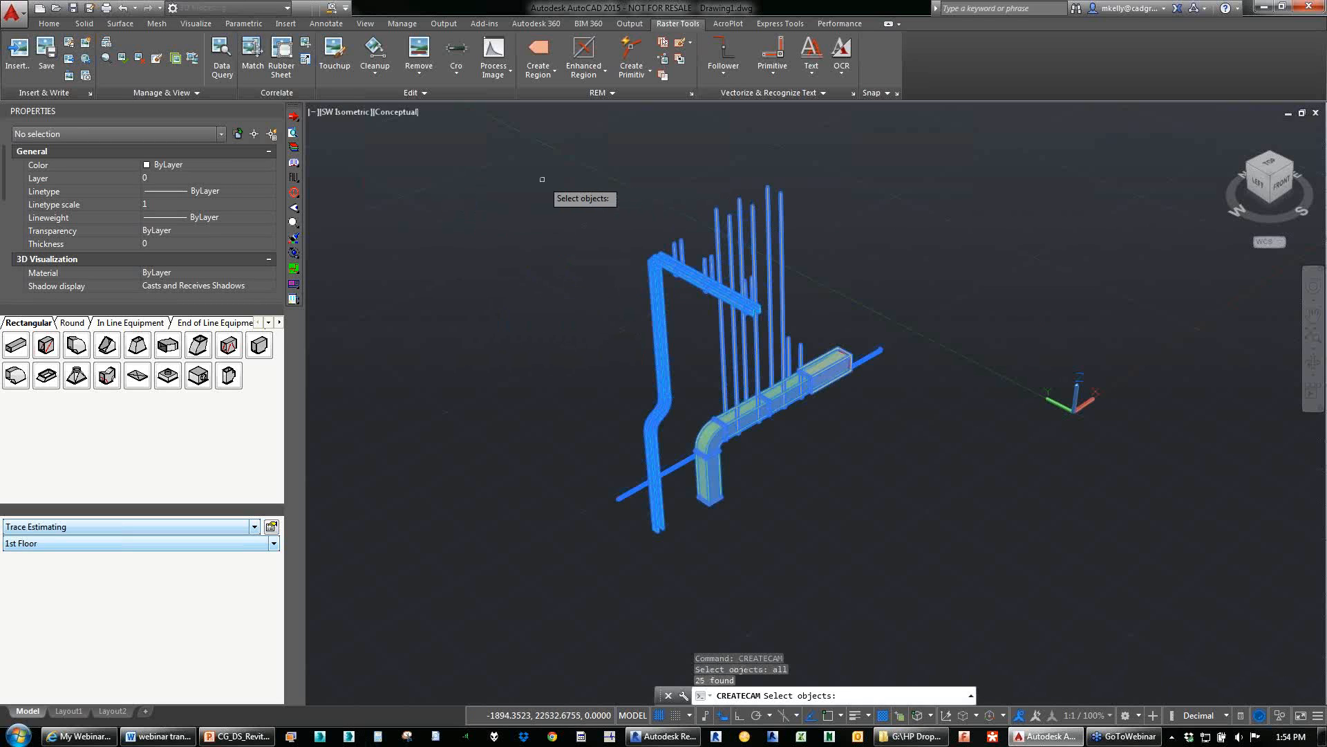
{"action": "key", "text": "Return"}
{"action": "left_click", "coordinate": [603, 443]}
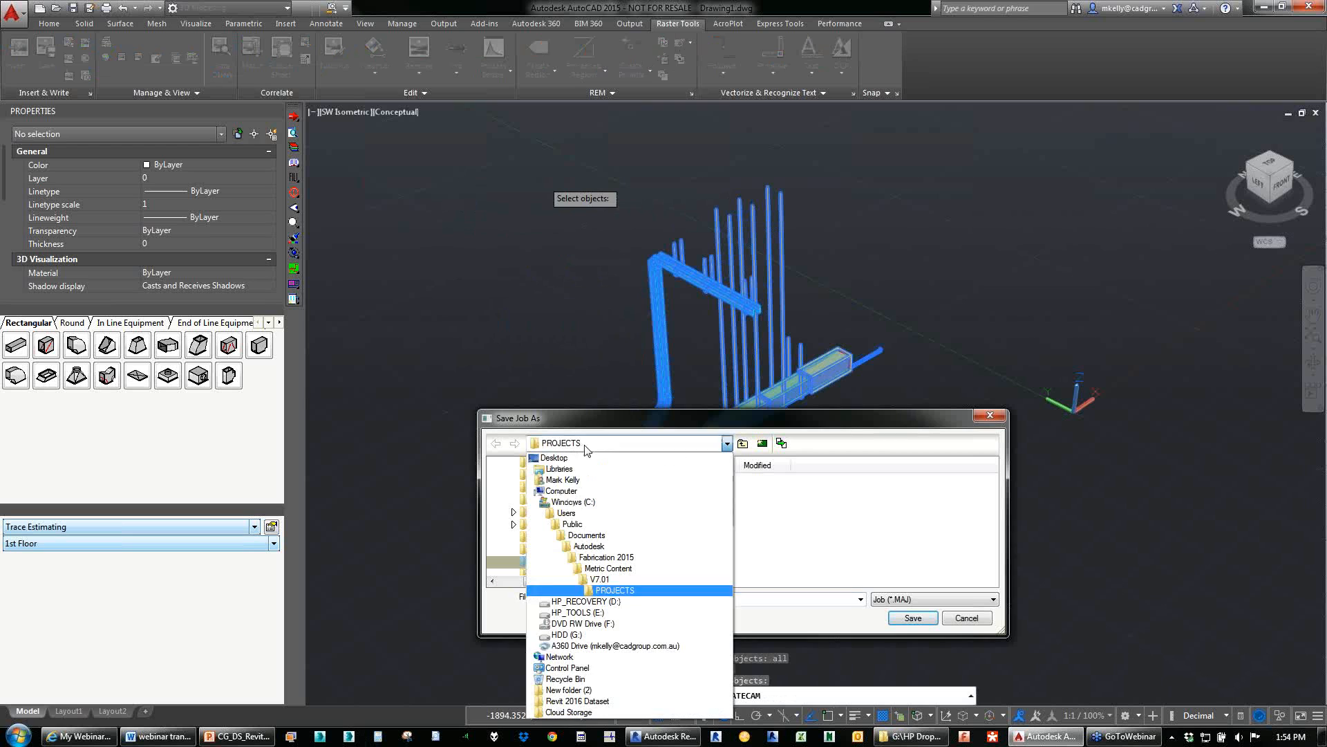
{"action": "left_click", "coordinate": [553, 465]}
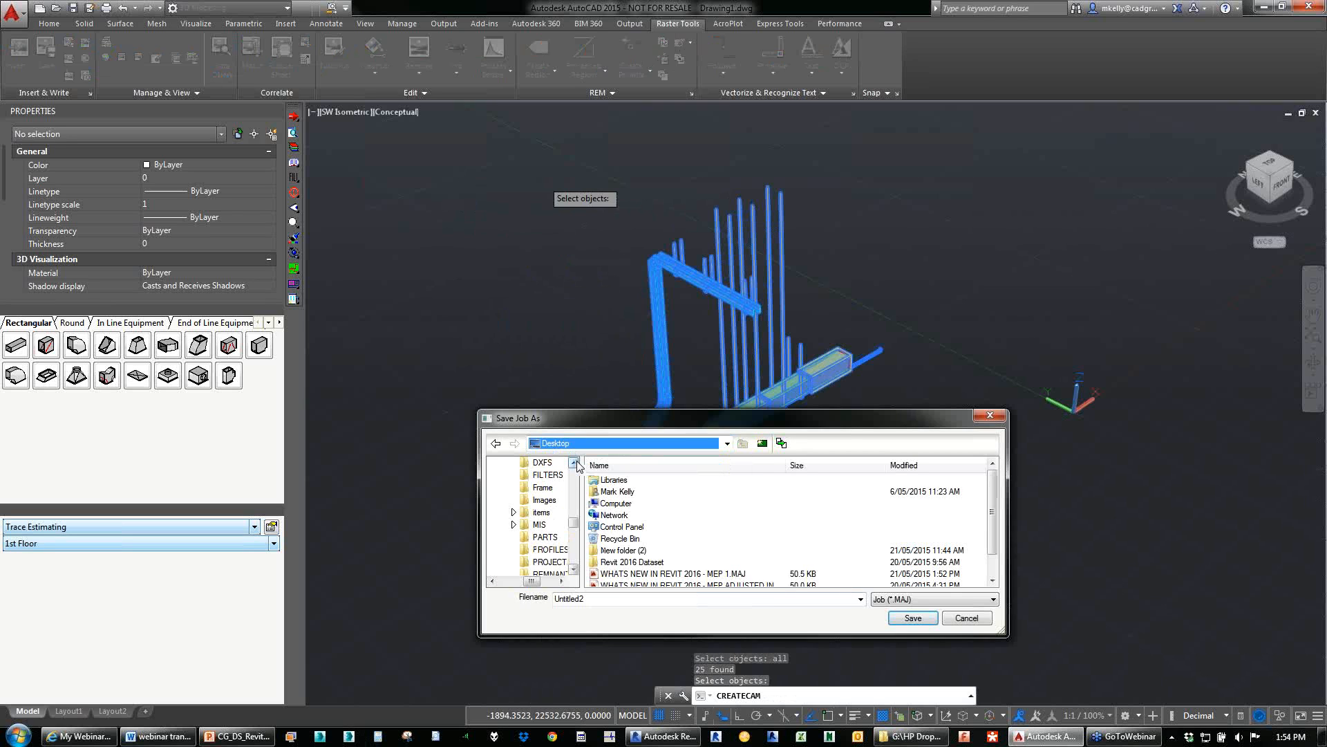
{"action": "left_click", "coordinate": [726, 585]}
{"action": "left_click", "coordinate": [913, 618]}
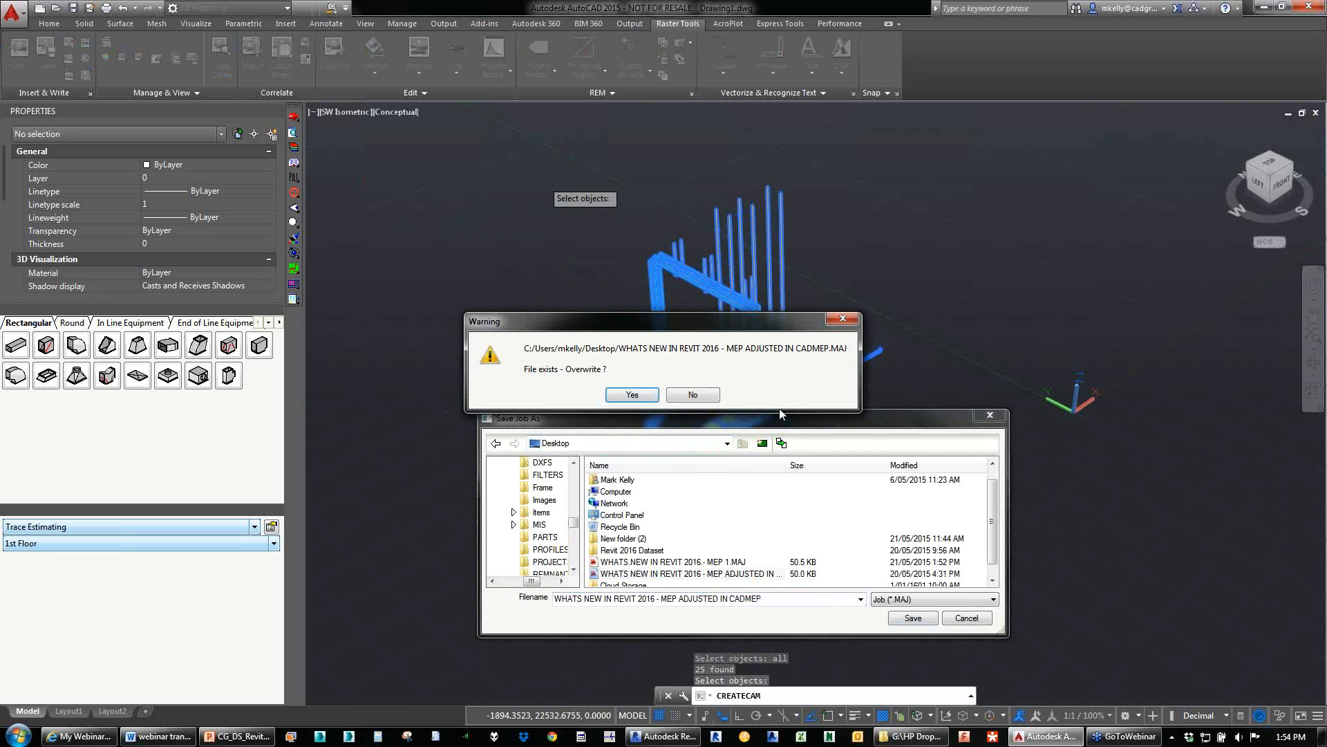
{"action": "left_click", "coordinate": [633, 403]}
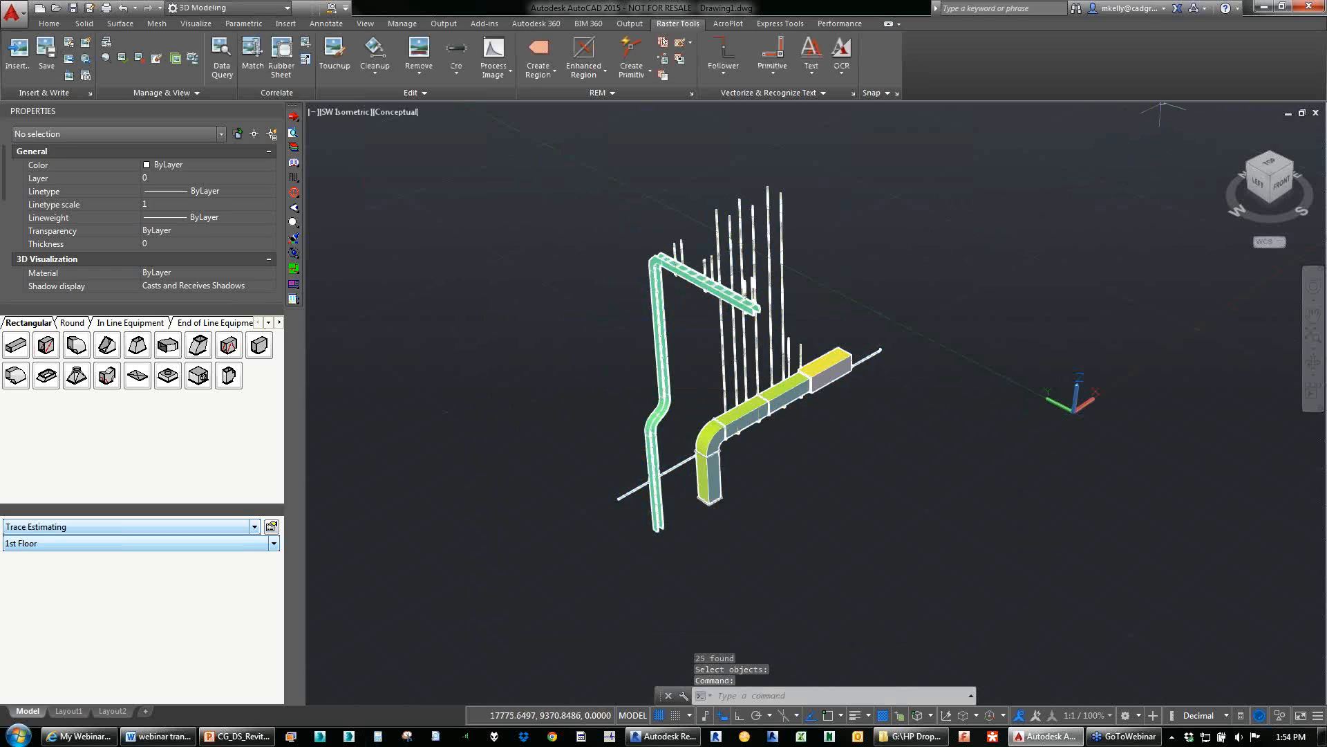
Close AutoCAD with its drawing and switch to Revit 2016.
{"action": "left_click", "coordinate": [1264, 6]}
{"action": "left_click", "coordinate": [1044, 735]}
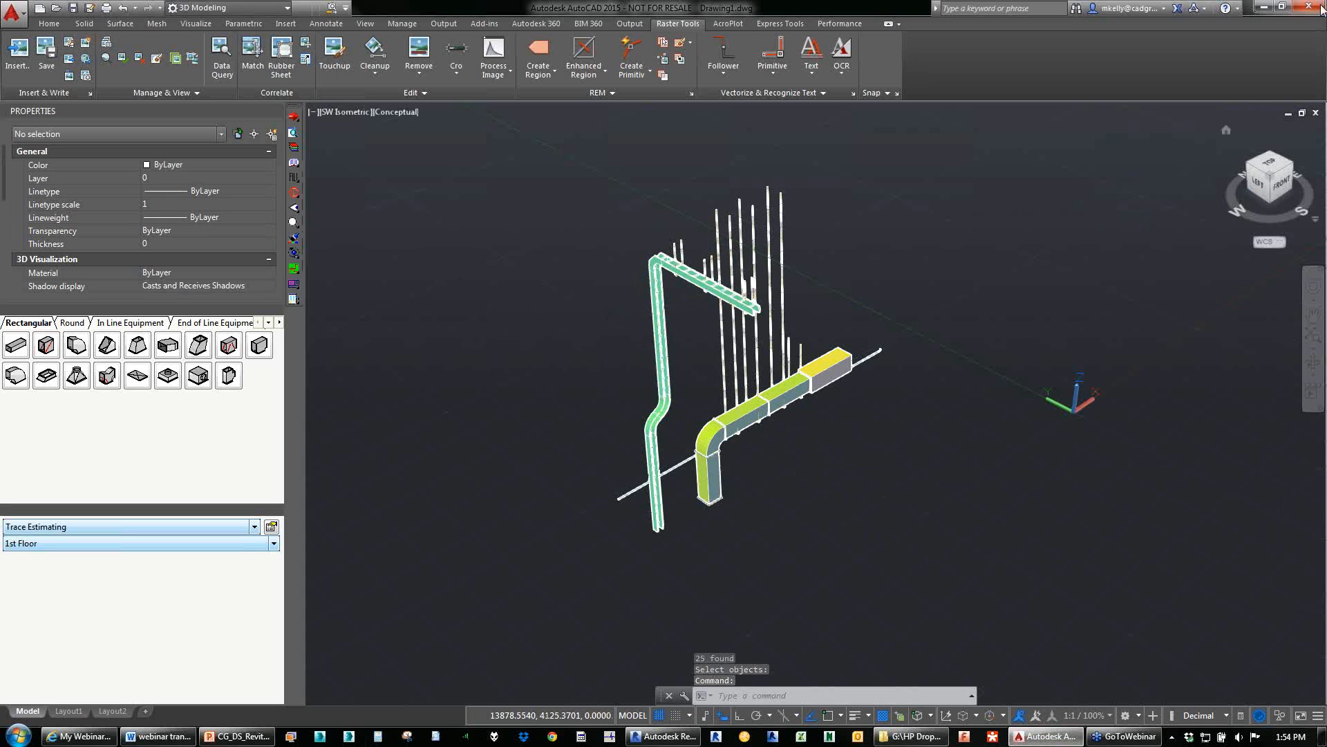
{"action": "left_click", "coordinate": [1307, 6]}
{"action": "left_click", "coordinate": [666, 402]}
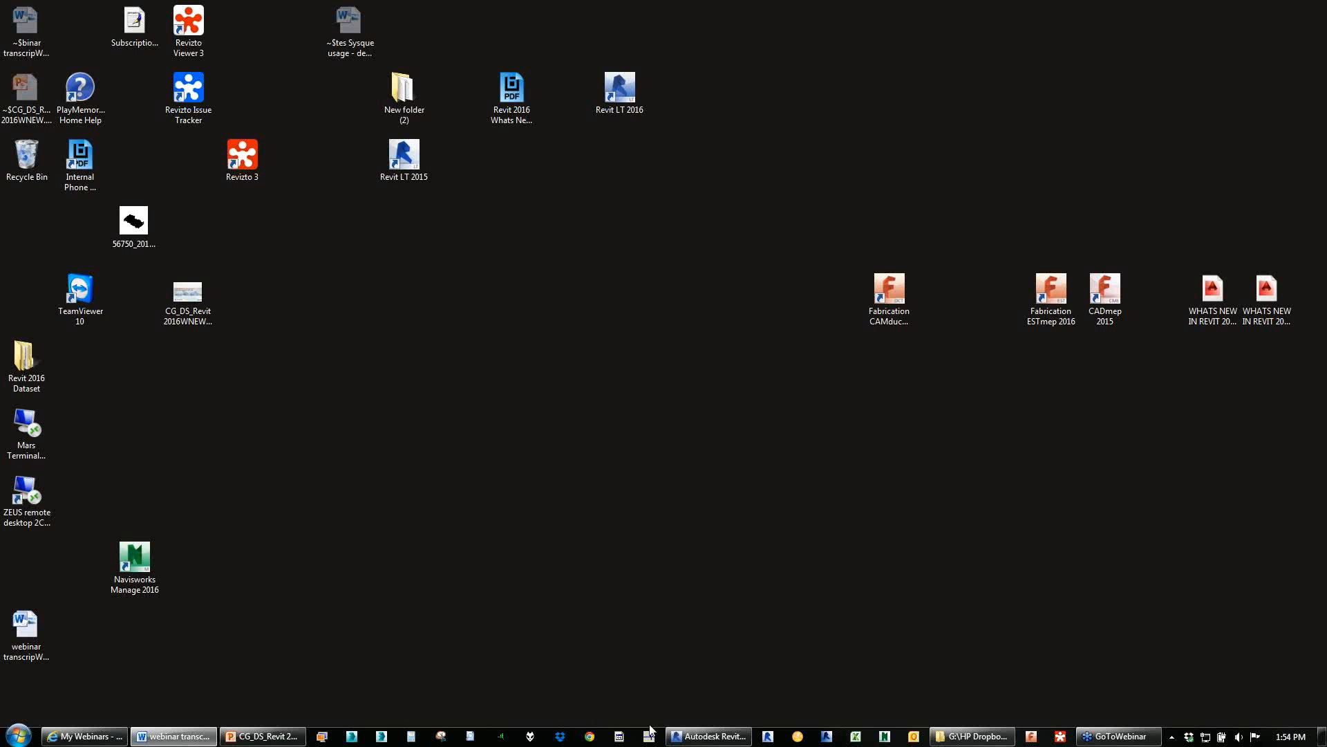
{"action": "left_click", "coordinate": [708, 736]}
Delete all fabrication parts from the 3D view, filtering RVT Links out of the selection.
{"action": "left_click_drag", "start_coordinate": [419, 137], "coordinate": [910, 489]}
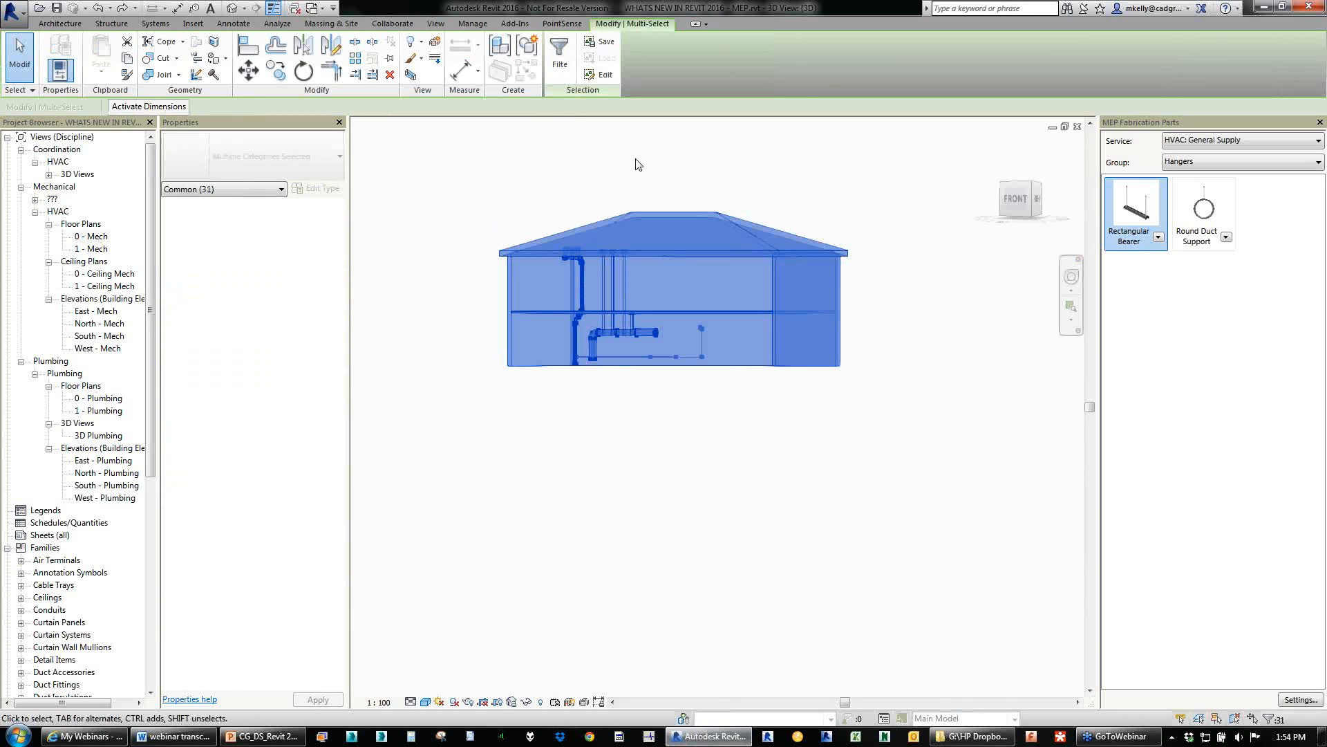
{"action": "left_click", "coordinate": [559, 54]}
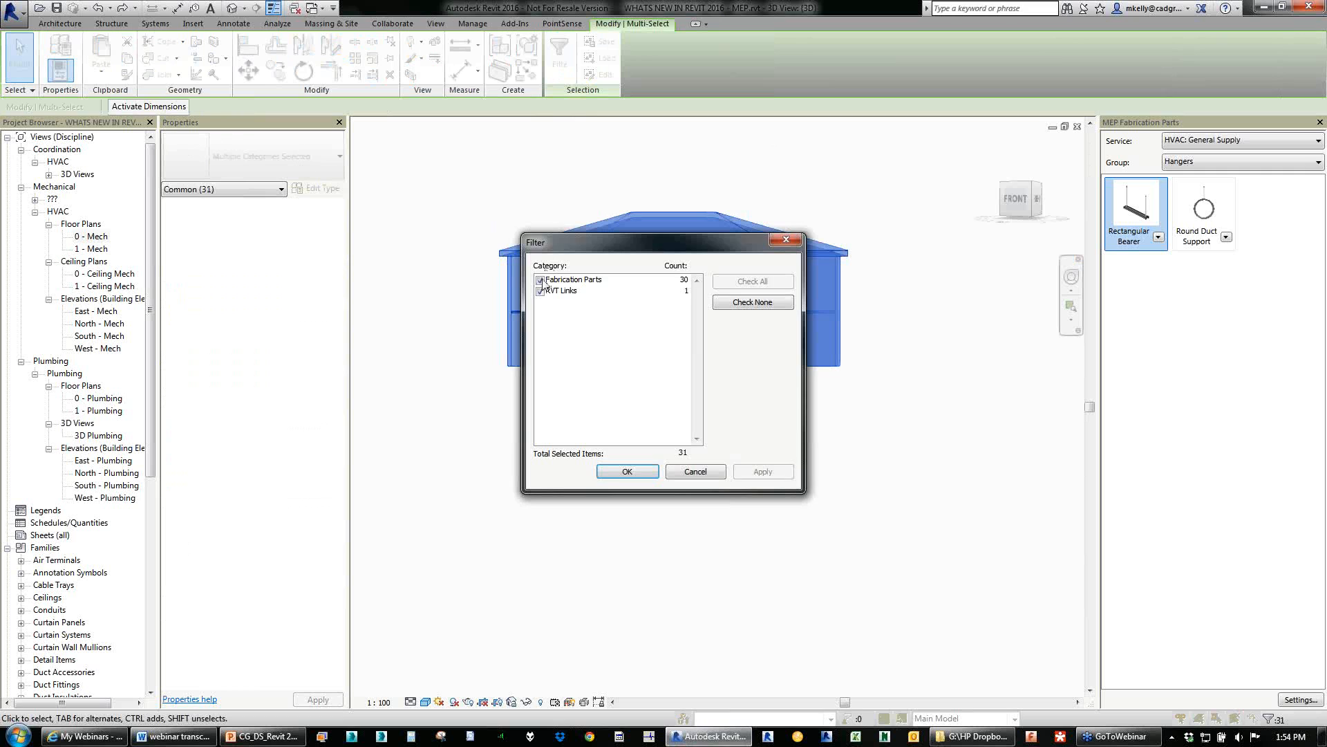
{"action": "left_click", "coordinate": [542, 280]}
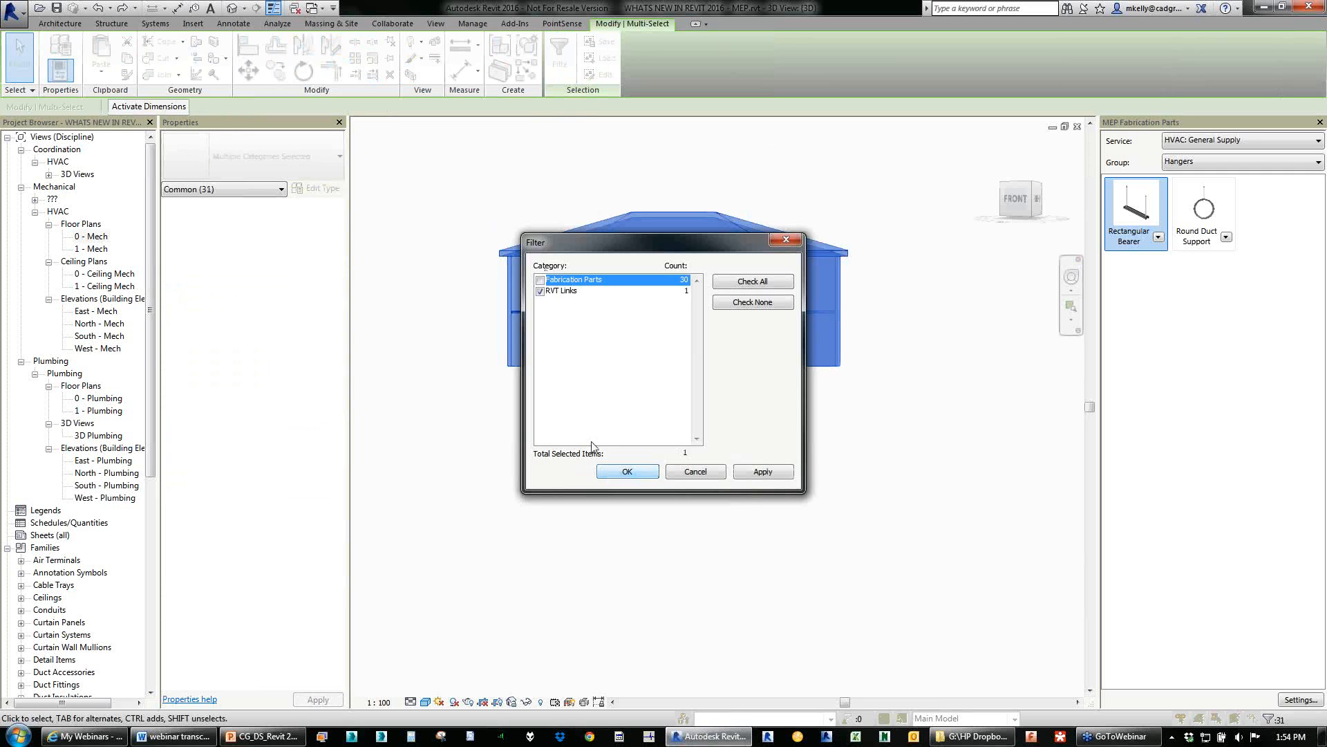
{"action": "left_click", "coordinate": [541, 280]}
{"action": "left_click", "coordinate": [542, 291]}
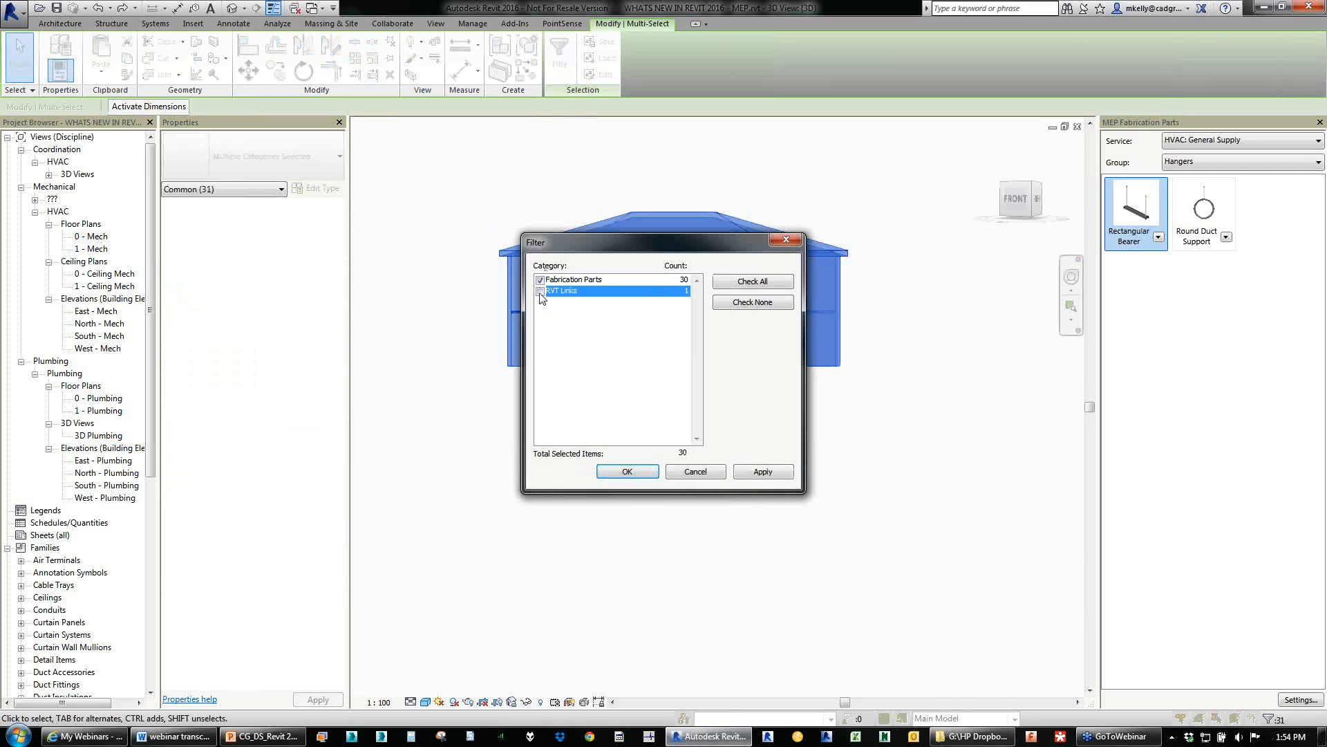
{"action": "left_click", "coordinate": [633, 471]}
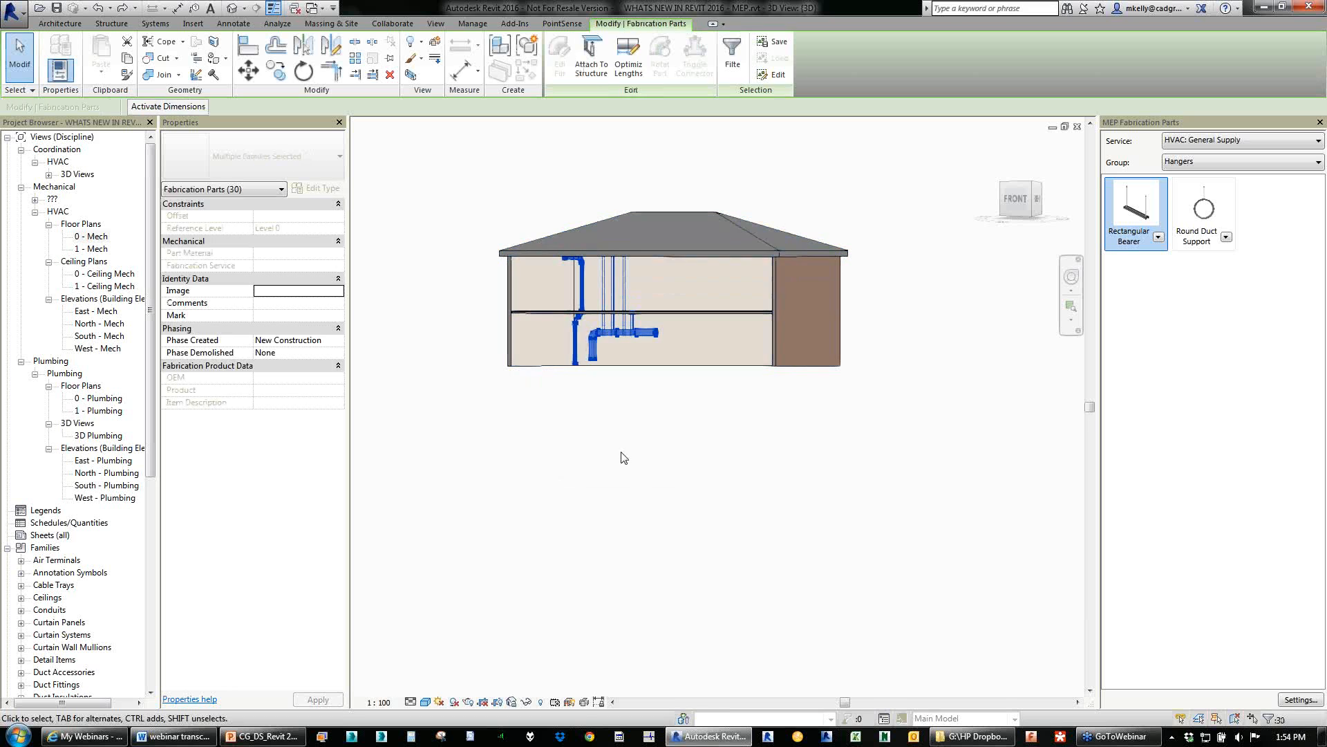
{"action": "scroll", "coordinate": [544, 327], "scroll_direction": "up", "scroll_amount": 1}
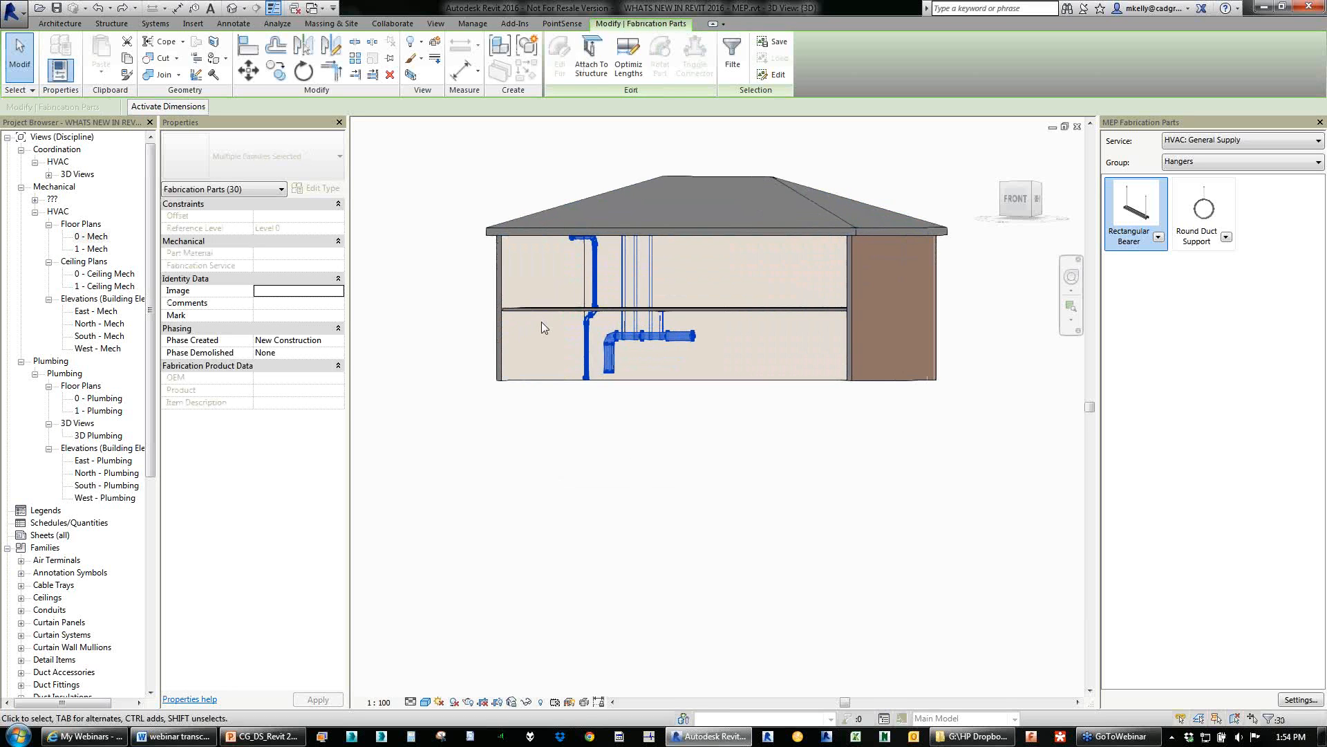
{"action": "scroll", "coordinate": [542, 321], "scroll_direction": "up", "scroll_amount": 1}
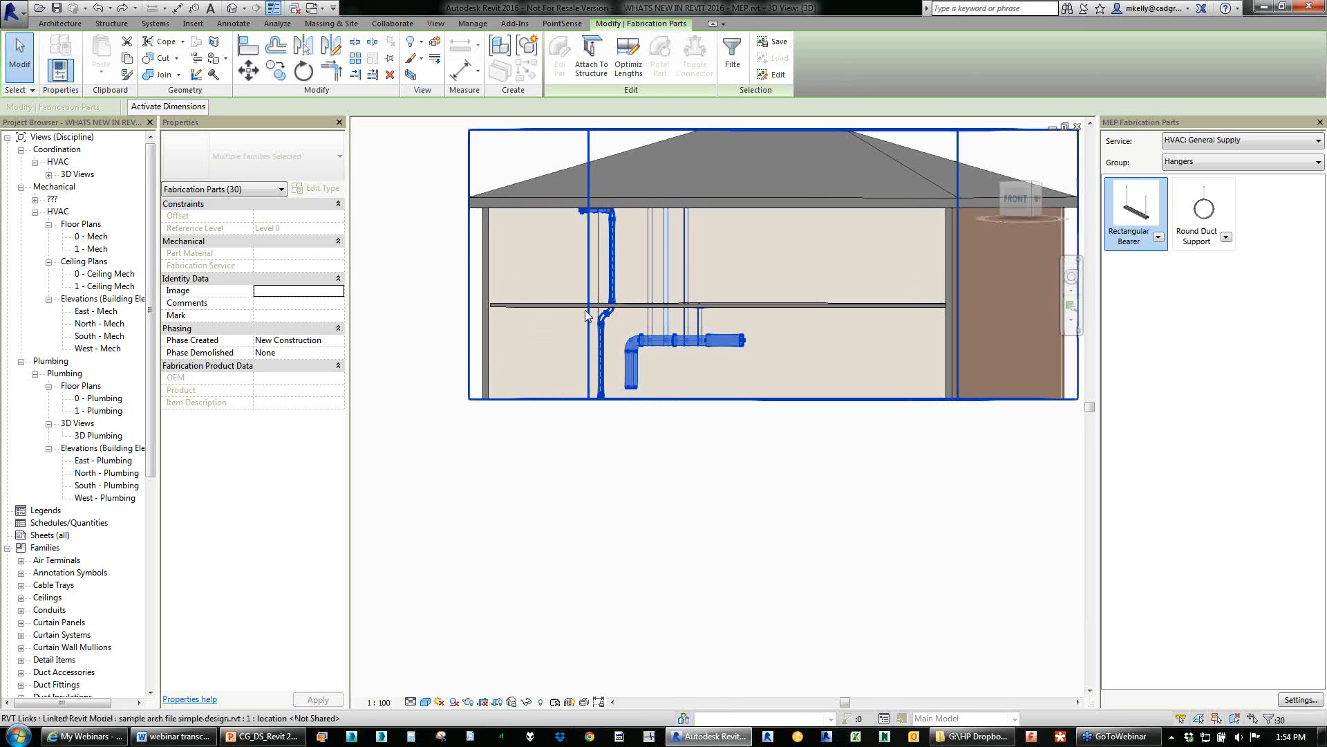
{"action": "key", "text": "Escape"}
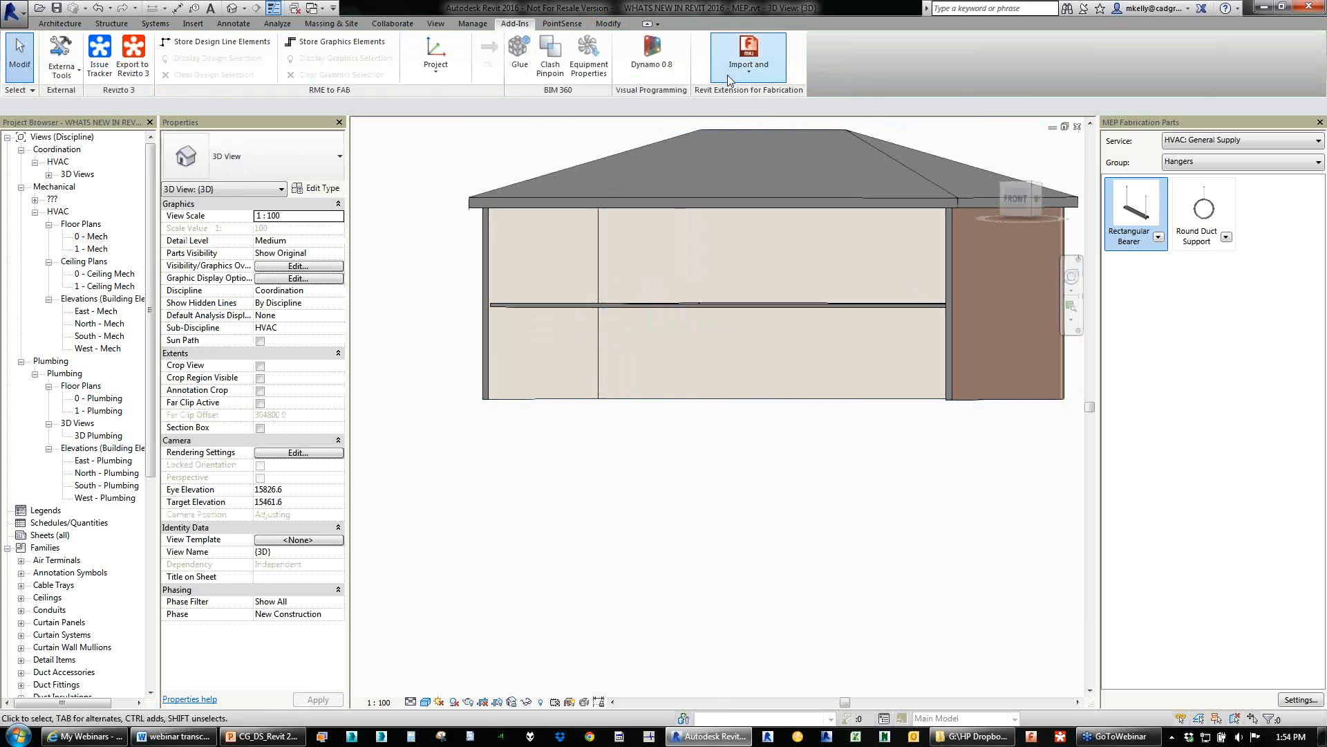
Import the fabrication job WHATS NEW IN REVIT 2016 - MEP ADJUSTED IN CADMEP.MAJ from the desktop.
{"action": "left_click", "coordinate": [729, 78]}
{"action": "left_click", "coordinate": [731, 99]}
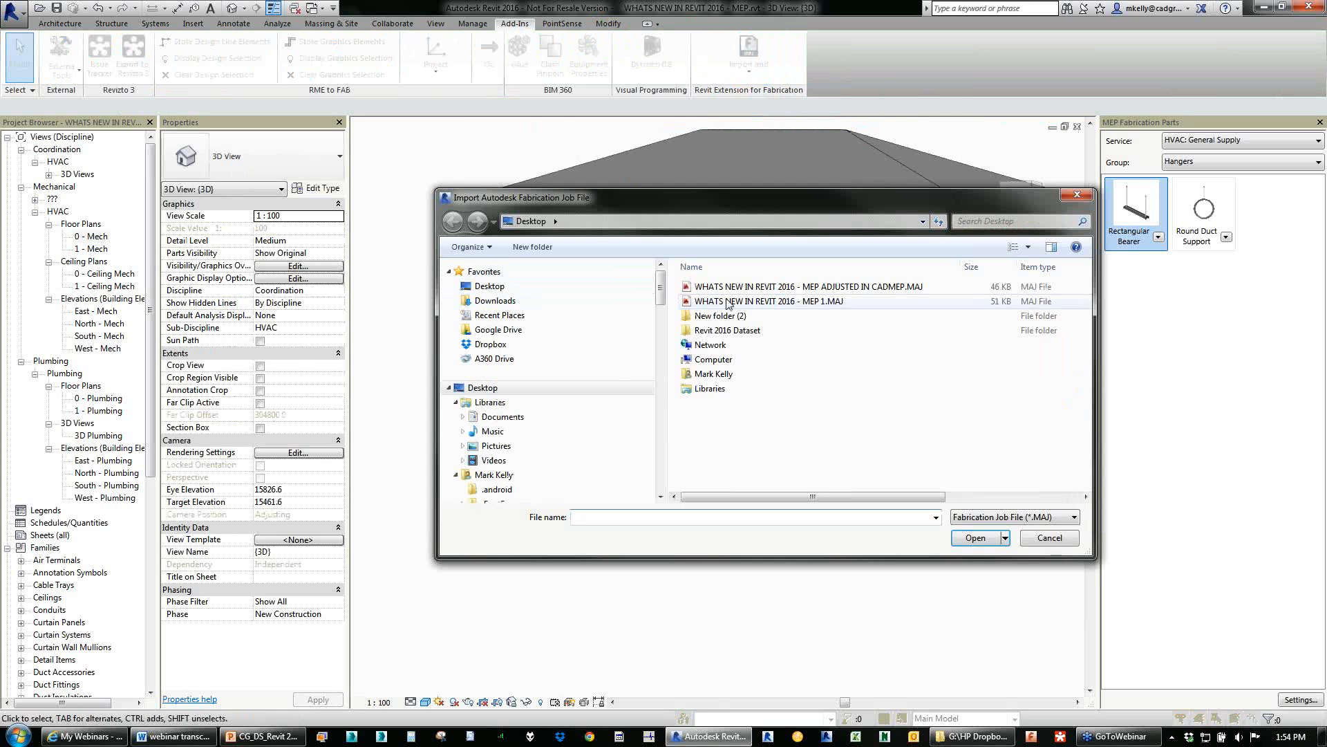
{"action": "left_click", "coordinate": [726, 267]}
{"action": "left_click", "coordinate": [808, 388]}
{"action": "left_click", "coordinate": [963, 539]}
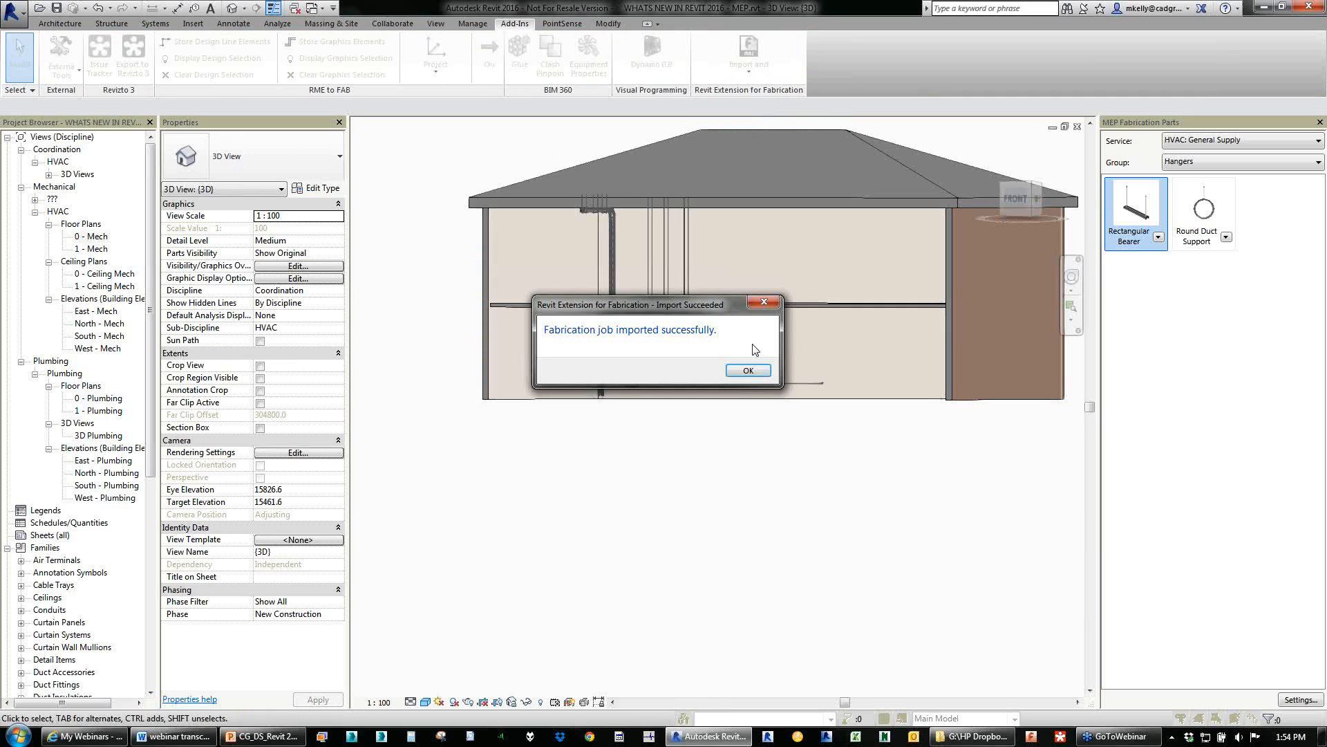
{"action": "left_click", "coordinate": [751, 372]}
Inspect the properties of the imported vertical cable ladder straight and a Rectangular Bearer hanger.
{"action": "scroll", "coordinate": [538, 275], "scroll_direction": "up", "scroll_amount": 4}
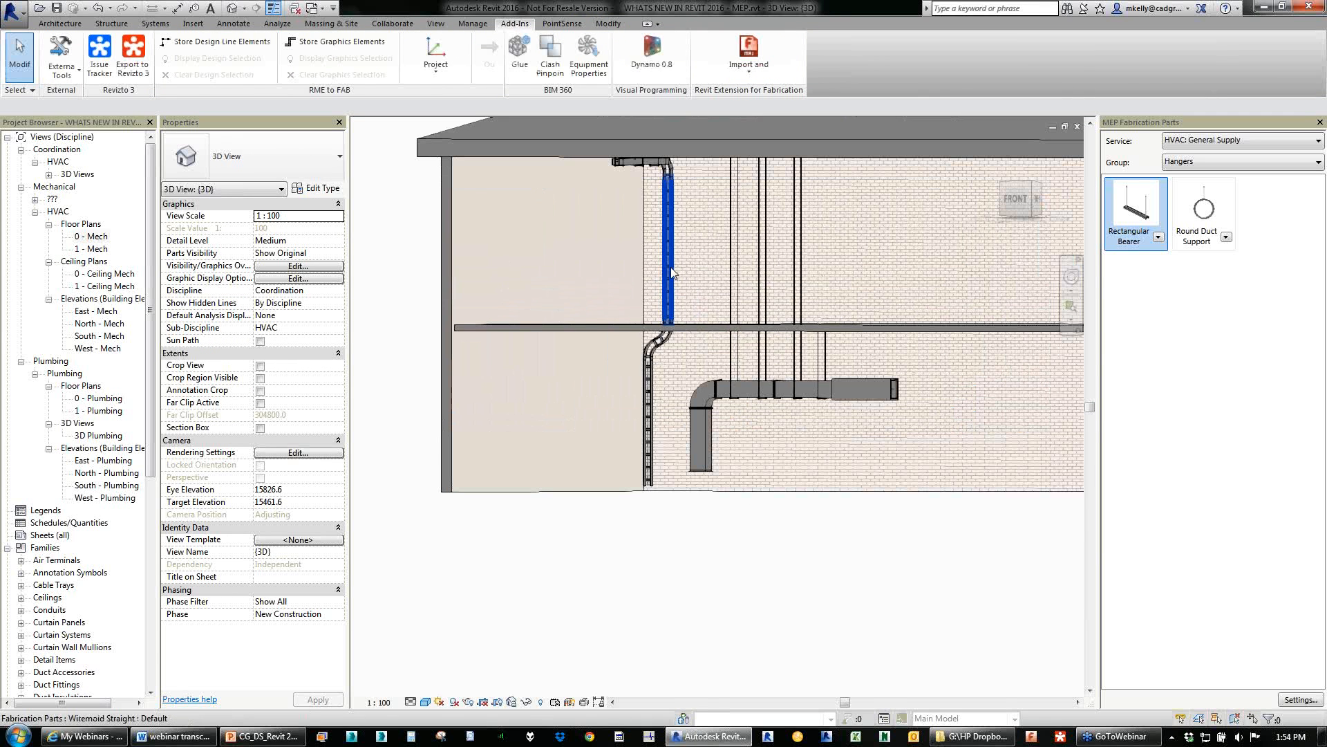
{"action": "left_click", "coordinate": [672, 272]}
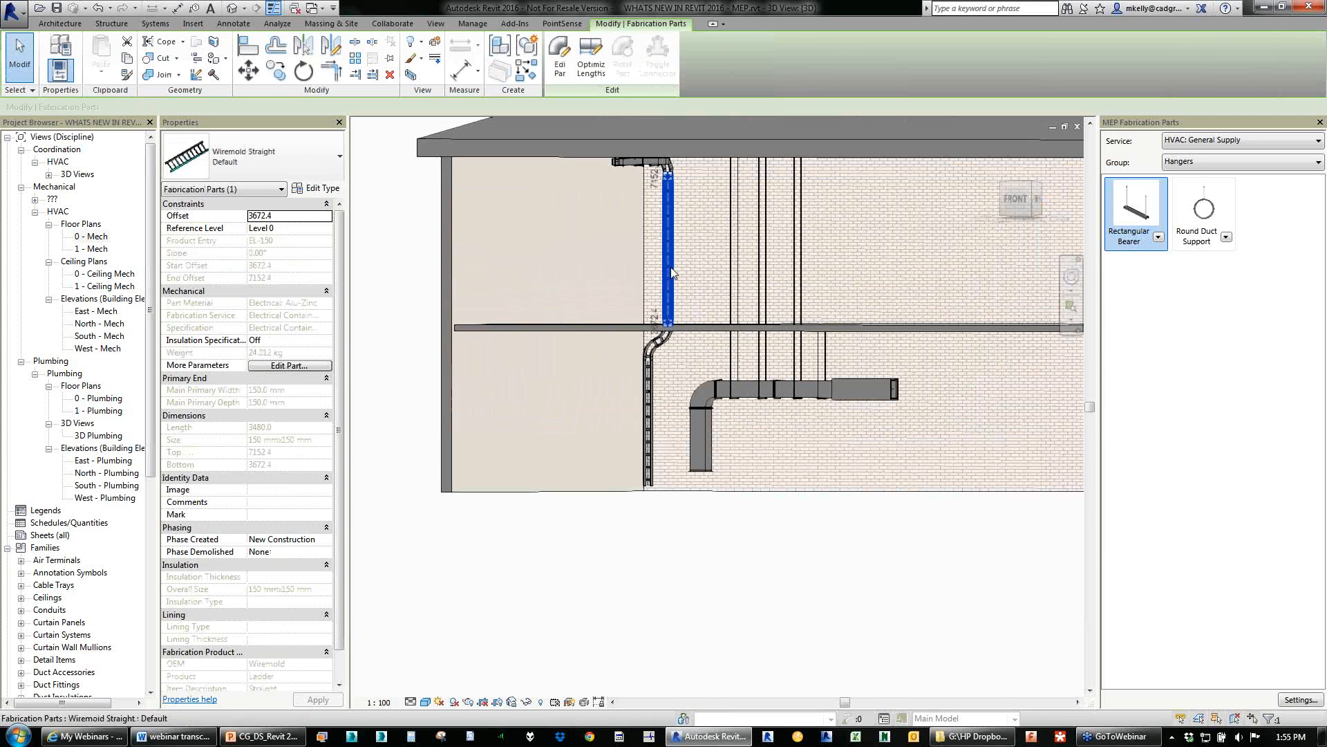
{"action": "left_click", "coordinate": [769, 222]}
{"action": "scroll", "coordinate": [769, 226], "scroll_direction": "down", "scroll_amount": 4}
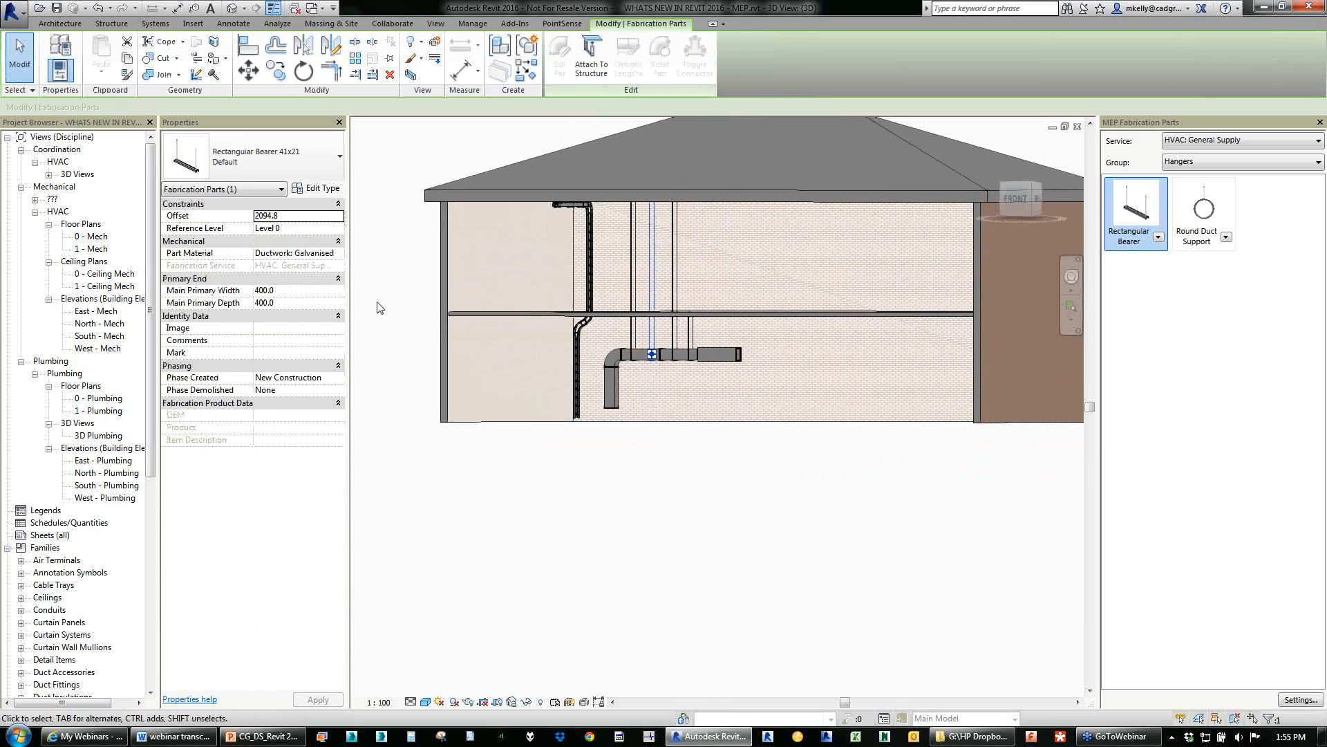
{"action": "key", "text": "Escape"}
Optimize the lengths of the two neighbouring rectangular duct straights after the elbow.
{"action": "left_click", "coordinate": [642, 354]}
{"action": "scroll", "coordinate": [650, 367], "scroll_direction": "up", "scroll_amount": 2}
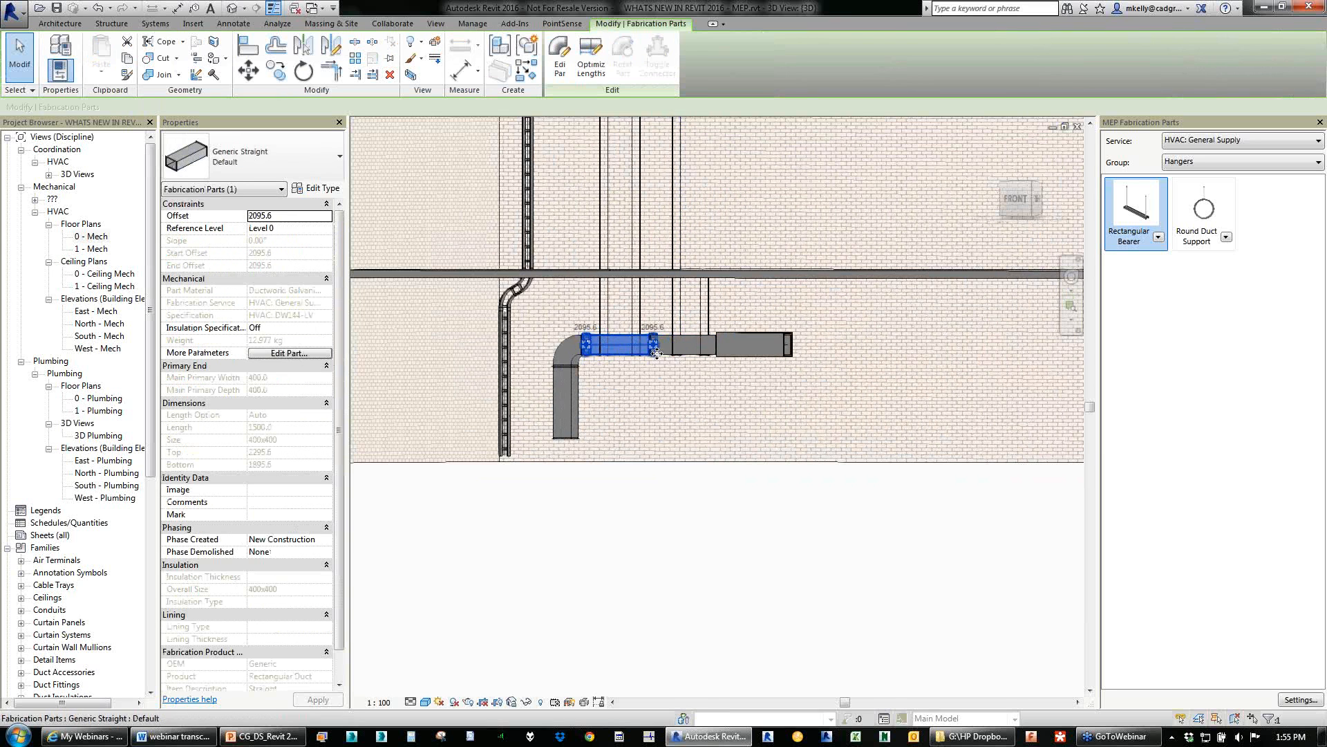
{"action": "left_click", "coordinate": [688, 355], "text": "ctrl"}
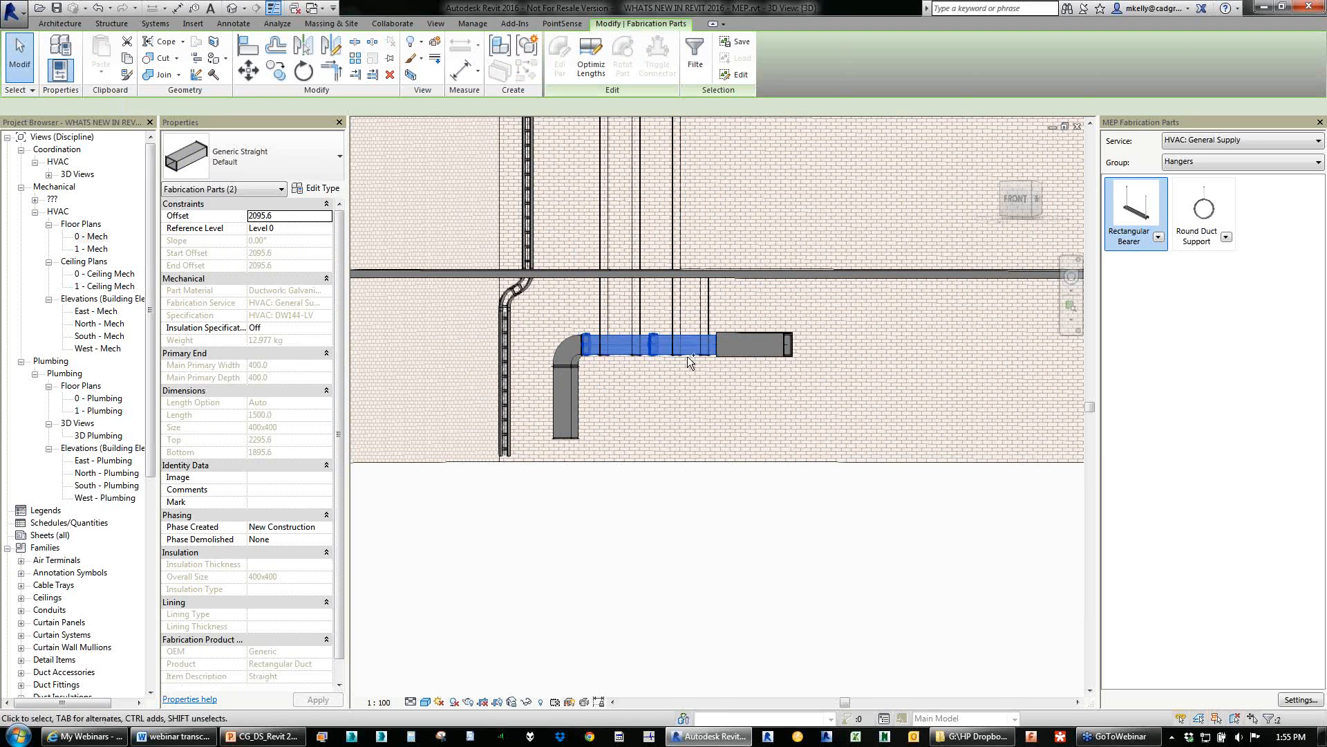
{"action": "left_click", "coordinate": [591, 59]}
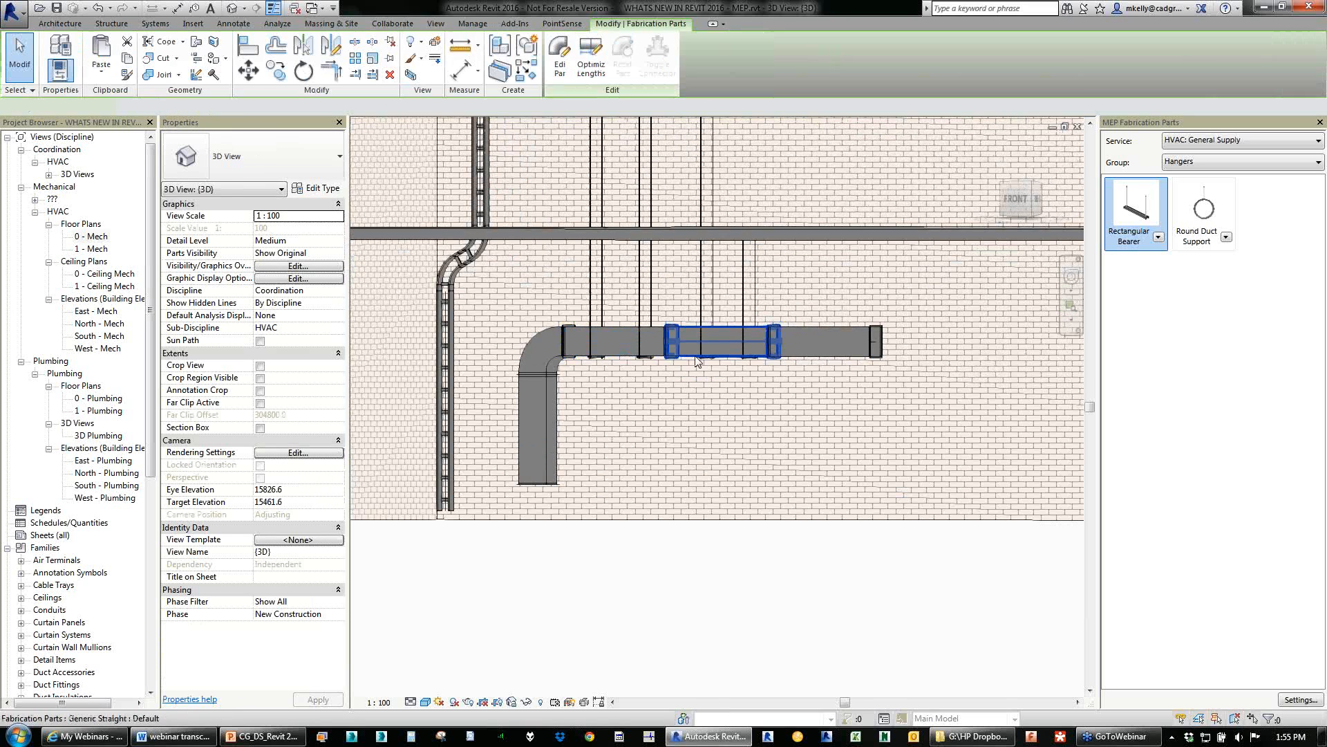
{"action": "left_click", "coordinate": [712, 360]}
{"action": "scroll", "coordinate": [697, 473], "scroll_direction": "down", "scroll_amount": 3}
{"action": "left_click", "coordinate": [470, 345]}
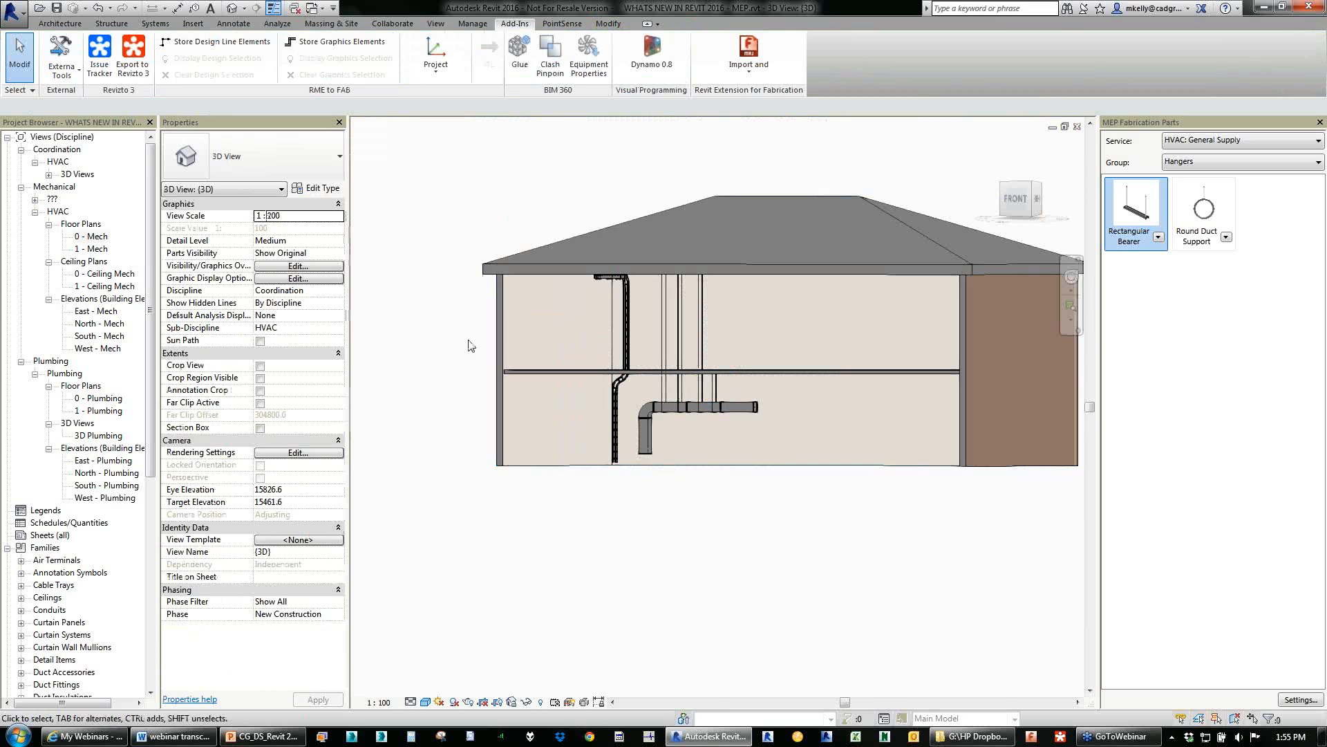
Switch to PowerPoint and start the slide show from the current Questions & Answers slide.
{"action": "left_click", "coordinate": [1260, 7]}
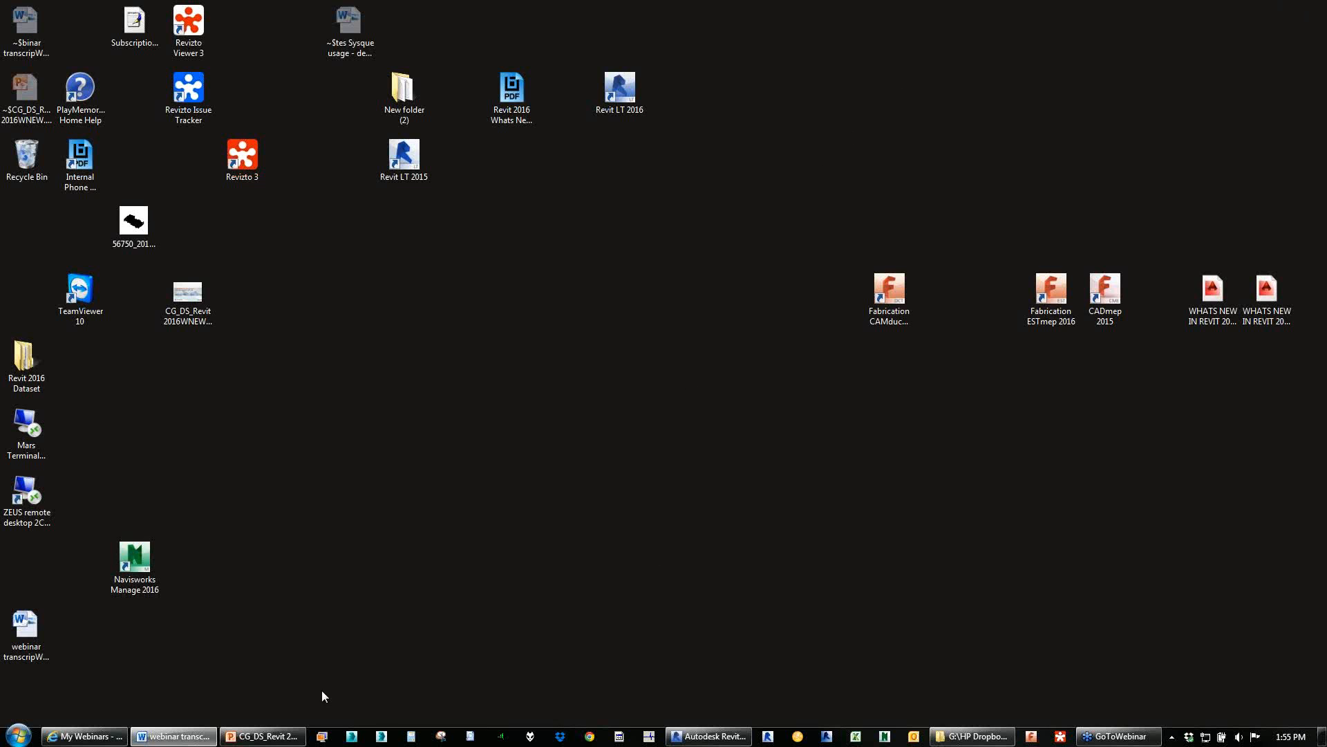
{"action": "left_click", "coordinate": [279, 739]}
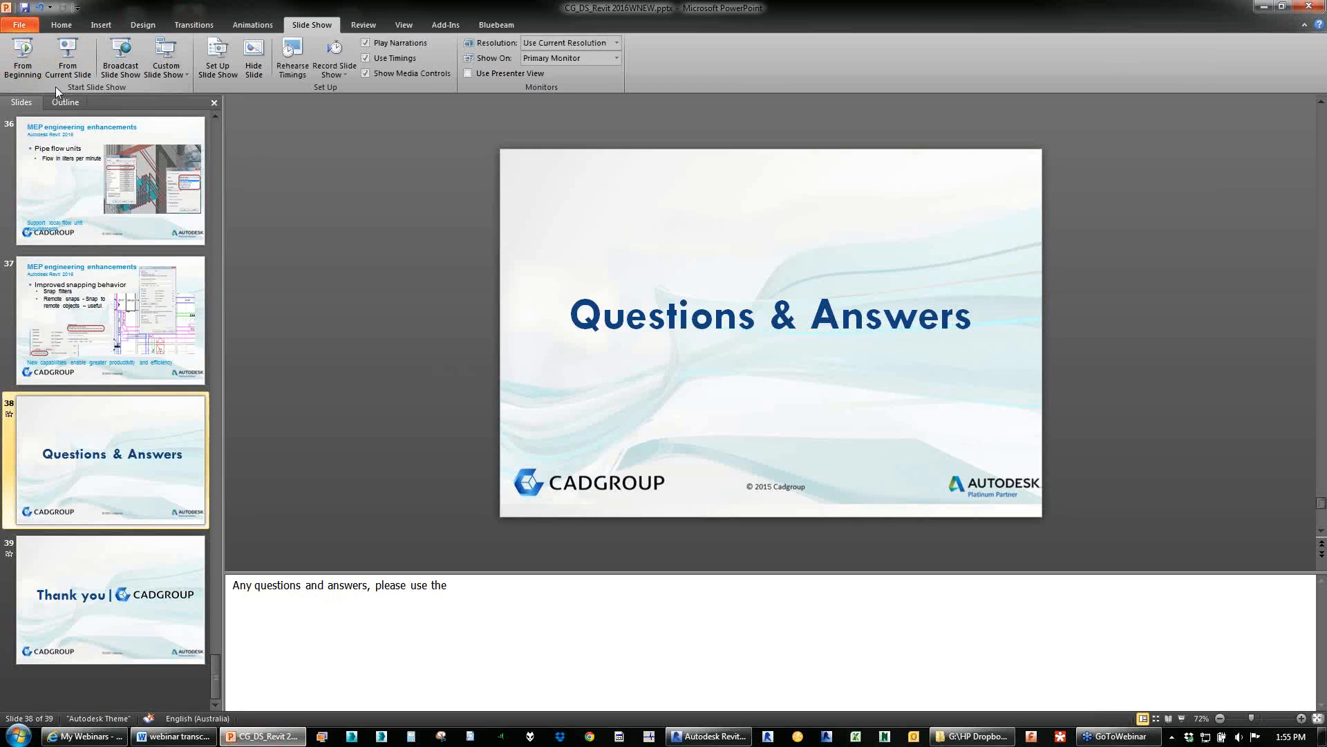
{"action": "left_click", "coordinate": [57, 67]}
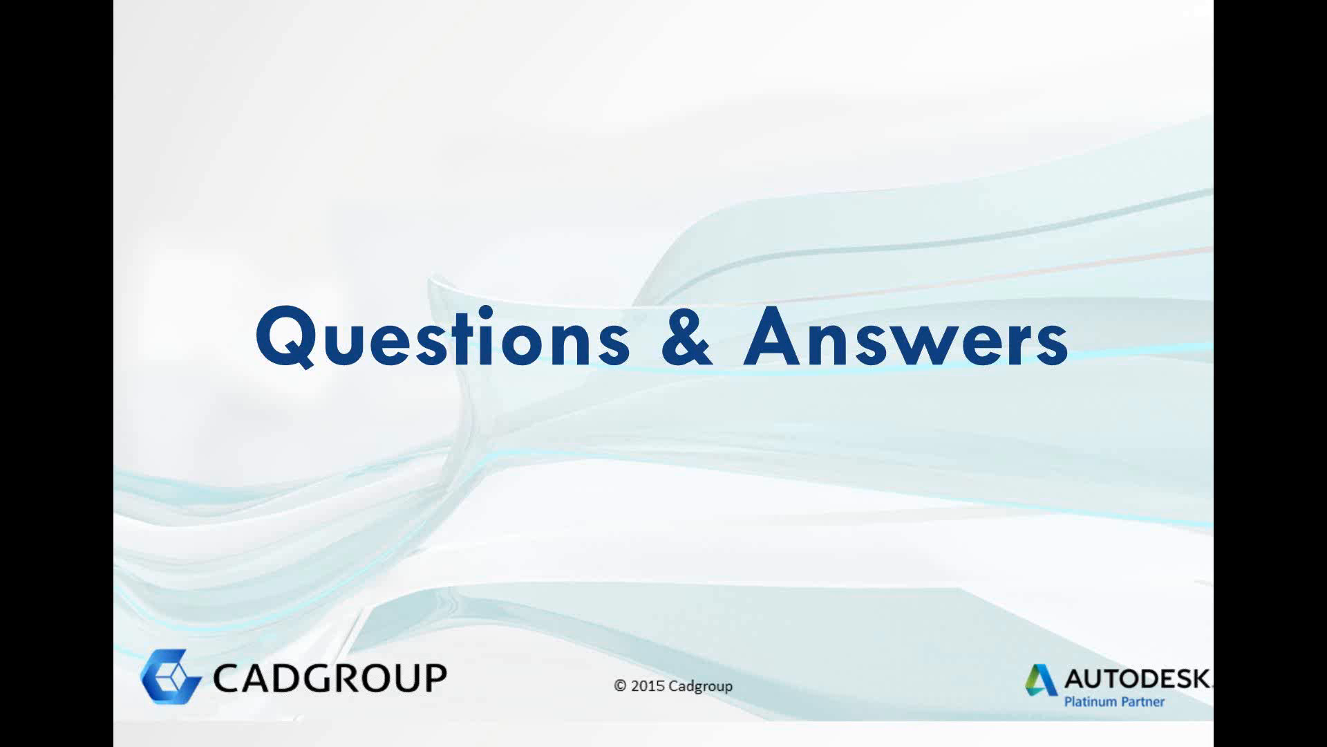